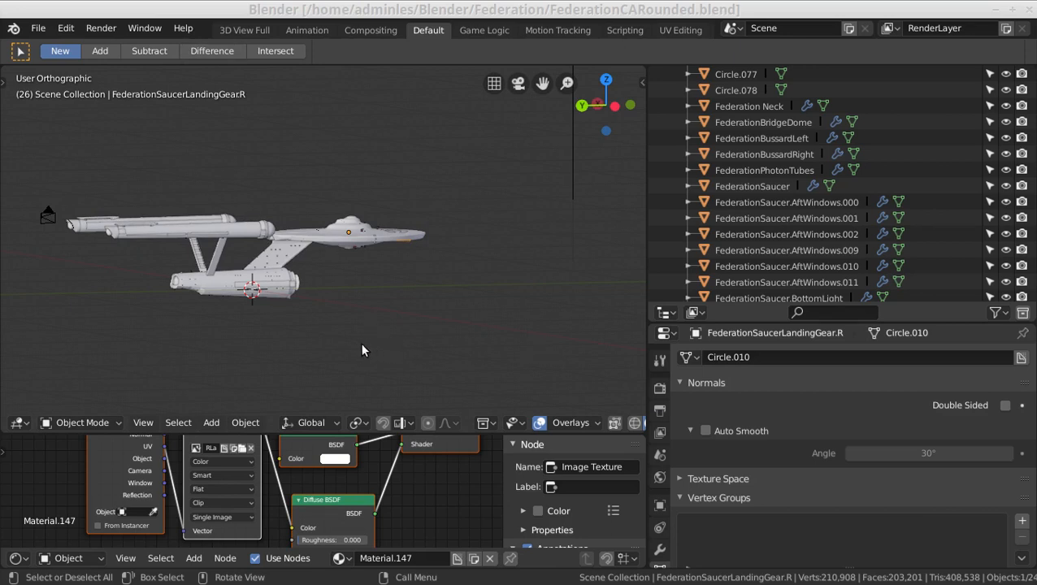
- Widen the 3D viewport and display the starship with rendered shading
scroll(362, 350, up, 2)
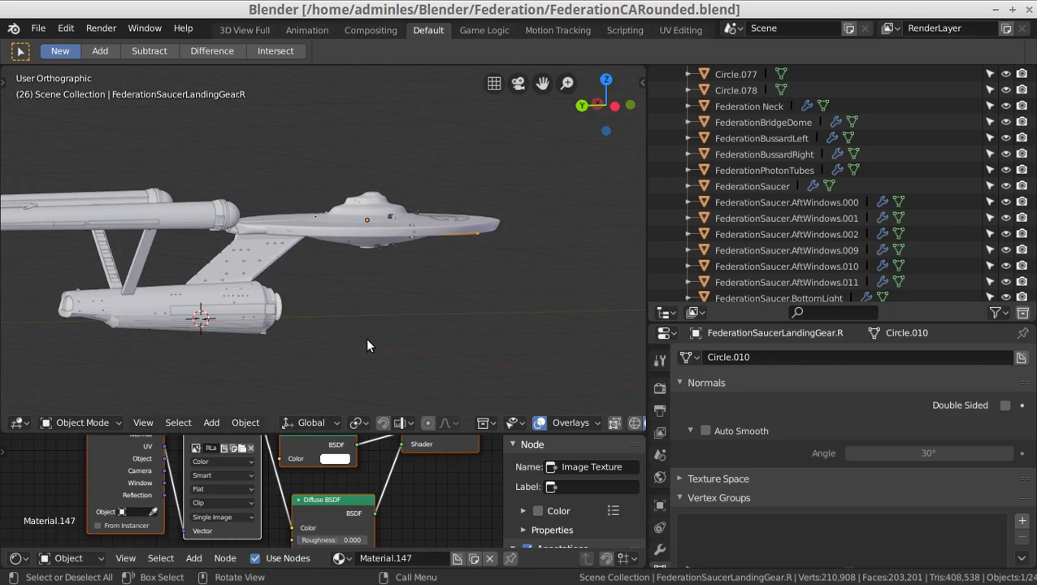
middle_drag(418, 312, 221, 311)
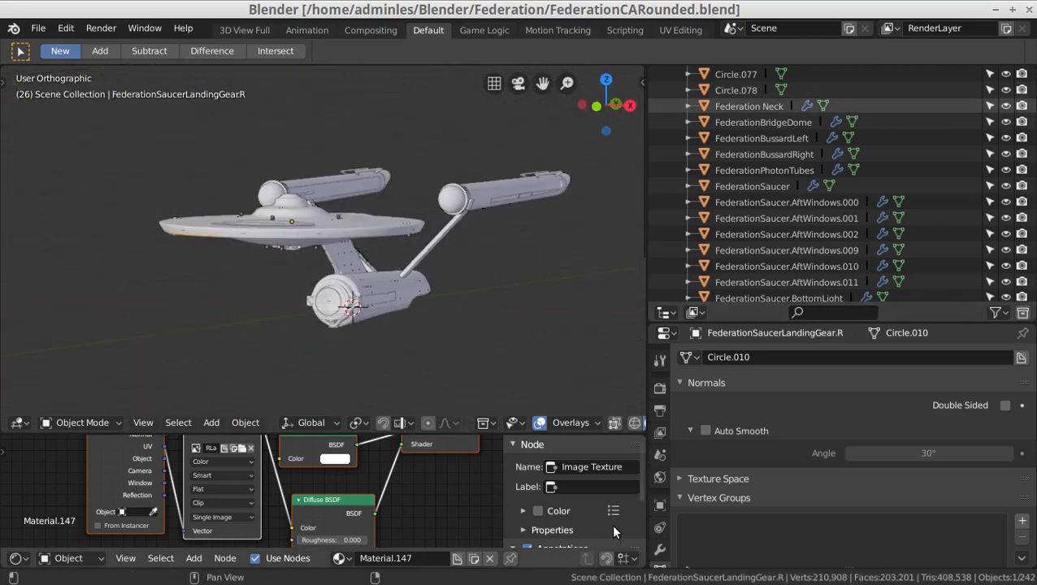
drag(647, 397, 726, 394)
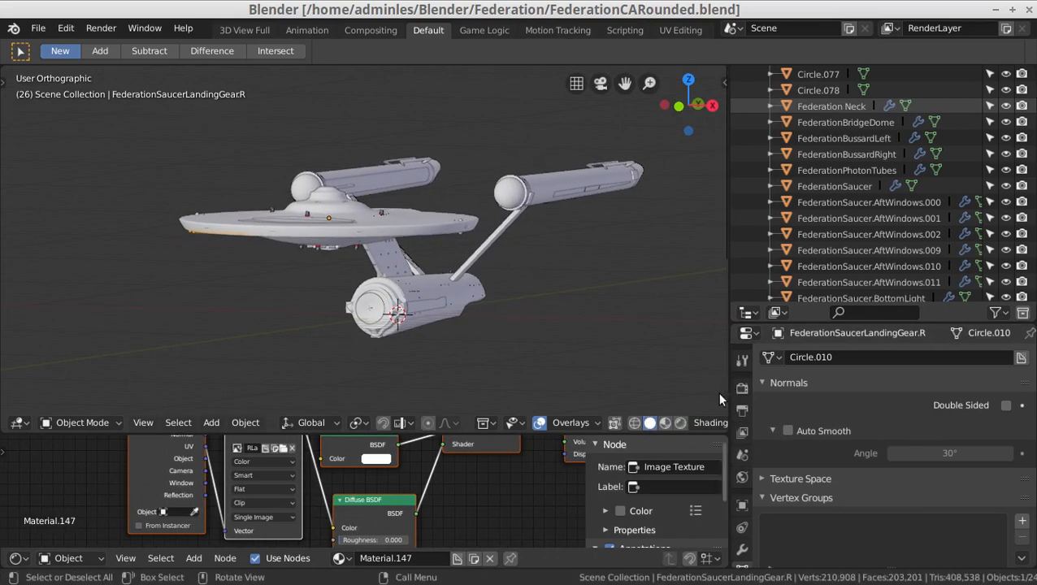
click(681, 423)
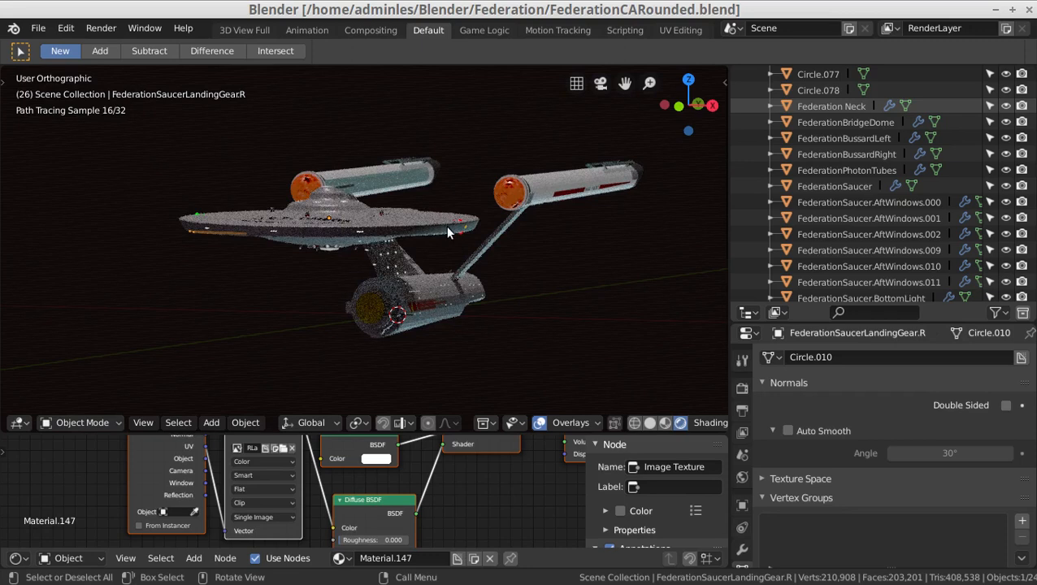
- Change the scene's render engine from Cycles to Eevee
click(743, 388)
click(927, 357)
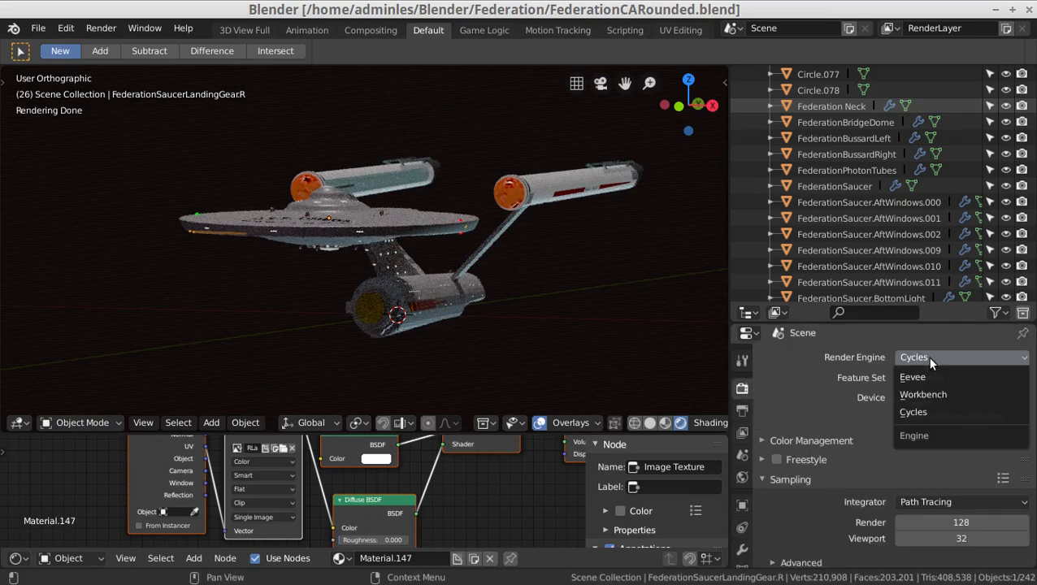
key(Return)
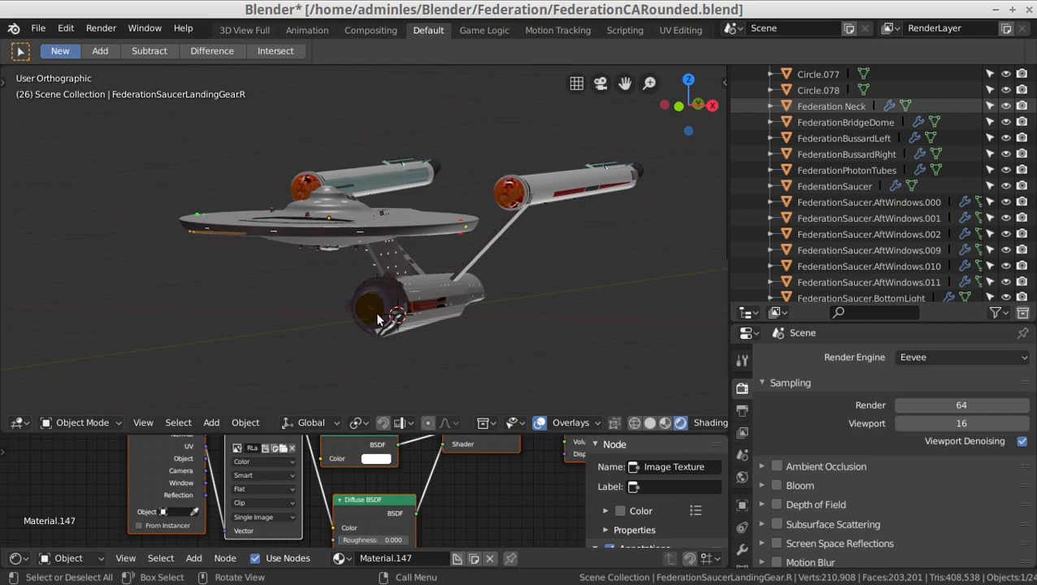
- Examine the window lights along the front edge of the ship's neck up close
scroll(377, 319, up, 3)
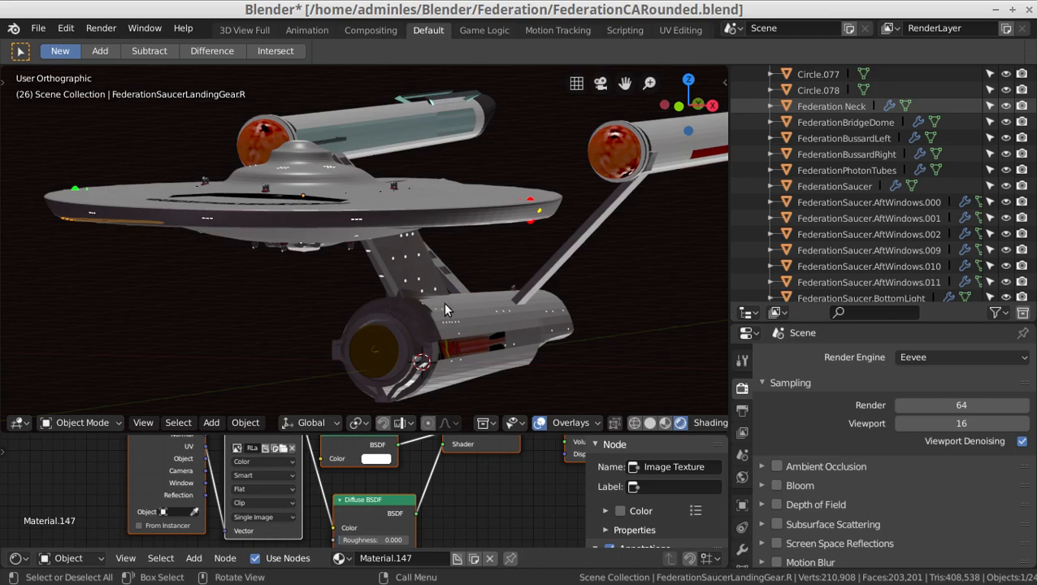
scroll(444, 309, up, 8)
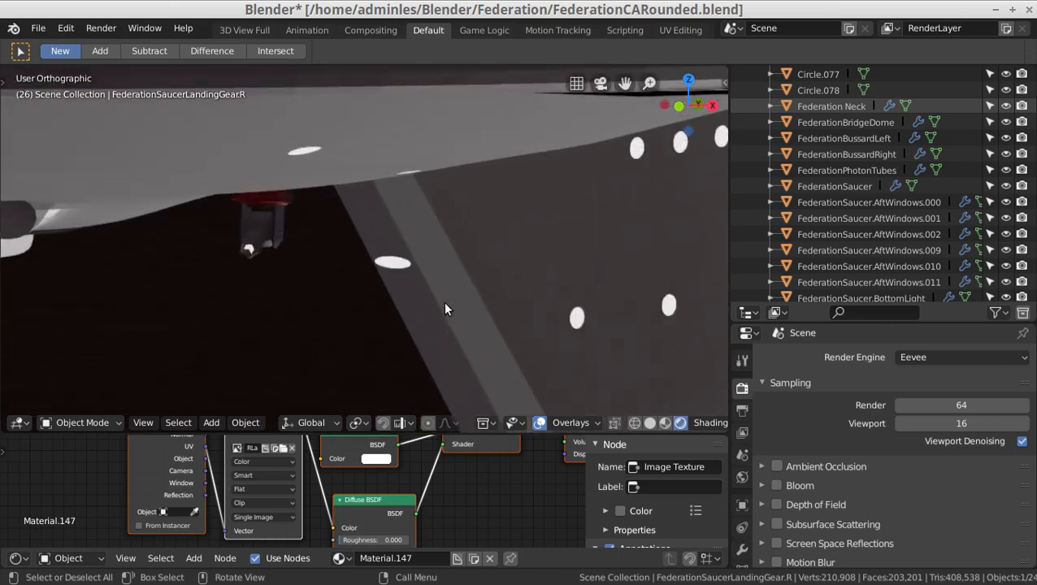
scroll(445, 309, up, 8)
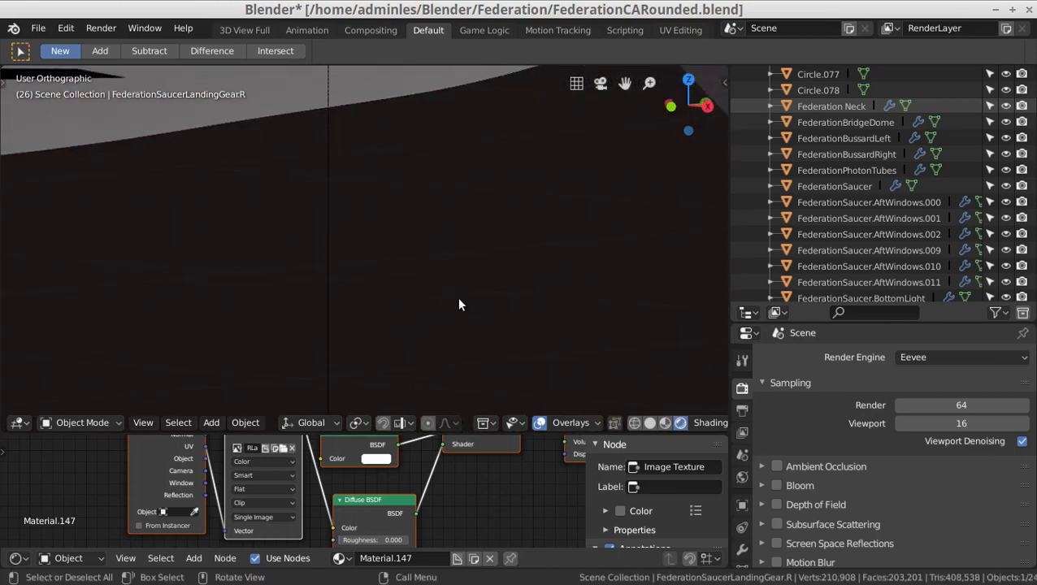
scroll(466, 292, down, 4)
shift+middle_drag(582, 297, 318, 306)
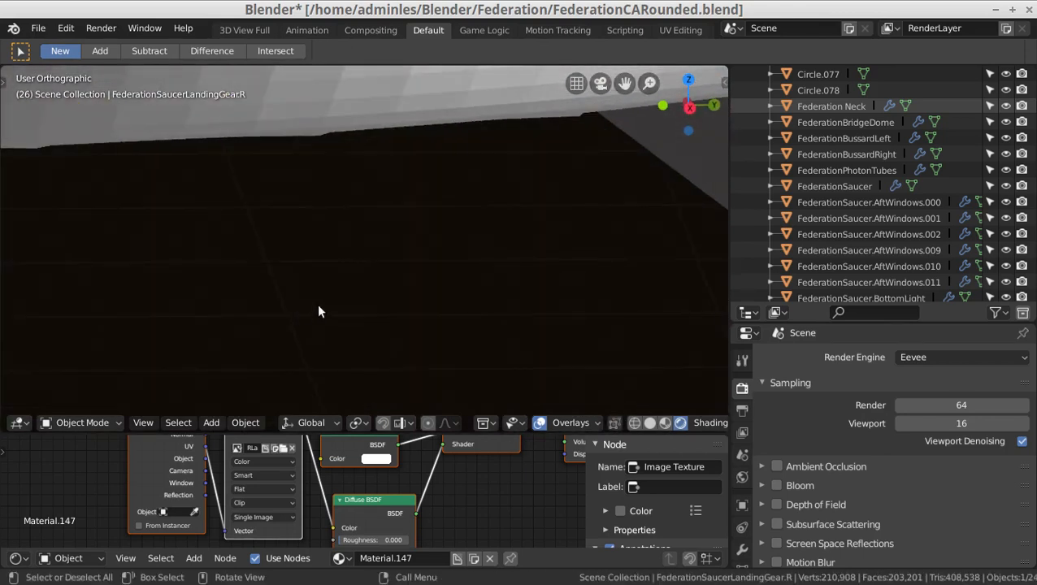
middle_drag(484, 318, 517, 301)
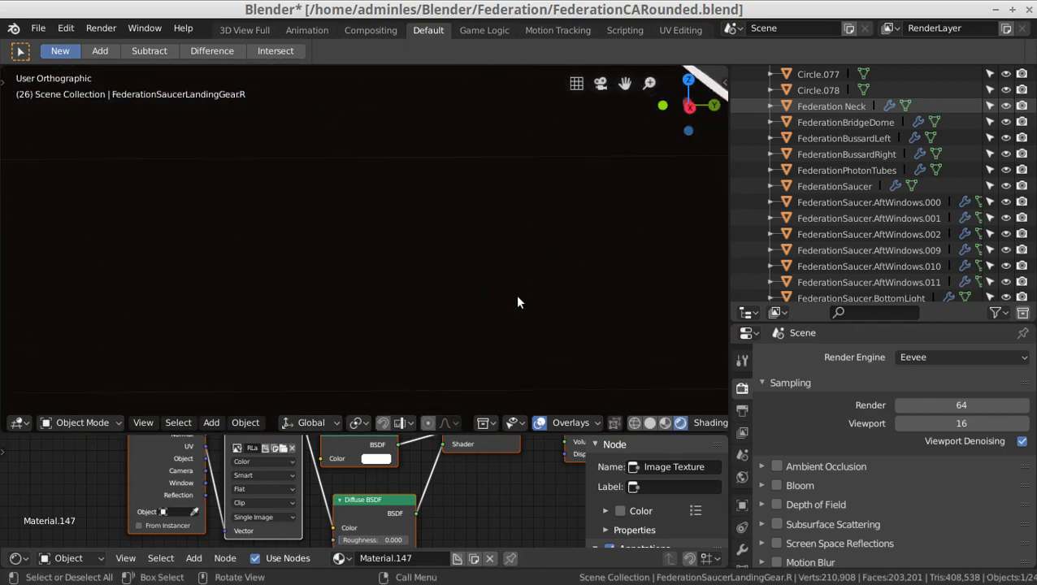
middle_drag(640, 252, 532, 356)
scroll(532, 356, up, 6)
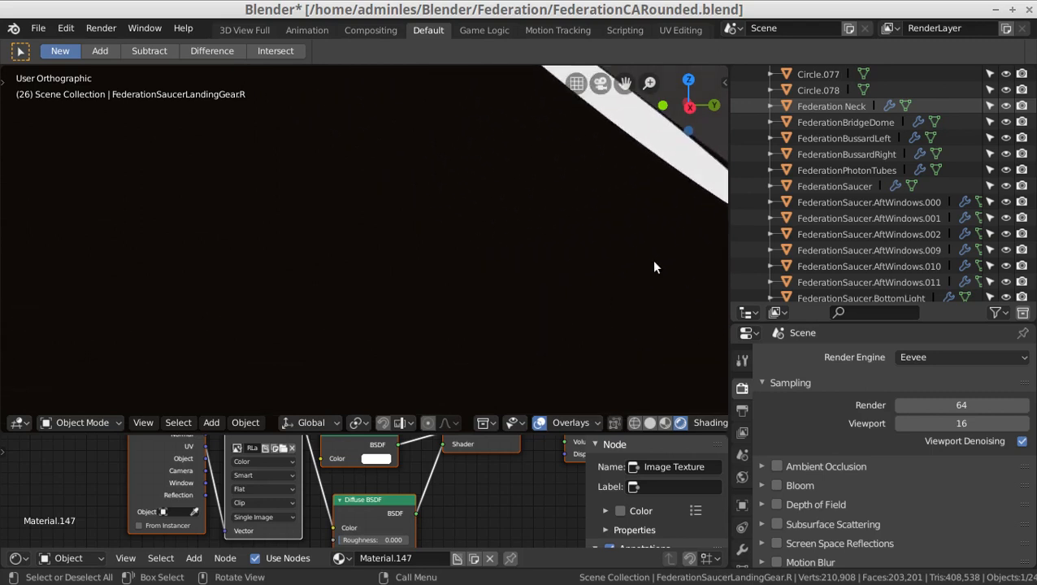
shift+middle_drag(607, 285, 389, 412)
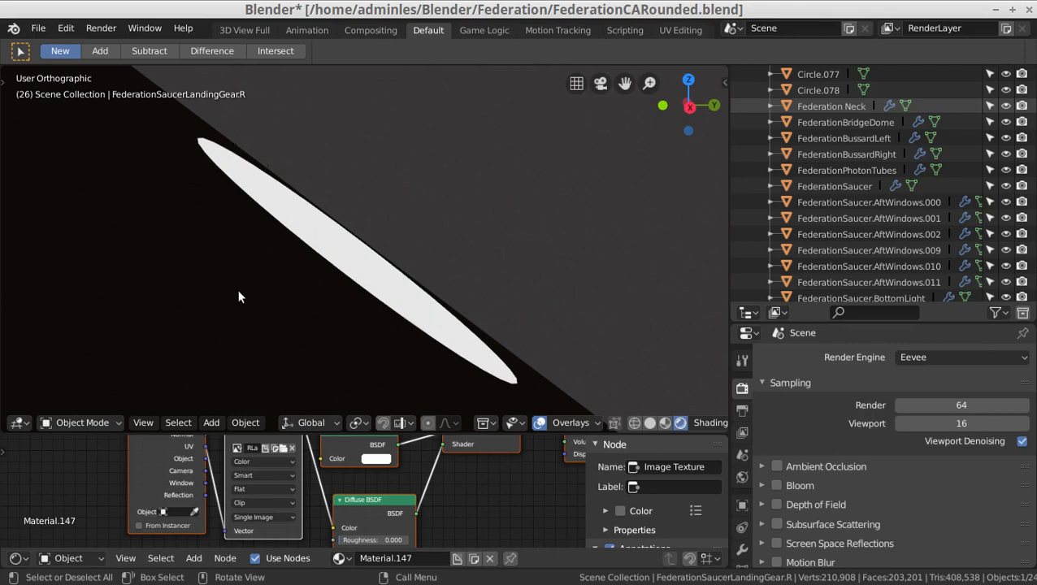
key(shift+a)
mouse_move(217, 278)
scroll(437, 299, down, 4)
scroll(437, 293, down, 4)
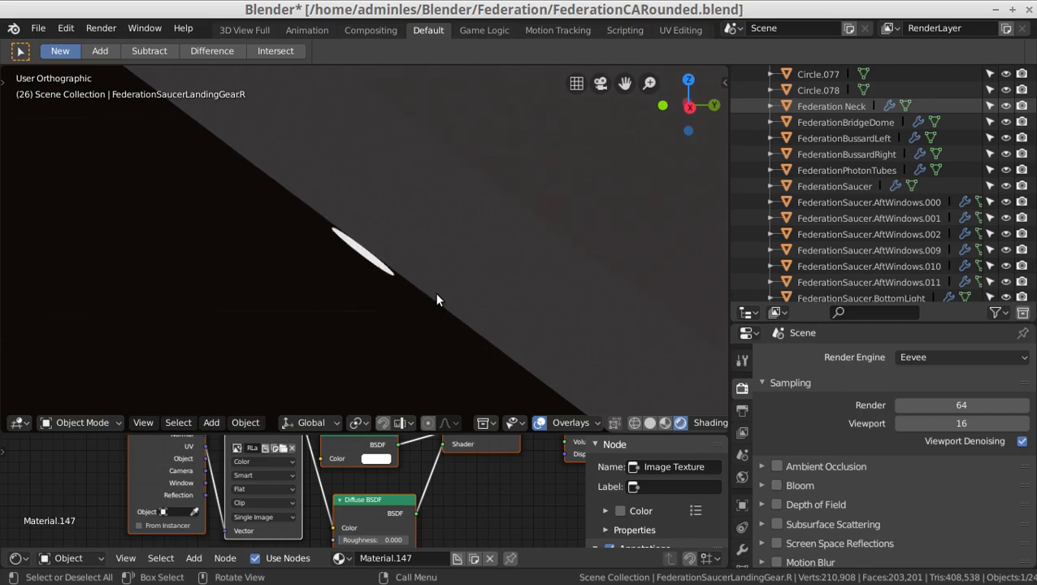
- Select the black ship-name decal strip on top of the saucer, above the NCC-1687 lettering
middle_drag(437, 292, 454, 285)
scroll(455, 292, down, 3)
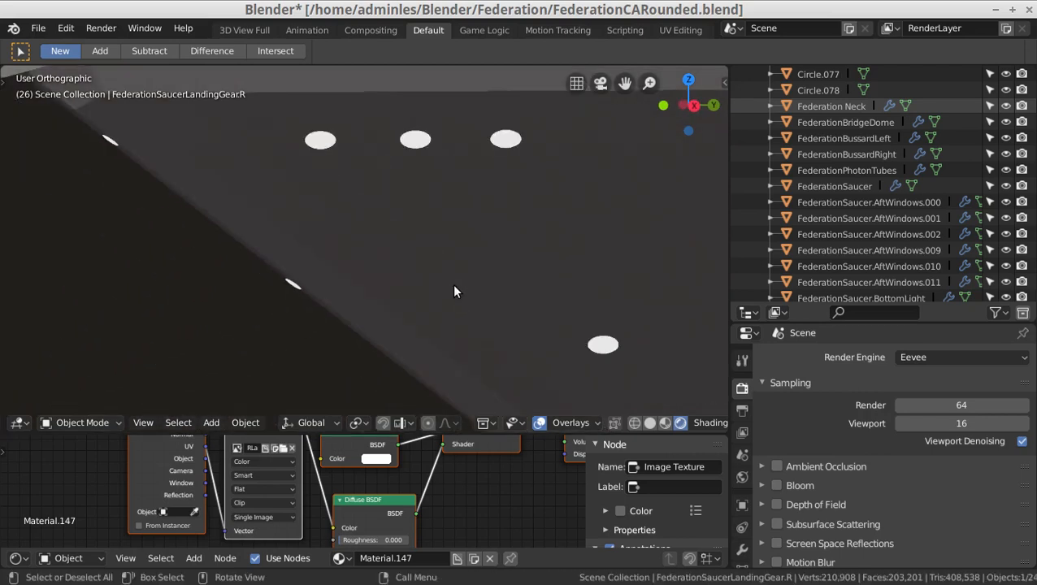
scroll(454, 291, down, 4)
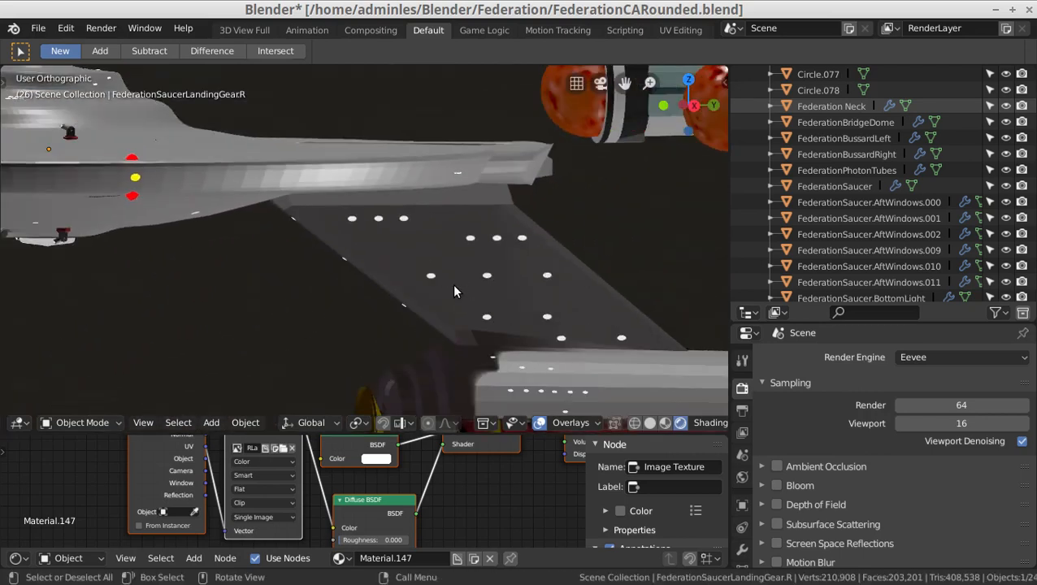
scroll(455, 291, down, 2)
middle_drag(454, 292, 533, 331)
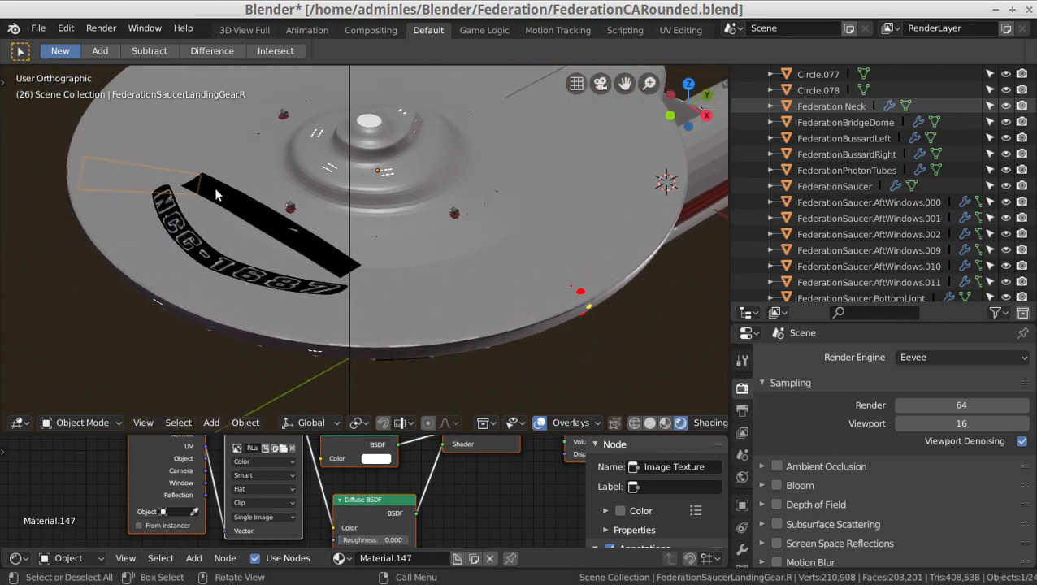
click(334, 260)
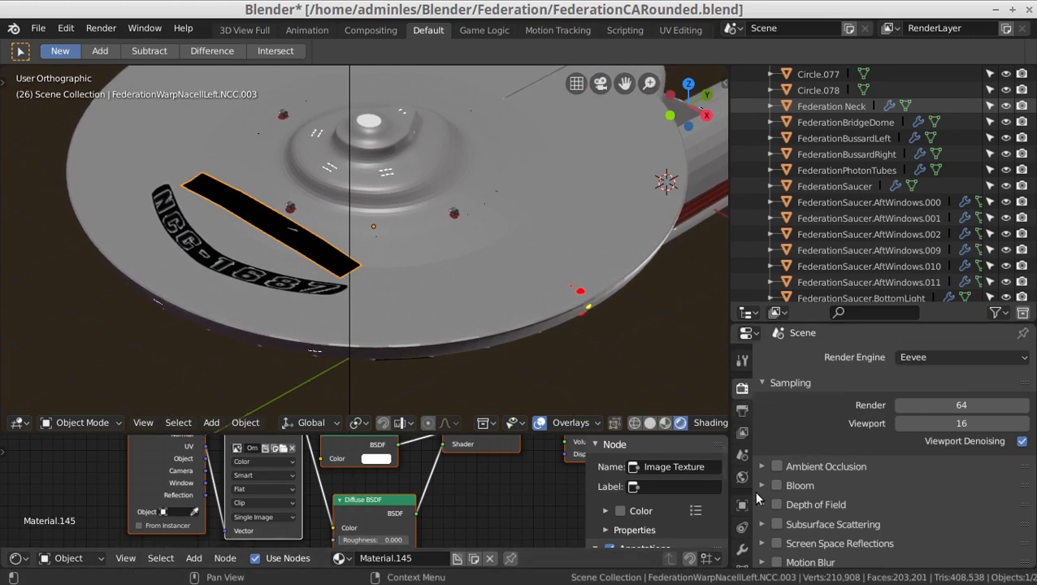
scroll(740, 532, down, 5)
- Switch the render engine to Cycles to compare the saucer lettering, and return it to Eevee
click(918, 357)
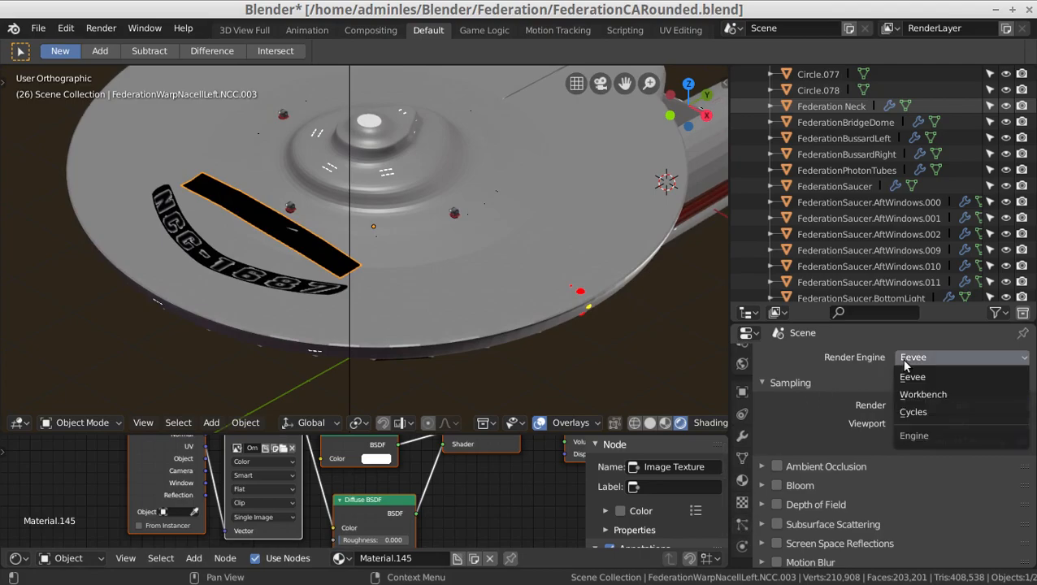
click(936, 412)
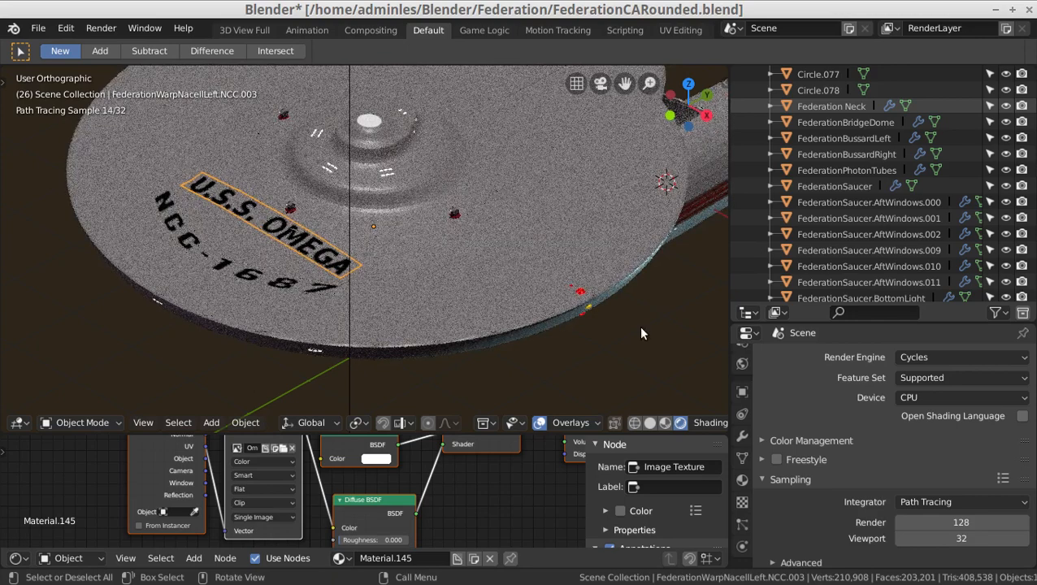
click(907, 357)
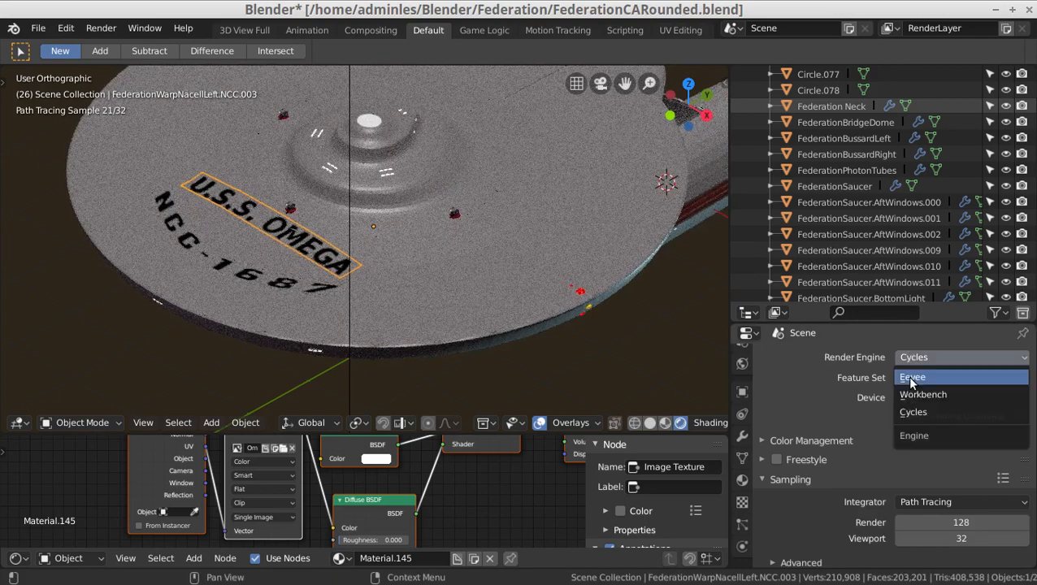
click(911, 379)
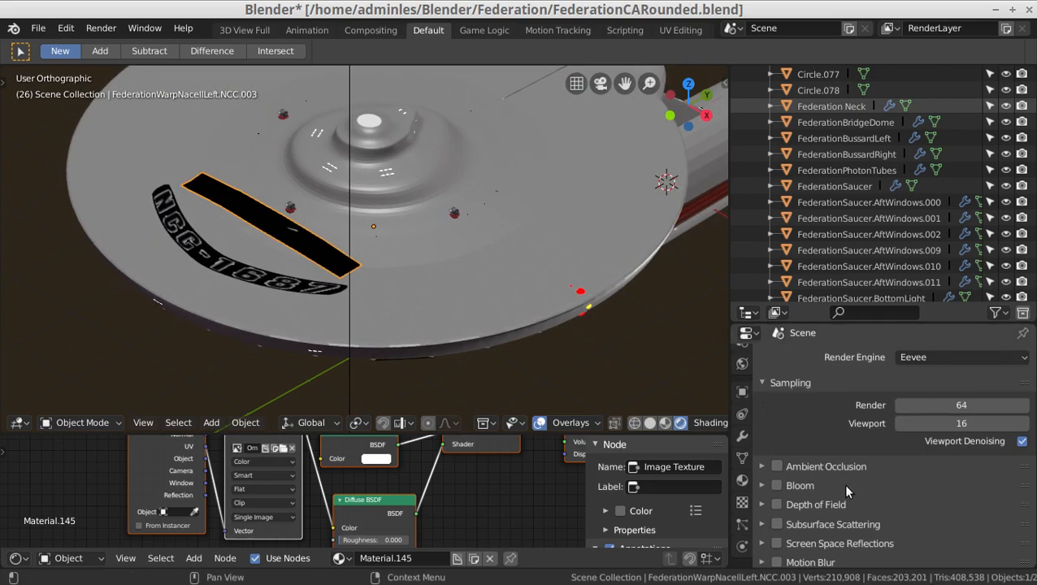
- Set the blend mode of the ship-name decal's material, Material.145, to Multiply
click(742, 480)
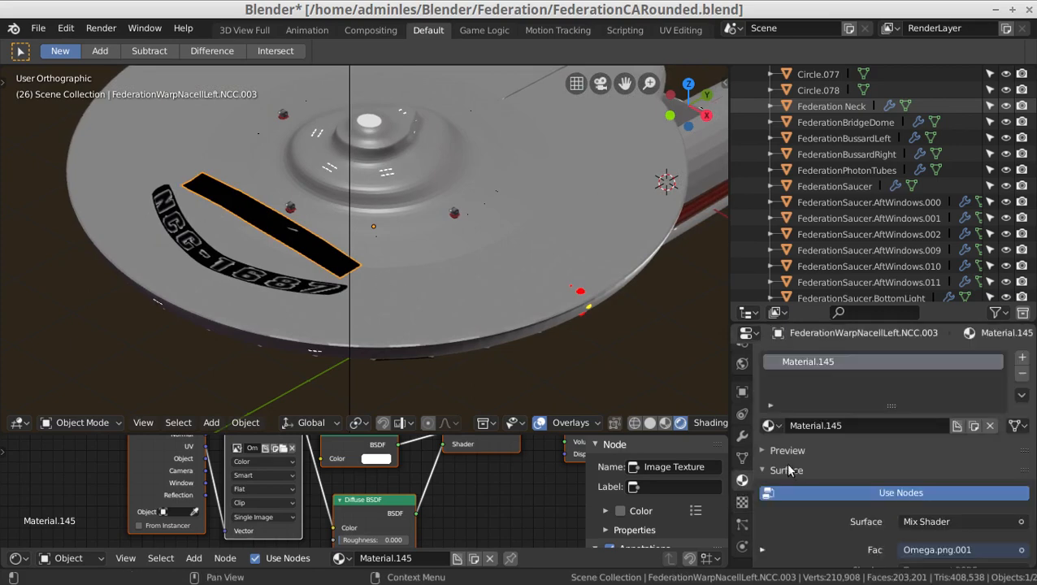
scroll(789, 471, down, 6)
click(914, 437)
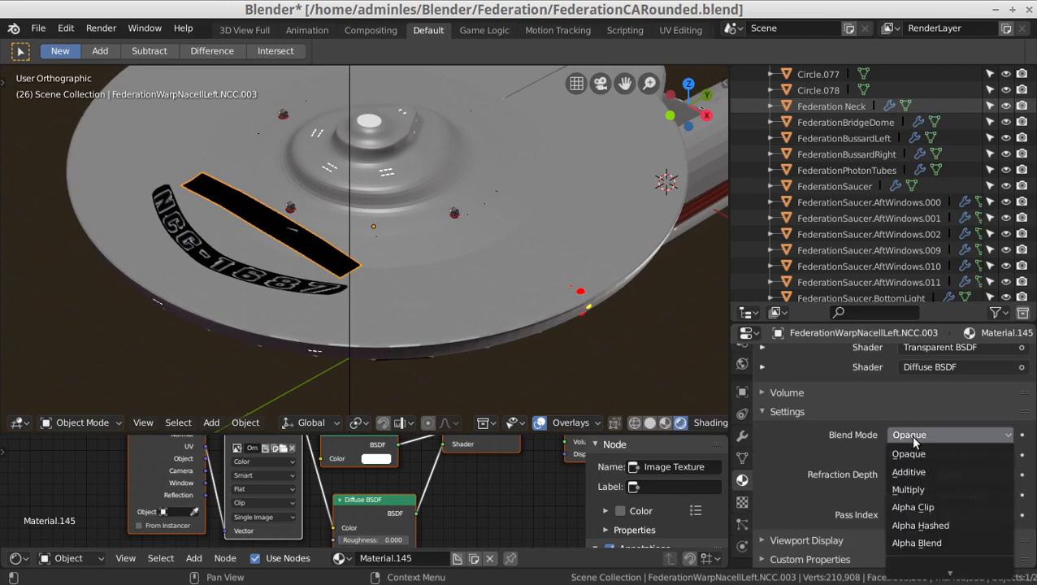
click(941, 489)
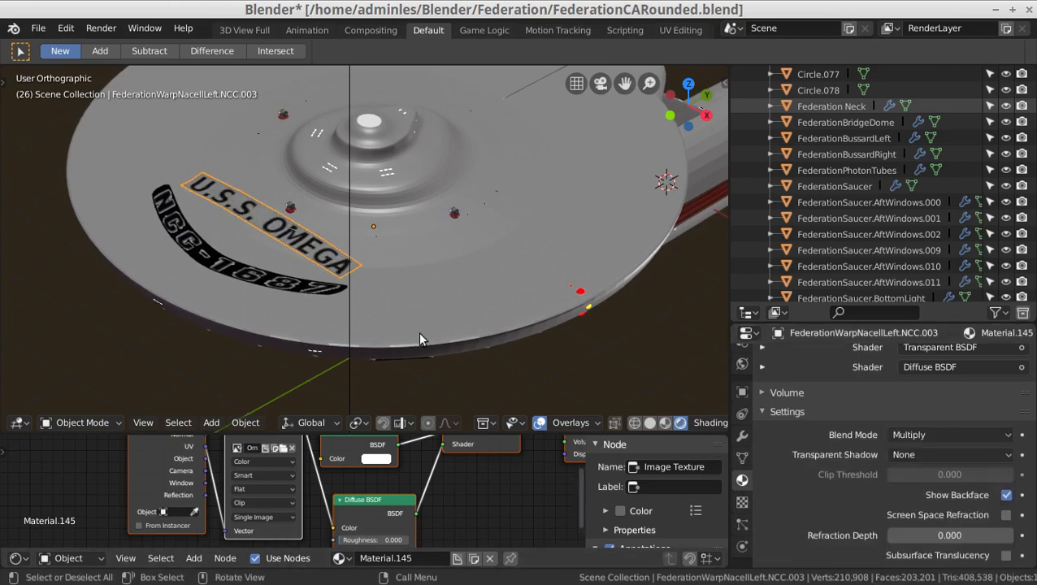
- Select the curved NCC-1687 decal on the saucer and set its material's blend mode to Multiply
click(255, 286)
click(263, 285)
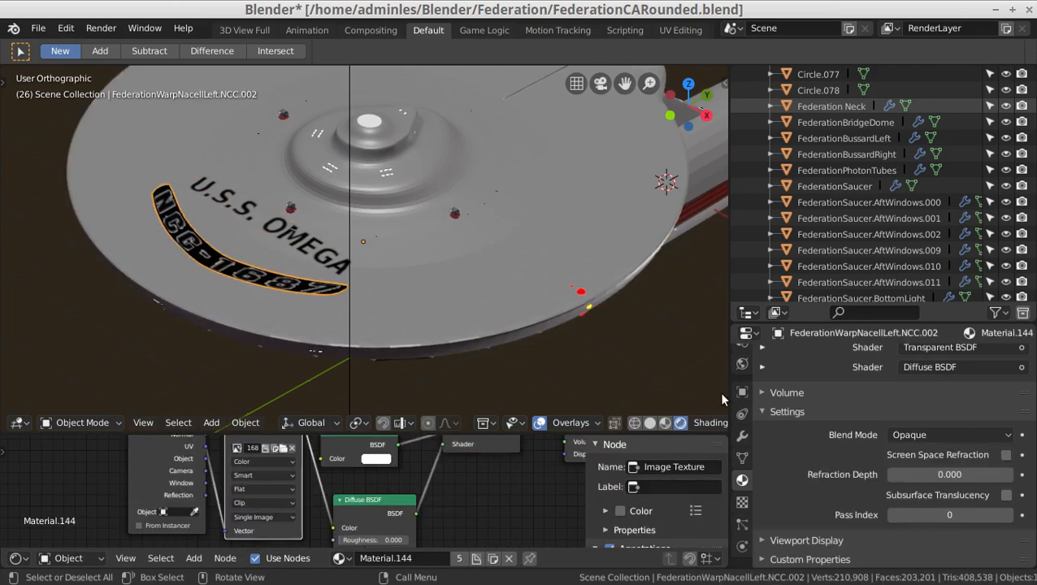
click(942, 436)
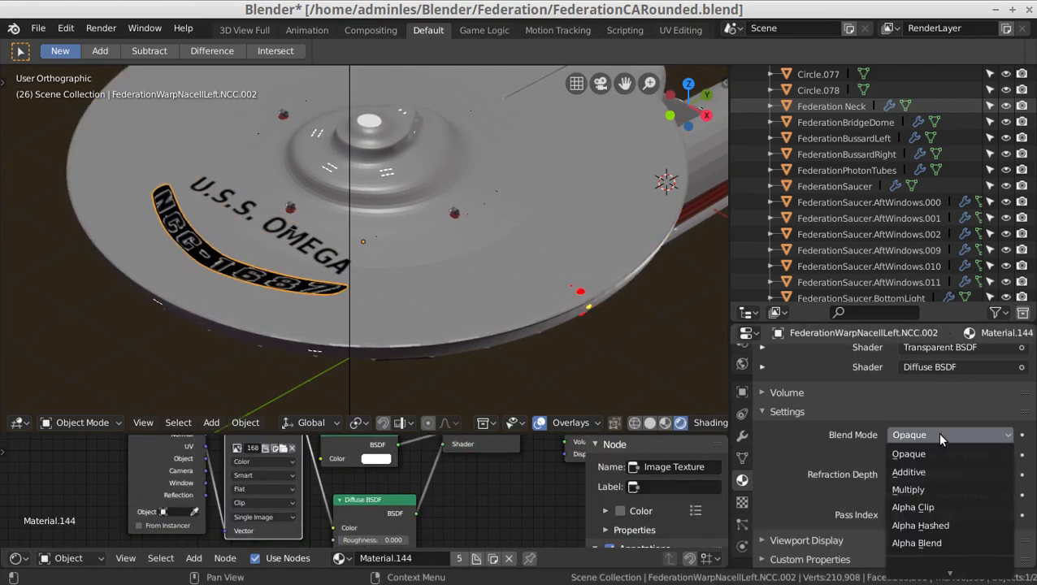
click(930, 489)
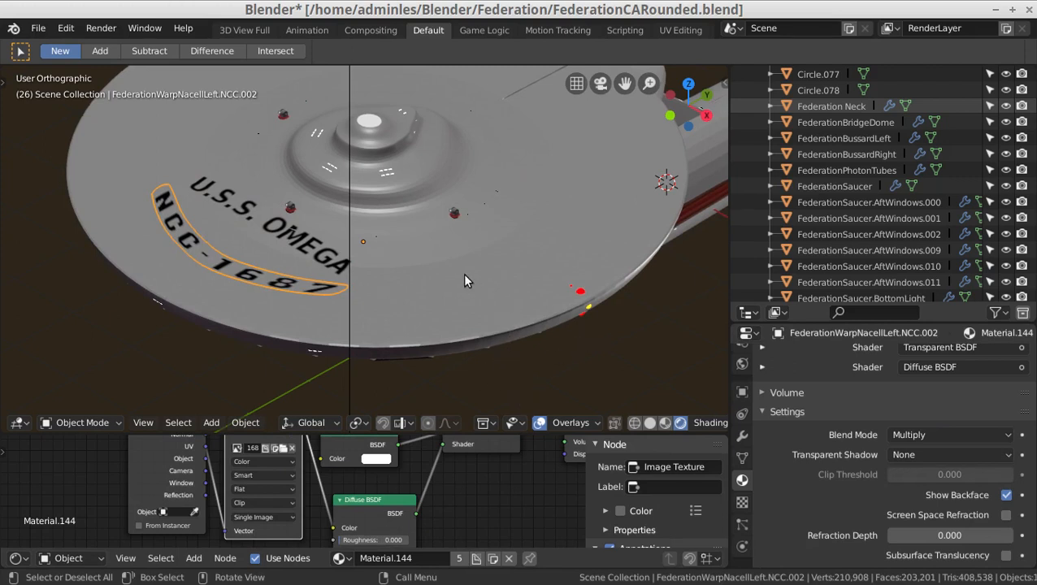
- Collapse the shader node editor down to its header to make the 3D viewport taller
scroll(463, 273, up, 5)
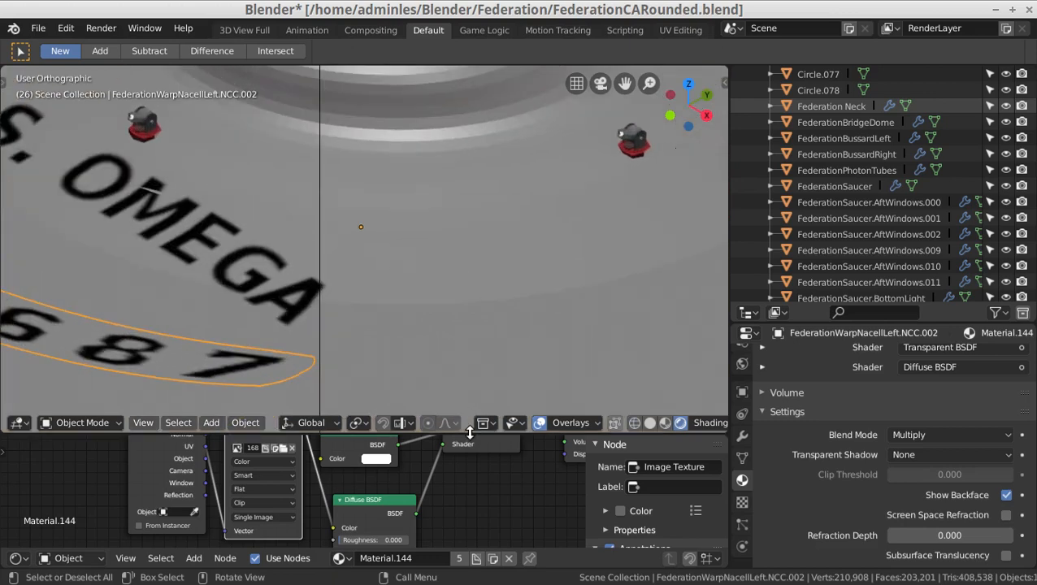
drag(465, 433, 470, 549)
scroll(467, 340, down, 4)
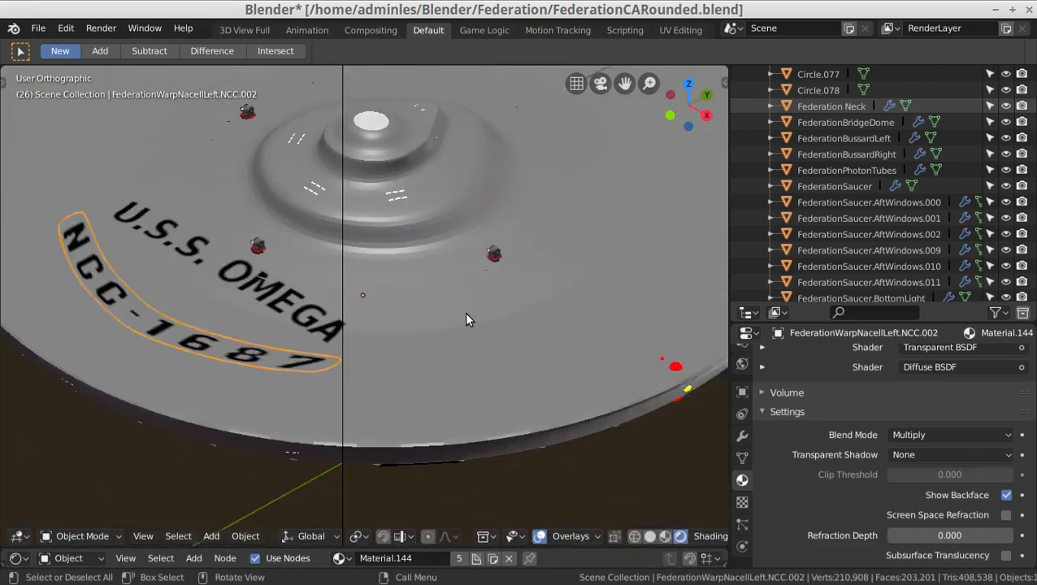
scroll(474, 335, up, 5)
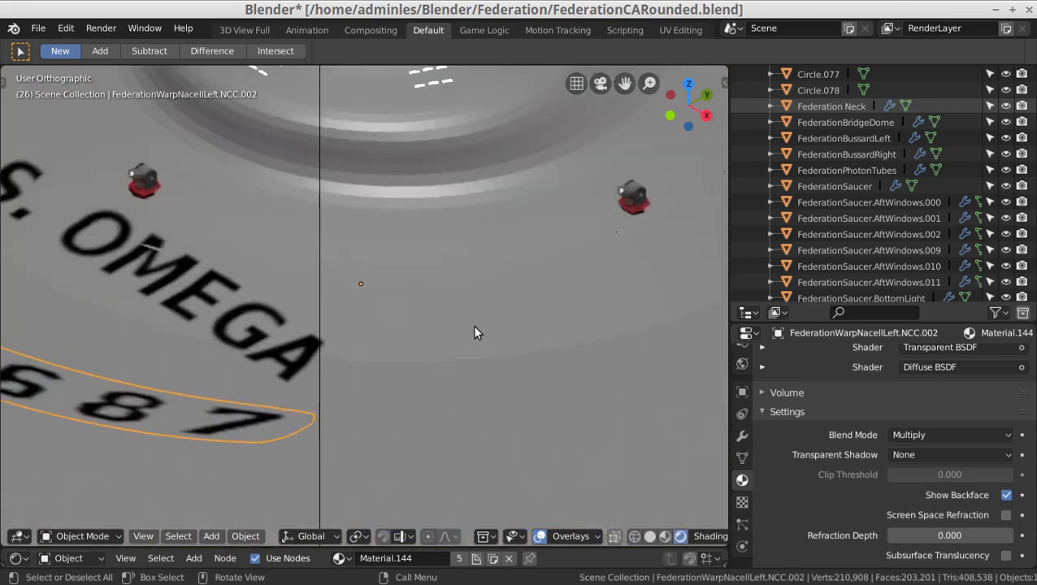
- Switch the 3D viewport from orthographic to perspective projection
middle_drag(480, 310, 485, 260)
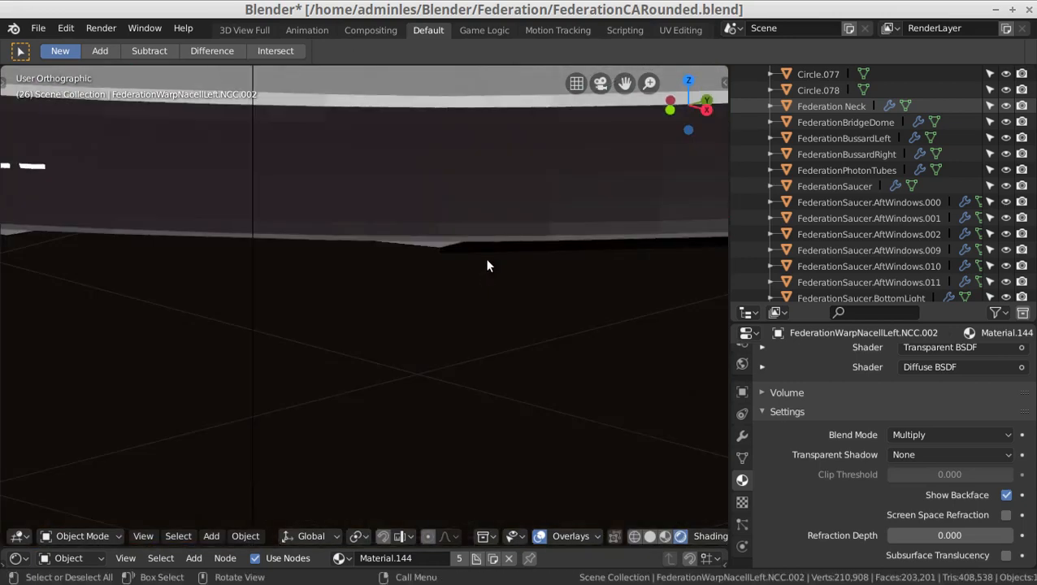
shift+middle_drag(499, 192, 398, 71)
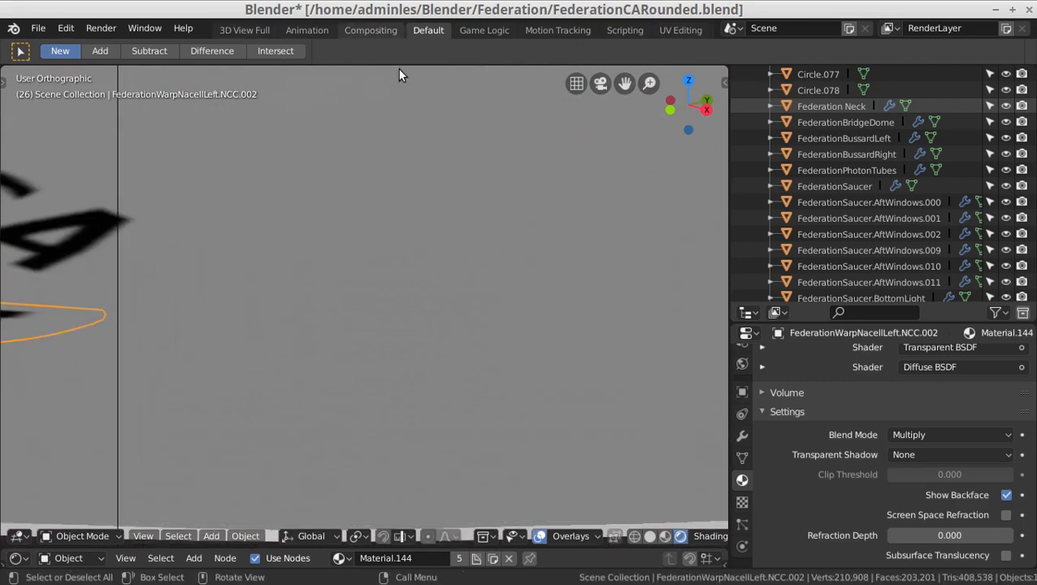
click(579, 84)
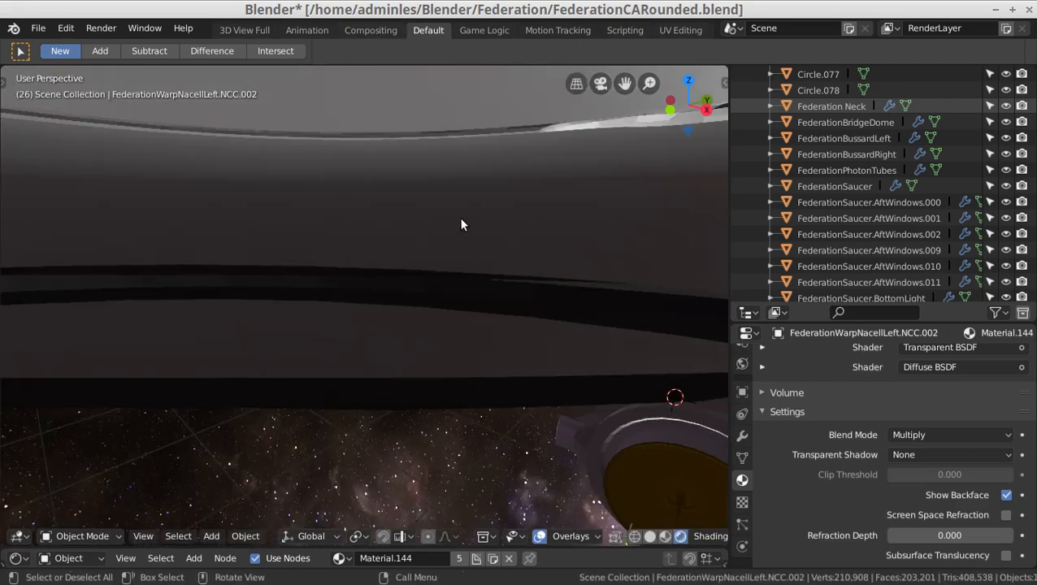
scroll(483, 165, down, 6)
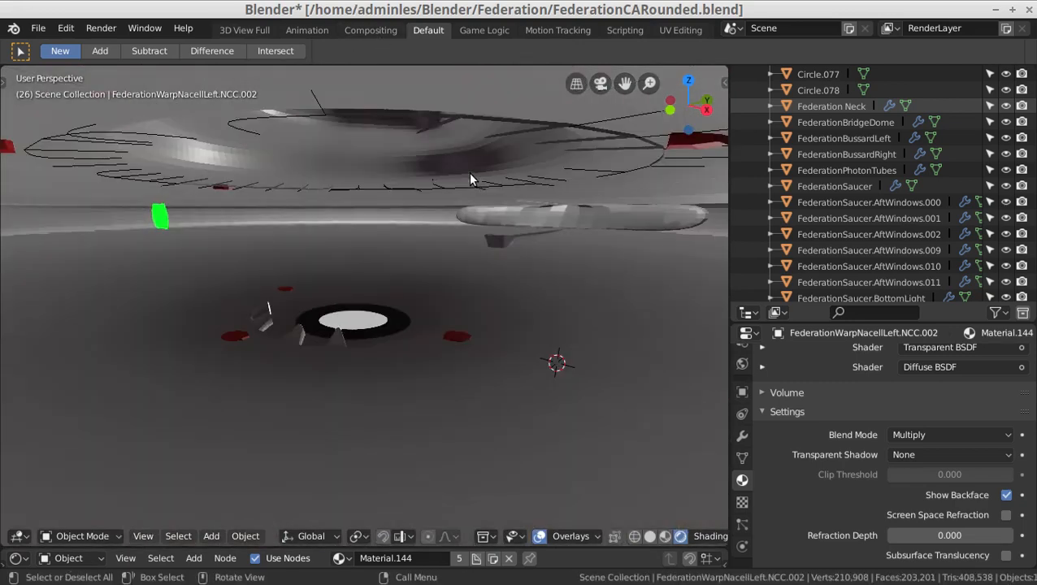
- Open the FederationSaucer mesh in Edit Mode from a view inside the saucer hull
scroll(470, 180, up, 2)
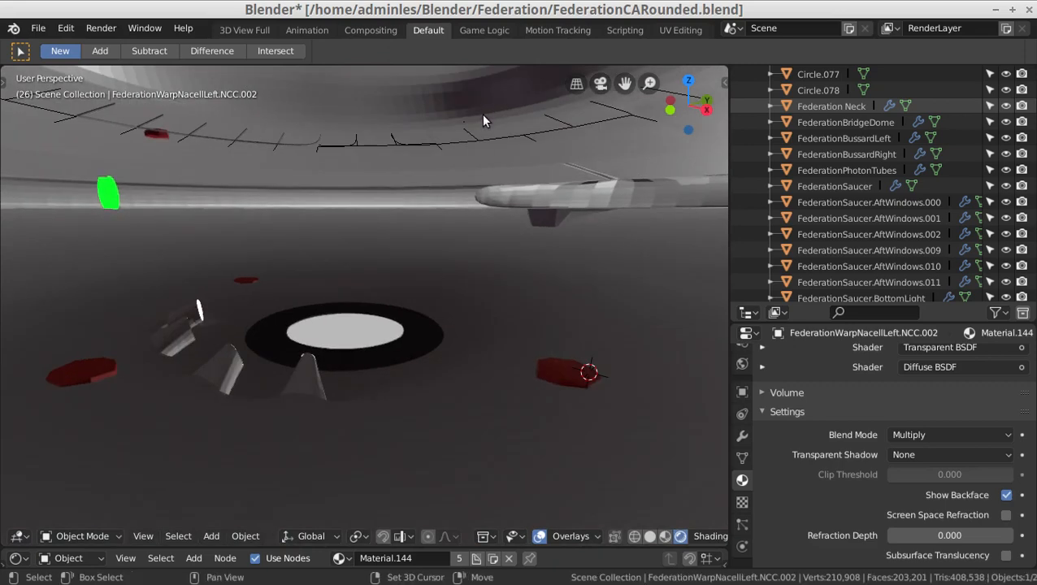
scroll(467, 143, down, 5)
scroll(423, 259, up, 5)
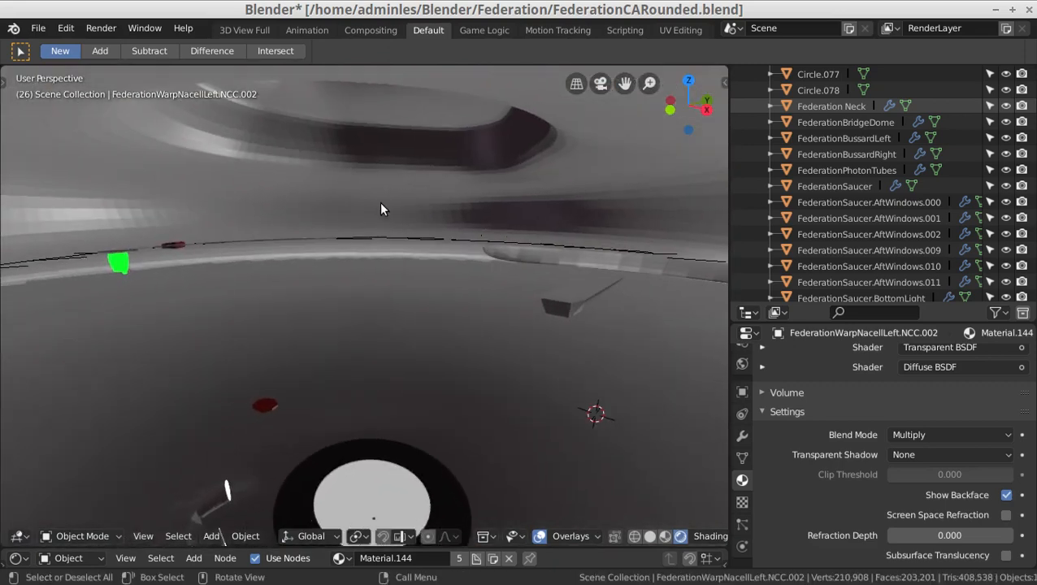
click(380, 202)
key(Tab)
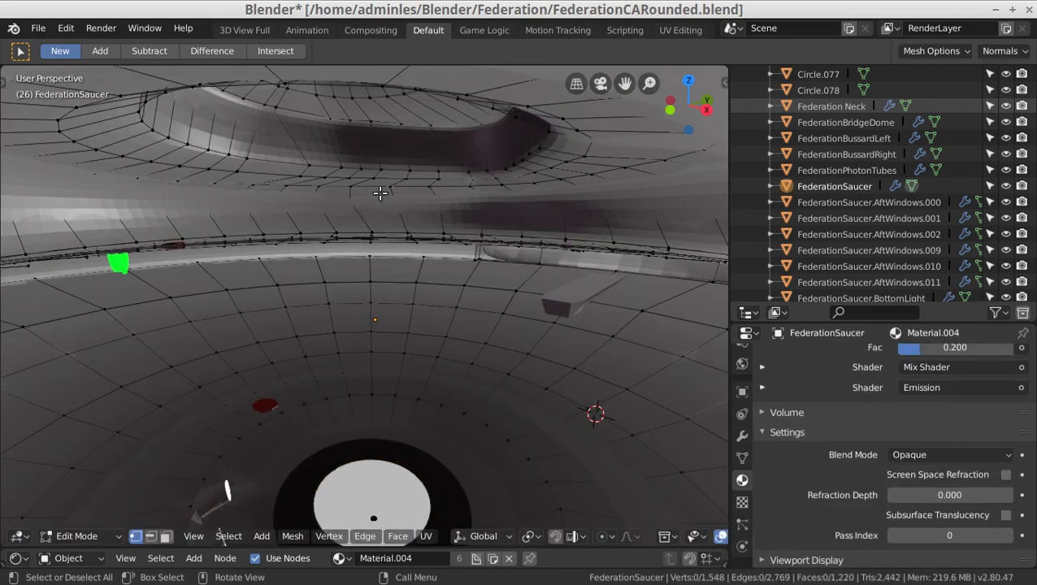
shift+middle_drag(509, 178, 375, 76)
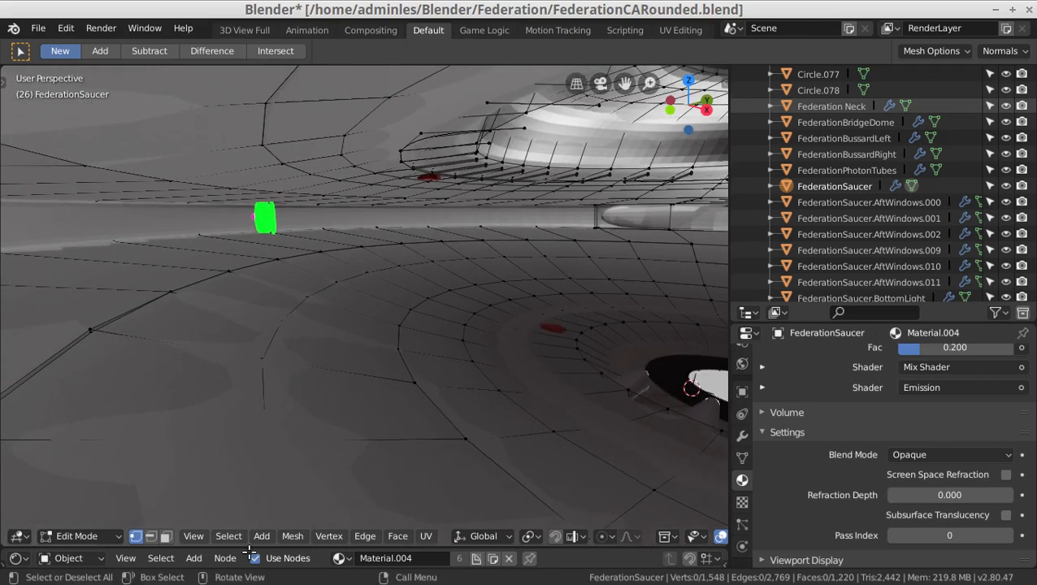
- In edge selection mode, delete the loose stray edge inside the saucer beside the raised bridge deck
click(152, 537)
click(511, 127)
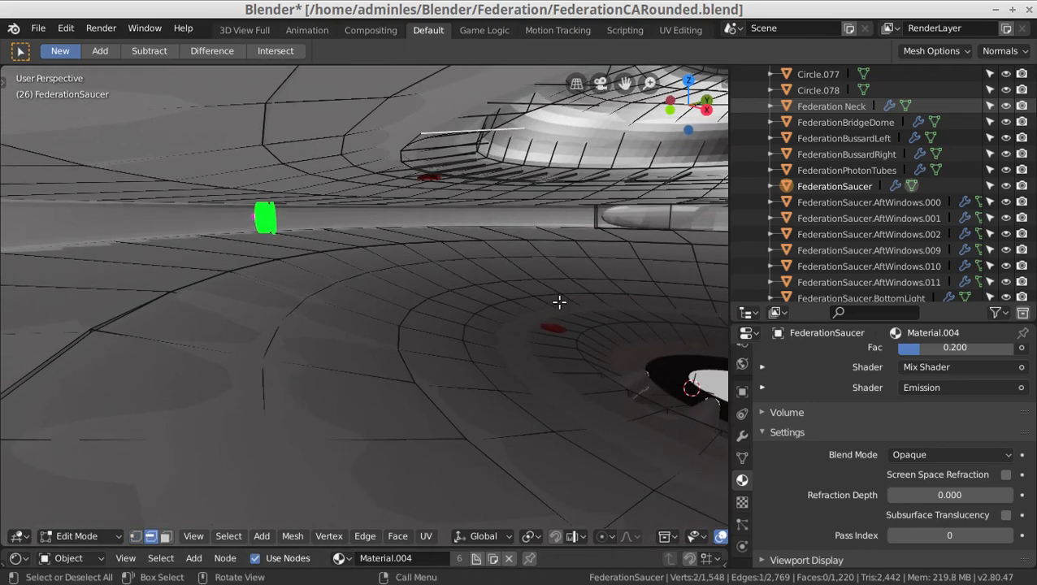
middle_drag(610, 227, 567, 227)
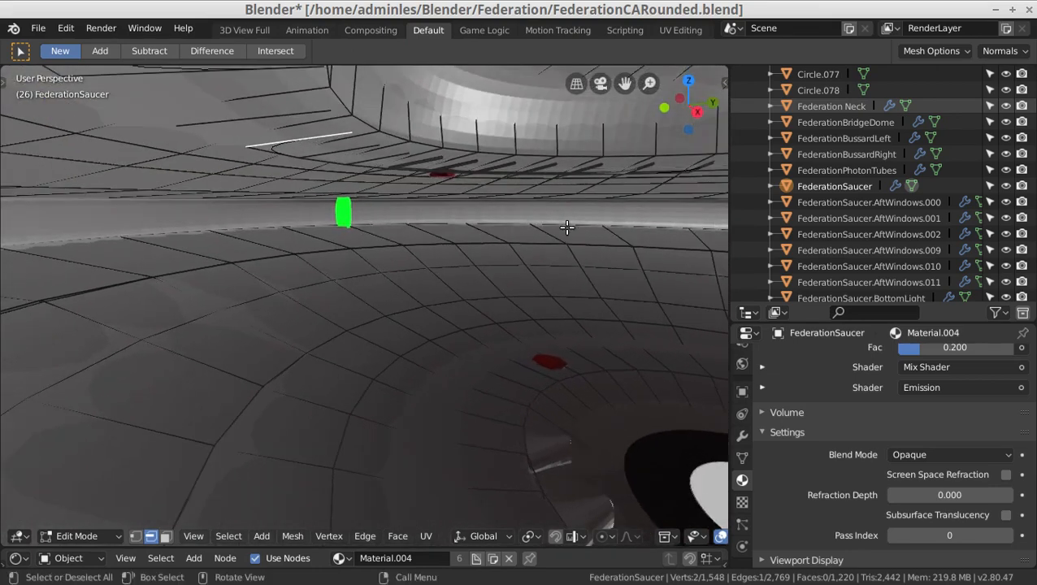
key(x)
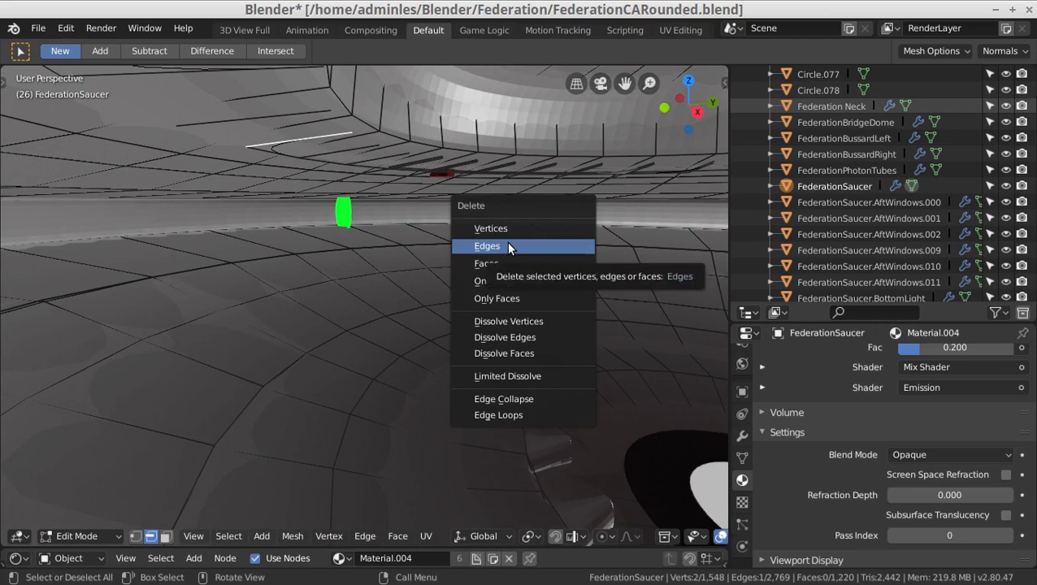
click(507, 244)
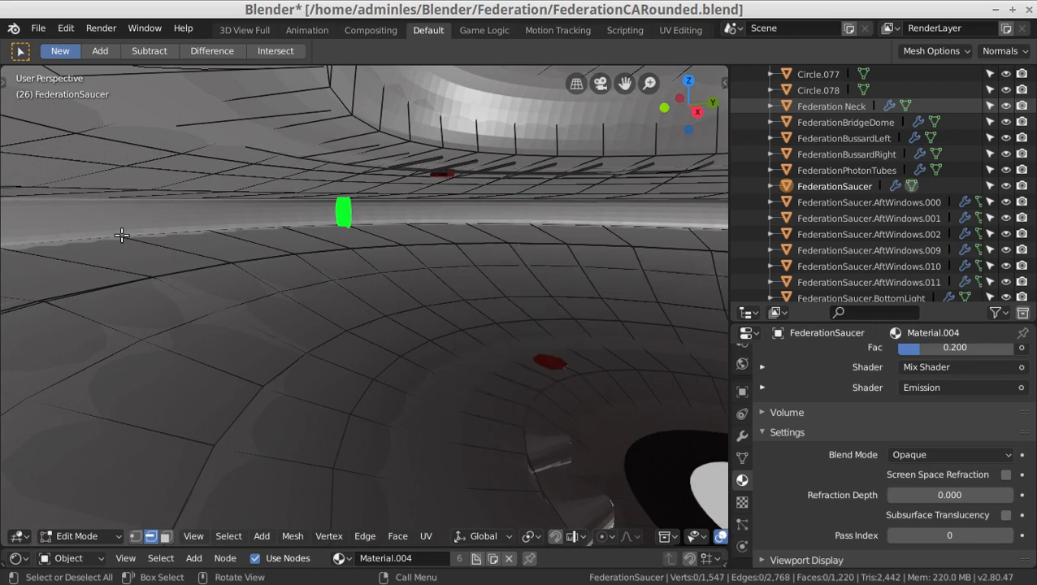
- Delete the next loose edge and the adjoining chain of stray edges inside the saucer, and return to Object Mode
alt+click(251, 118)
key(x)
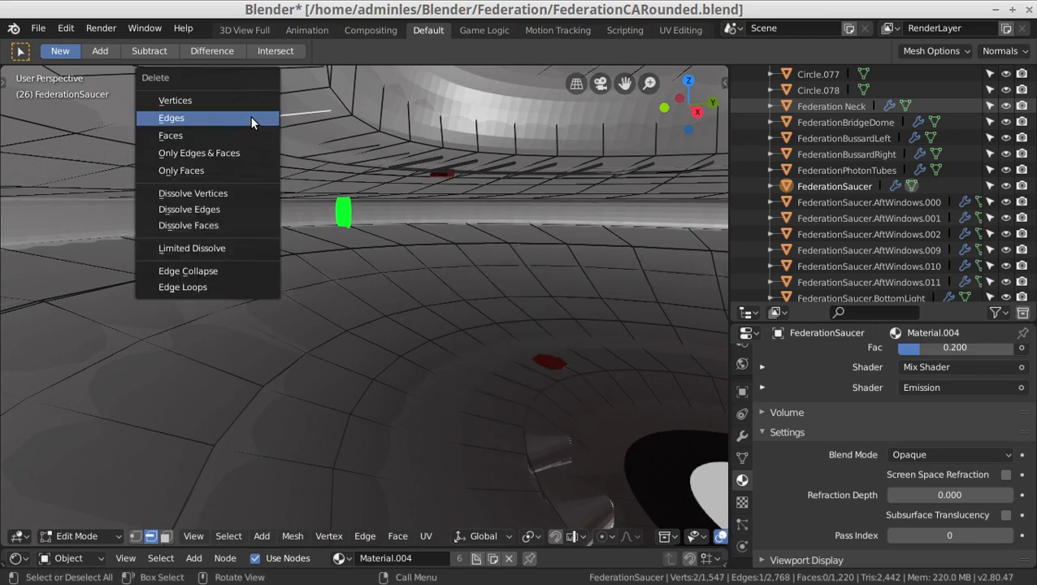
click(250, 117)
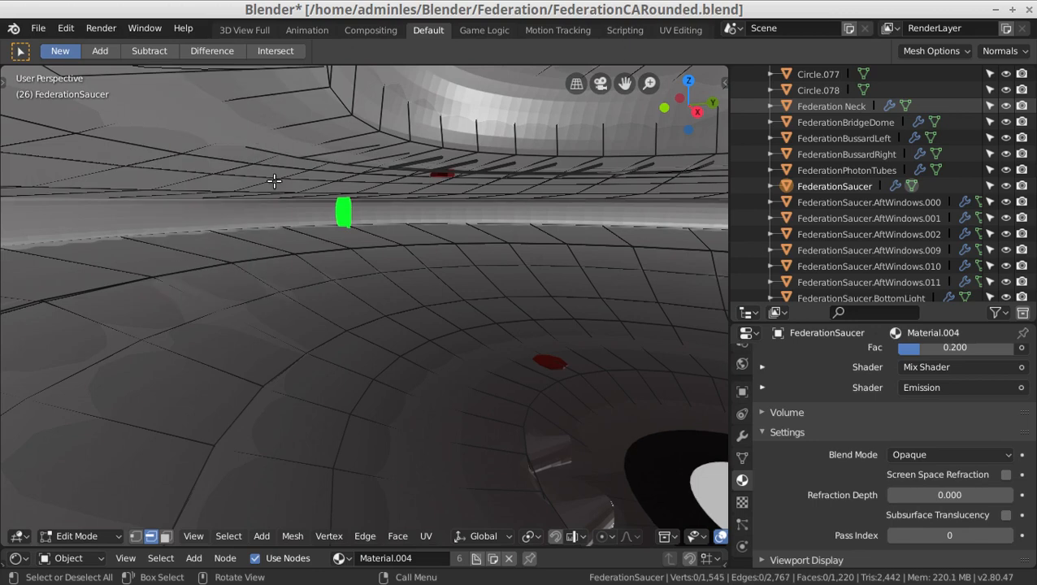
alt+click(345, 151)
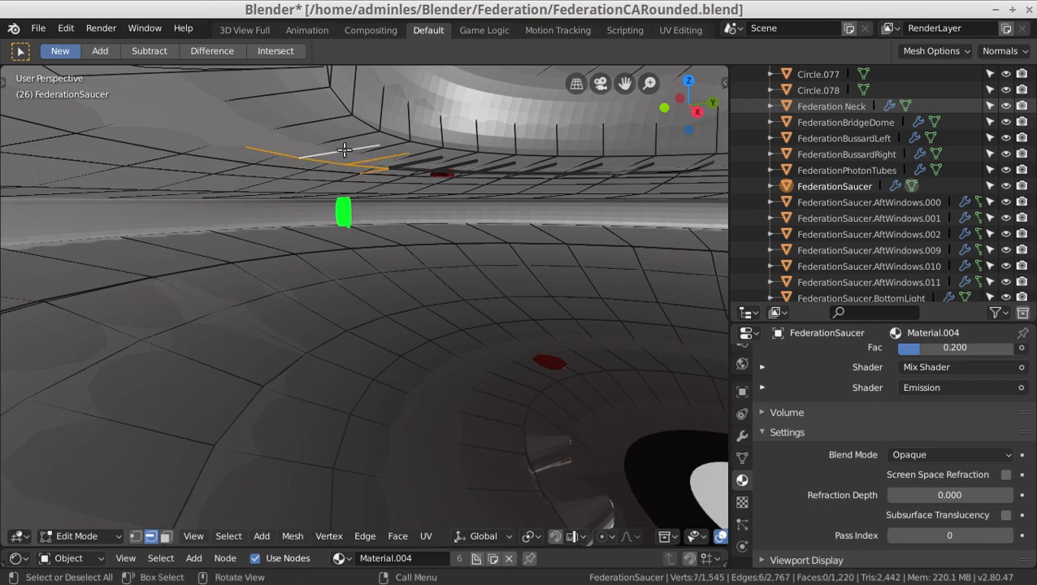
key(x)
click(344, 150)
middle_drag(378, 163, 429, 192)
scroll(429, 192, down, 4)
key(Tab)
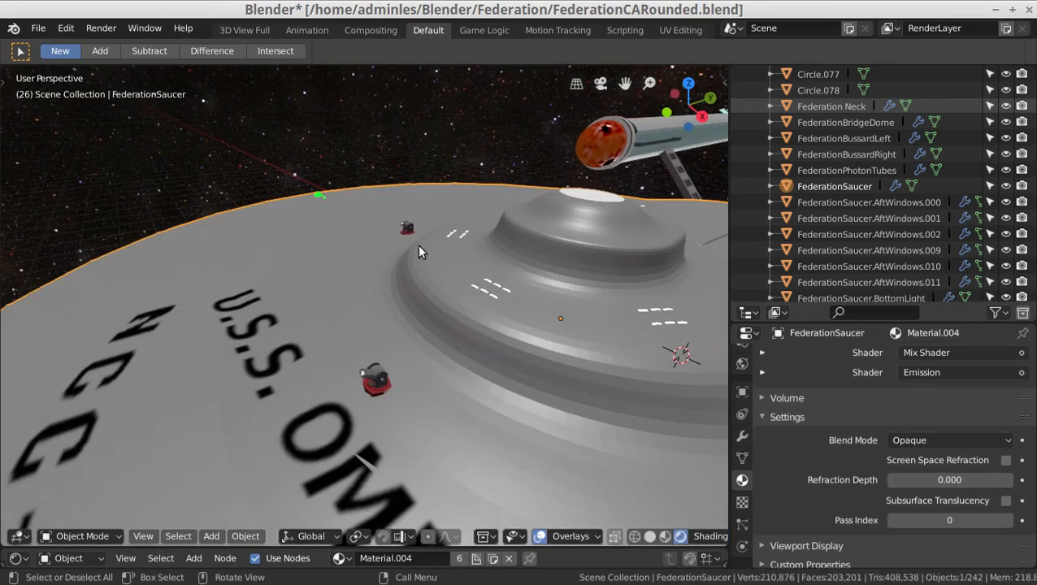
- Reopen the saucer mesh in Edit Mode around the red-based turret near the ship name, with vertex selection active
scroll(411, 281, down, 6)
middle_drag(534, 320, 485, 323)
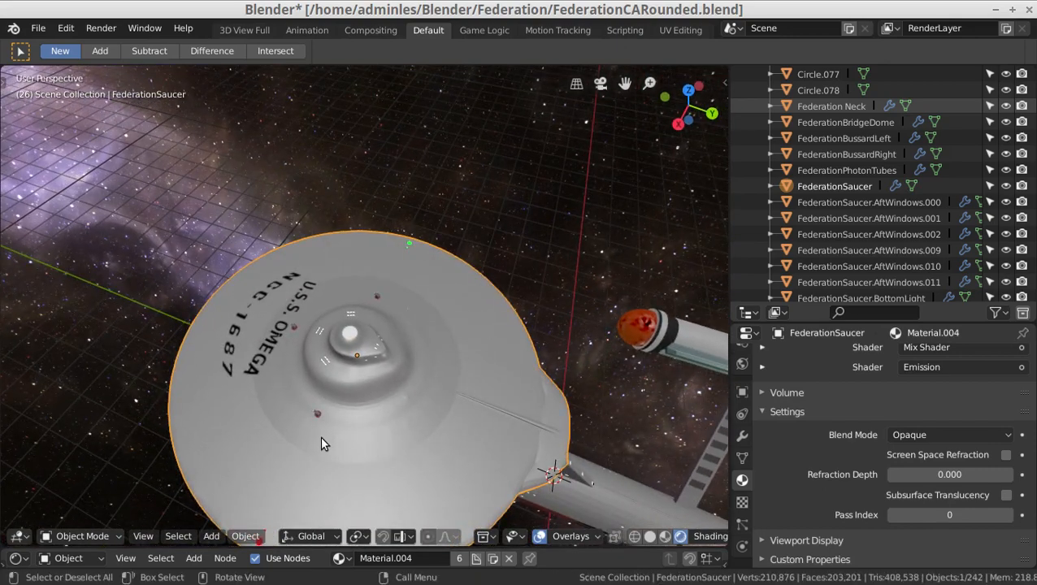
scroll(425, 435, up, 8)
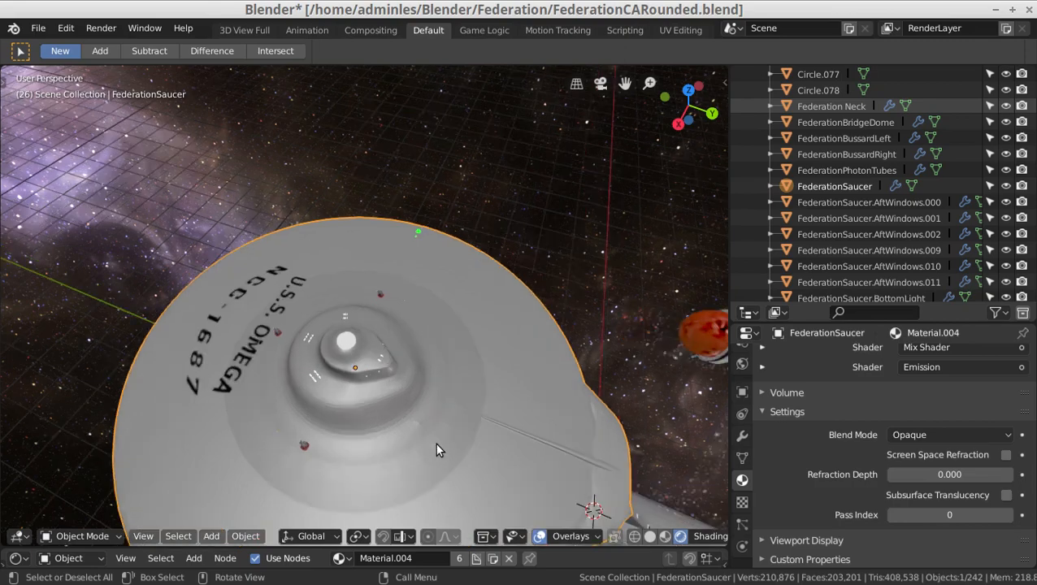
middle_drag(447, 314, 522, 444)
scroll(522, 444, up, 2)
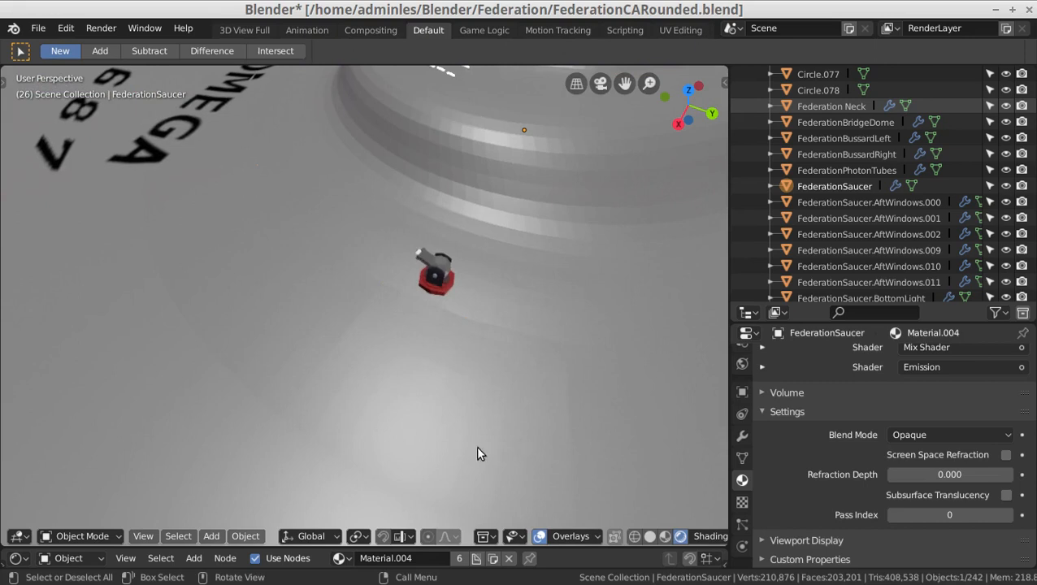
scroll(479, 451, up, 3)
middle_drag(416, 421, 447, 423)
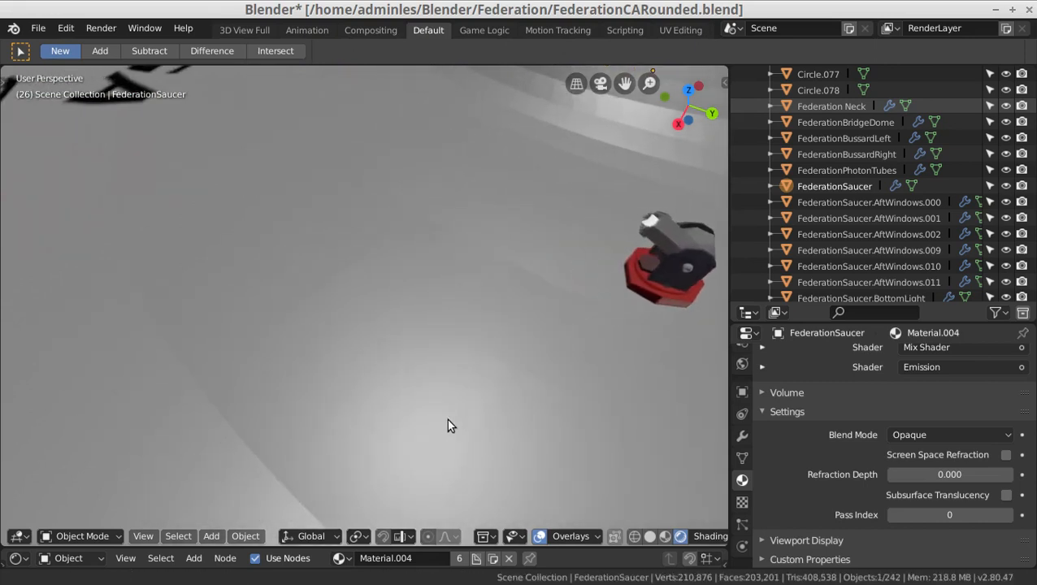
scroll(486, 419, down, 3)
key(Tab)
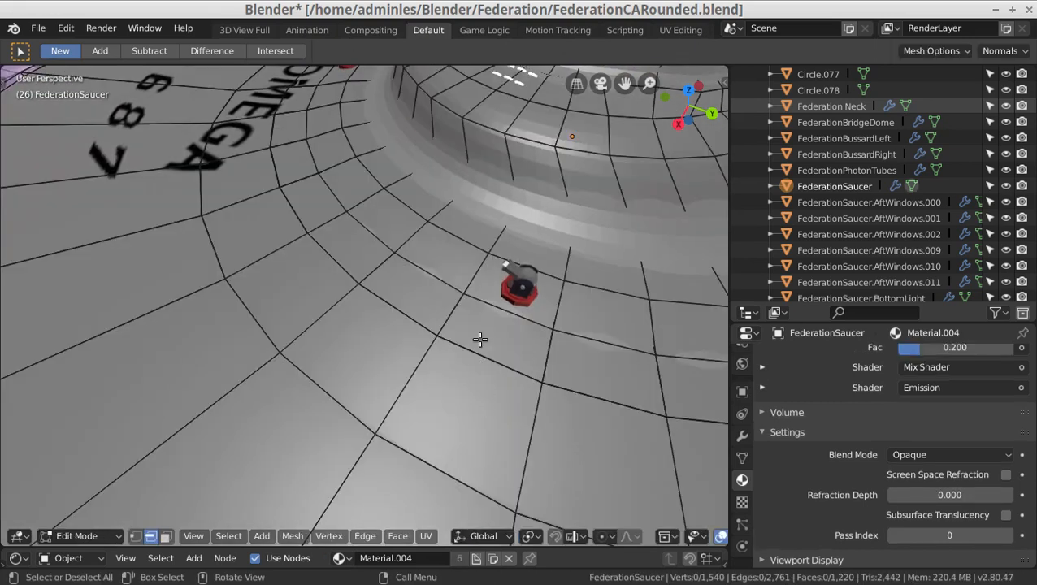
click(135, 538)
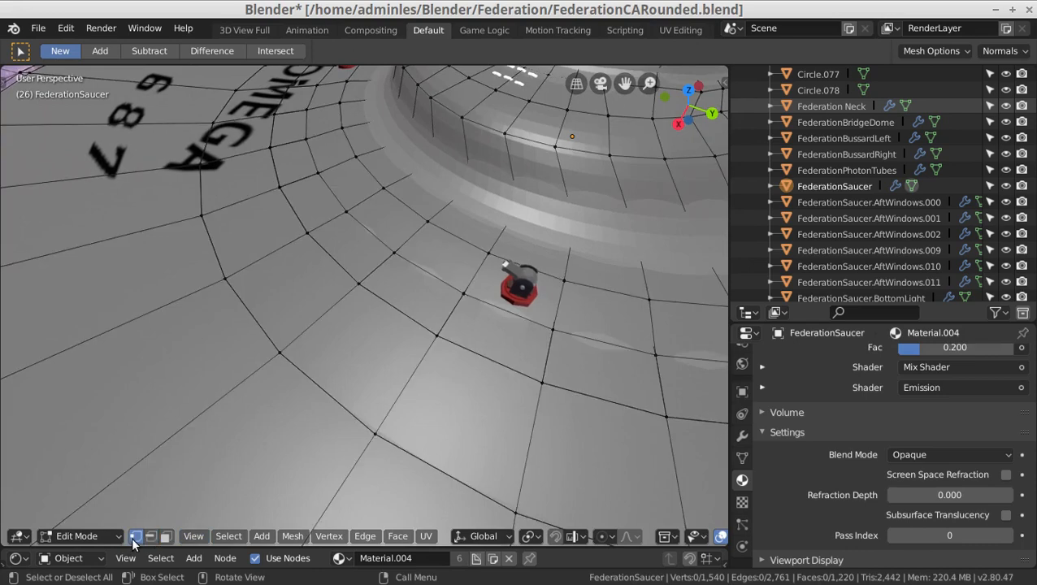
- Try to delete the vertex on the saucer's outer ring in front of the turret, and undo the deletion
click(463, 293)
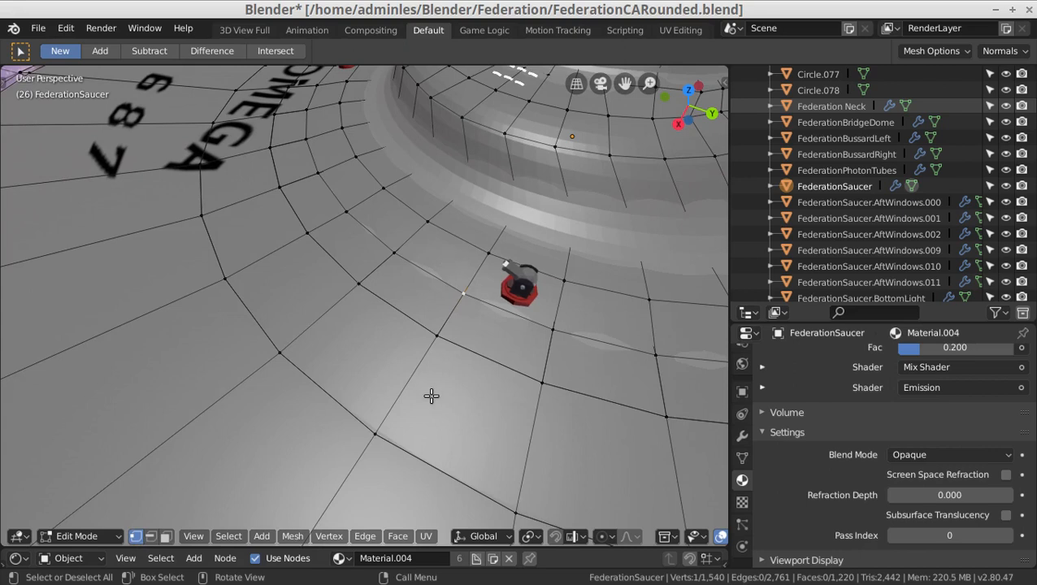
click(436, 336)
click(375, 432)
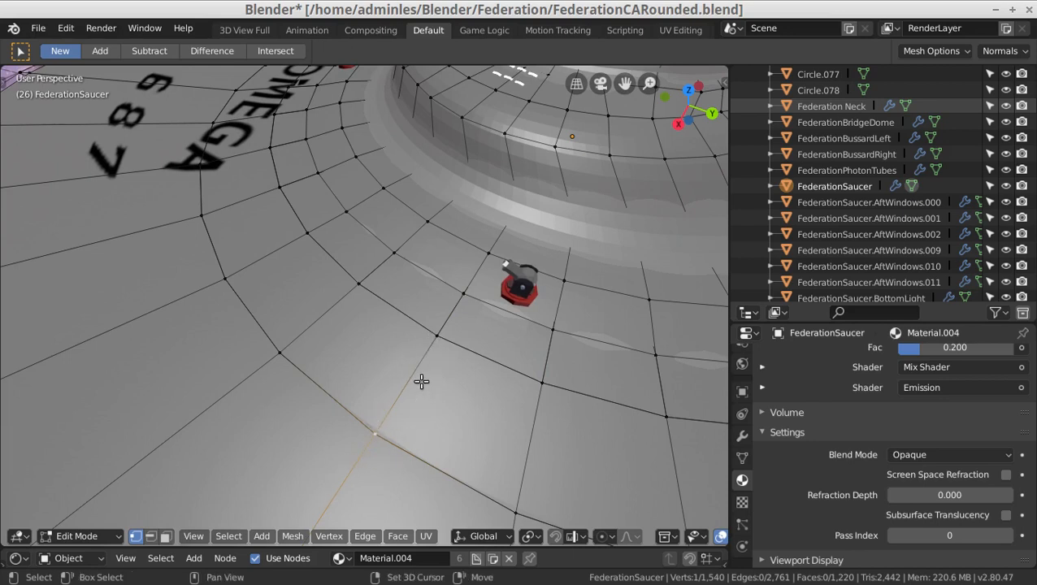
scroll(421, 375, down, 5)
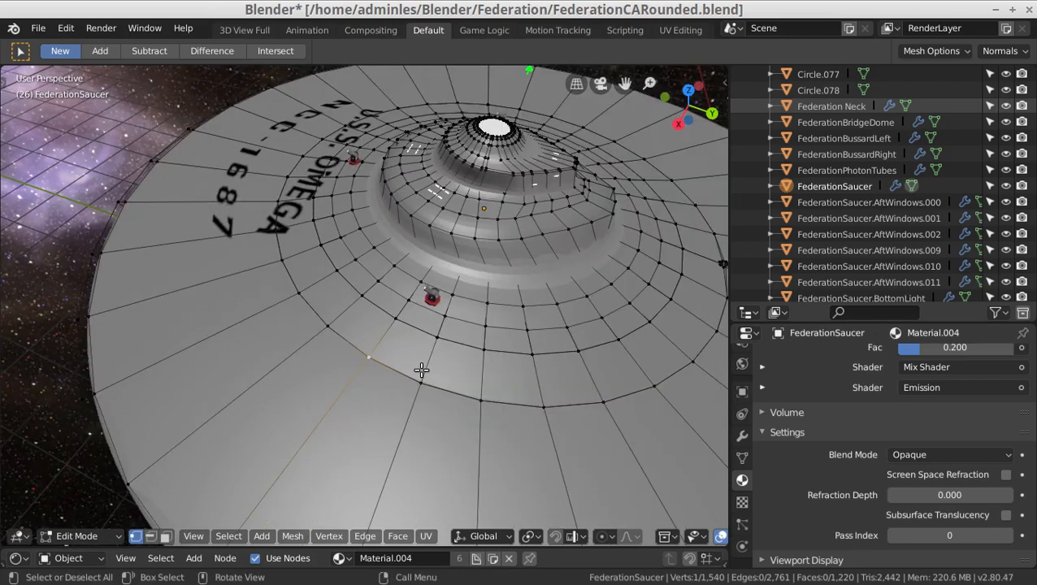
key(x)
click(414, 355)
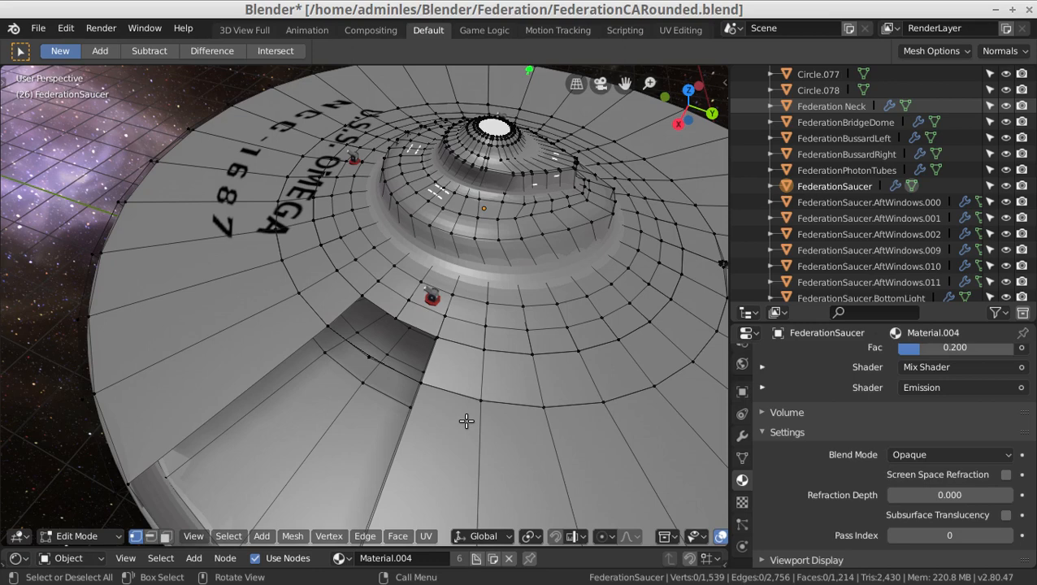
key(ctrl+z)
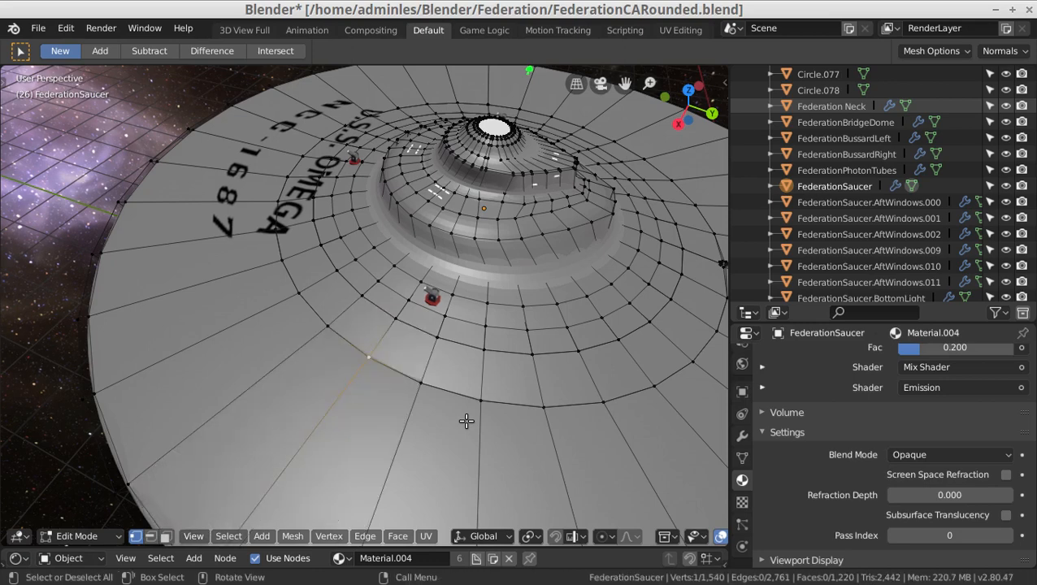
- Delete the overlapping duplicate vertex on the inner ring just in front of the turret, and return to Object Mode to check the surface
click(395, 315)
key(x)
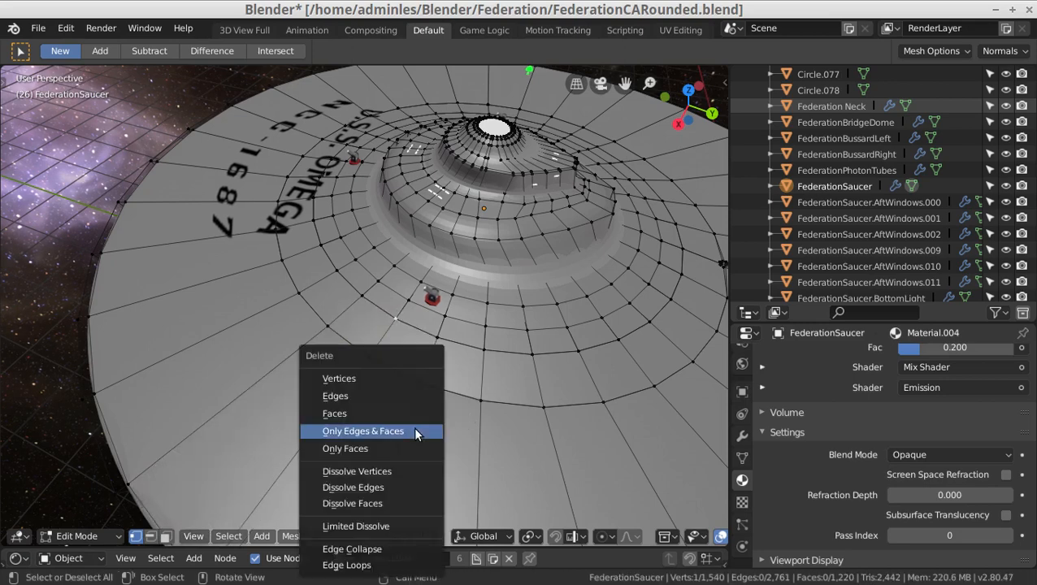
click(371, 378)
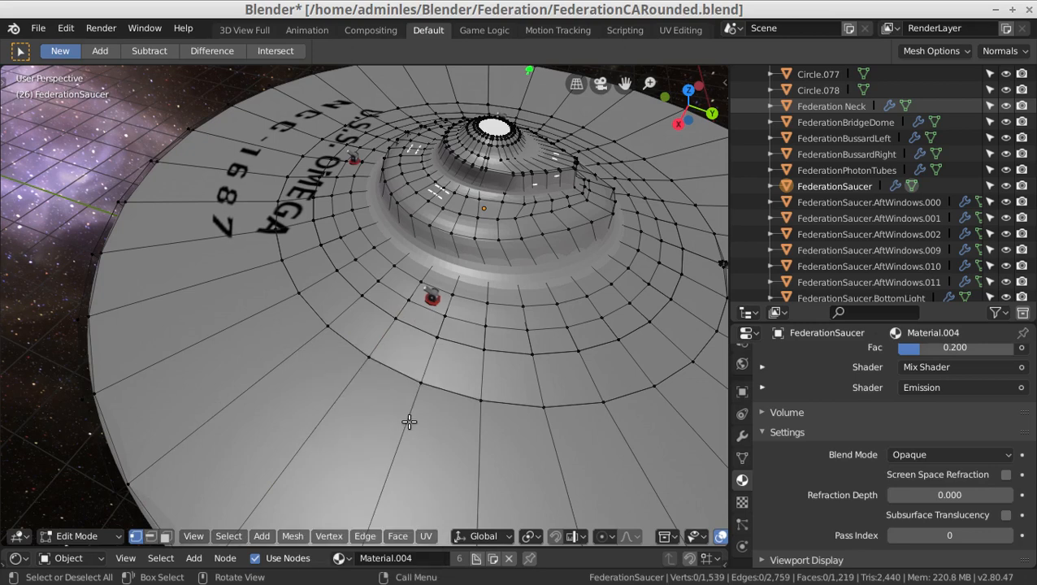
key(Tab)
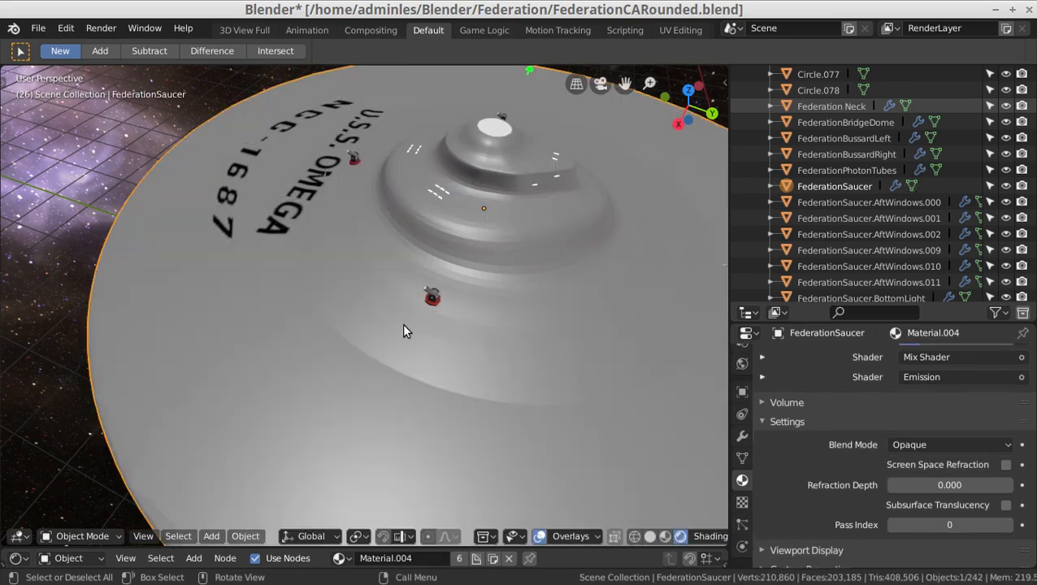
scroll(403, 325, up, 5)
scroll(421, 363, up, 3)
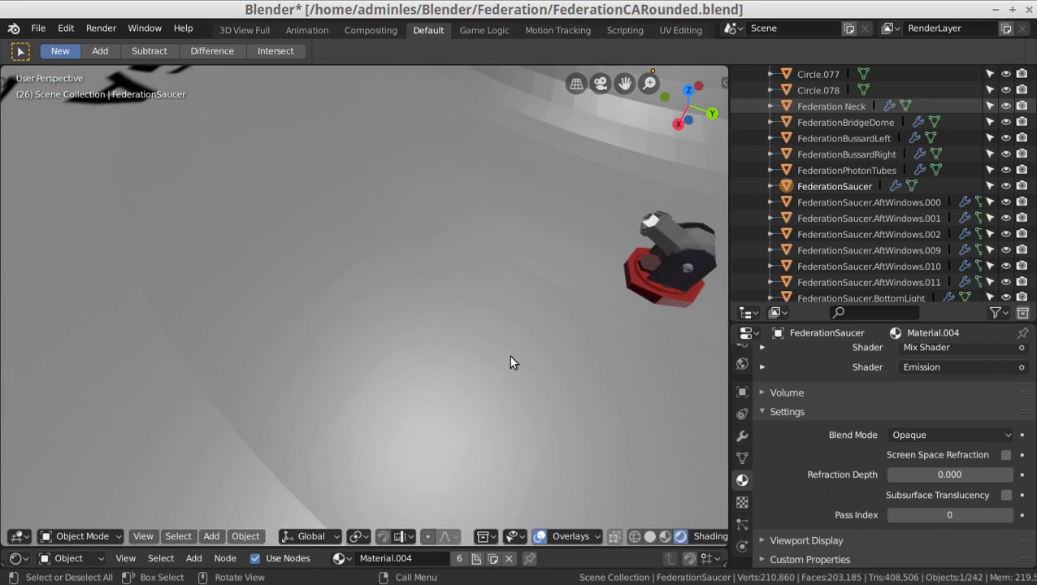
- Back in Edit Mode, delete the two overlapping duplicate vertices on neighbouring rings of the next radial line toward the ship name
key(Tab)
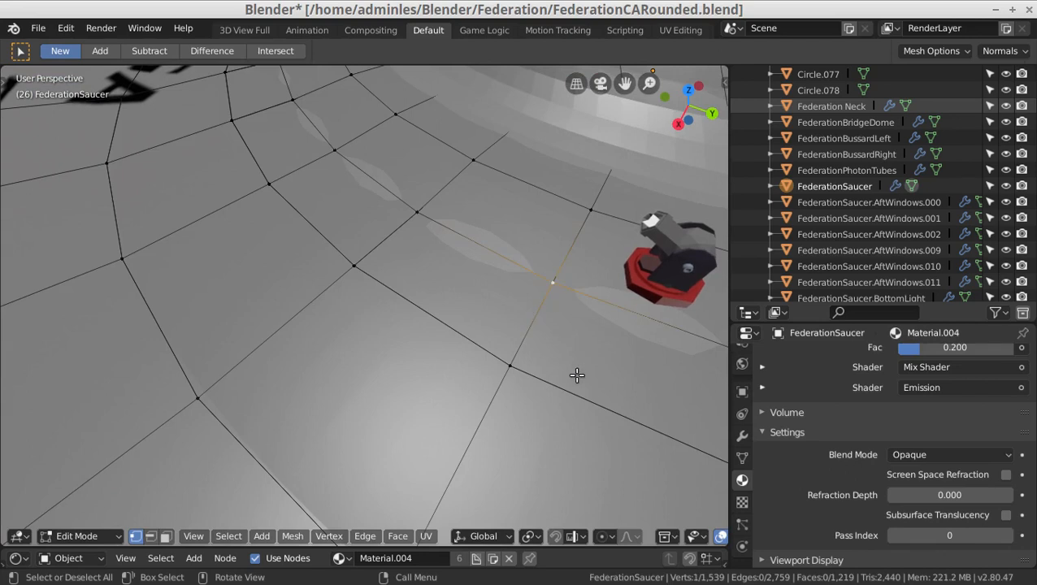
click(582, 209)
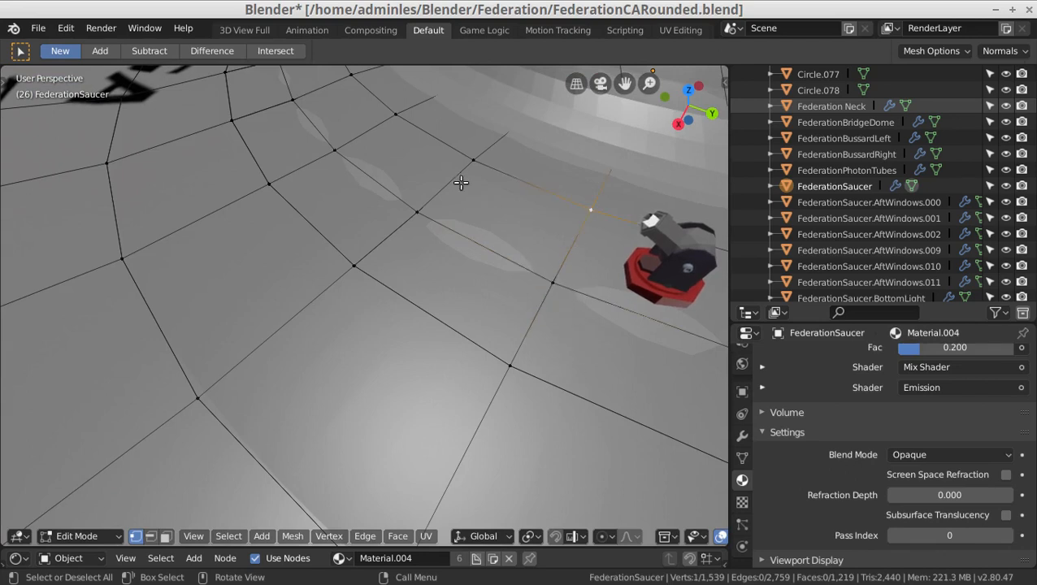
click(473, 158)
click(417, 212)
key(x)
click(407, 272)
click(351, 264)
key(x)
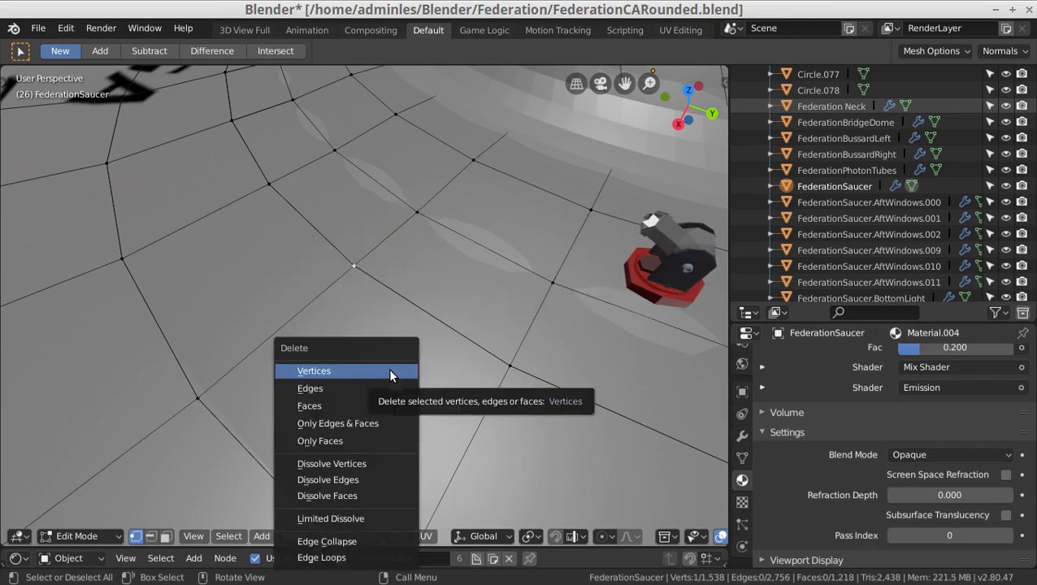
click(389, 370)
- Check the outer-ring vertices and delete the duplicate vertex one ring further in, on the next radial line toward the ship name
click(198, 395)
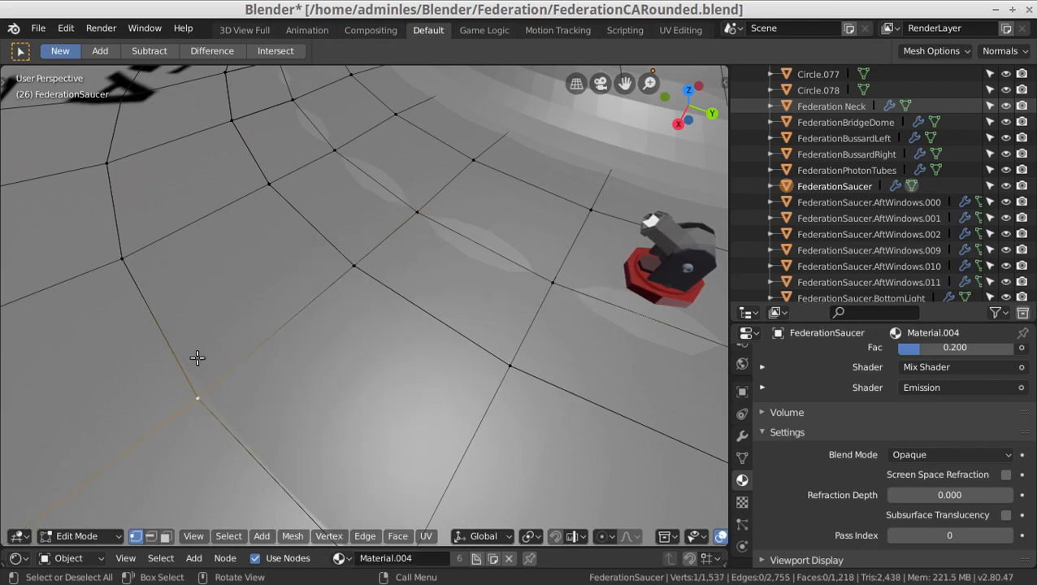
click(119, 260)
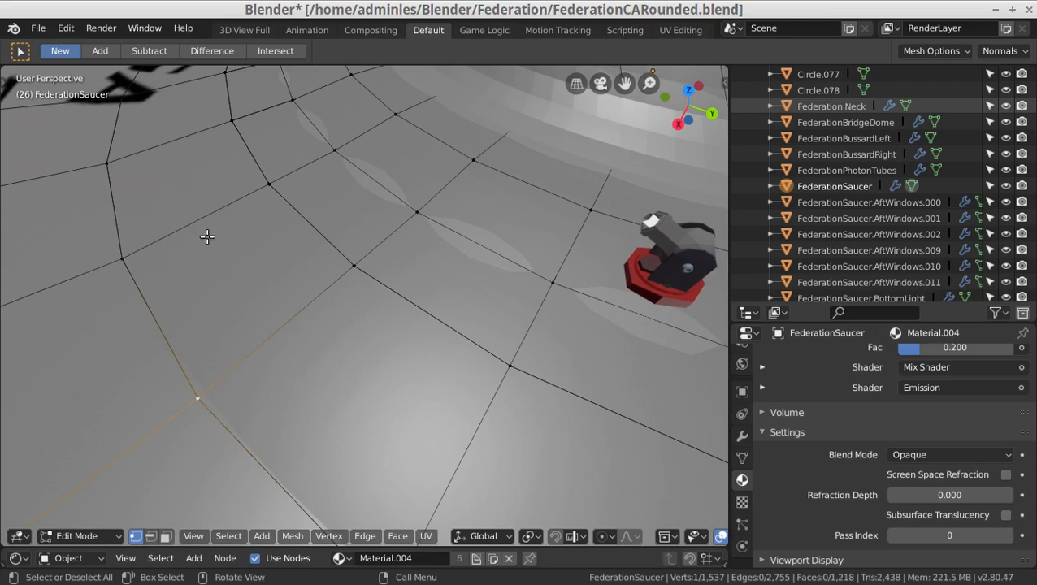
click(269, 183)
key(x)
click(322, 185)
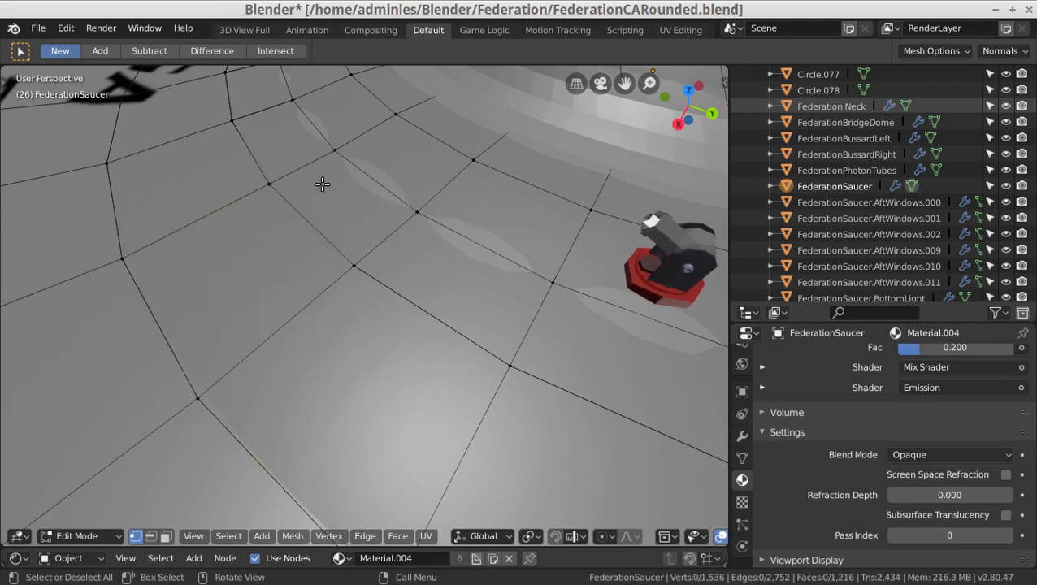
- Check the ring vertices between the ship name and the turret for overlapping duplicates, using wireframe shading
click(332, 149)
click(394, 114)
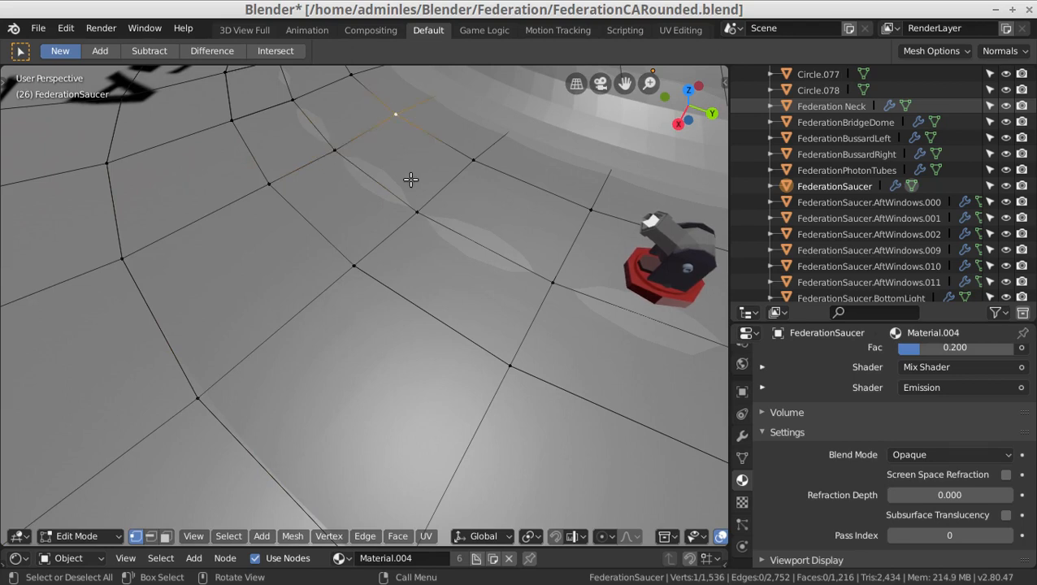
click(471, 159)
key(z)
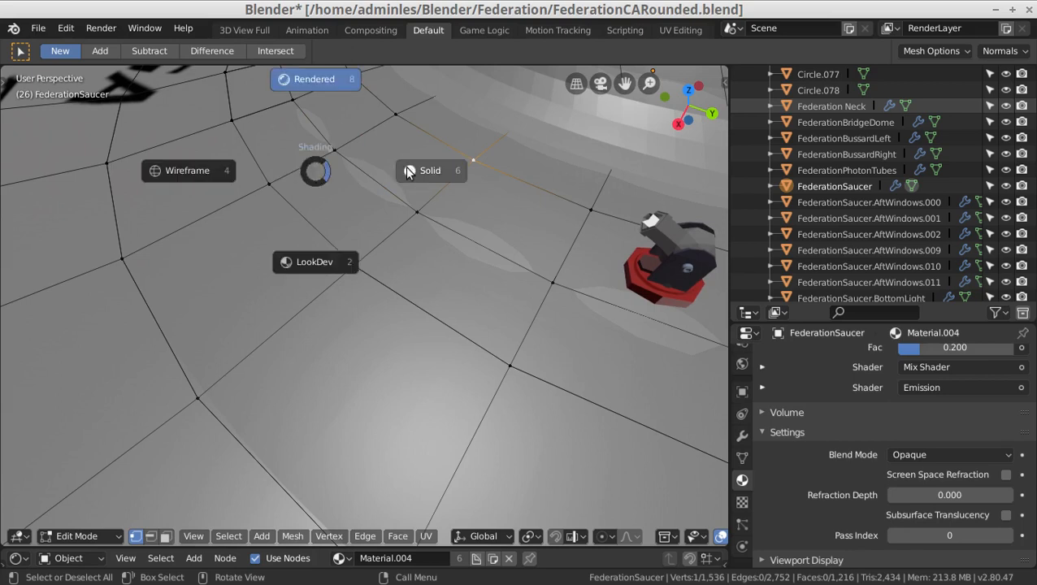
click(209, 170)
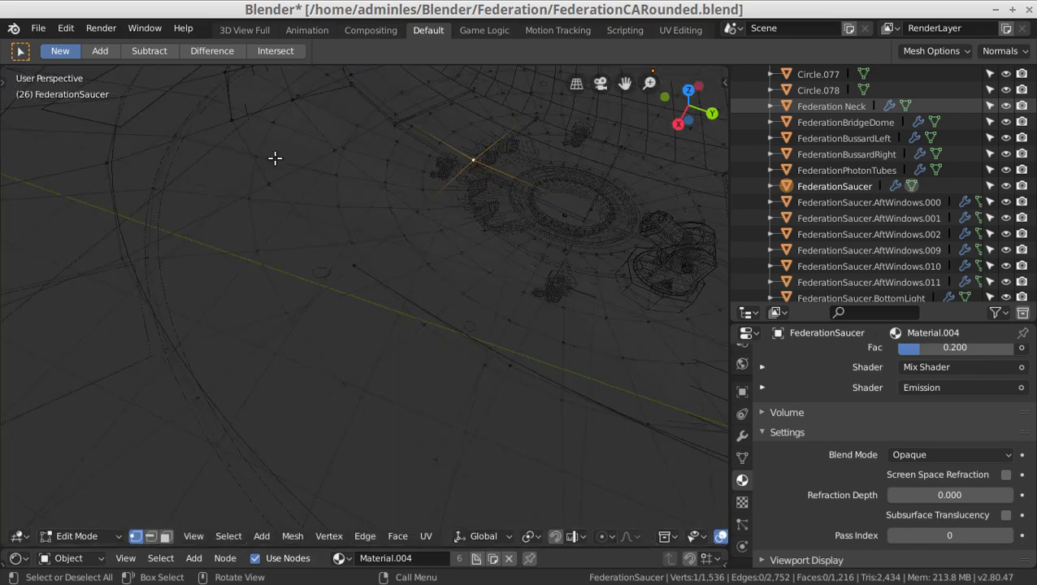
click(334, 151)
click(266, 182)
- Delete the overlapping duplicate vertex on the ring beside the turret, between the ship name and the turret, in solid shading
click(360, 265)
click(353, 265)
key(z)
click(497, 322)
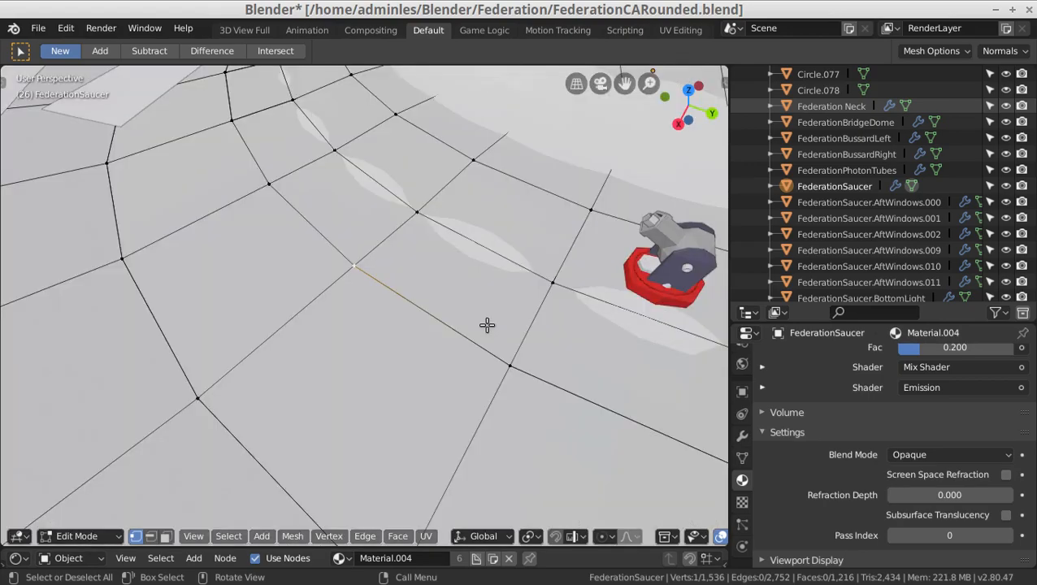
key(z)
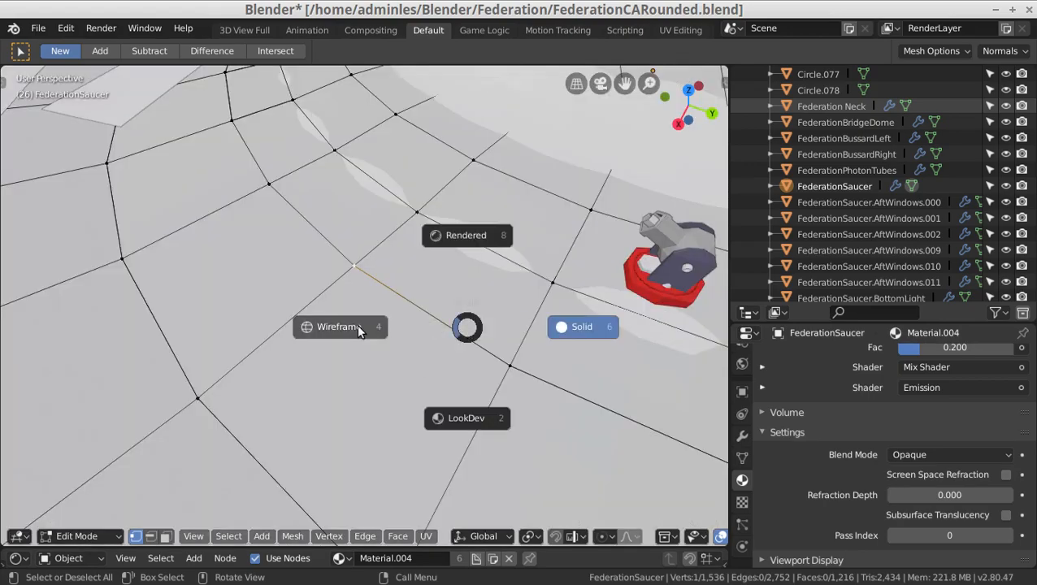
click(550, 328)
key(x)
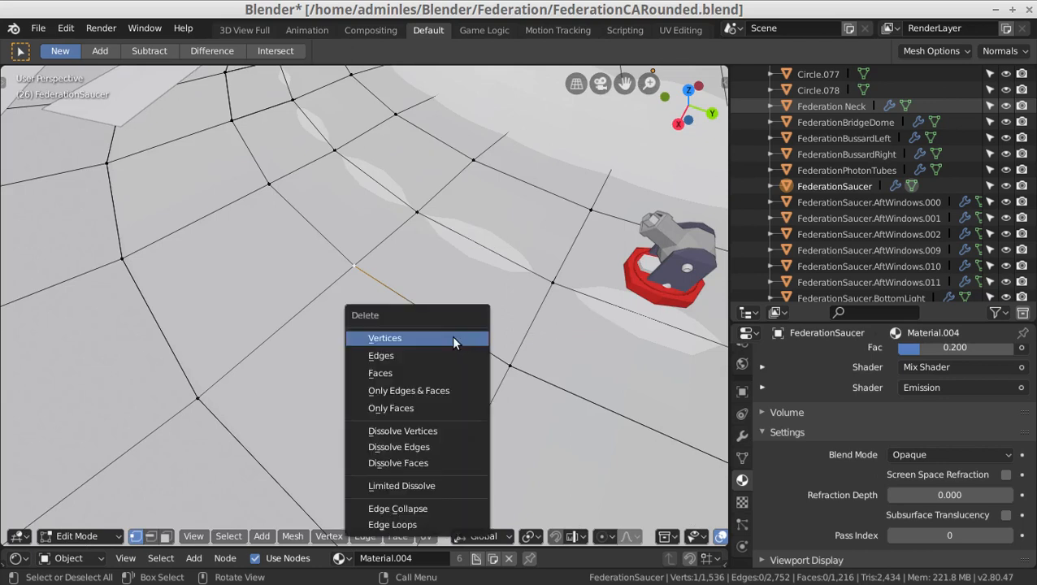
click(452, 339)
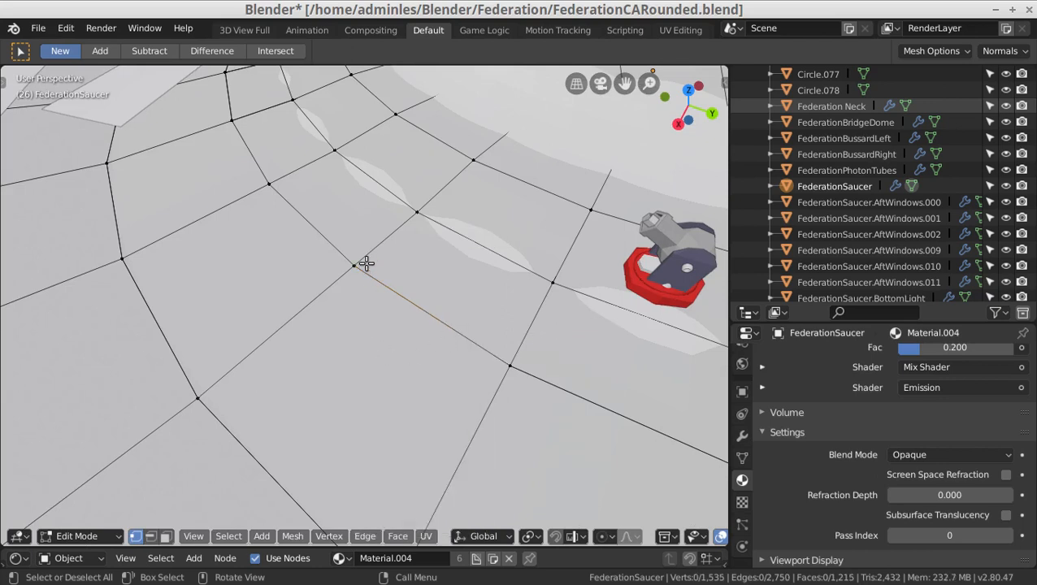
- Check the neighbouring inner-ring vertices in wireframe shading, and return to Object Mode with solid shading
key(z)
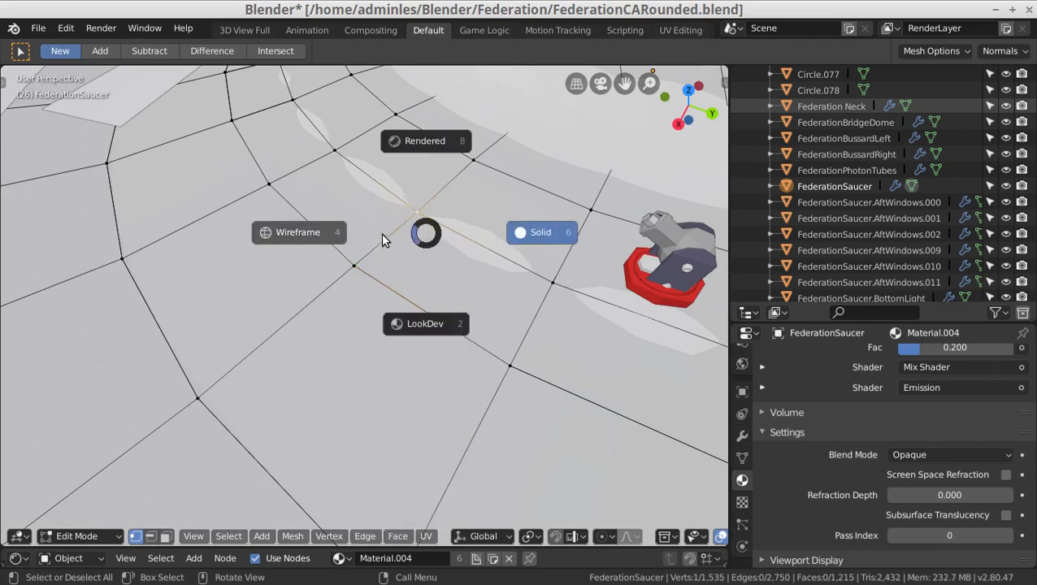
click(299, 236)
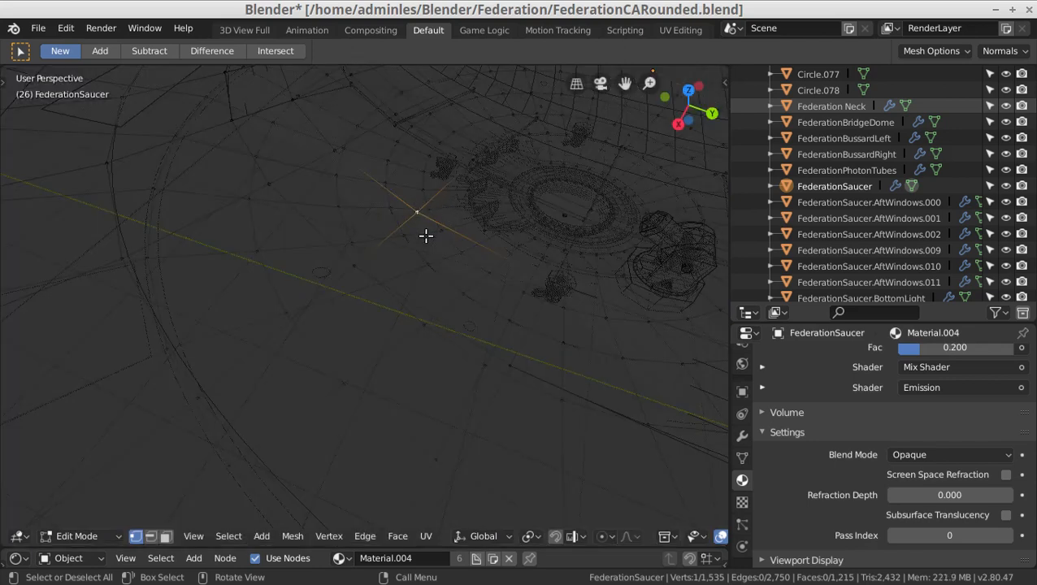
click(469, 163)
key(Tab)
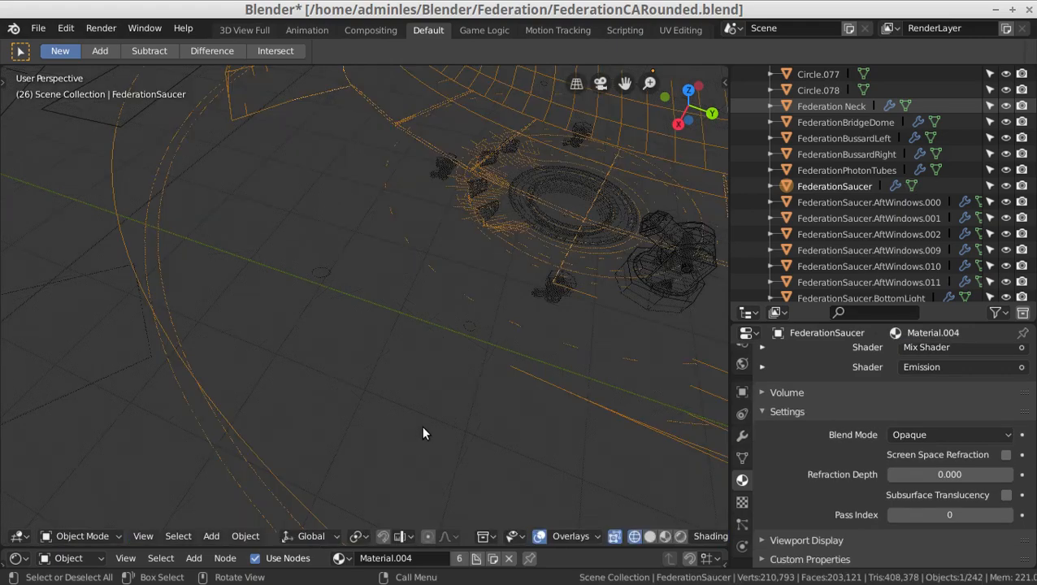
key(z)
click(519, 426)
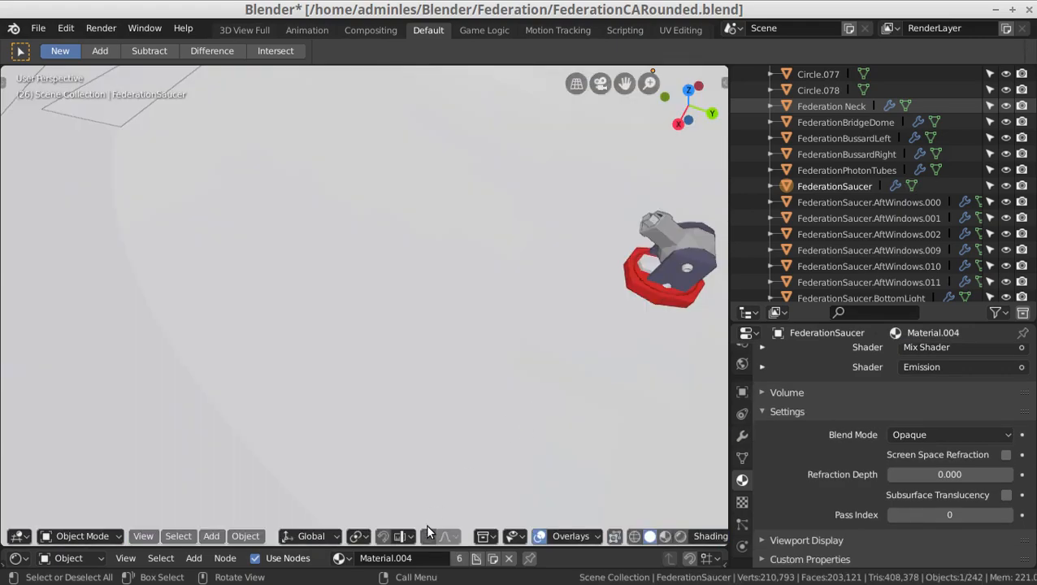
- Delete the two small window objects on the side wall of the saucer's raised bridge deck
scroll(426, 527, down, 3)
scroll(437, 518, down, 10)
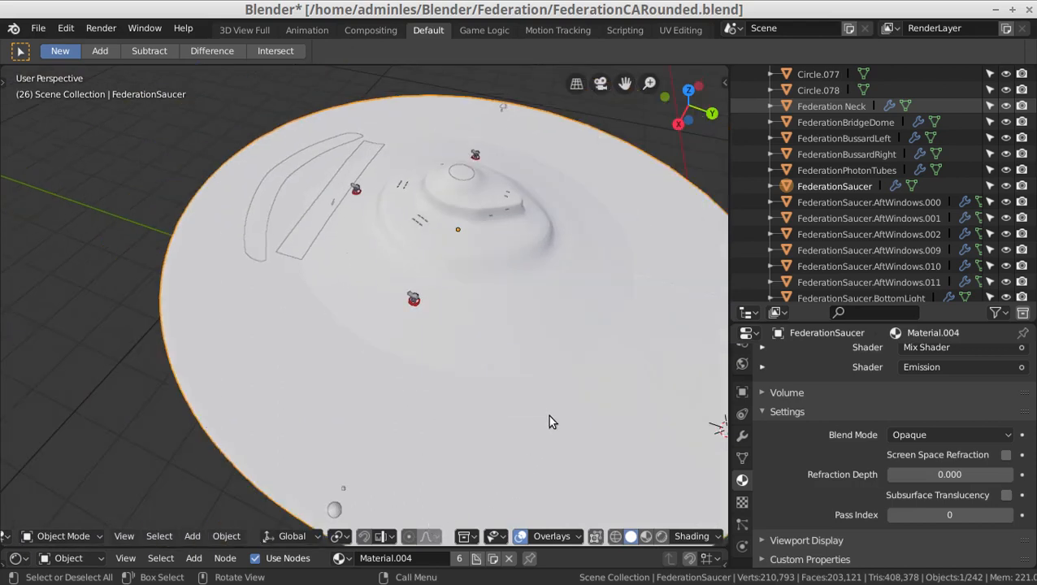
drag(548, 220, 466, 251)
shift+middle_drag(554, 232, 420, 256)
scroll(316, 313, up, 6)
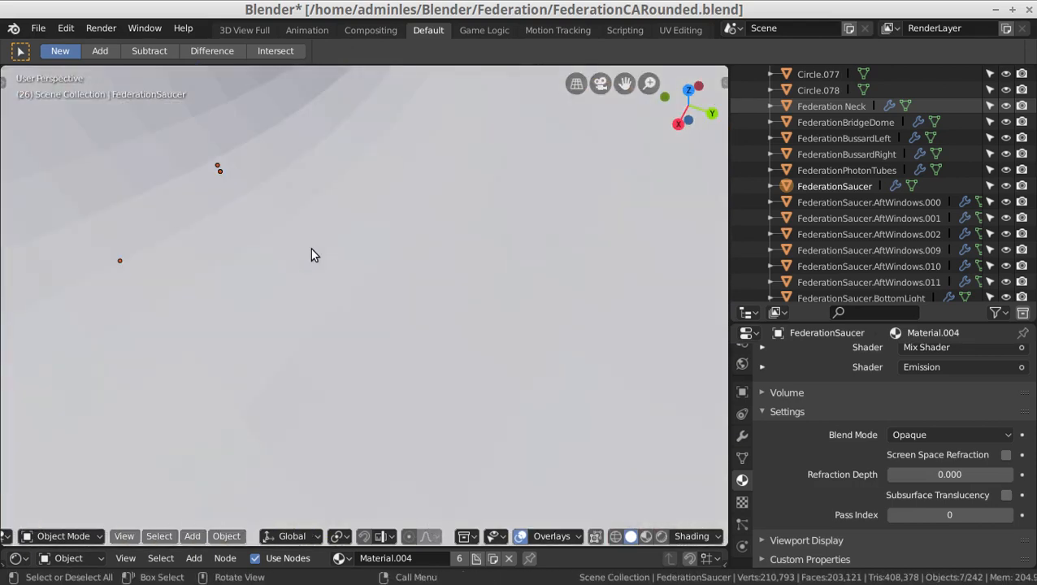
shift+middle_drag(315, 192, 406, 219)
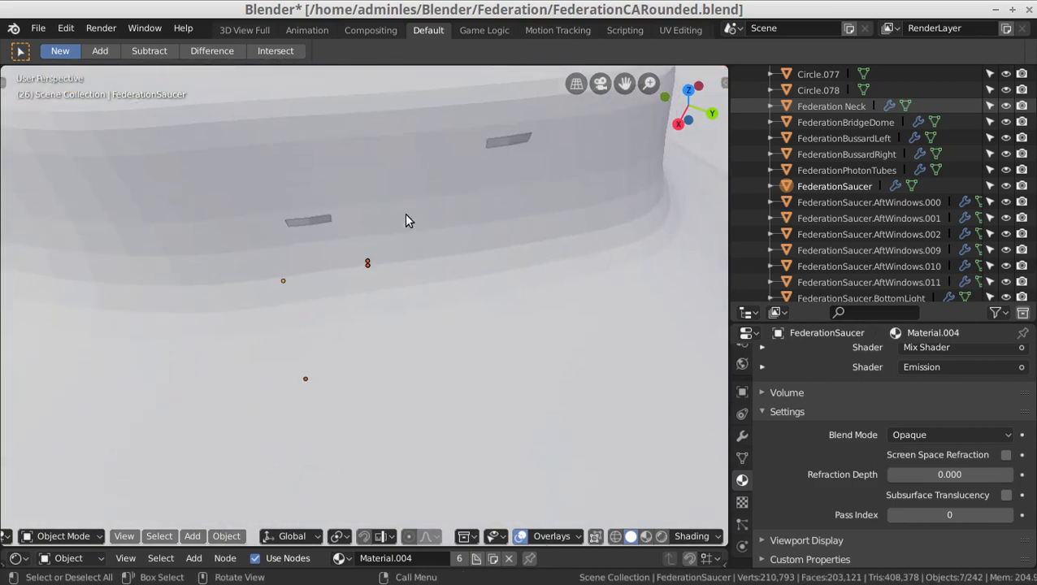
click(495, 143)
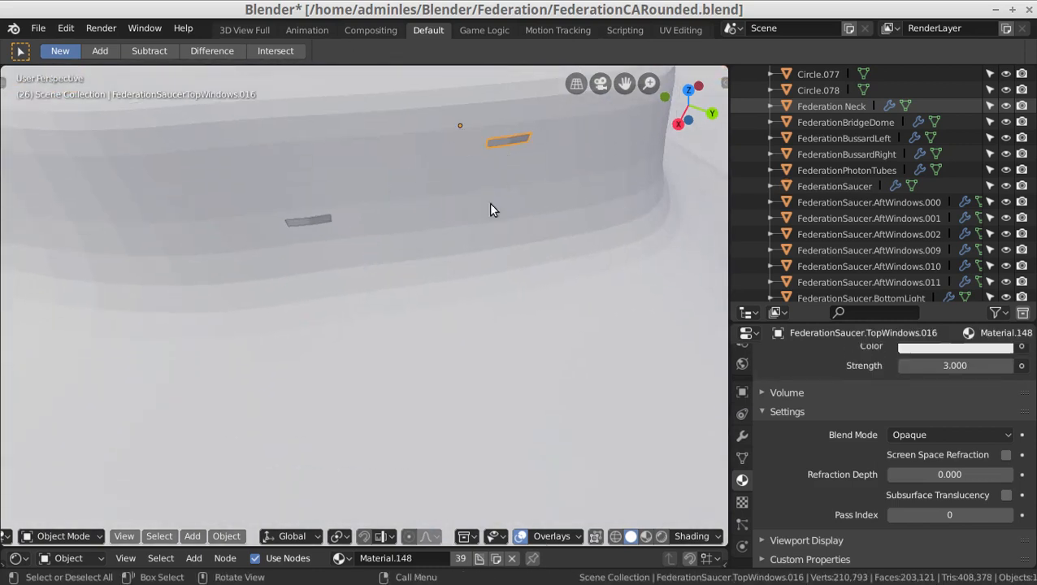
key(x)
click(473, 297)
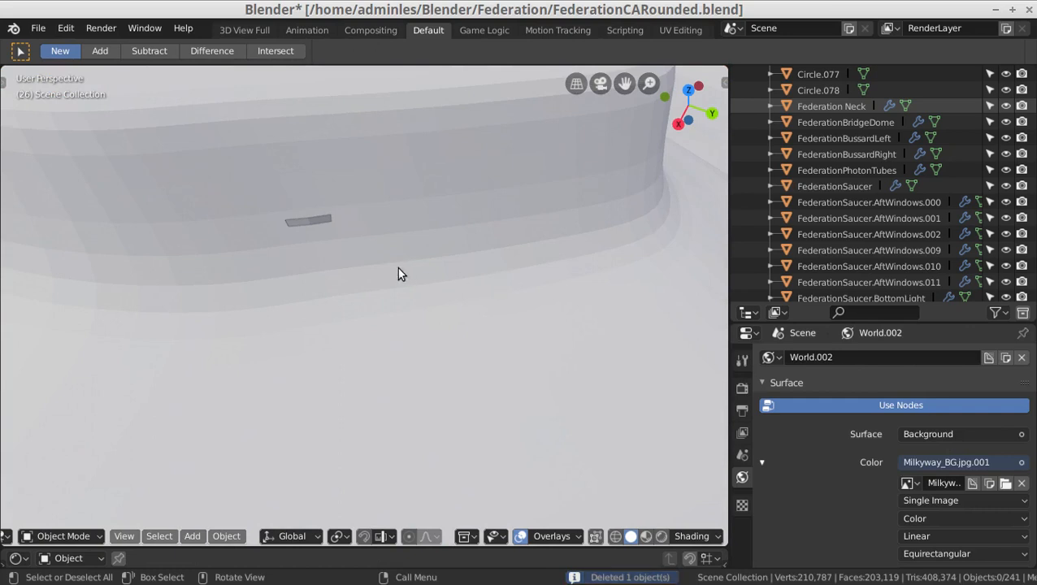
click(323, 220)
key(x)
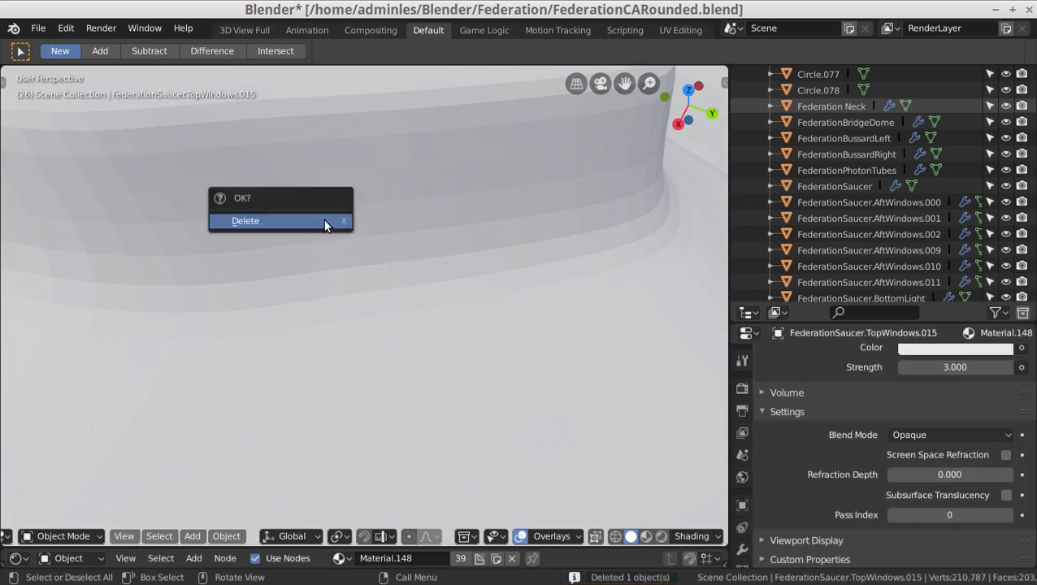
click(323, 220)
- Delete the two small window objects on the top of the bridge deck, near its pointed end
scroll(499, 221, down, 5)
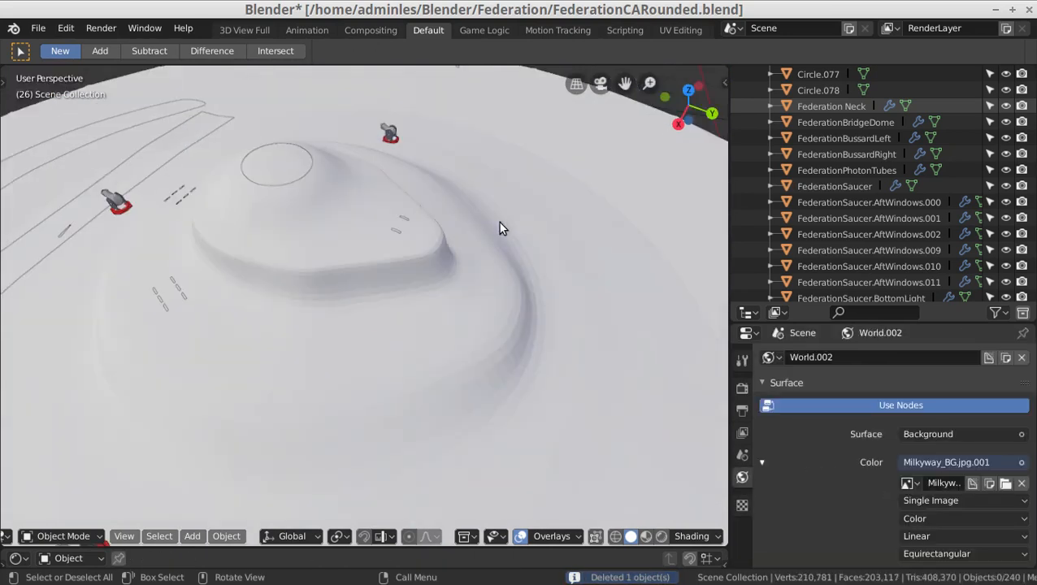
click(391, 231)
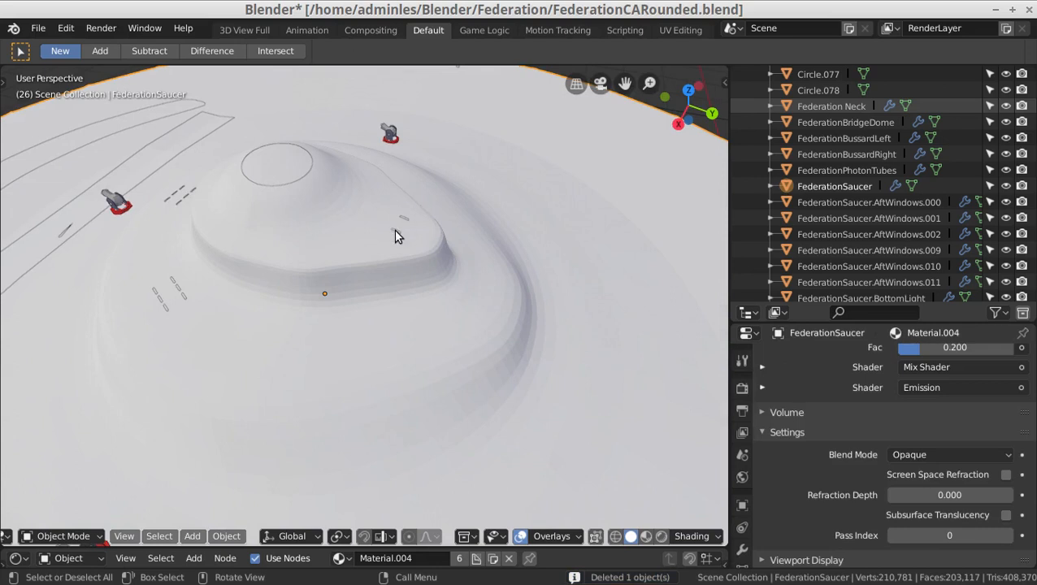
click(404, 219)
key(x)
click(404, 219)
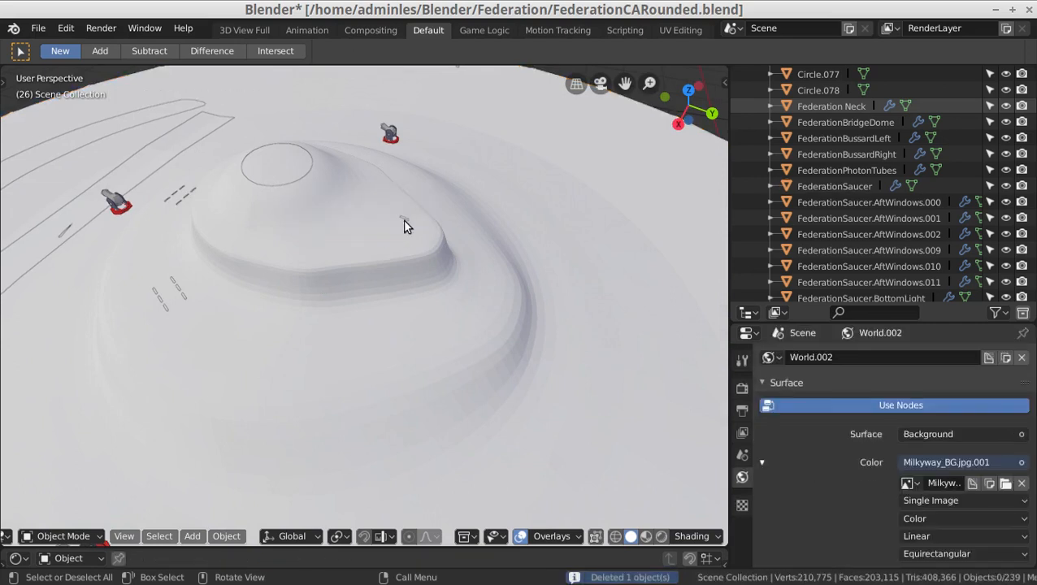
click(410, 221)
click(403, 216)
key(x)
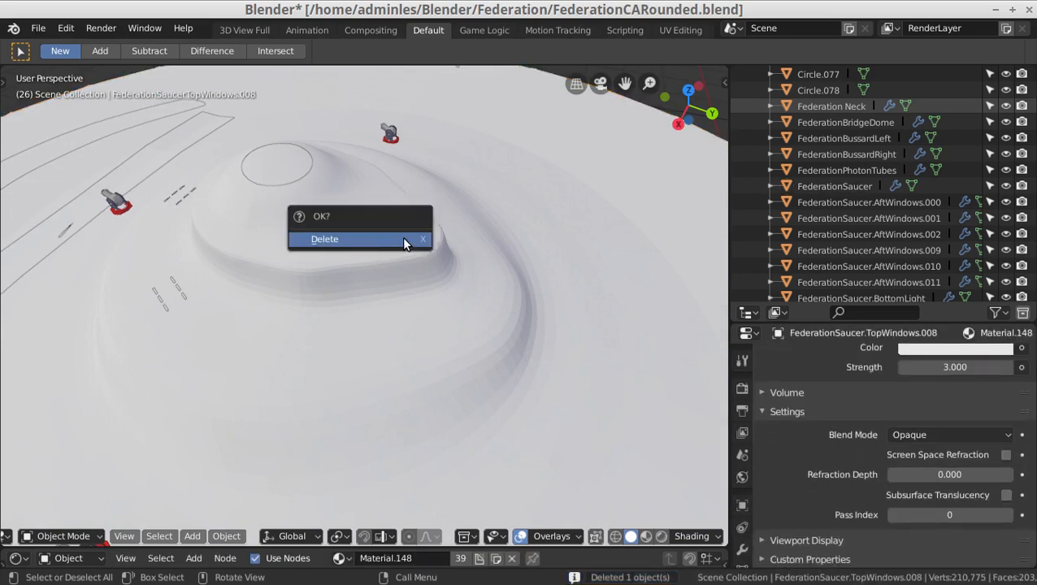
click(408, 241)
- Inset the two adjacent saucer faces on top of the bridge deck at its pointed end
click(408, 236)
key(Tab)
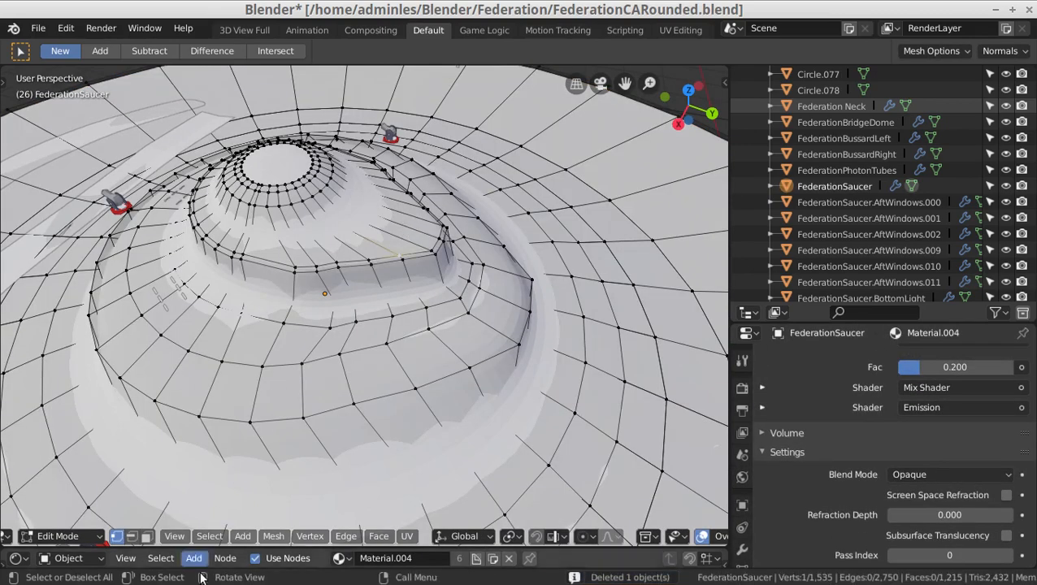
click(147, 536)
click(397, 226)
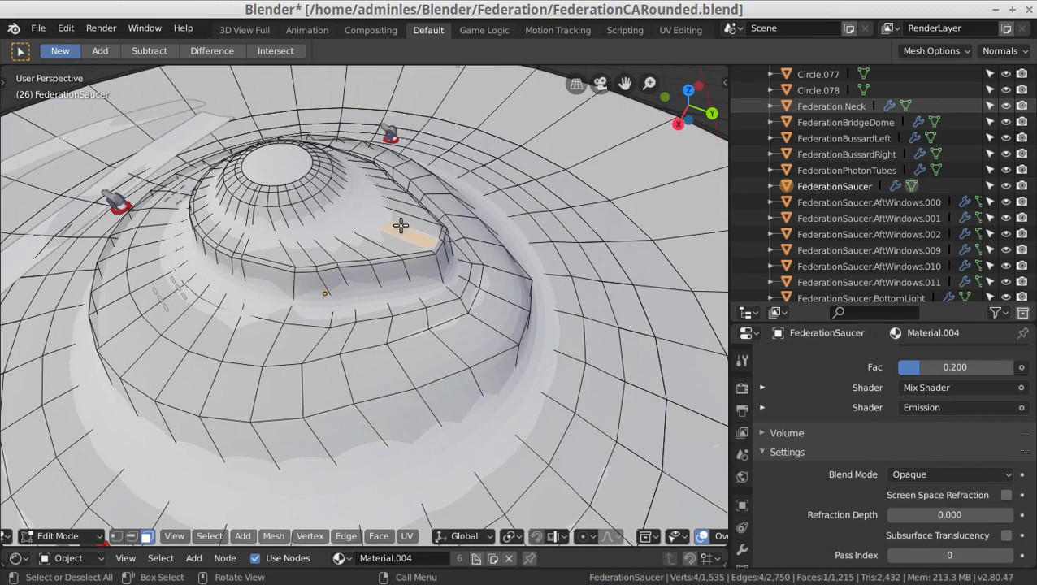
shift+click(422, 230)
scroll(428, 315, up, 4)
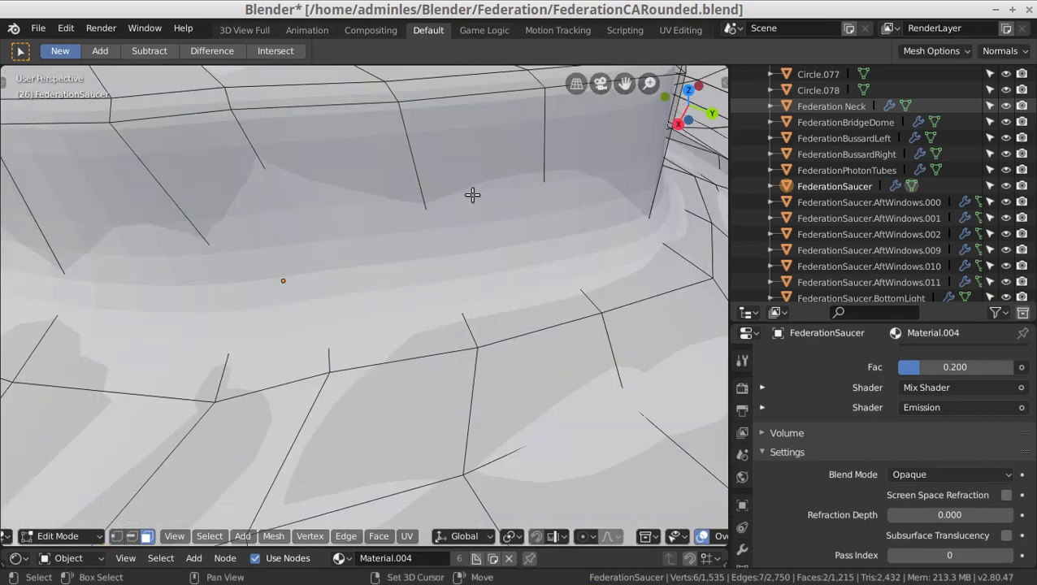
shift+middle_drag(475, 189, 443, 222)
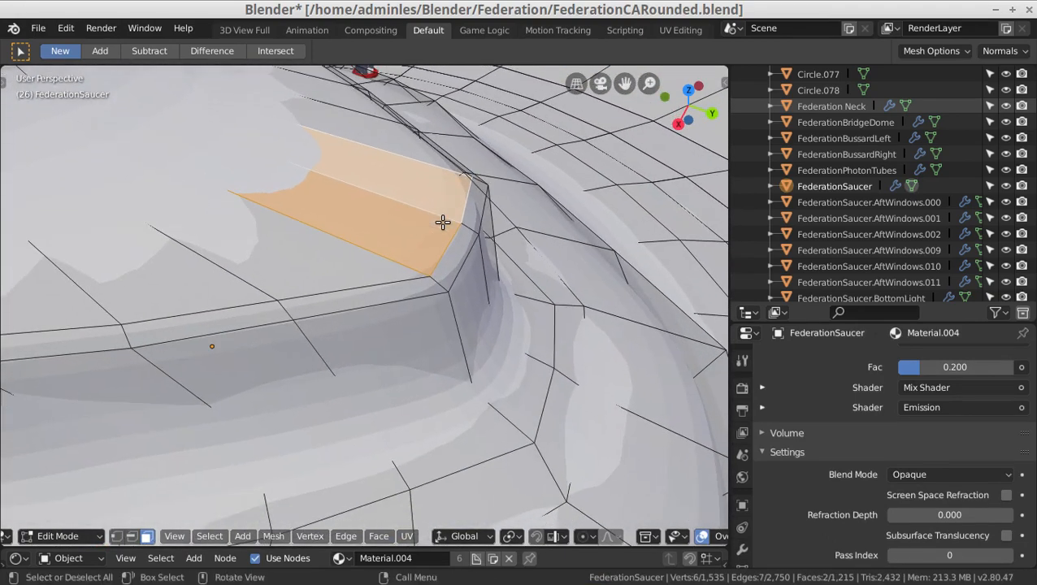
key(i)
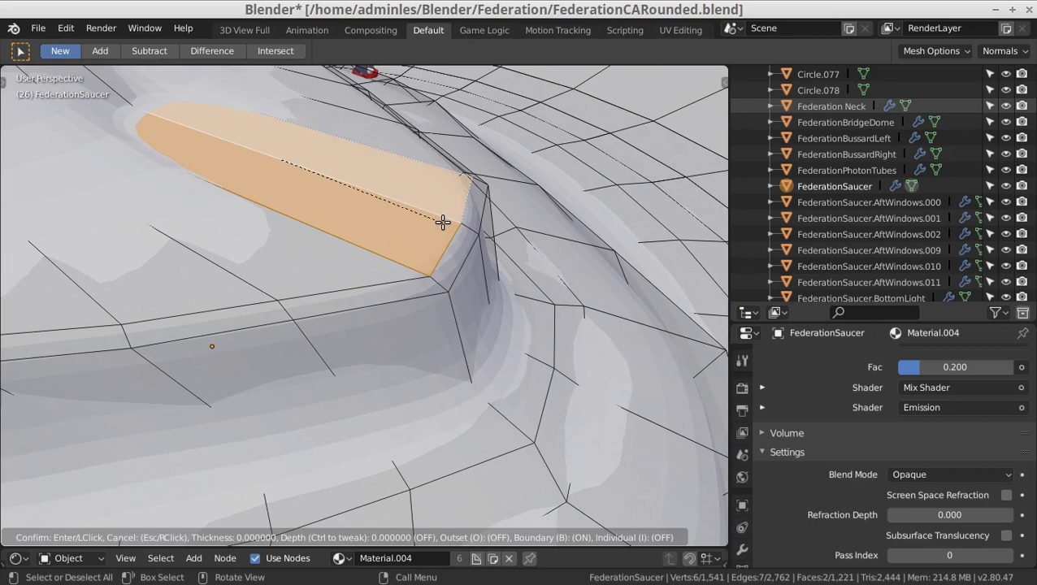
click(427, 212)
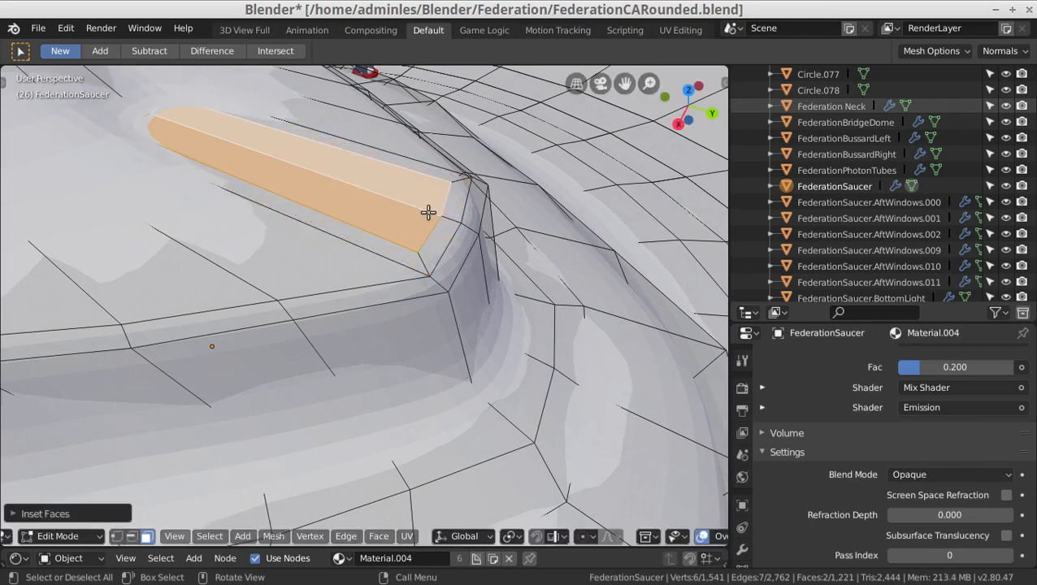
- Extrude the two inset faces with zero depth and set their edge crease to 1
key(e)
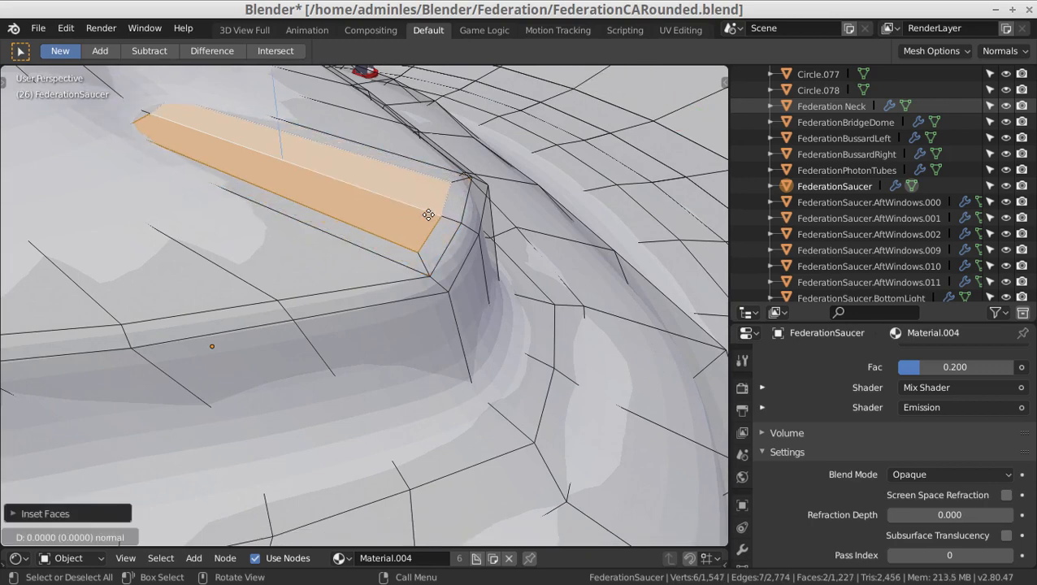
key(z)
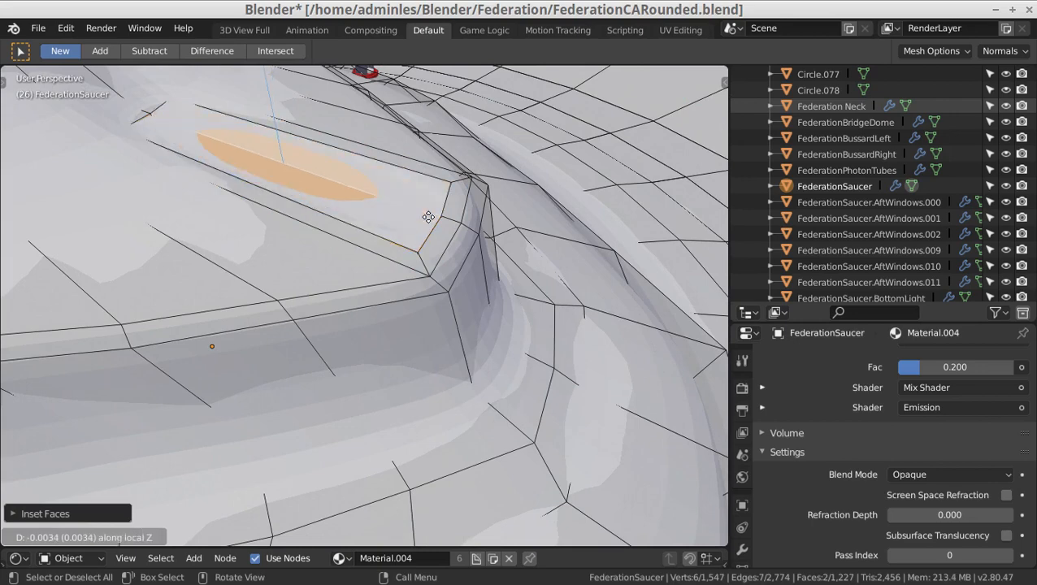
key(Escape)
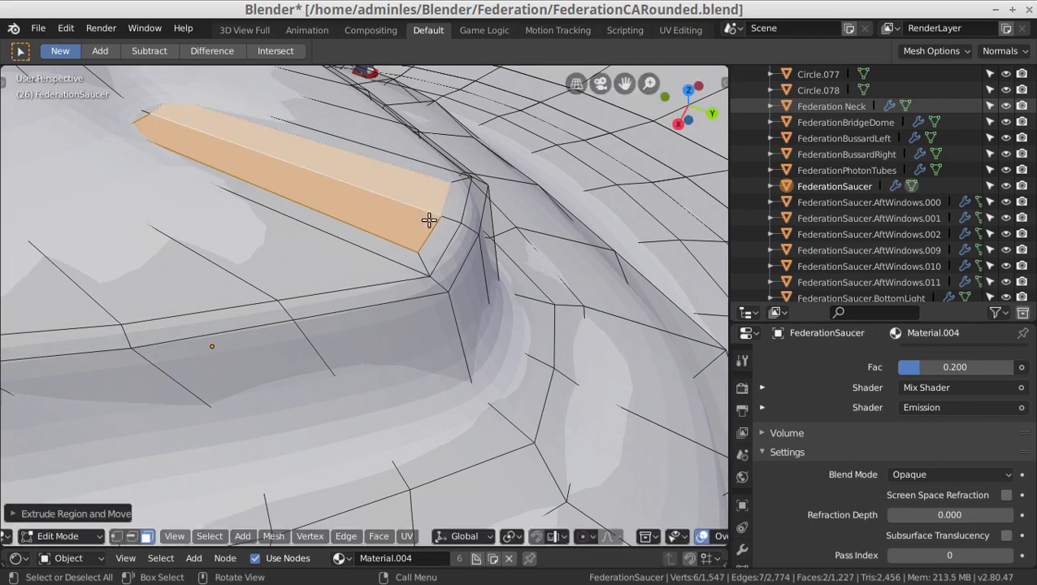
key(shift+e)
key(1)
key(Return)
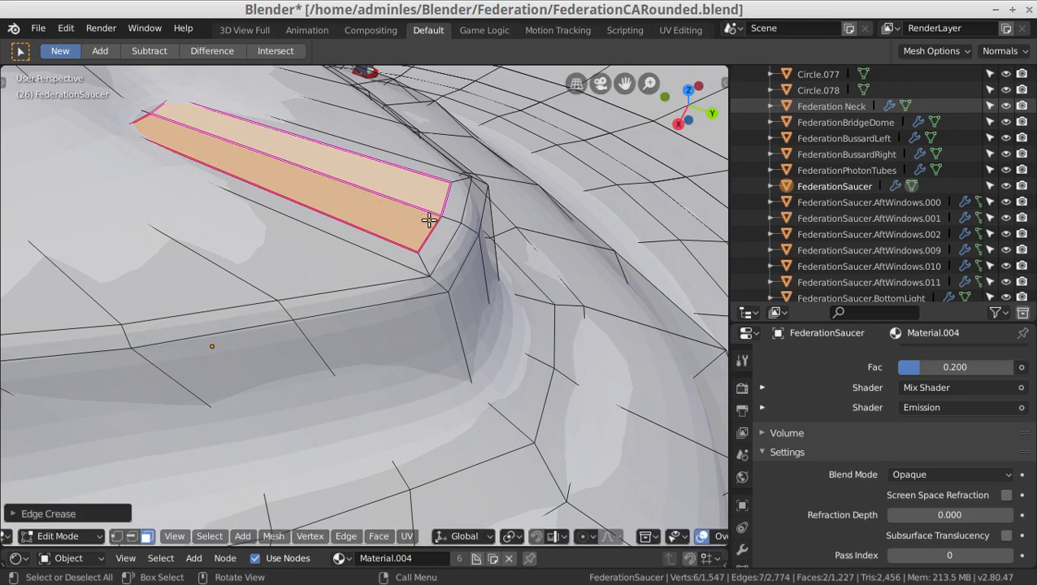
- Extrude the creased faces about 0.016 down into the deck, and separate a duplicate of them as its own object in Object Mode
key(e)
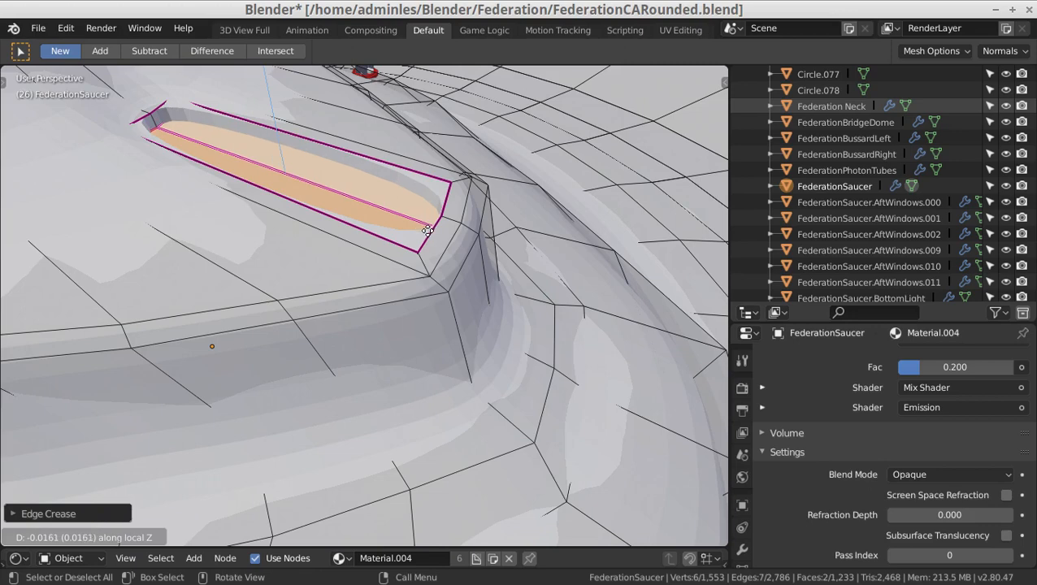
click(426, 232)
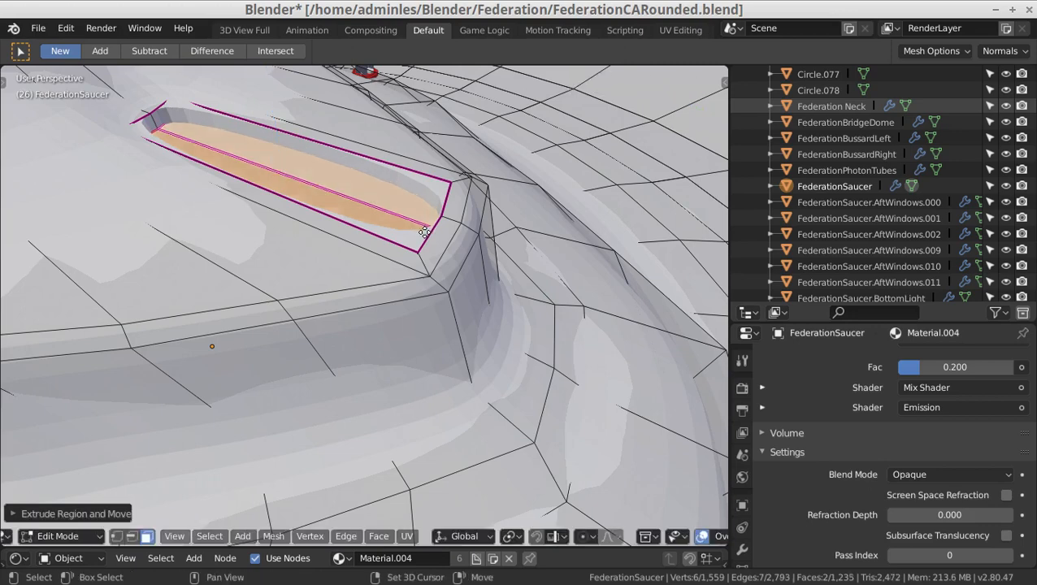
key(shift+d)
click(424, 232)
key(p)
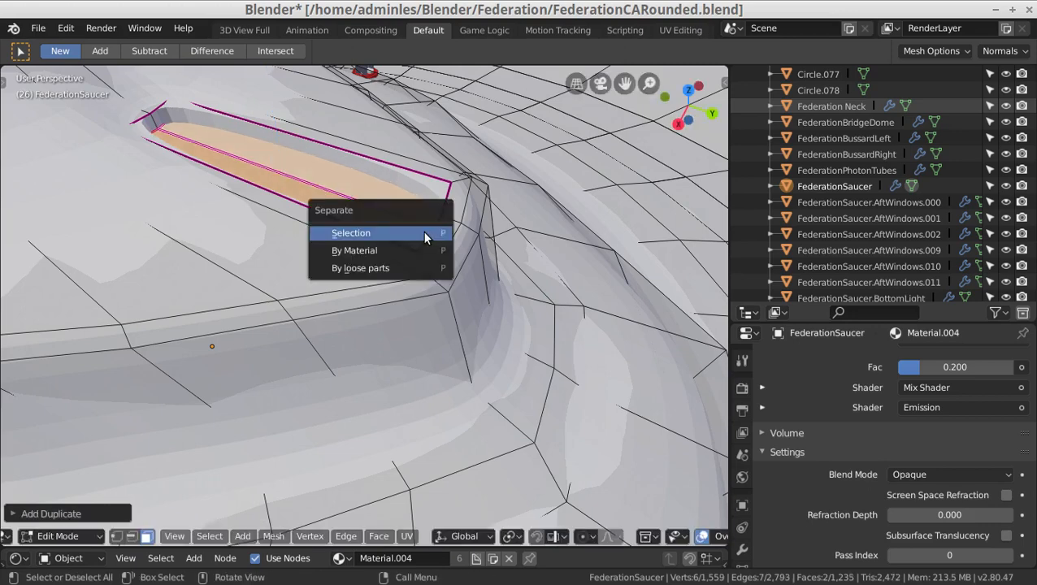
click(423, 231)
key(Tab)
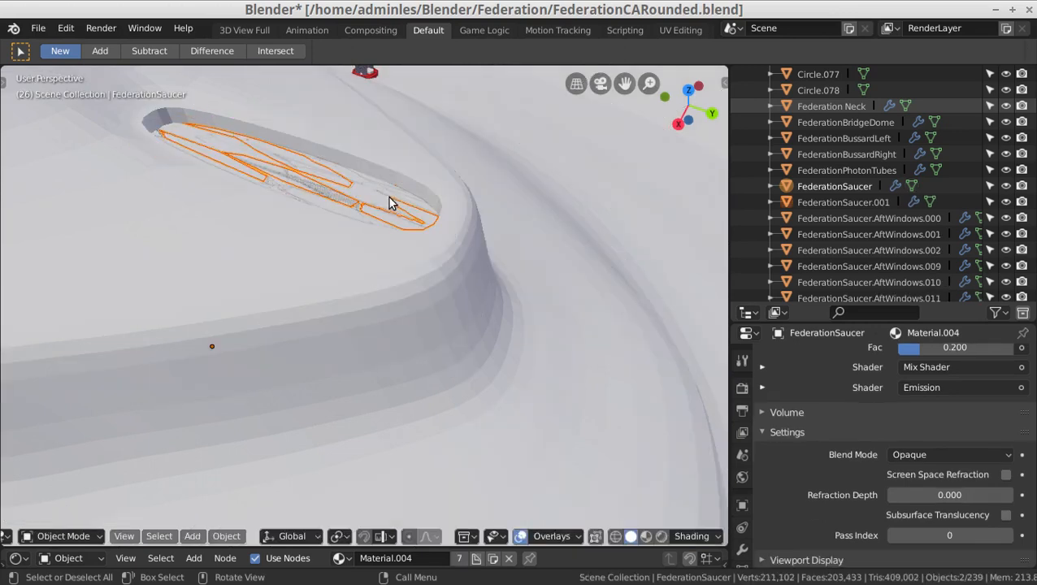
- Raise the separated window panel about 0.012 along Z inside its recess on the bridge deck
click(382, 194)
key(g)
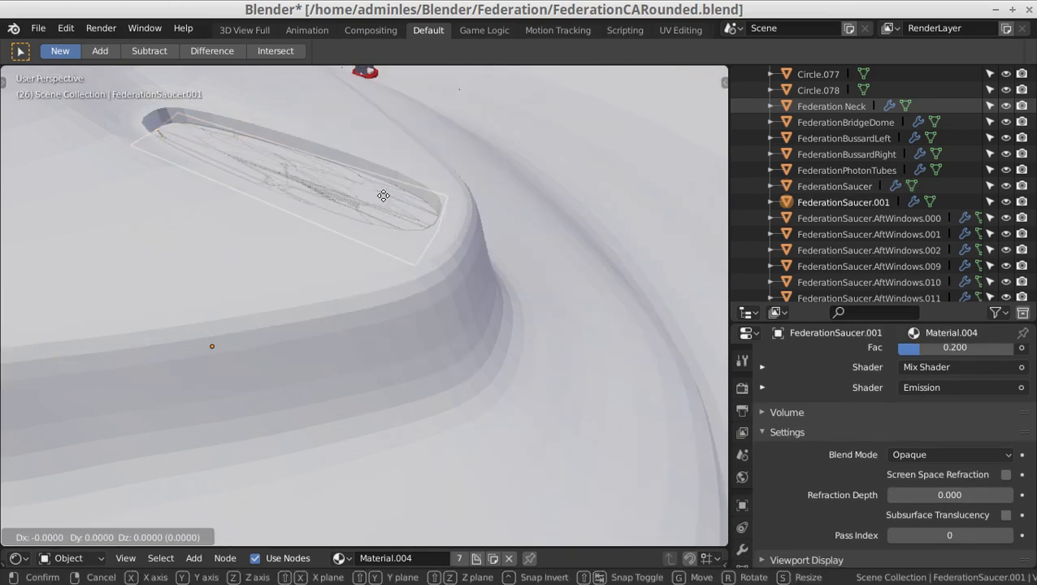
key(z)
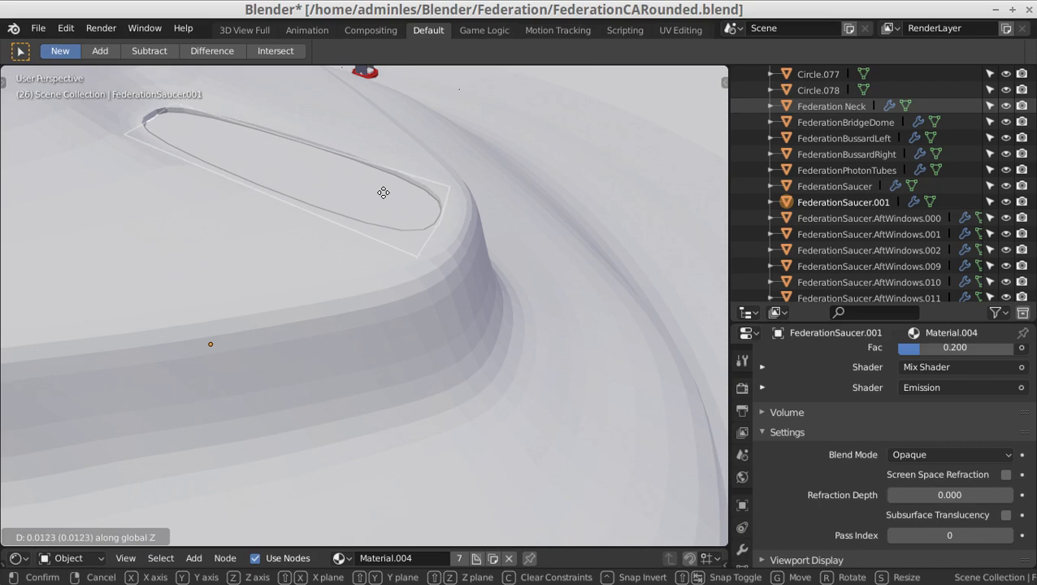
click(382, 192)
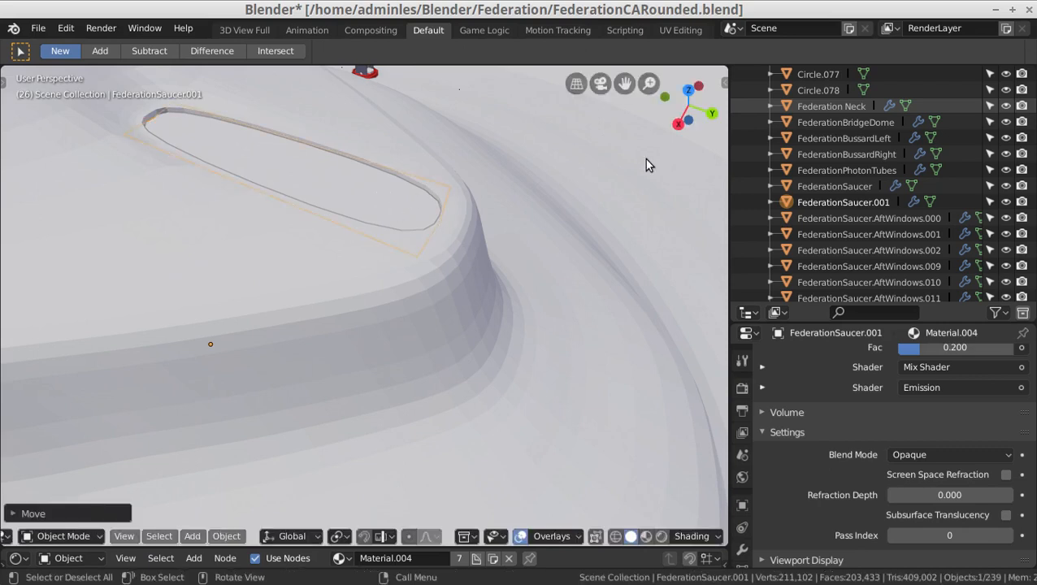
- Switch the viewport to rendered shading to preview the window panel with its material settings
scroll(742, 488, down, 5)
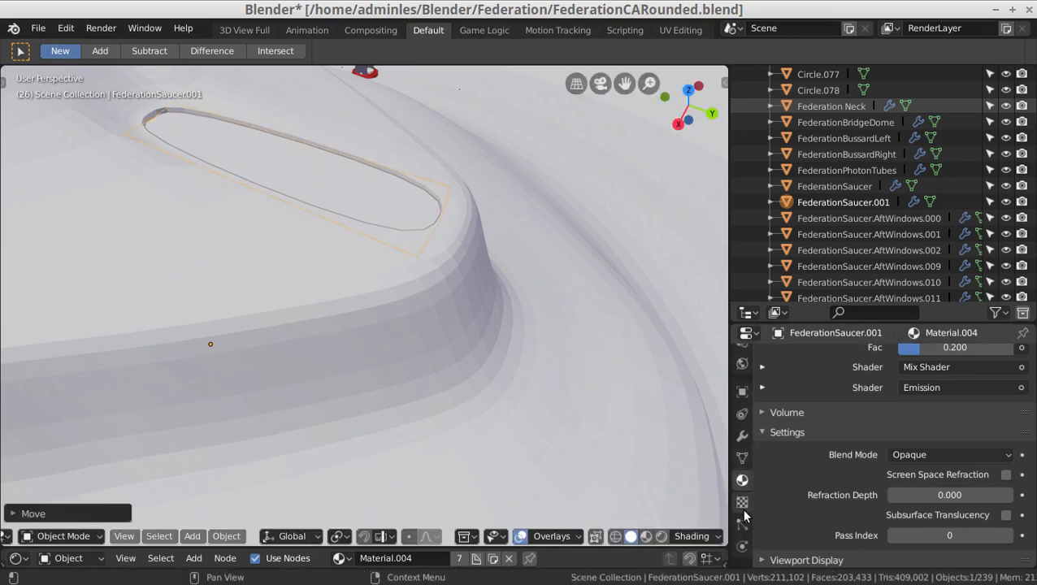
scroll(791, 451, up, 5)
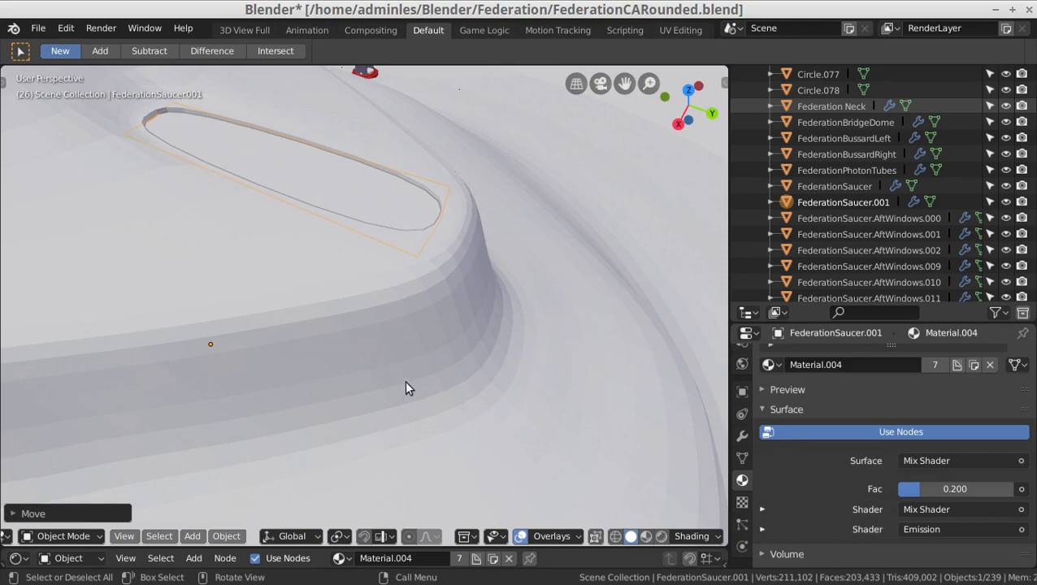
click(661, 536)
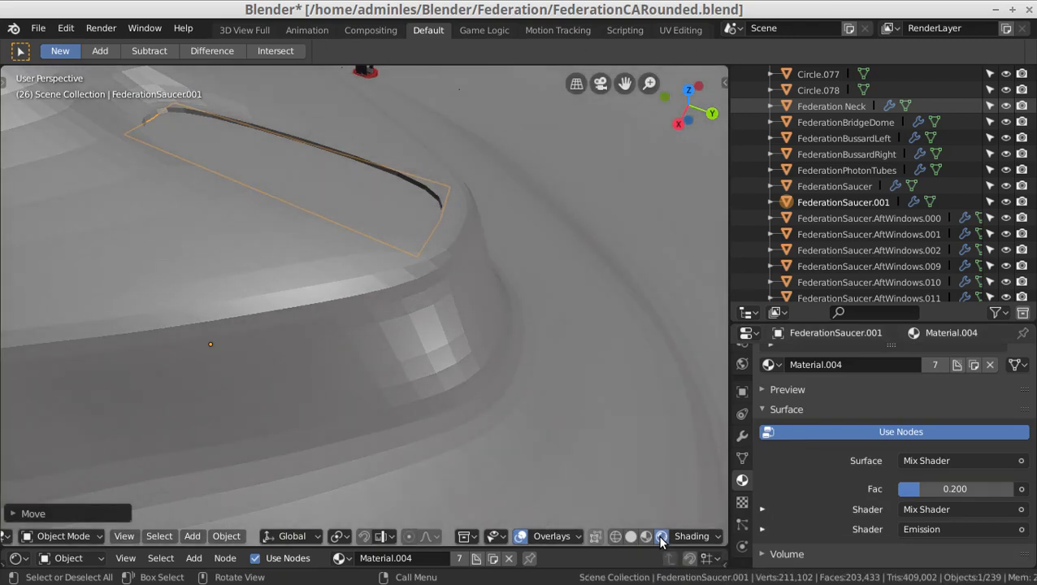
scroll(813, 478, up, 3)
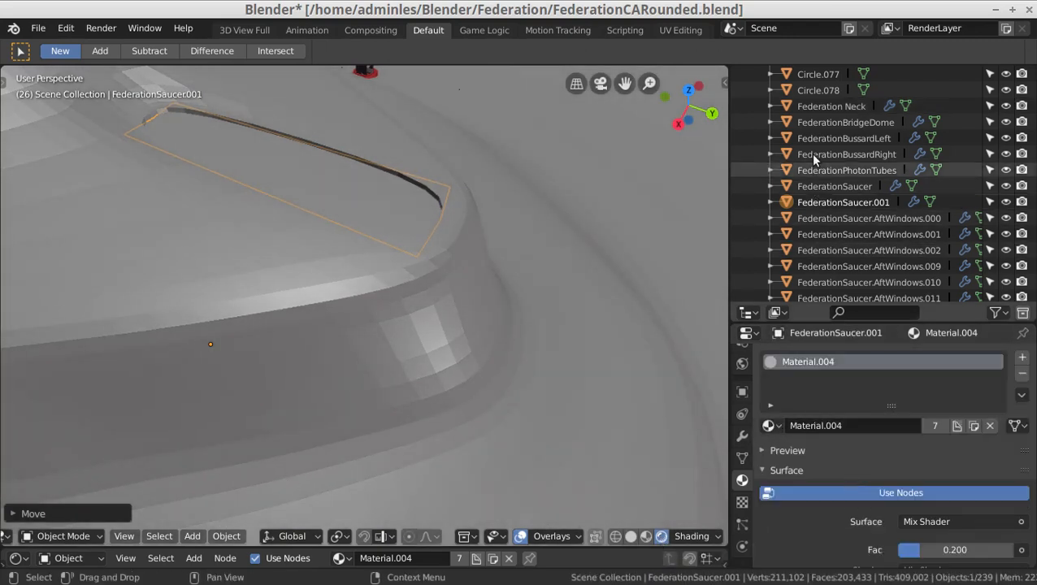
- Unlink Material.004 from the separated window panel and assign the white emissive Material.002 instead
click(771, 202)
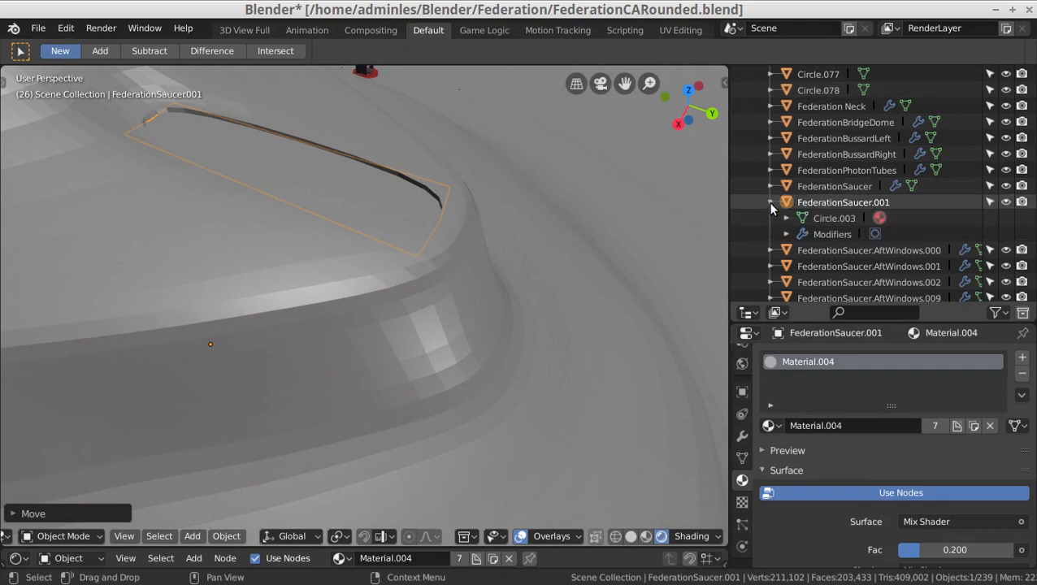
click(786, 218)
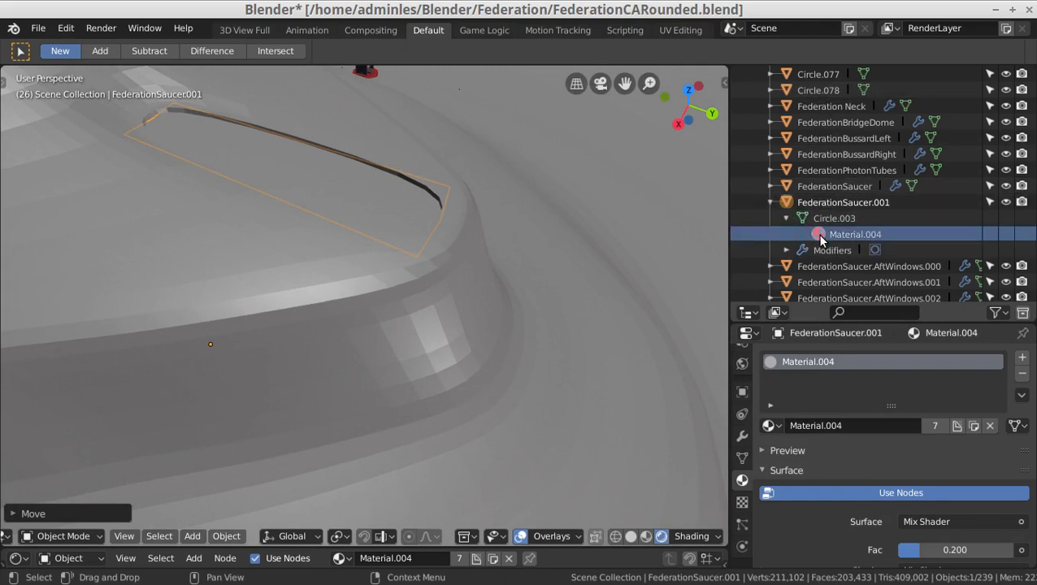
right_click(818, 234)
click(820, 238)
click(814, 220)
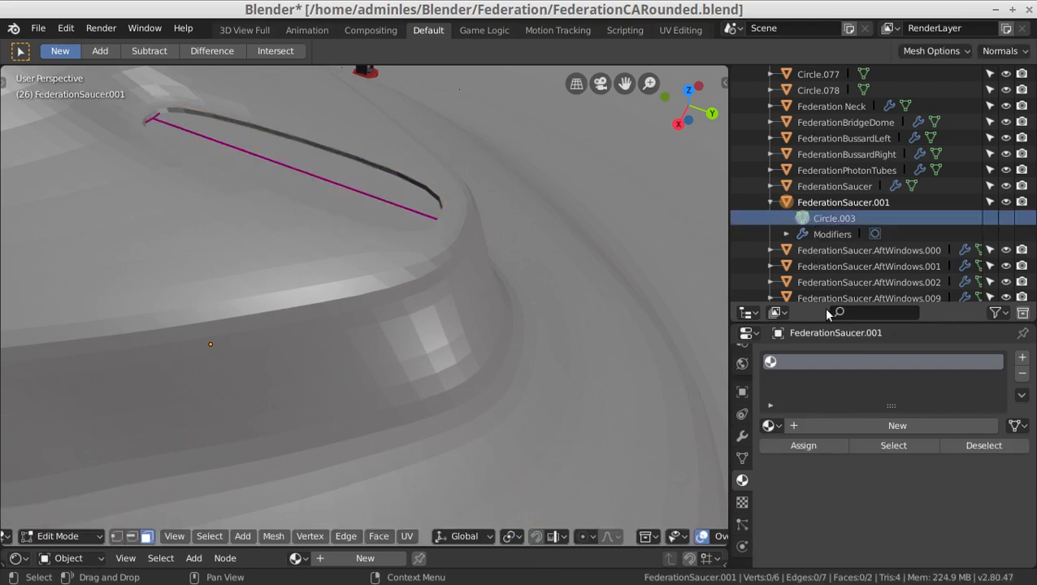
click(839, 421)
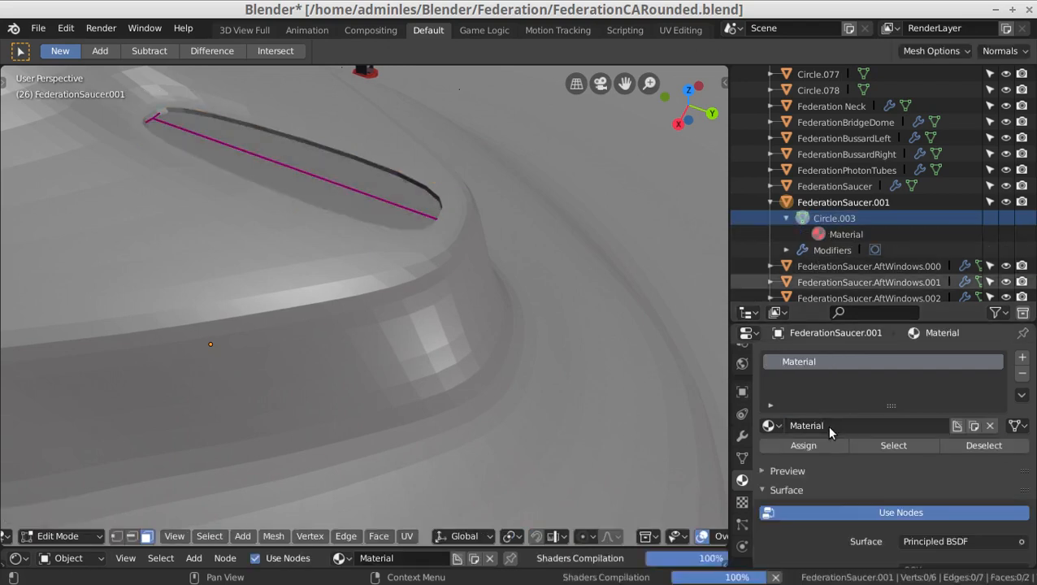
click(772, 425)
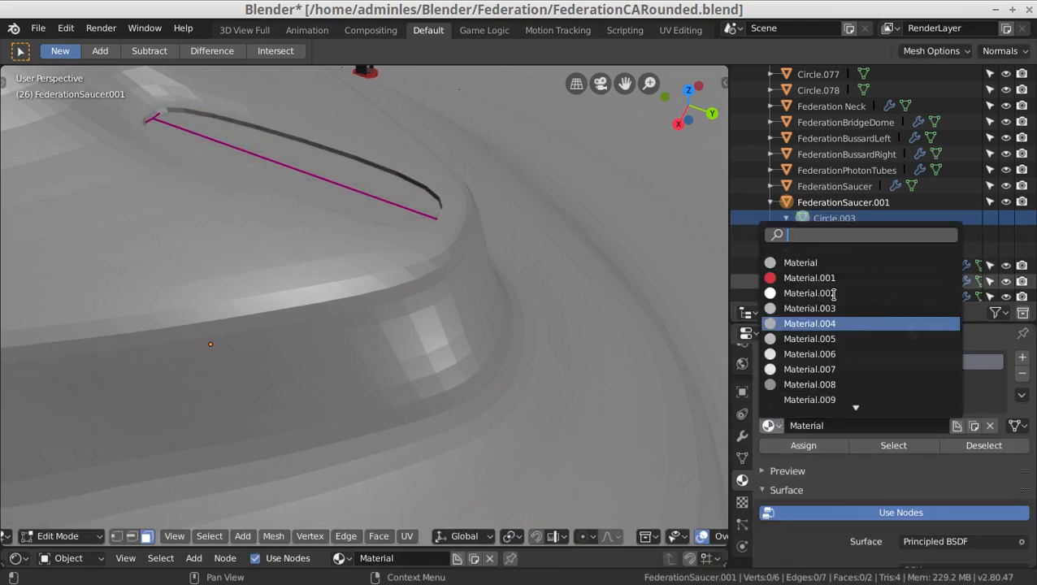
key(Return)
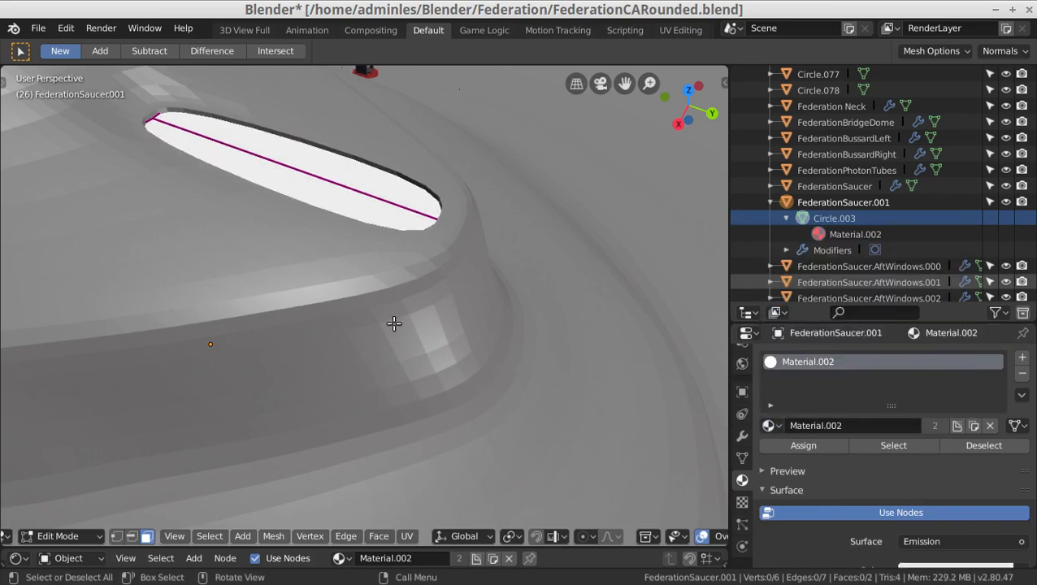
- Examine the lit window panel on the bridge deck in Object Mode, from a distance and close up
key(Tab)
scroll(352, 259, down, 6)
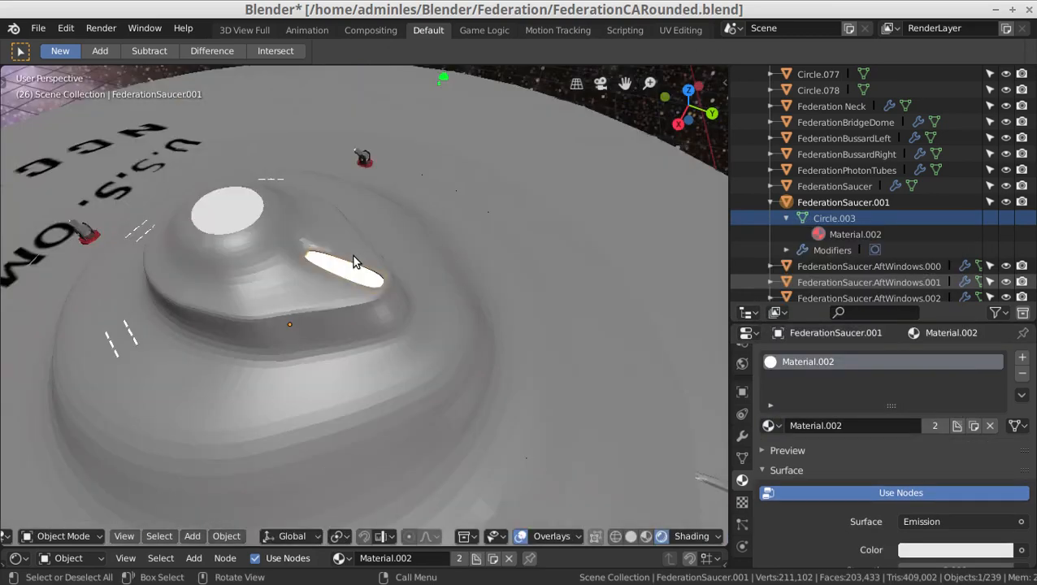
mouse_move(408, 353)
middle_down()
mouse_move(407, 362)
mouse_move(424, 335)
mouse_move(413, 302)
mouse_move(387, 333)
mouse_move(410, 363)
middle_up()
key(Tab)
key(Tab)
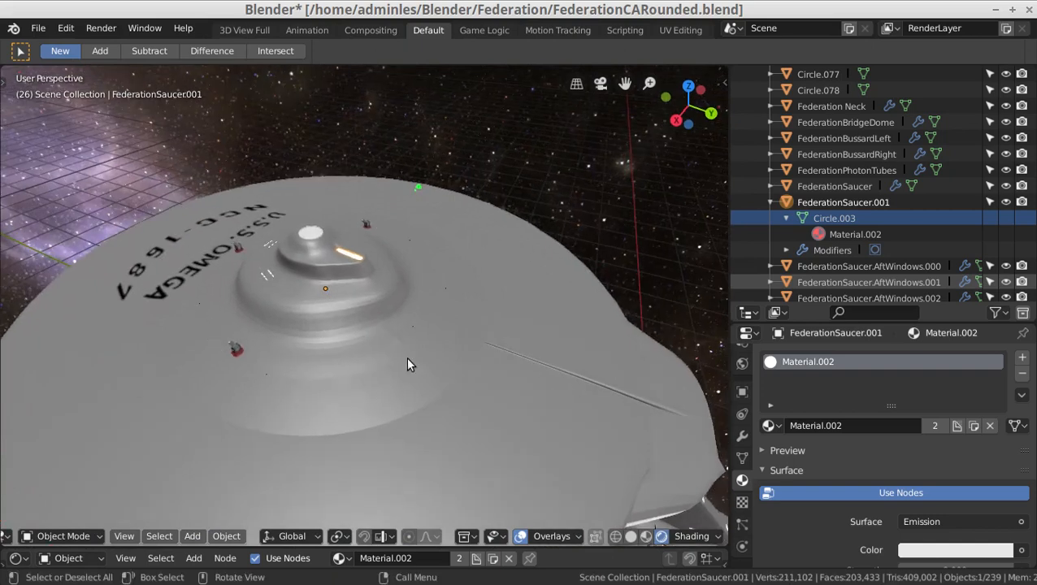
scroll(409, 364, up, 5)
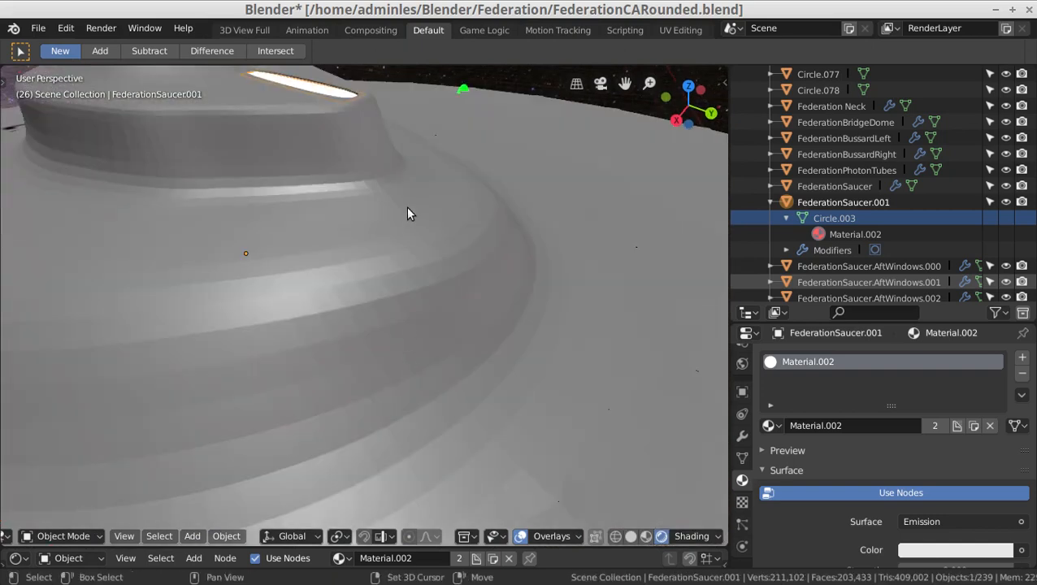
middle_drag(406, 208, 489, 469)
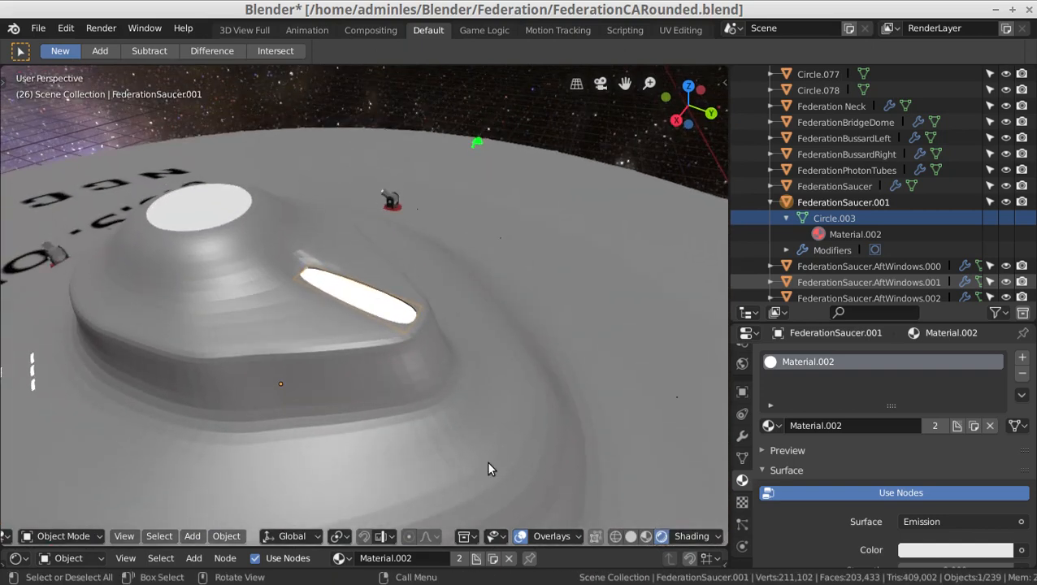
key(Tab)
key(Tab)
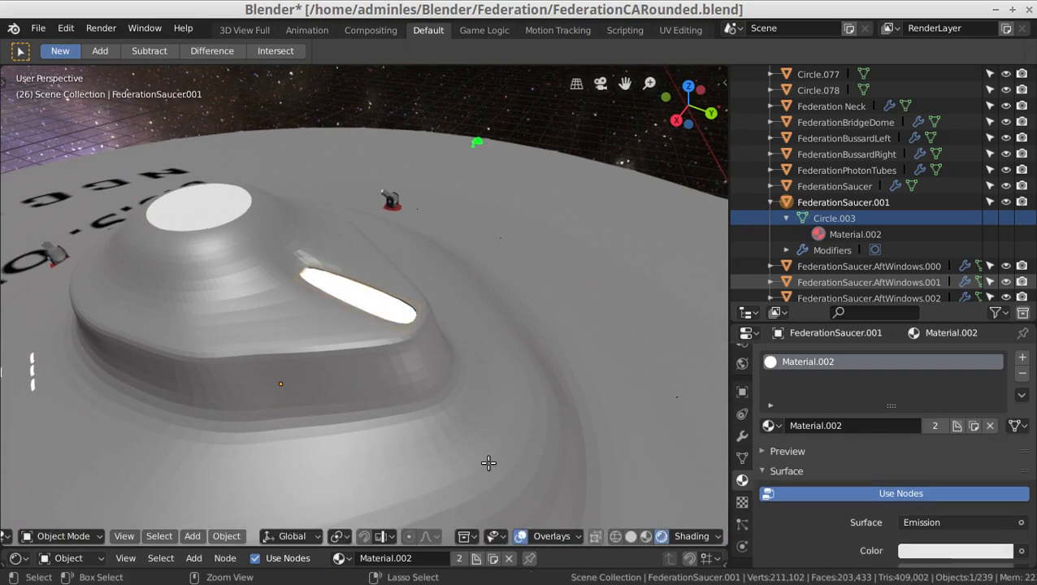
- Undo the window panel's material, move and separation, along with the recess extrusion and edge crease of the two deck faces
key(Tab)
key(ctrl+z)
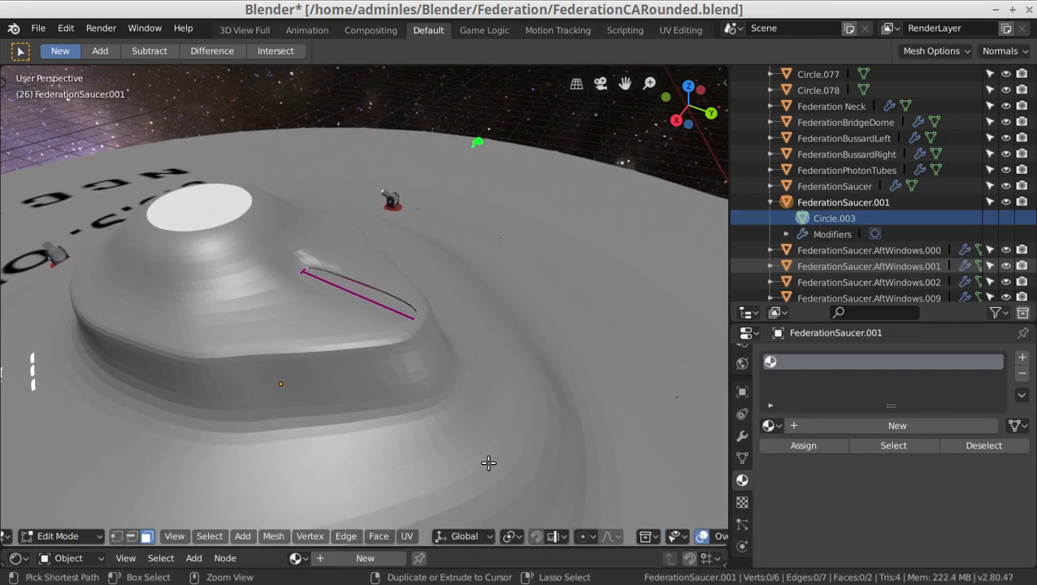
key(ctrl+z)
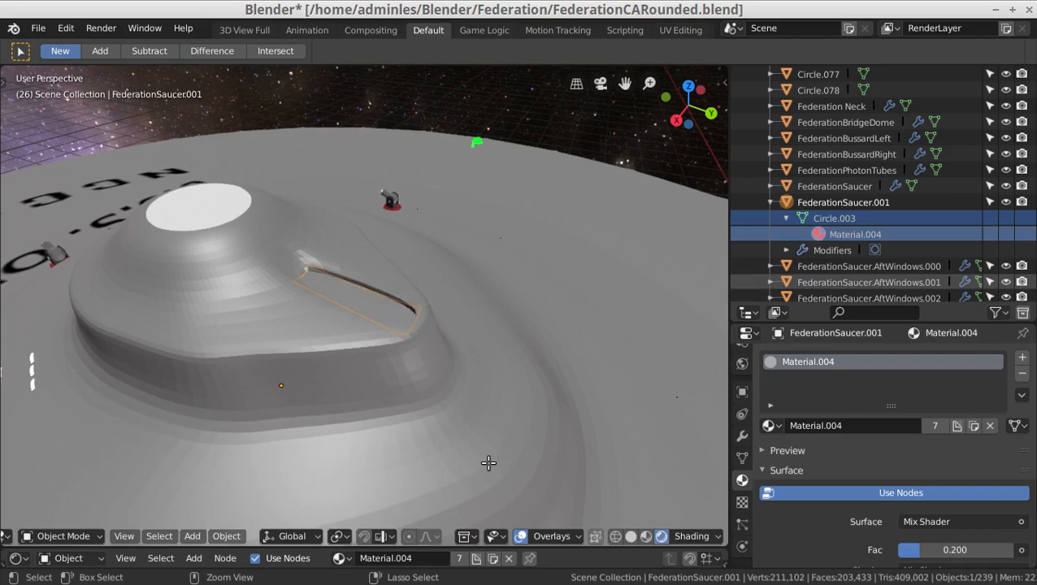
key(ctrl+z)
key(ctrl+z)
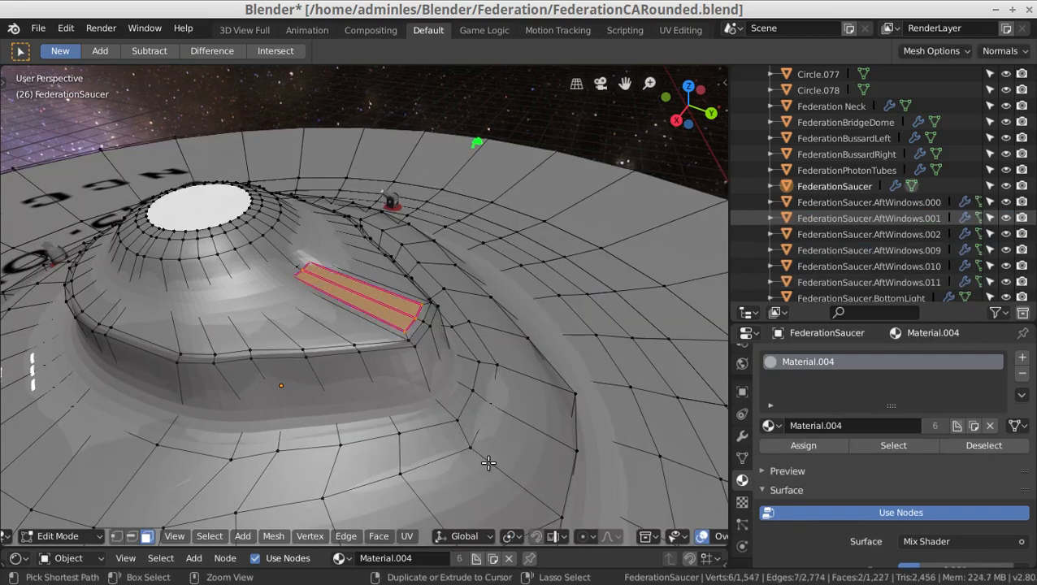
key(ctrl+z)
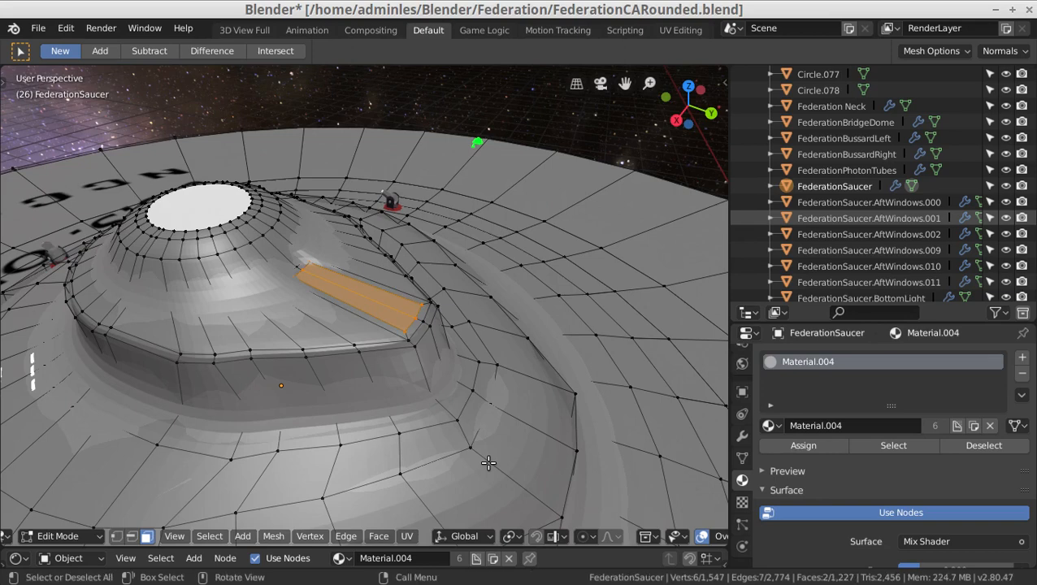
- Shorten the two selected deck faces along Y and move them about 0.08 along Y toward the deck's pointed end
key(s)
key(y)
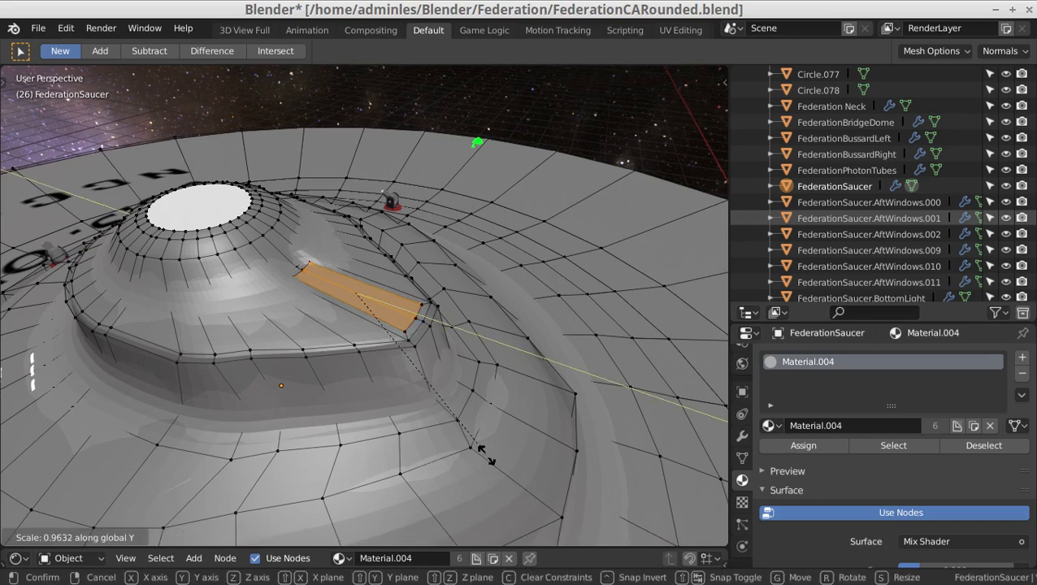
click(417, 379)
key(g)
key(y)
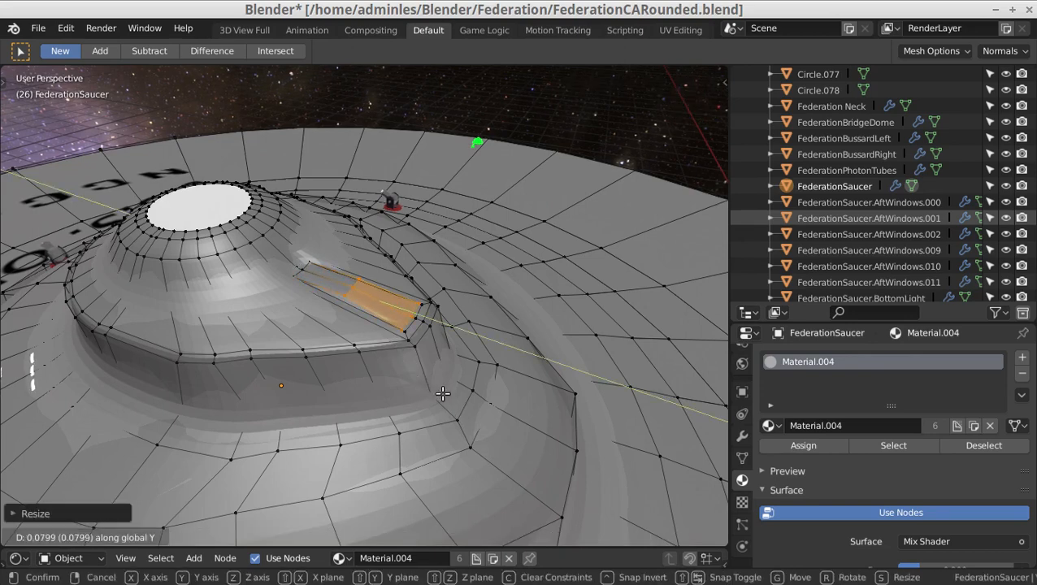
click(444, 395)
- Rotate the two shortened faces about 4° around the global X axis to follow the deck's slope
middle_drag(467, 397, 494, 246)
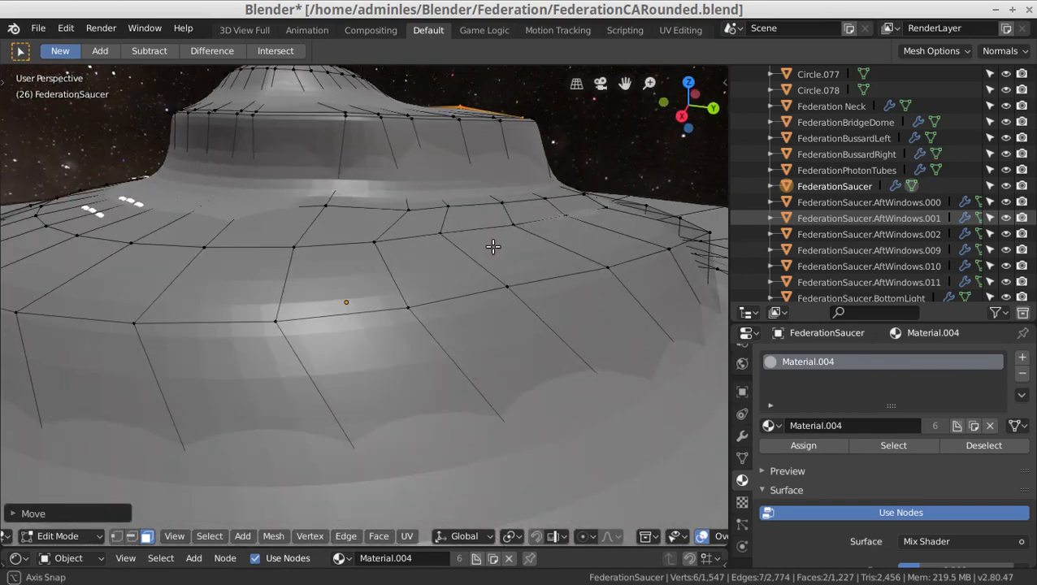
shift+middle_drag(600, 216, 553, 297)
key(r)
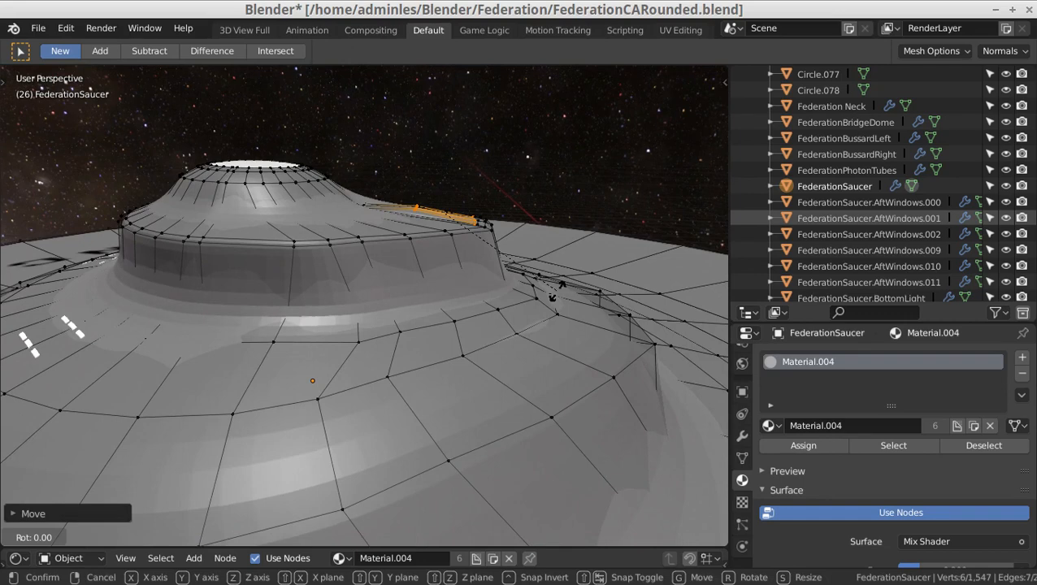
key(x)
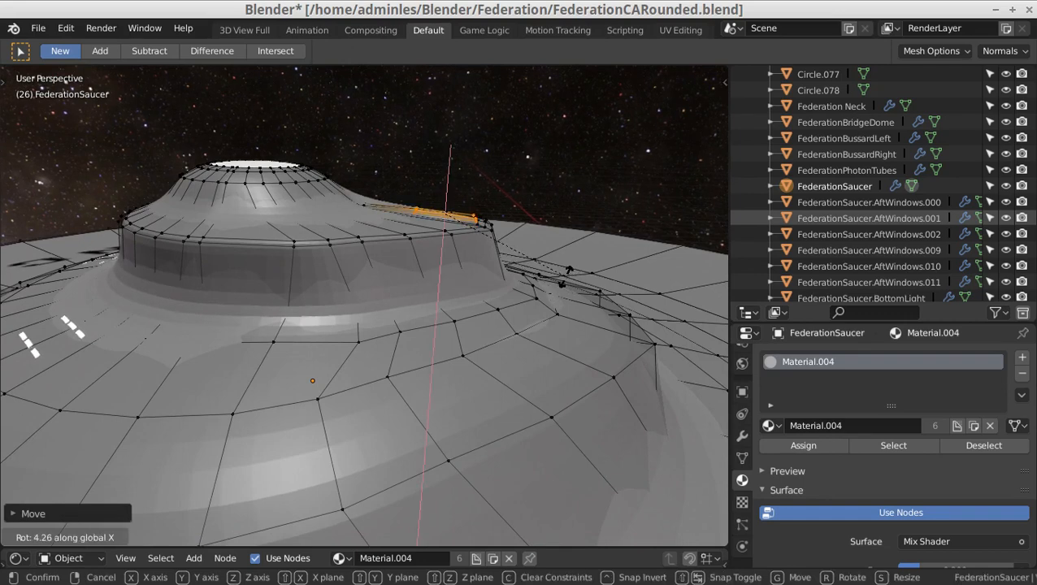
click(568, 272)
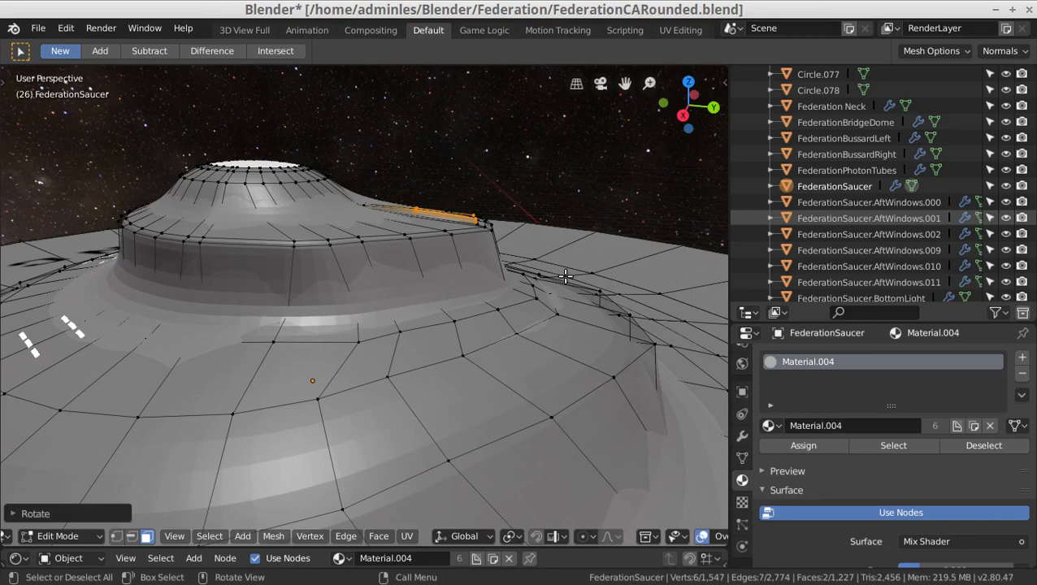
- Crease the edges of the two shortened window faces on top of the bridge deck
shift+middle_drag(570, 248, 410, 411)
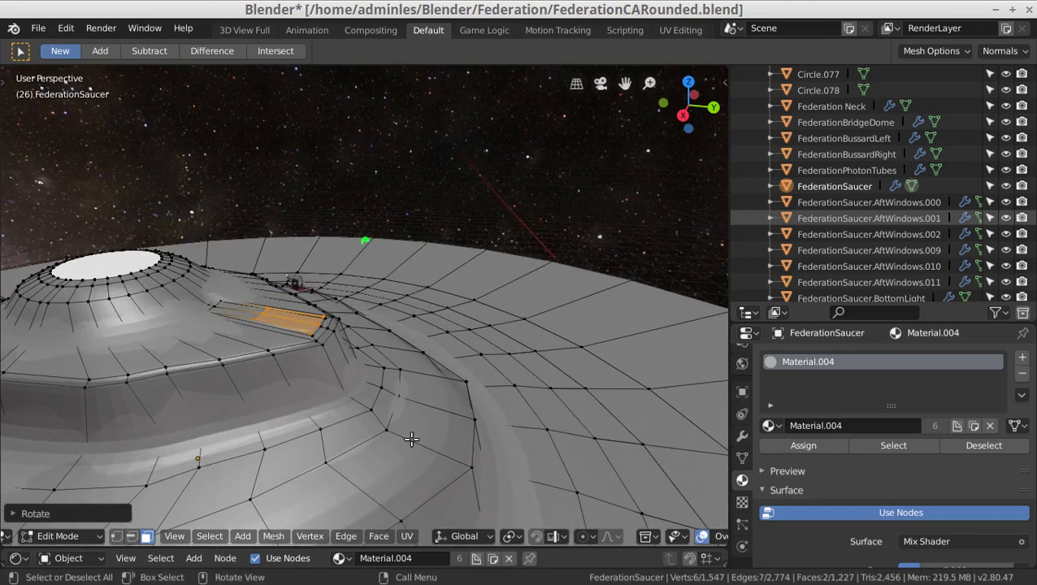
scroll(411, 411, up, 4)
shift+middle_drag(357, 438, 386, 427)
scroll(389, 429, down, 2)
scroll(417, 364, down, 2)
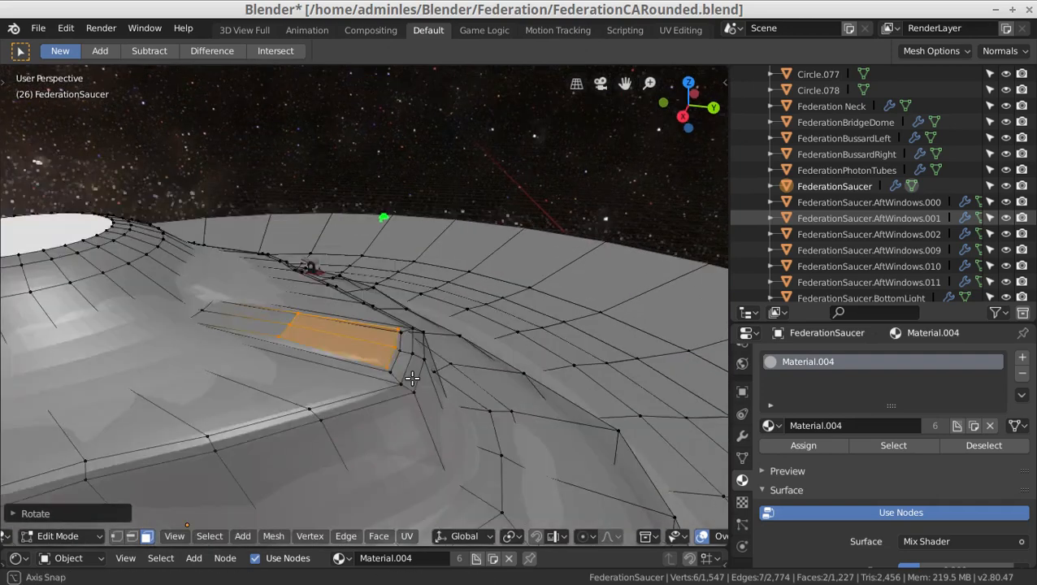
middle_drag(417, 366, 412, 379)
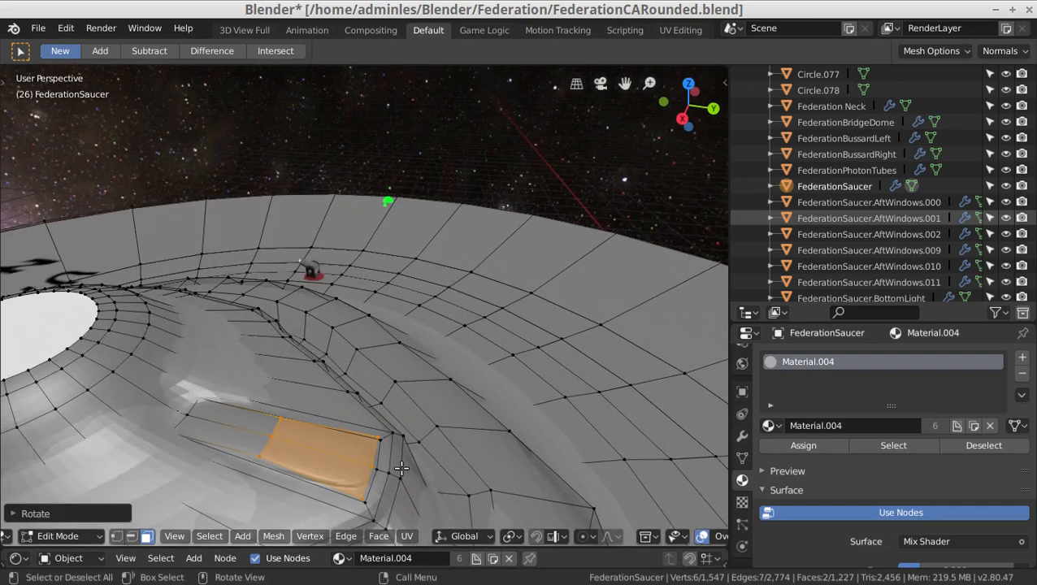
key(shift+e)
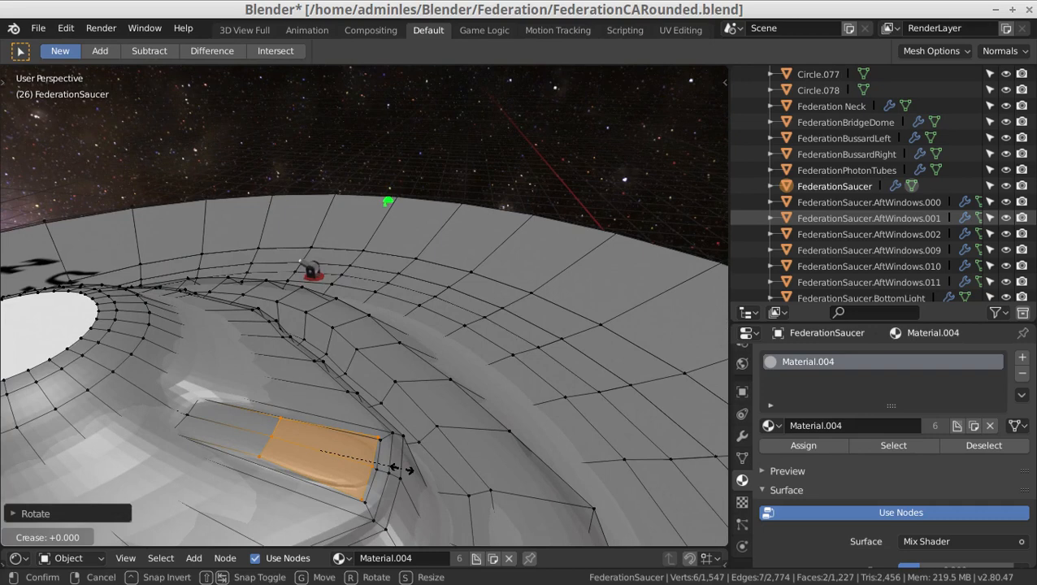
click(402, 468)
- Extrude the two creased faces about 0.022 down into the deck and duplicate the recessed faces in place
key(e)
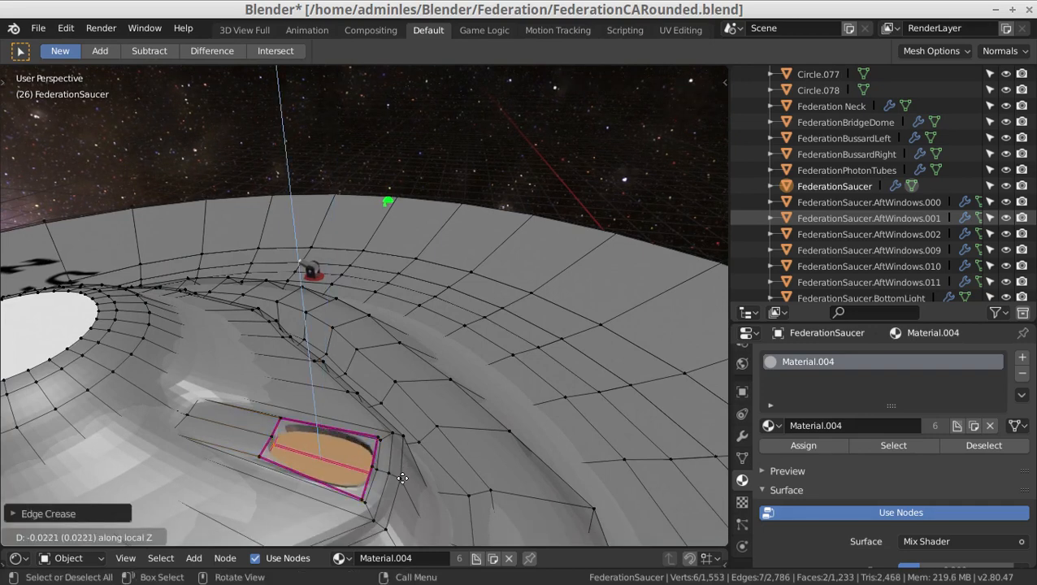
click(402, 477)
key(shift+d)
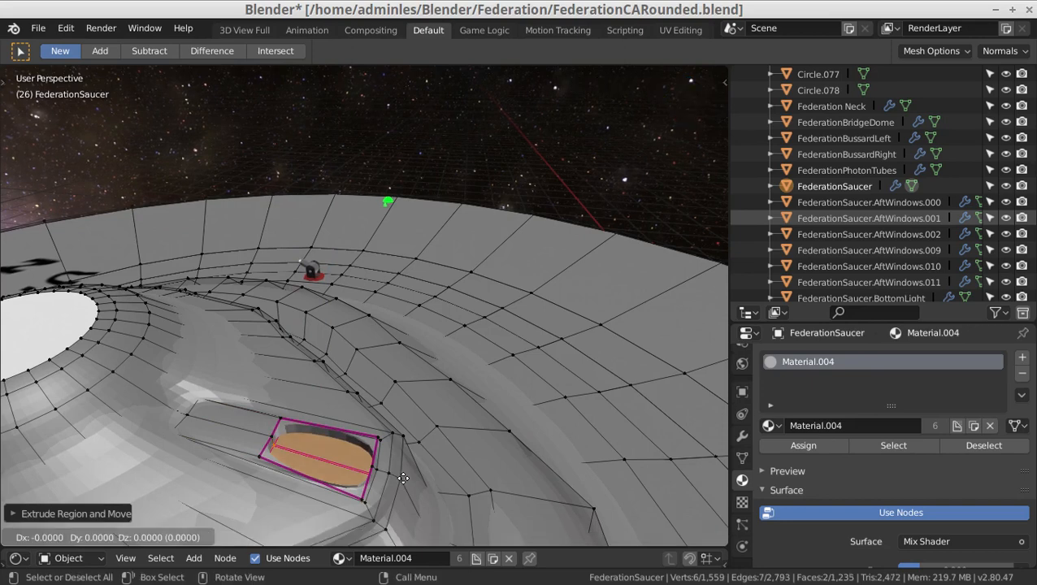
click(402, 478)
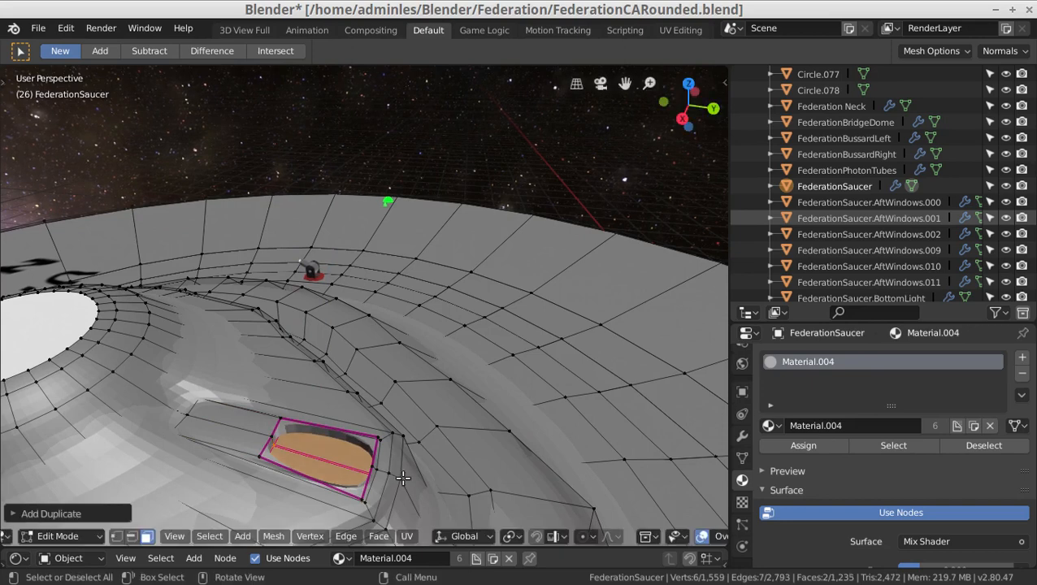
- Separate the duplicated recessed window faces from the saucer into their own object and select that object
key(p)
click(403, 478)
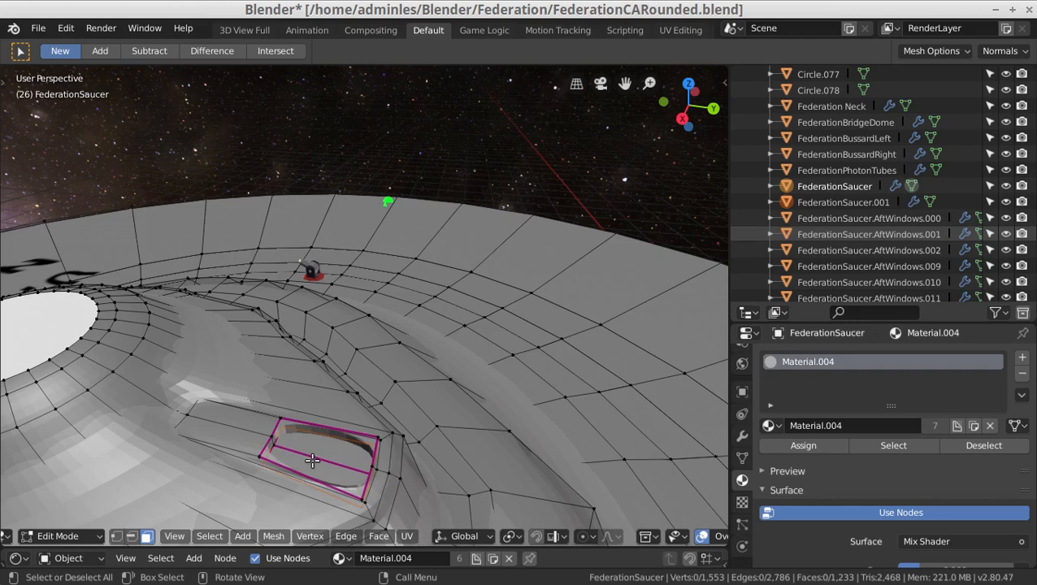
key(Tab)
click(326, 450)
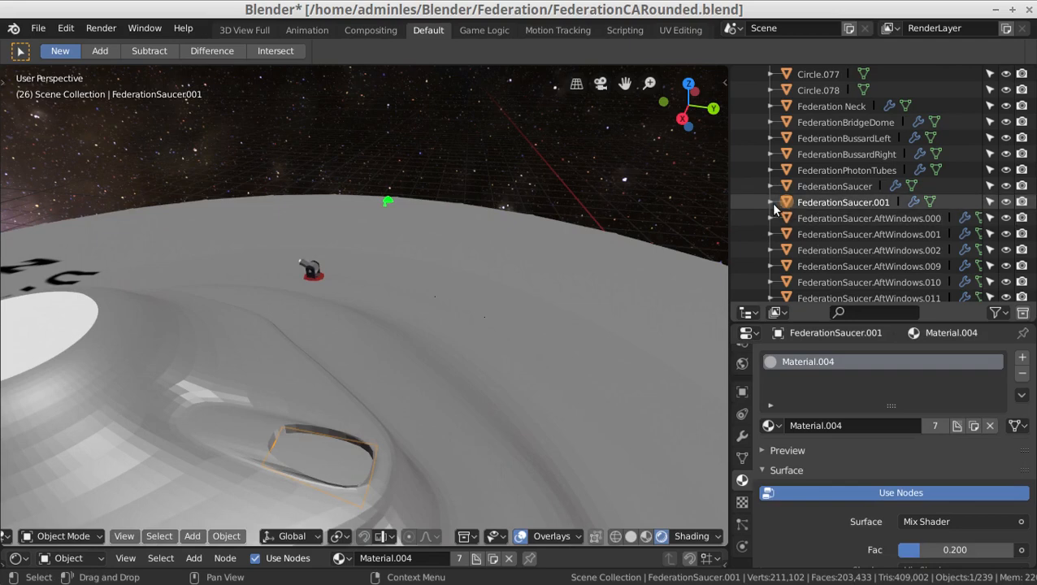
- Remove Material.004 from the separated window object and give it the existing white emission material Material.002
click(771, 202)
click(787, 217)
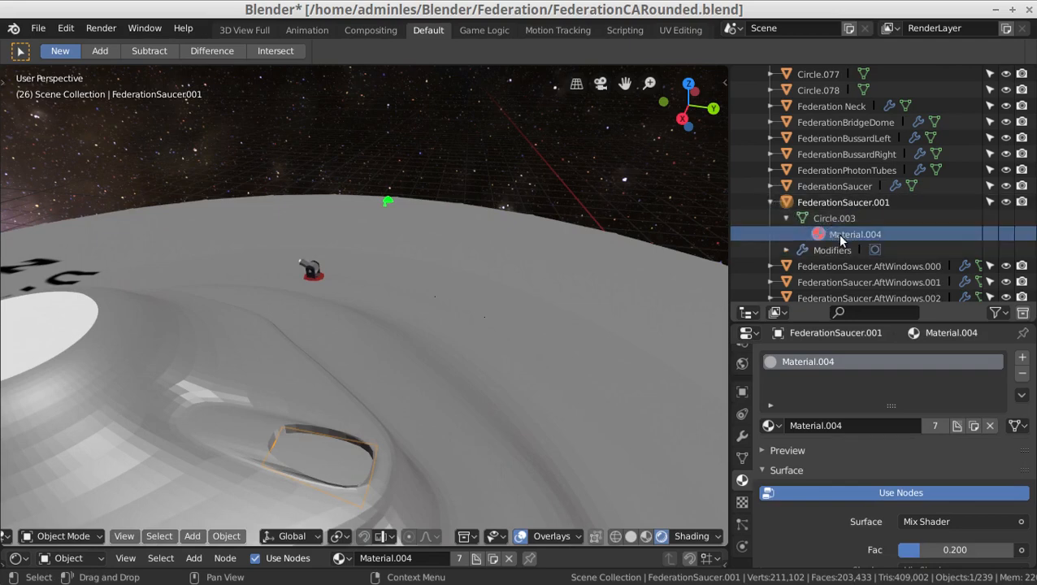
right_click(838, 234)
click(840, 235)
click(834, 219)
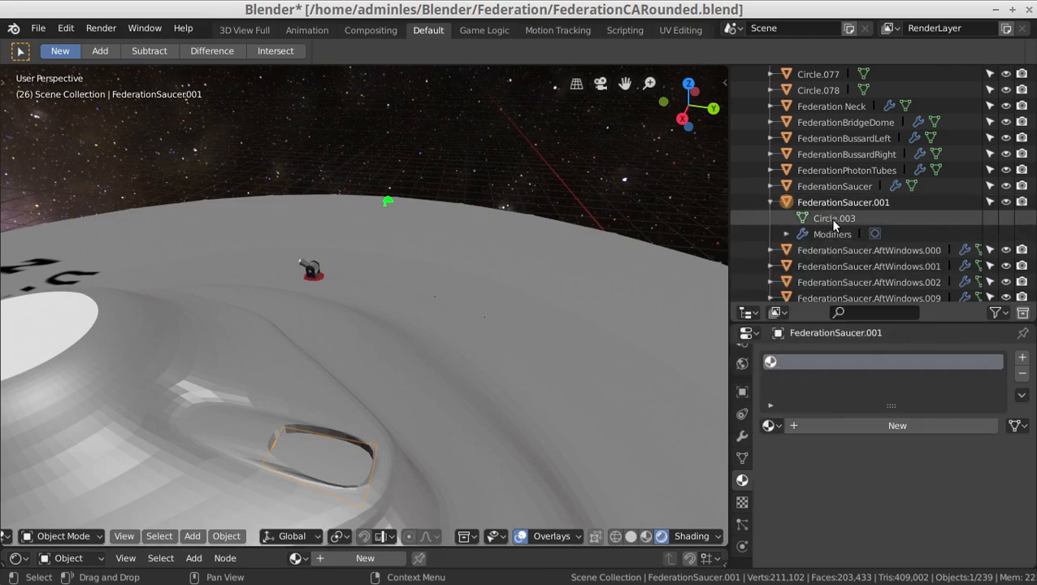
click(884, 426)
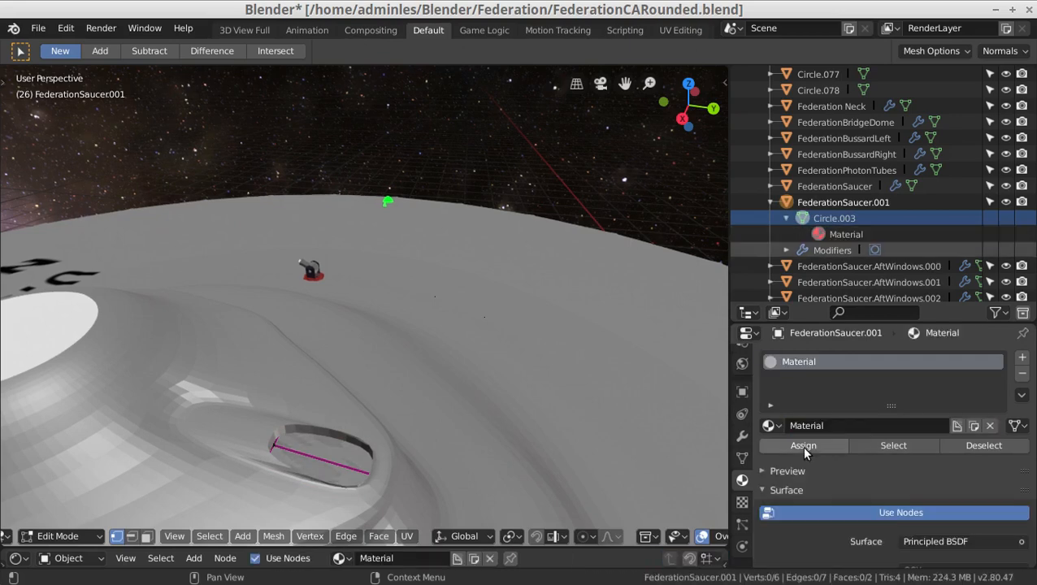
click(777, 425)
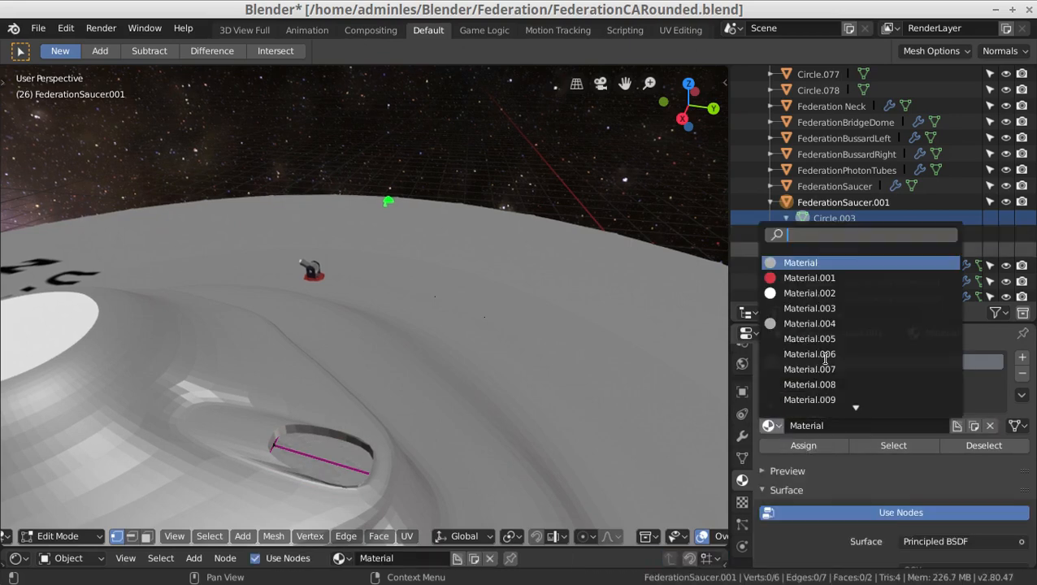
click(828, 293)
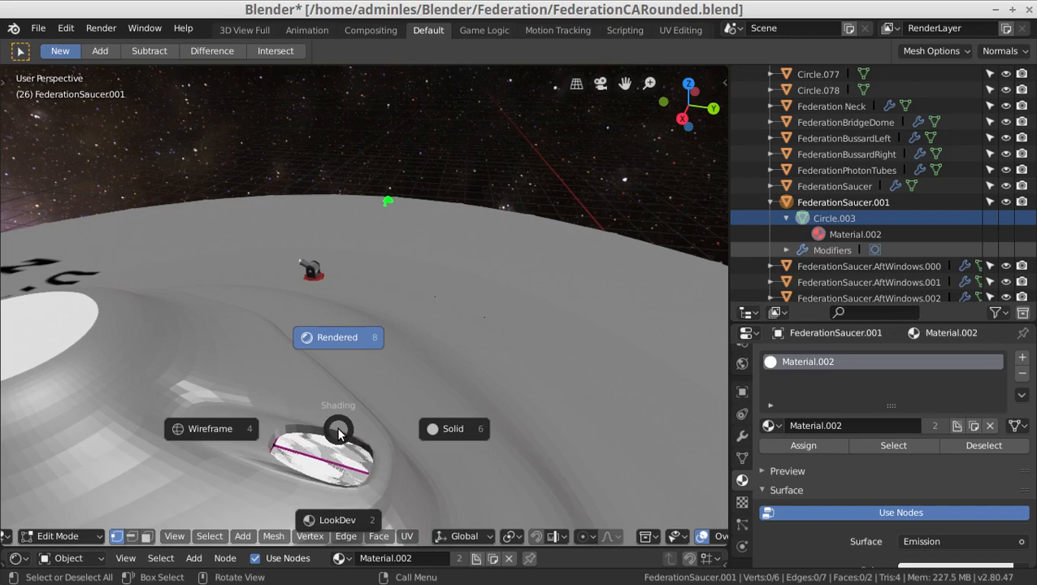
- In solid shading, raise all faces of the separated window about 0.015 along global Z within the deck recess
key(Escape)
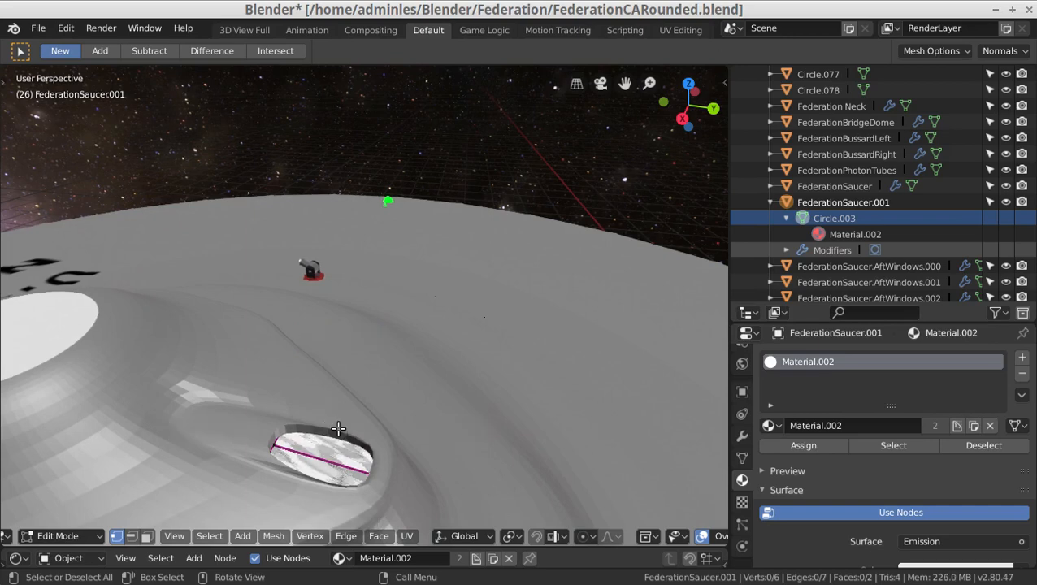
key(z)
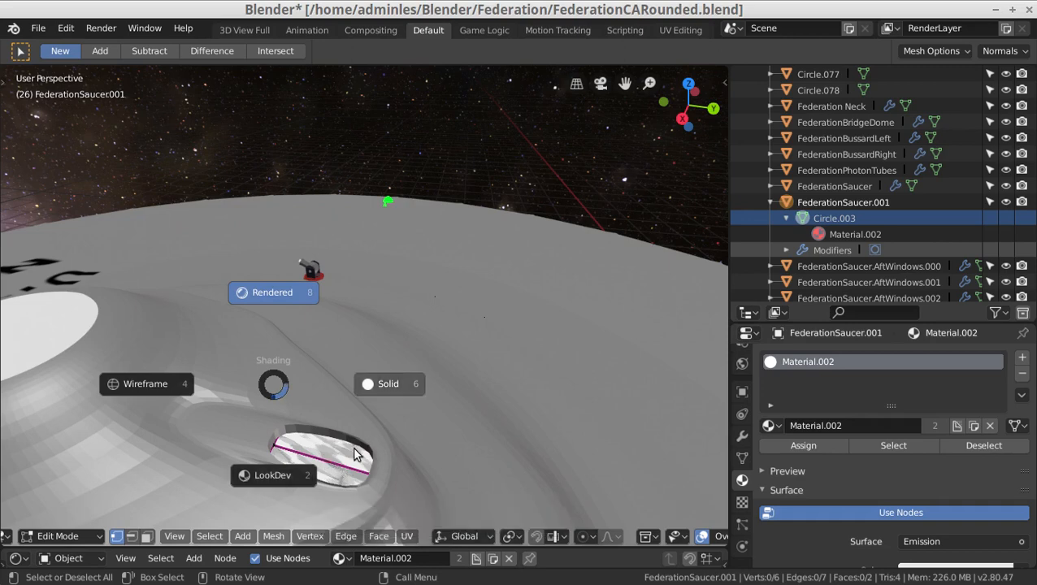
key(6)
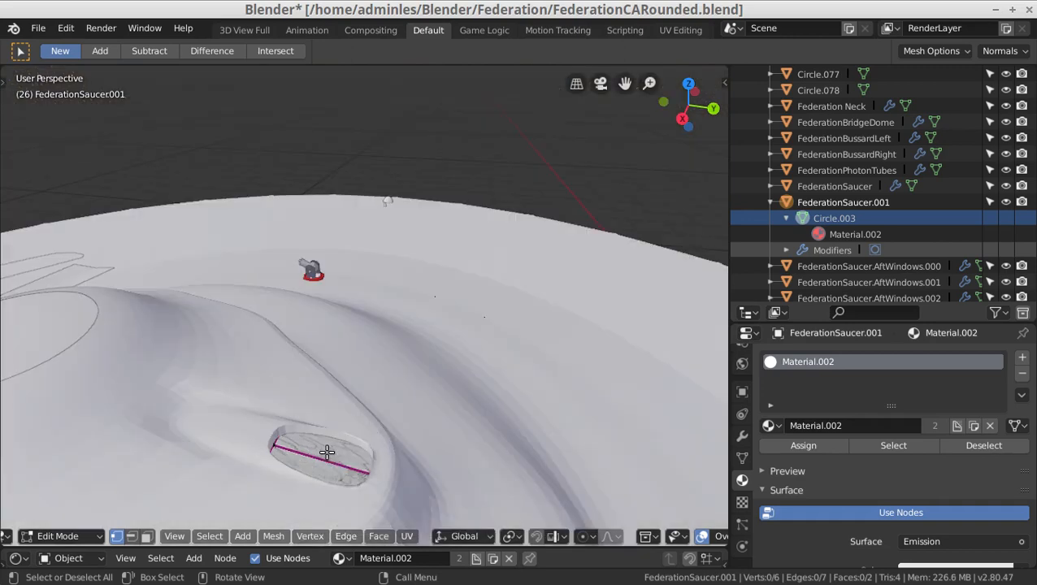
key(a)
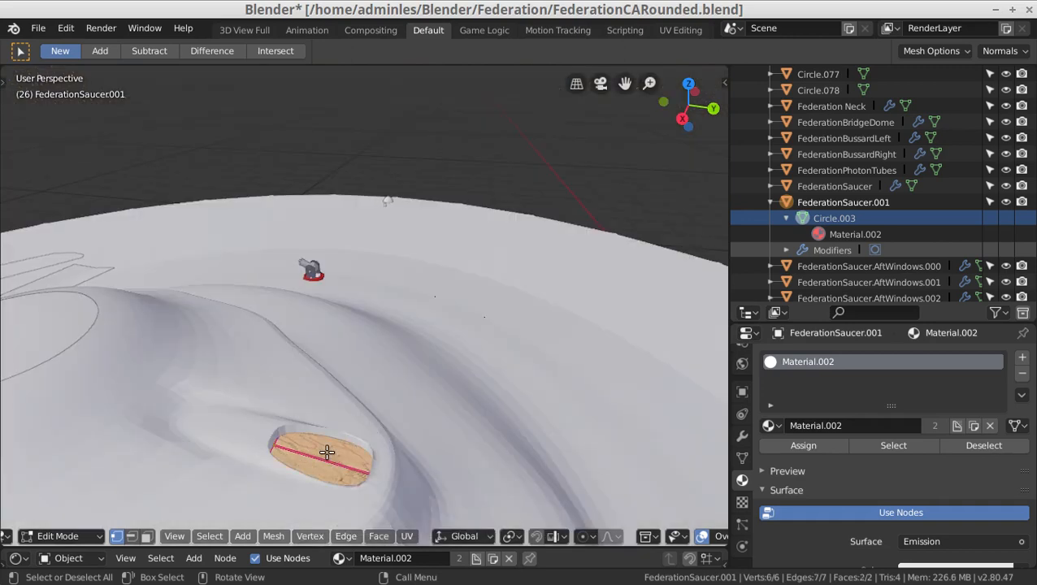
key(g)
key(z)
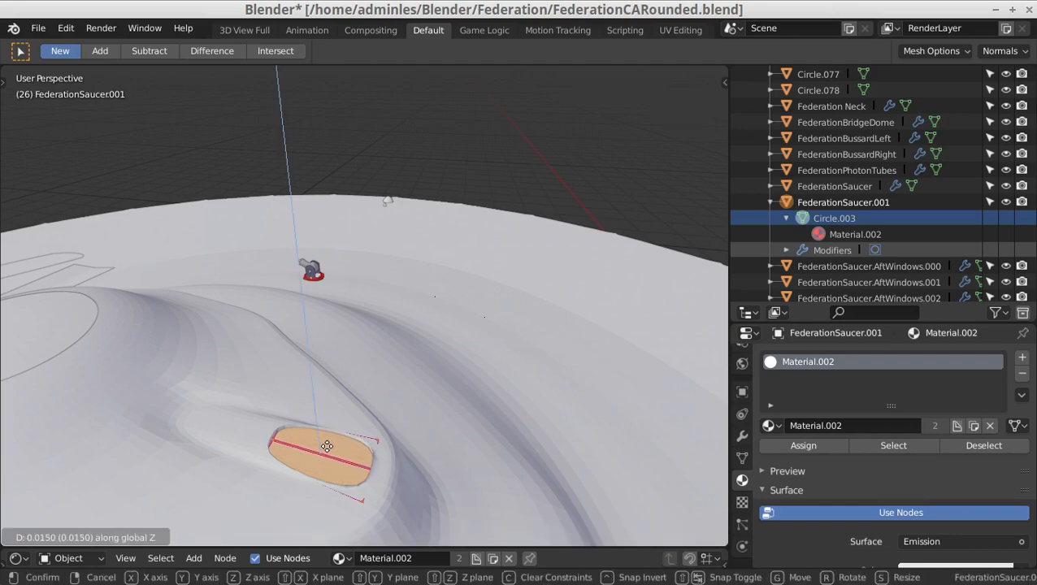
click(327, 447)
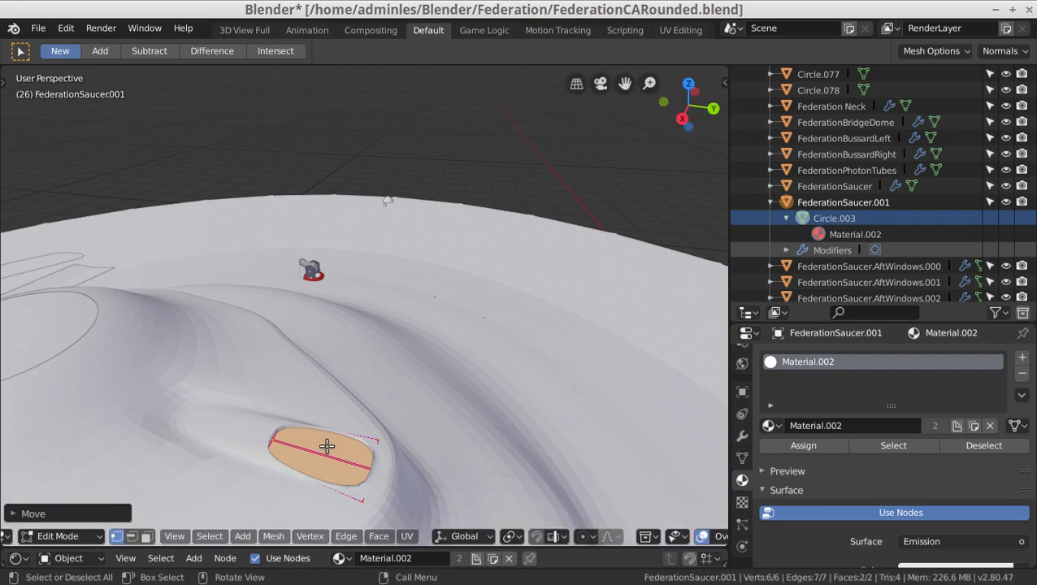
key(Tab)
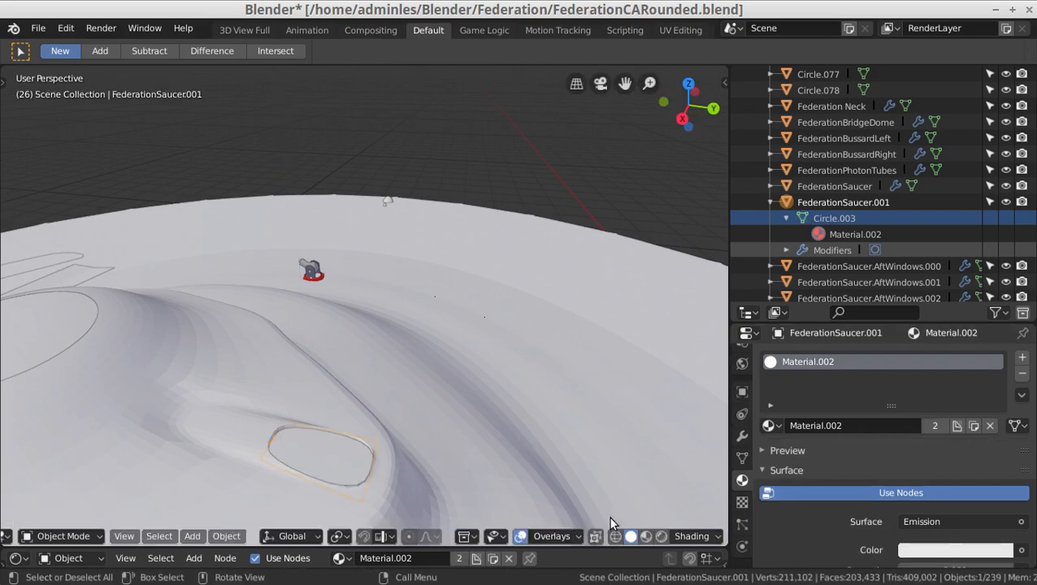
- Switch the viewport to rendered shading and examine the emissive bridge-deck window from several angles
click(662, 536)
scroll(518, 396, down, 3)
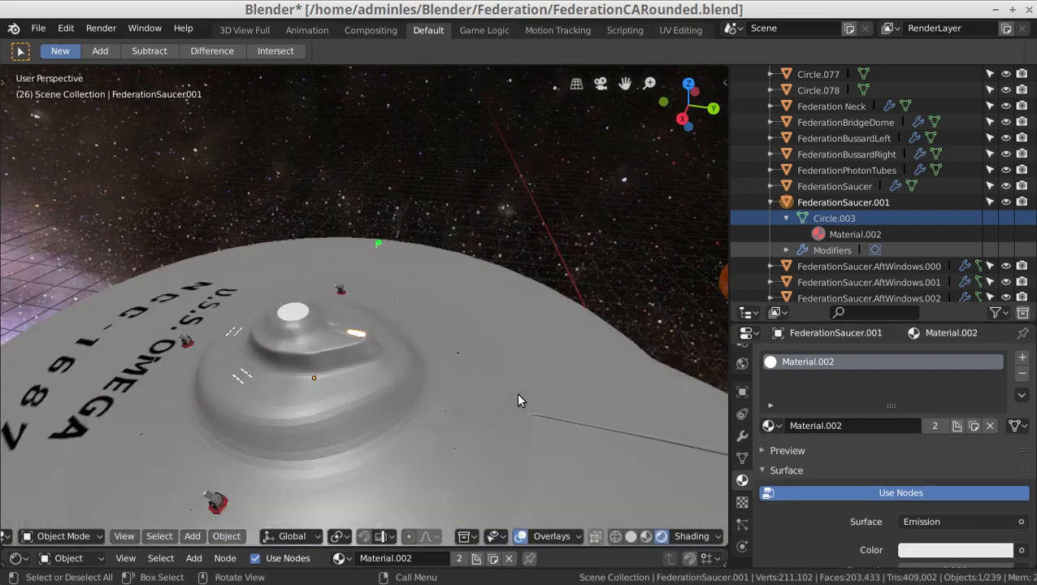
mouse_move(519, 371)
middle_down()
mouse_move(512, 349)
mouse_move(470, 342)
mouse_move(410, 370)
mouse_move(417, 385)
mouse_move(488, 387)
mouse_move(504, 370)
middle_up()
scroll(398, 435, up, 2)
scroll(383, 423, up, 2)
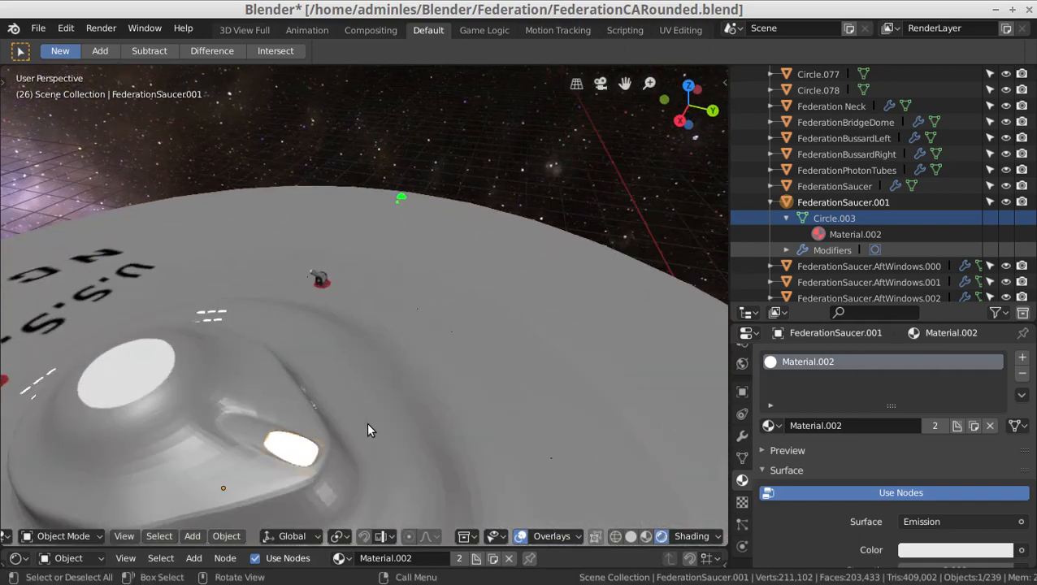
middle_drag(339, 458, 297, 456)
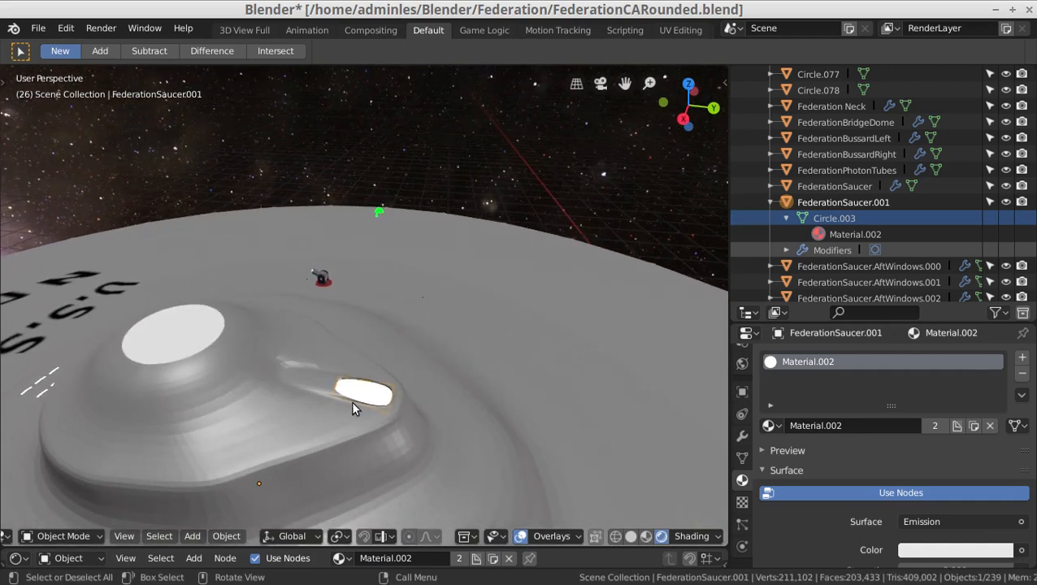
middle_drag(352, 401, 375, 366)
scroll(309, 417, down, 5)
- Set the blend mode of both landing-gear materials under the saucer, Material.146 and Material.147, to Multiply
click(526, 191)
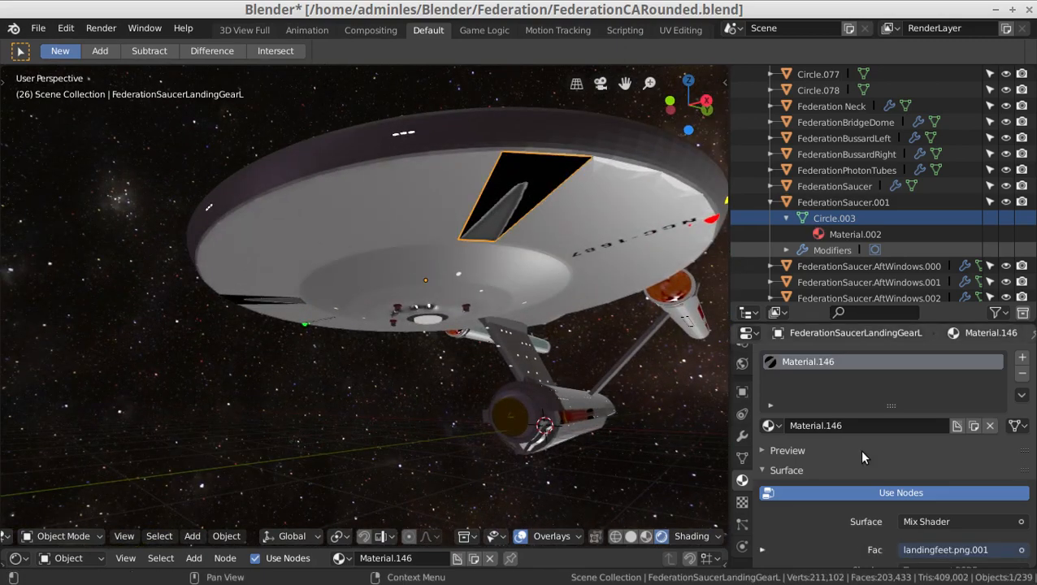
scroll(975, 530, down, 8)
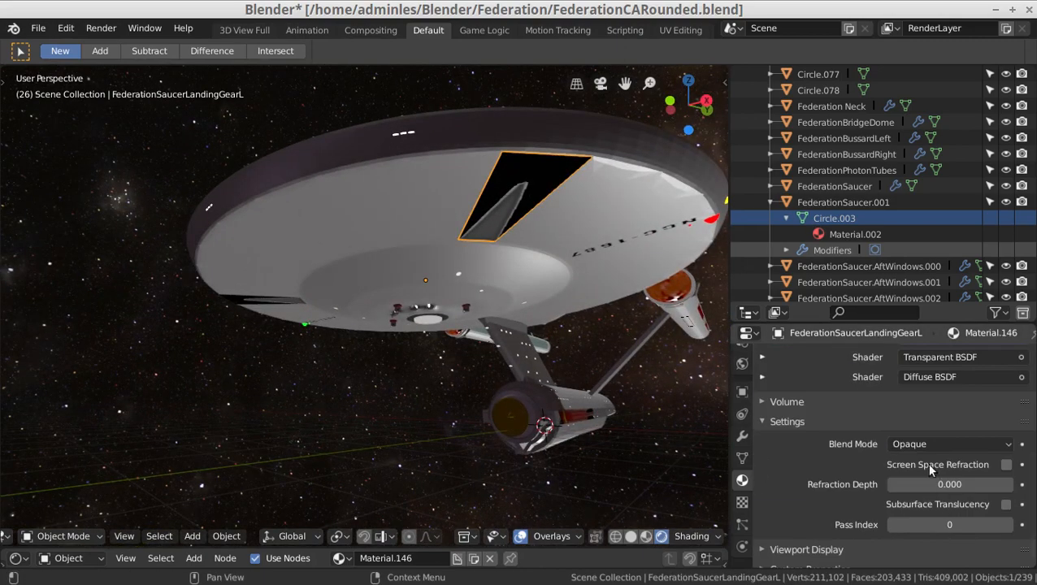
click(929, 445)
click(910, 389)
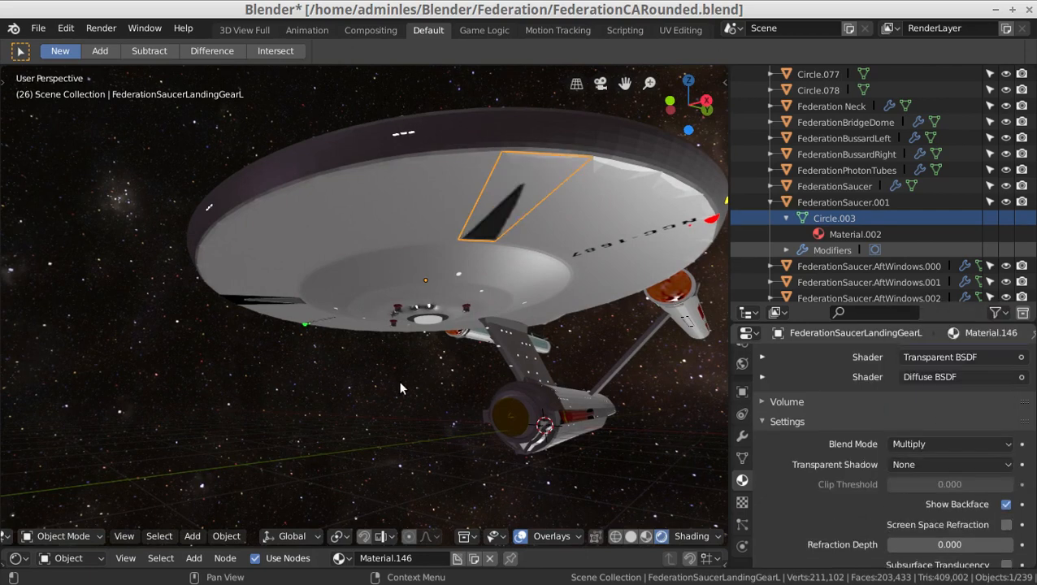
click(237, 298)
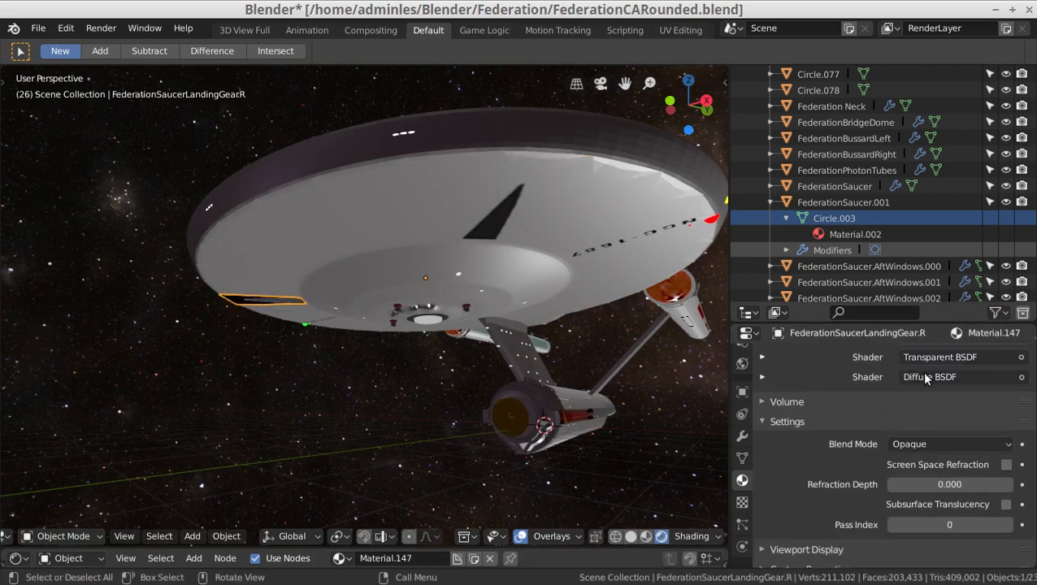
click(947, 444)
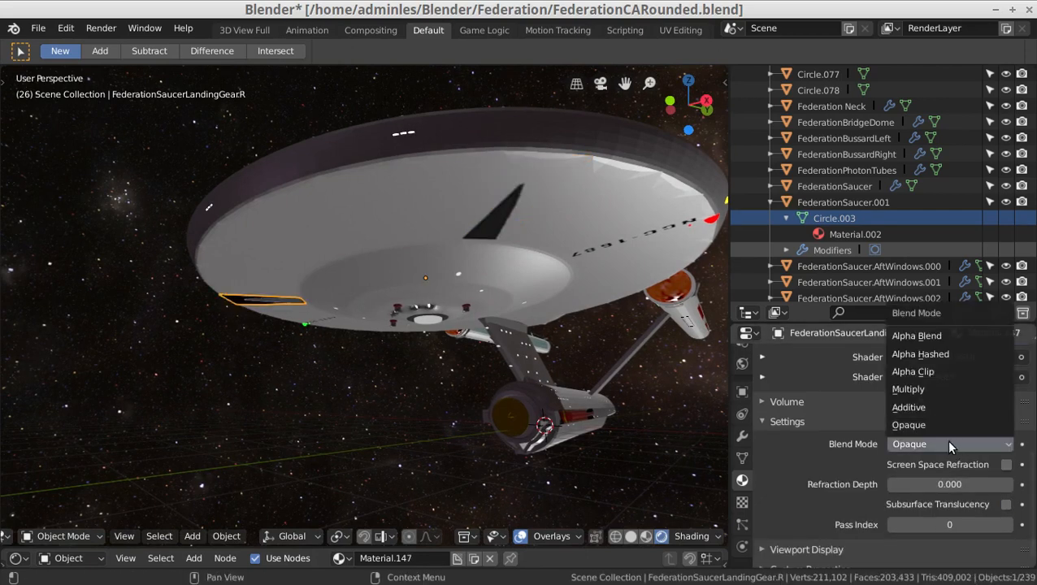
click(922, 390)
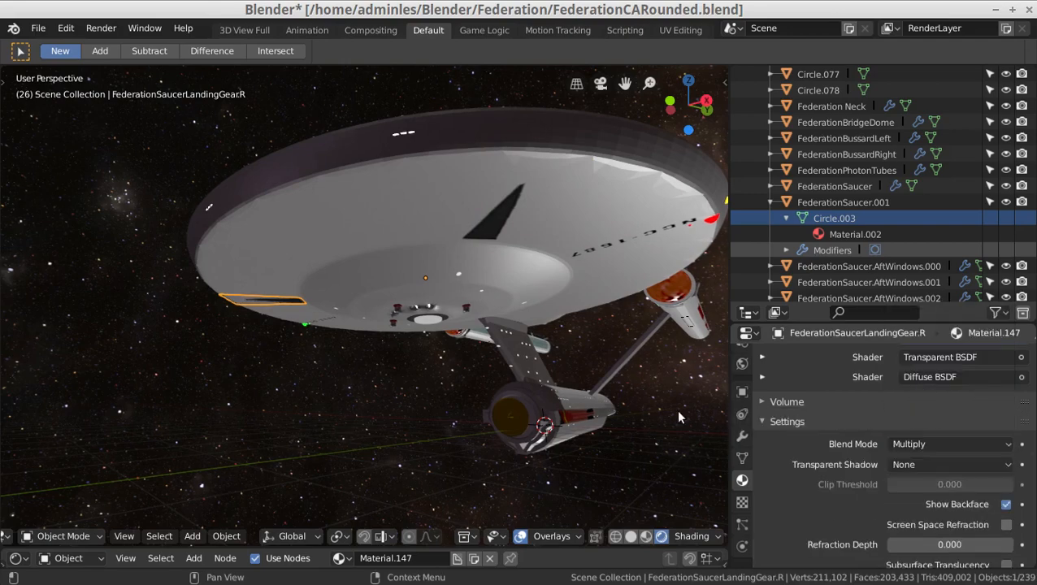
- Add a Subdivision Surface modifier to the nearest phaser emitter on the saucer's underside
scroll(593, 391, up, 3)
scroll(488, 351, up, 3)
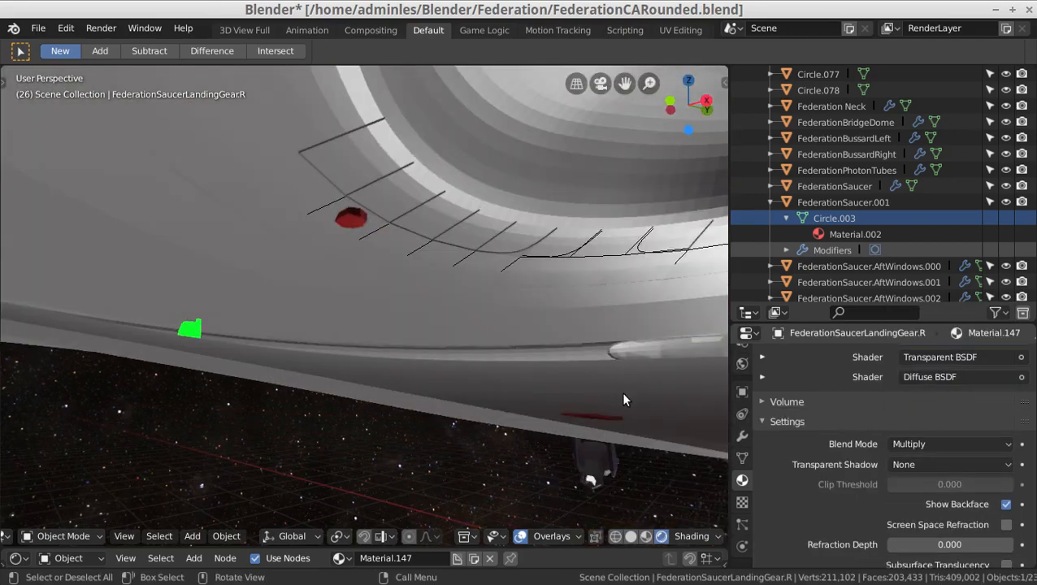
scroll(622, 393, down, 3)
shift+middle_drag(623, 393, 543, 354)
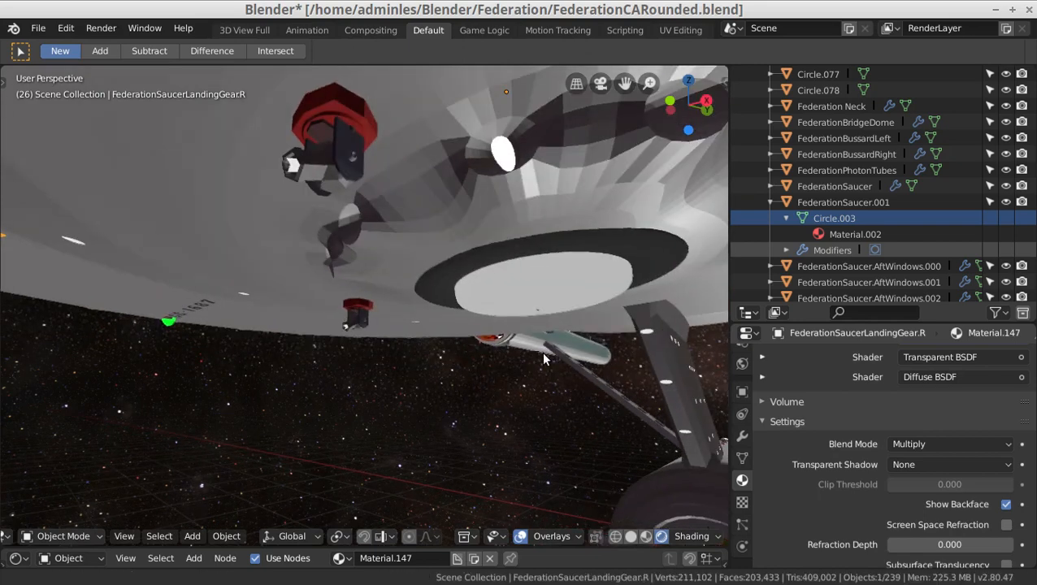
click(324, 175)
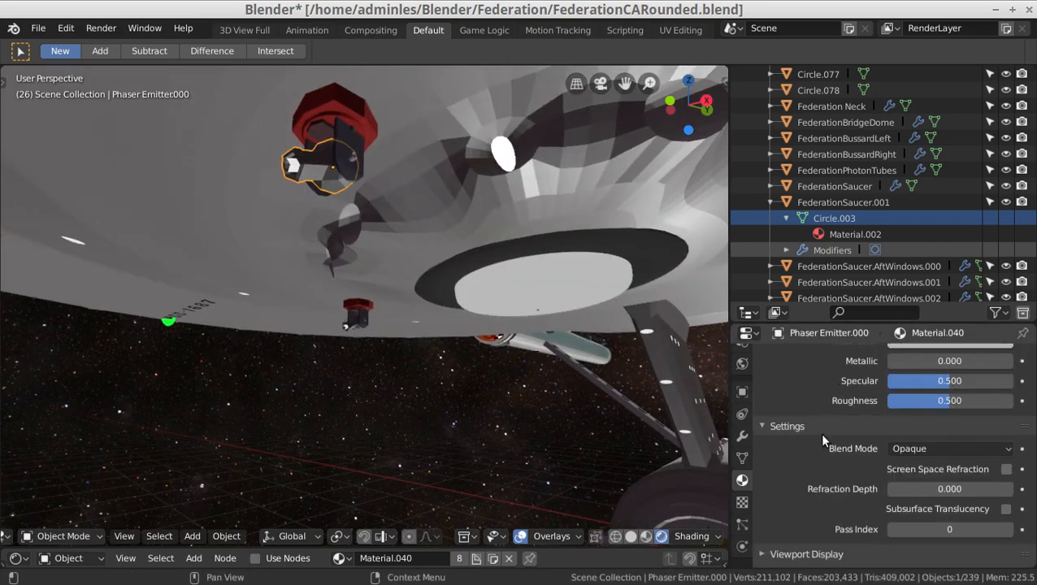
click(742, 437)
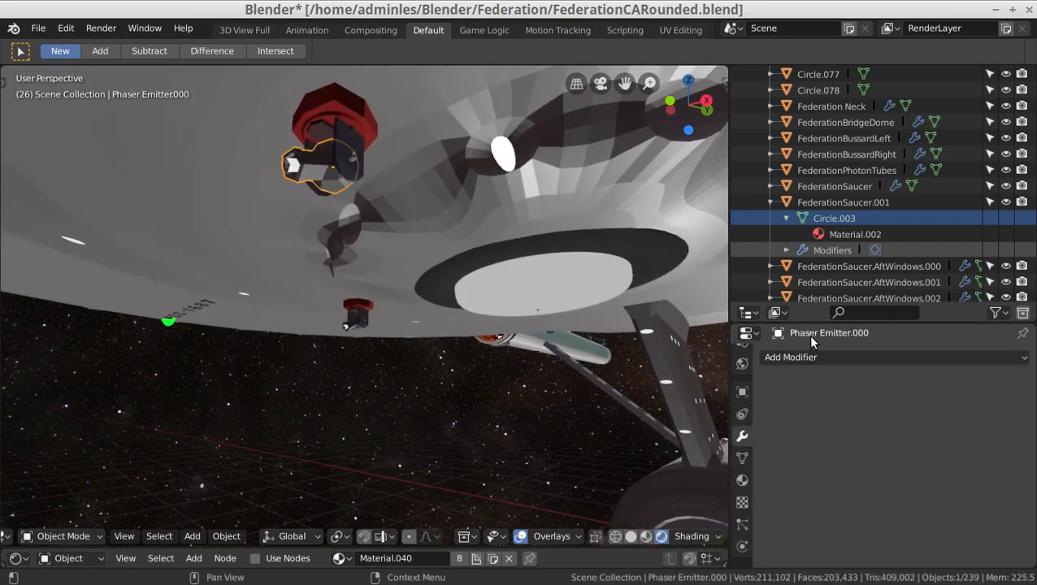
click(823, 355)
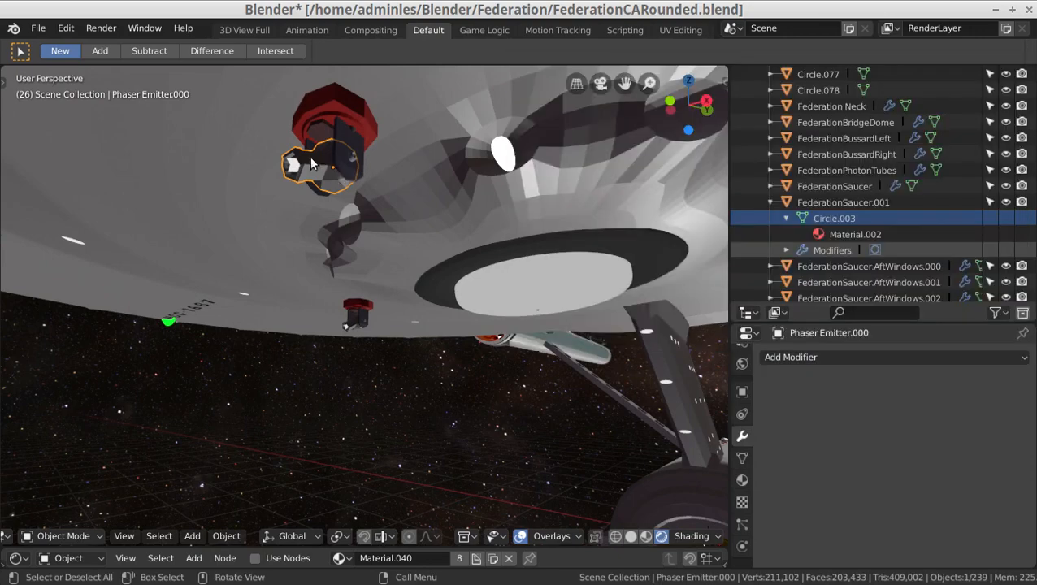
click(804, 355)
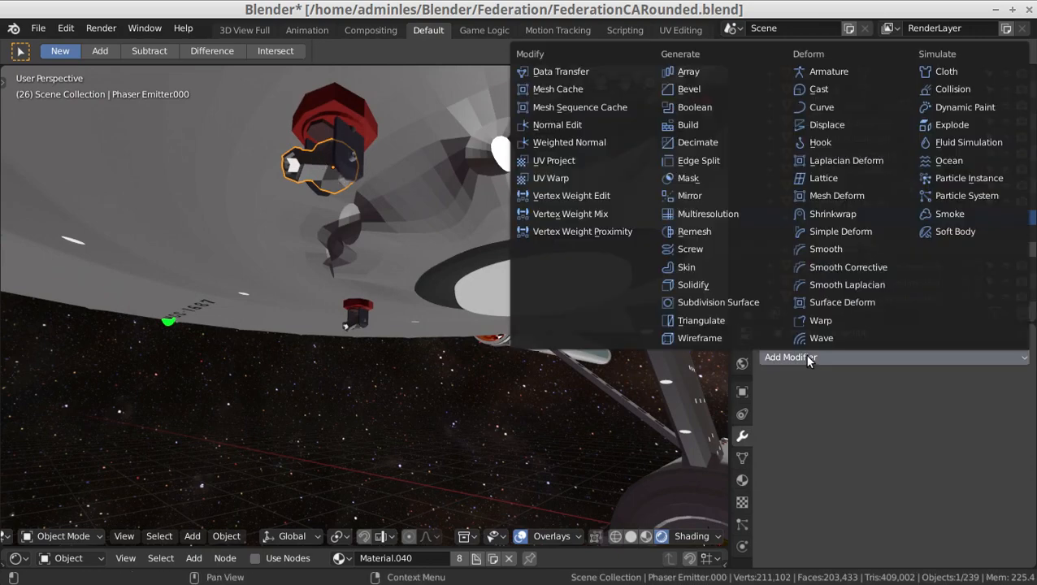
click(737, 302)
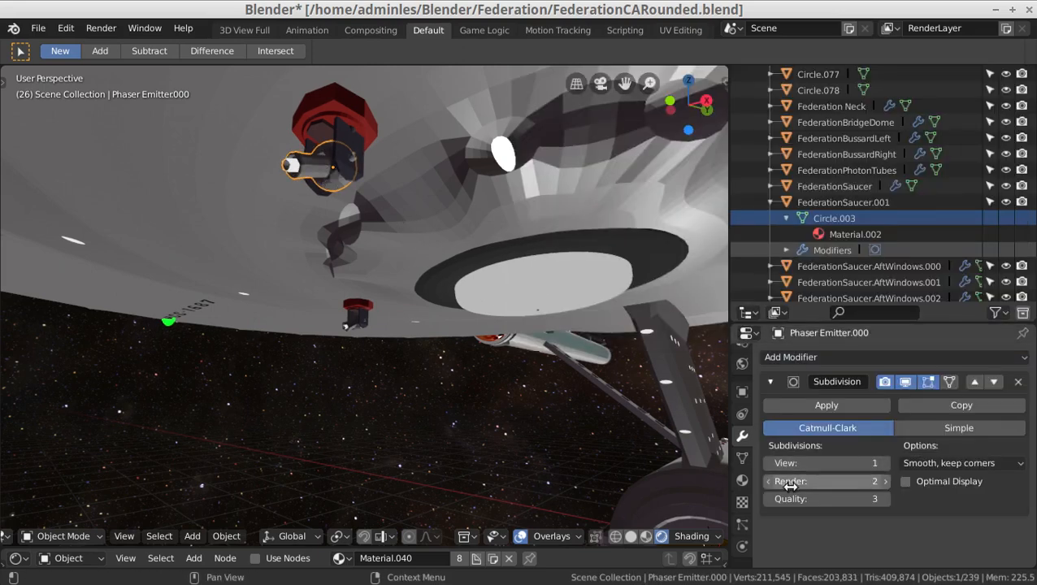
- Try higher viewport subdivision levels on the phaser emitter, and set its View level to 0
click(884, 465)
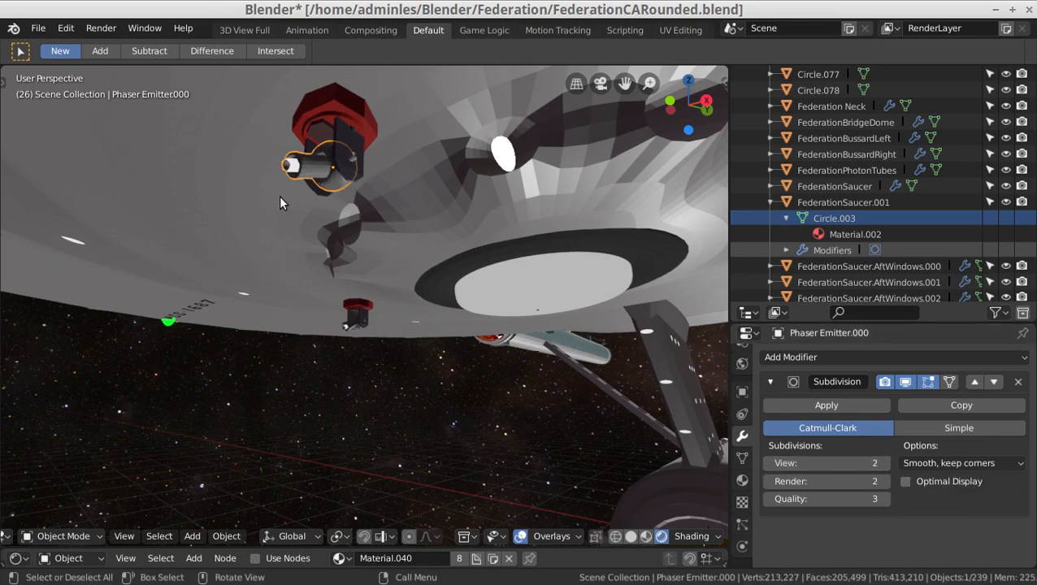
click(884, 464)
click(884, 464)
click(765, 464)
click(769, 463)
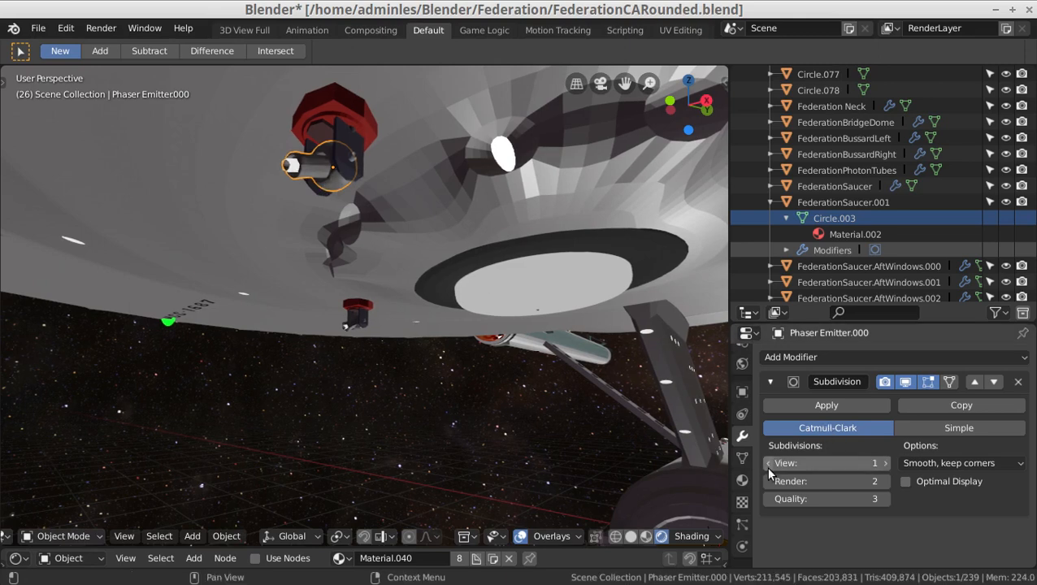
click(769, 463)
- Try a viewport subdivision level of 6 on the nearest phaser emitter and view it unselected beside its base
middle_drag(637, 398, 615, 305)
scroll(618, 310, down, 2)
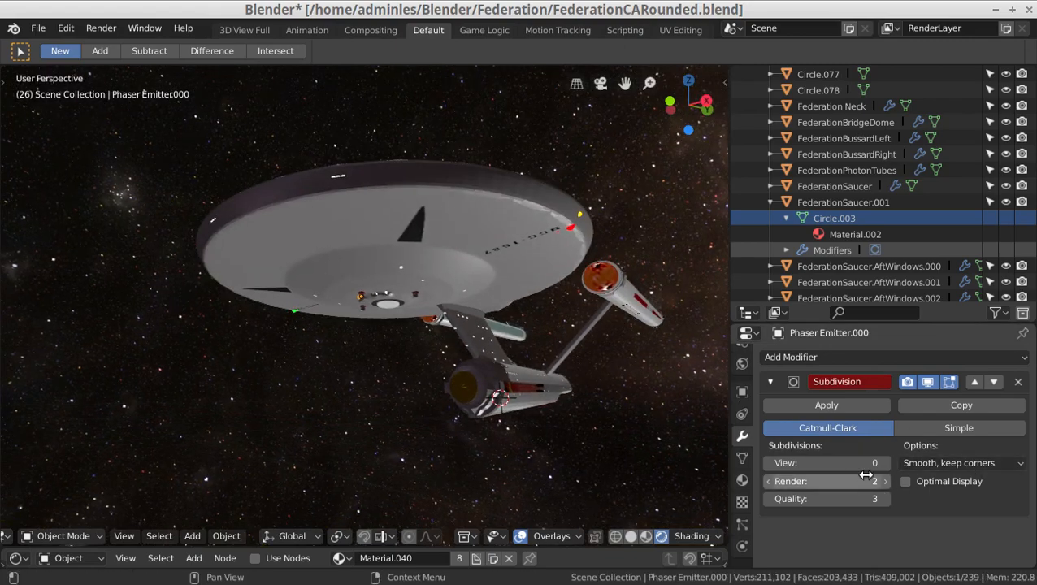
click(512, 284)
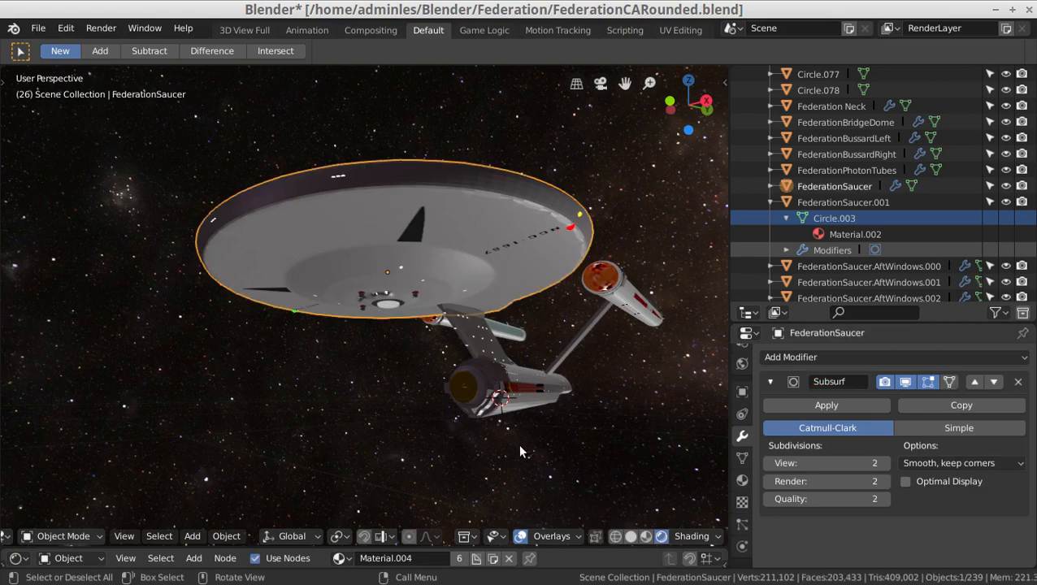
scroll(521, 452, up, 6)
scroll(520, 452, up, 2)
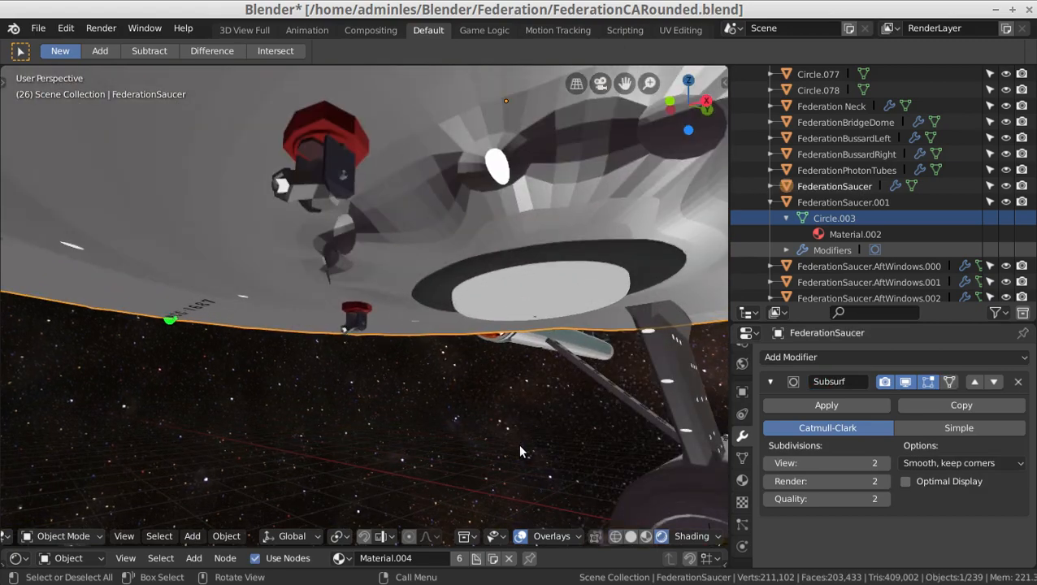
click(315, 205)
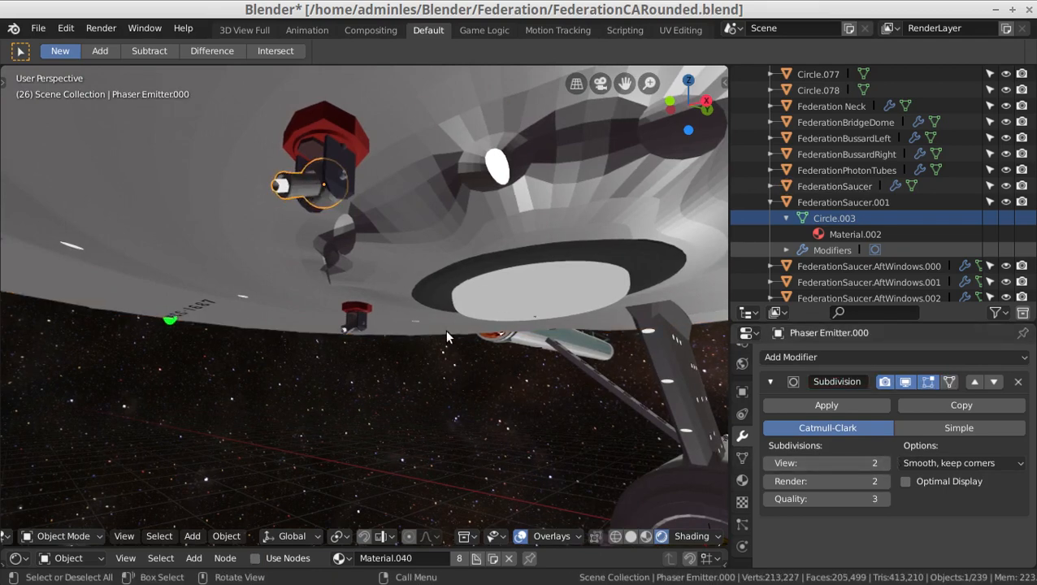
click(886, 464)
click(886, 464)
click(886, 464)
click(886, 464)
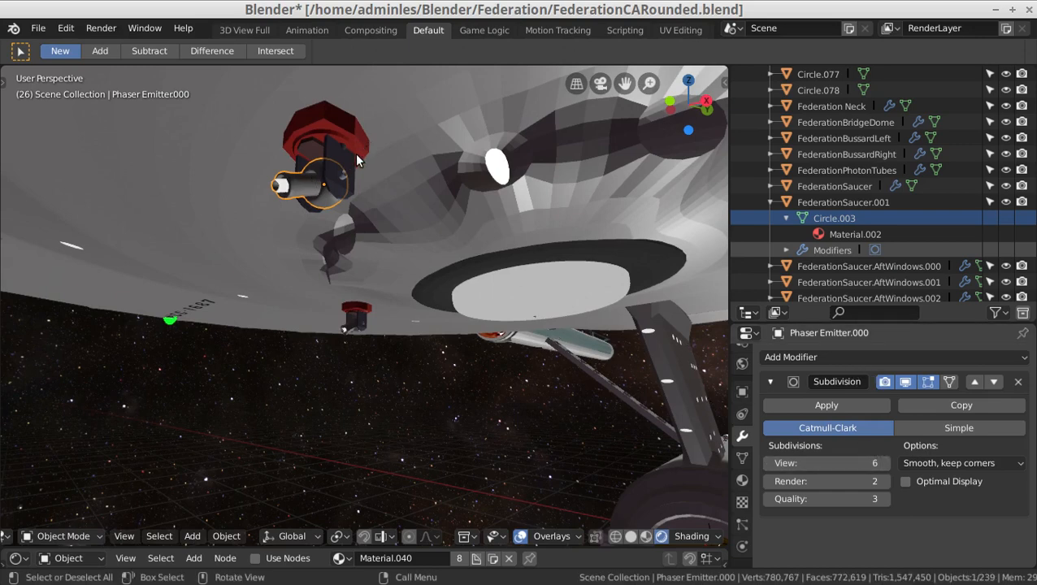
click(327, 126)
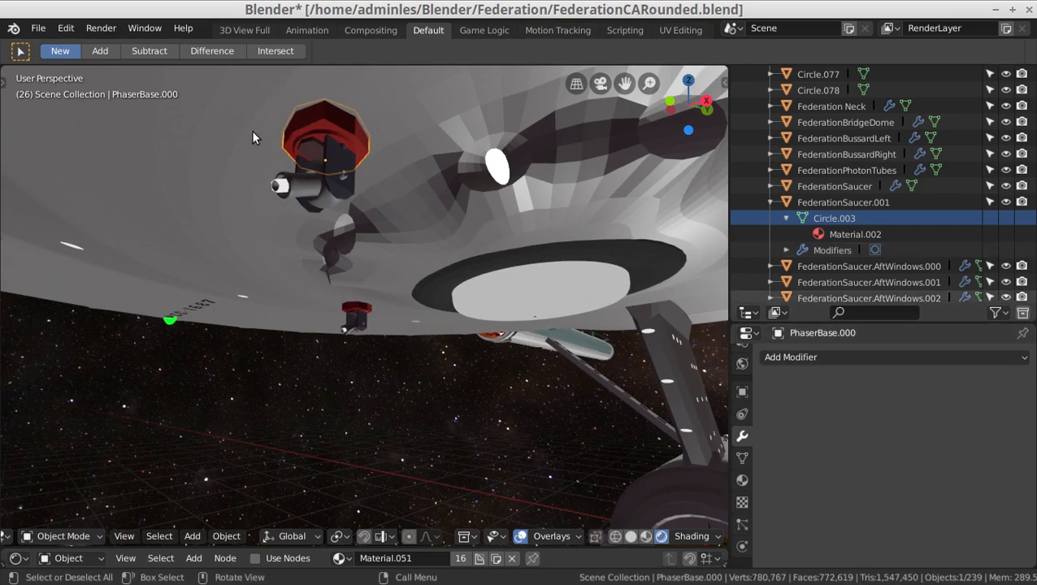
- Set the nearest phaser emitter's viewport subdivision level to 1
click(298, 190)
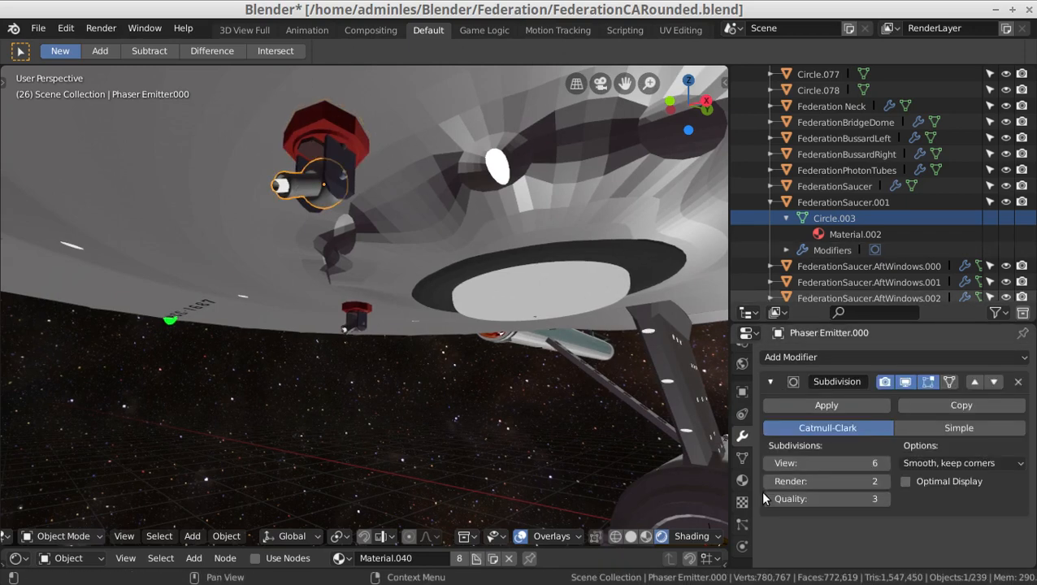
click(766, 464)
click(766, 464)
click(767, 463)
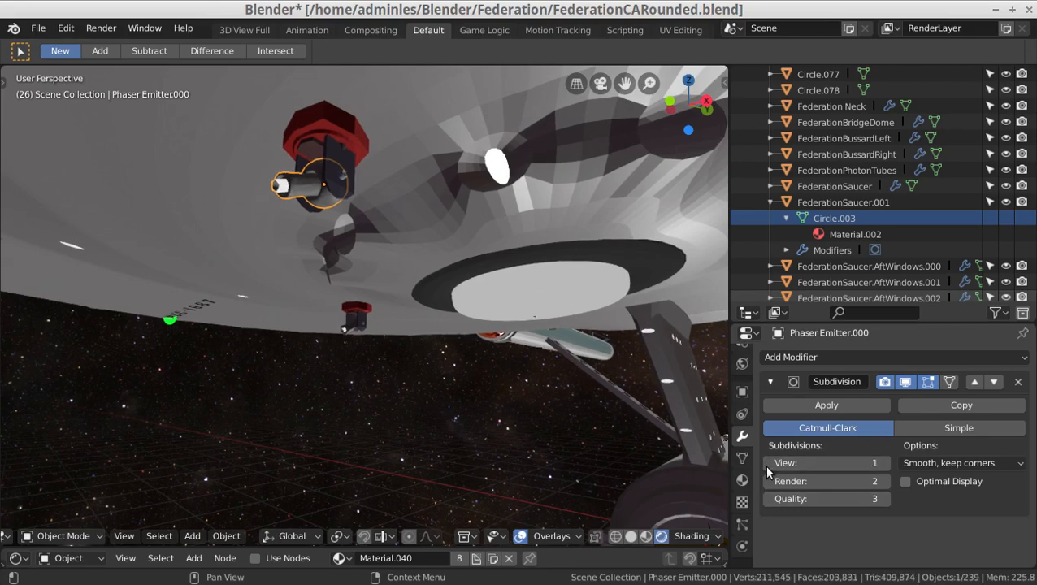
click(766, 464)
click(767, 463)
- Select the impulse deck housing with the red glowing exhausts at the saucer's aft edge
scroll(601, 352, down, 7)
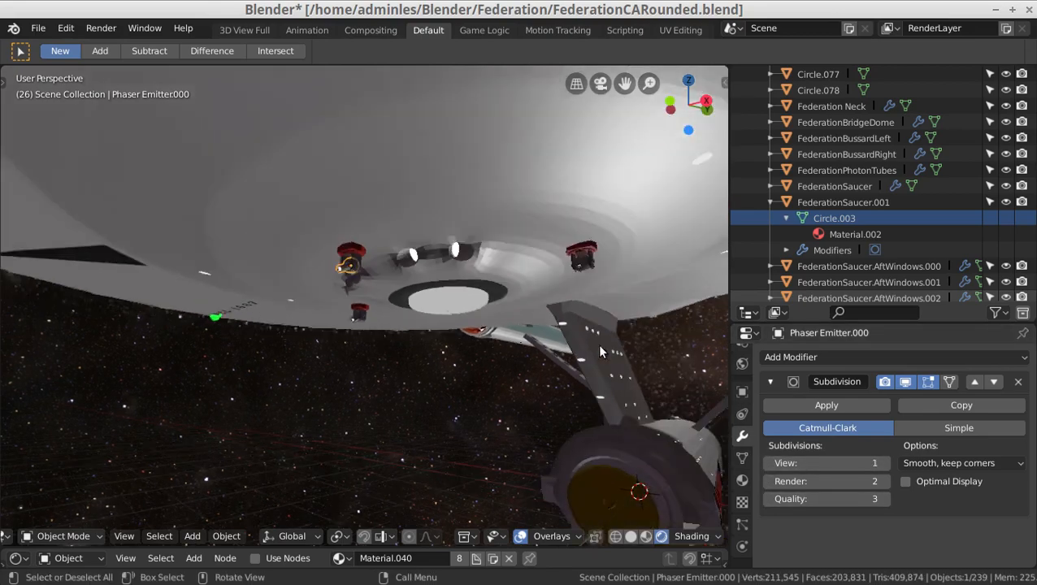
mouse_move(594, 382)
middle_down()
mouse_move(599, 401)
mouse_move(552, 399)
mouse_move(578, 378)
middle_up()
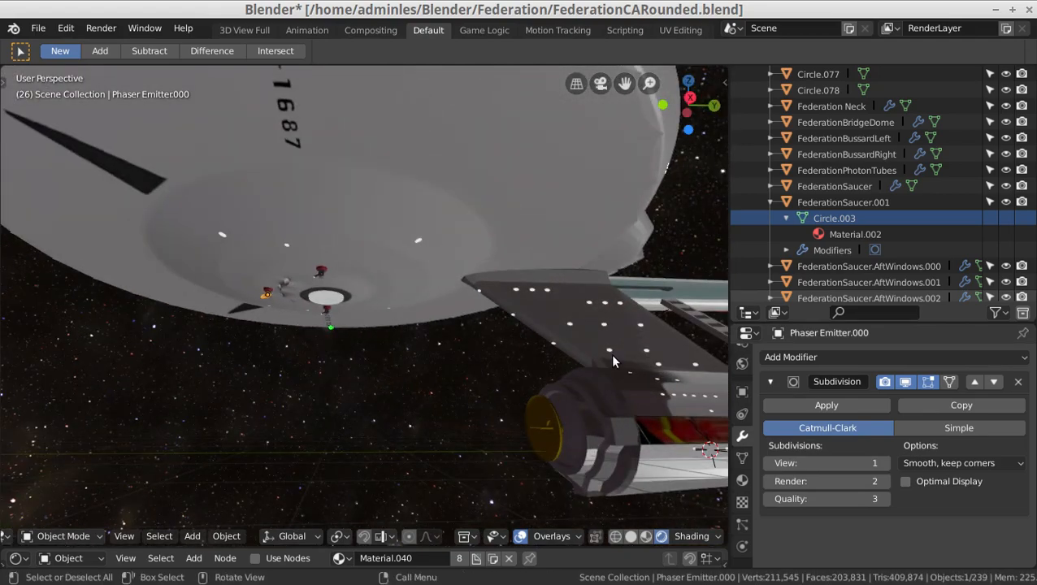
scroll(610, 354, down, 3)
middle_drag(625, 340, 504, 443)
scroll(504, 443, up, 3)
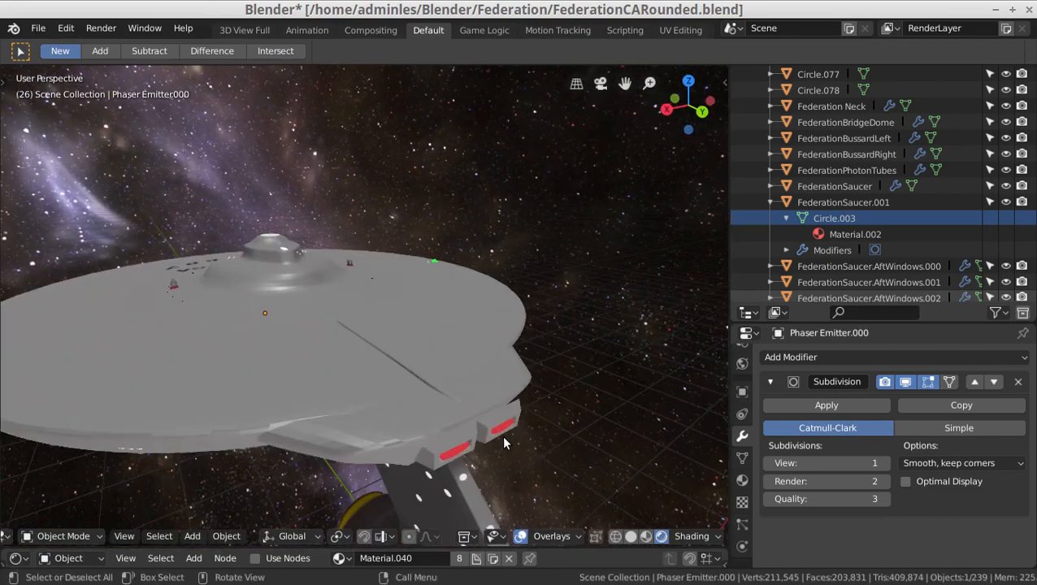
scroll(504, 443, up, 2)
middle_drag(518, 435, 328, 394)
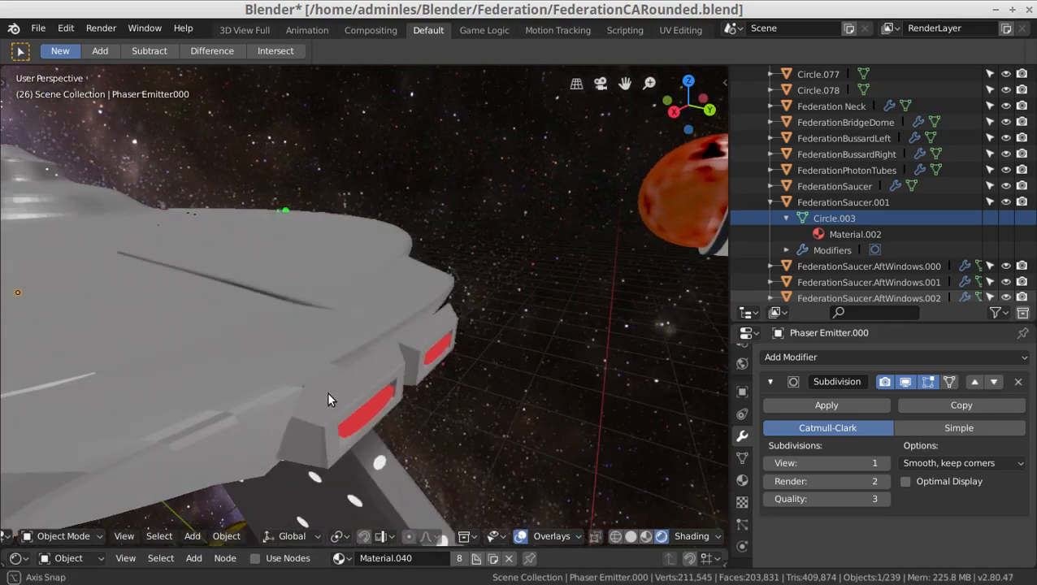
click(424, 346)
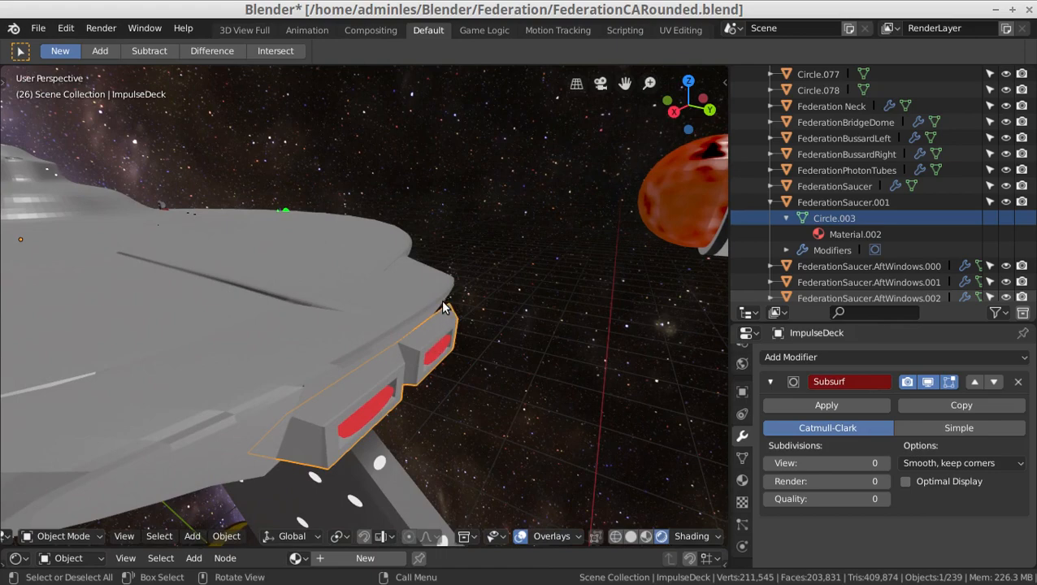
- Select the impulse deck's open edge loop where it meets the saucer hull, using edge selection in Edit Mode
middle_drag(551, 404, 566, 393)
scroll(567, 393, up, 5)
scroll(567, 393, down, 1)
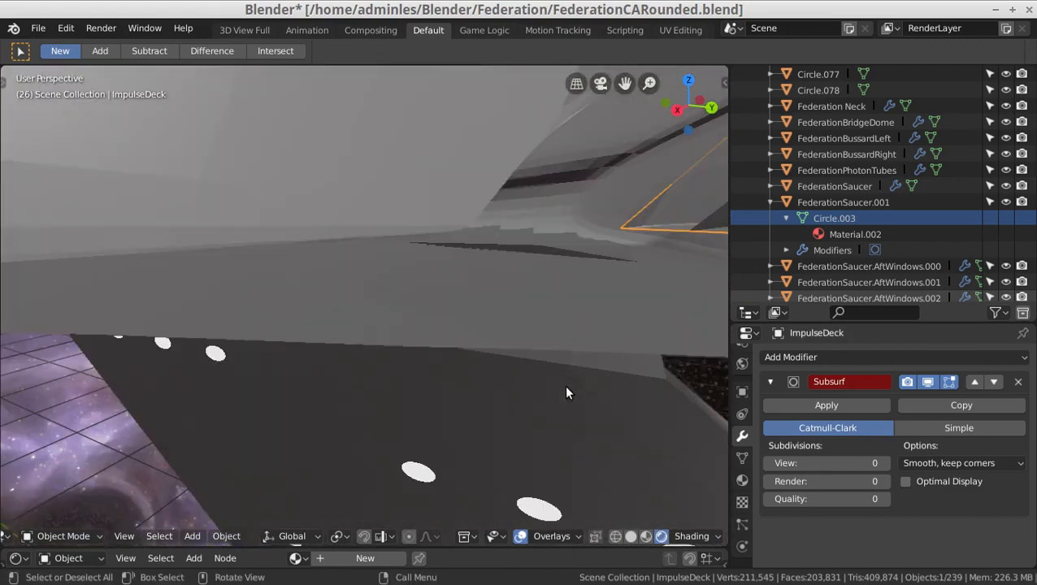
middle_drag(636, 319, 621, 330)
scroll(618, 325, up, 6)
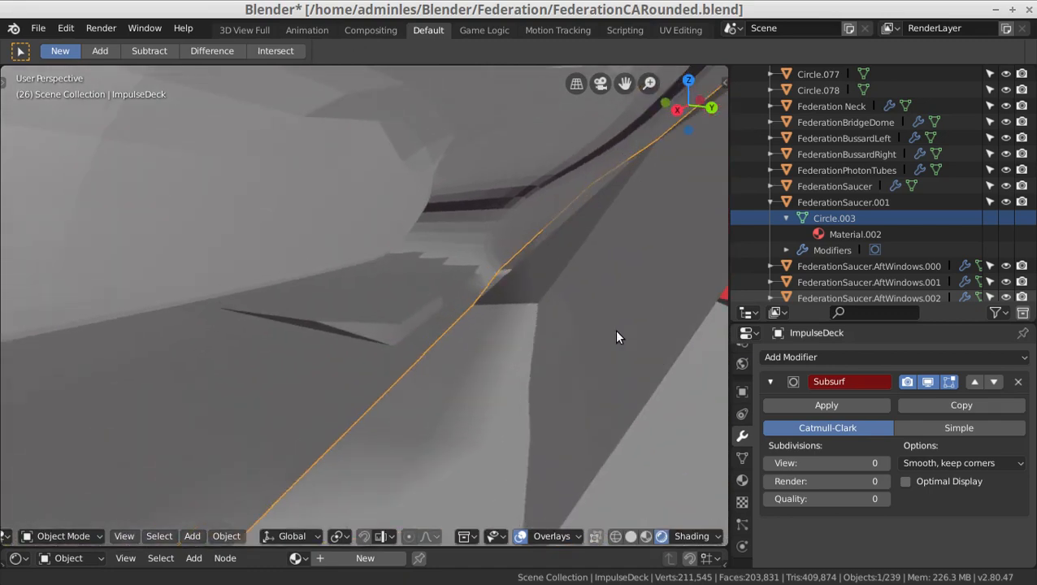
scroll(616, 337, down, 8)
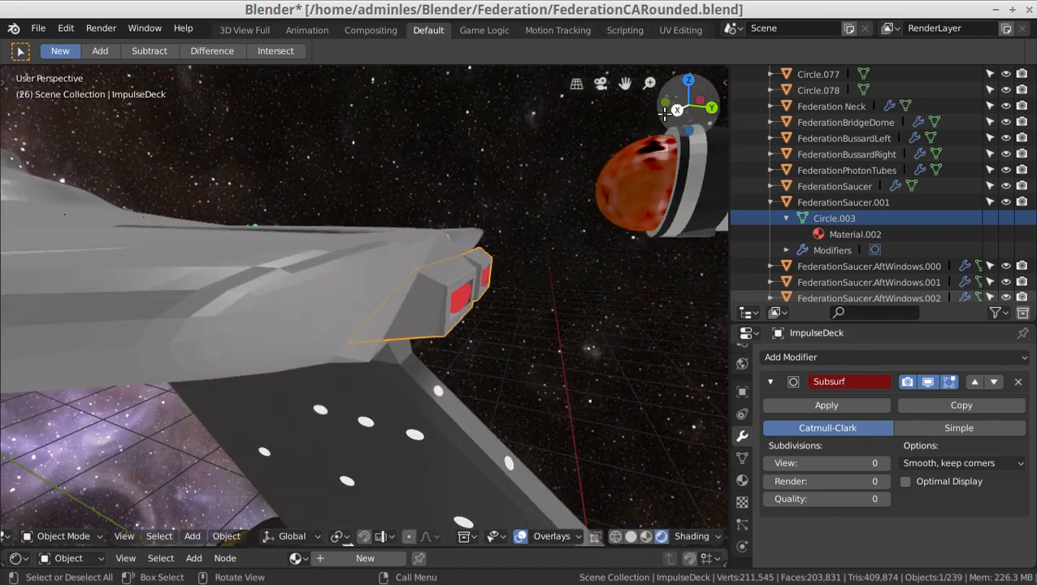
mouse_move(652, 87)
mouse_down()
mouse_move(653, 44)
mouse_move(651, 84)
mouse_up()
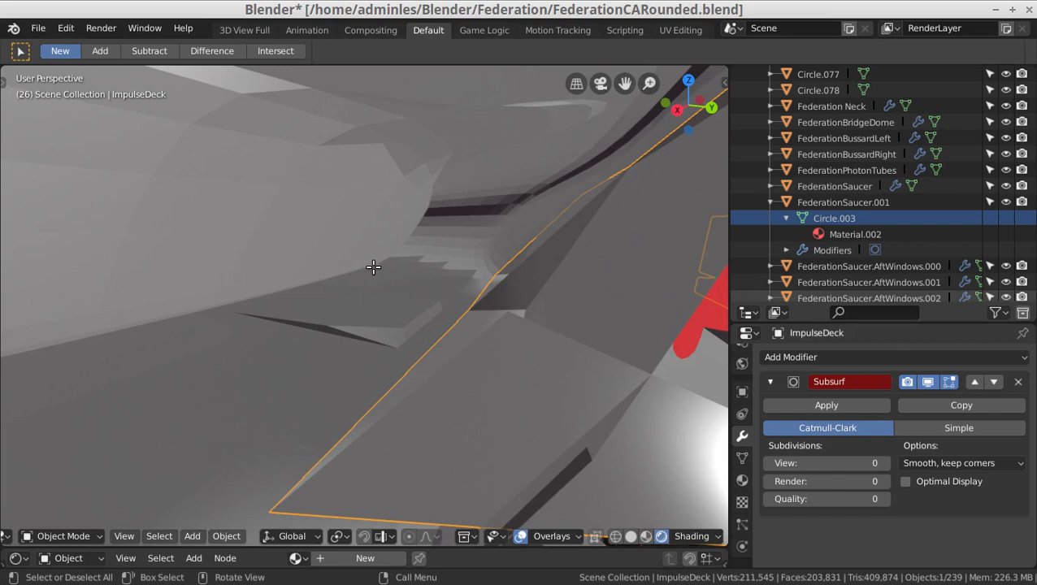
key(Tab)
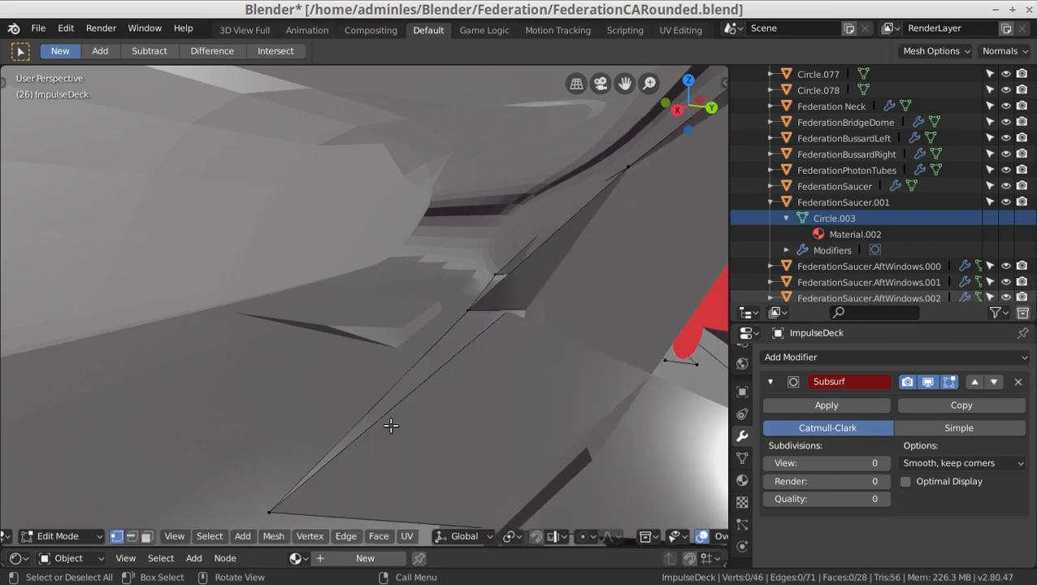
click(131, 538)
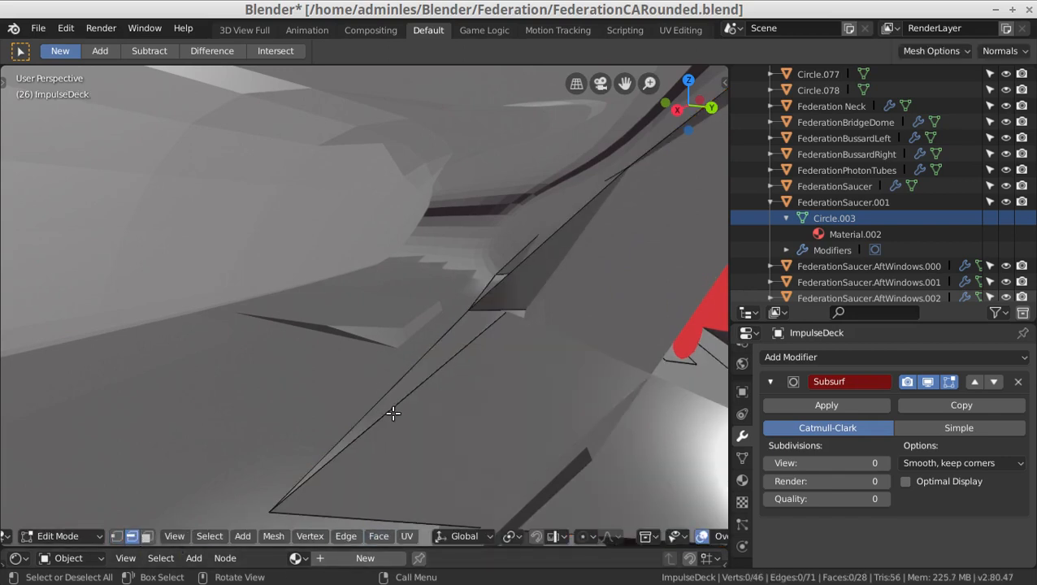
alt+click(395, 413)
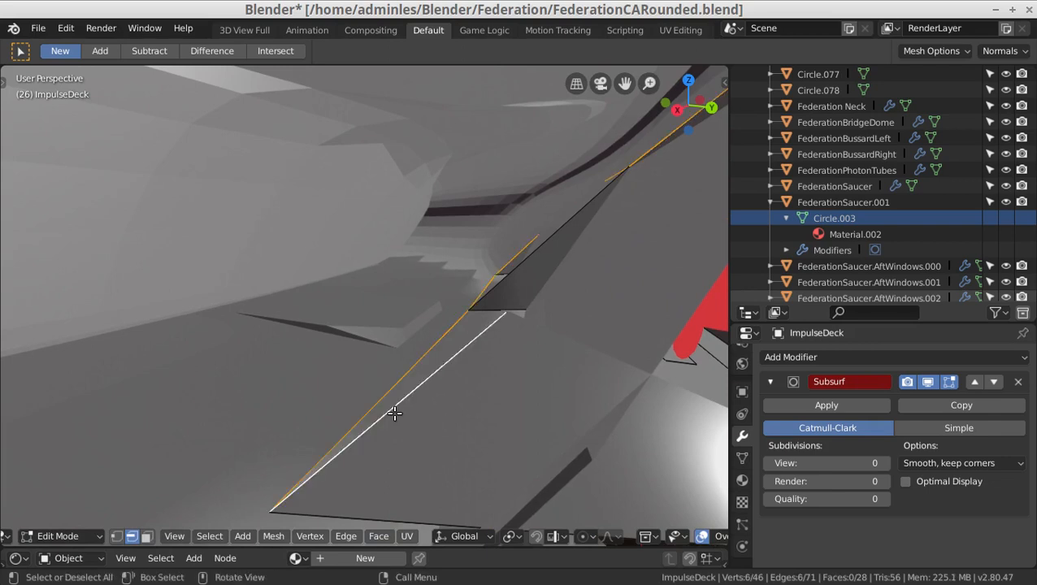
key(e)
key(y)
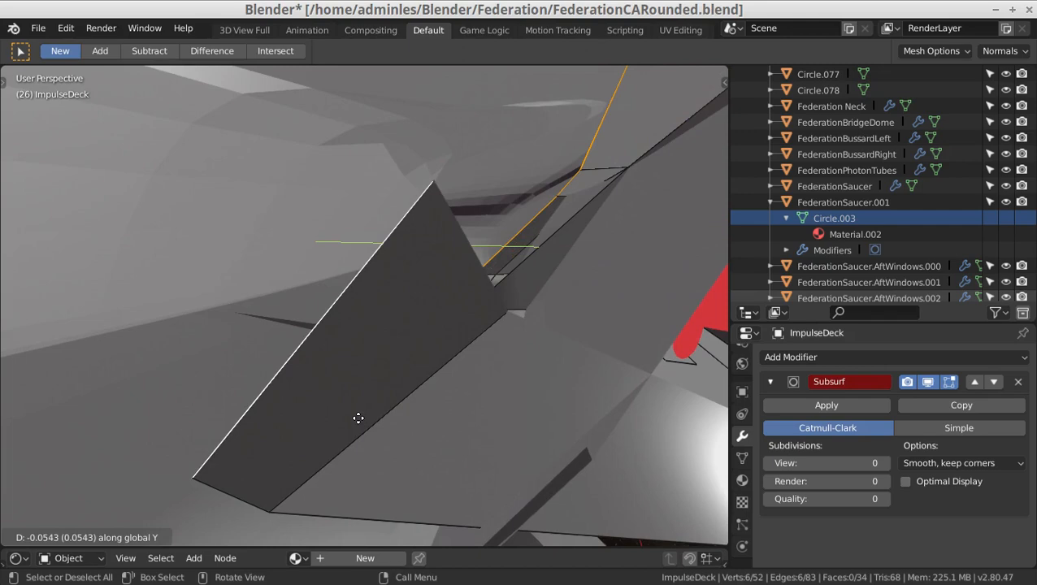
right_click(347, 418)
- Extrude the impulse deck's open edge loop along global Y into the saucer, fill the end with a face, and return to Object Mode
scroll(415, 386, down, 8)
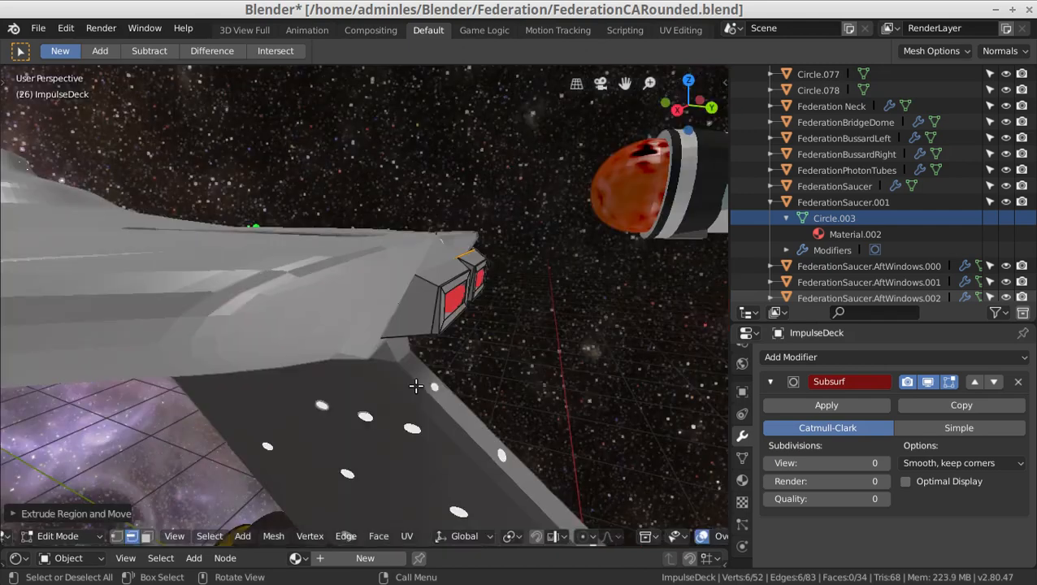
scroll(524, 339, up, 6)
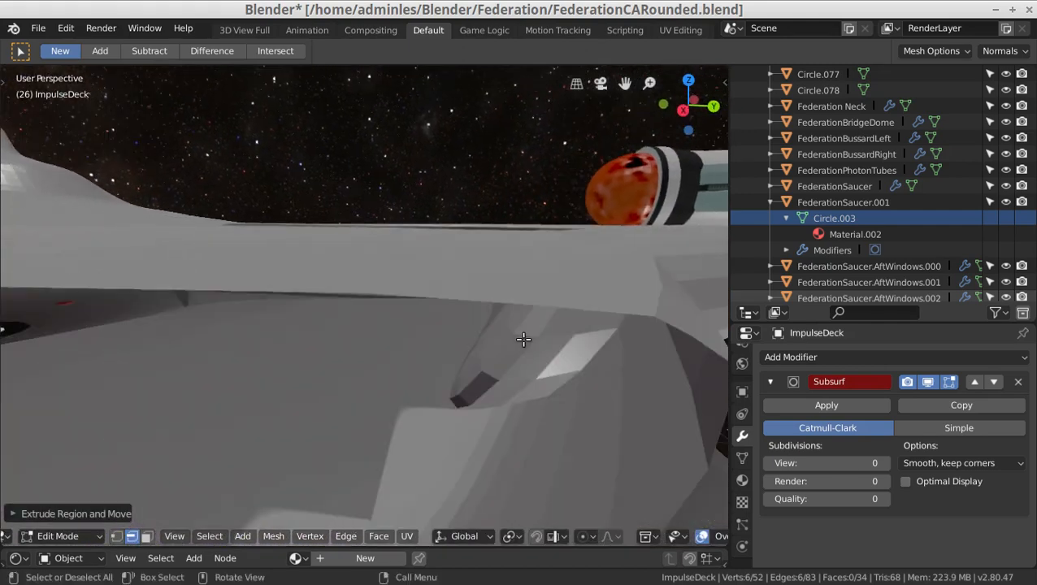
shift+middle_drag(523, 339, 479, 351)
scroll(480, 352, up, 3)
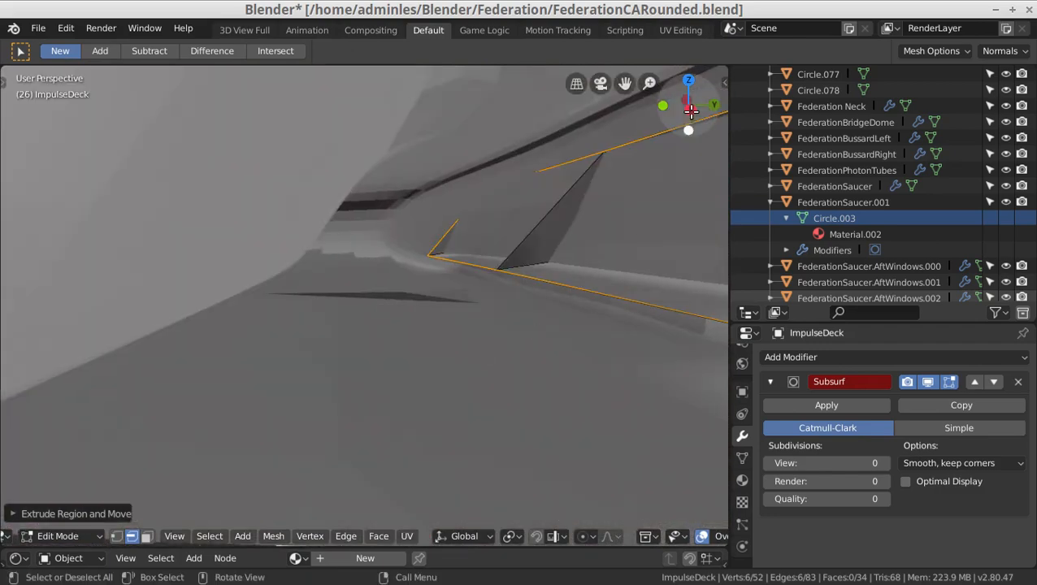
drag(649, 83, 649, 147)
key(e)
key(y)
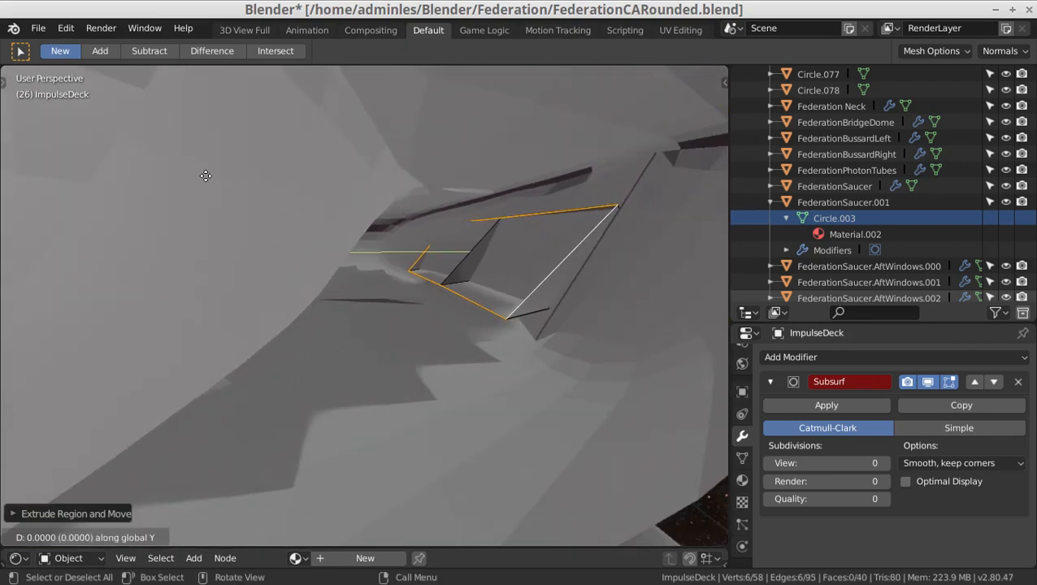
click(149, 190)
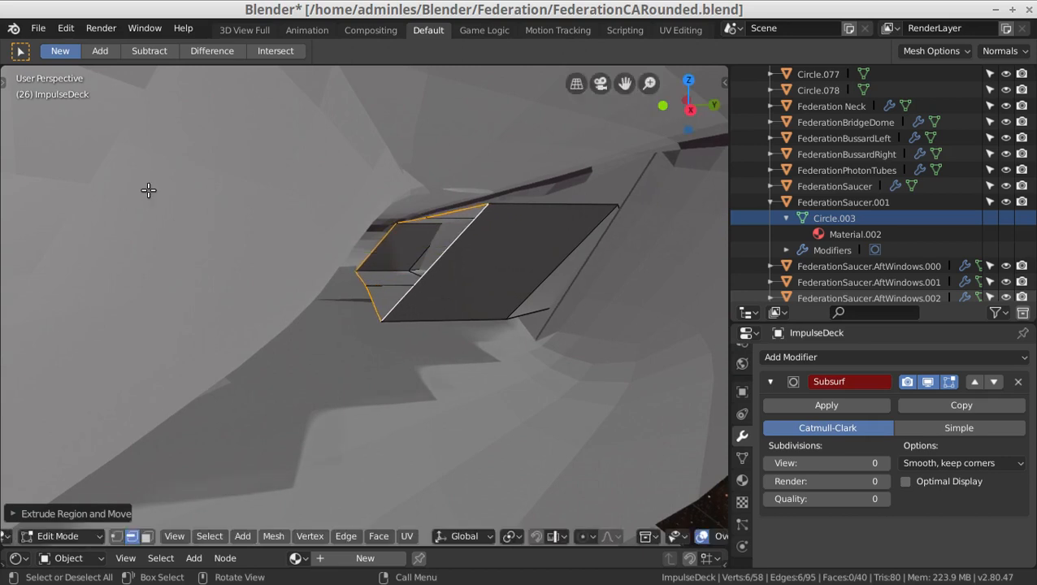
key(f)
scroll(437, 228, down, 5)
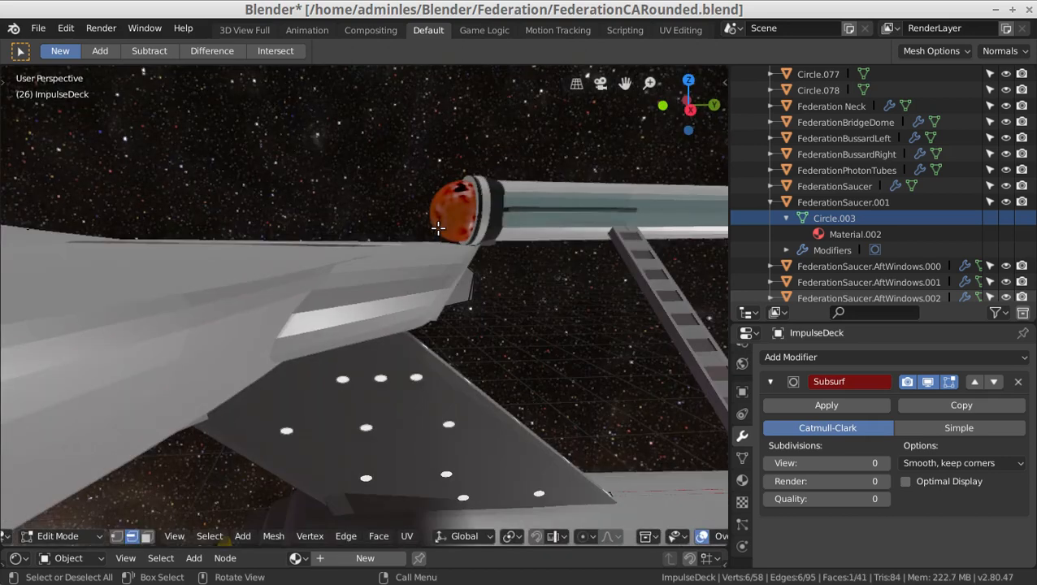
middle_drag(511, 226, 428, 341)
key(Tab)
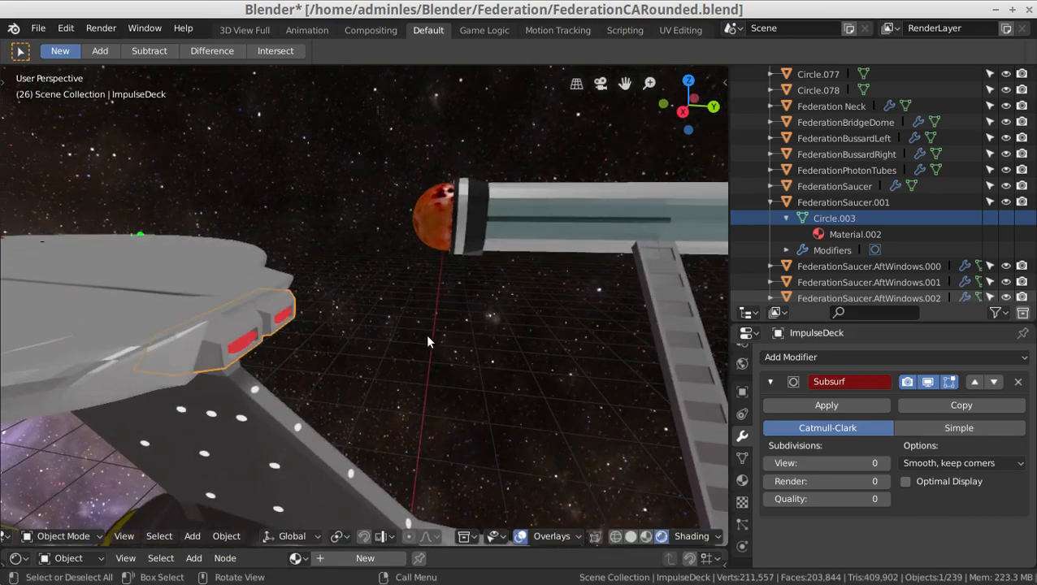
- Delete the red ImpulseDeck.Glow object from the exhaust openings
scroll(350, 351, up, 2)
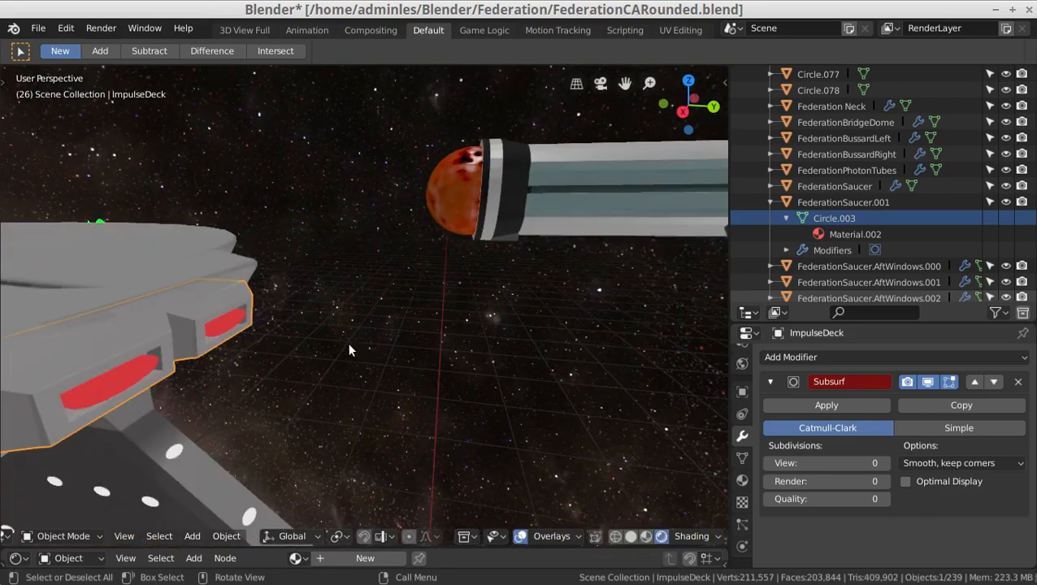
click(143, 219)
click(579, 208)
mouse_move(398, 304)
middle_down()
mouse_move(409, 323)
mouse_move(390, 332)
mouse_move(412, 301)
mouse_move(400, 304)
middle_up()
click(142, 280)
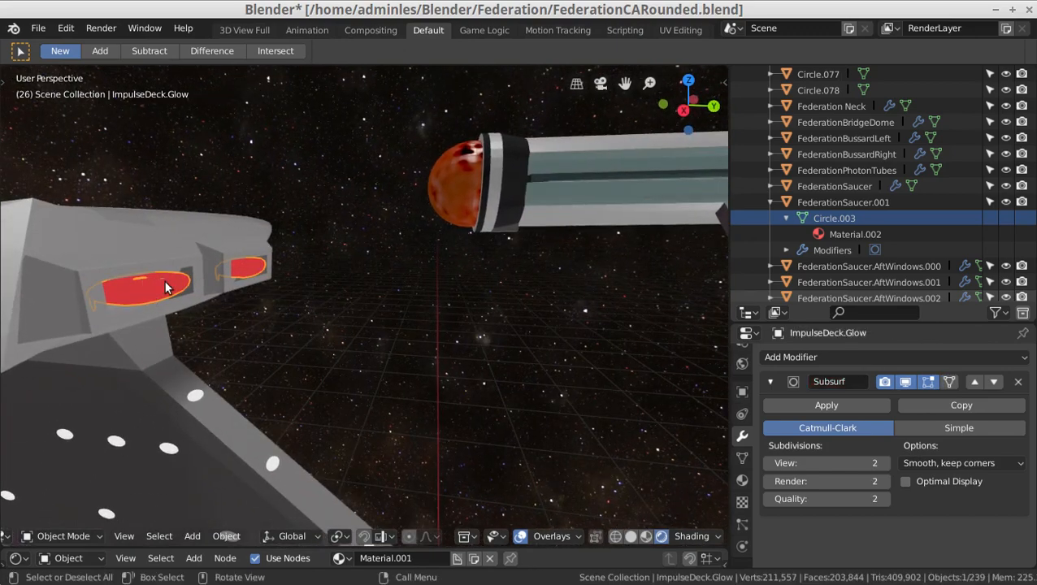
key(x)
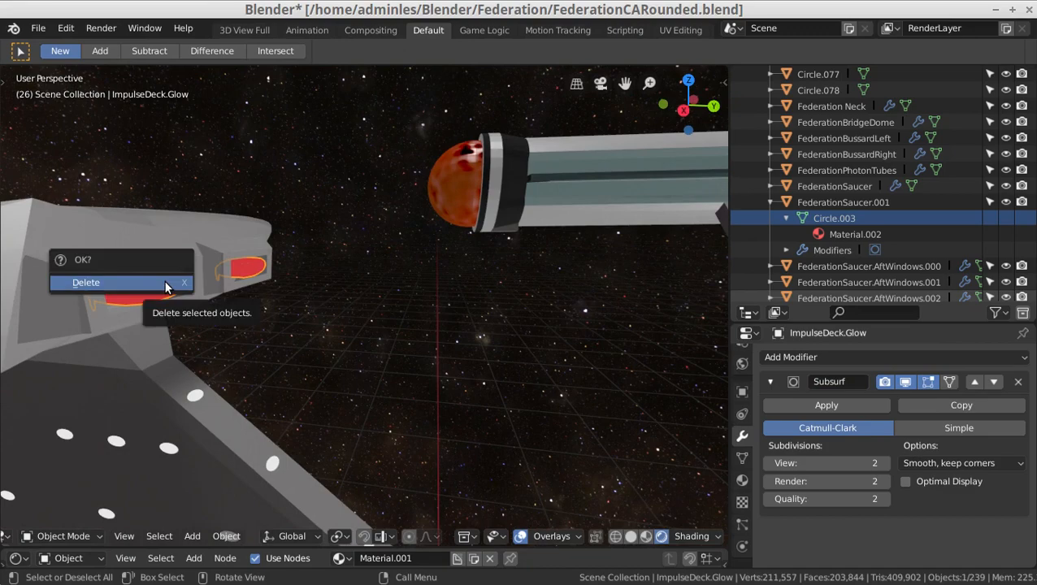
click(166, 283)
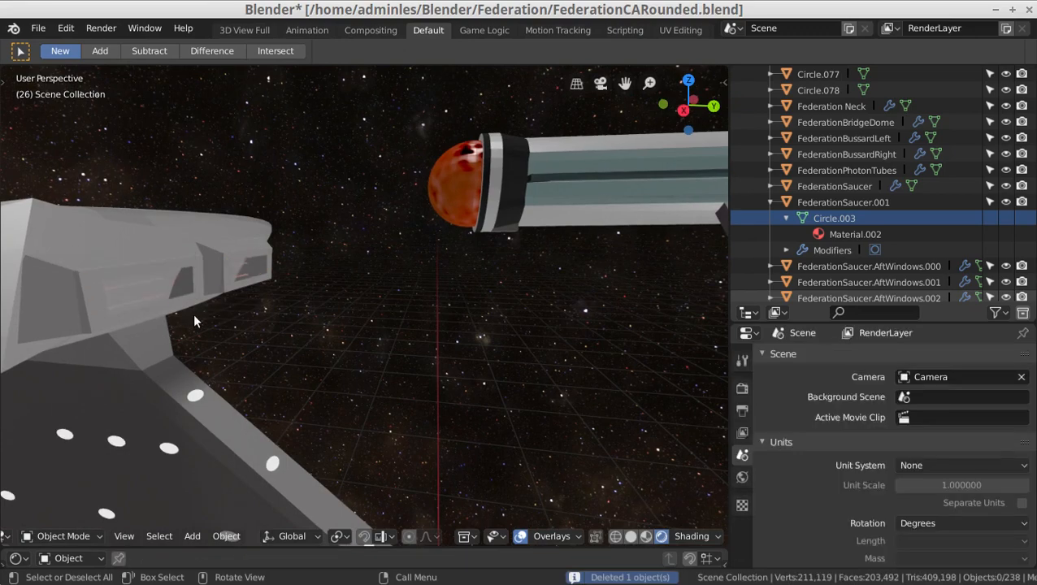
- Delete the two thin slat faces inside one of the impulse deck's exhaust openings, using face selection in Edit Mode
click(150, 305)
key(Tab)
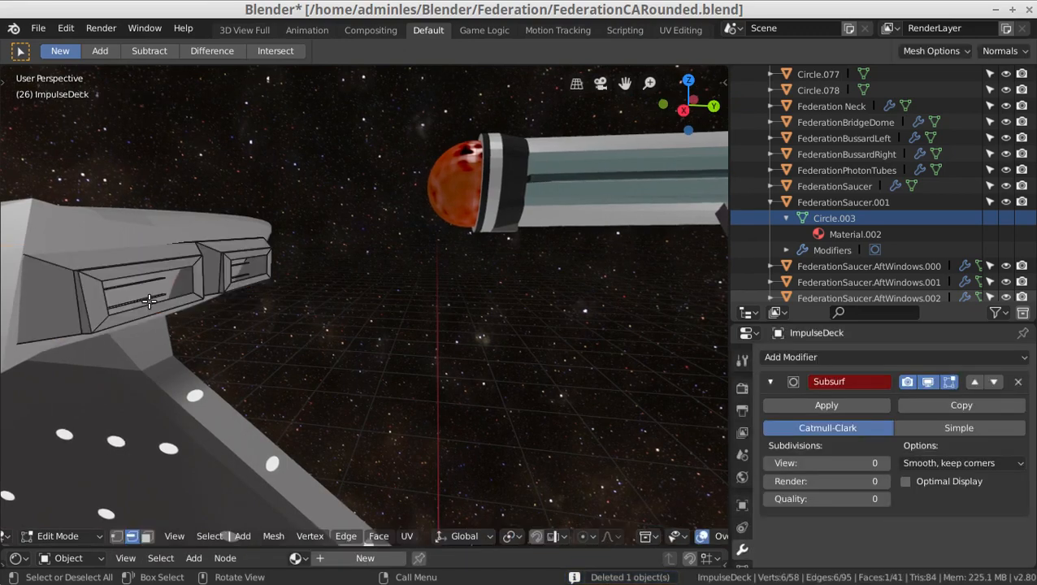
middle_drag(154, 307, 288, 390)
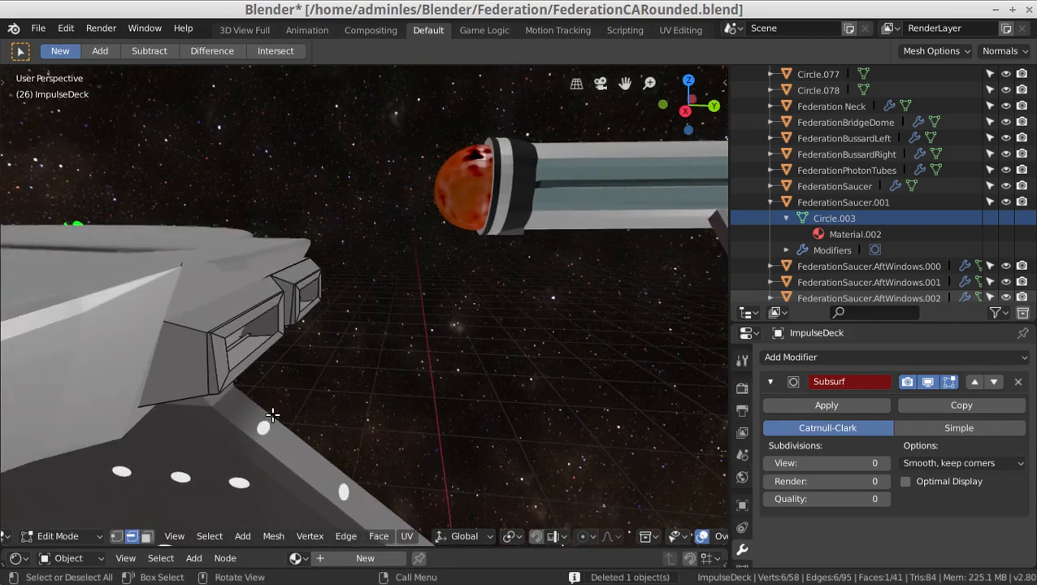
scroll(272, 415, up, 3)
click(198, 298)
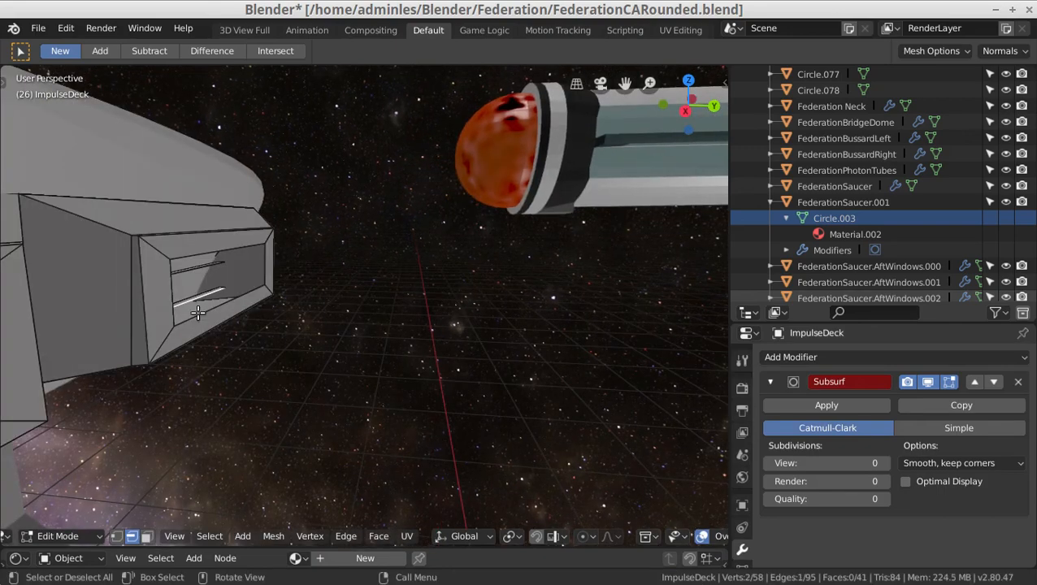
click(147, 538)
click(216, 287)
key(x)
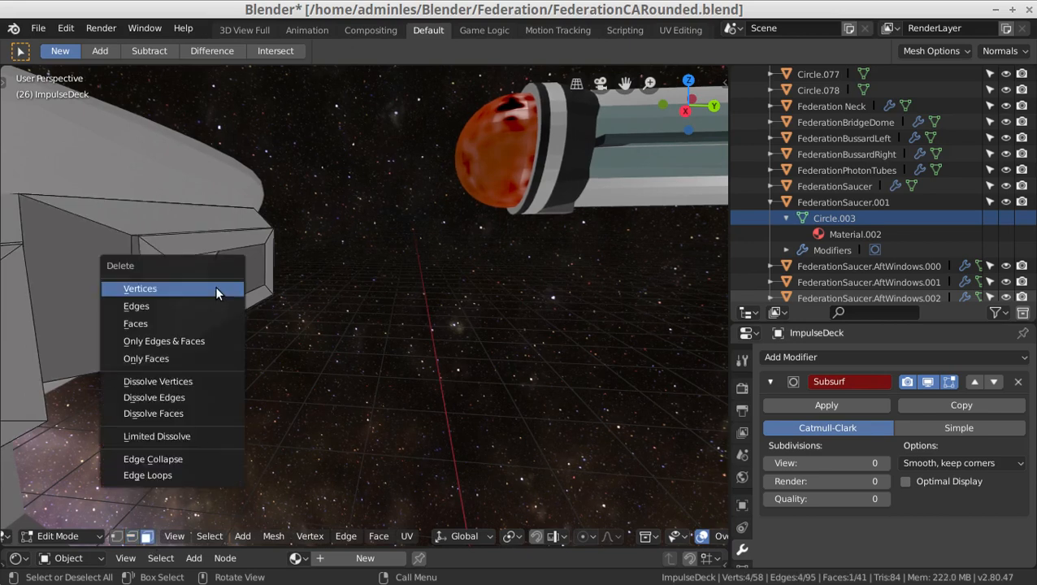
click(218, 289)
click(189, 268)
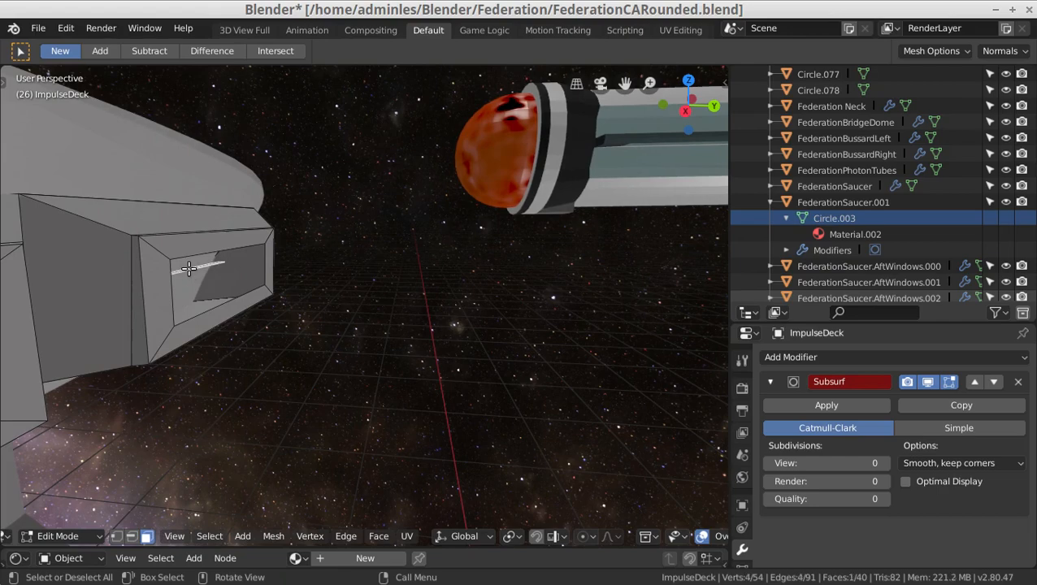
key(x)
click(184, 304)
- Delete the two remaining slat faces in the impulse deck's other exhaust opening and return to Object Mode
middle_drag(275, 320, 300, 328)
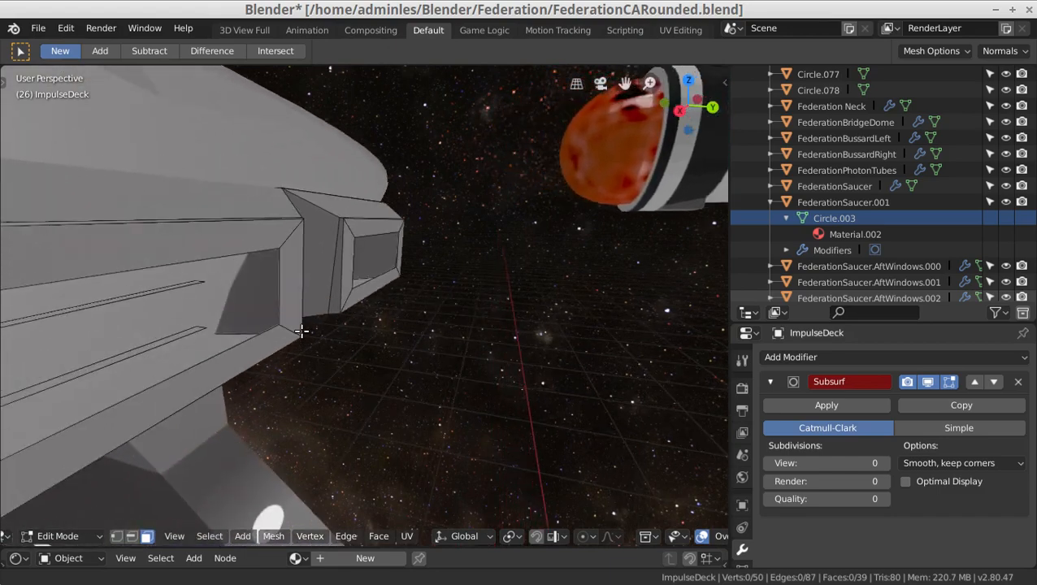
click(201, 330)
key(x)
click(203, 333)
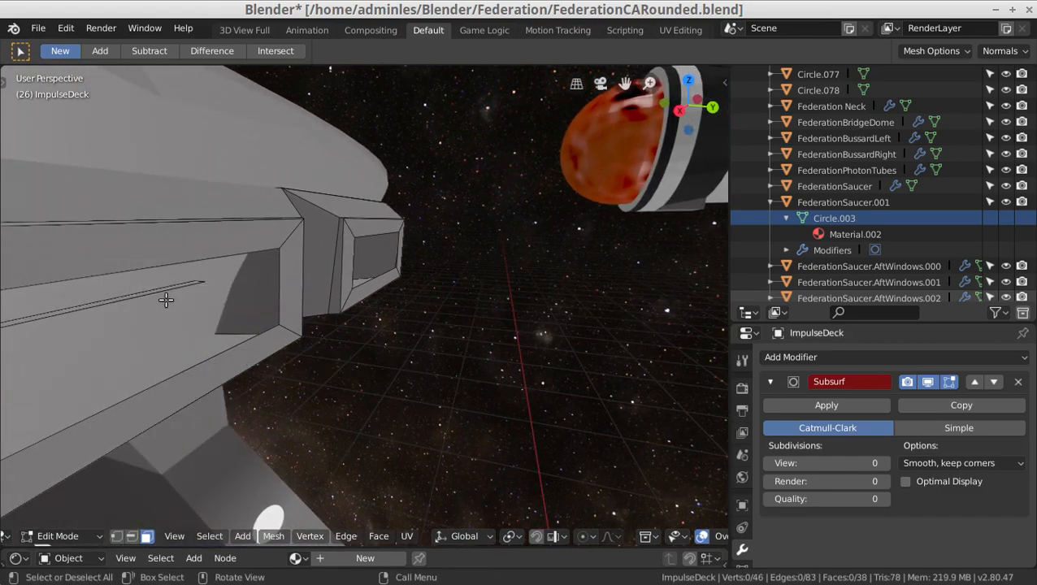
click(169, 286)
key(x)
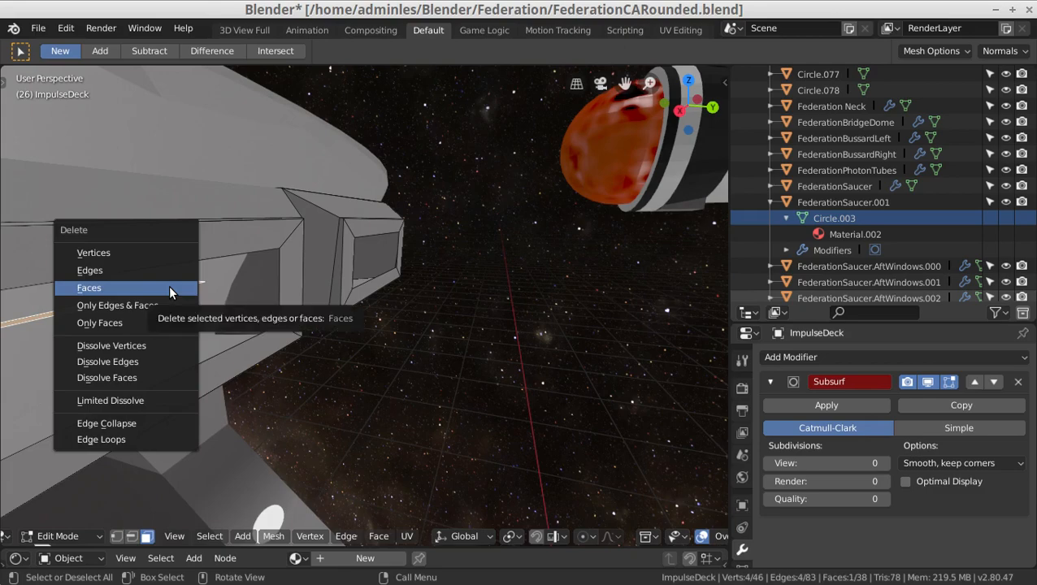
click(169, 286)
scroll(170, 287, down, 3)
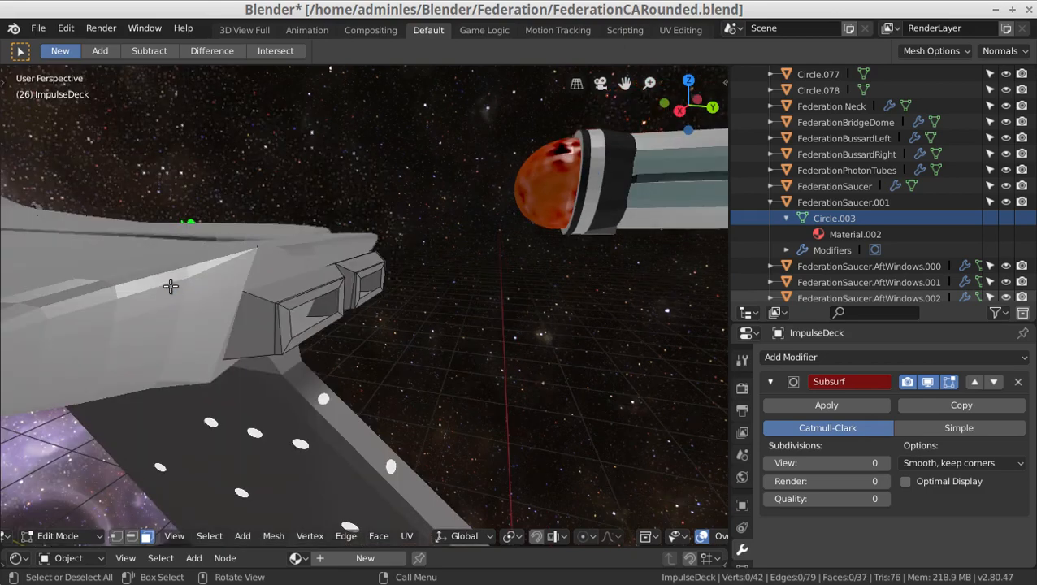
middle_drag(253, 337, 189, 304)
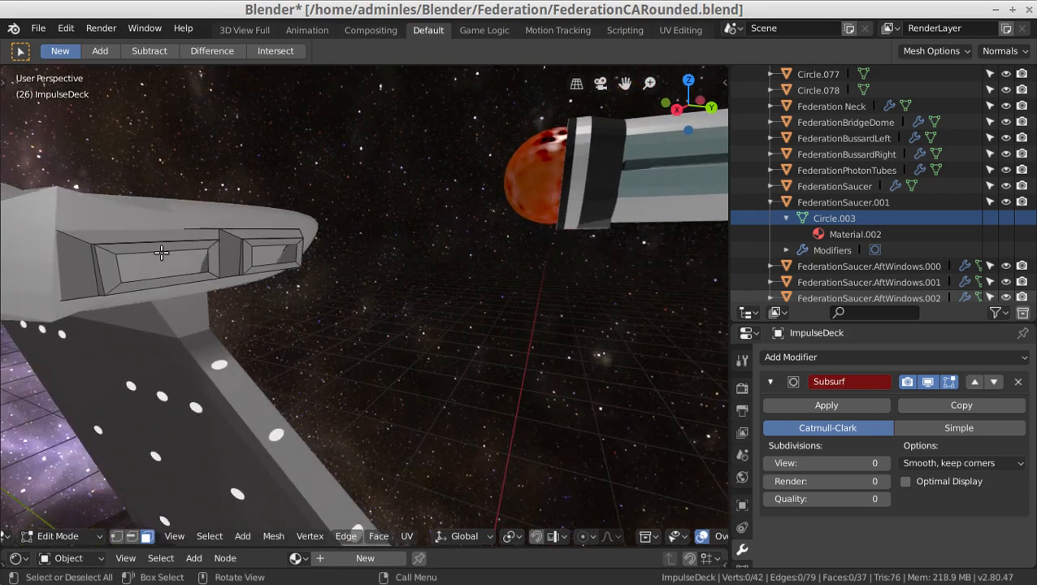
key(Tab)
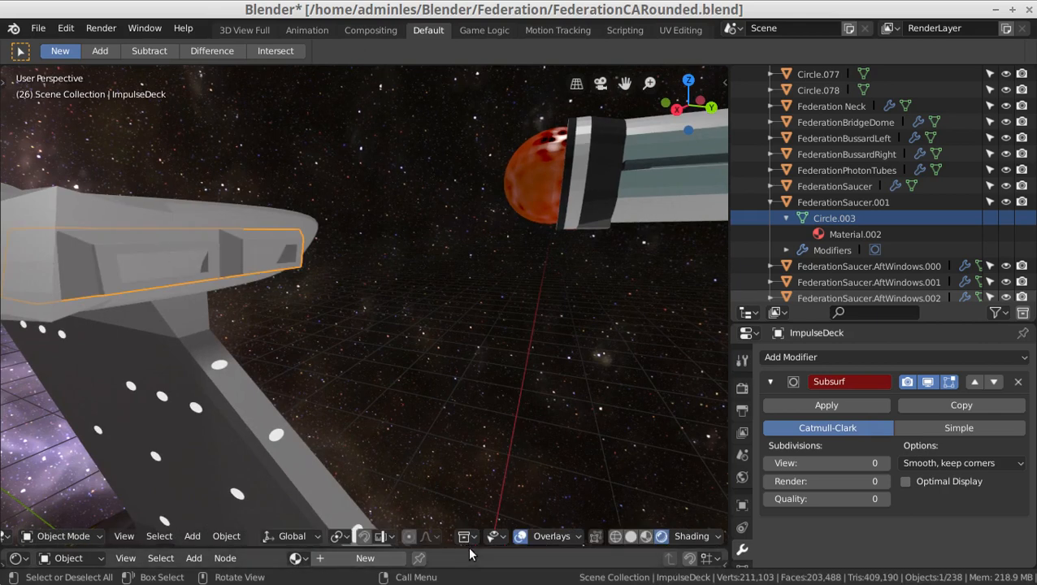
- Enlarge the shader node area and create a new material for the impulse deck
drag(465, 543, 505, 258)
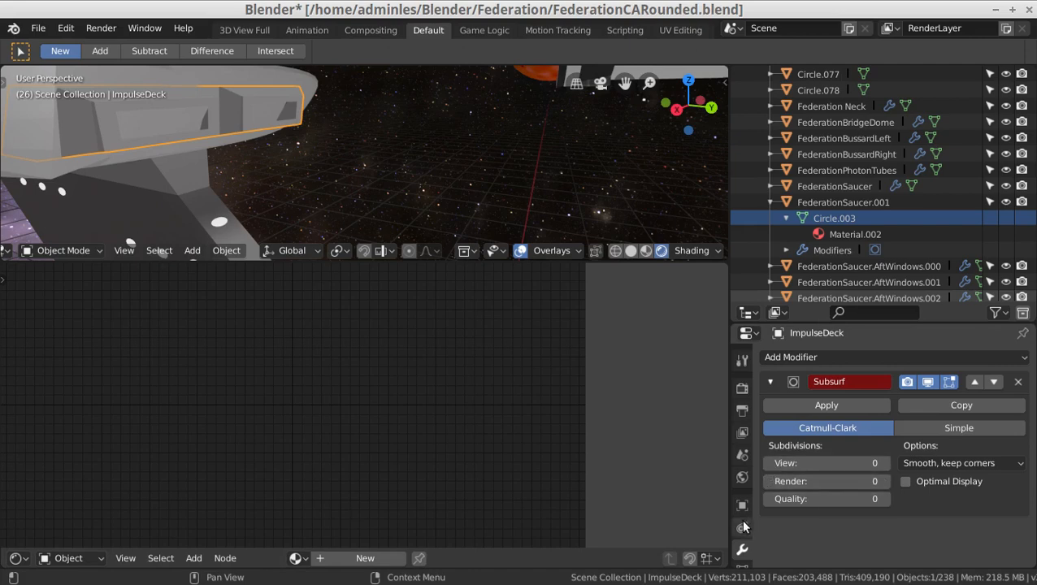
scroll(745, 532, down, 5)
click(743, 480)
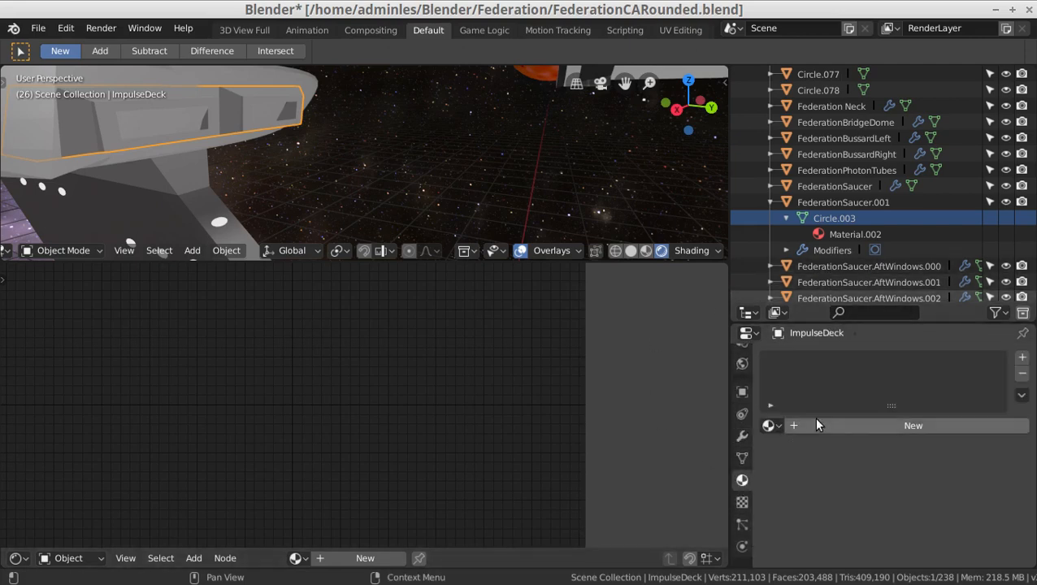
click(897, 426)
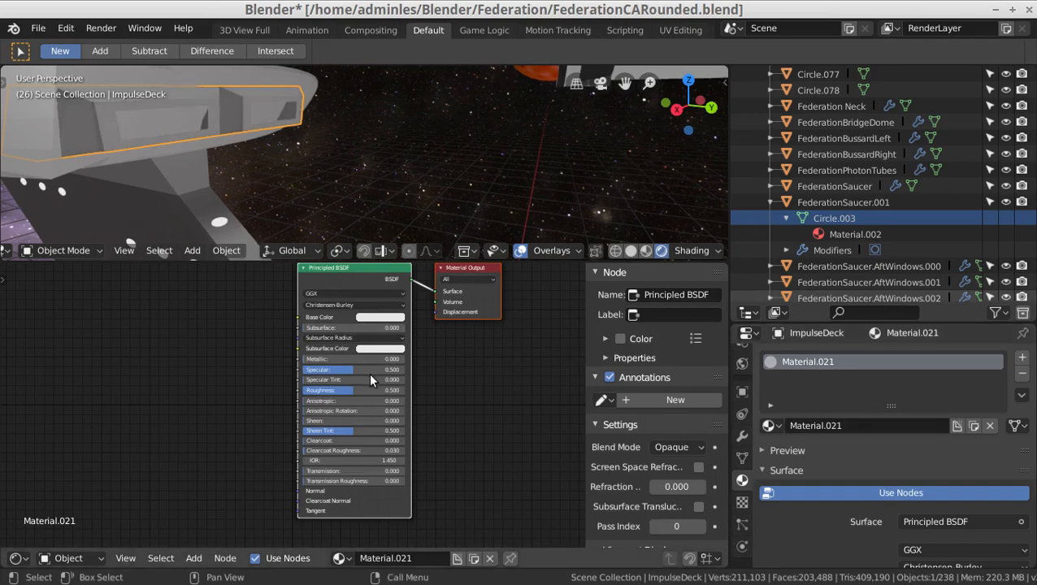
- Darken the impulse deck material's Base Color to a grey with value 0.496 and set Metallic to 5
click(402, 319)
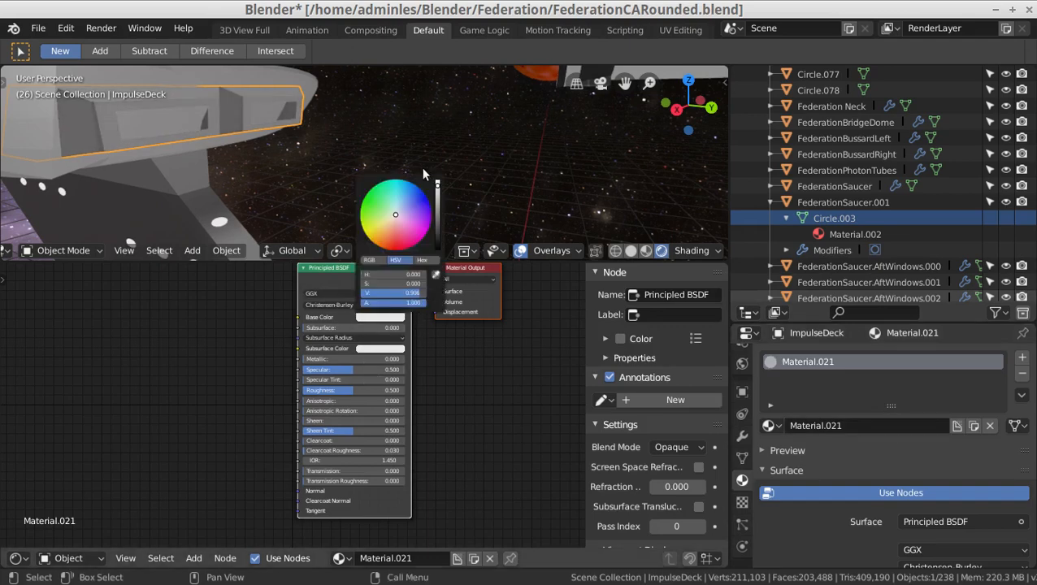
drag(438, 184, 437, 215)
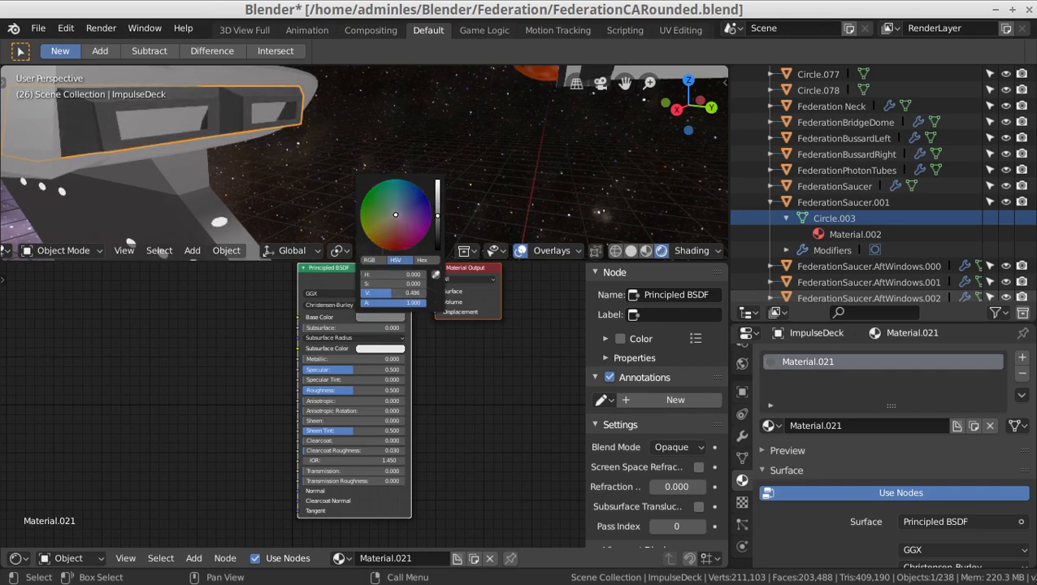
double_click(388, 358)
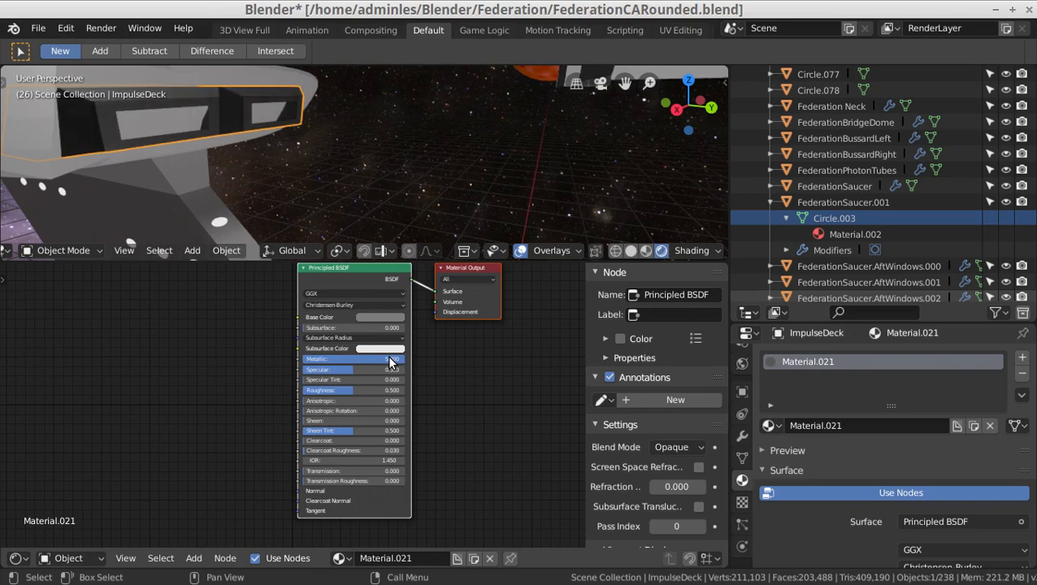
key(Return)
- Set the Principled BSDF's Sheen and Clearcoat to 2 on the impulse deck material
click(386, 421)
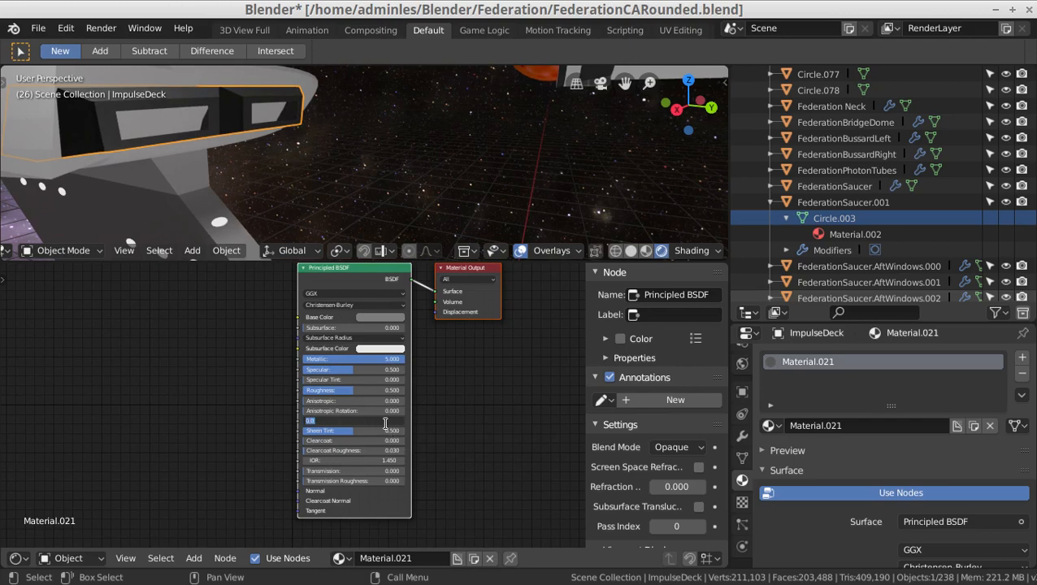
text(2)
key(Return)
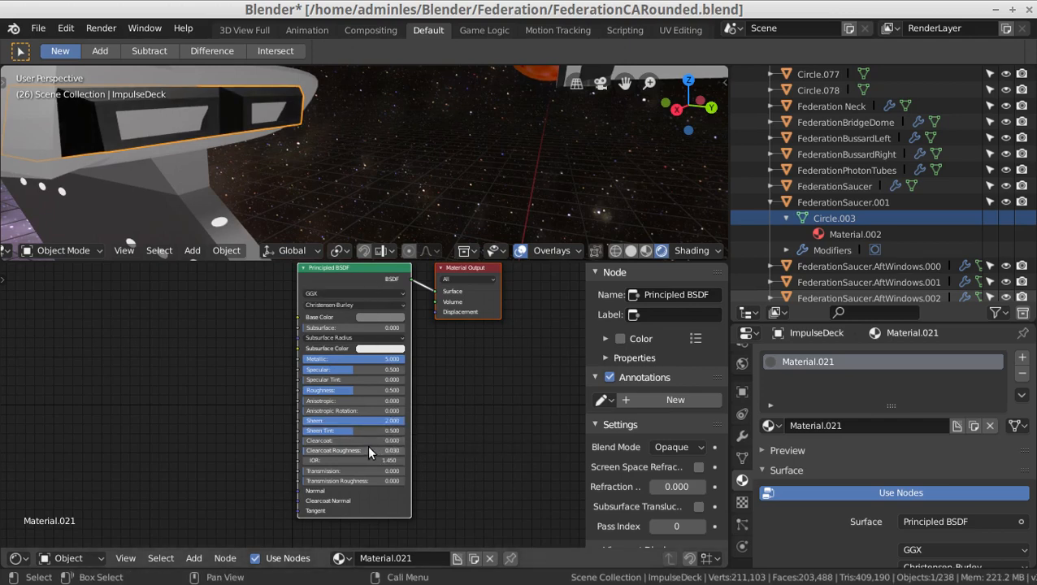
click(392, 440)
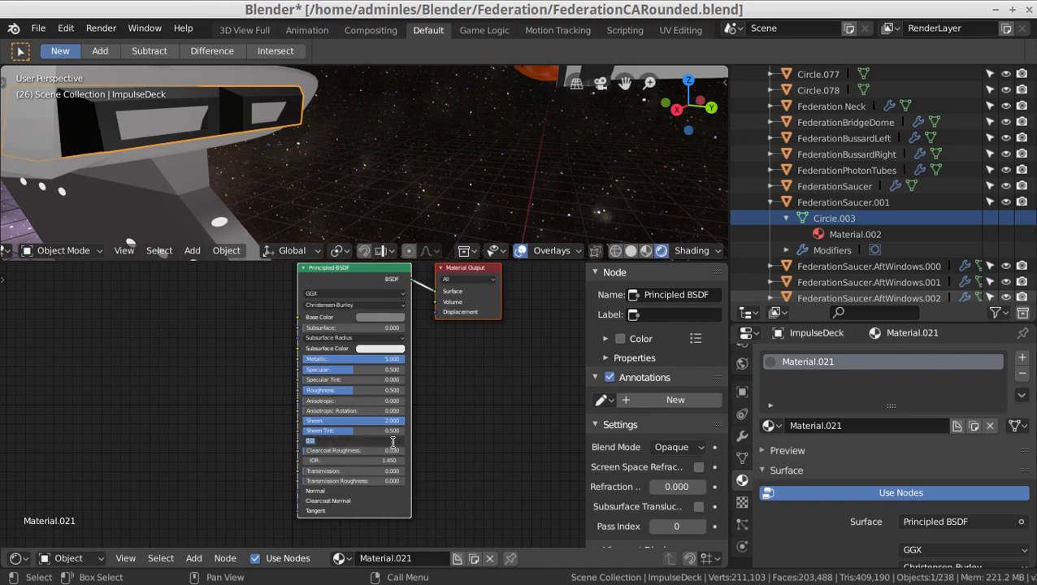
key(Return)
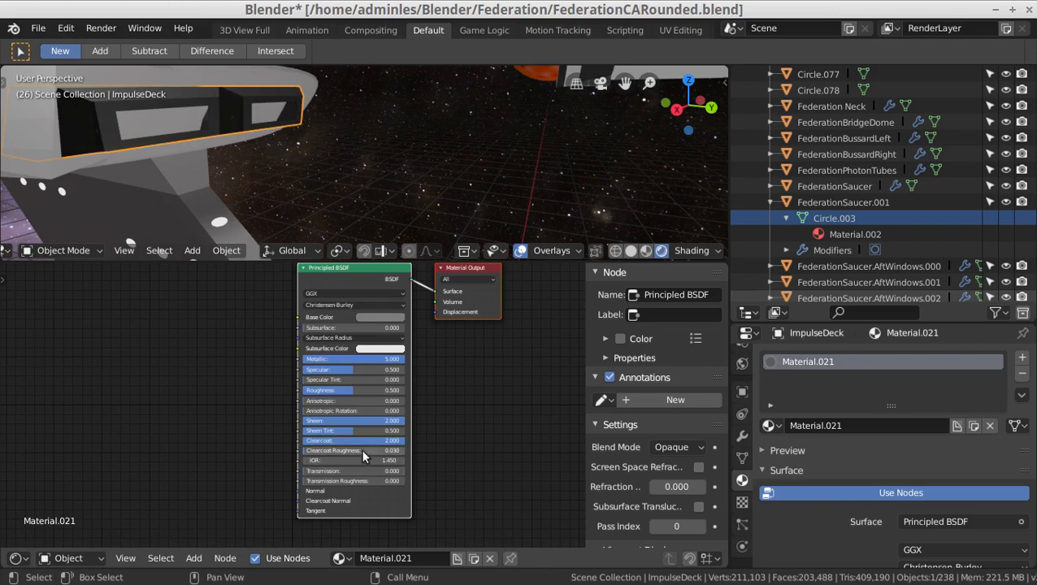
click(393, 451)
key(Return)
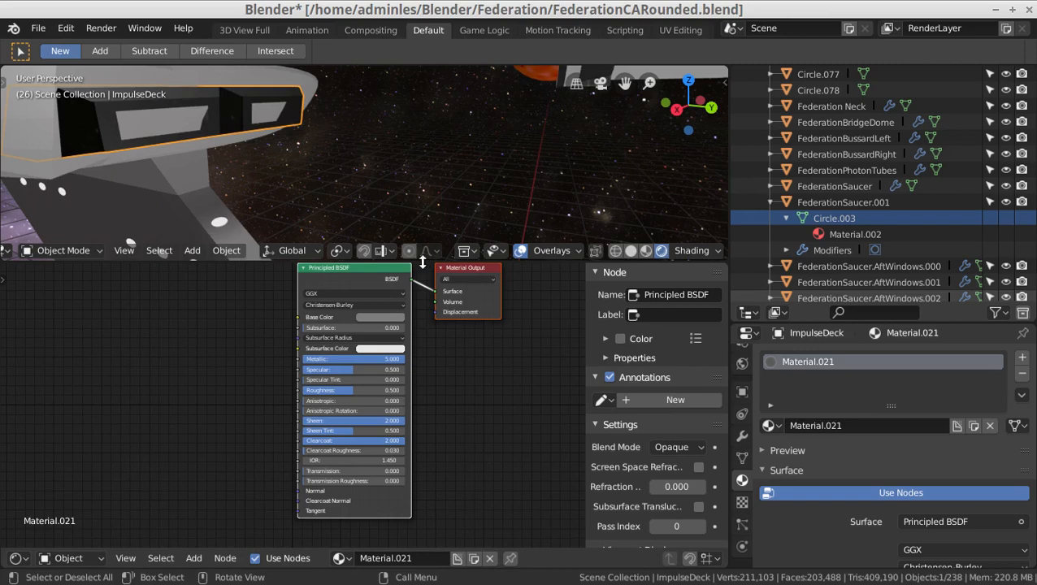
- Inspect the impulse deck's shading from several angles and examine the shader nodes of the Federation Neck's material
drag(413, 261, 382, 516)
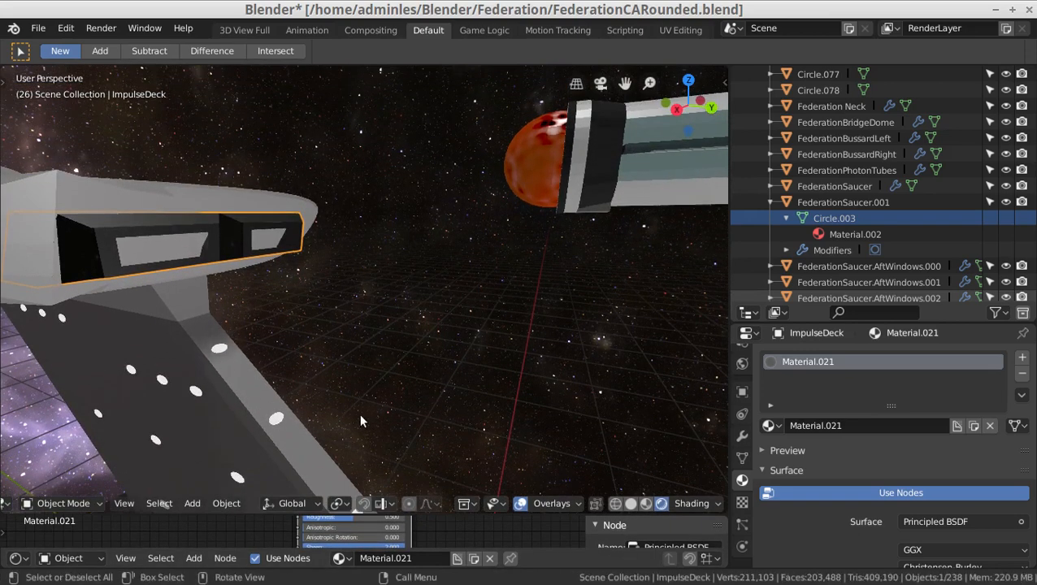
click(255, 385)
middle_drag(332, 299, 362, 301)
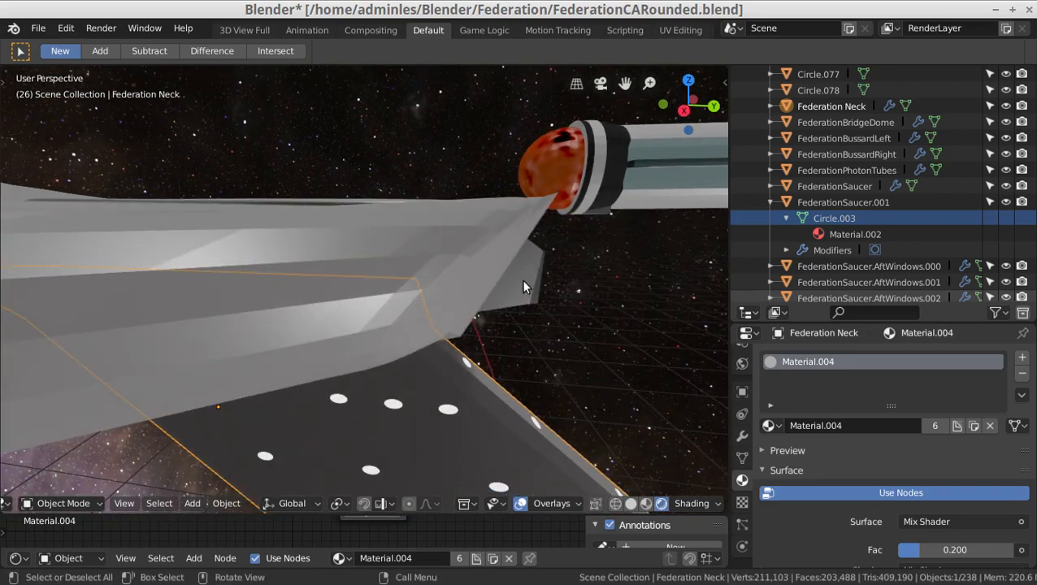
middle_drag(522, 287, 503, 346)
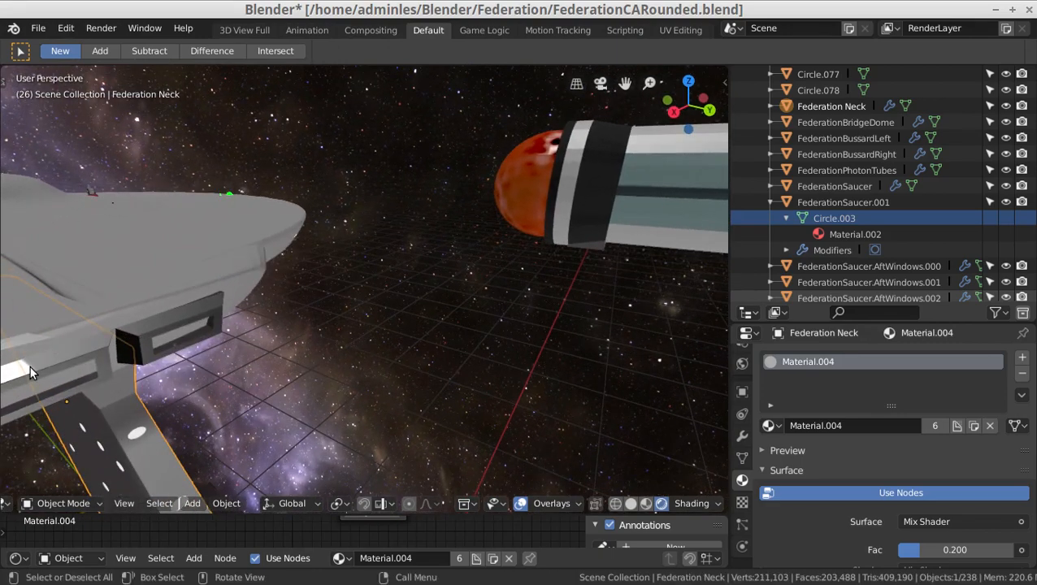
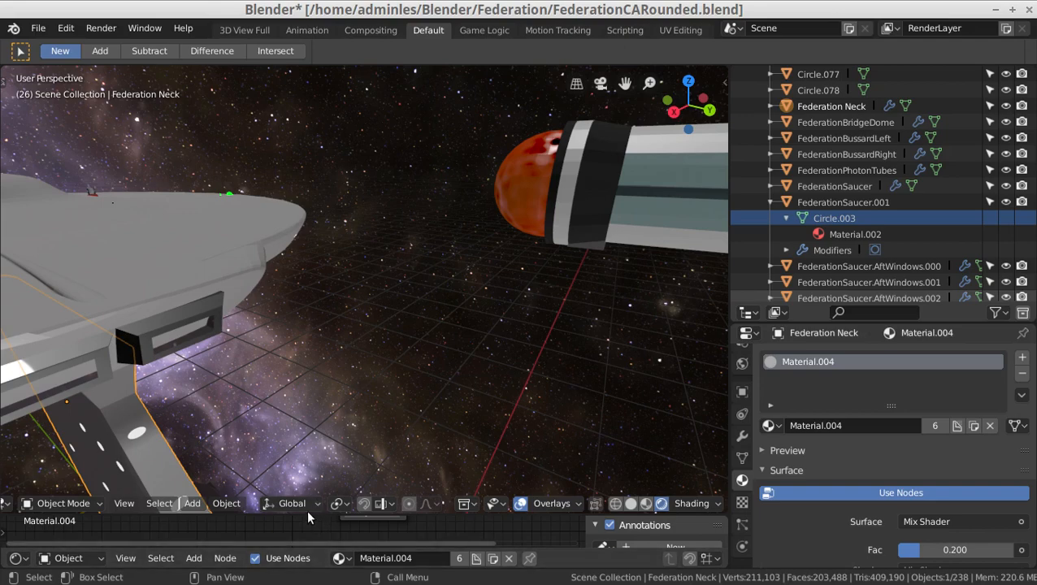
drag(314, 513, 301, 339)
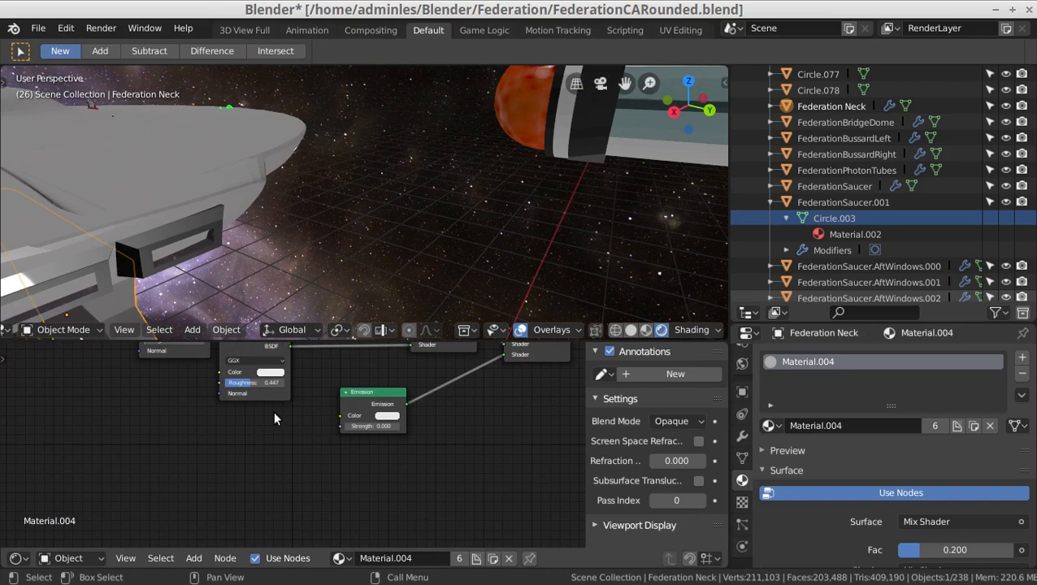
middle_drag(274, 419, 329, 469)
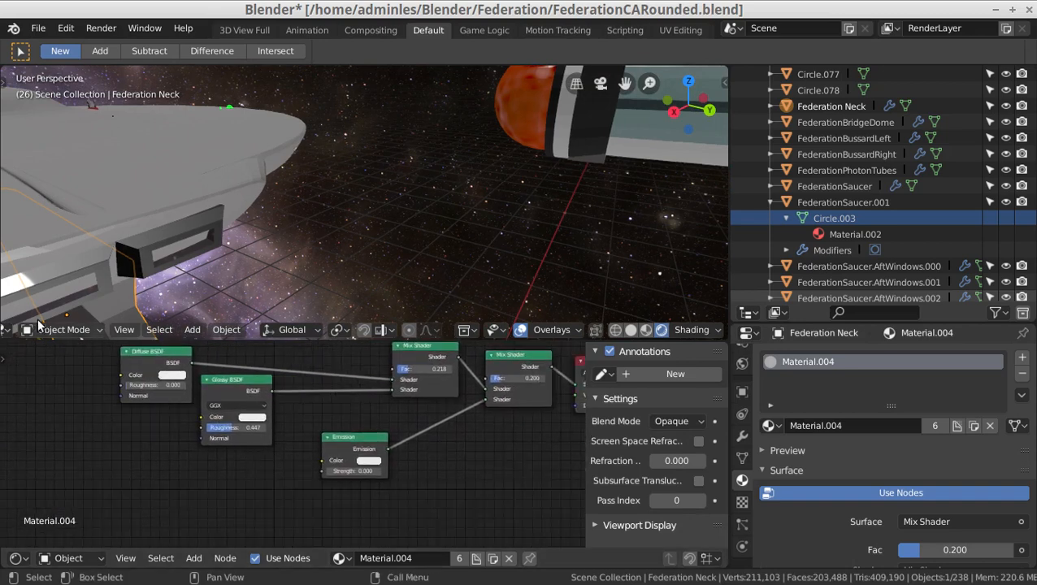
- Reselect the impulse deck and set its material's Clearcoat, Sheen and Sheen Tint to 0
click(146, 233)
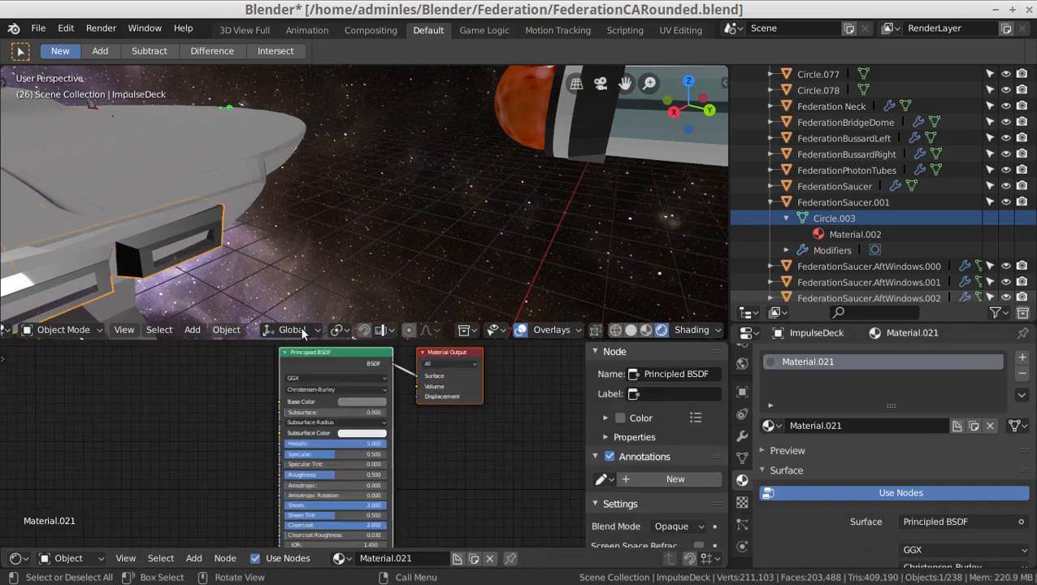
click(367, 527)
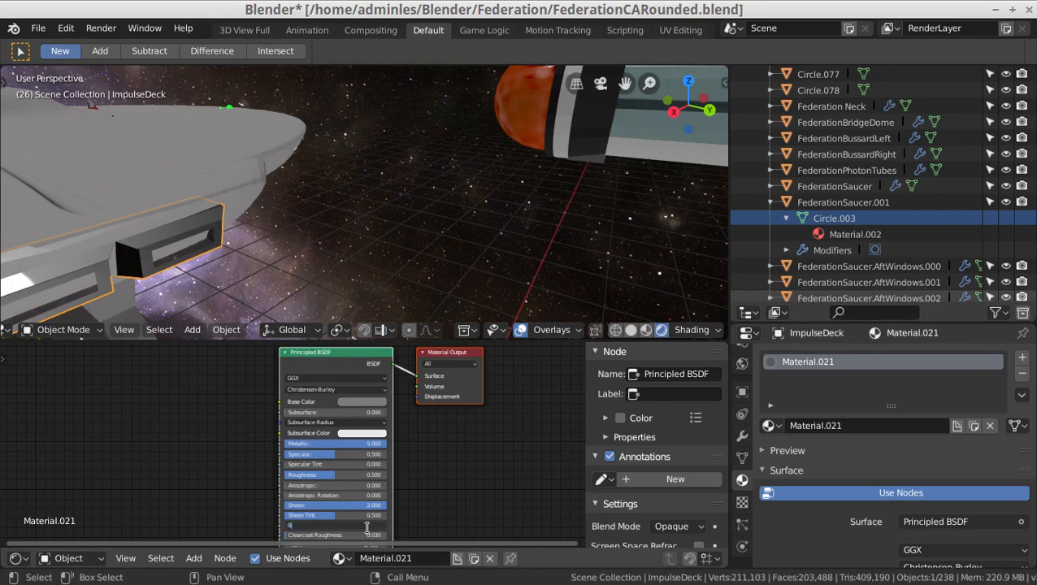
text(0)
key(Return)
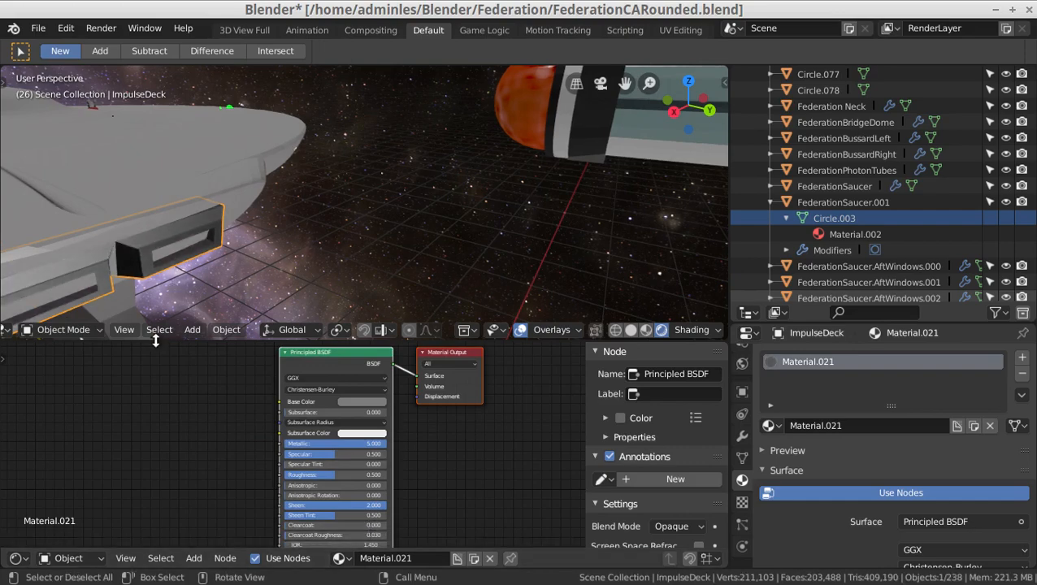
middle_drag(193, 278, 346, 273)
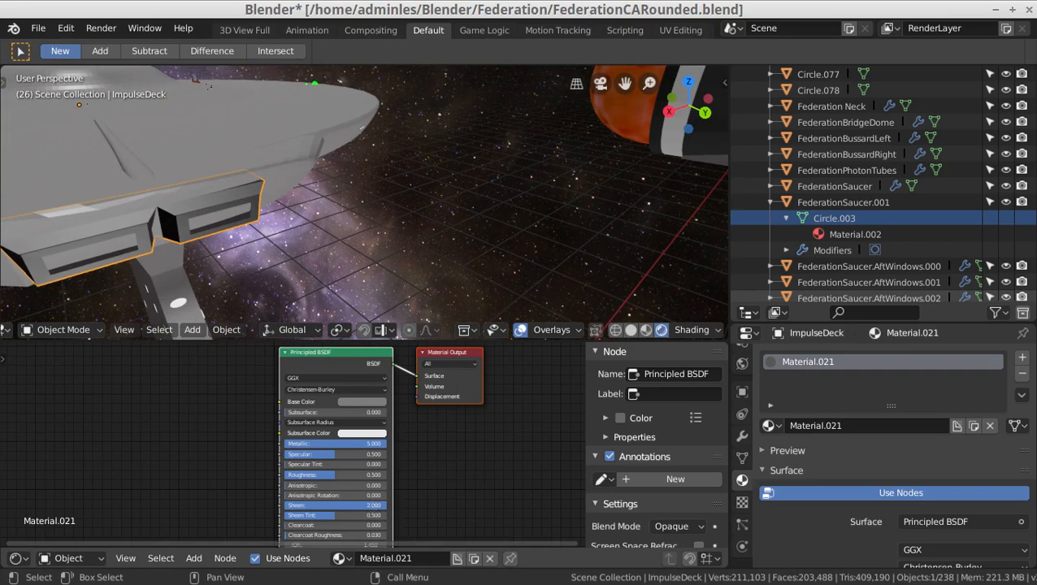
click(366, 506)
text(0)
key(Return)
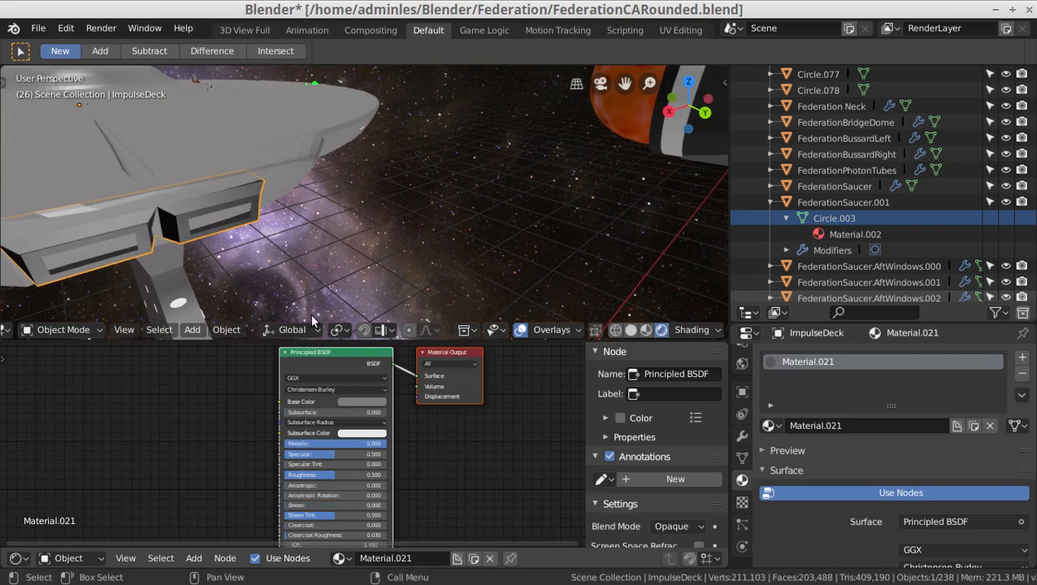
click(374, 515)
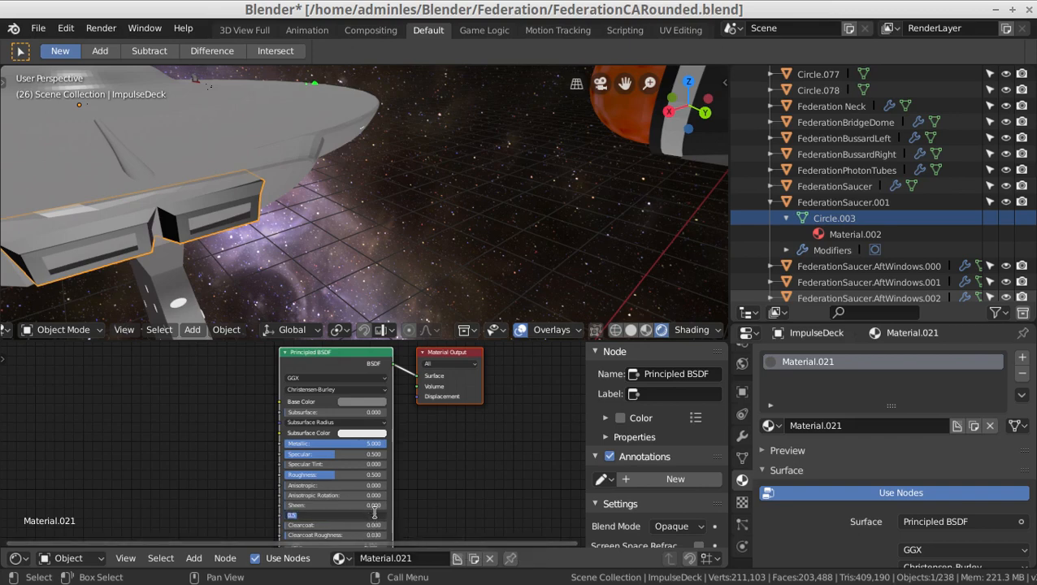
text(000)
key(Return)
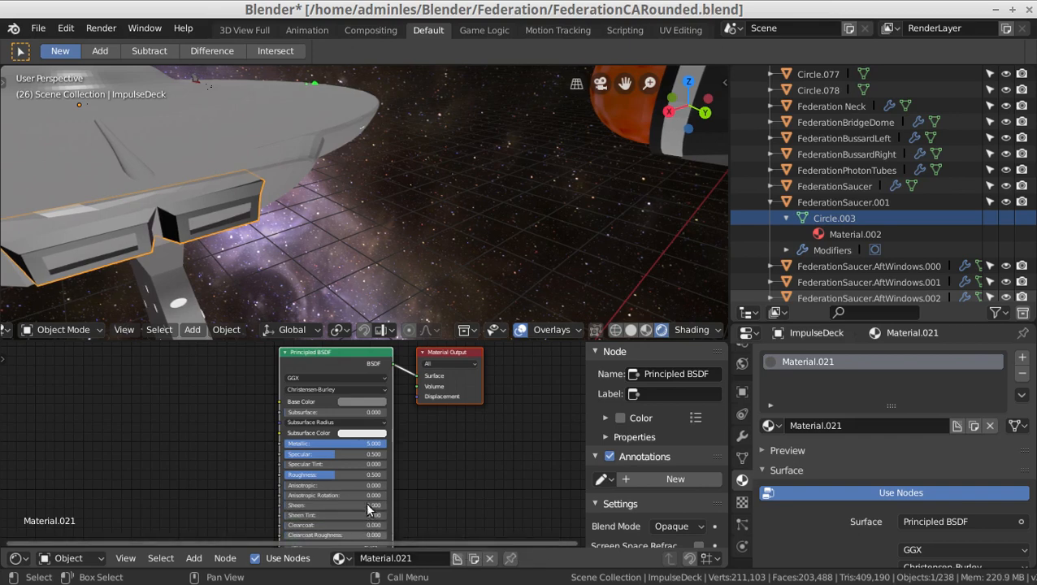
- Set the impulse deck material's Roughness and Specular to 0 and its Metallic to 1
click(368, 476)
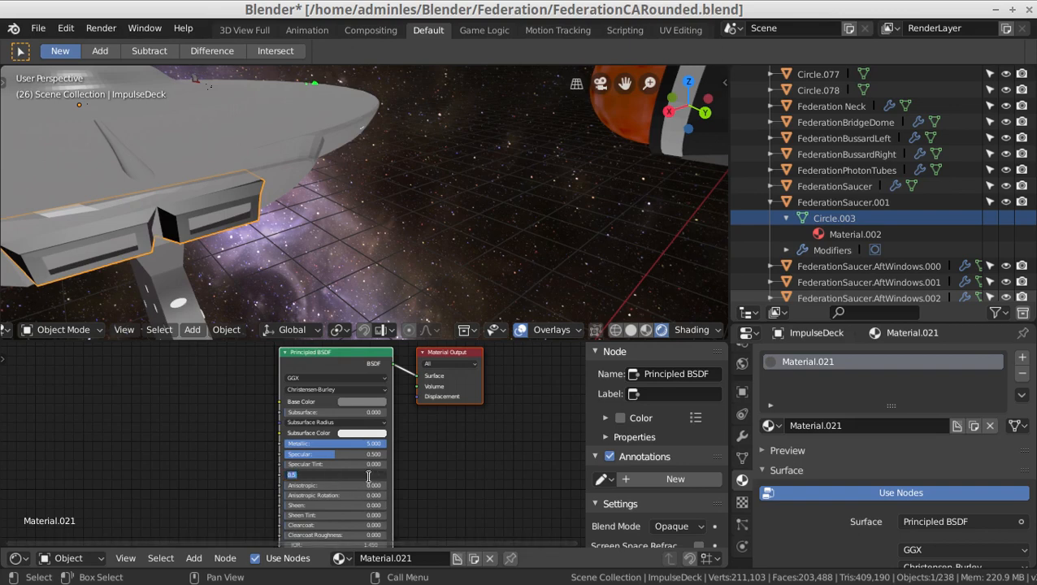
text(0)
key(Return)
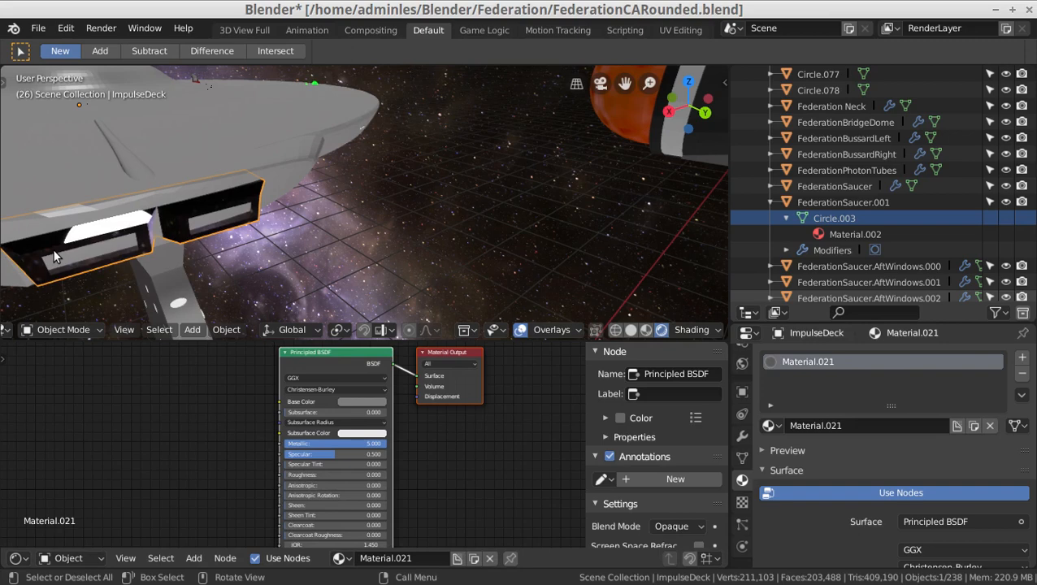
click(382, 454)
text(0)
key(Return)
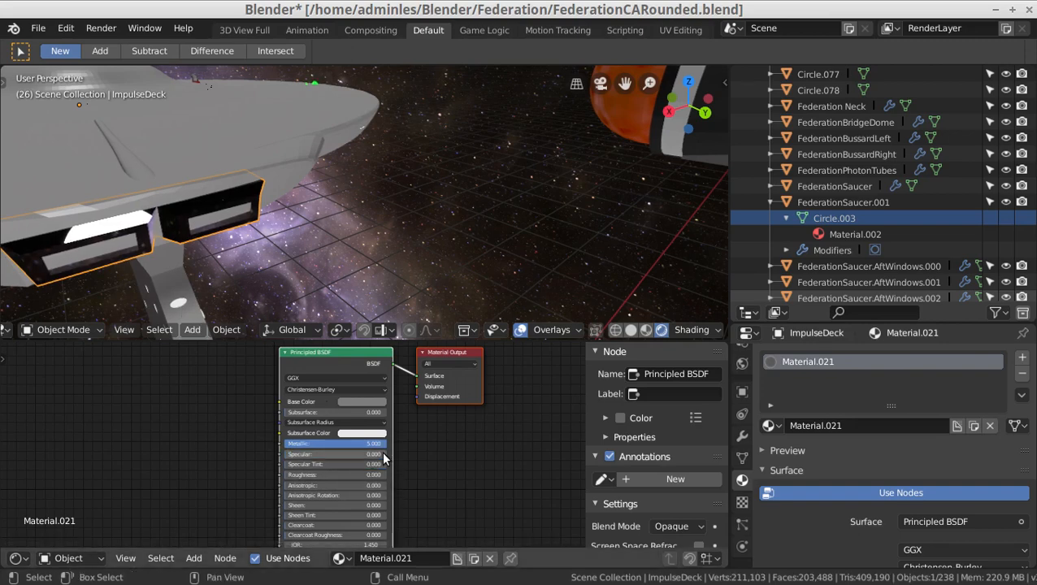
click(366, 444)
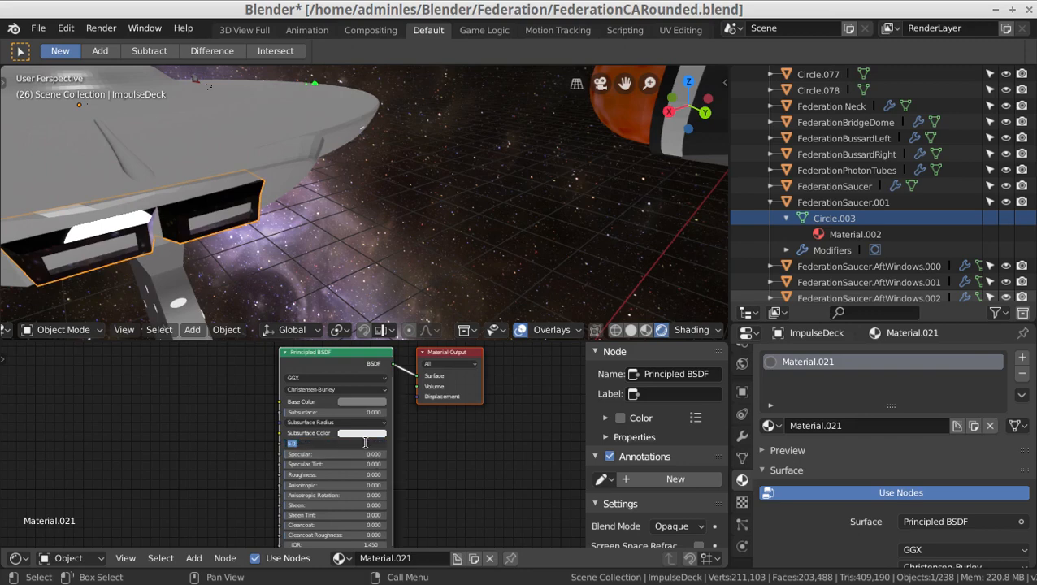
text(1)
key(Return)
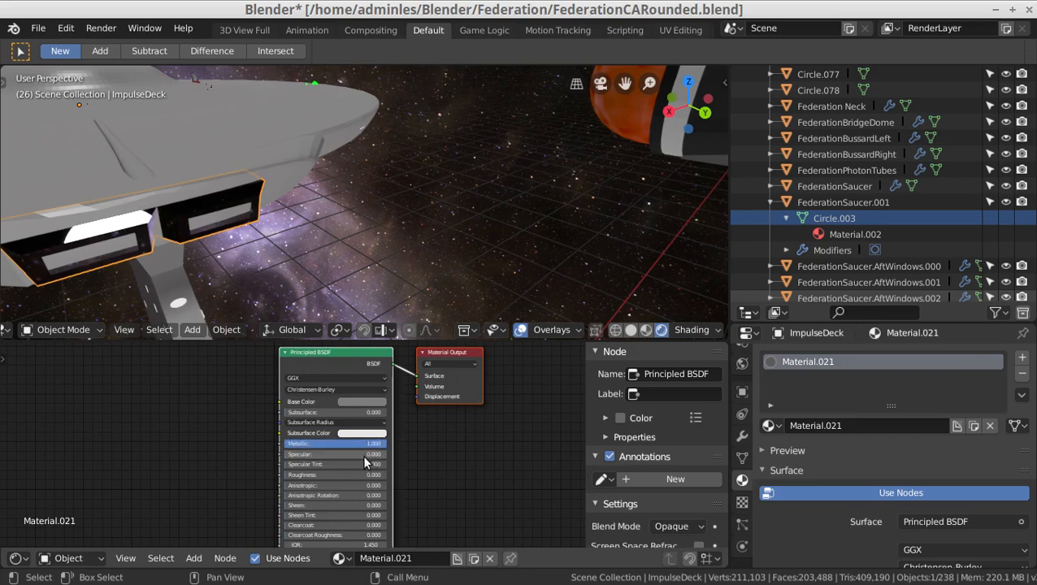
- Try Roughness values of 0.1, 0.2 and 0 on the impulse deck material
click(365, 474)
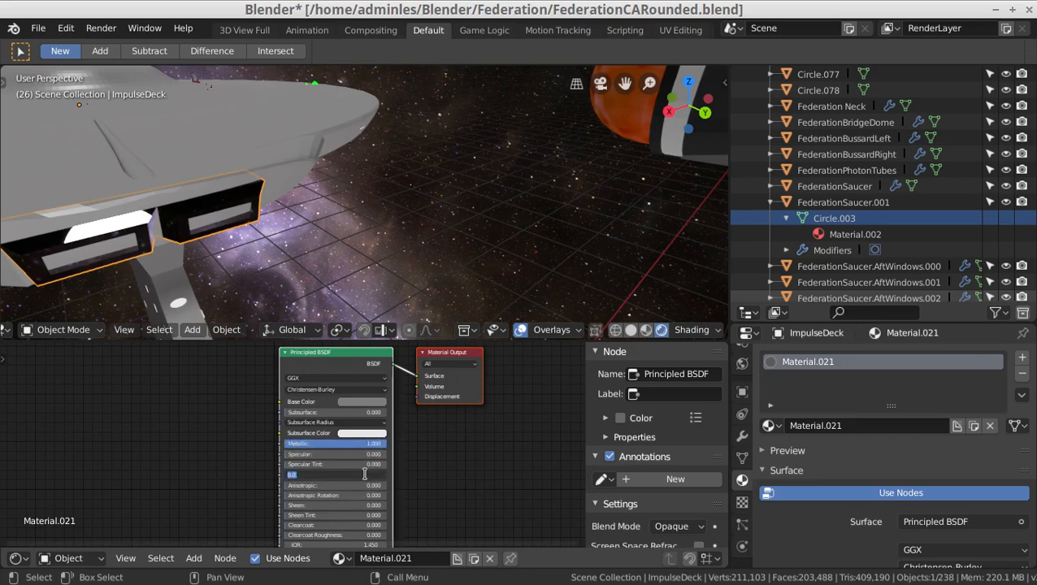
text(0.1)
key(Return)
click(365, 474)
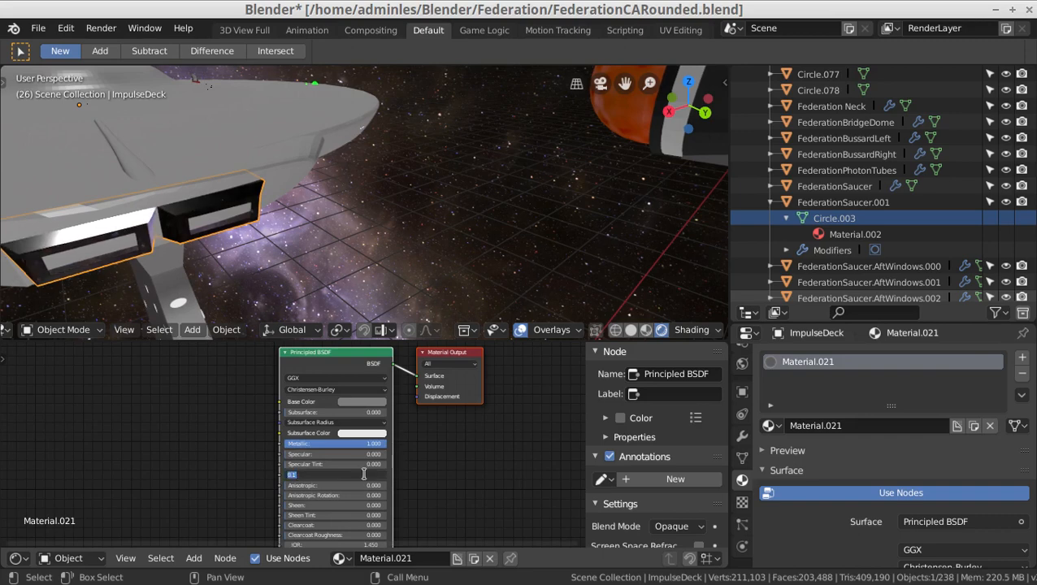
text(0.2)
key(Return)
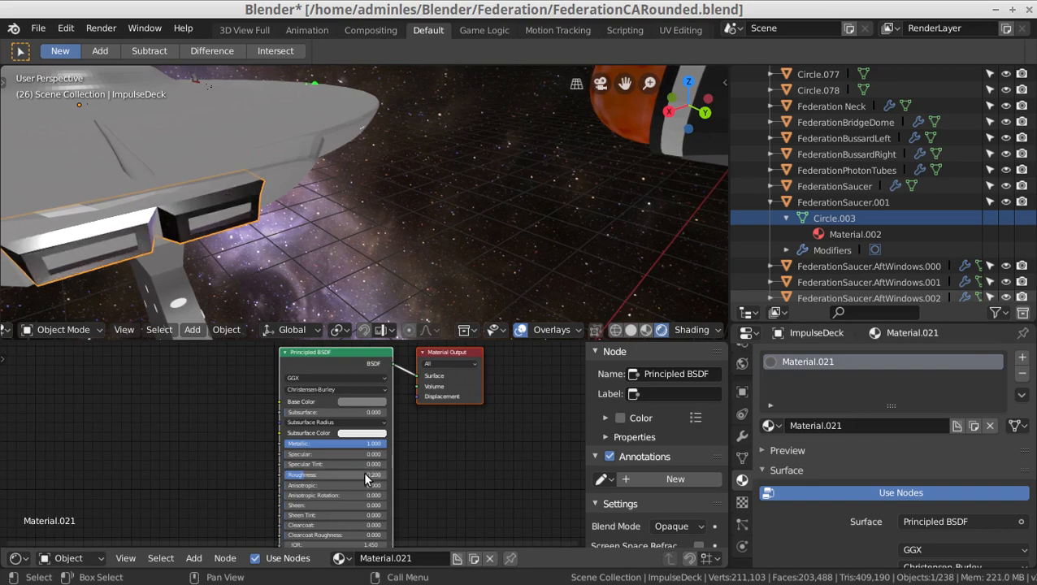
click(365, 475)
text(0)
key(Return)
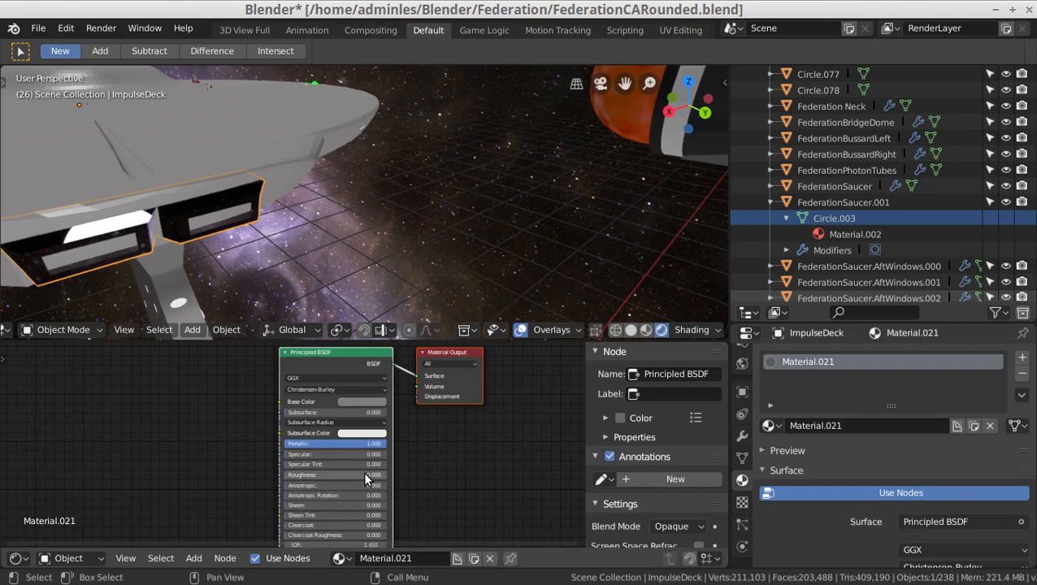
- Set the impulse deck material's Roughness to 3 and check its shading from below
click(364, 474)
text(0.6)
key(Return)
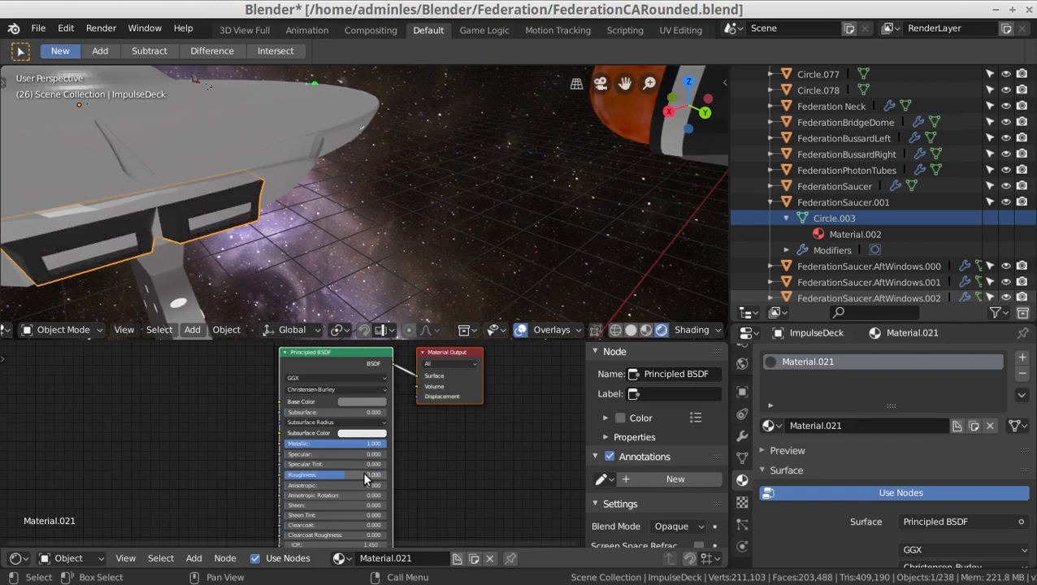
click(365, 475)
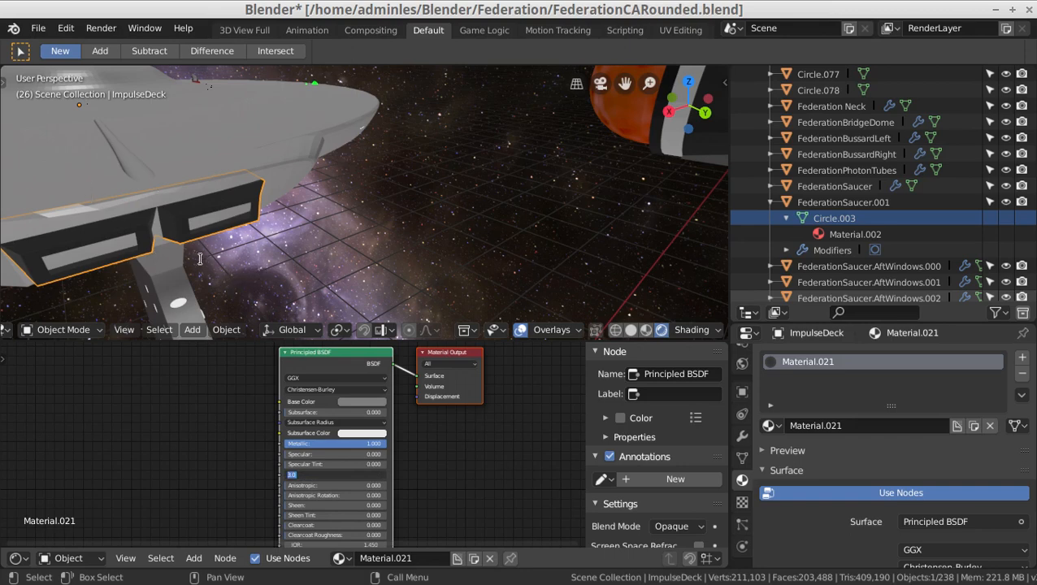
text(3)
key(Return)
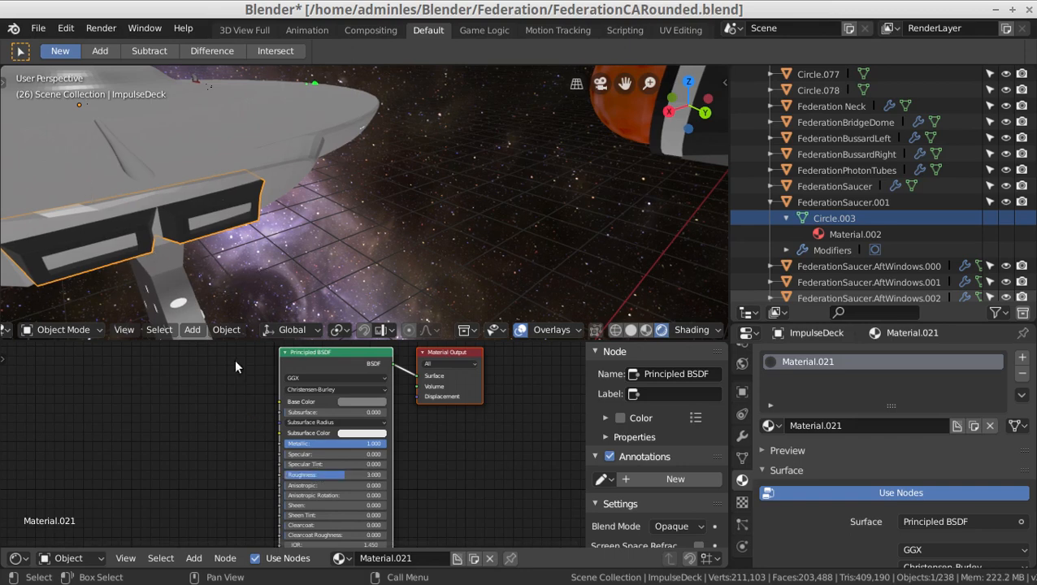
middle_drag(246, 268, 242, 244)
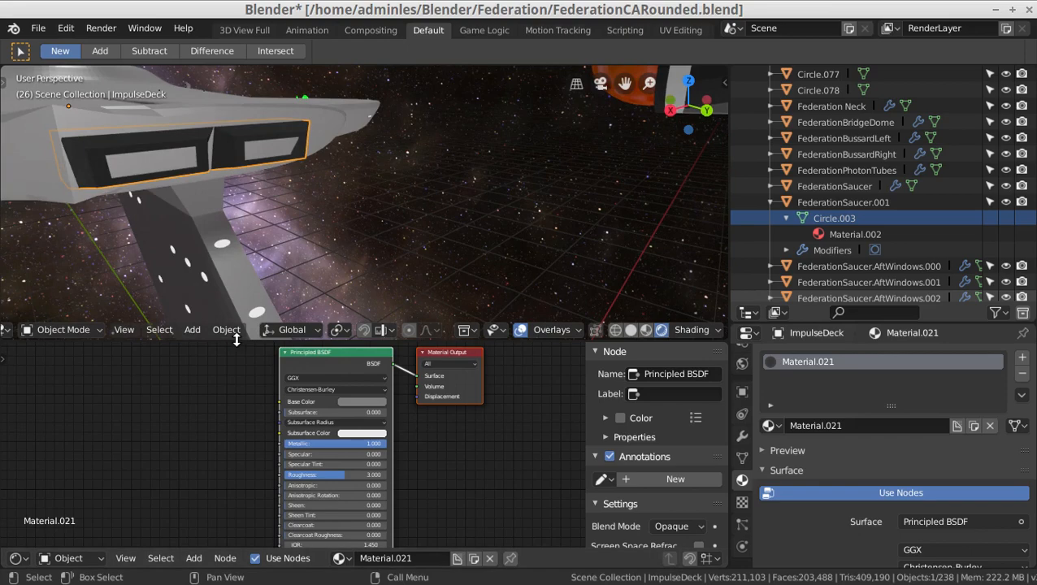
- Delete the Emission node from the Federation Neck's material
drag(235, 341, 276, 351)
click(235, 271)
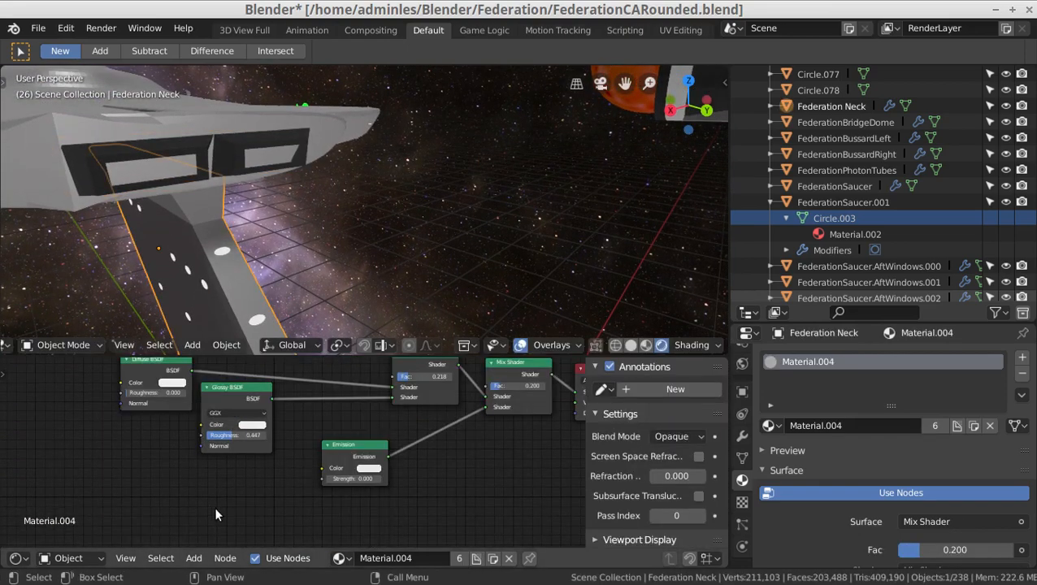
middle_drag(497, 426, 428, 454)
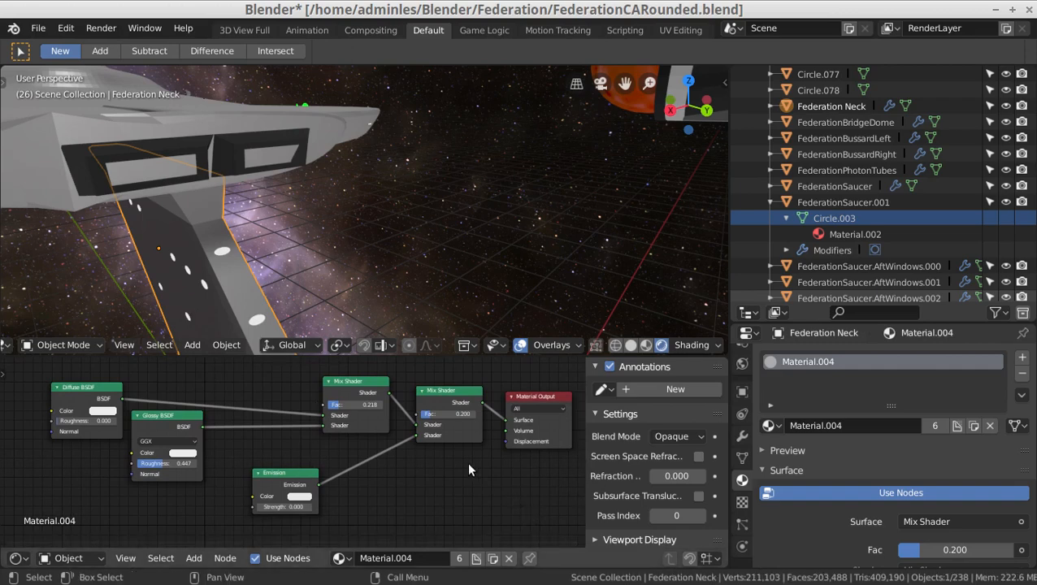
click(303, 482)
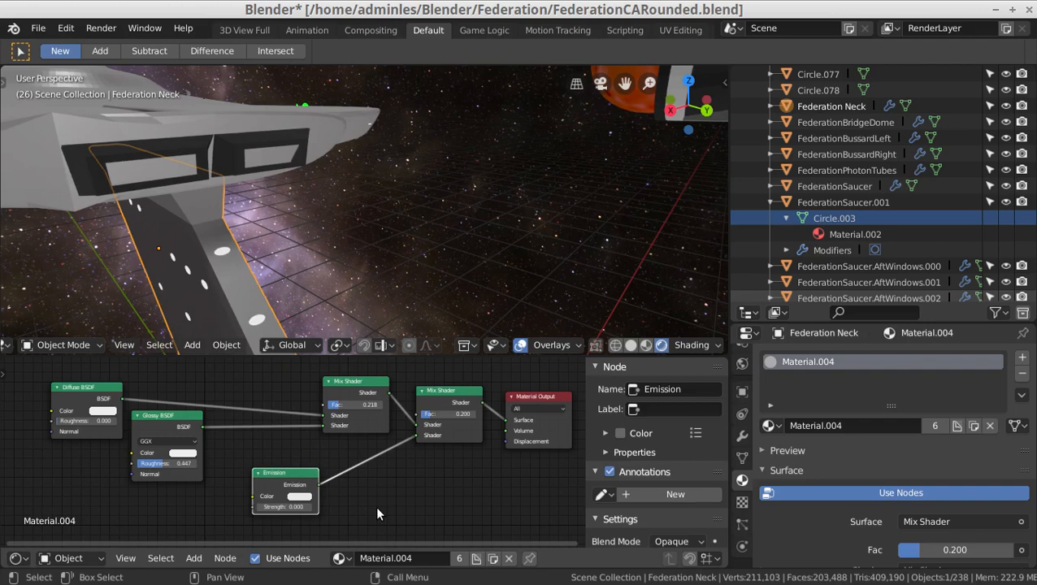
key(x)
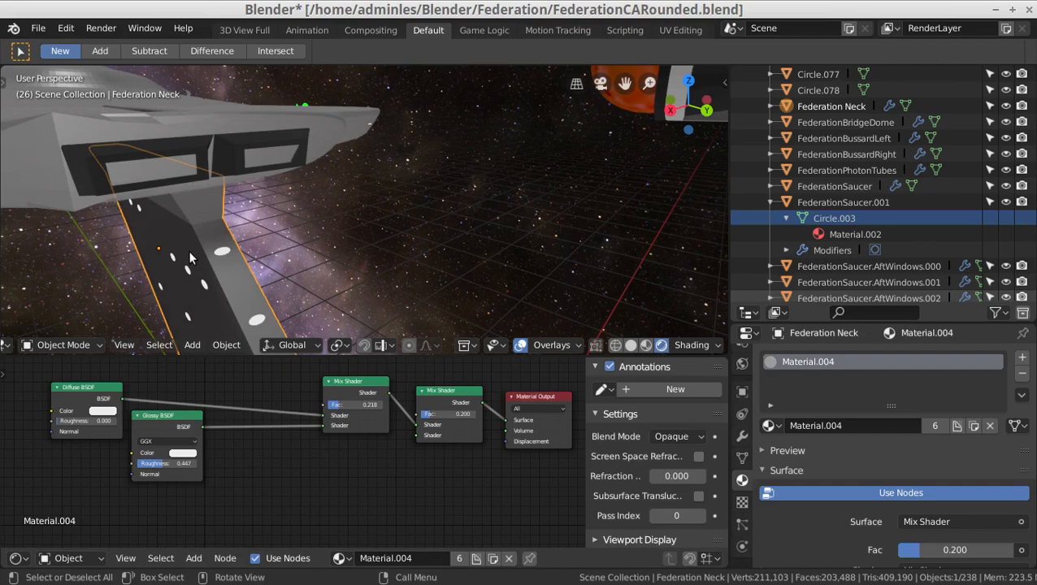
- Open the impulse deck's mesh for editing and show the viewport in solid shading
scroll(189, 258, down, 2)
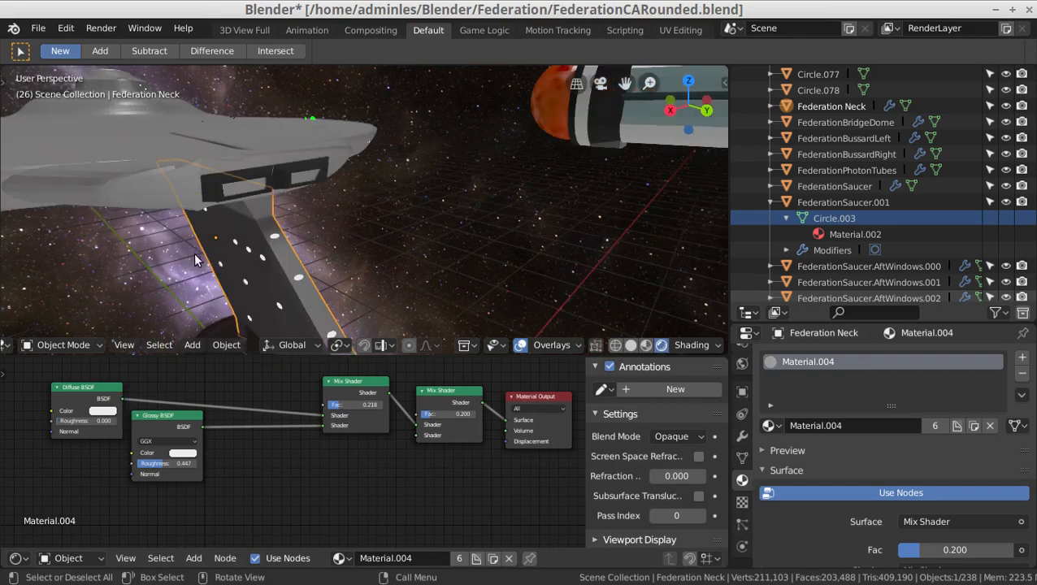
click(227, 187)
scroll(317, 286, up, 2)
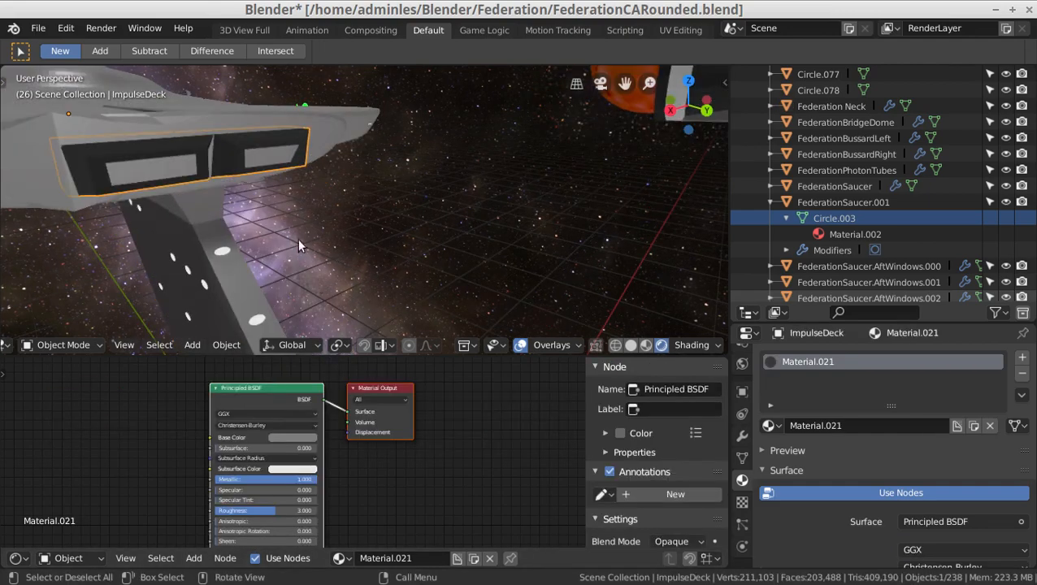
key(Tab)
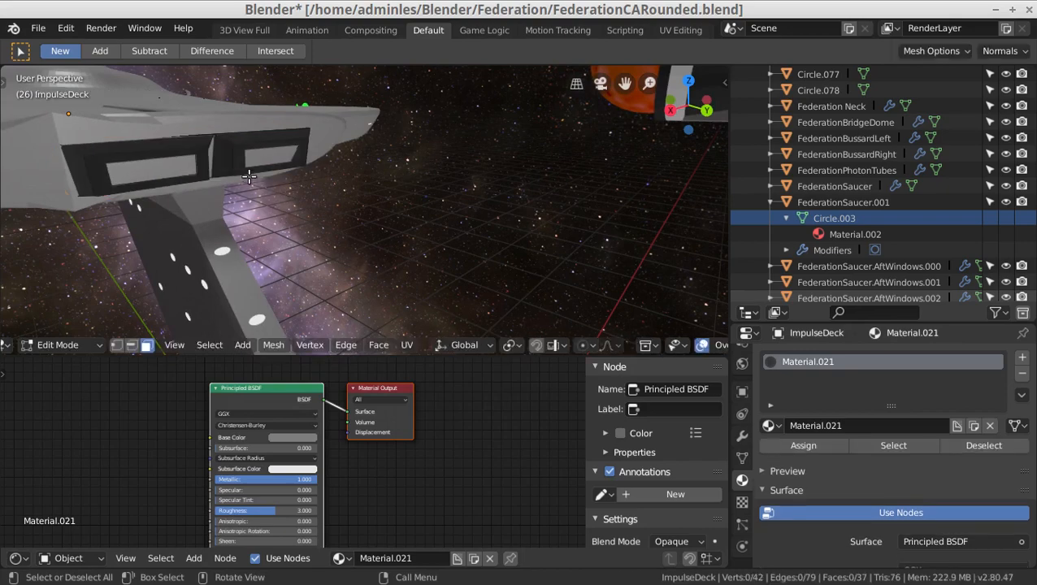
key(Tab)
key(Tab)
middle_drag(228, 176, 249, 188)
scroll(251, 189, up, 2)
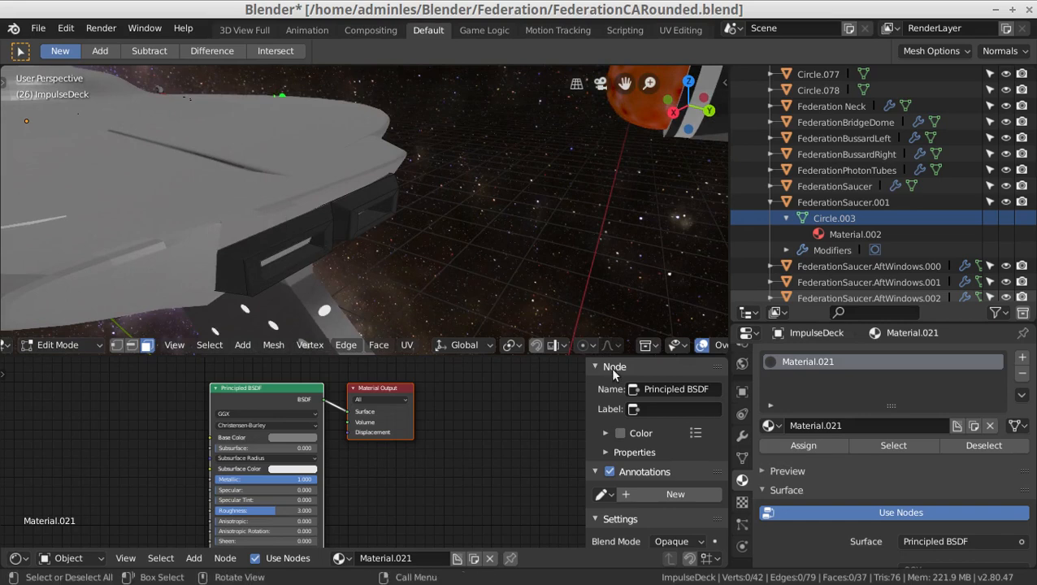
scroll(531, 326, up, 1)
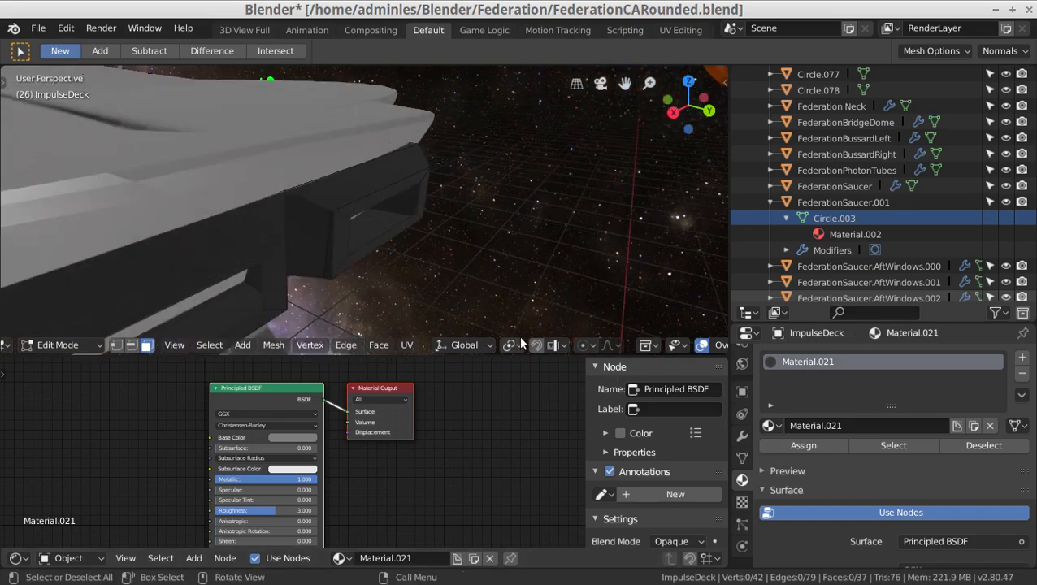
scroll(520, 344, down, 3)
scroll(528, 344, down, 2)
click(631, 345)
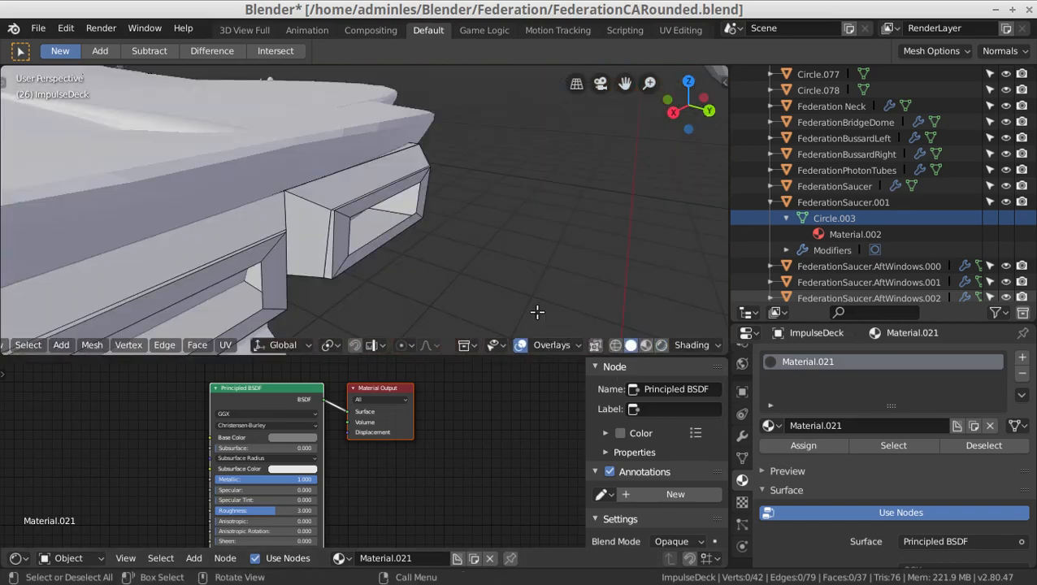
middle_drag(320, 274, 322, 284)
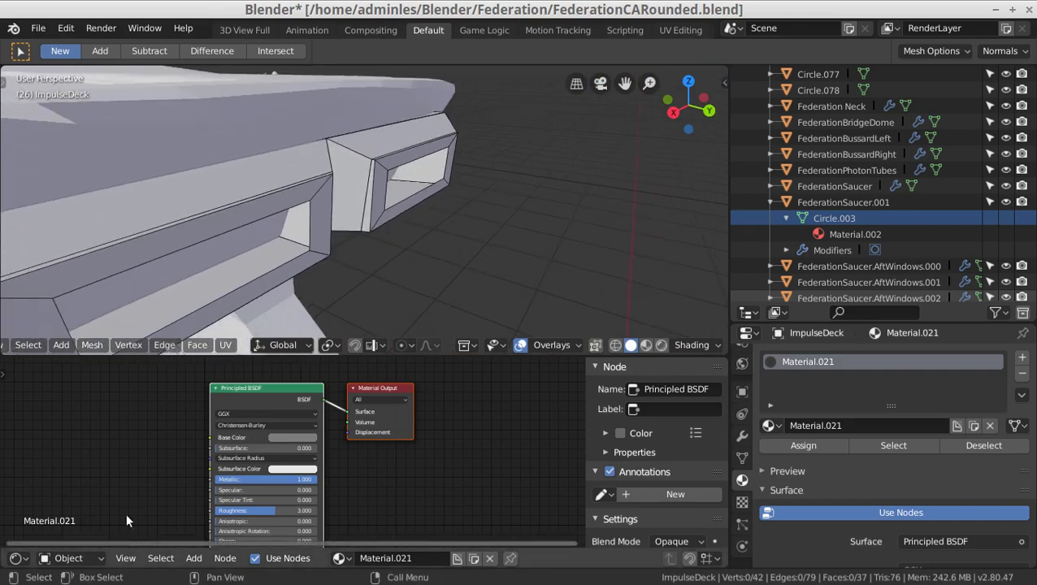
- Enlarge the 3D viewport by shrinking the node editor and the outliner and properties areas
drag(154, 356, 146, 538)
mouse_move(130, 535)
middle_down()
mouse_move(260, 535)
mouse_move(122, 535)
middle_up()
drag(729, 406, 1012, 394)
scroll(551, 301, down, 4)
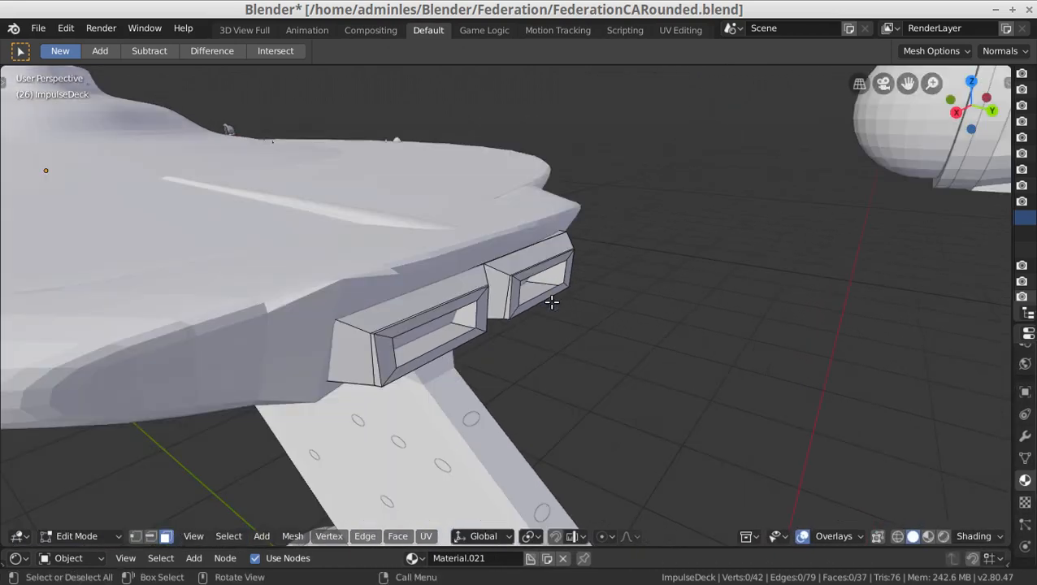
- Extrude the inner edge loops of both impulse deck openings inward along the Y axis and fill each with a face
click(151, 536)
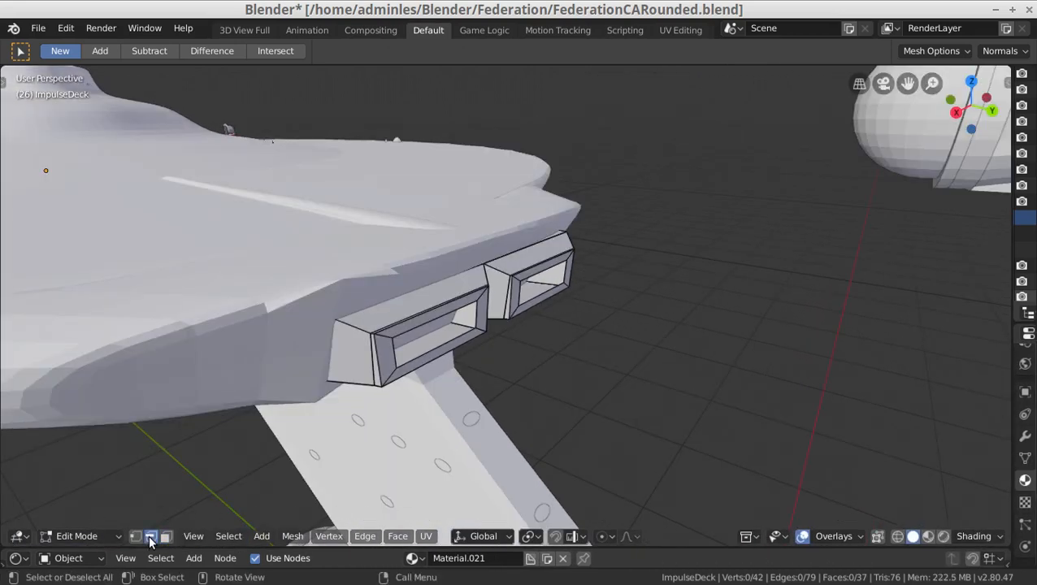
alt+click(443, 340)
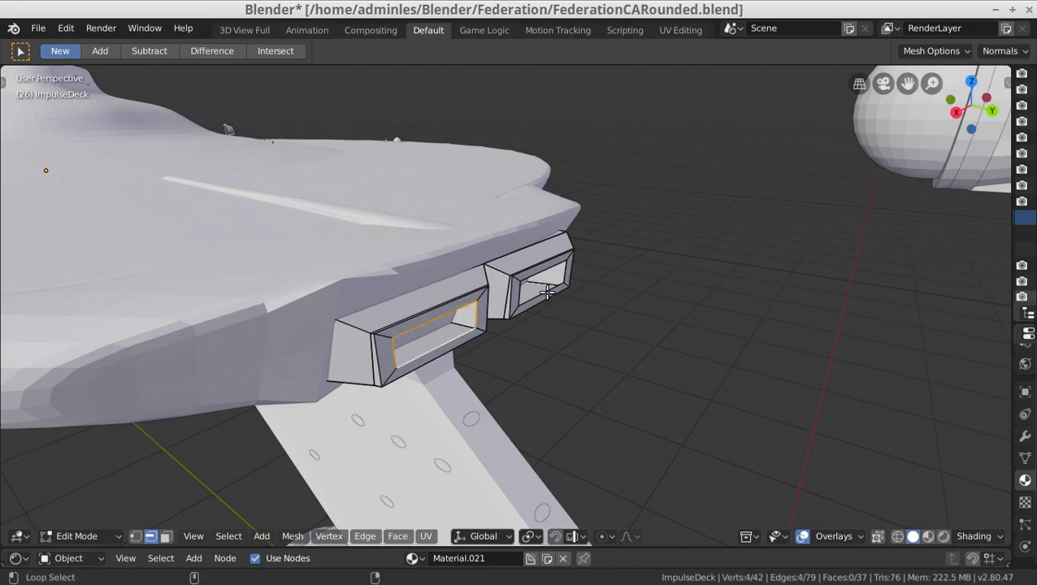
alt+shift+click(550, 294)
key(e)
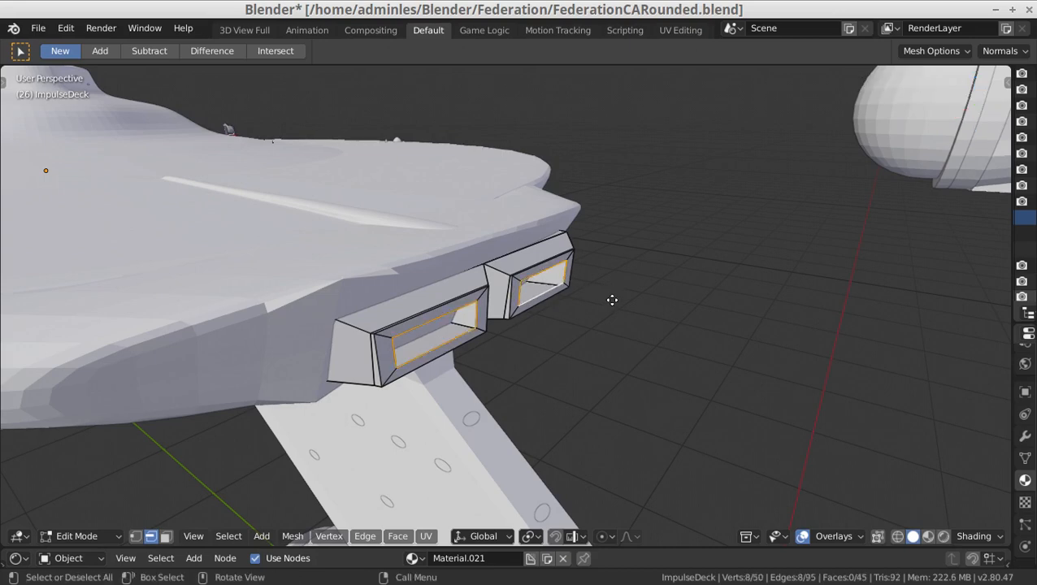
key(y)
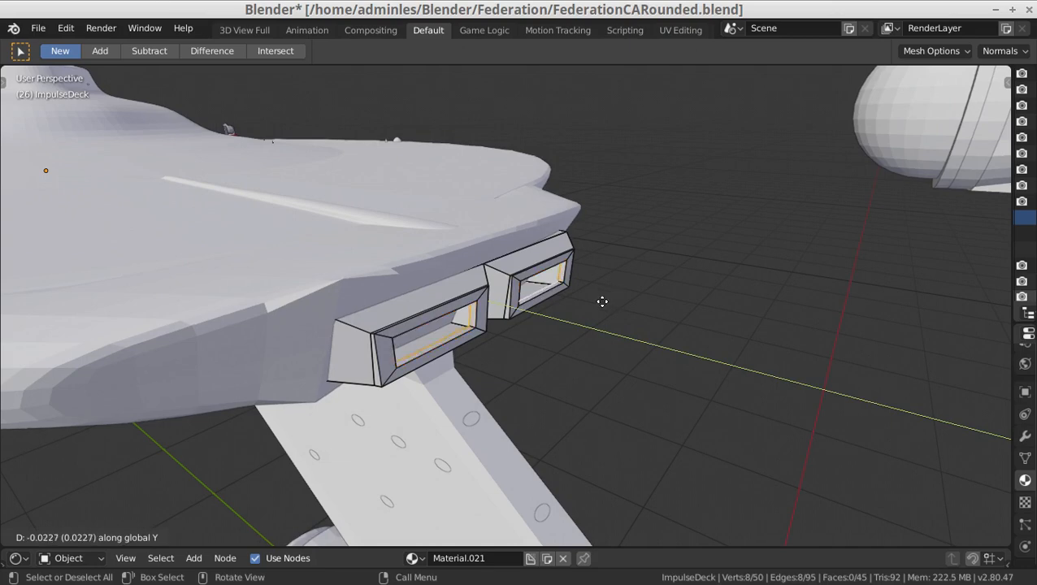
click(593, 302)
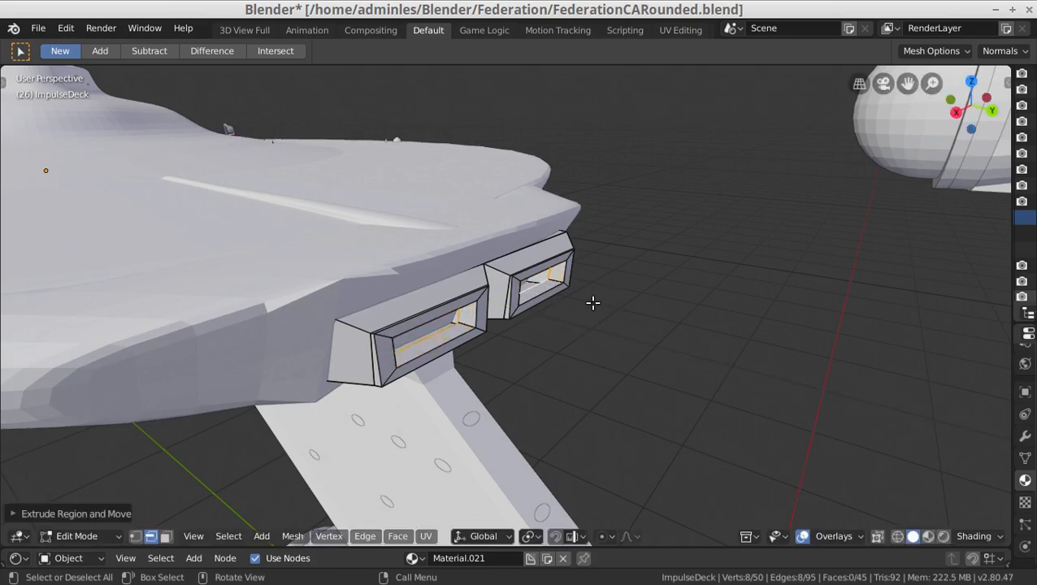
key(f)
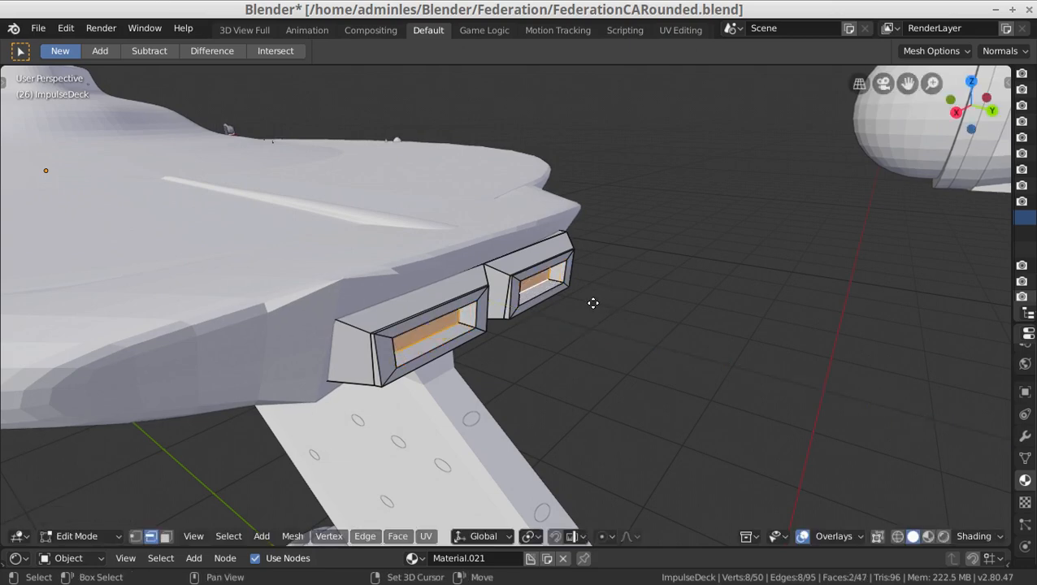
- Duplicate the two new faces in place, separate the copies into their own object and return to Object Mode
key(shift+d)
right_click(593, 303)
key(p)
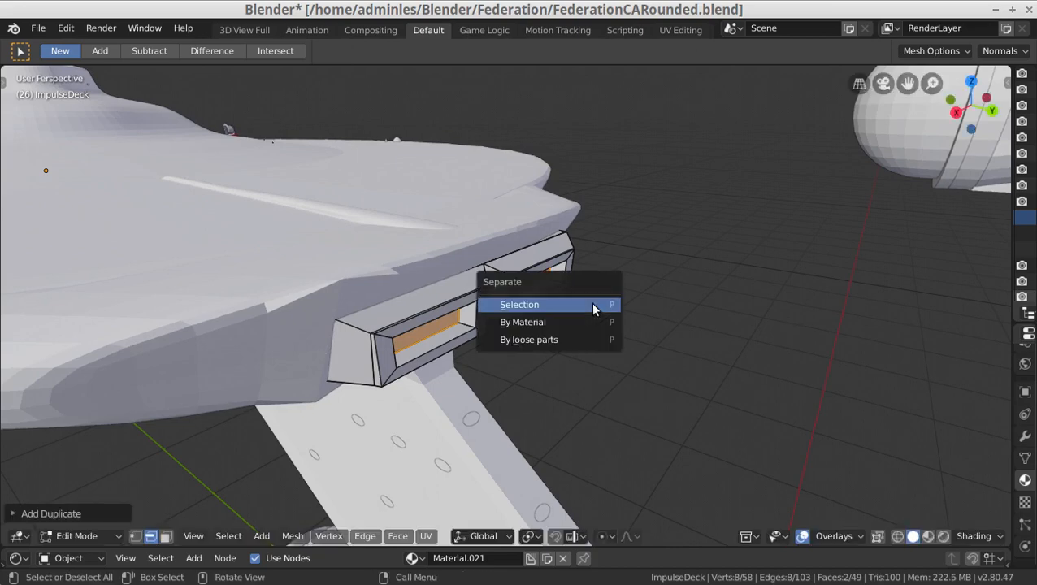
click(593, 303)
middle_drag(593, 303, 495, 304)
key(Tab)
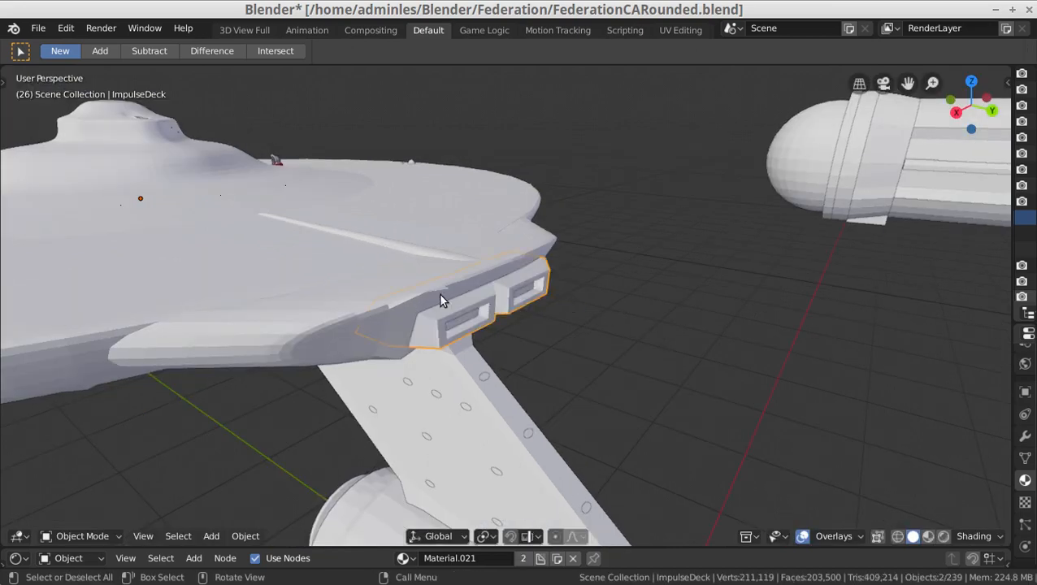
- Select the separated exhaust panels and move them outward about 0.05 along the global Y axis
click(469, 323)
click(468, 321)
click(468, 320)
click(467, 319)
click(468, 324)
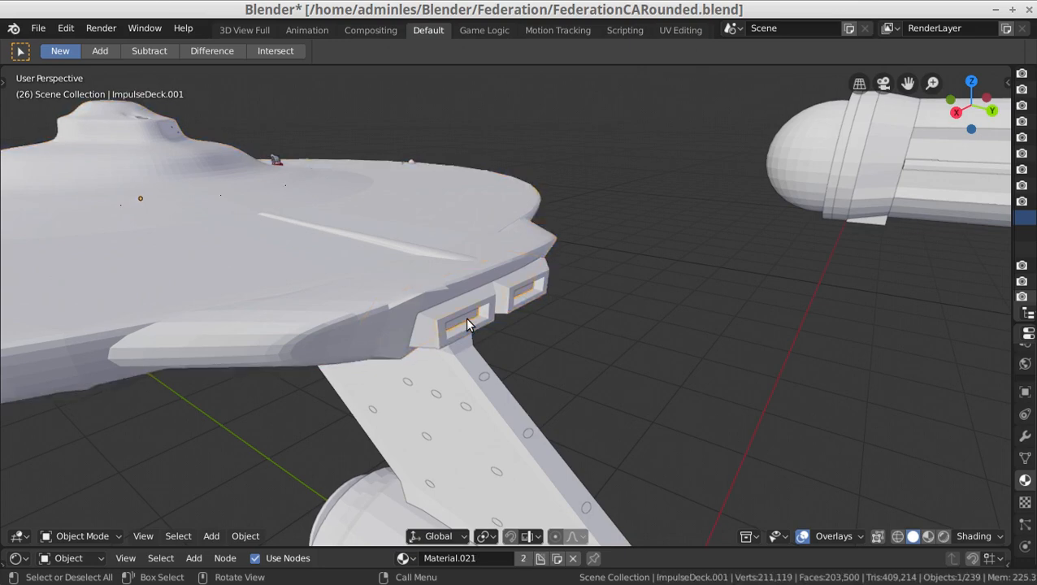
key(g)
key(y)
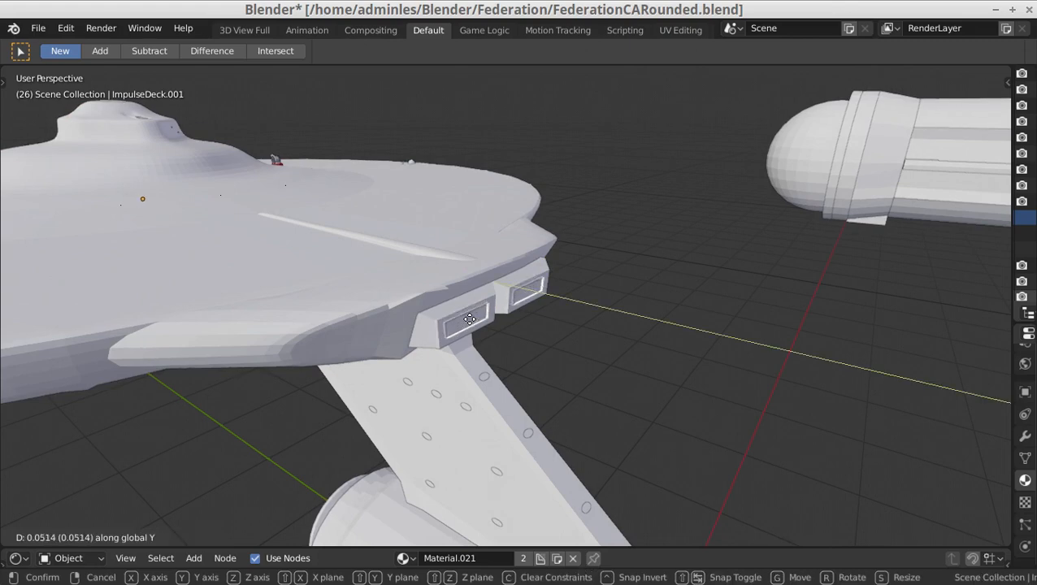
click(470, 320)
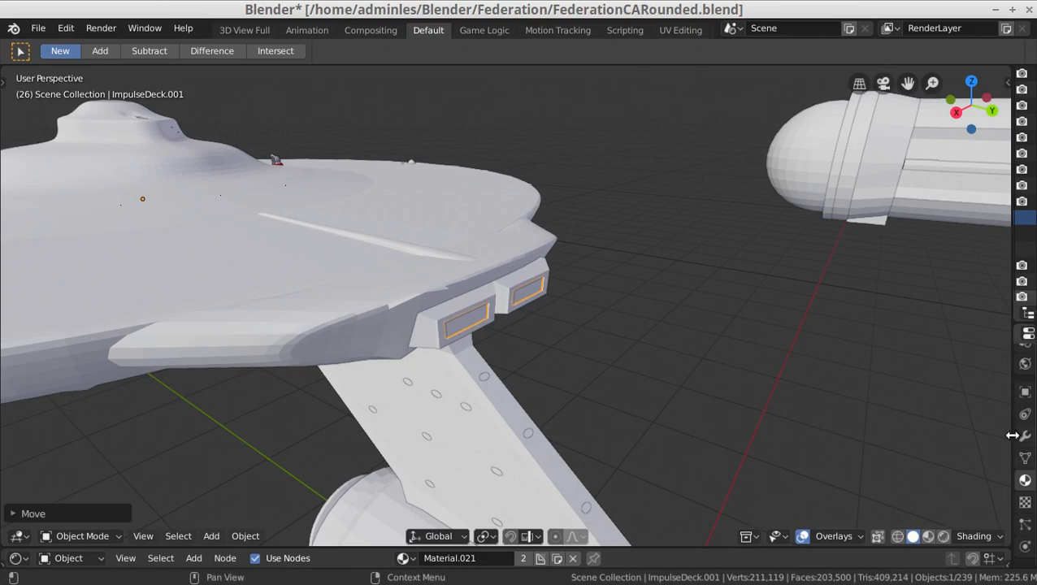
- Widen the outliner and properties area, and collapse the expanded FederationSaucer.001 and FederationSaucer.LowerWindow.006 entries
drag(1014, 431, 669, 421)
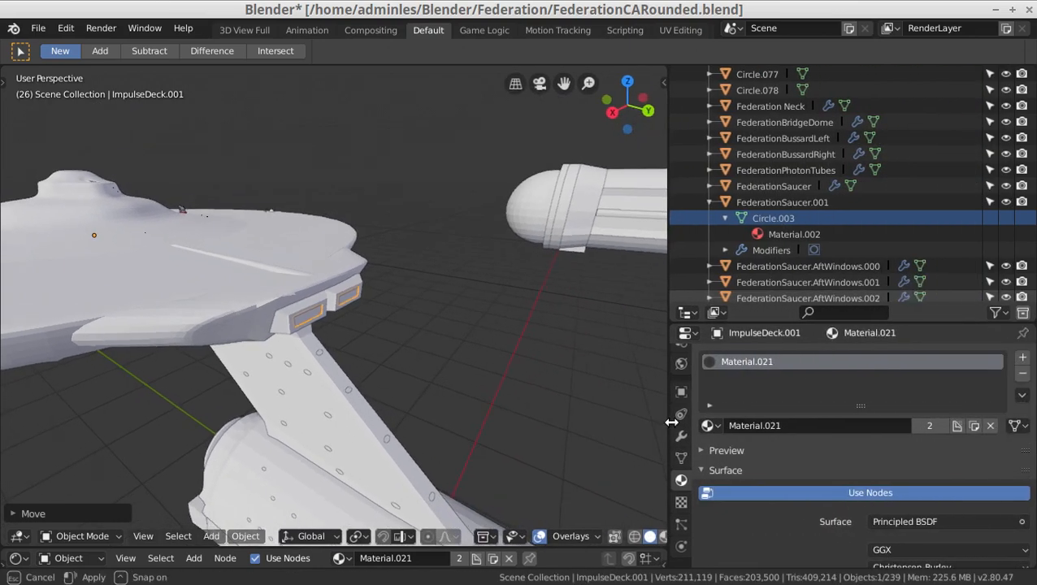
click(710, 203)
scroll(793, 149, up, 5)
scroll(798, 149, up, 20)
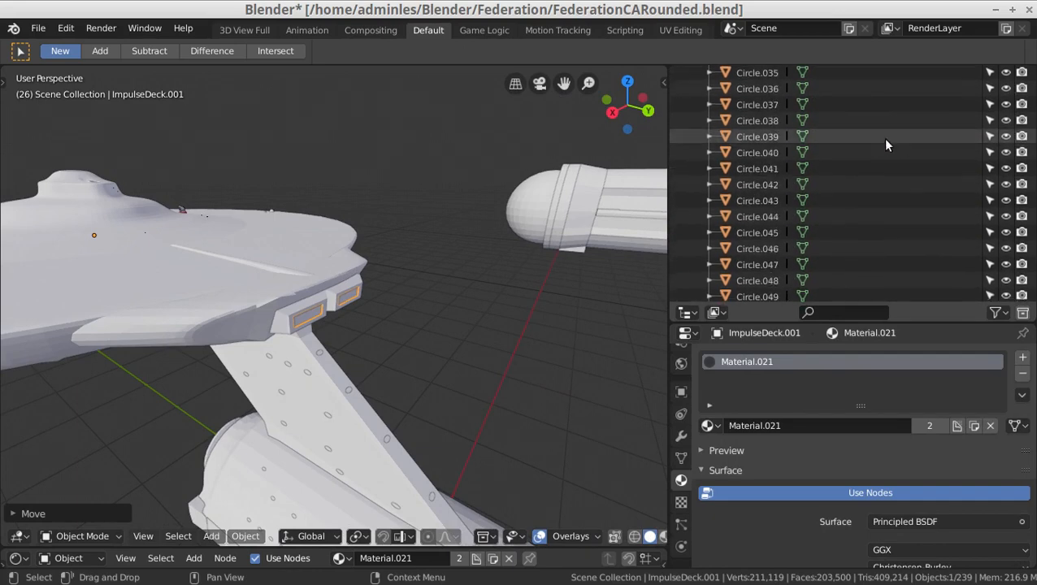
scroll(916, 146, up, 2)
scroll(916, 146, down, 16)
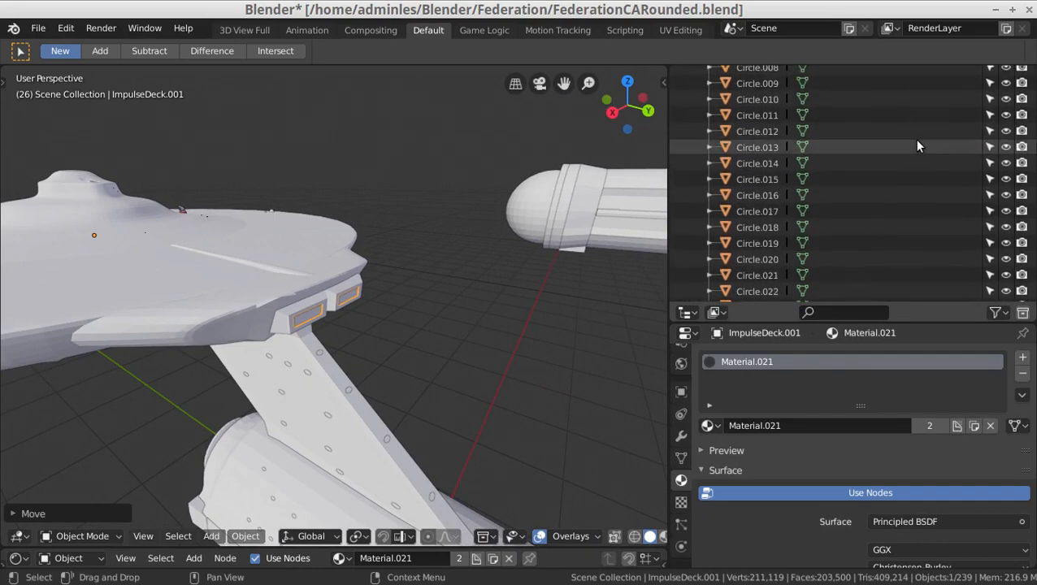
scroll(912, 166, down, 15)
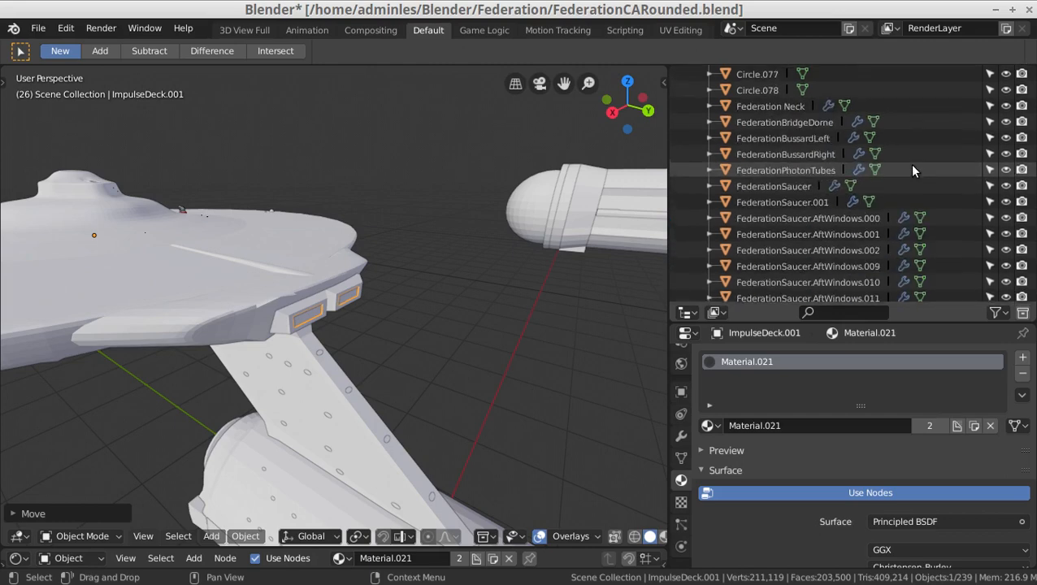
scroll(912, 166, down, 4)
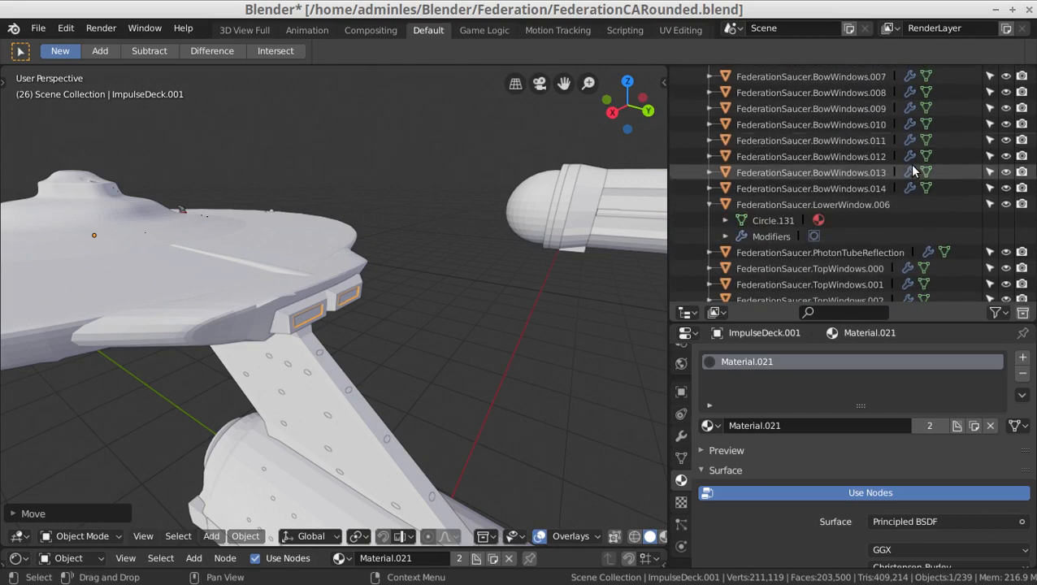
scroll(911, 166, down, 4)
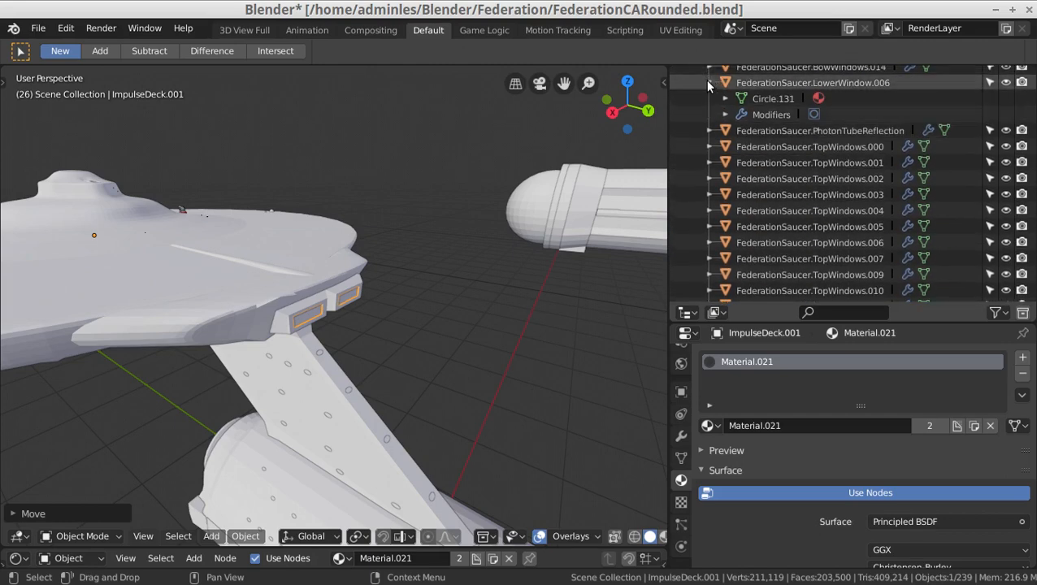
scroll(824, 127, down, 10)
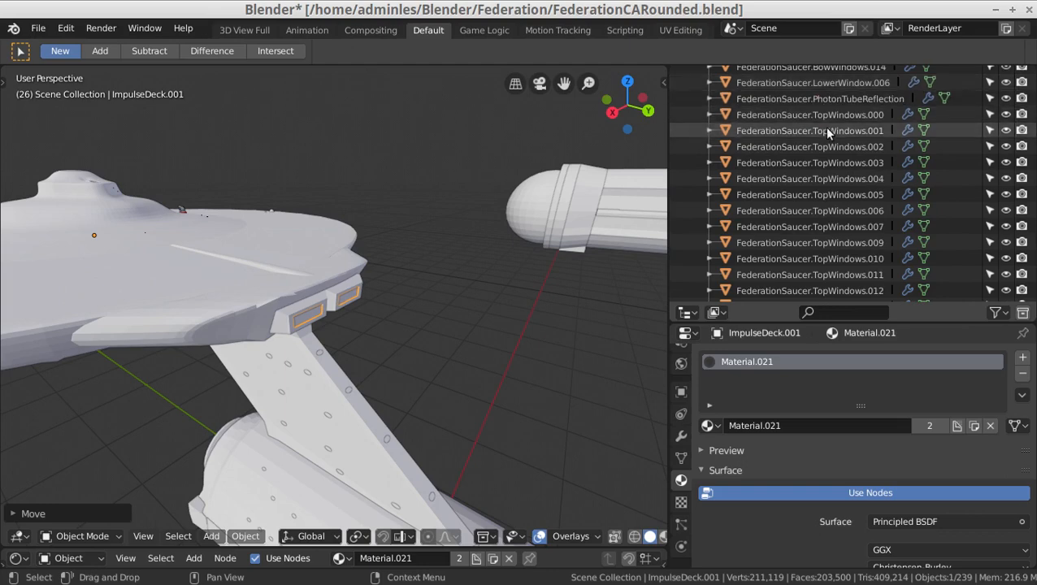
click(707, 94)
click(709, 108)
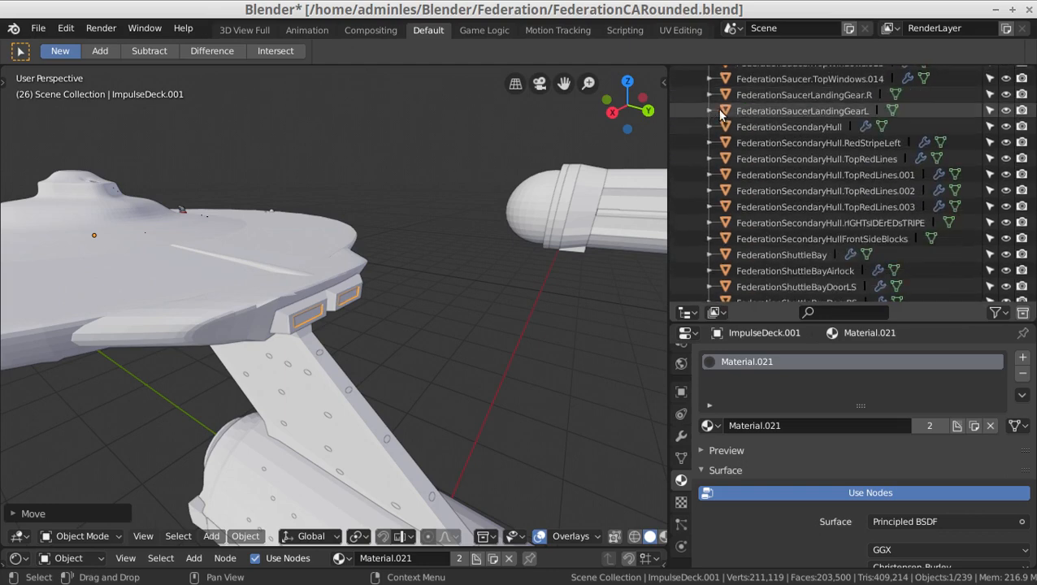
- Find ImpulseDeck.001 in the outliner, expand it and unlink the material from its Circle.050 mesh
scroll(719, 114, down, 15)
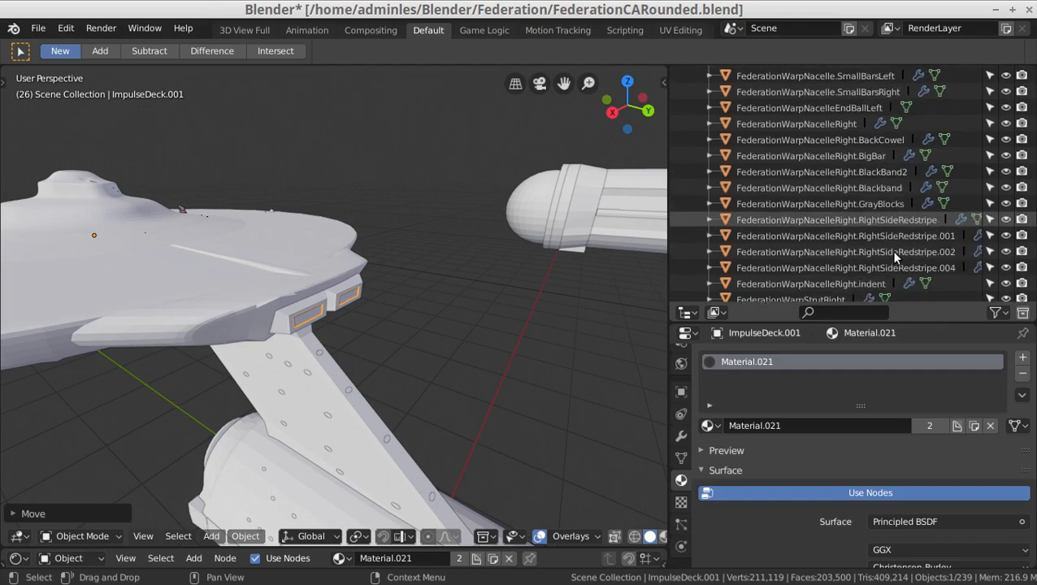
scroll(894, 257, down, 15)
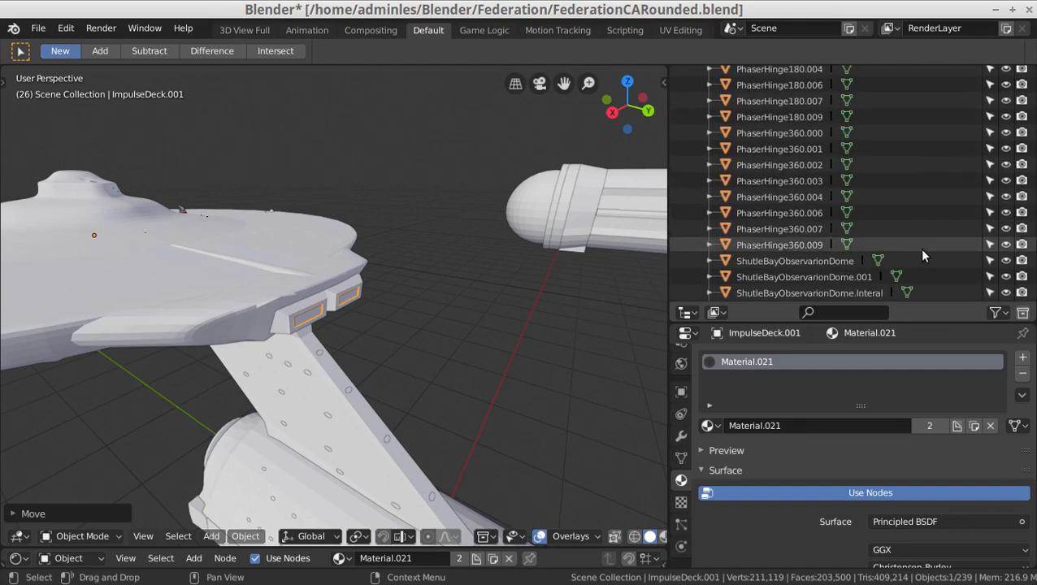
scroll(926, 256, down, 5)
scroll(964, 237, up, 8)
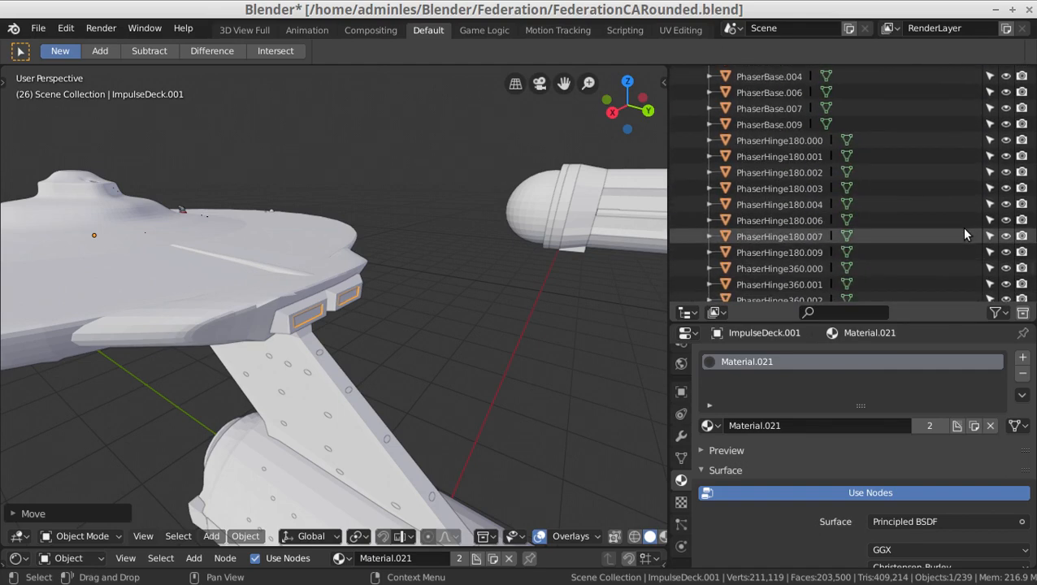
scroll(965, 234, up, 10)
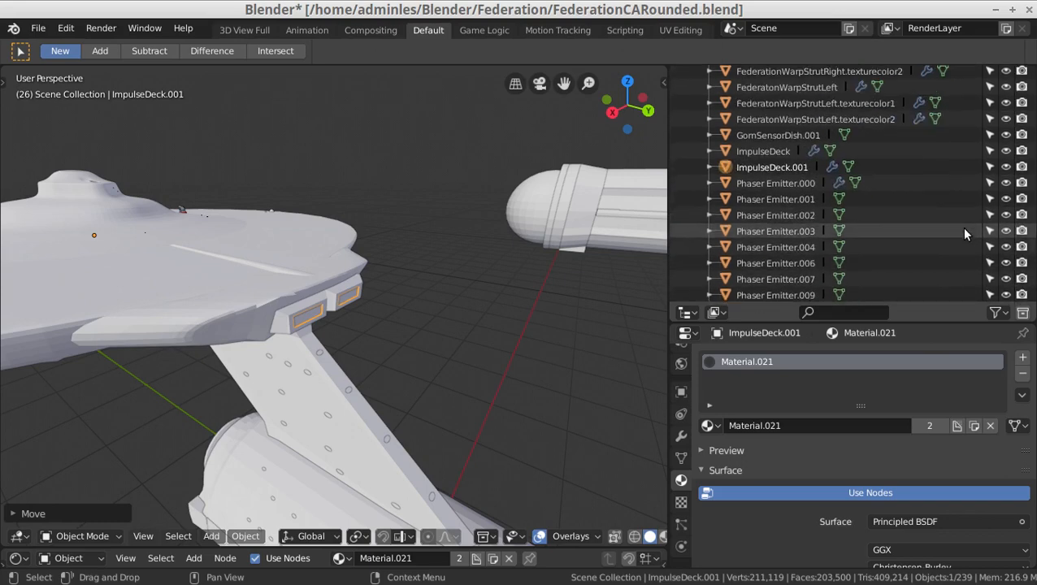
click(710, 167)
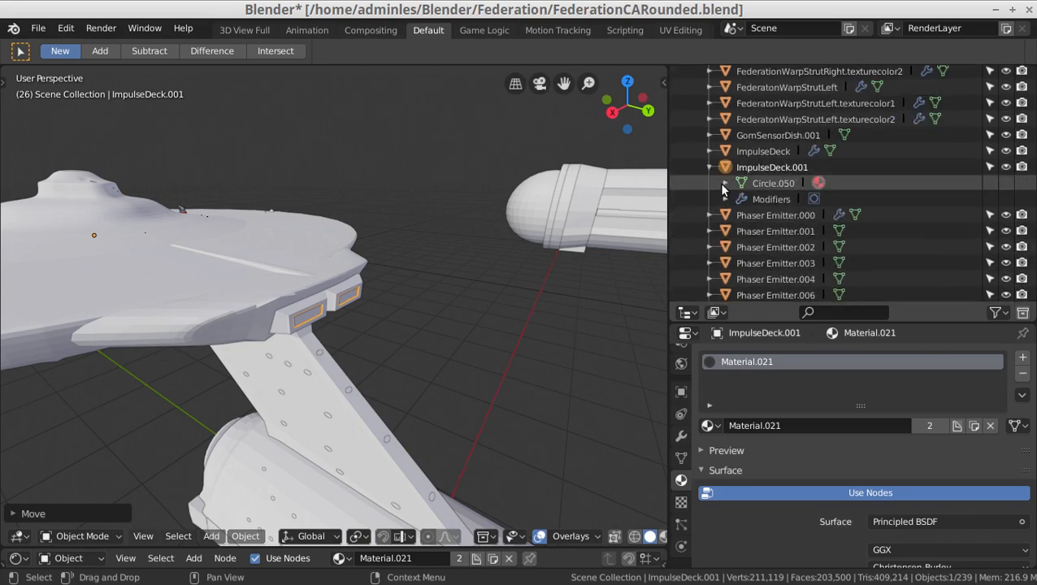
click(725, 184)
right_click(762, 196)
click(763, 197)
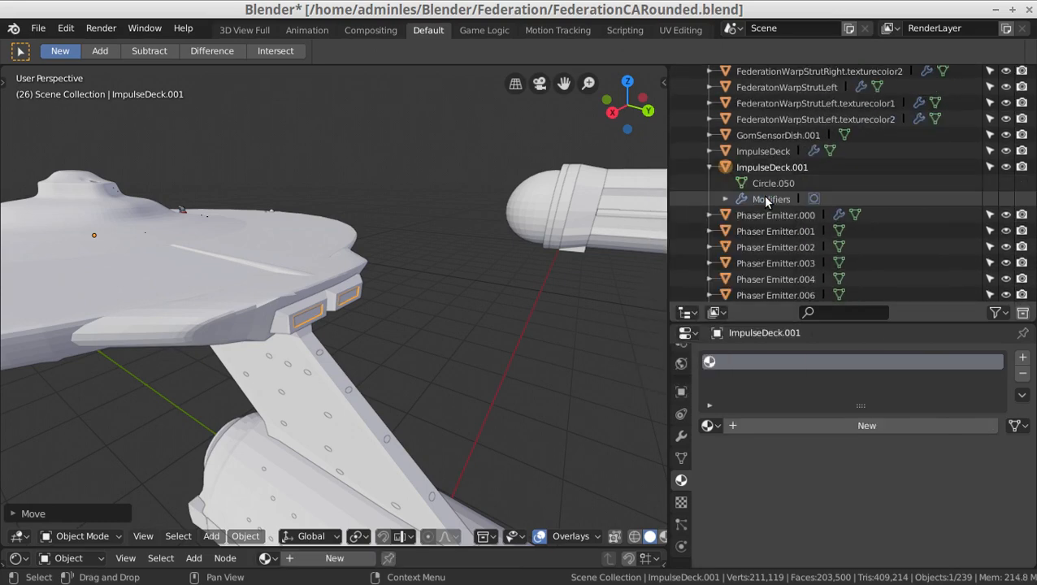
- Create a new material on the ImpulseDeck.001 mesh in Edit Mode, and replace it with the existing Material.143
click(766, 183)
click(850, 426)
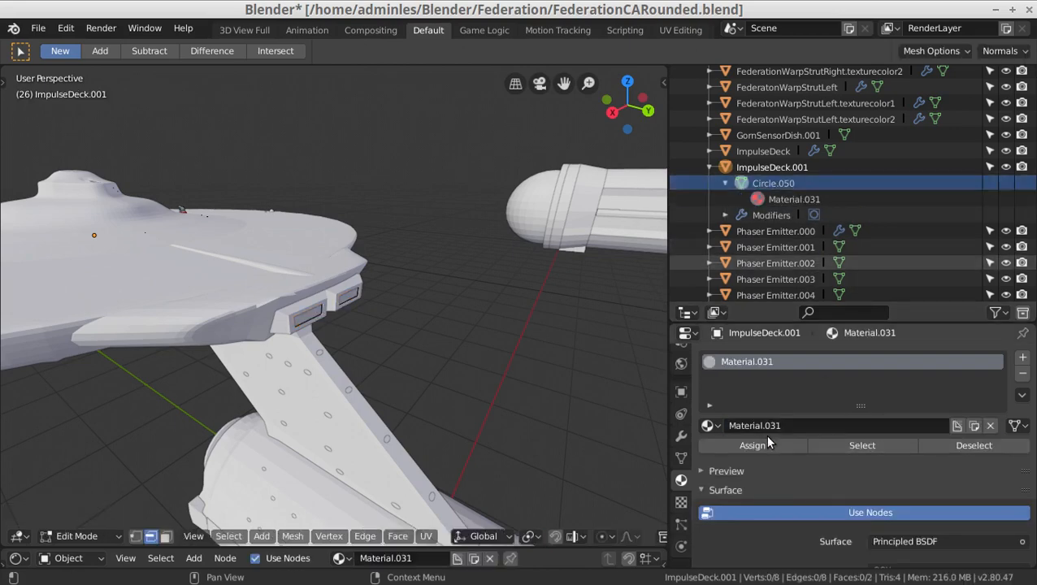
click(708, 425)
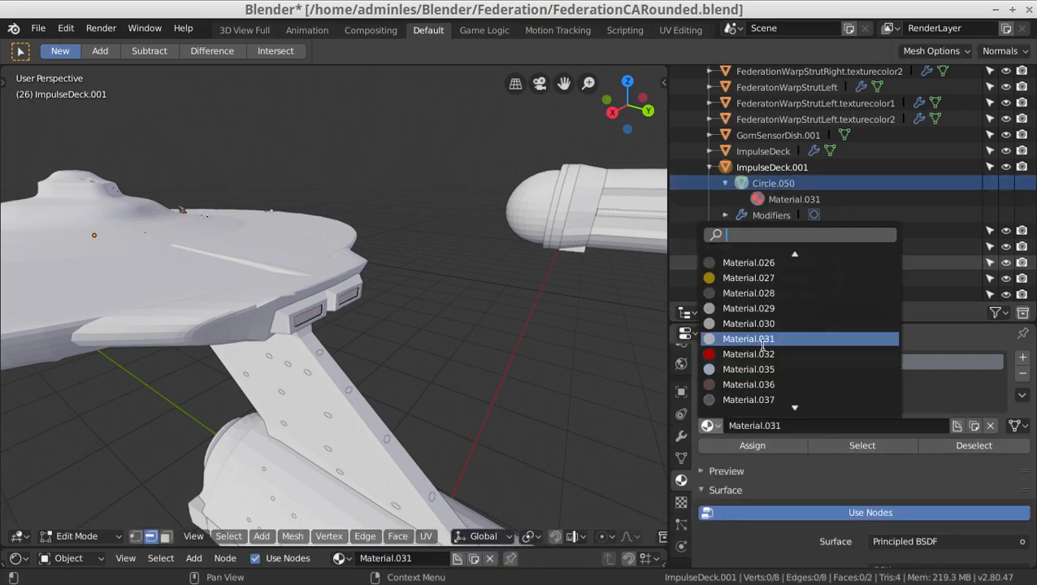
scroll(774, 351, down, 20)
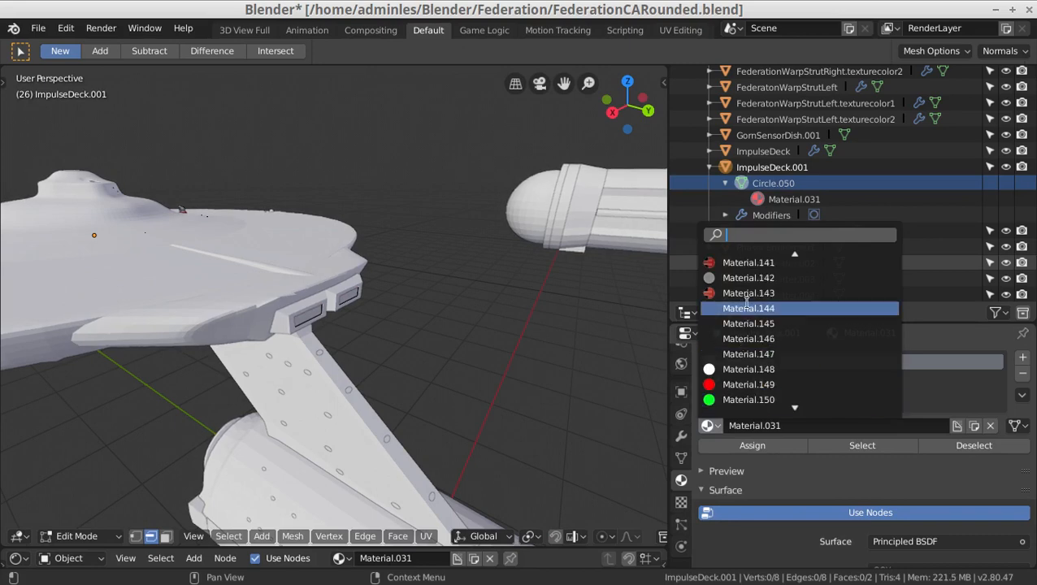
key(Return)
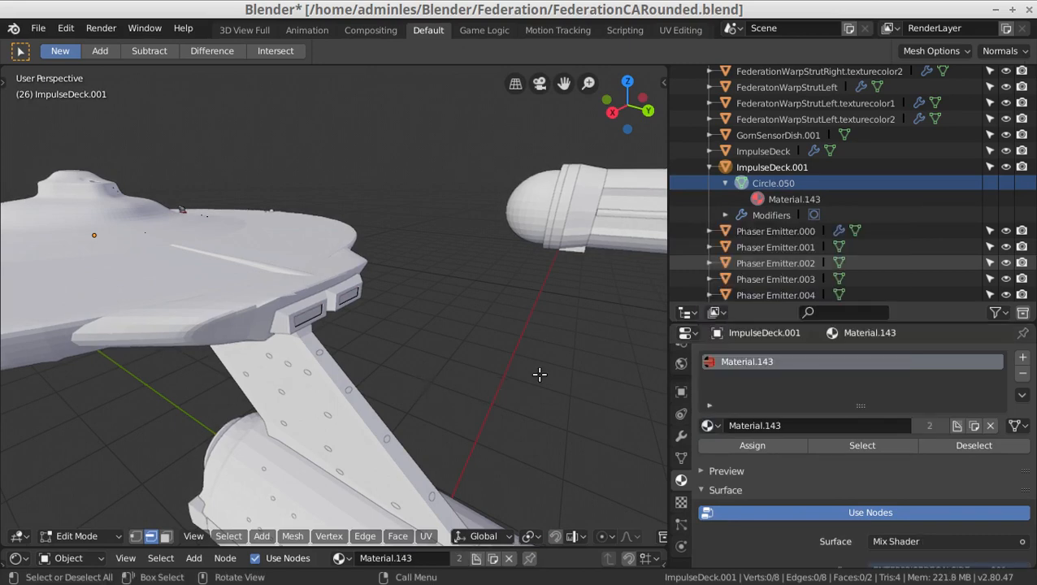
- Switch the 3D viewport to rendered shading with the two impulse engine openings in view
middle_drag(447, 371, 409, 367)
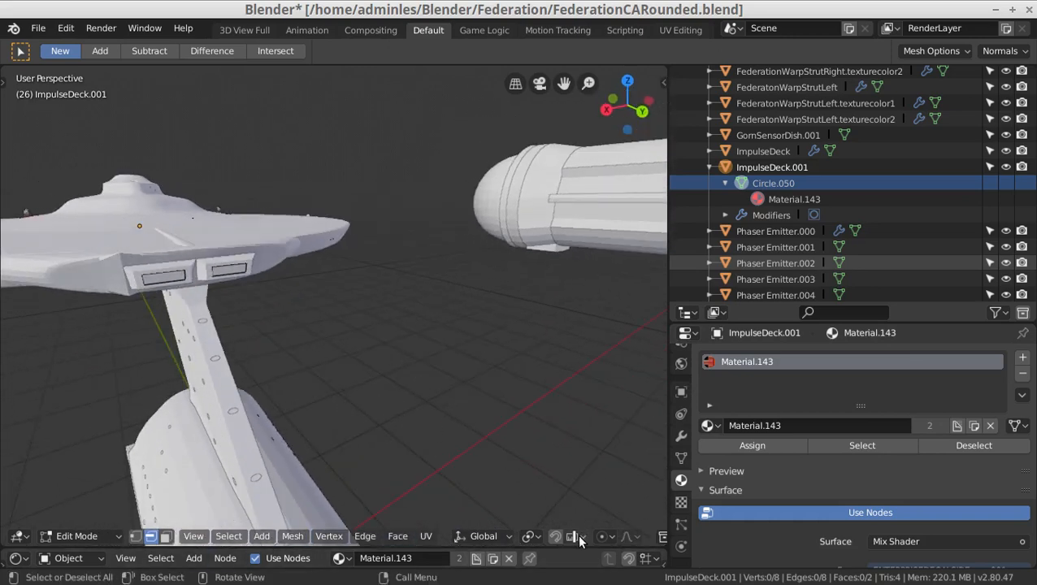
scroll(578, 534, down, 5)
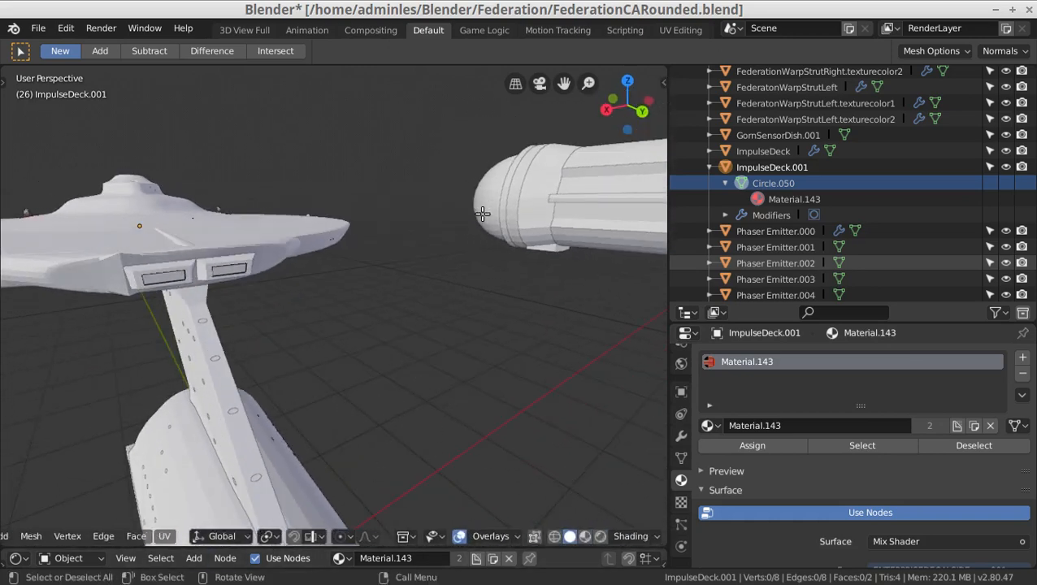
click(599, 538)
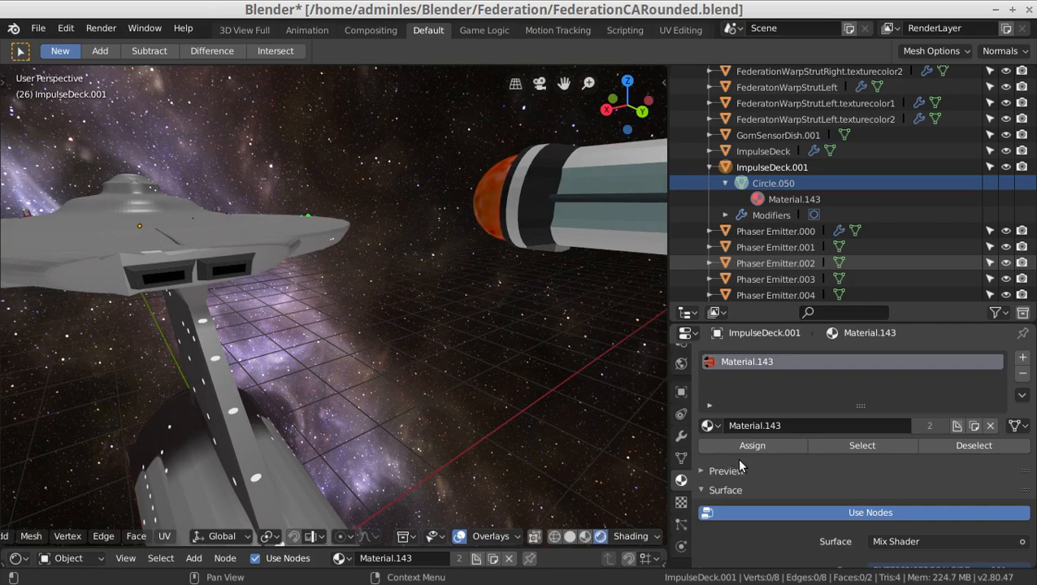
- Try Material.141 and Material.149 on ImpulseDeck.001, and return to Object Mode
click(709, 425)
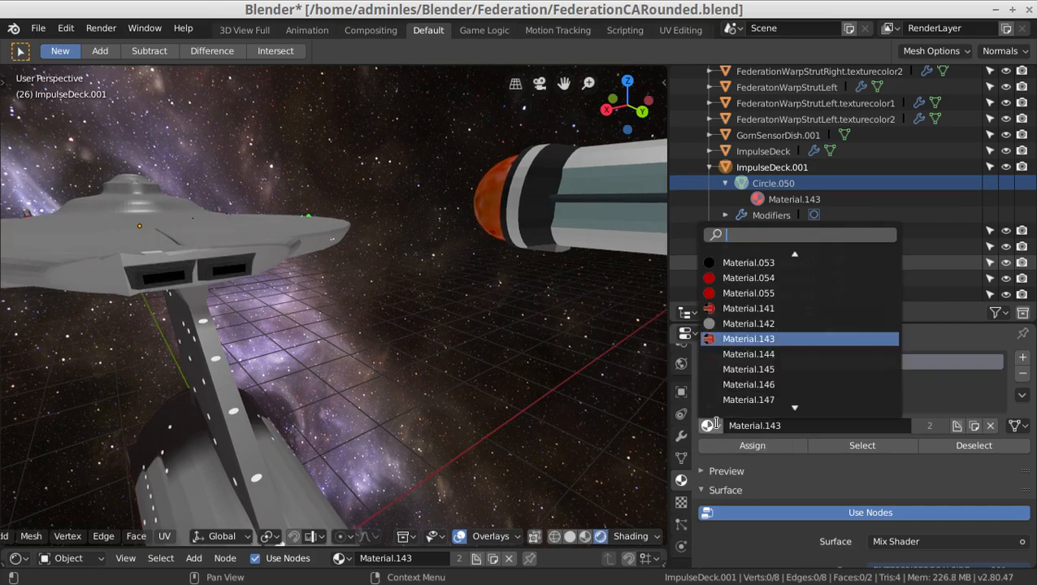
click(730, 309)
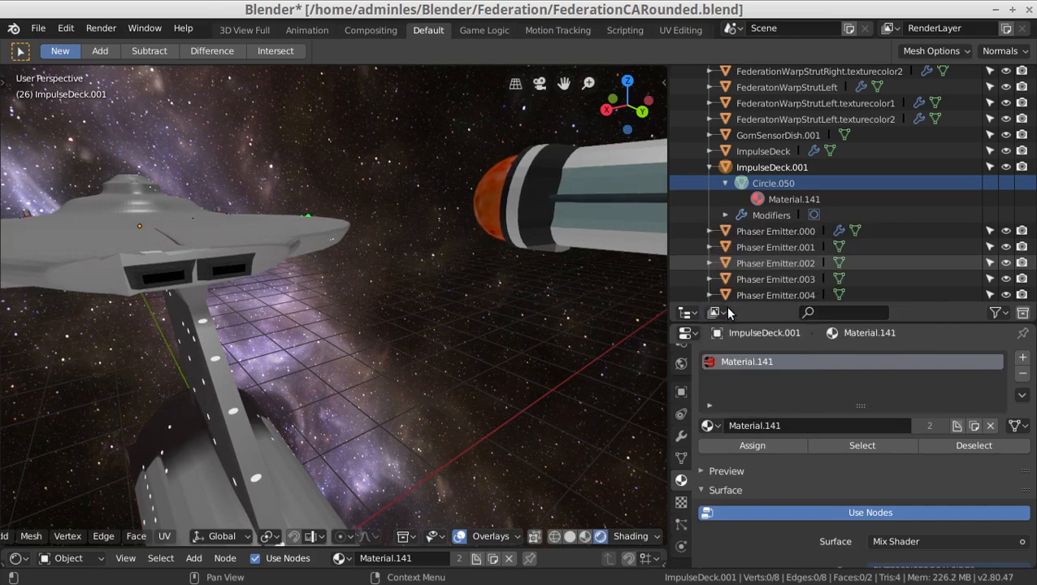
click(712, 426)
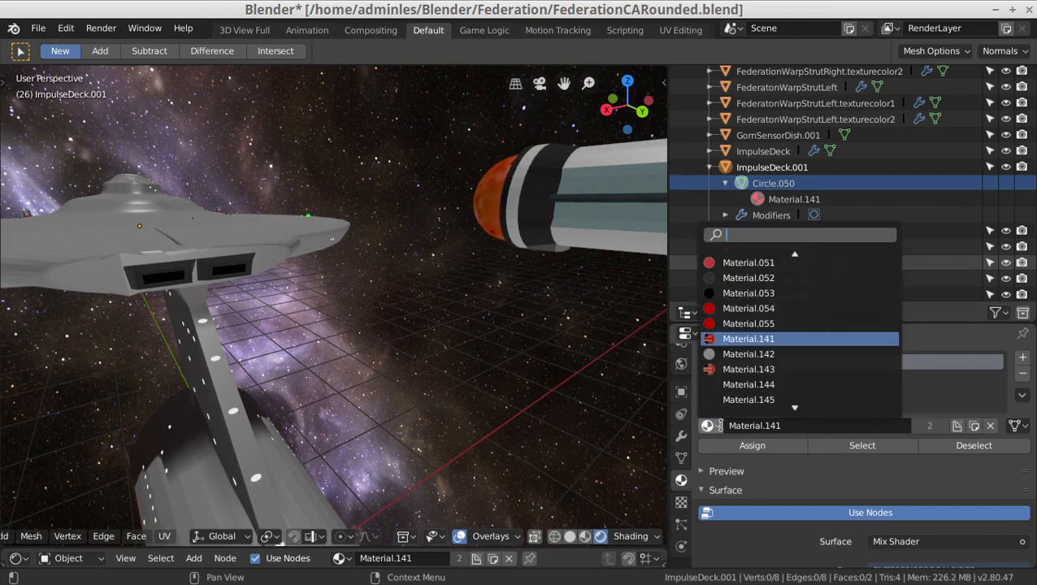
scroll(759, 362, down, 10)
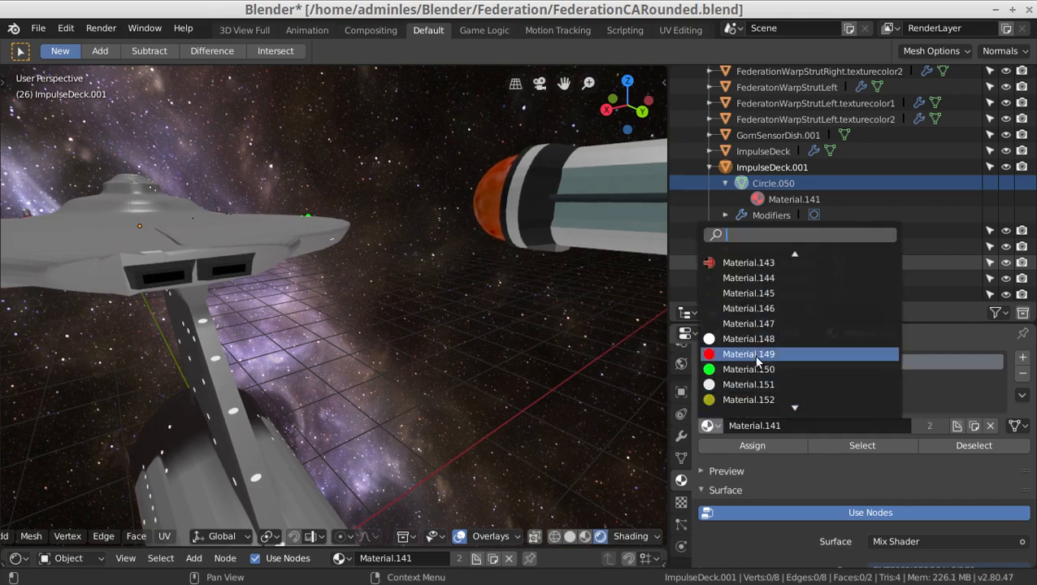
click(758, 359)
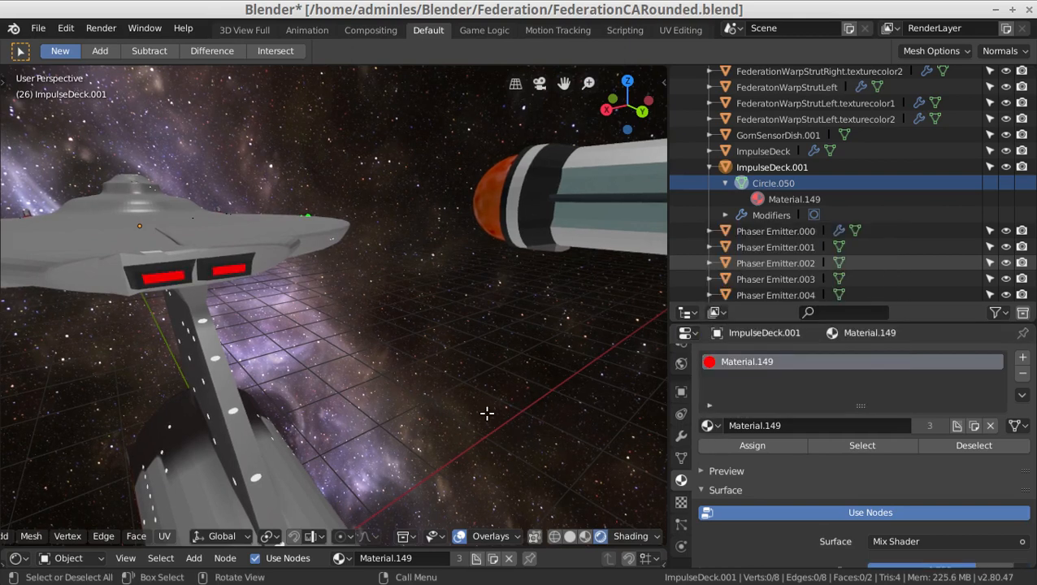
click(708, 426)
key(Tab)
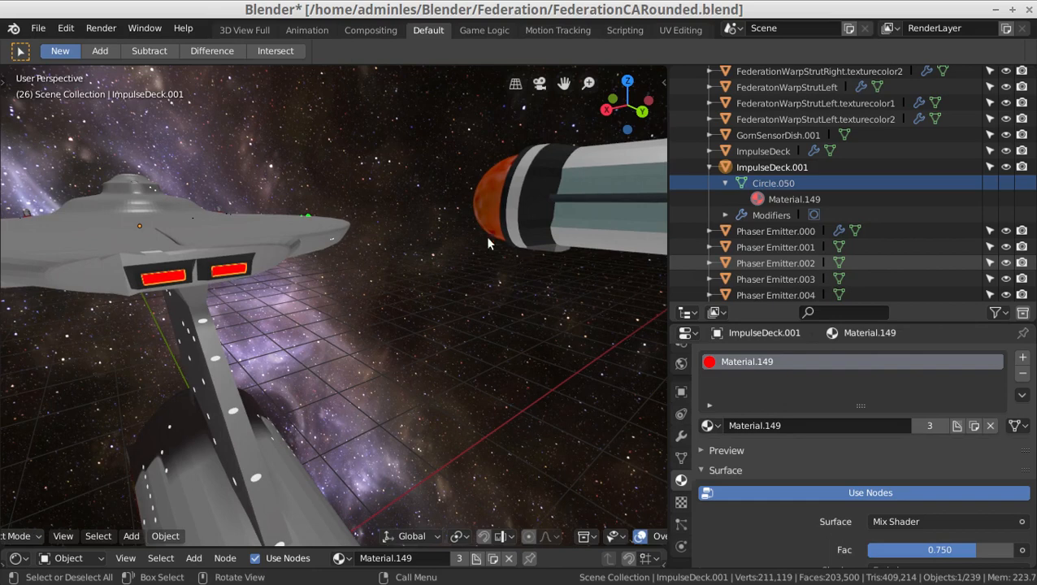
- Check which material FederationBussardRight uses, and assign that same Material.010 to ImpulseDeck.001
click(487, 225)
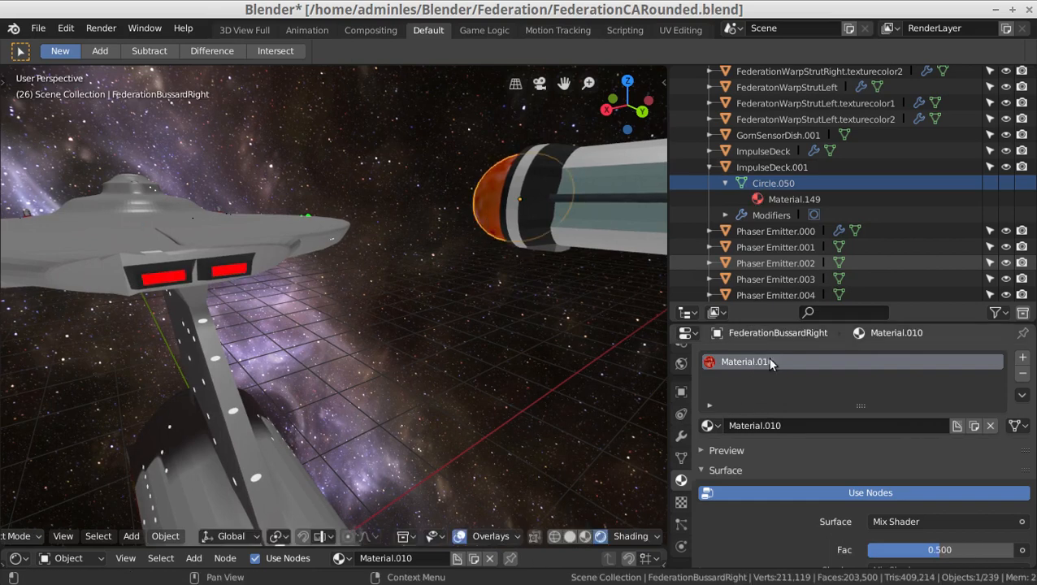
click(233, 274)
click(707, 426)
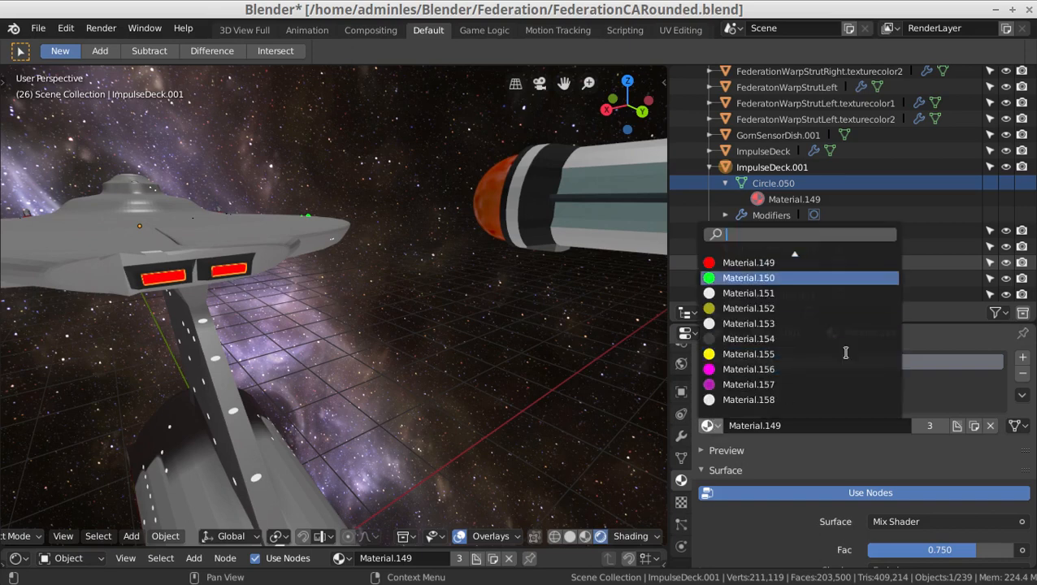
scroll(845, 352, up, 10)
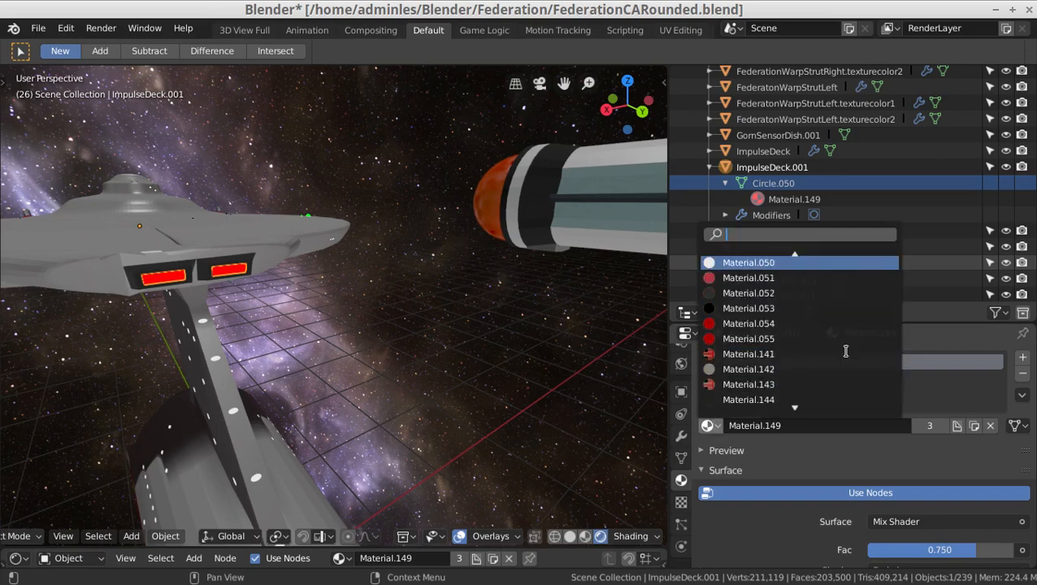
scroll(845, 352, up, 10)
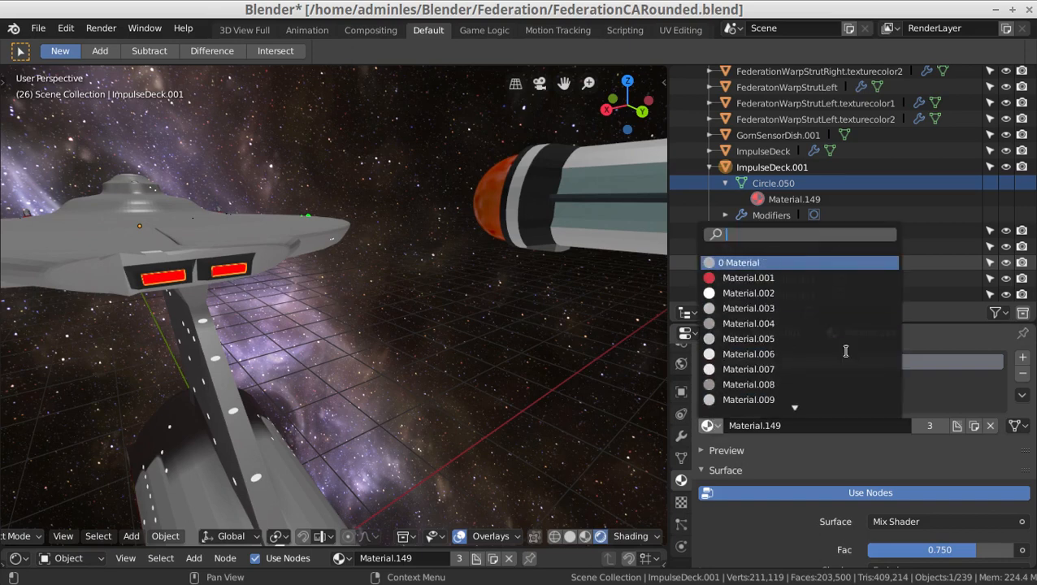
scroll(845, 352, down, 10)
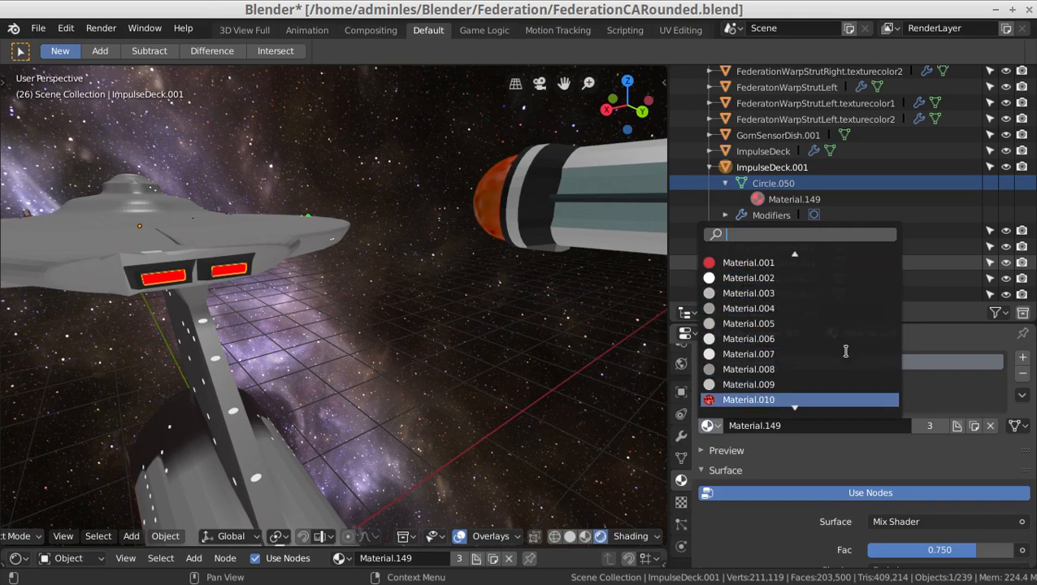
key(Return)
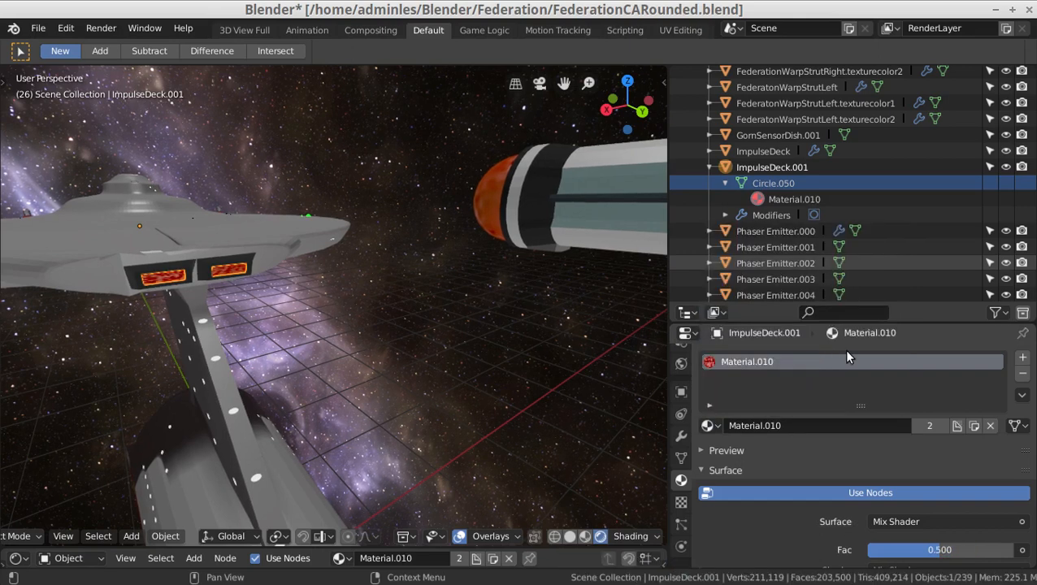
- Select FederationSecondaryHull and examine the impulse engines' material from behind the ship
click(230, 239)
click(295, 512)
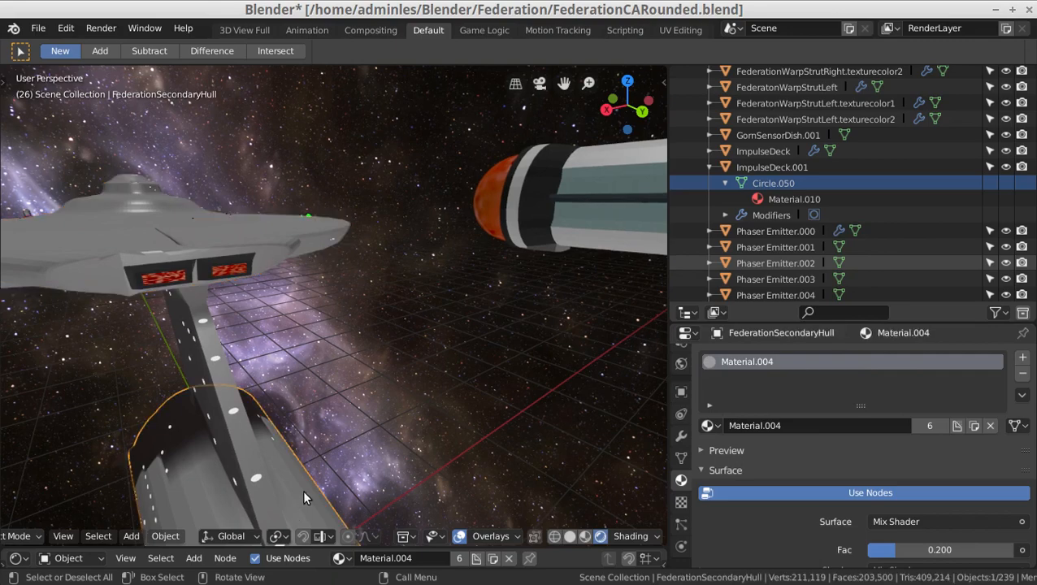
mouse_move(405, 425)
middle_down()
mouse_move(375, 414)
mouse_move(394, 416)
mouse_move(384, 427)
middle_up()
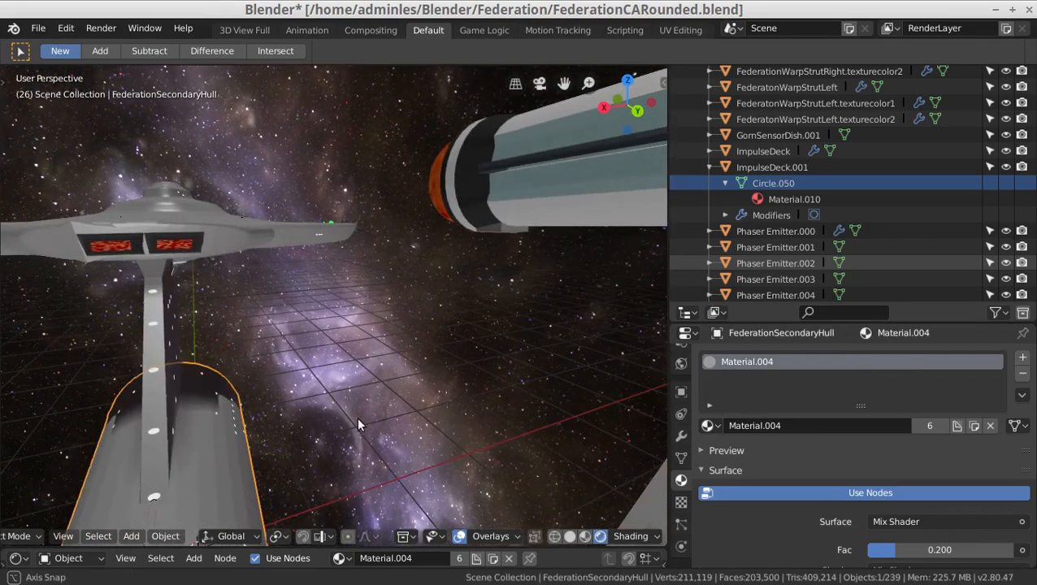
- Select FederationSaucer and open it in Edit Mode with the impulse engine housings in close view
middle_drag(240, 354, 250, 333)
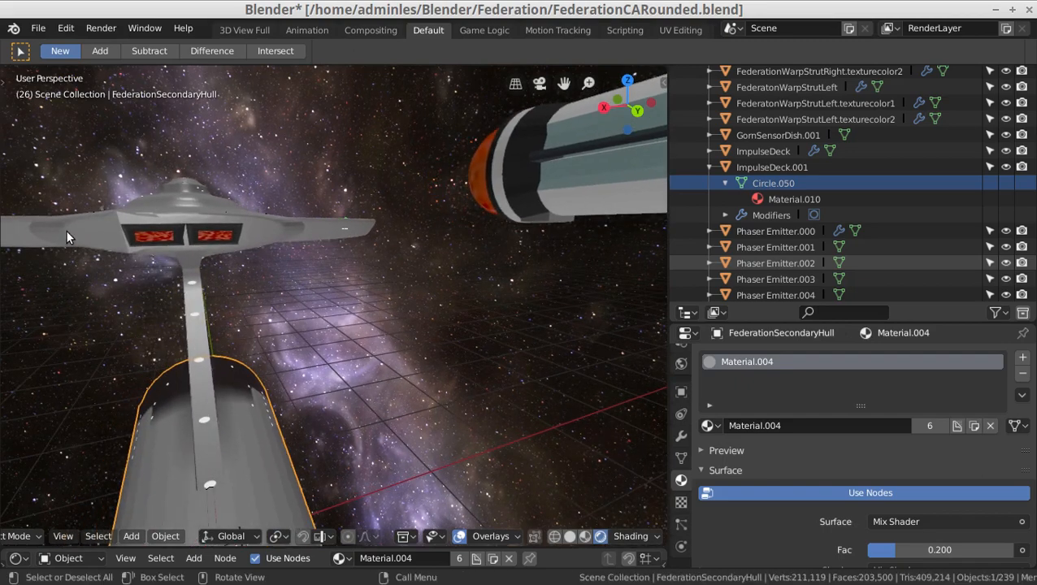
click(117, 211)
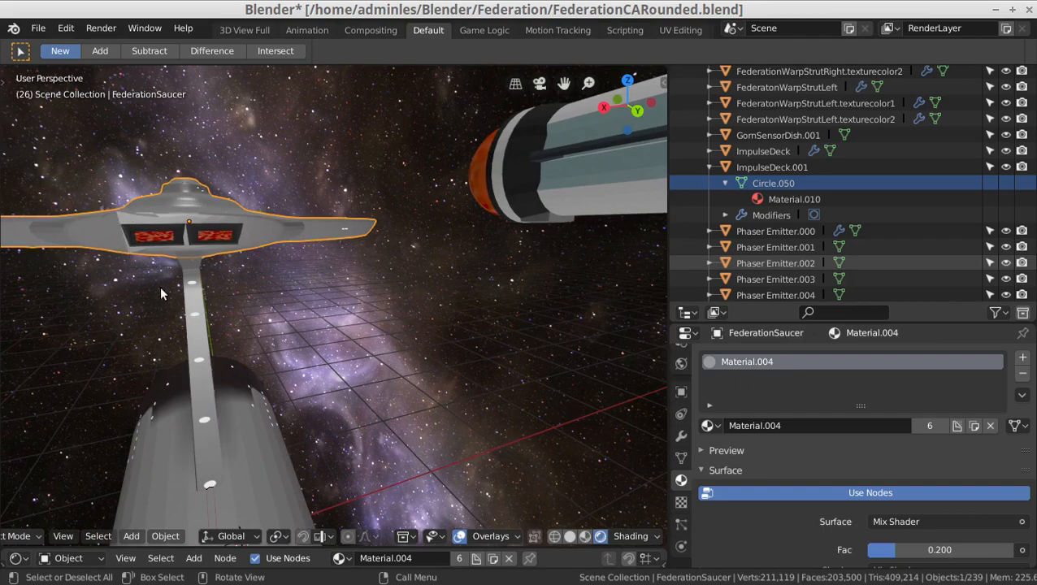
key(Tab)
middle_drag(165, 270, 313, 278)
scroll(207, 340, up, 5)
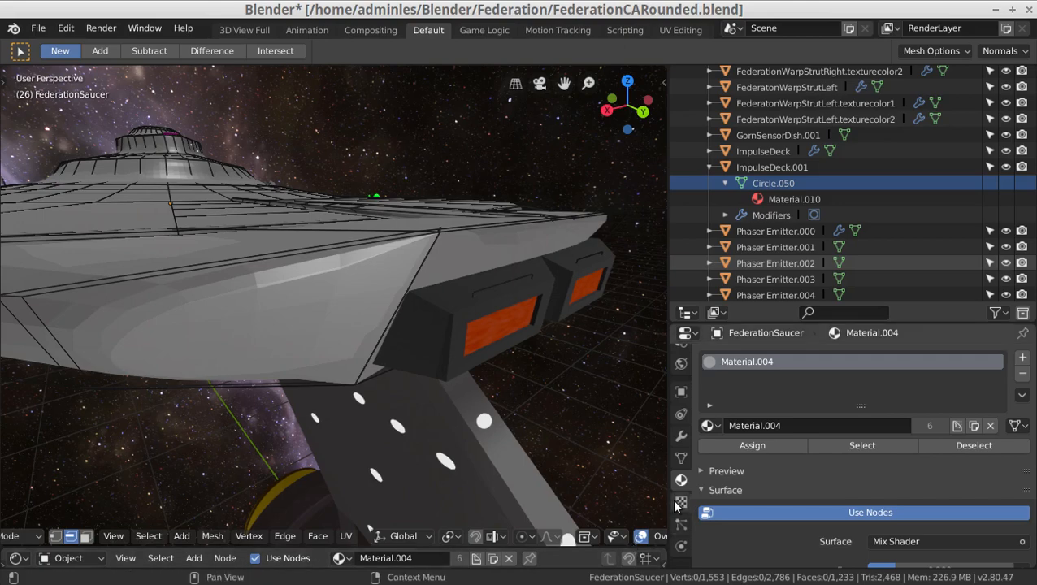
- Widen the 3D viewport and switch it to solid shading, keeping FederationSaucer in Edit Mode seen from behind
drag(669, 506, 948, 505)
click(849, 538)
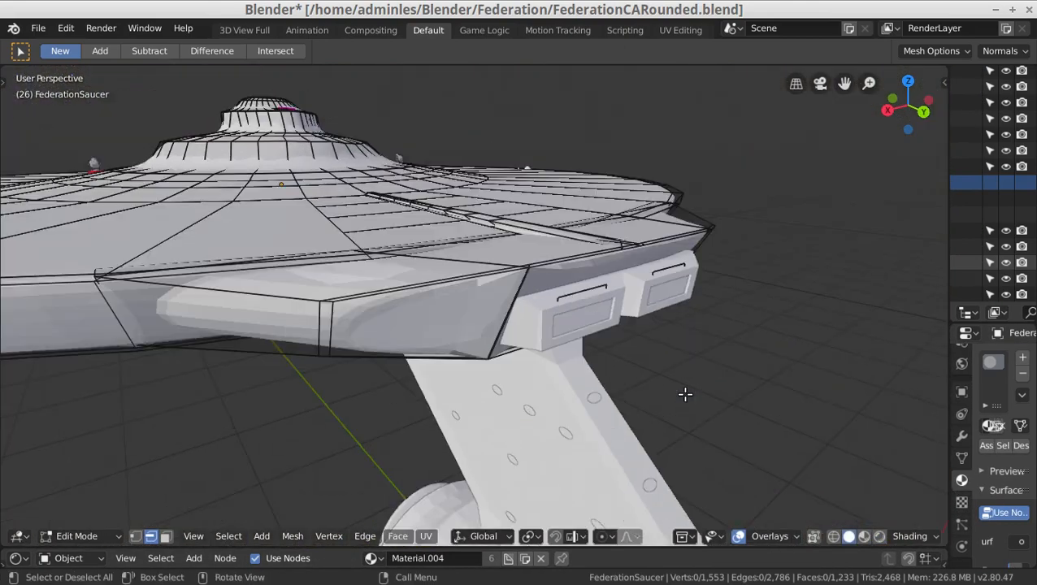
middle_drag(682, 387, 574, 384)
key(Tab)
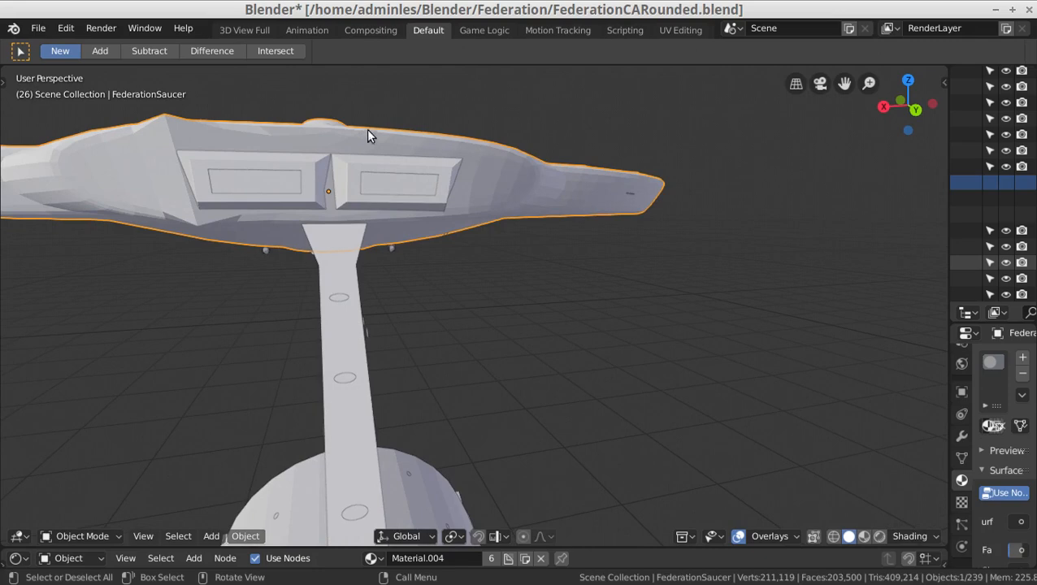
key(Tab)
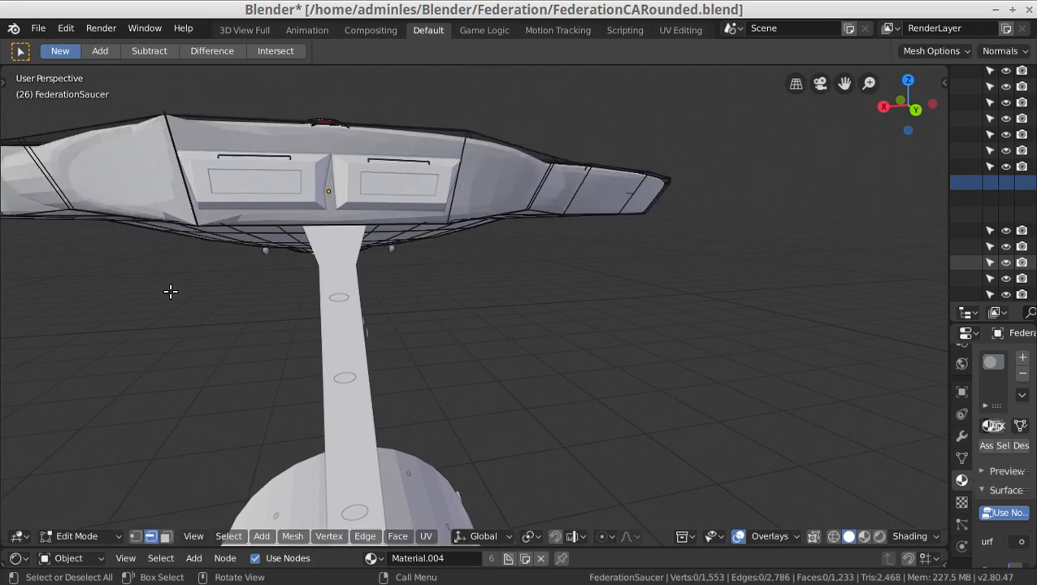
- In vertex select mode, delete two stacked vertices at the saucer's upper rear corner beside the left impulse engine
click(136, 536)
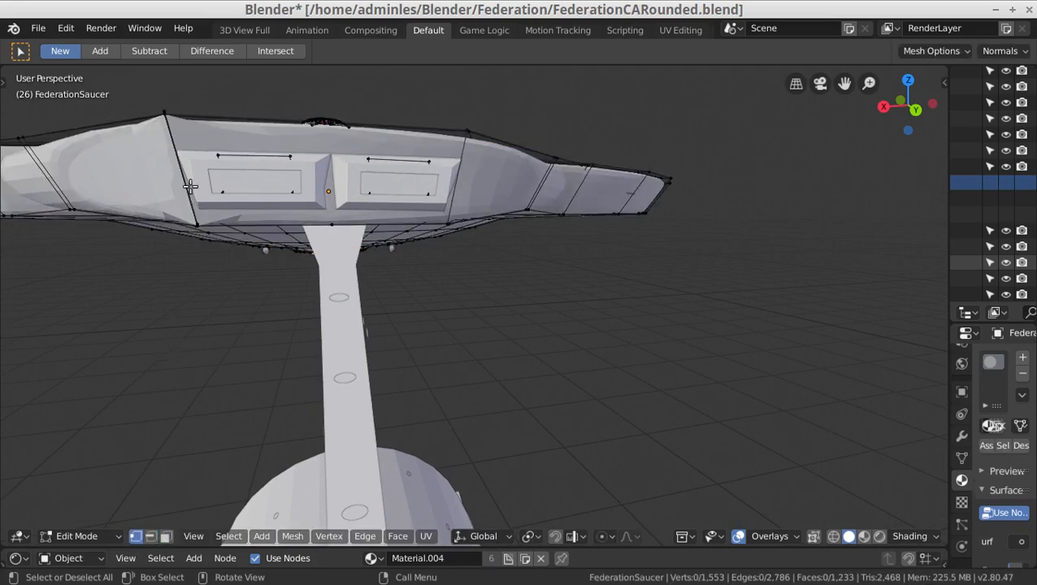
click(163, 110)
key(x)
click(215, 311)
click(163, 112)
key(x)
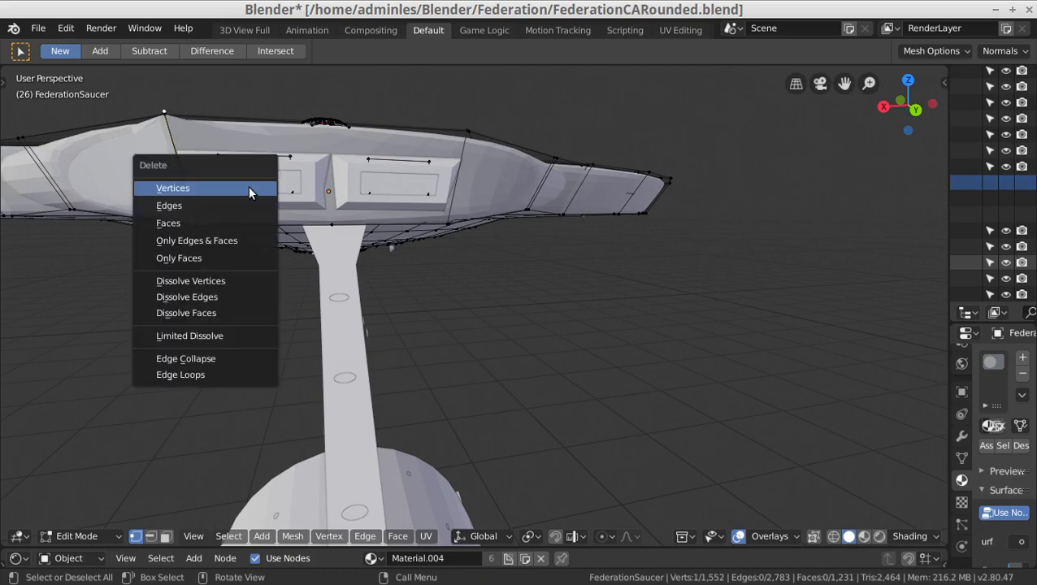
click(248, 186)
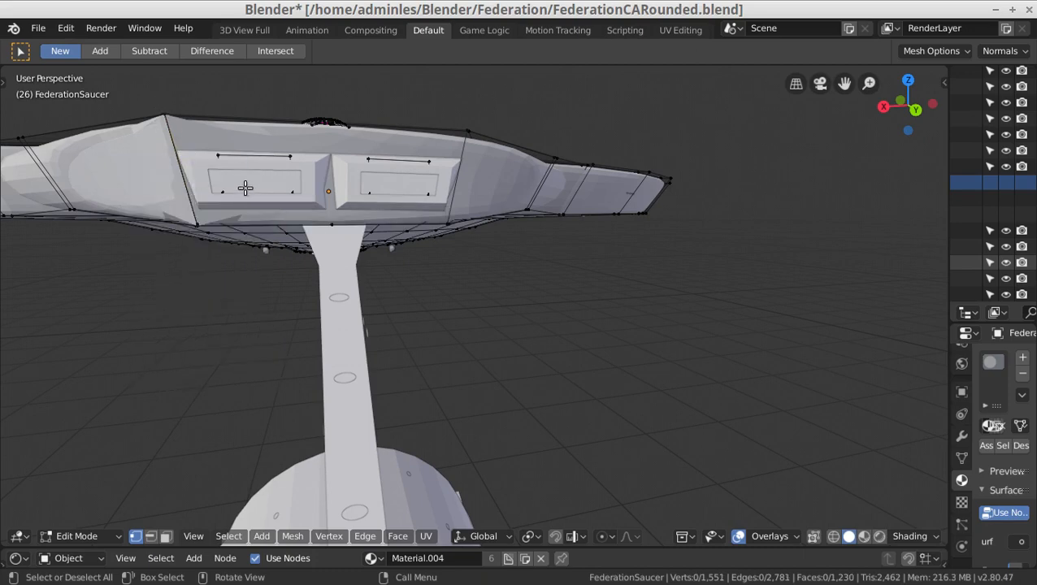
- Delete four stray vertices one after another around the saucer's lower rear corner below the left impulse engine
click(196, 229)
middle_drag(281, 260, 303, 262)
key(x)
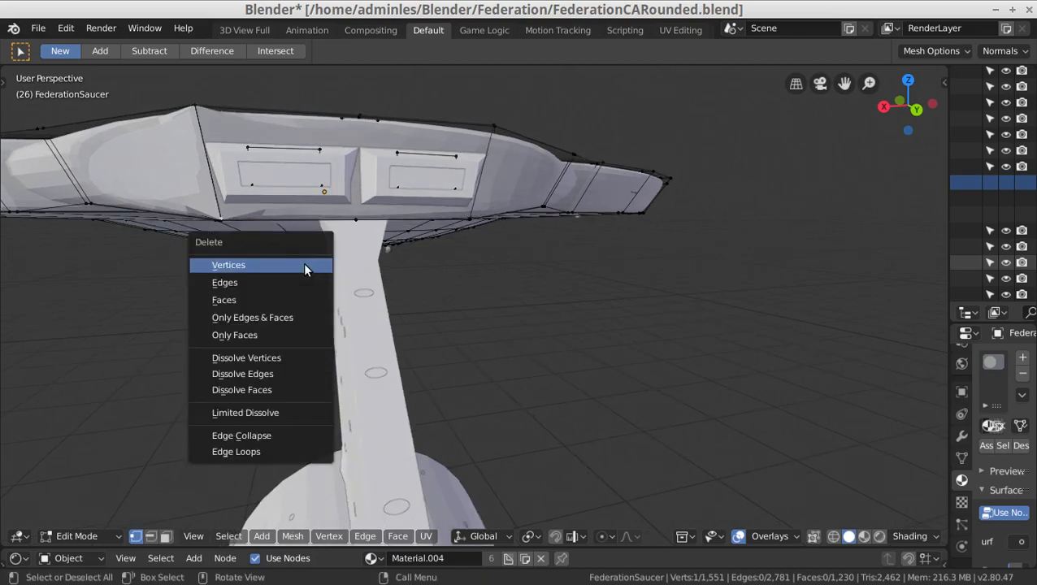
click(303, 265)
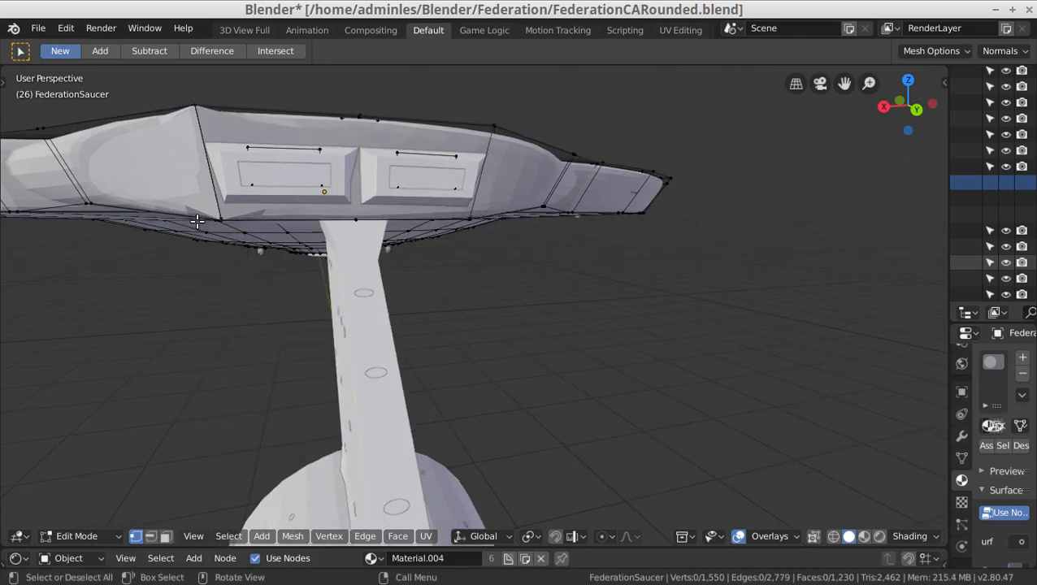
click(247, 248)
key(x)
click(247, 251)
click(233, 249)
key(x)
click(233, 252)
click(227, 245)
click(231, 246)
key(x)
click(232, 247)
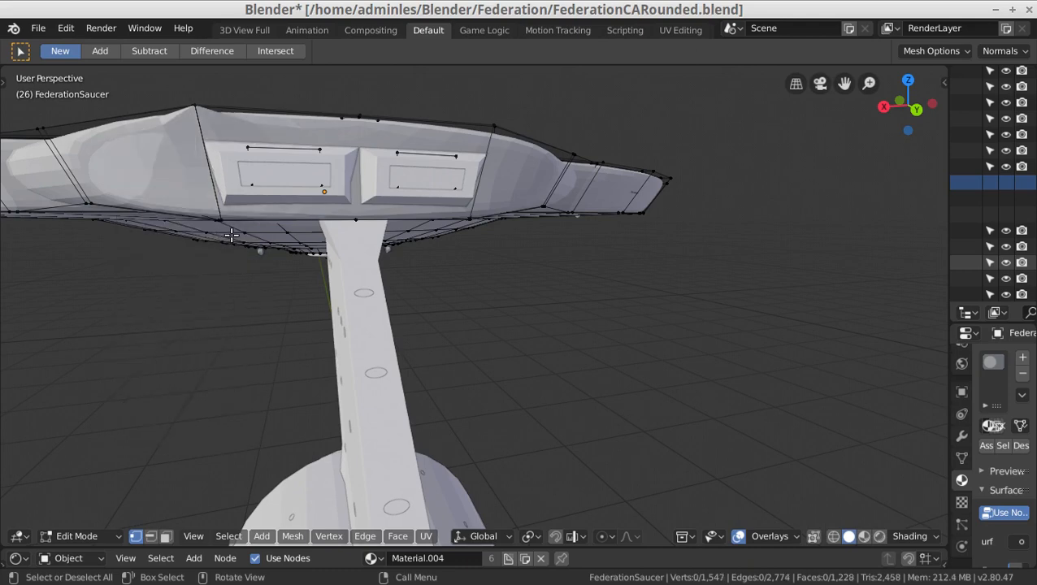
- Delete two more overlapping vertices at the saucer's upper corner above the left impulse engine housing
middle_drag(231, 235, 268, 259)
click(437, 278)
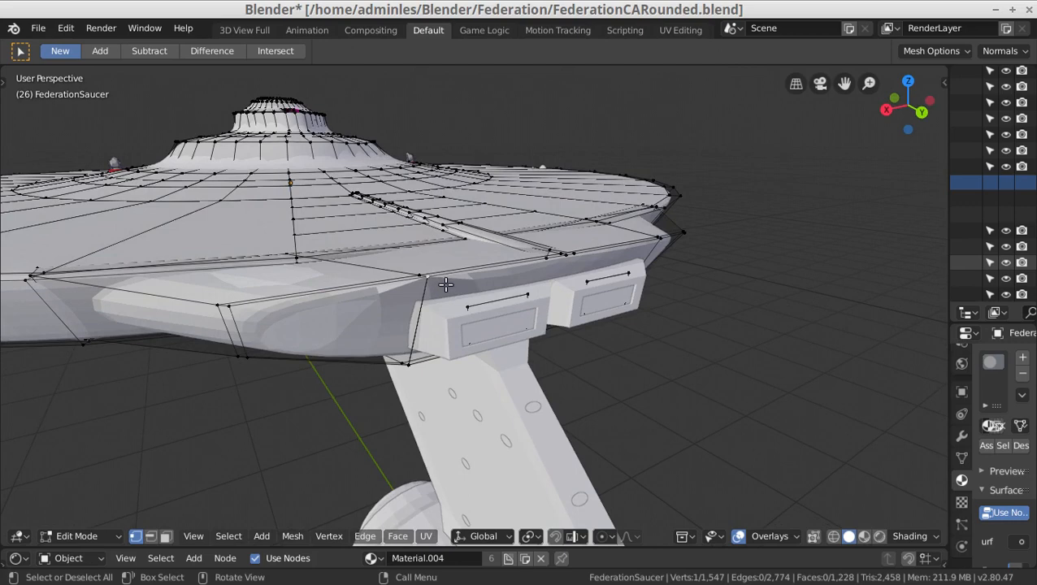
key(x)
click(445, 284)
key(x)
click(436, 293)
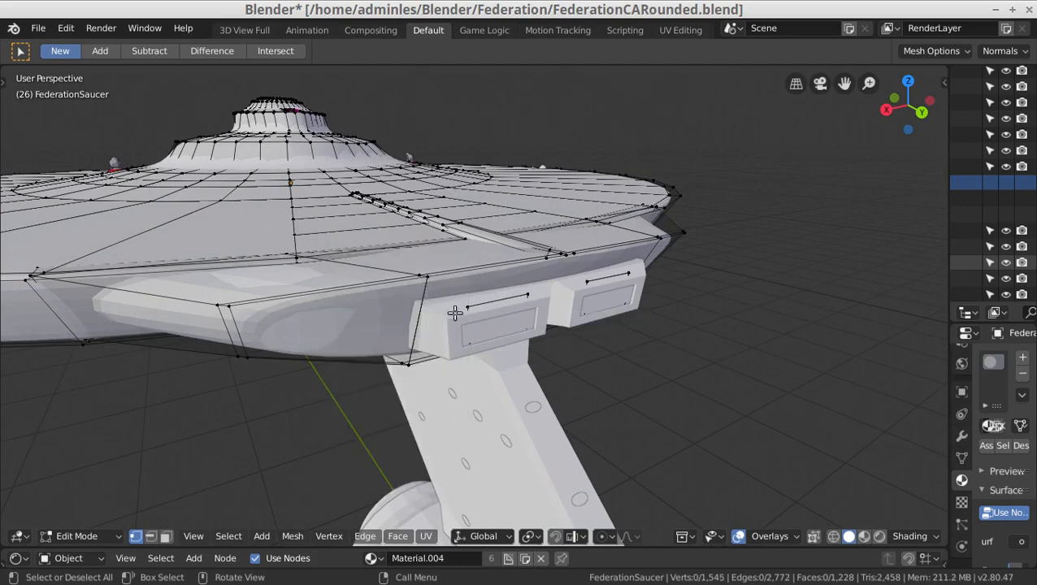
- Check the vertices along the saucer's rear rim and delete another duplicate at the upper corner beside the impulse engine
middle_drag(454, 313, 481, 397)
key(Tab)
key(Tab)
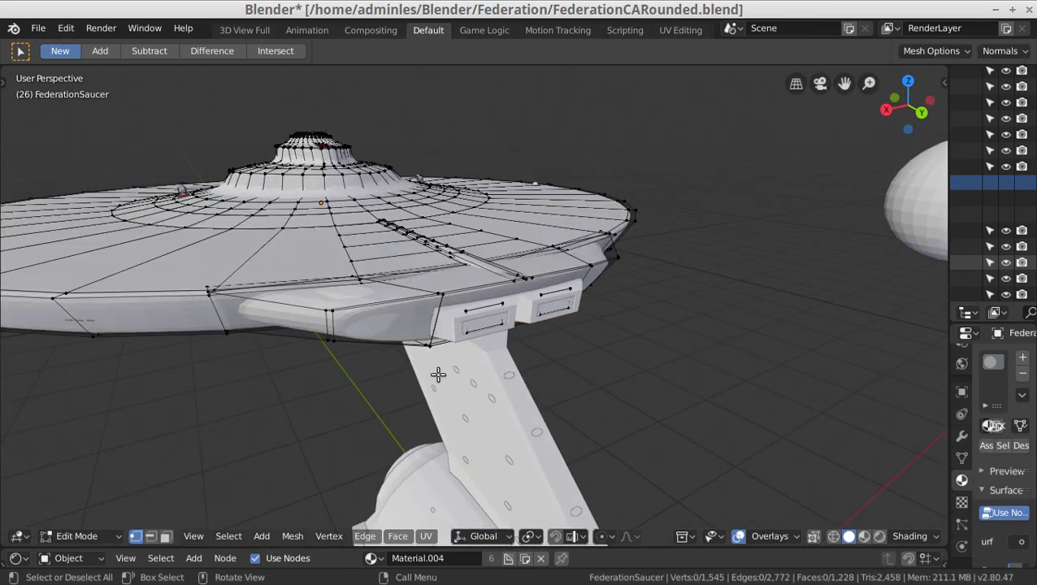
scroll(416, 355, up, 2)
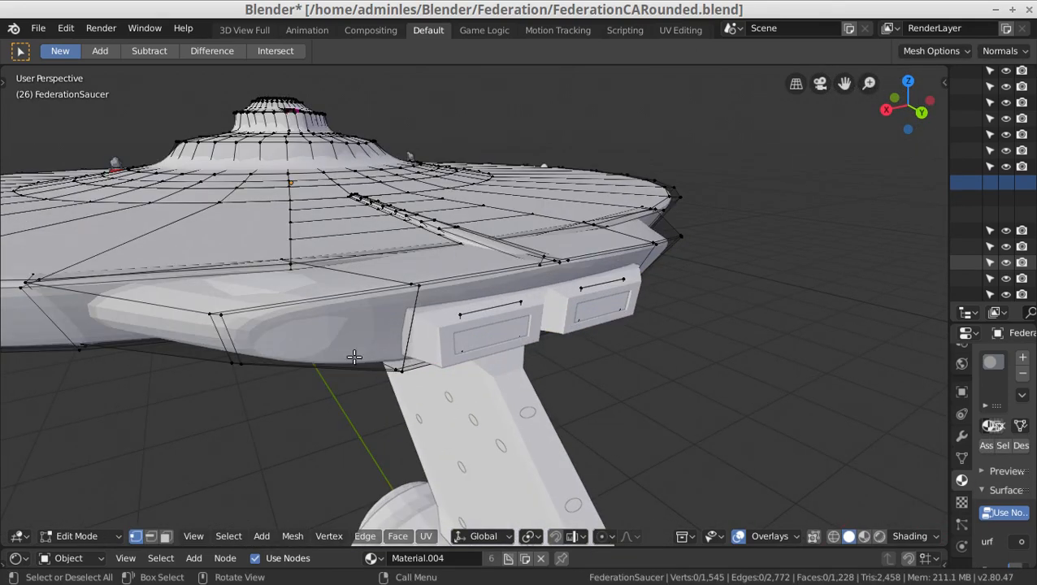
click(218, 315)
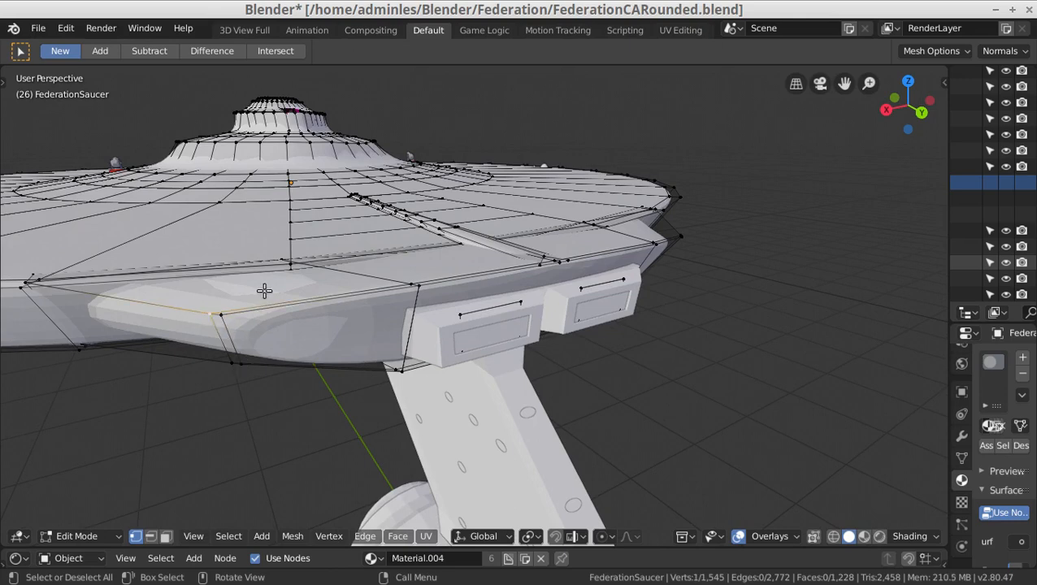
click(423, 280)
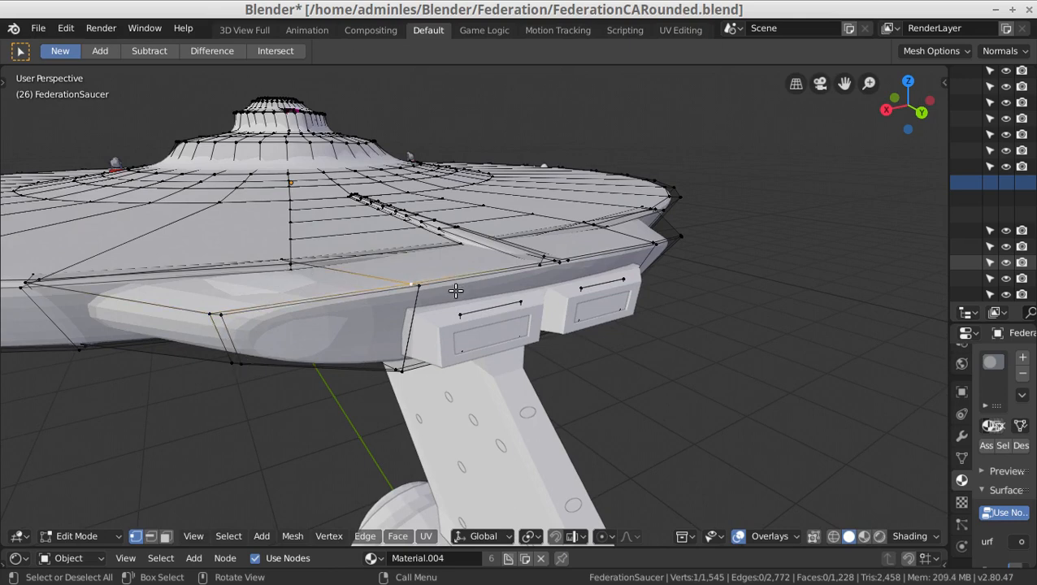
click(415, 299)
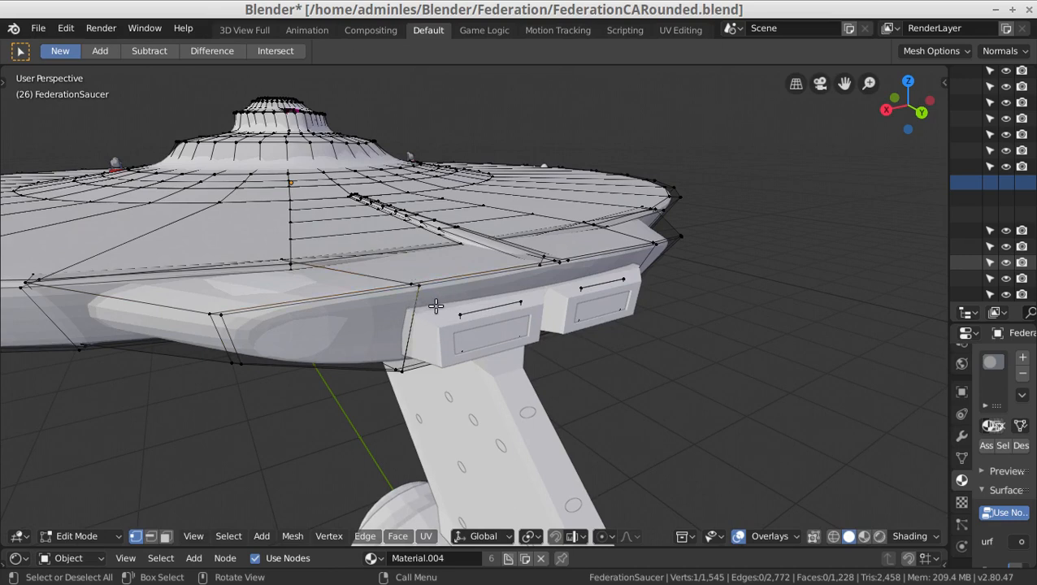
key(x)
click(421, 299)
- Examine the upper and lower corner vertices beside the impulse engine, viewing the lower one from beneath in wireframe
click(415, 286)
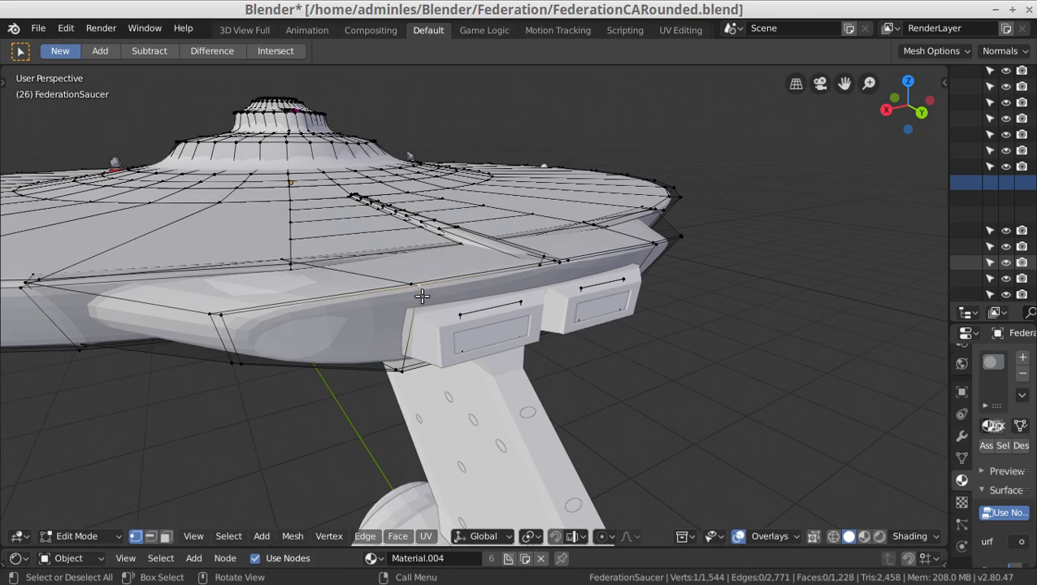
click(404, 372)
click(407, 381)
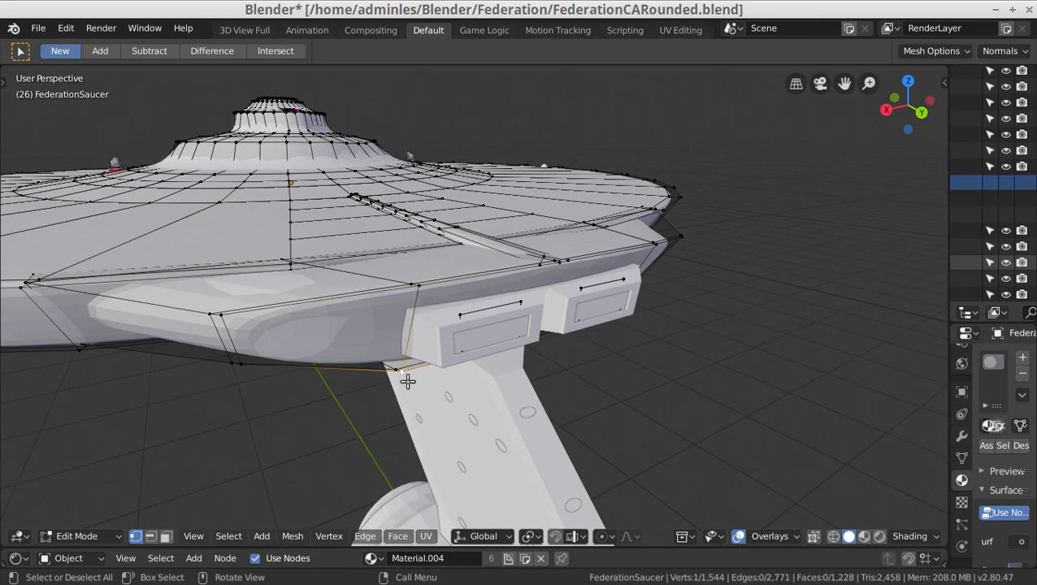
middle_drag(412, 375, 395, 238)
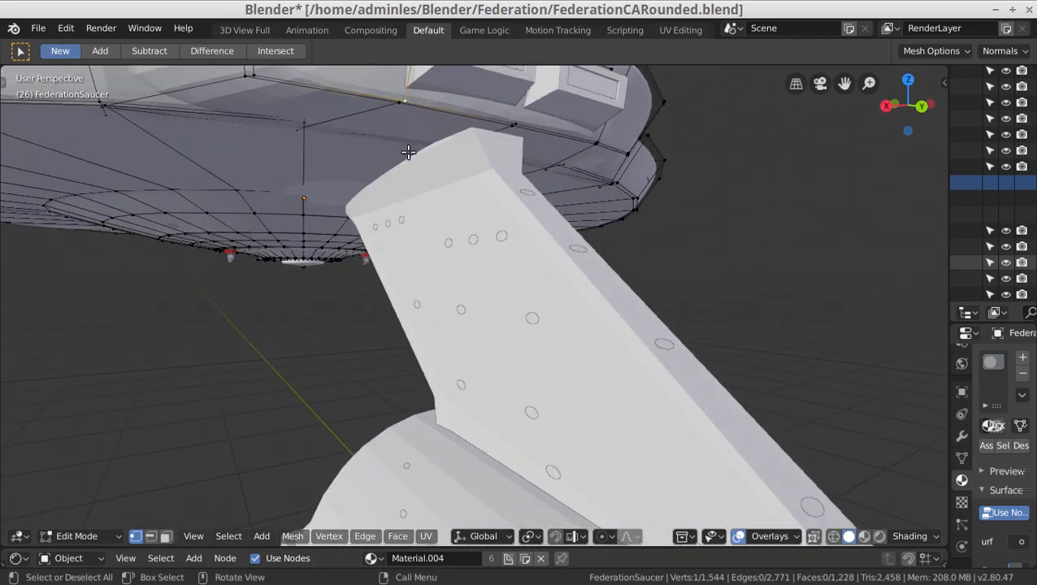
click(405, 98)
key(z)
click(314, 130)
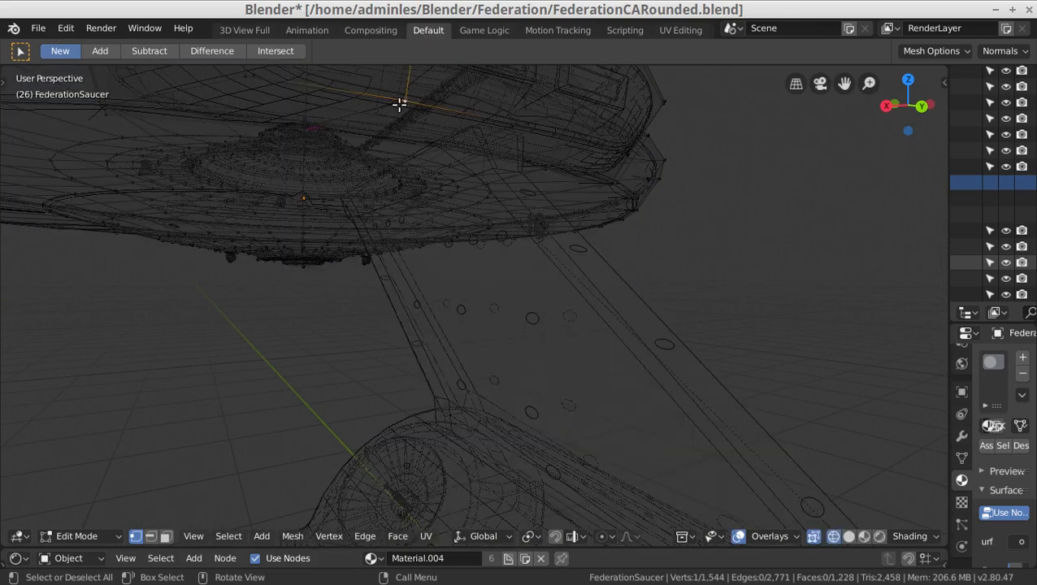
- Delete a loose vertex at the saucer's lower rear corner in vertex select mode with solid shading restored
click(415, 108)
click(166, 537)
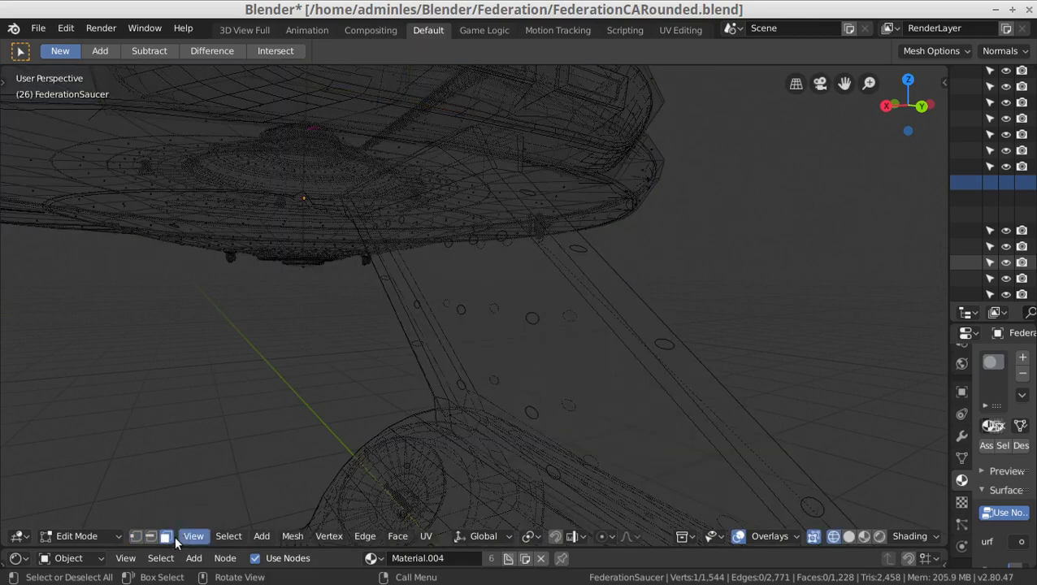
click(137, 538)
key(z)
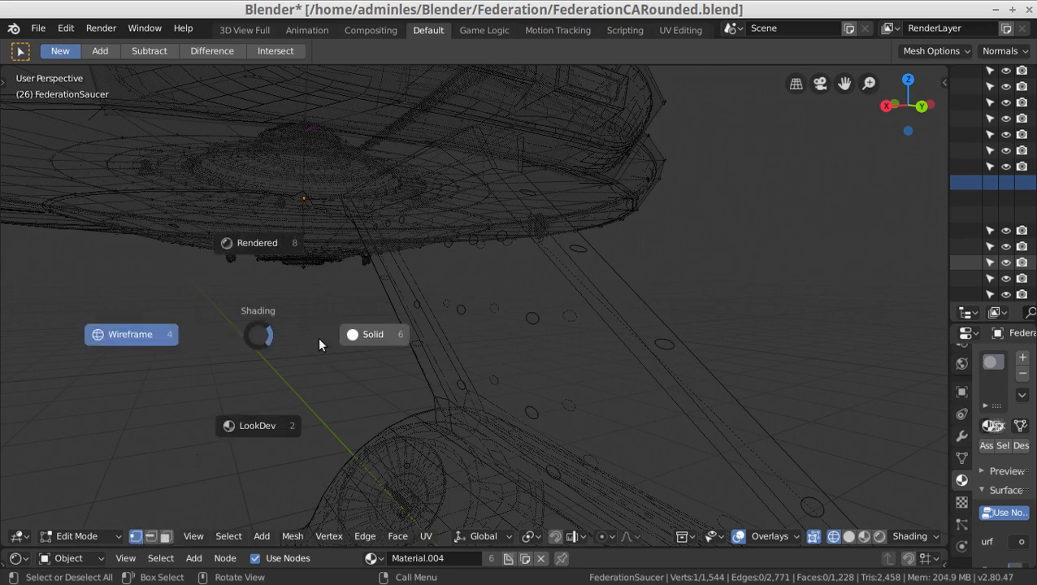
click(357, 335)
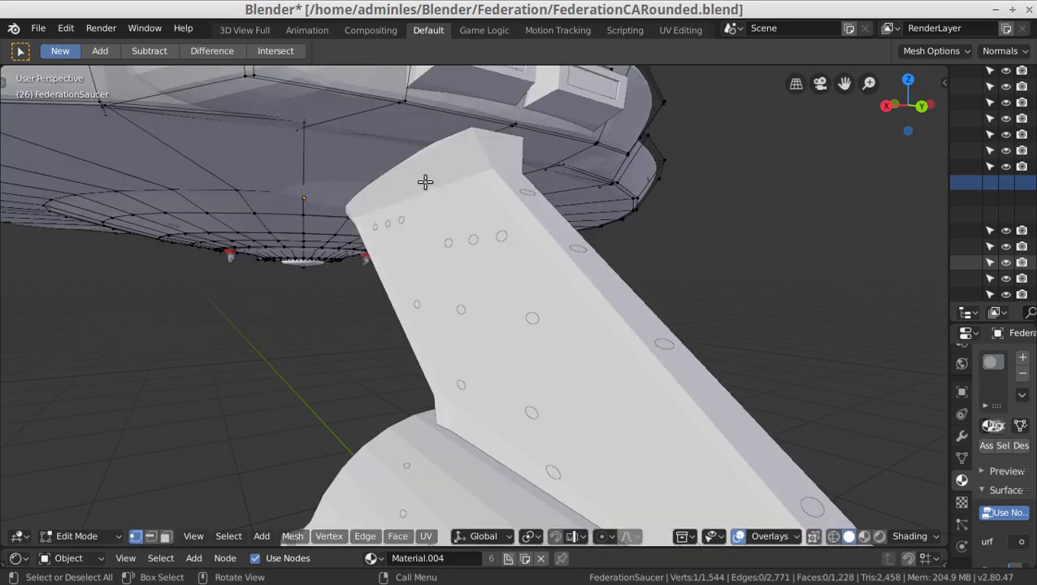
key(x)
click(422, 180)
- Inspect the remaining lower and upper rear corner vertices in wireframe, and return the viewport to solid shading
click(412, 111)
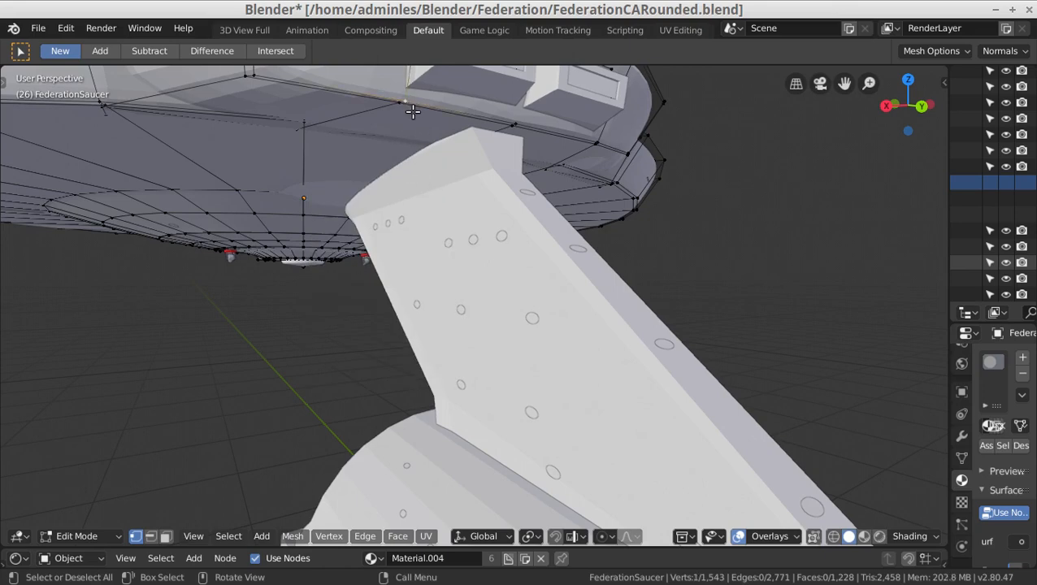
key(z)
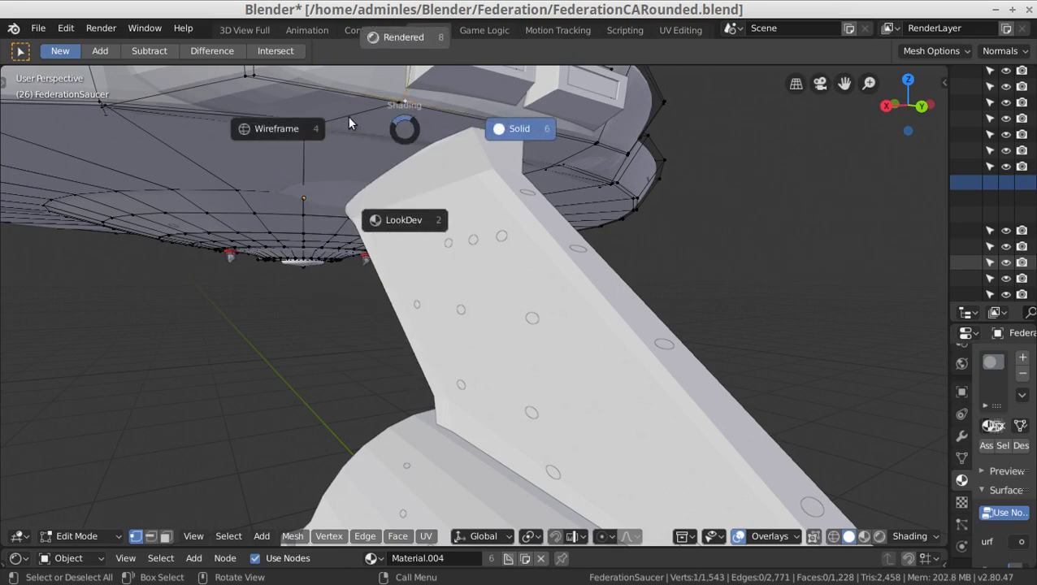
click(294, 129)
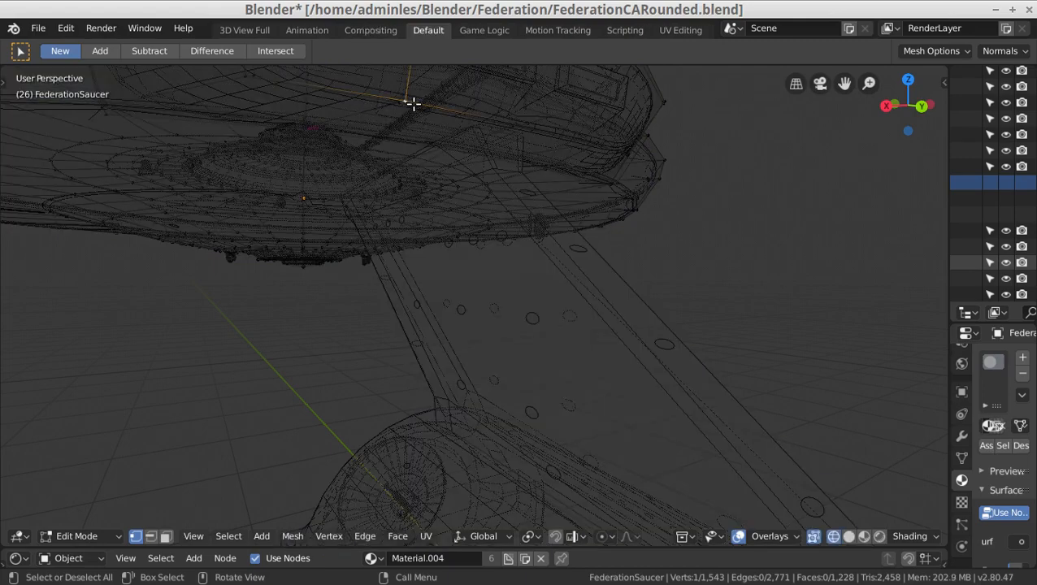
middle_drag(413, 104, 400, 140)
click(365, 115)
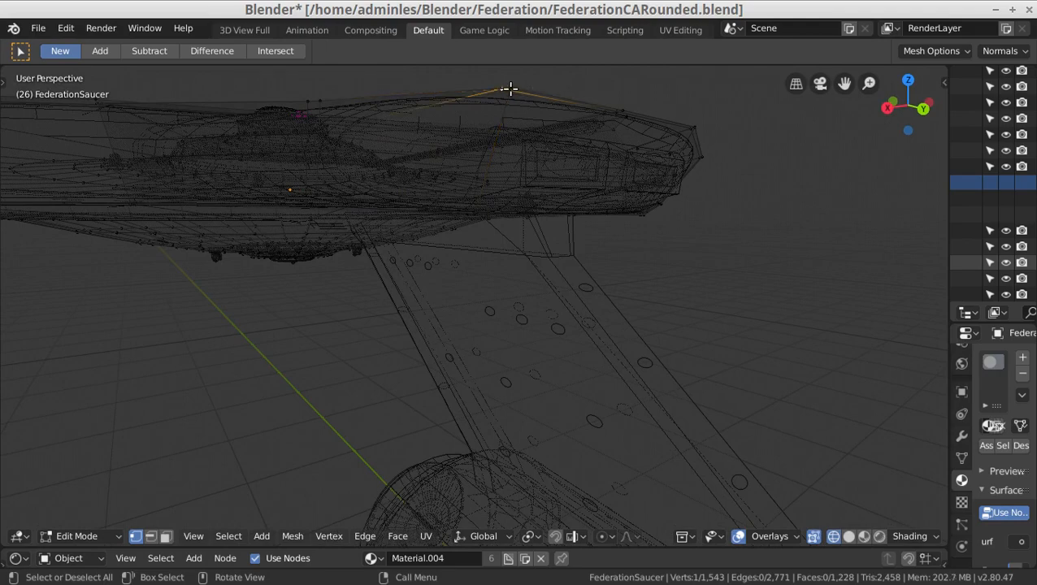
middle_drag(629, 119, 603, 119)
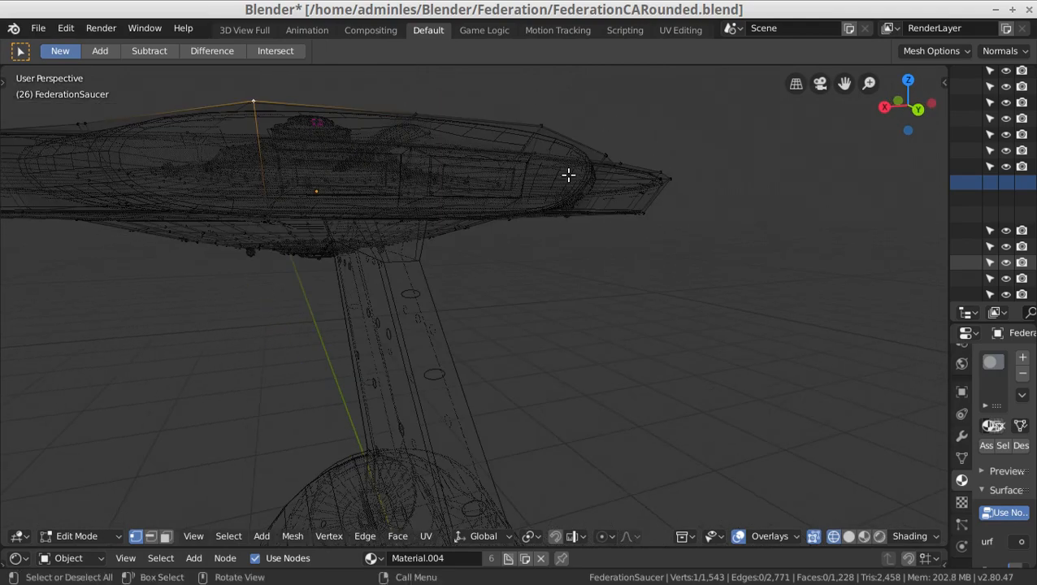
key(z)
click(683, 175)
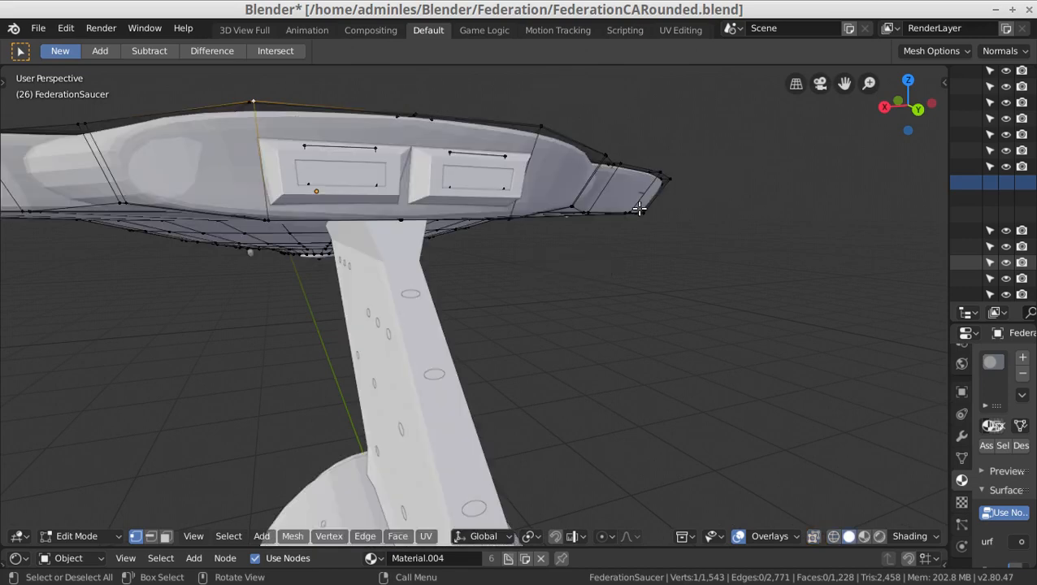
- Return FederationSaucer to Object Mode and examine the saucer, warp nacelles and secondary hull from the side
key(Tab)
mouse_move(640, 221)
middle_down()
mouse_move(623, 223)
mouse_move(637, 250)
mouse_move(681, 262)
mouse_move(890, 252)
mouse_move(919, 292)
mouse_move(919, 350)
mouse_move(935, 333)
mouse_move(737, 423)
mouse_move(678, 428)
mouse_move(678, 338)
mouse_move(693, 326)
mouse_move(931, 292)
mouse_move(11, 292)
mouse_move(144, 317)
mouse_move(187, 241)
mouse_move(39, 315)
mouse_move(873, 366)
mouse_move(799, 366)
mouse_move(655, 333)
mouse_move(556, 347)
mouse_move(376, 316)
mouse_move(344, 289)
mouse_move(405, 269)
mouse_move(452, 271)
mouse_move(510, 297)
mouse_move(505, 342)
mouse_move(243, 307)
middle_up()
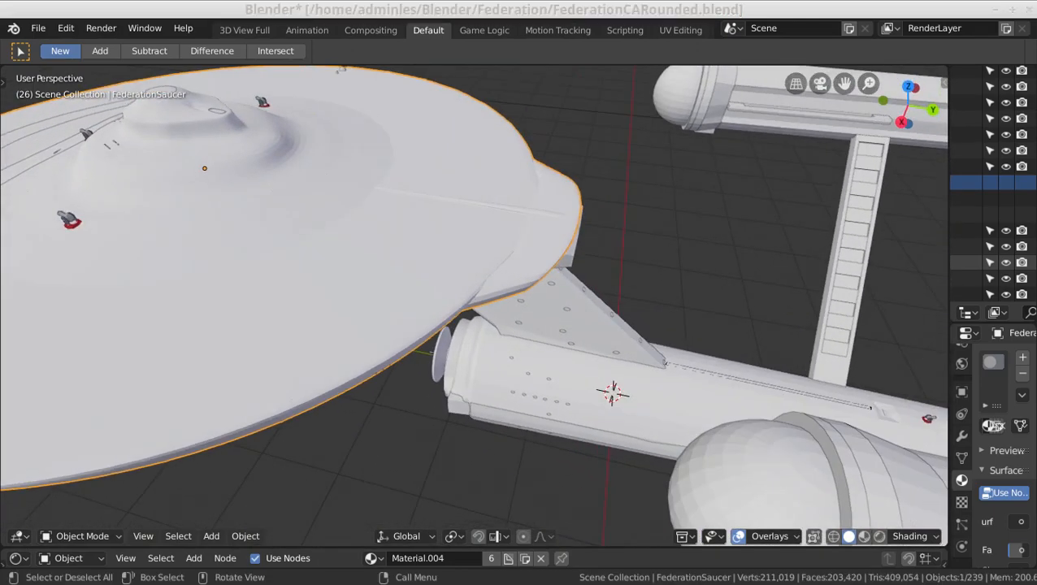
scroll(234, 236, down, 4)
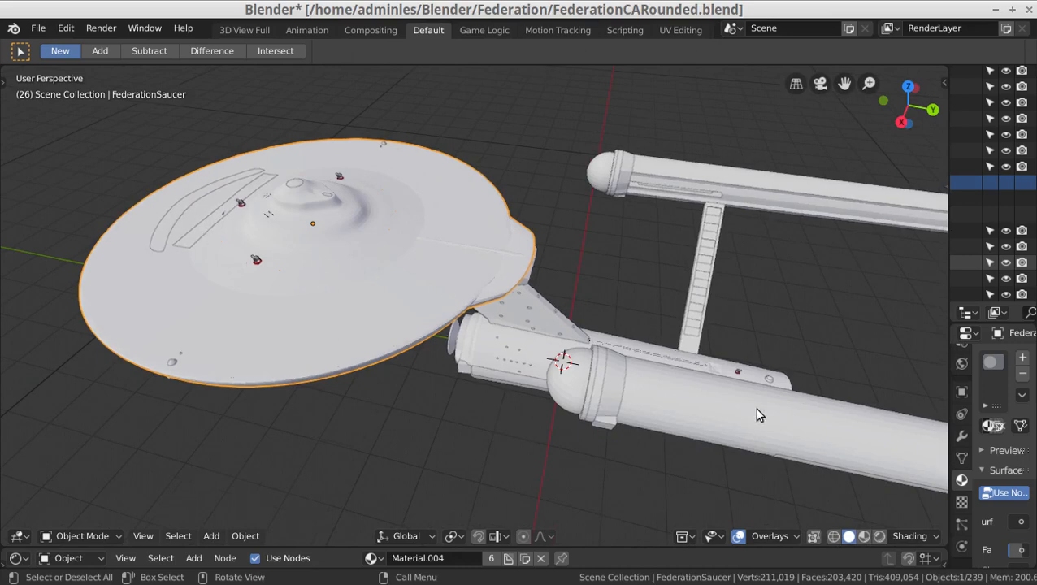
middle_drag(744, 378, 516, 342)
scroll(516, 342, up, 4)
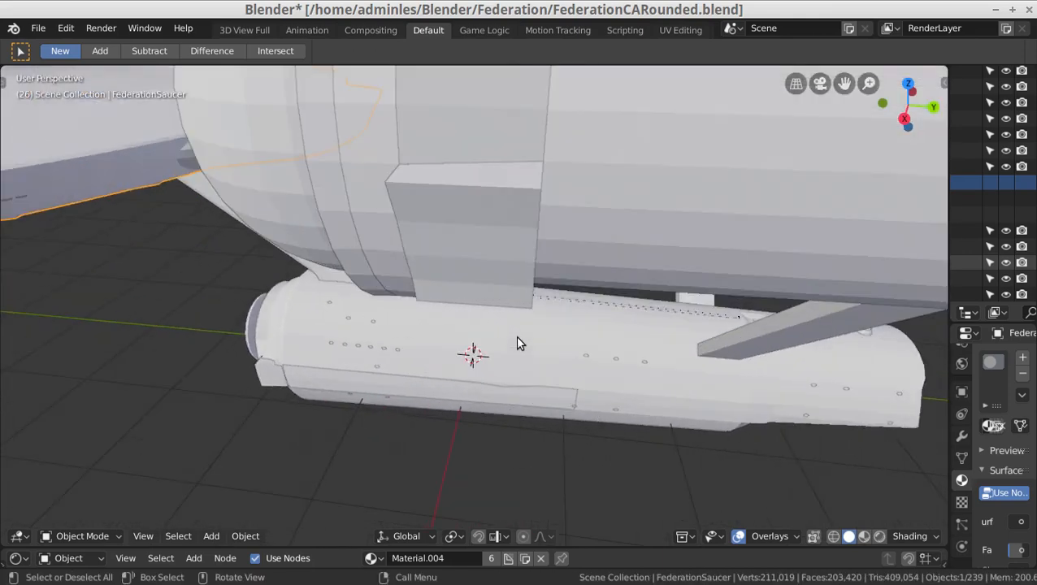
- Open the left warp nacelle in Edit Mode and show its modifier settings in a widened properties area
shift+middle_drag(494, 252, 530, 370)
click(769, 317)
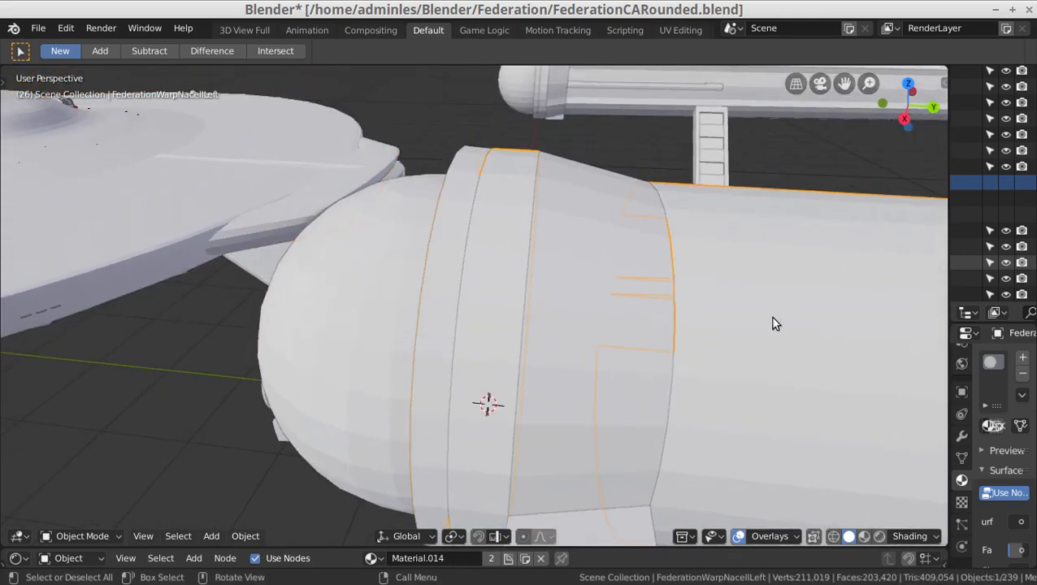
key(Tab)
scroll(723, 356, down, 4)
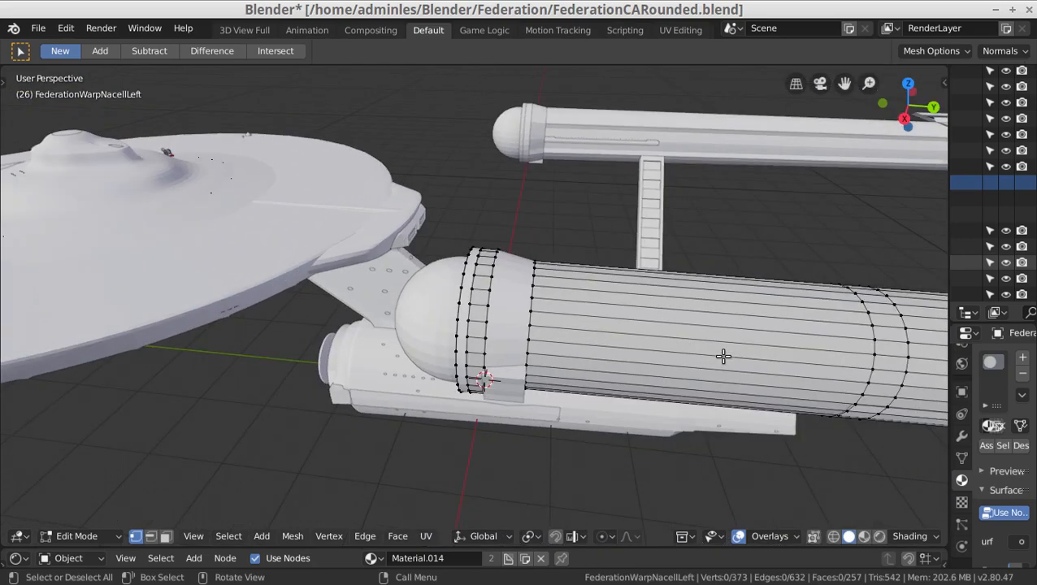
middle_drag(724, 356, 735, 347)
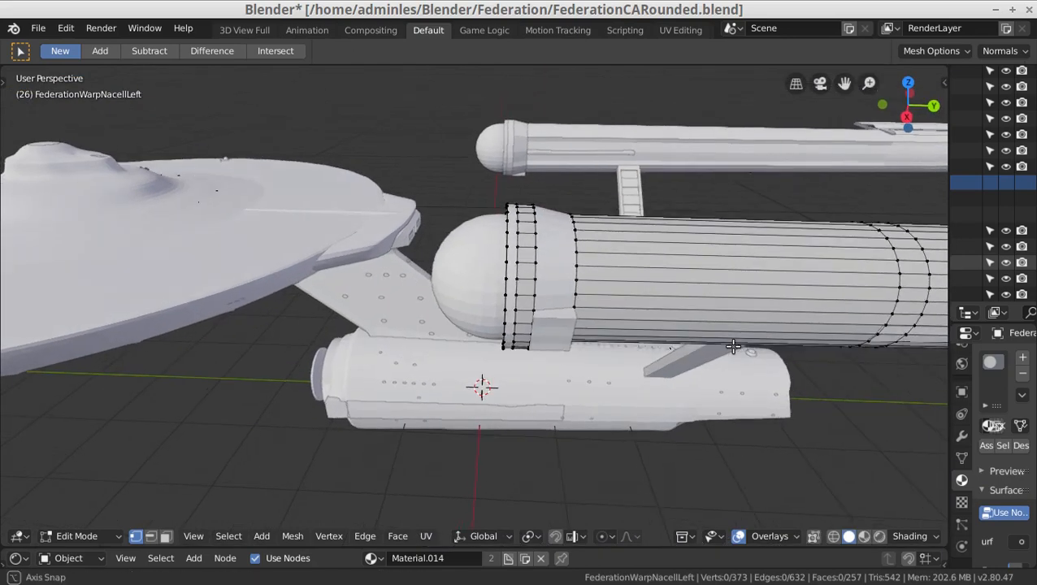
click(961, 437)
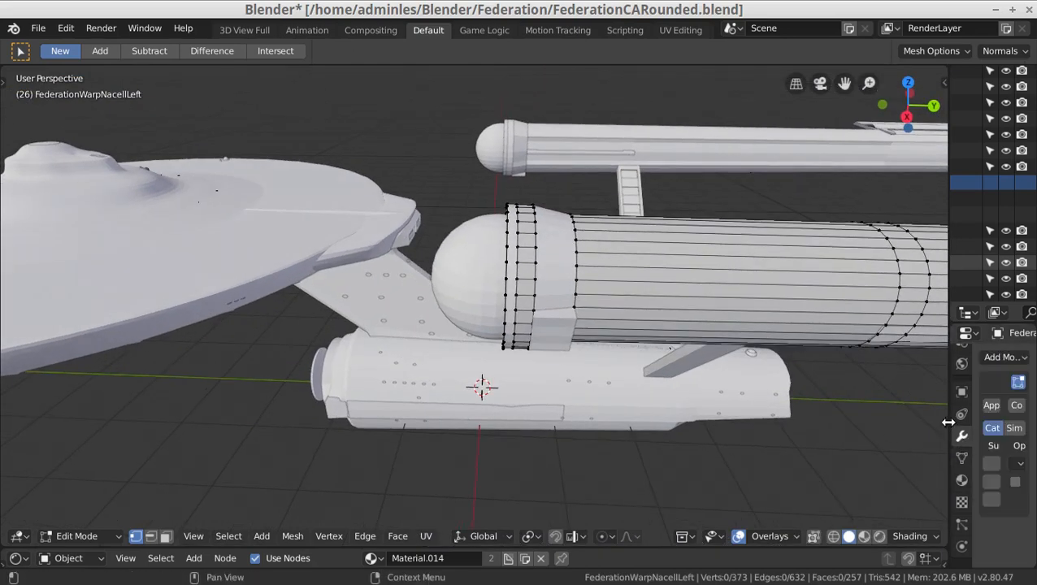
drag(948, 421, 760, 423)
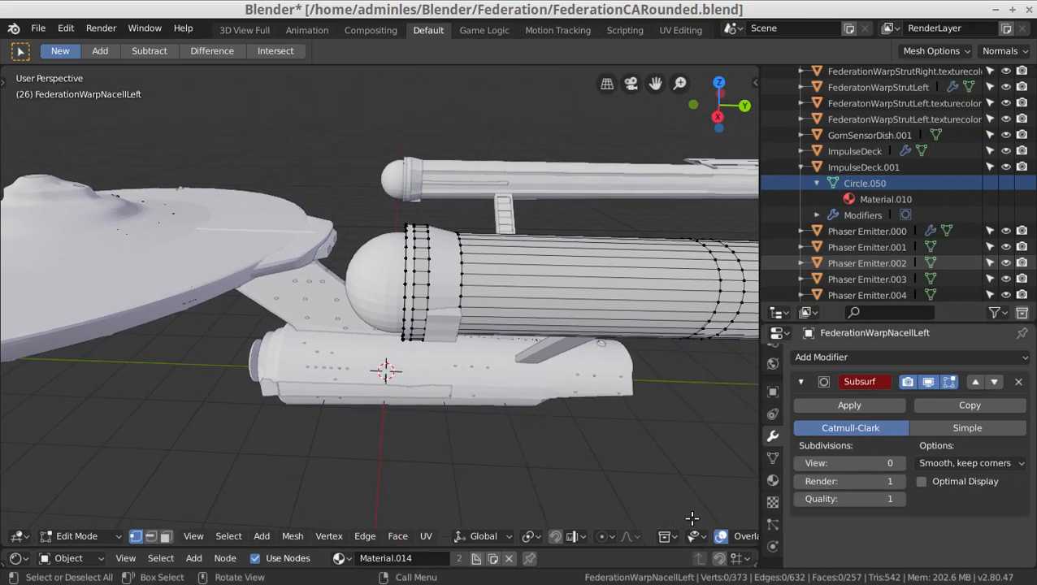
- Set the left nacelle's Subsurf subdivisions to 3 for View and 3 for Render, in Object Mode with rendered shading
scroll(707, 537, down, 5)
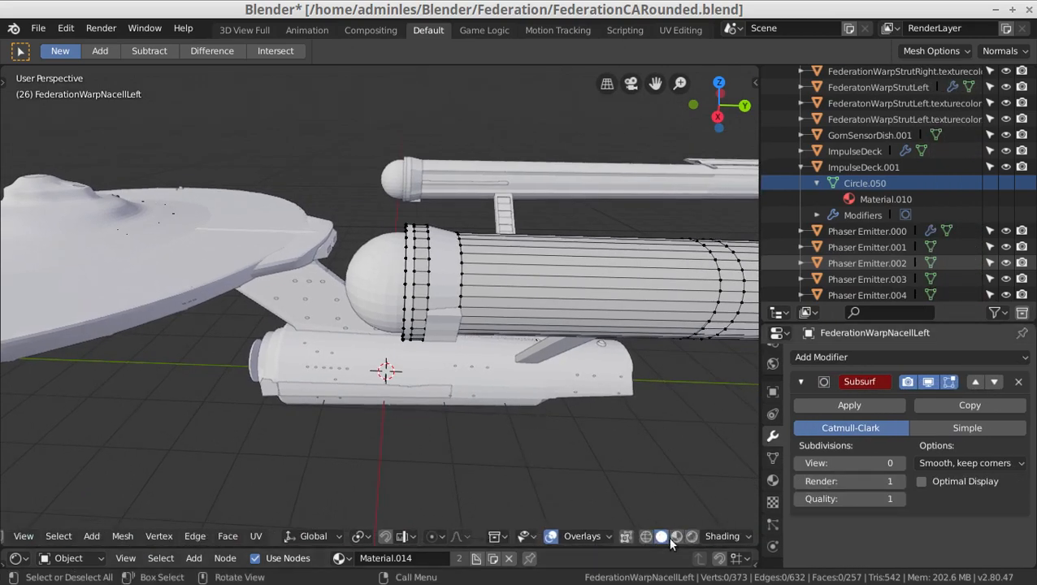
key(z)
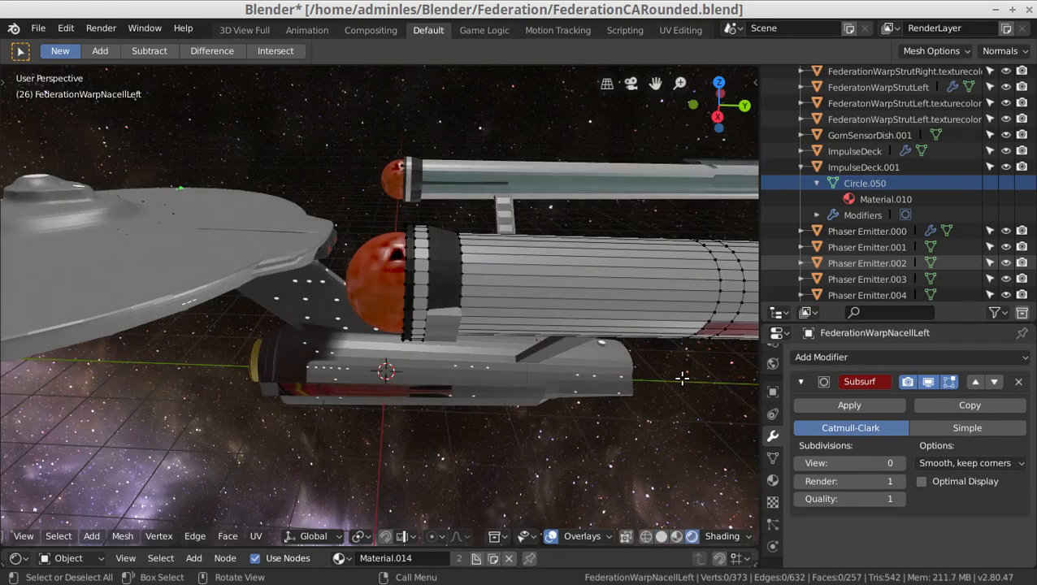
key(Tab)
key(Tab)
key(Tab)
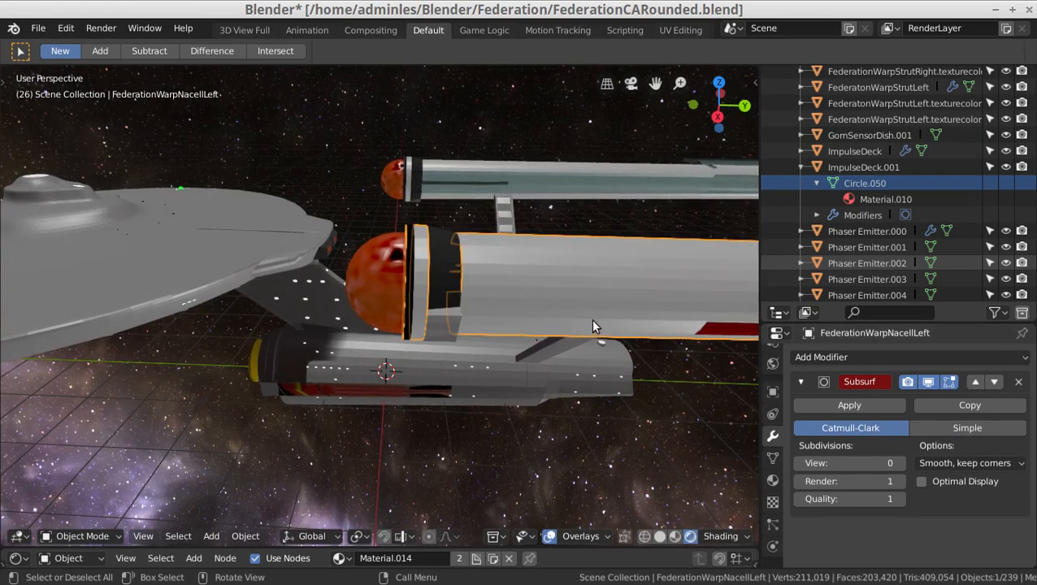
click(899, 464)
click(899, 464)
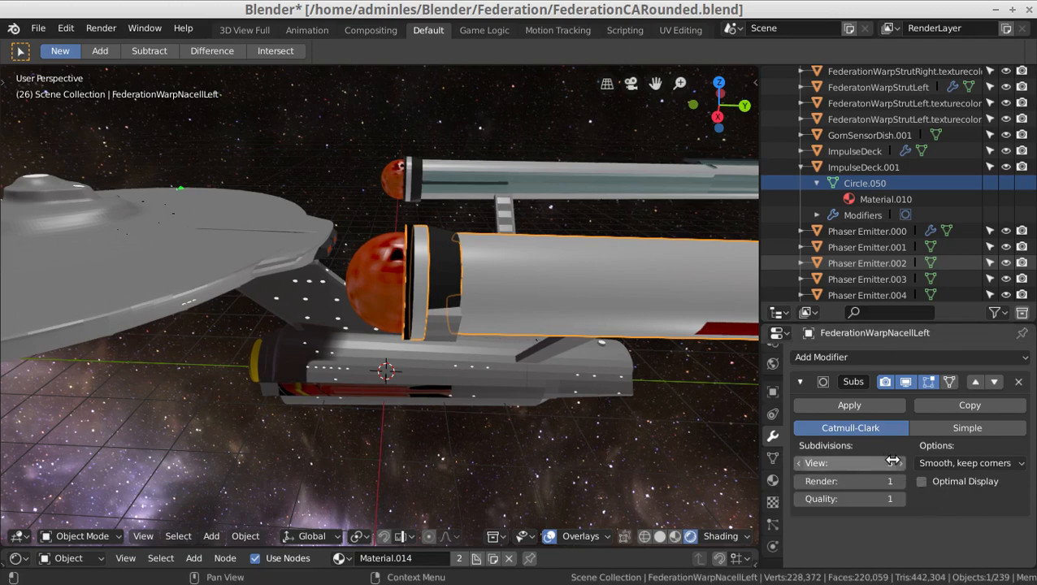
click(798, 482)
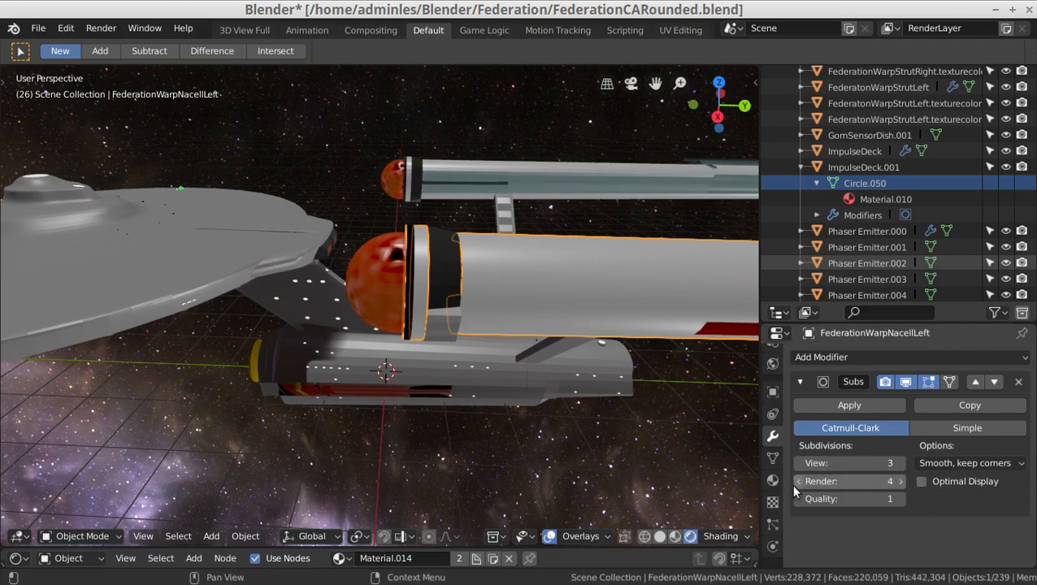
- Select the face loop around the left nacelle's front collar in Edit Mode, using face select mode and solid shading
click(659, 536)
key(Tab)
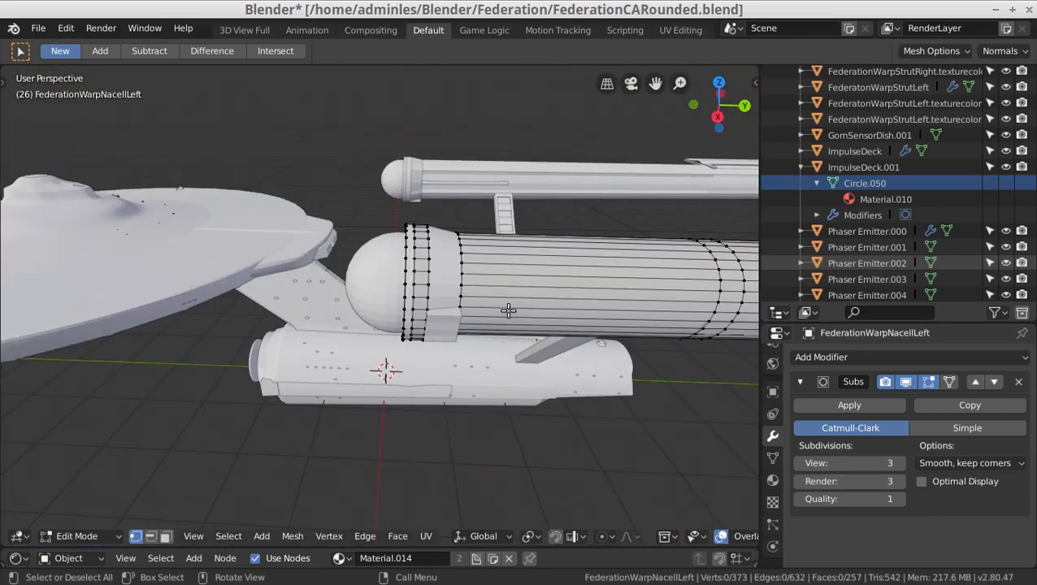
scroll(508, 311, up, 5)
scroll(507, 312, down, 4)
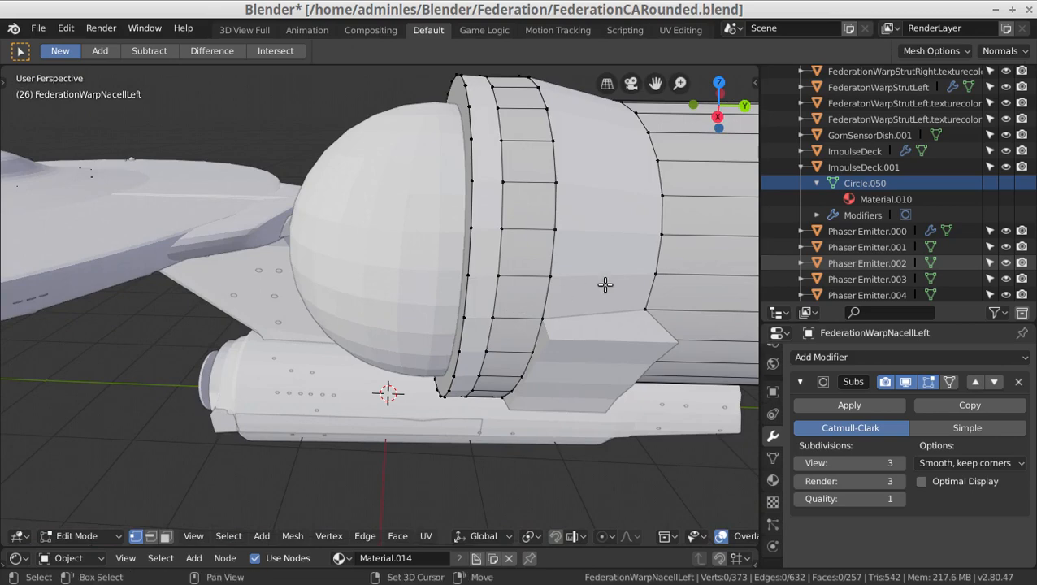
middle_drag(605, 285, 579, 296)
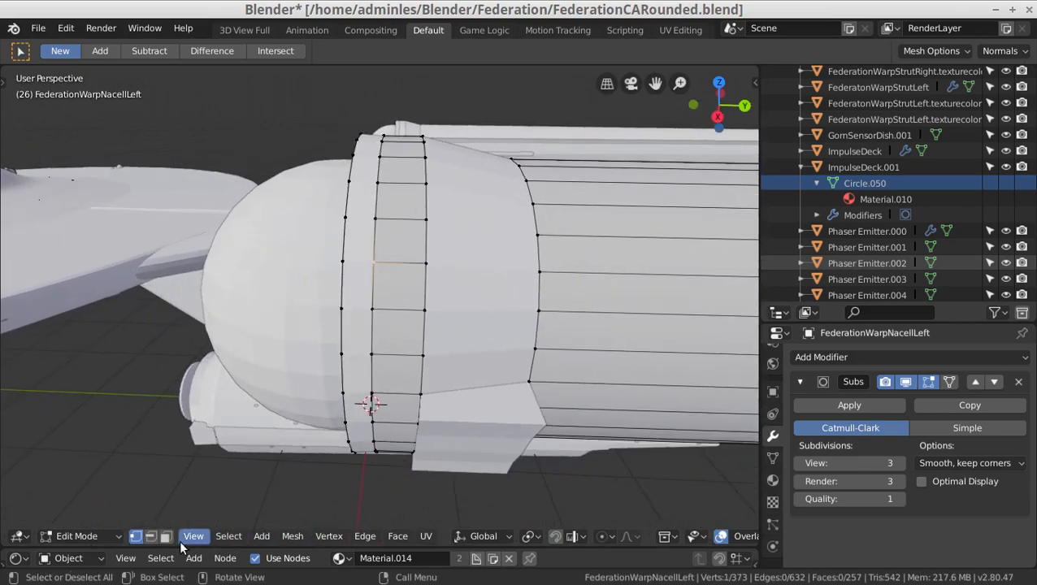
click(166, 537)
alt+click(397, 308)
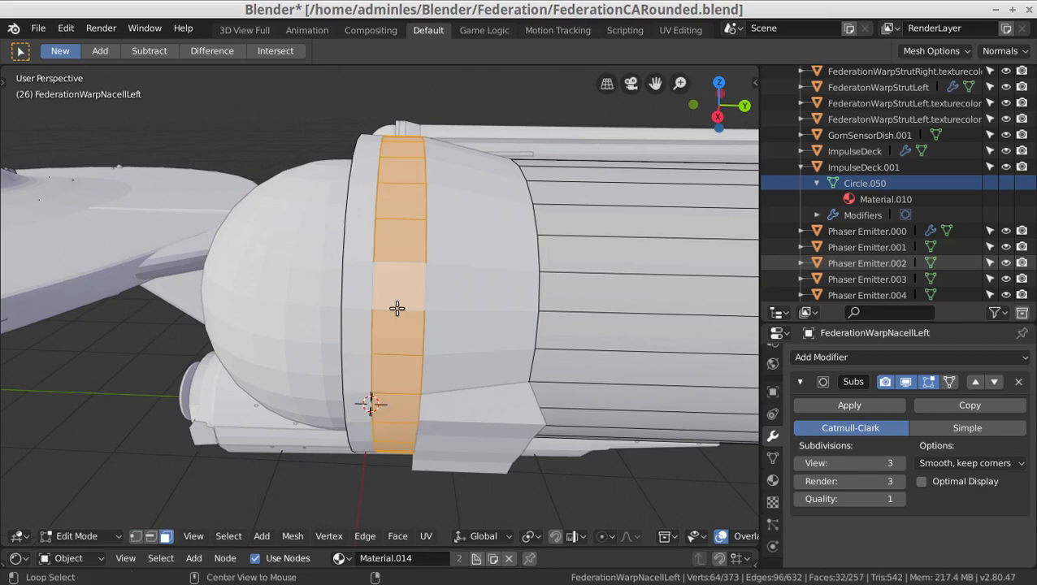
middle_drag(455, 351, 521, 382)
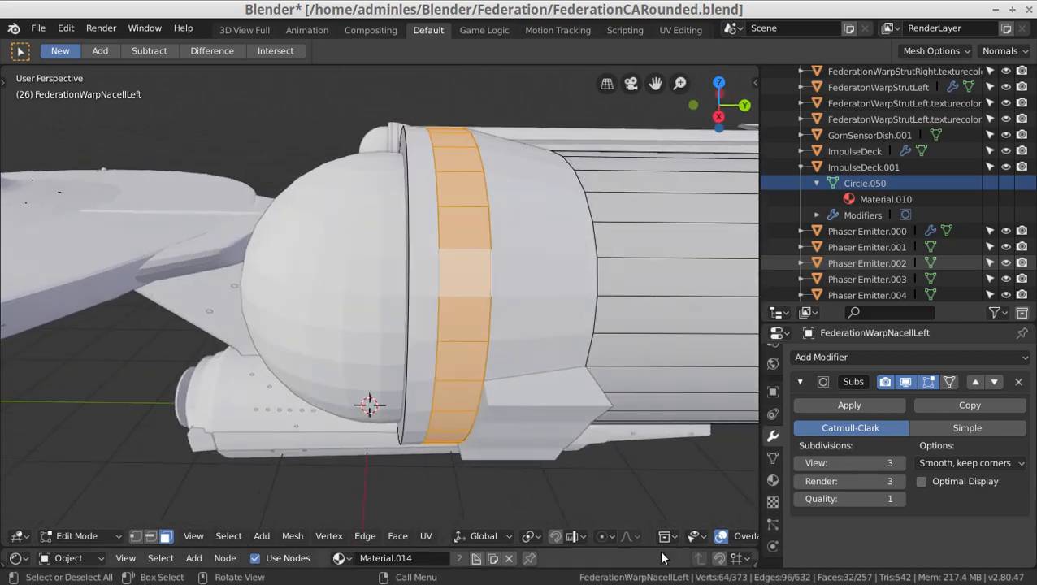
- Return to Object Mode with rendered shading and examine the left nacelle from its front dome to its rear end
scroll(618, 535, down, 5)
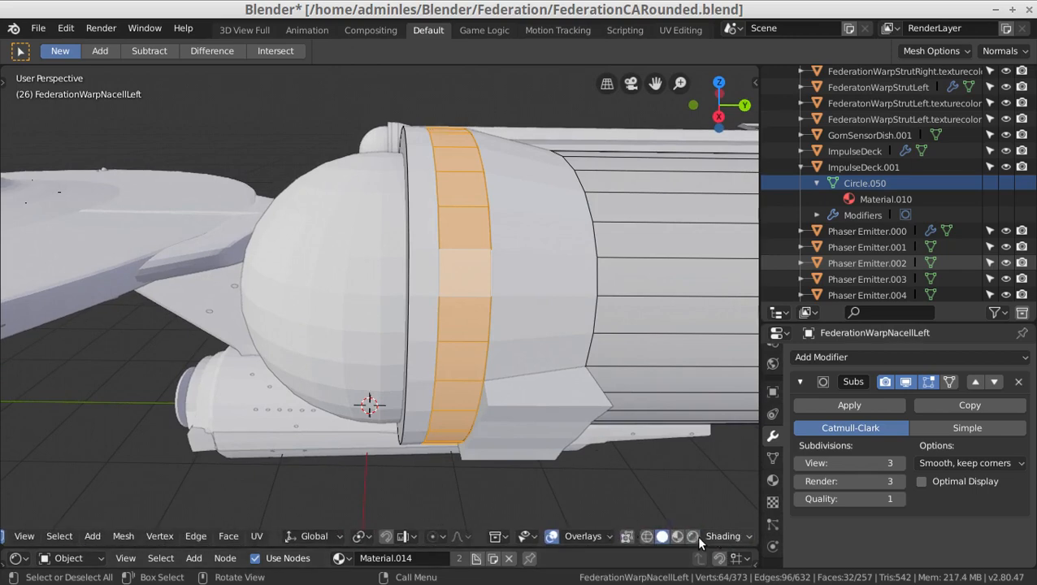
click(692, 536)
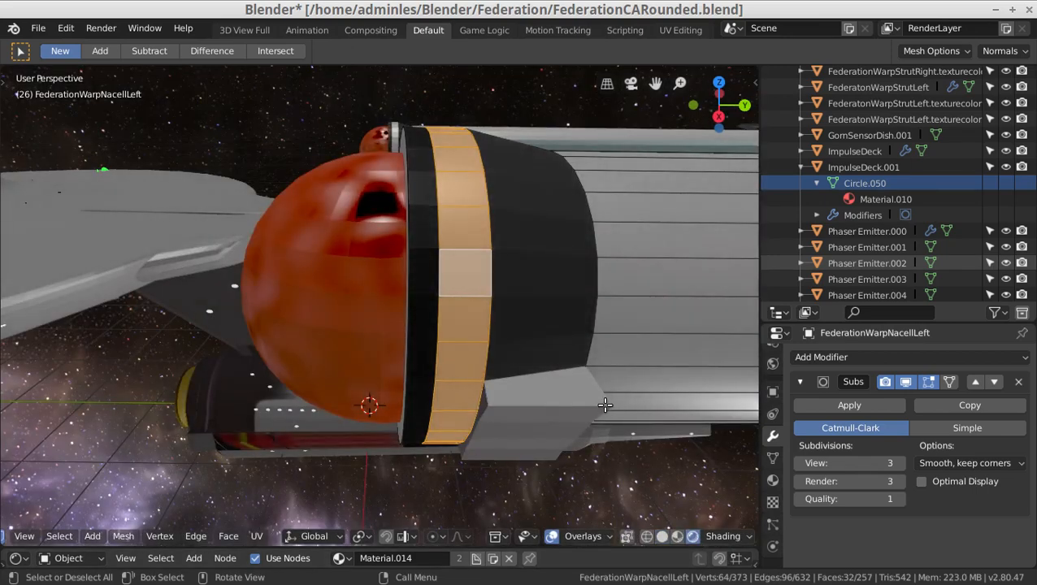
key(Tab)
click(408, 262)
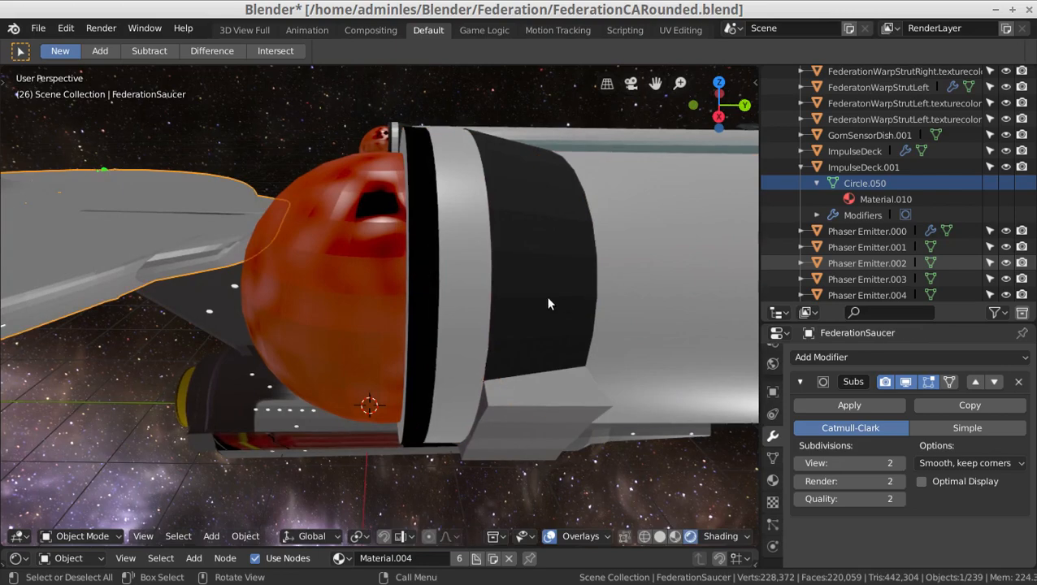
middle_drag(574, 296, 575, 125)
middle_drag(492, 133, 472, 156)
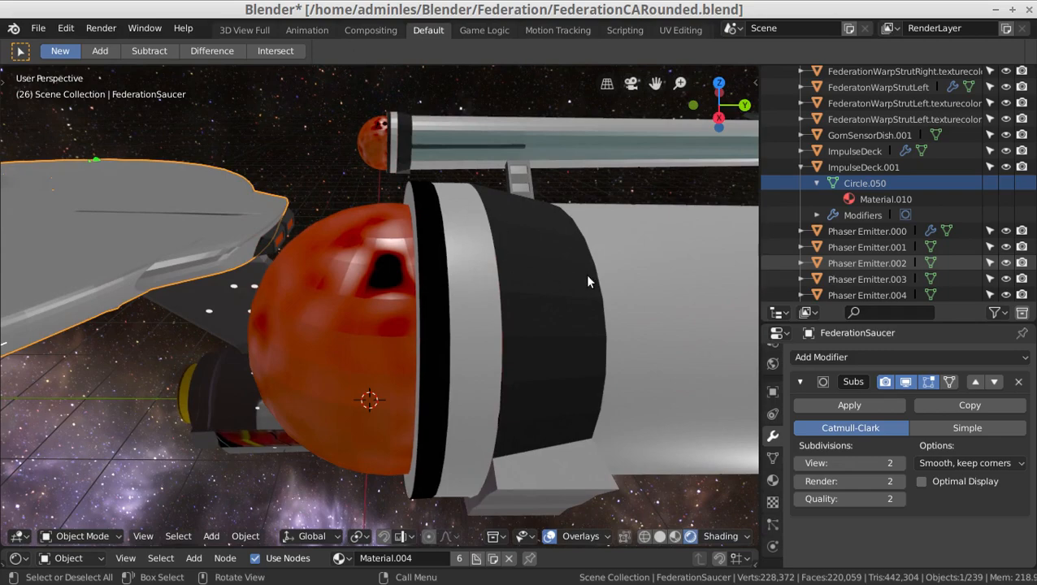
middle_drag(588, 277, 643, 250)
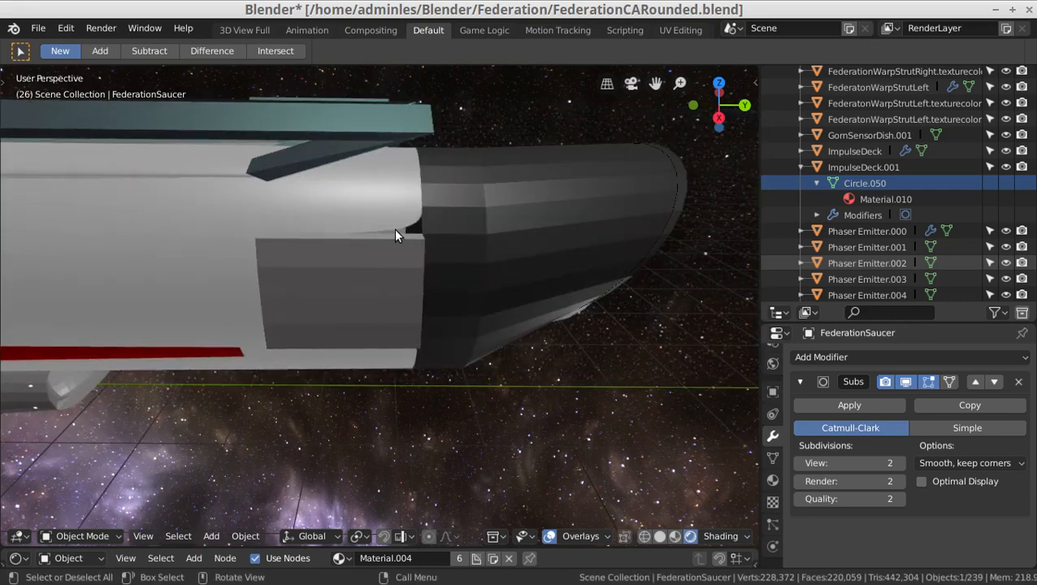
- Fill the open edge loop under the gray block at the left nacelle's rear with a face, and return to Object Mode
key(Tab)
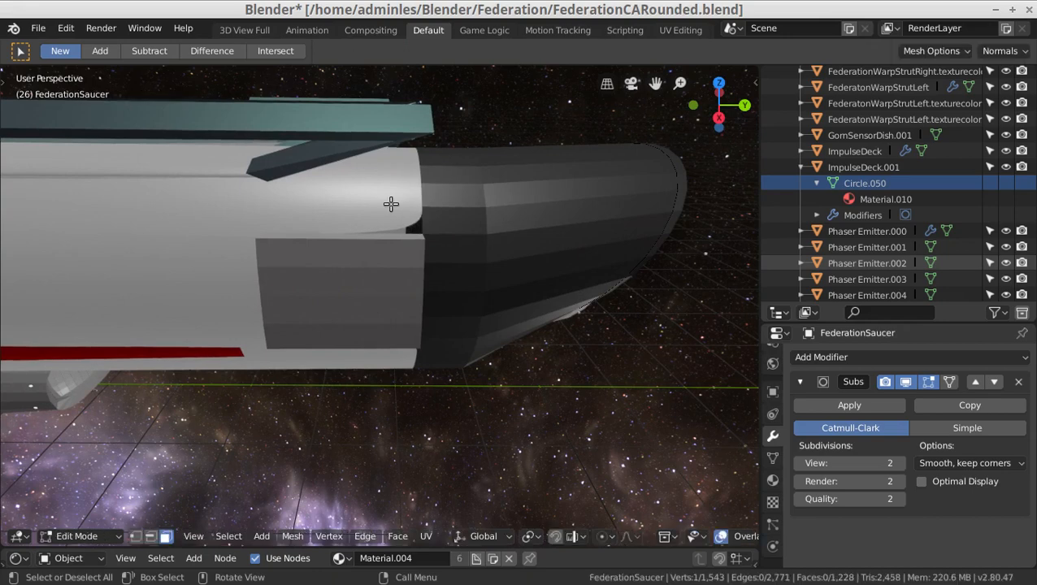
key(Tab)
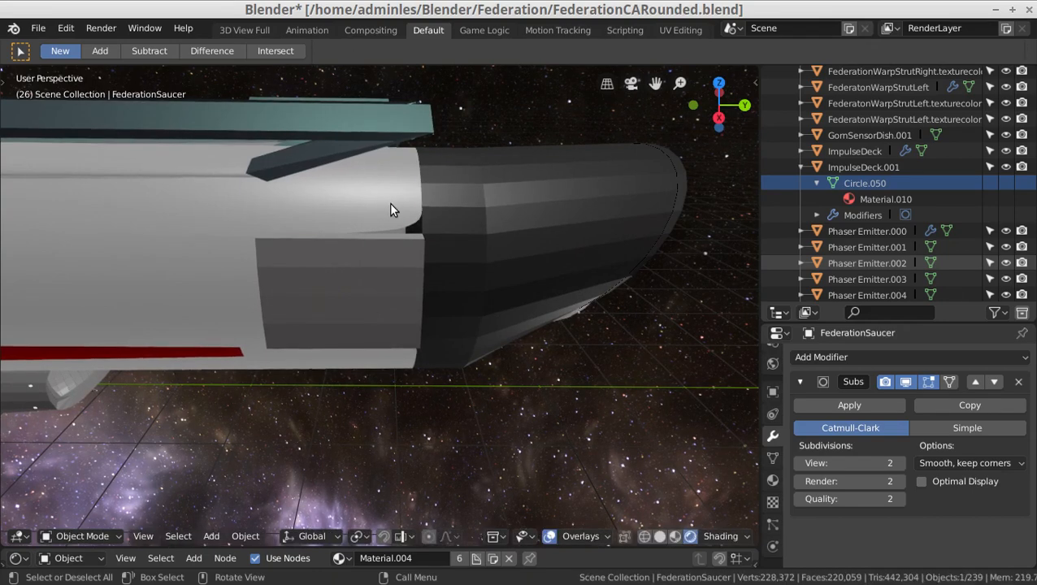
click(390, 203)
key(Tab)
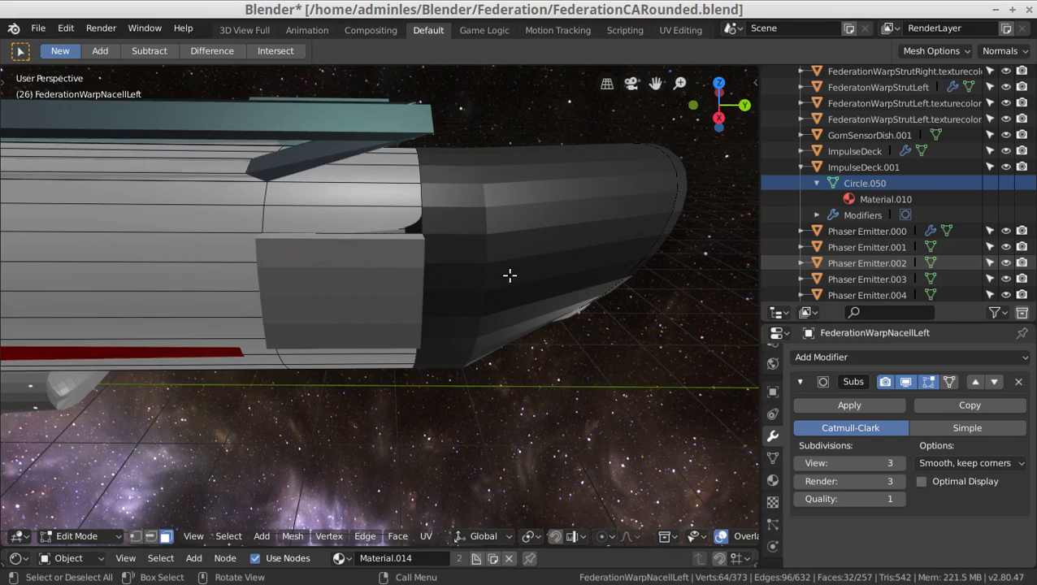
middle_drag(509, 275, 569, 171)
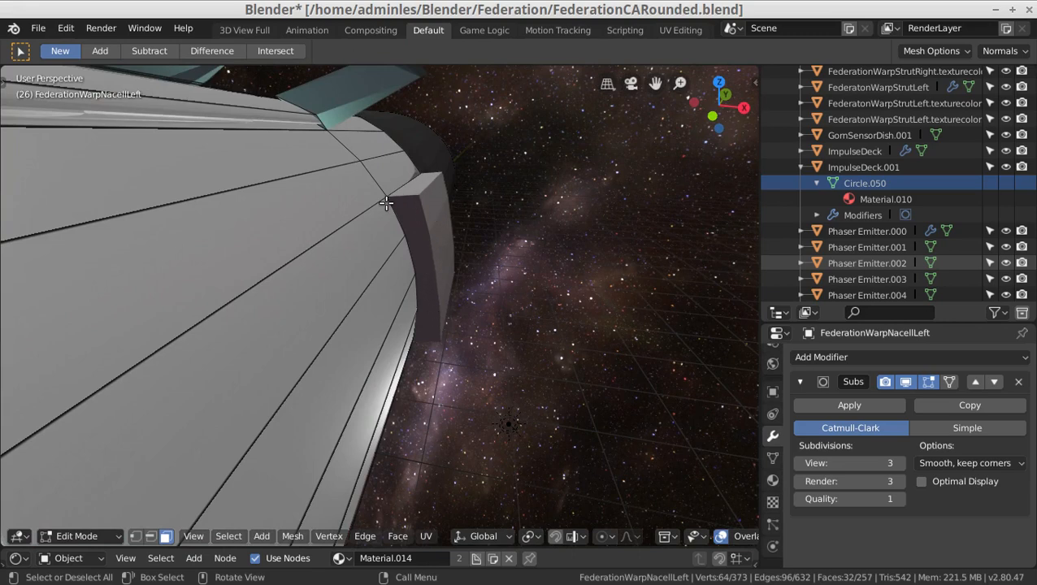
middle_drag(399, 216, 471, 260)
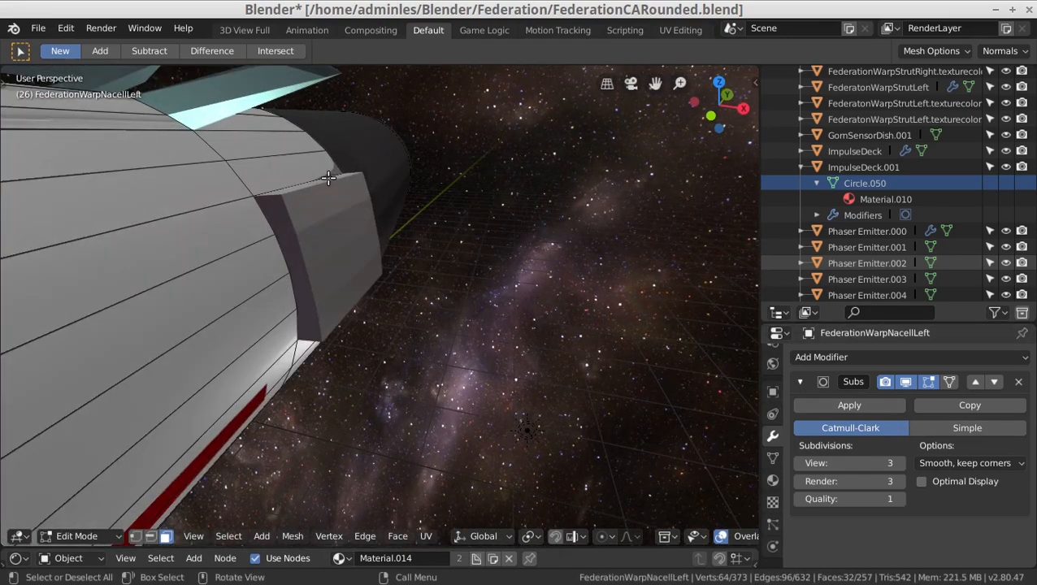
middle_drag(477, 303, 521, 303)
middle_drag(652, 149, 652, 150)
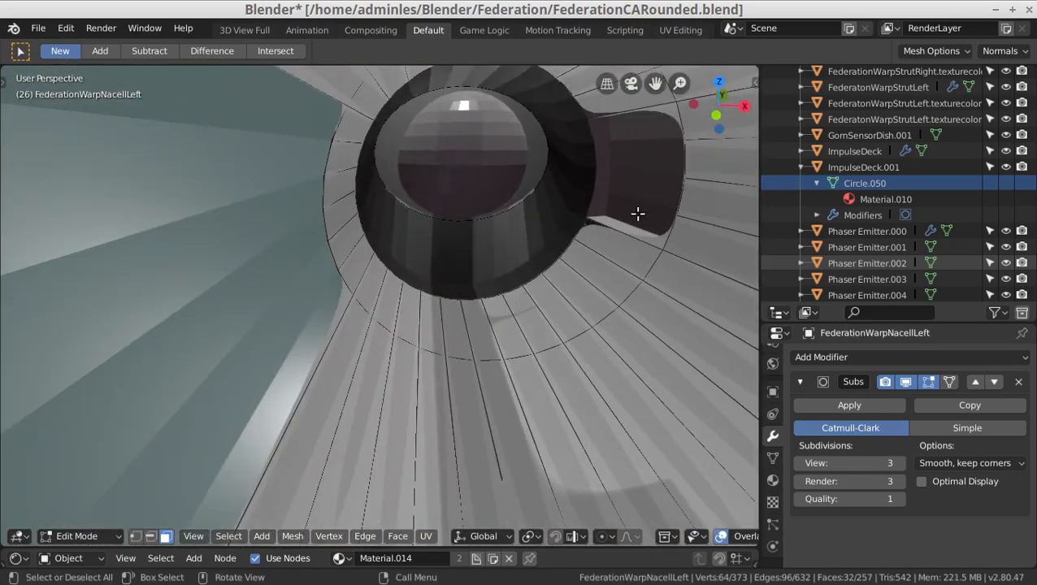
click(145, 537)
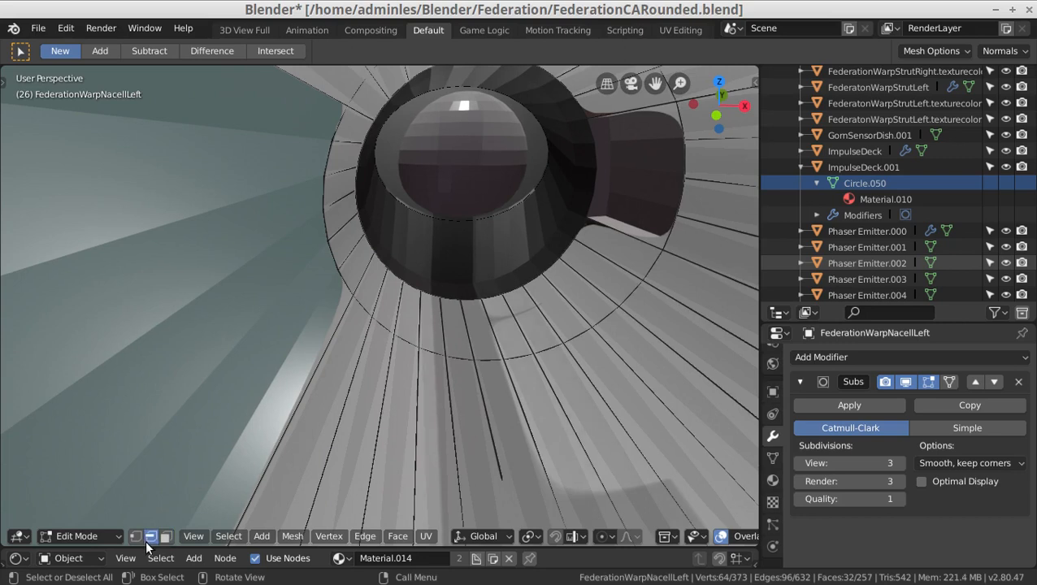
click(646, 243)
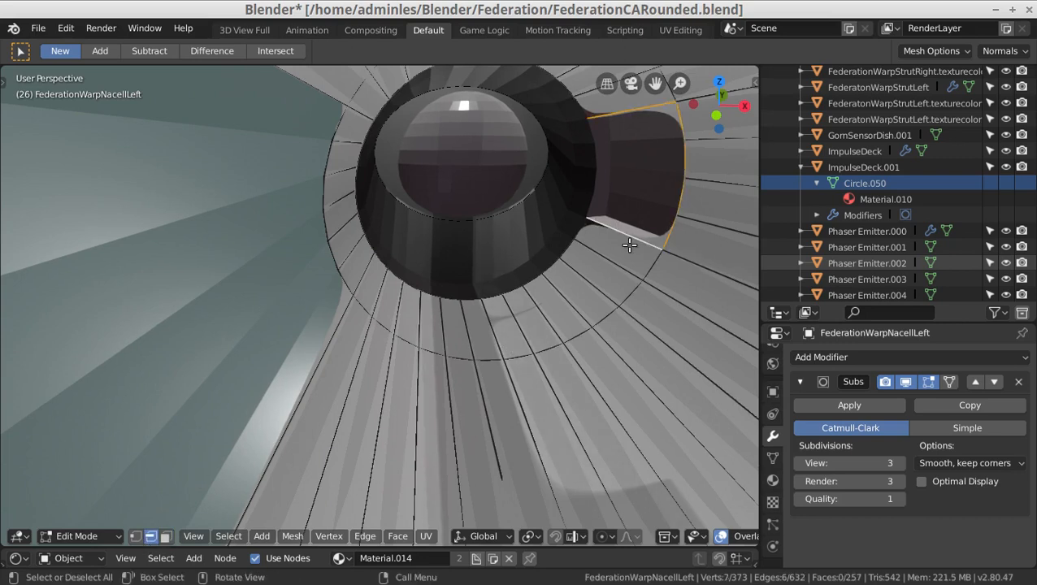
key(f)
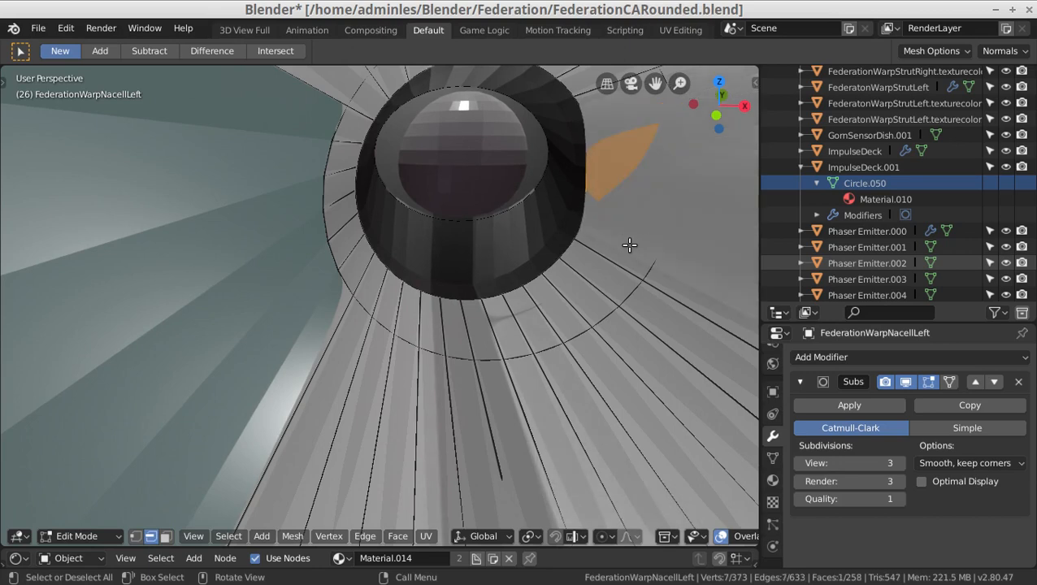
key(Tab)
- Set the Subsurf View subdivisions of the gray block at the left nacelle's rear to 1
scroll(650, 234, down, 6)
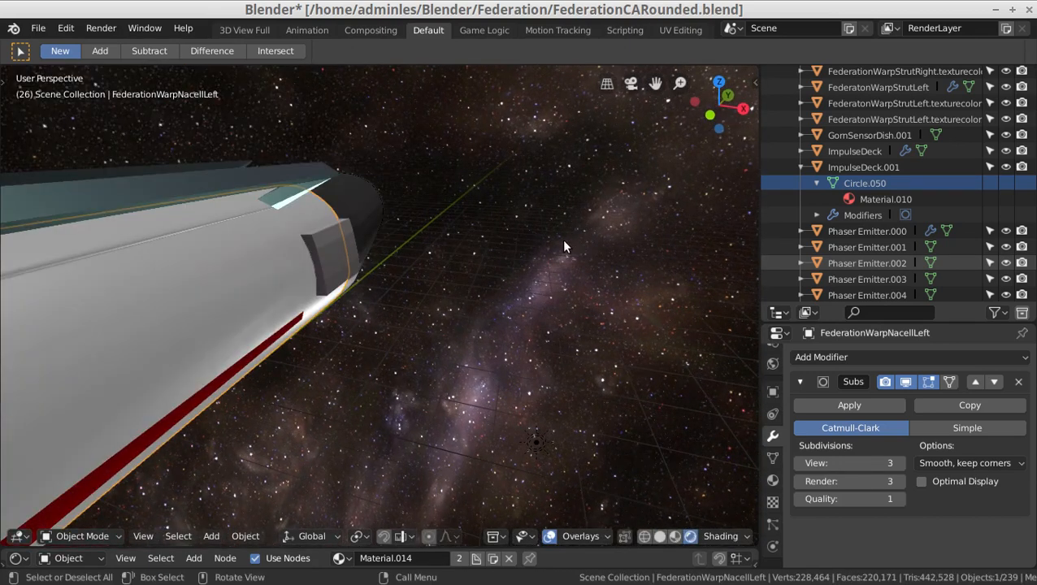
middle_drag(561, 241, 502, 241)
click(165, 218)
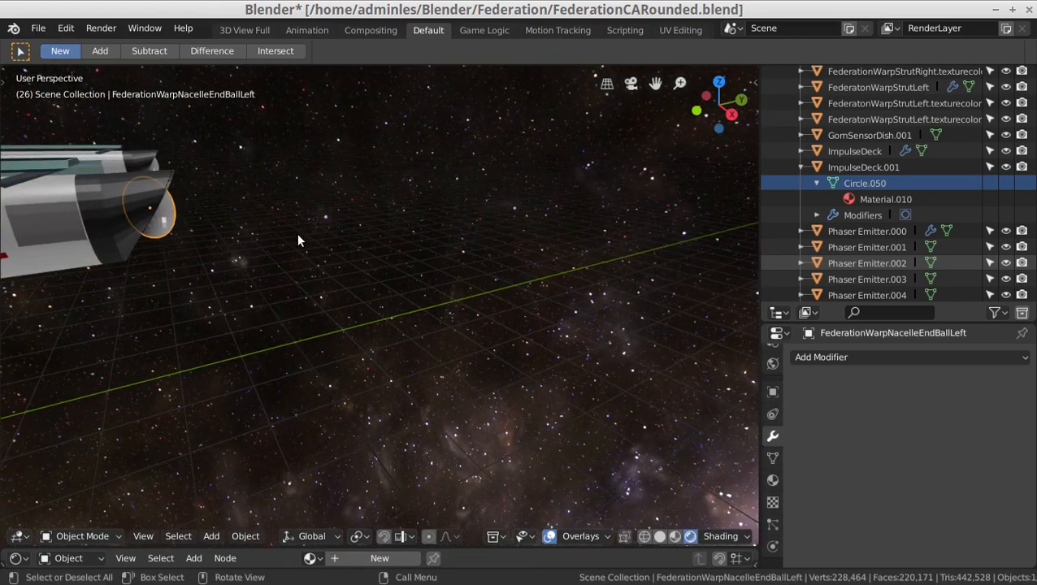
shift+middle_drag(299, 240, 398, 255)
scroll(414, 276, up, 4)
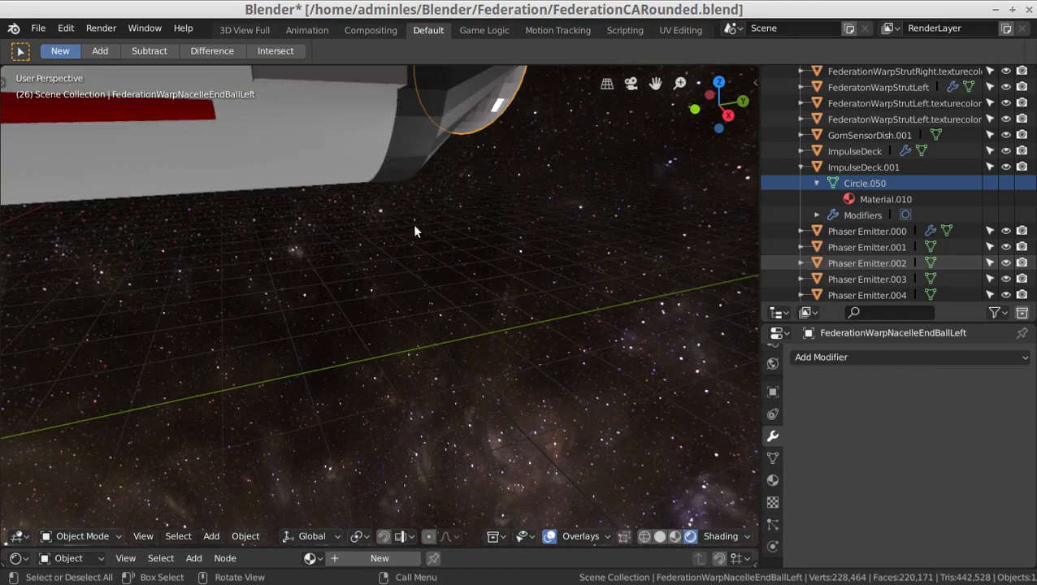
shift+middle_drag(414, 195, 472, 339)
click(473, 339)
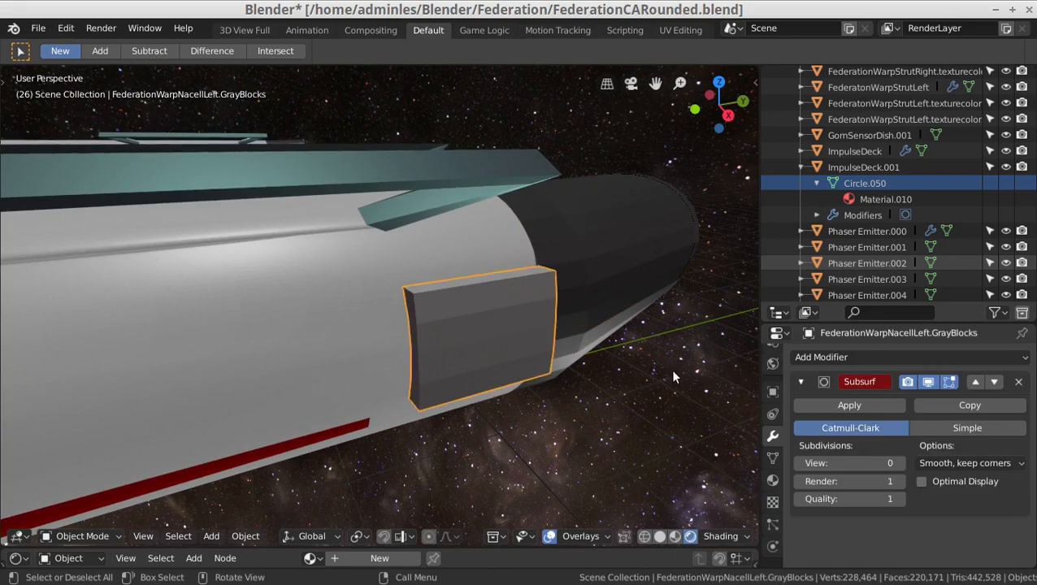
click(899, 463)
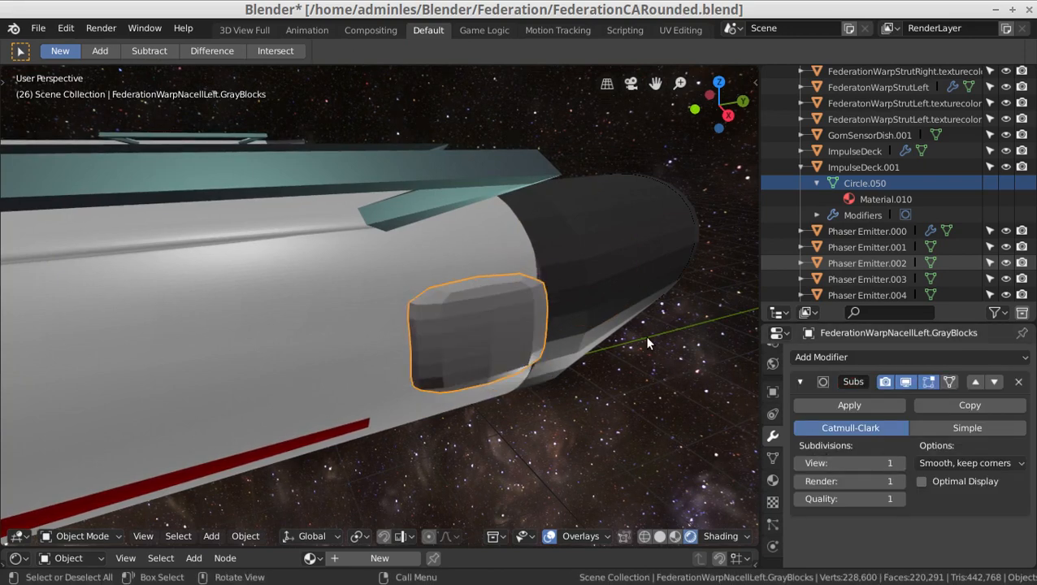
- Set the Subsurf View subdivisions of the teal small bars on the left nacelle to 5
click(417, 172)
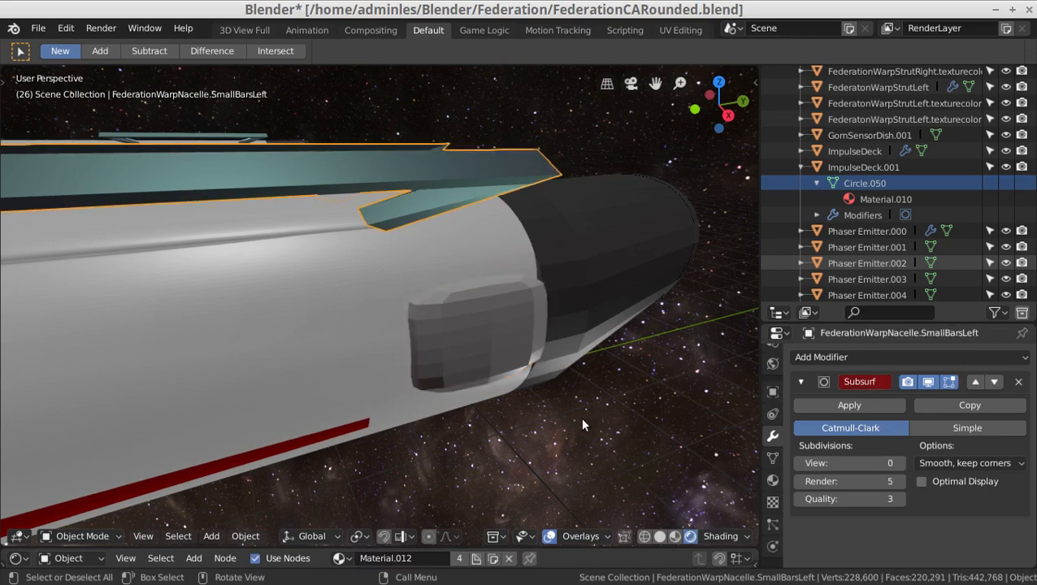
click(900, 463)
click(900, 464)
click(901, 463)
click(900, 464)
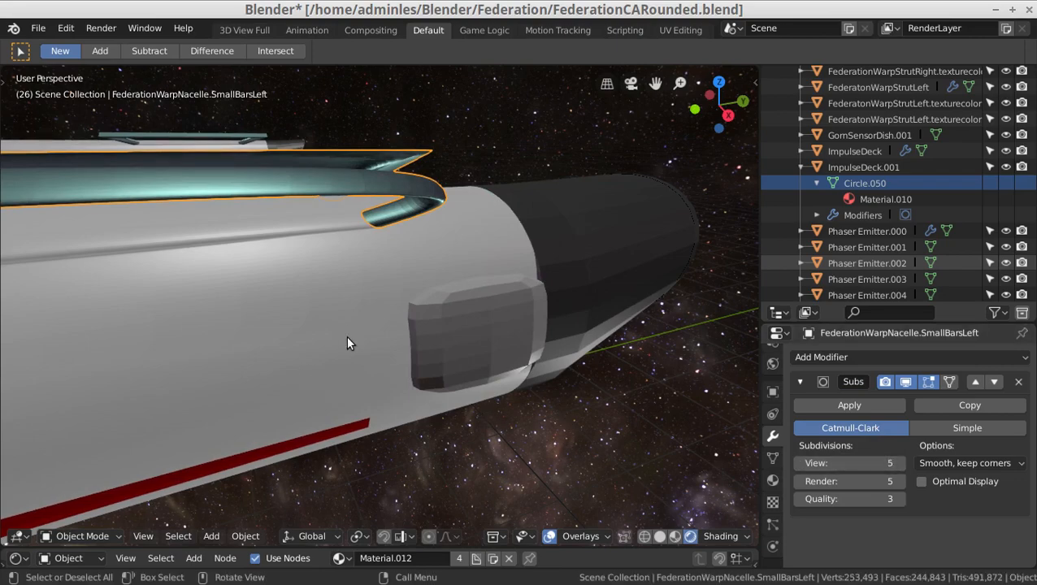
- Set both the View and Render Subsurf subdivisions of the left nacelle's gray block to 4
middle_drag(346, 335, 562, 291)
click(524, 302)
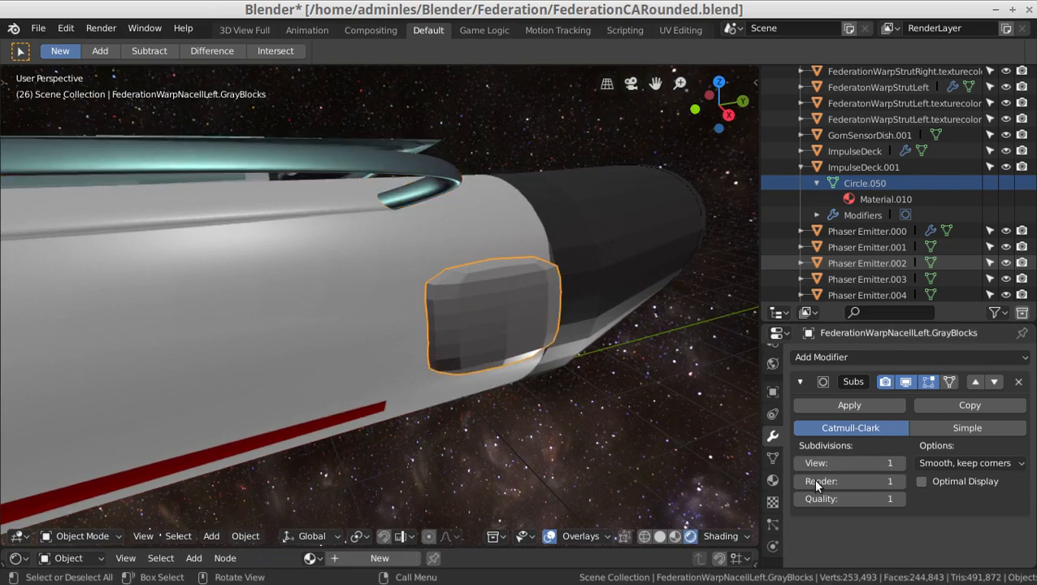
click(899, 461)
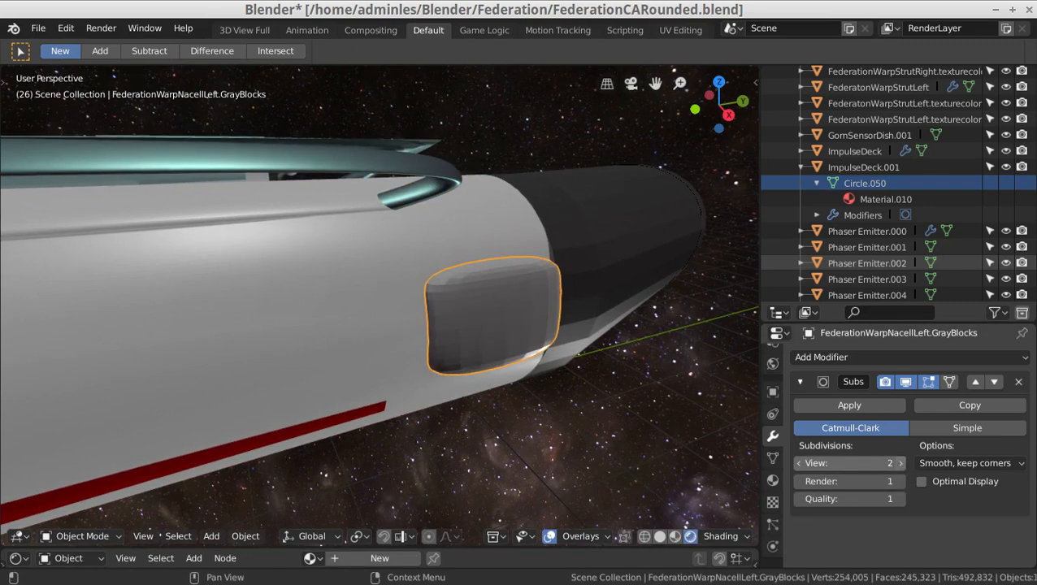
click(900, 464)
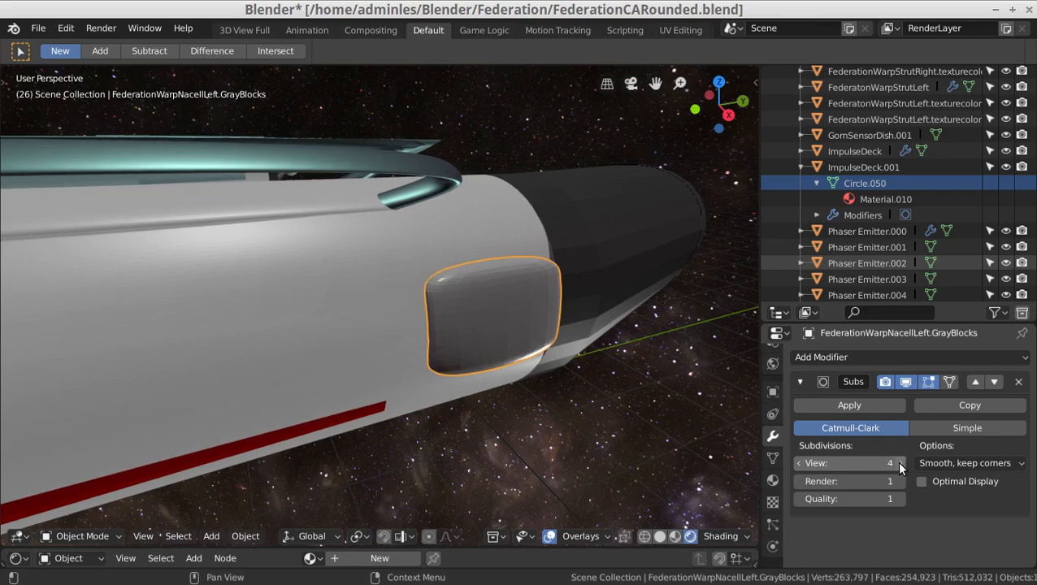
click(900, 482)
click(900, 481)
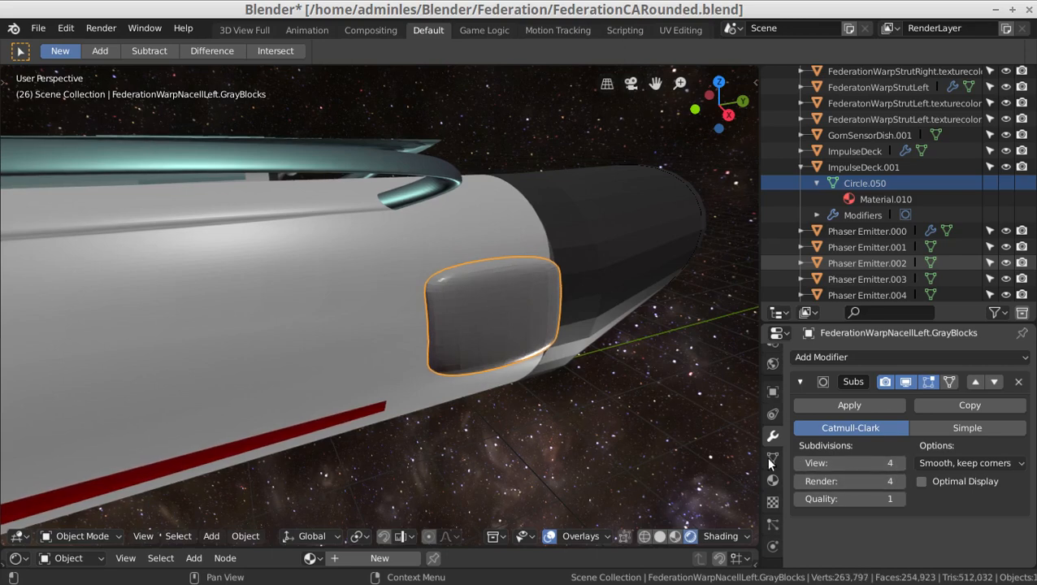
- Set the Subsurf View and Render subdivisions of the left nacelle's black rear cowl to 3
click(595, 251)
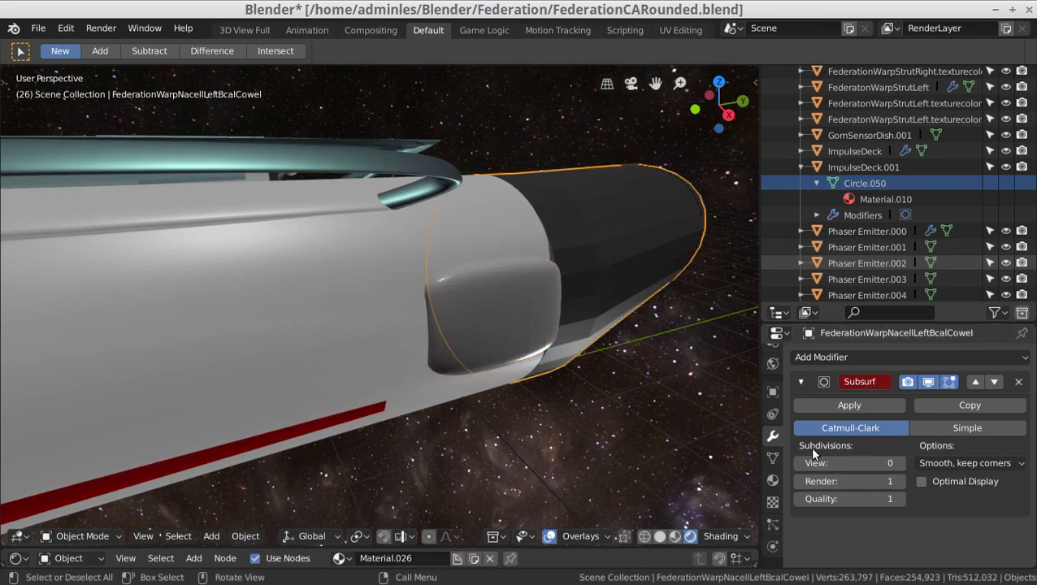
click(901, 463)
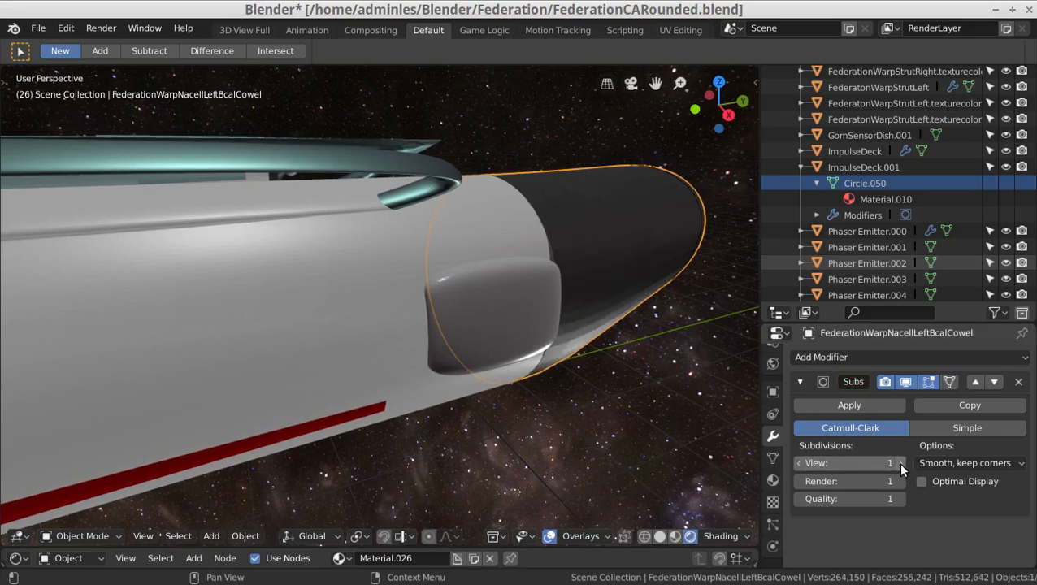
click(901, 463)
click(901, 464)
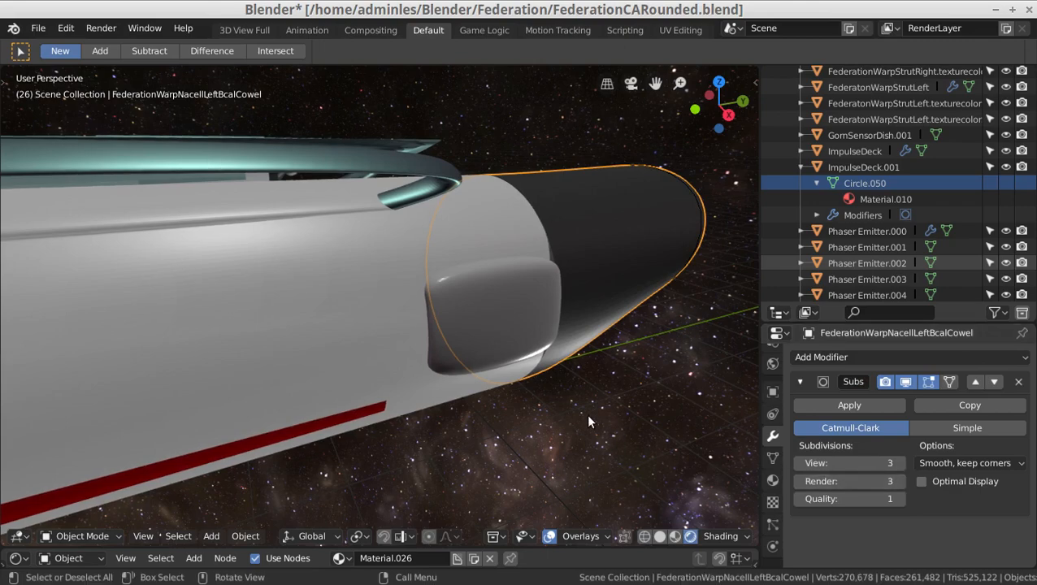
- Add a Subdivision Surface modifier to the left nacelle's end ball with View and Render subdivisions of 4
middle_drag(586, 413, 364, 266)
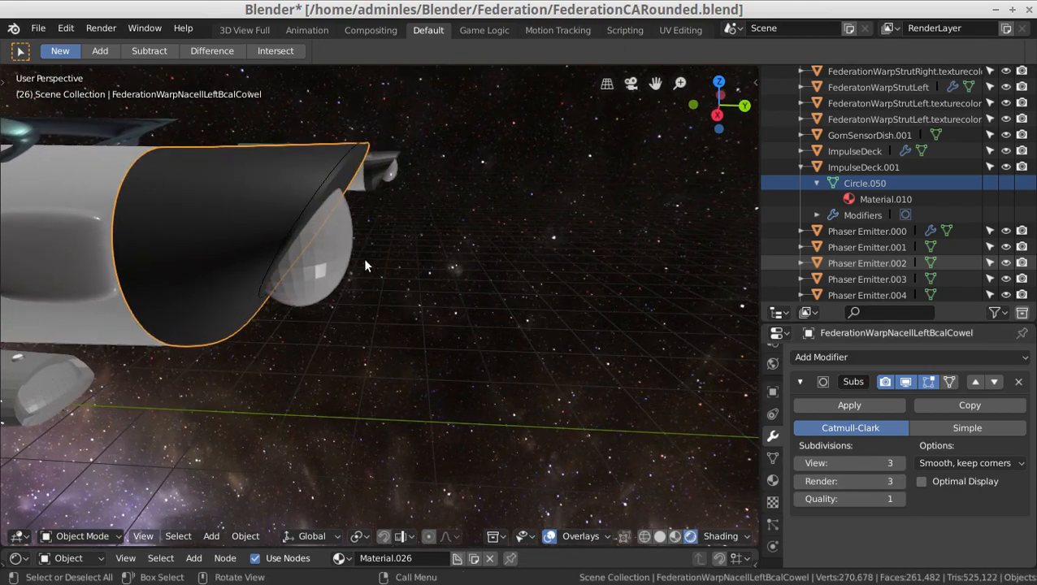
click(809, 357)
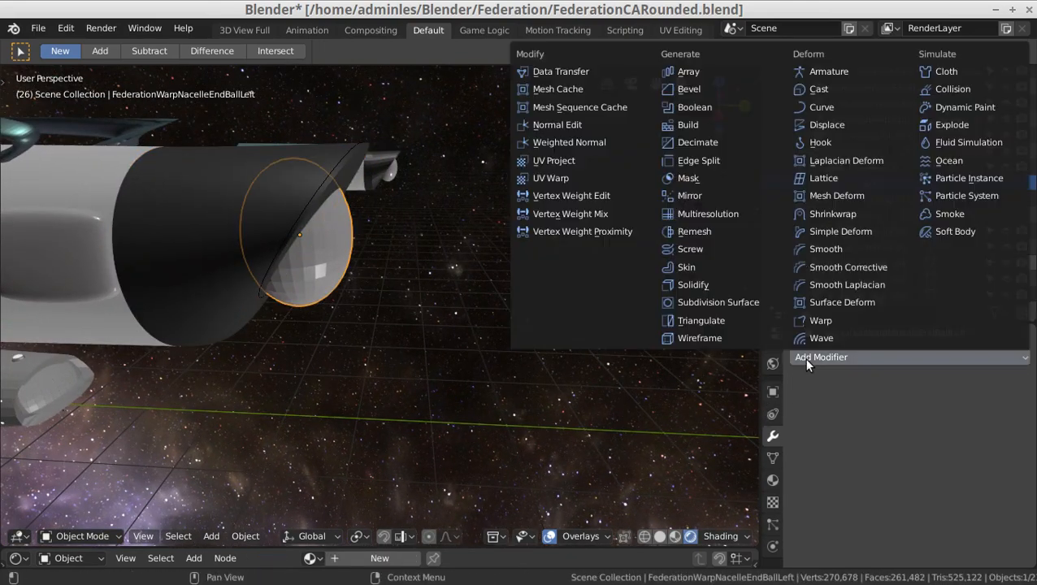
click(742, 303)
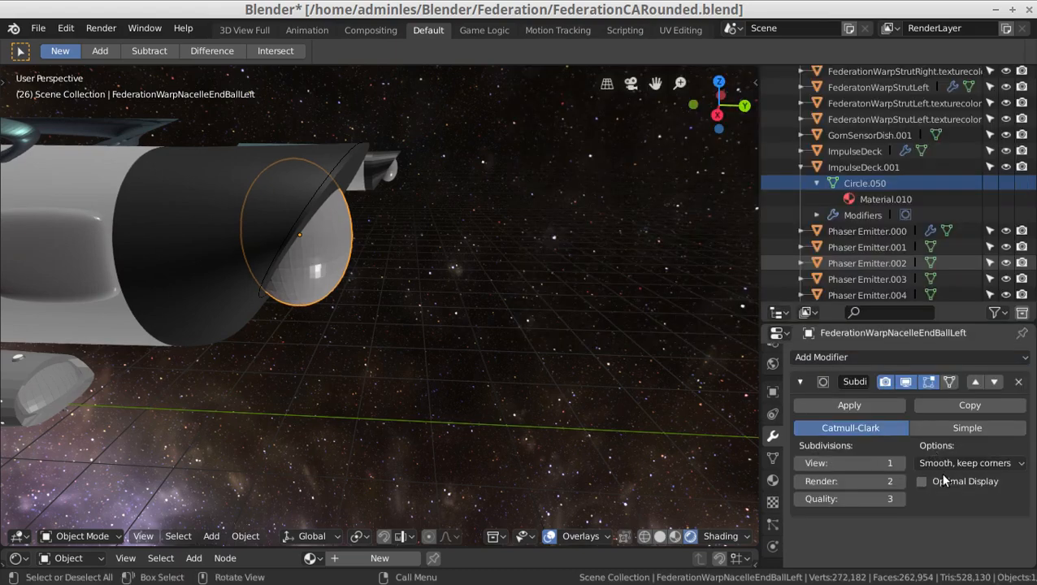
click(902, 463)
click(902, 463)
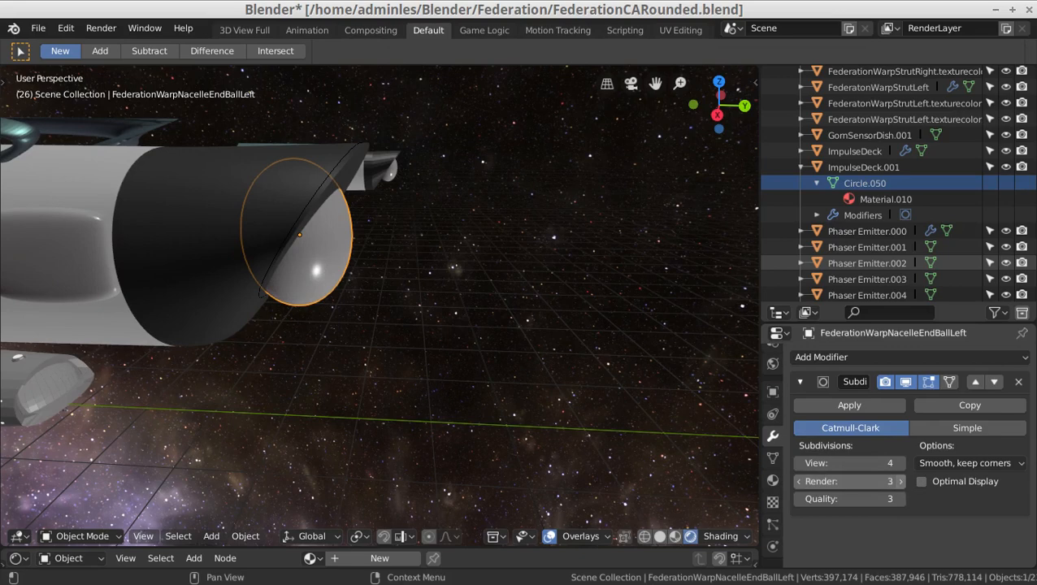
click(900, 481)
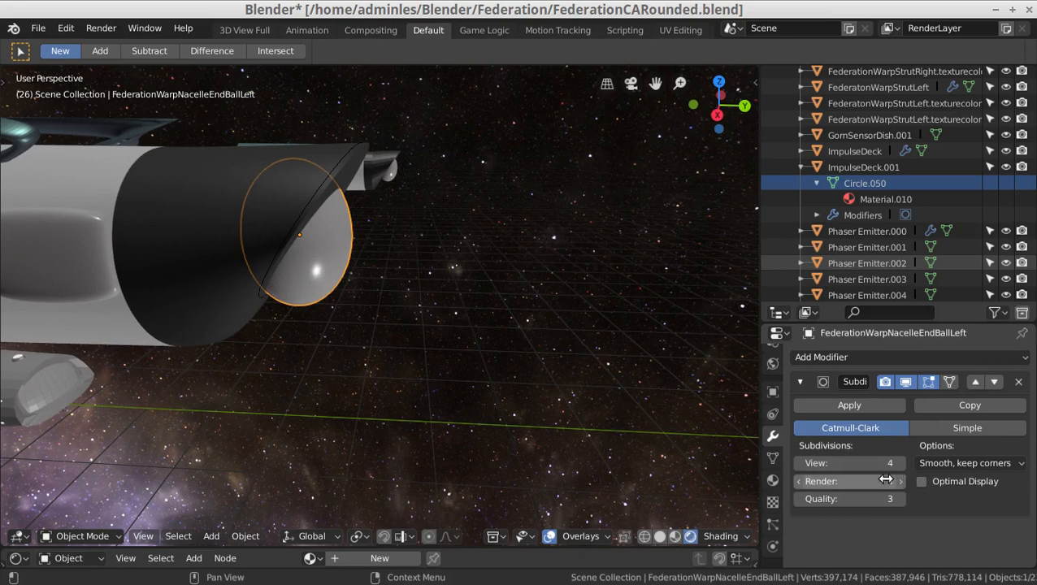
click(795, 485)
- Try Subsurf View subdivisions of 4 and 5 on the left nacelle's black rear cowl, and return the value to 3
scroll(264, 335, up, 1)
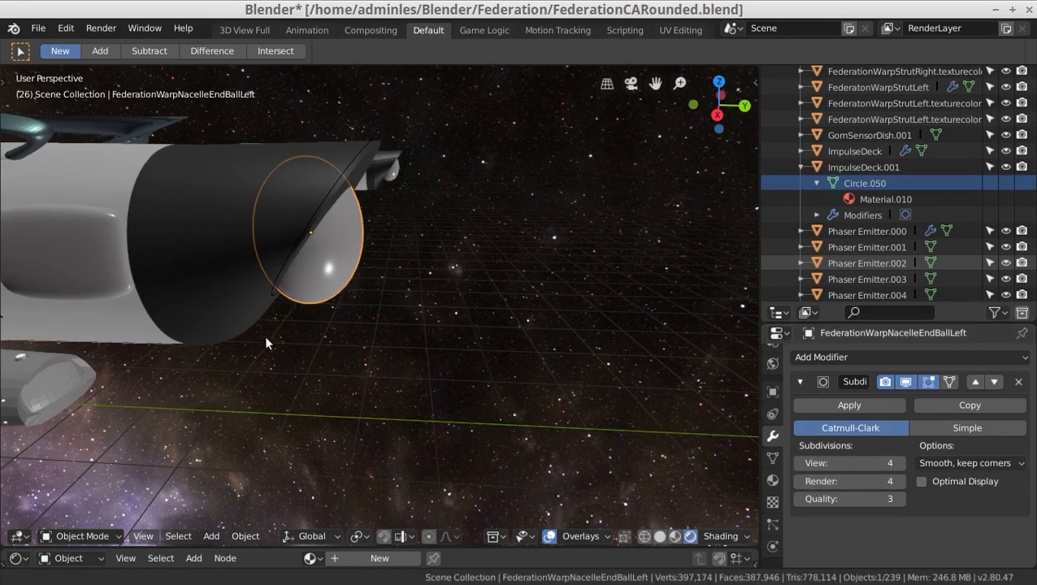
click(38, 373)
middle_drag(411, 303, 494, 269)
shift+middle_drag(505, 200, 502, 239)
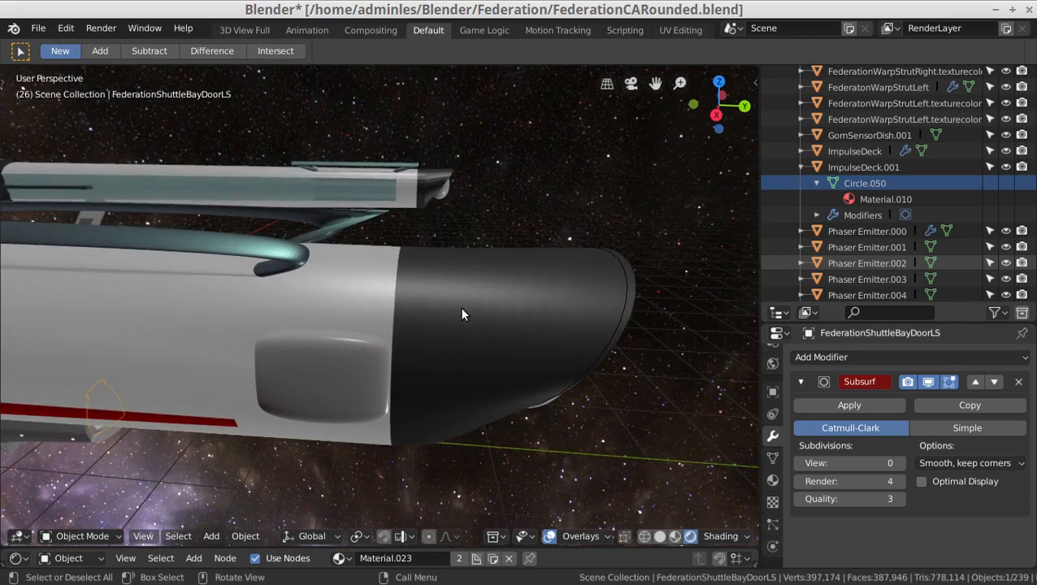
scroll(546, 338, up, 5)
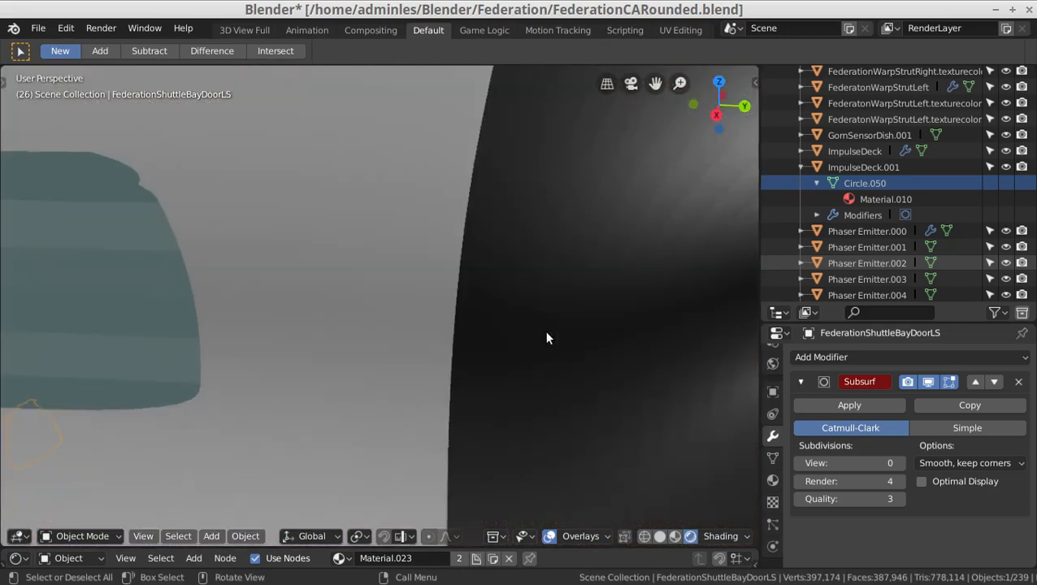
scroll(546, 338, down, 4)
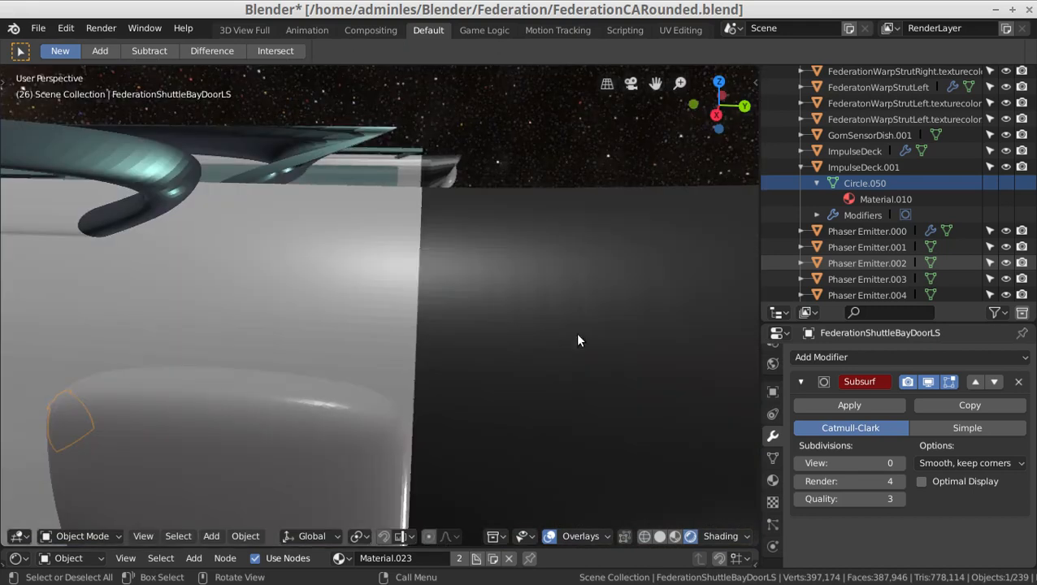
click(524, 334)
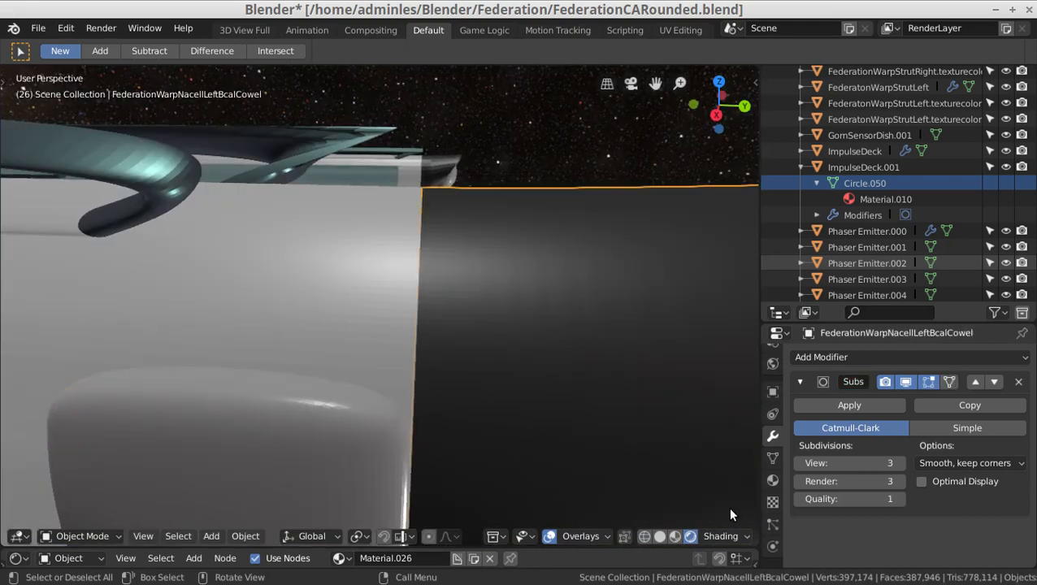
click(900, 464)
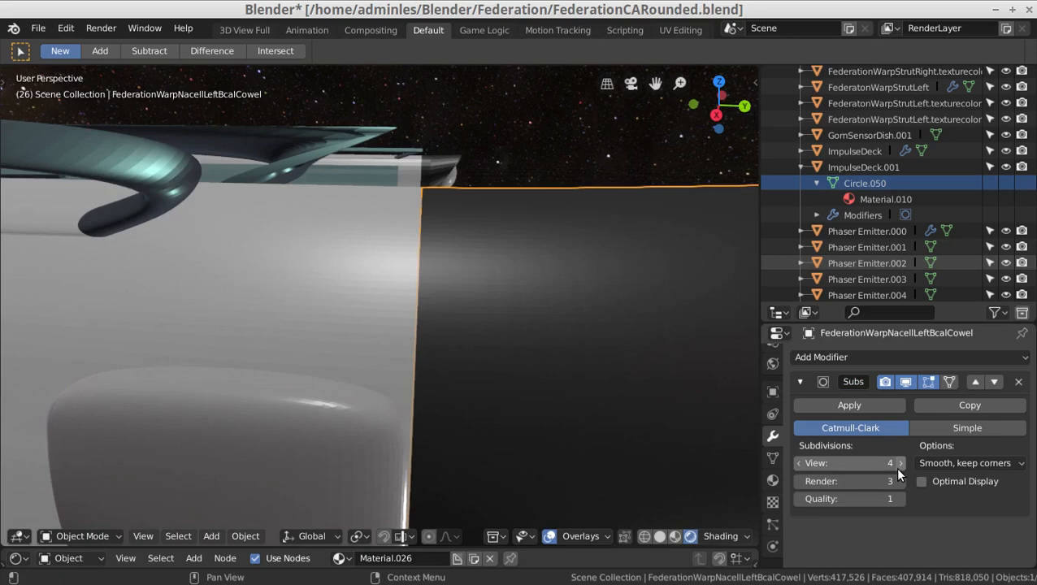
click(900, 463)
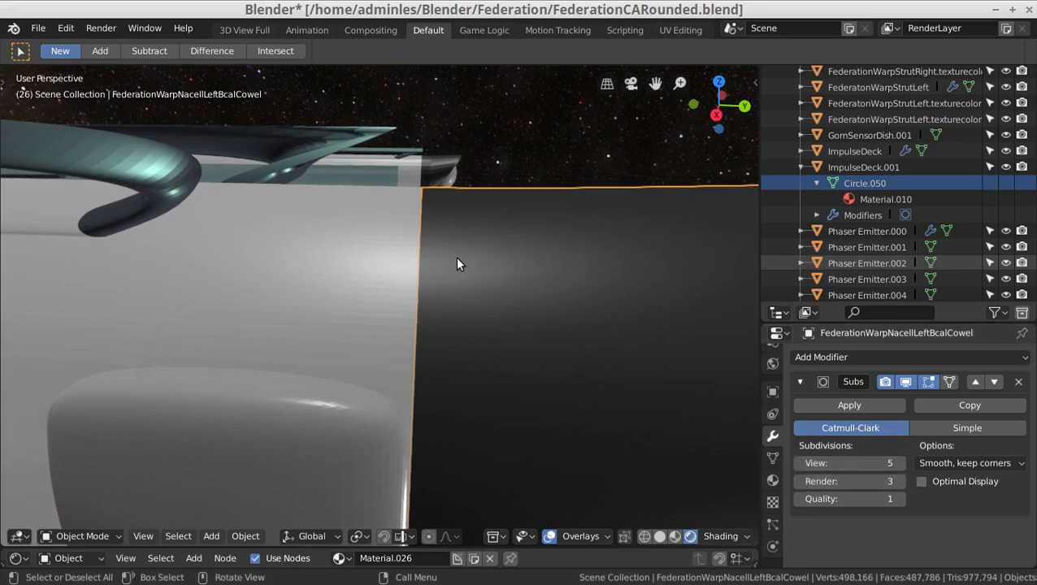
click(798, 463)
click(798, 464)
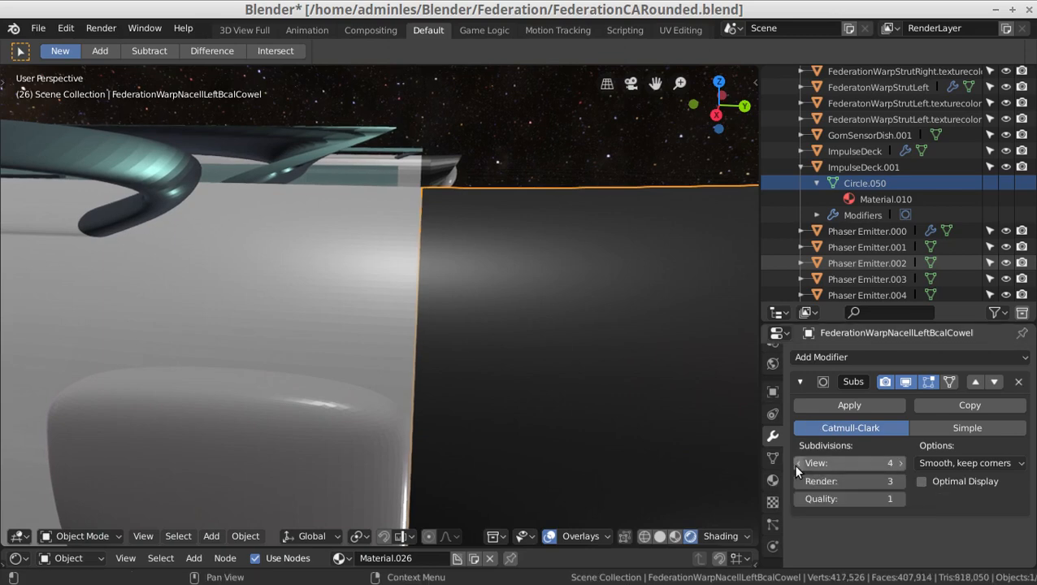
- Set the Subsurf View subdivisions of the secondary hull to 4
scroll(526, 353, down, 5)
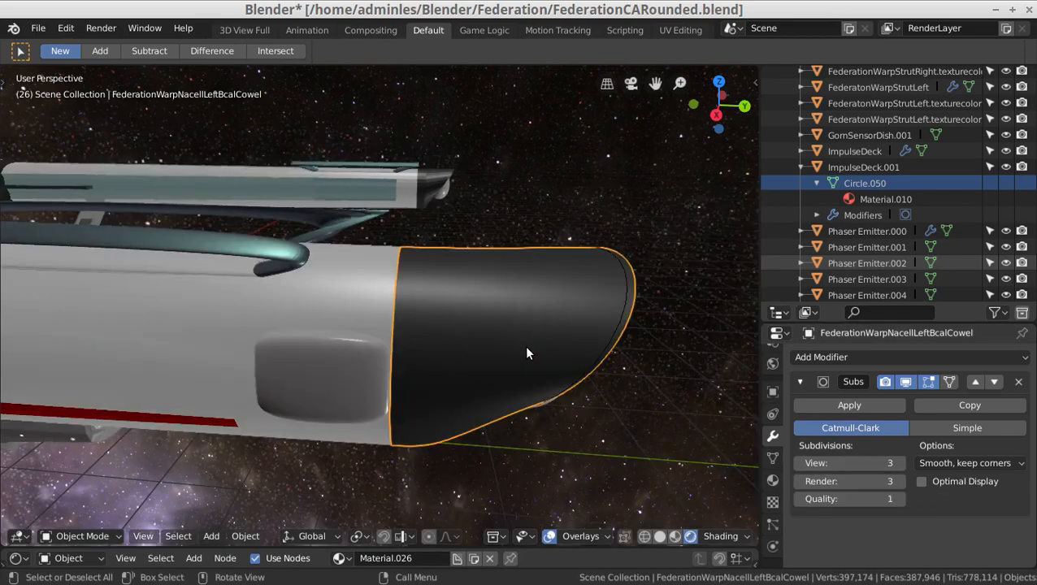
scroll(527, 353, down, 2)
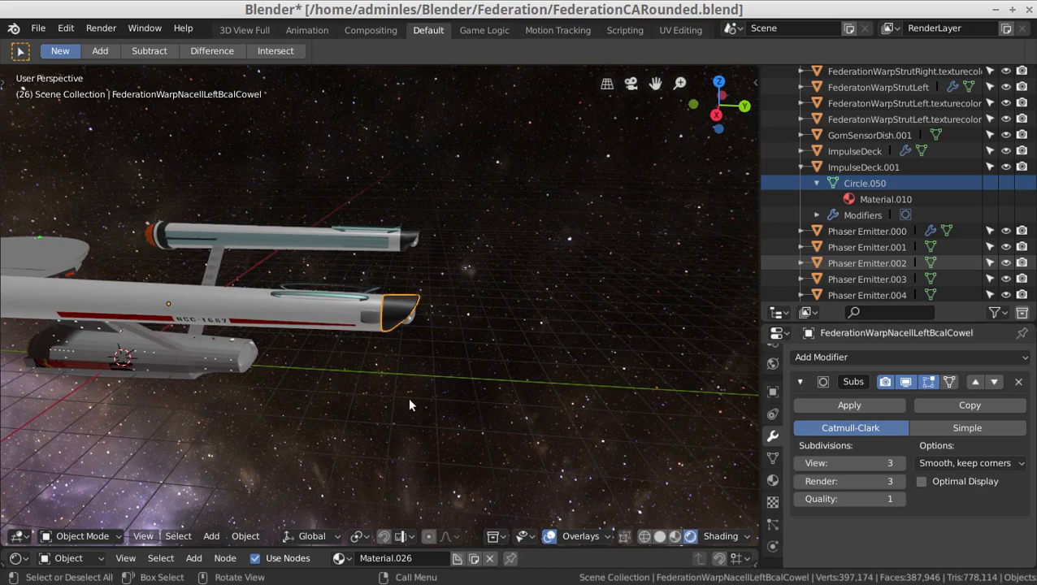
click(181, 373)
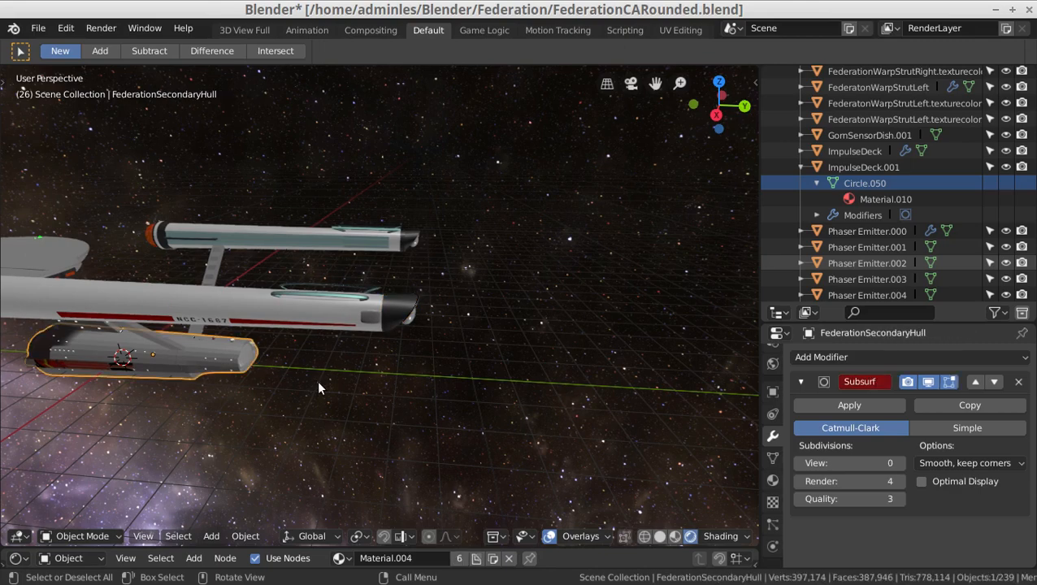
scroll(317, 388, down, 5)
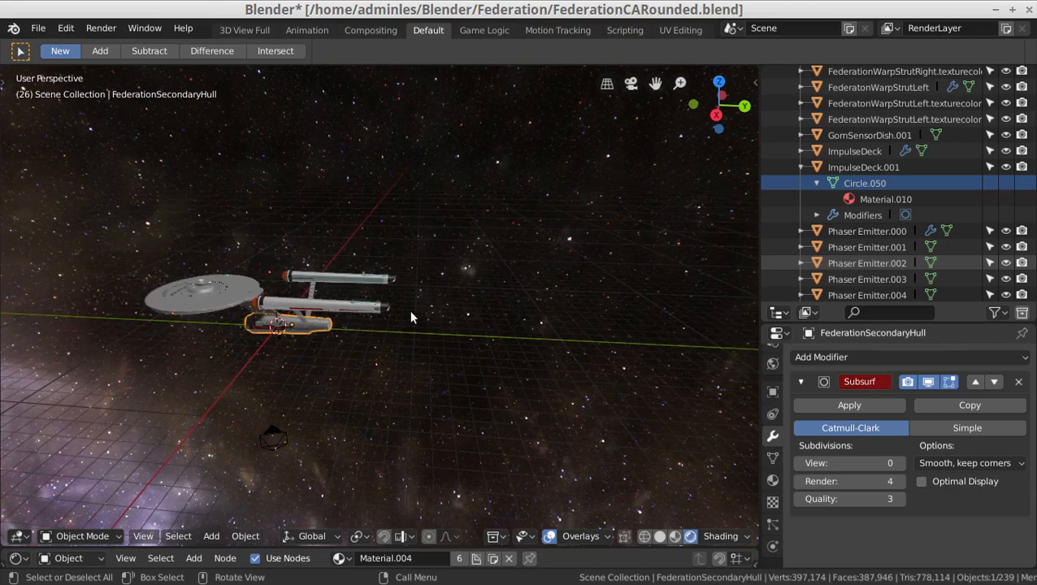
scroll(407, 371, up, 8)
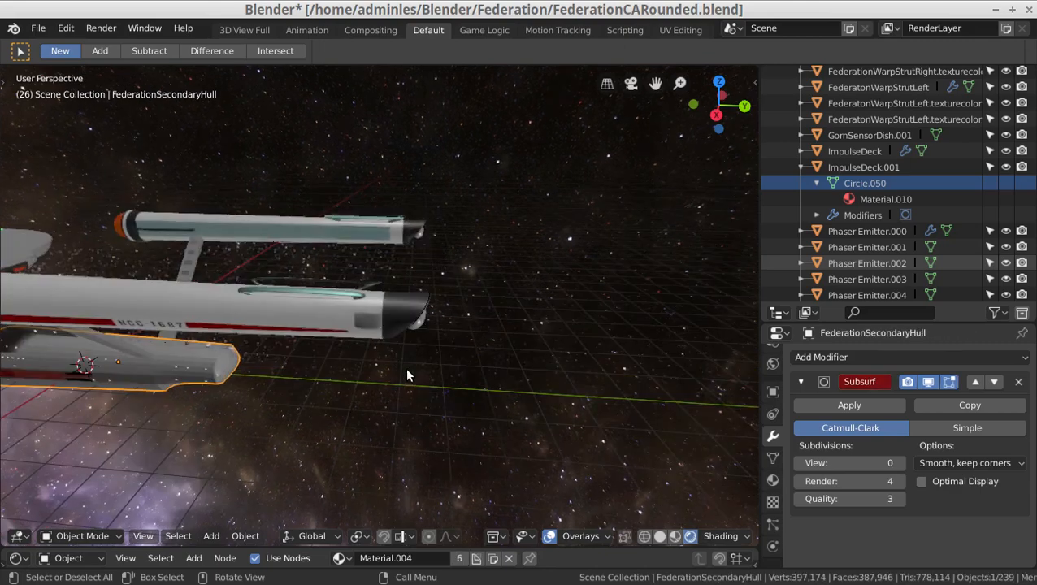
scroll(407, 370, up, 5)
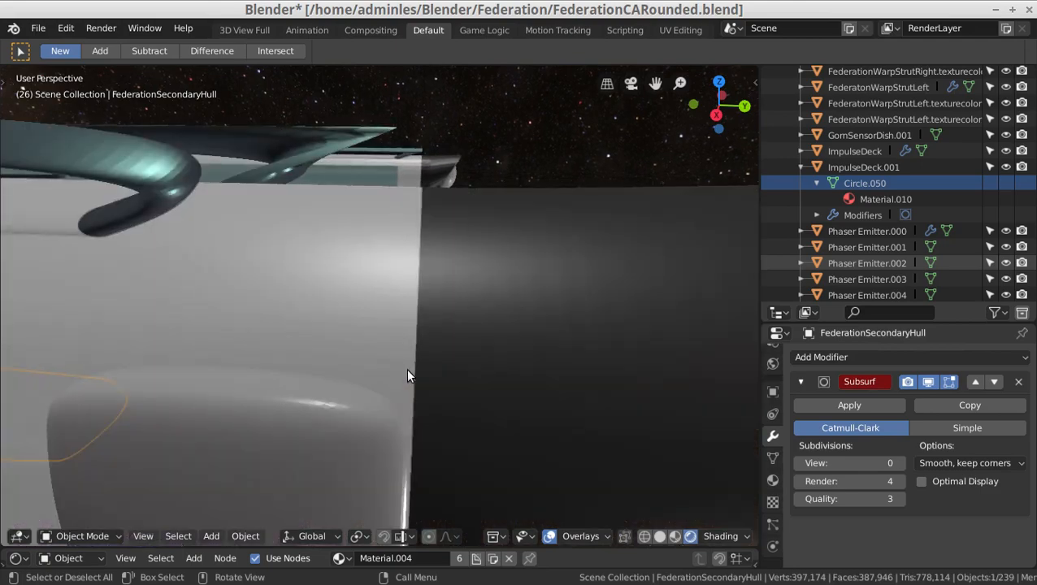
click(903, 465)
click(903, 464)
click(903, 464)
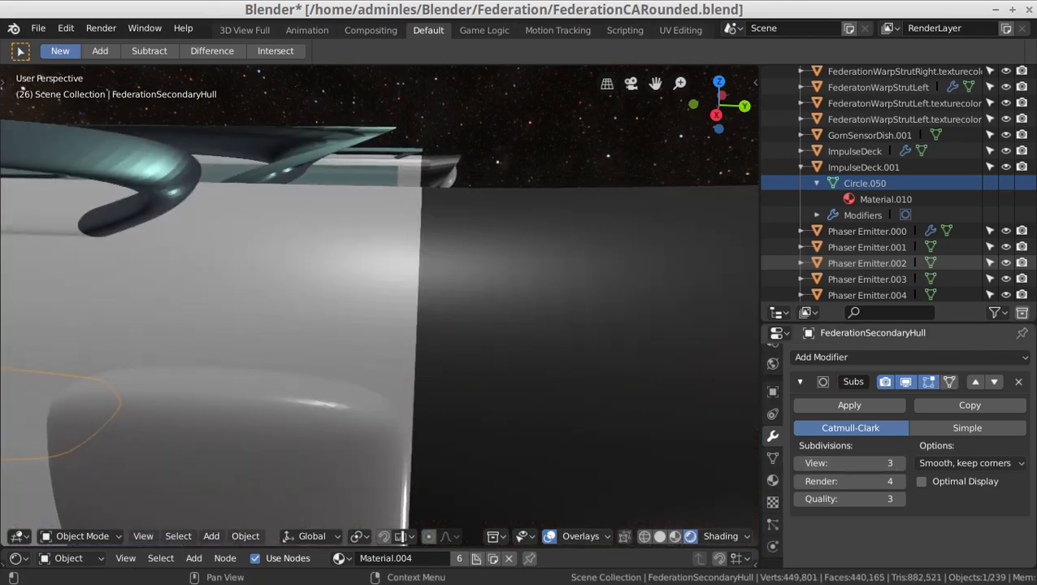
click(903, 464)
- Set the Subsurf View subdivisions of the left nacelle's black rear cowl to 5
click(689, 410)
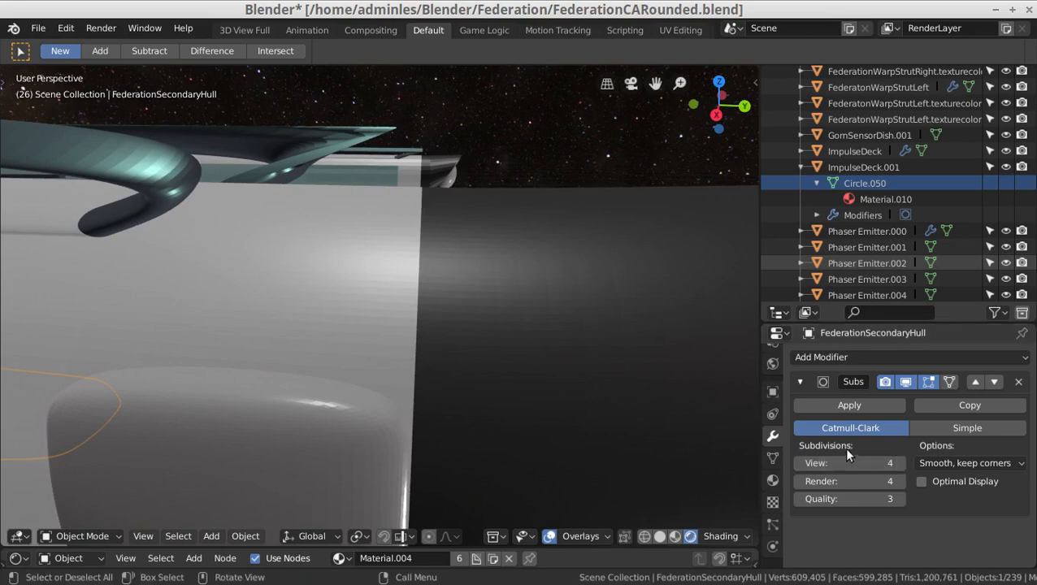
click(903, 464)
click(903, 464)
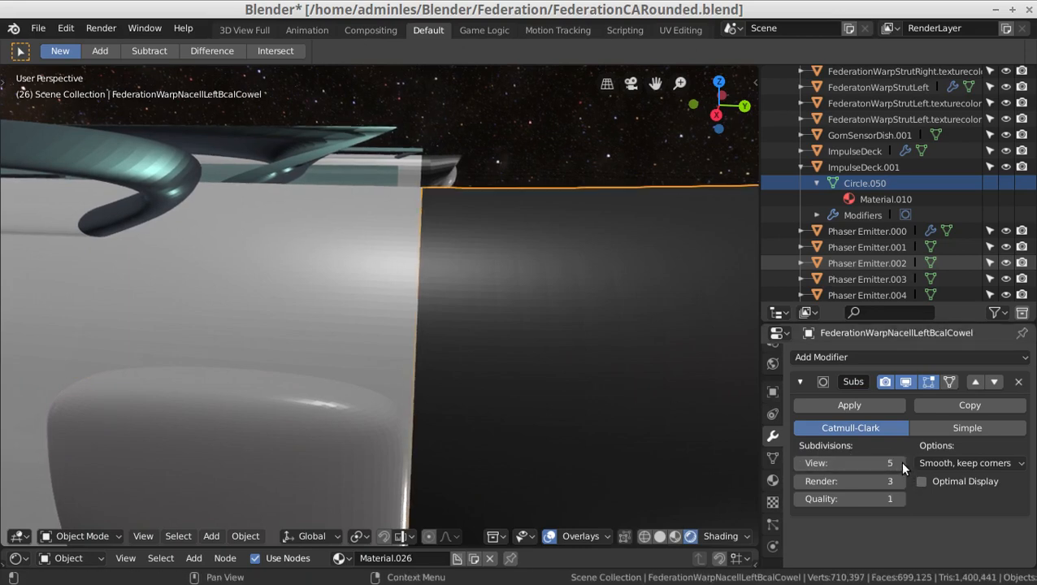
- Set the Subsurf View subdivisions of the left nacelle's main body and its gray block to 5
click(301, 326)
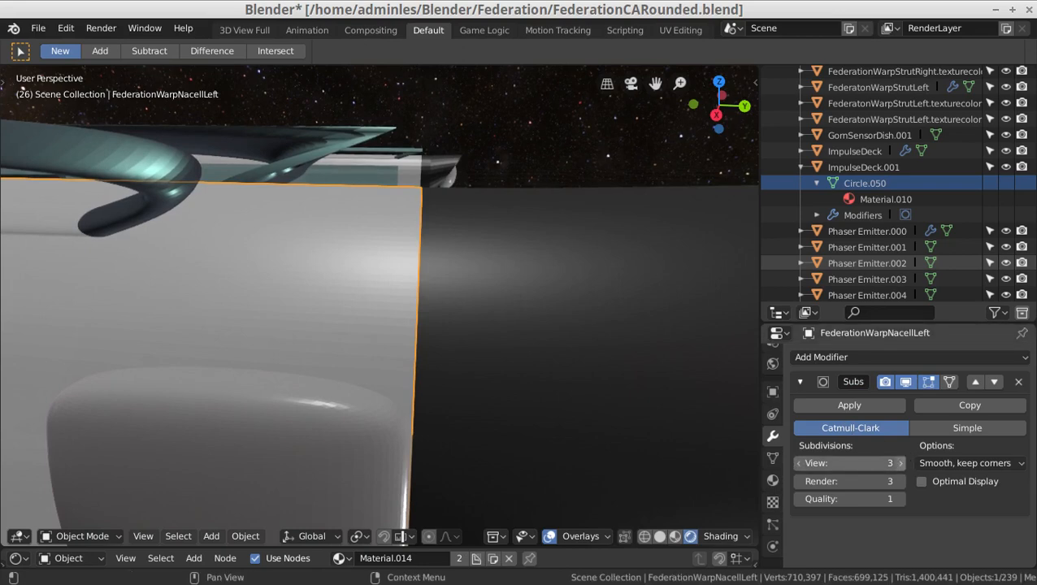
click(901, 464)
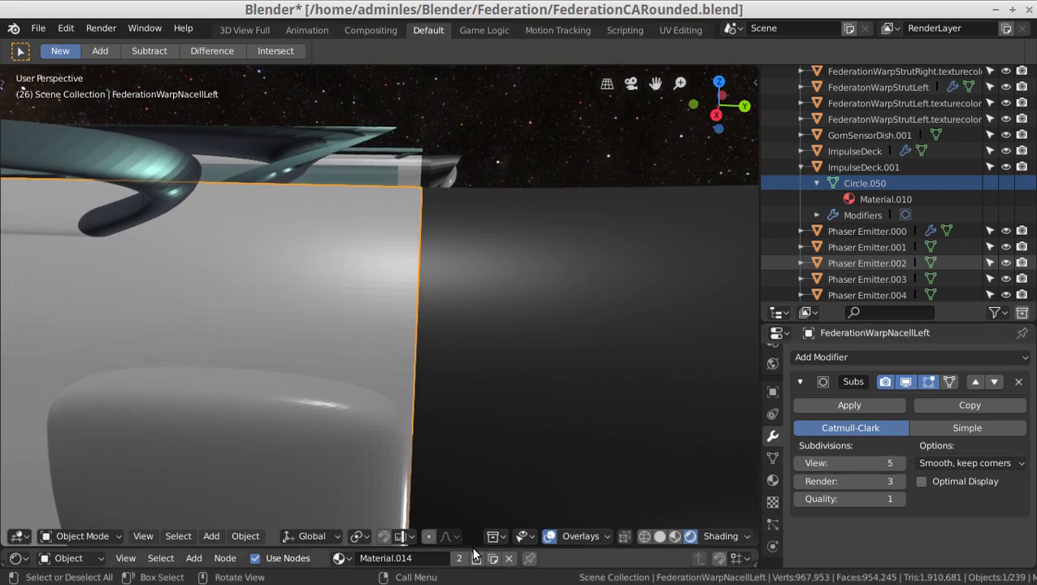
click(291, 451)
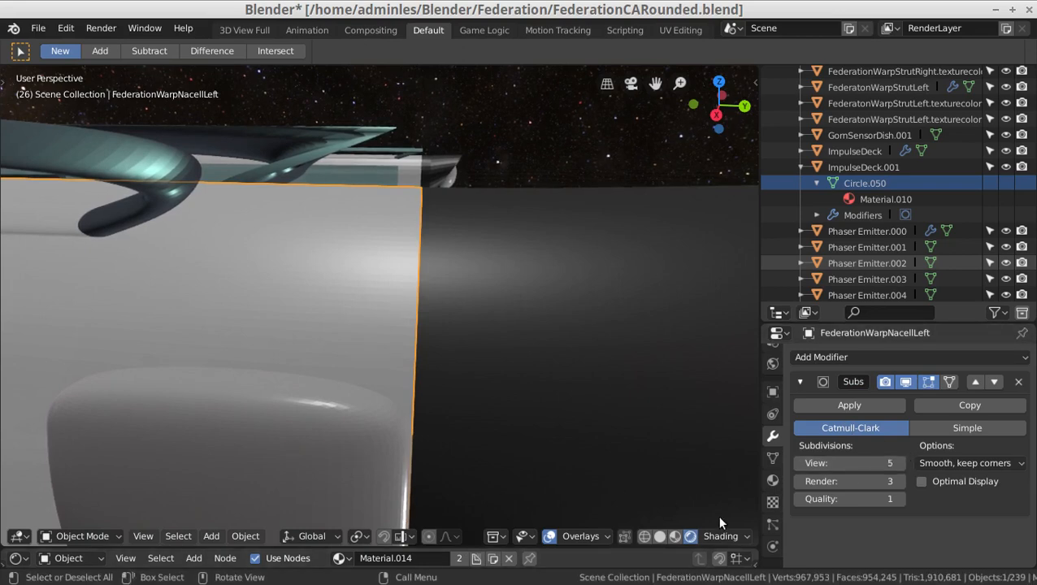
click(900, 463)
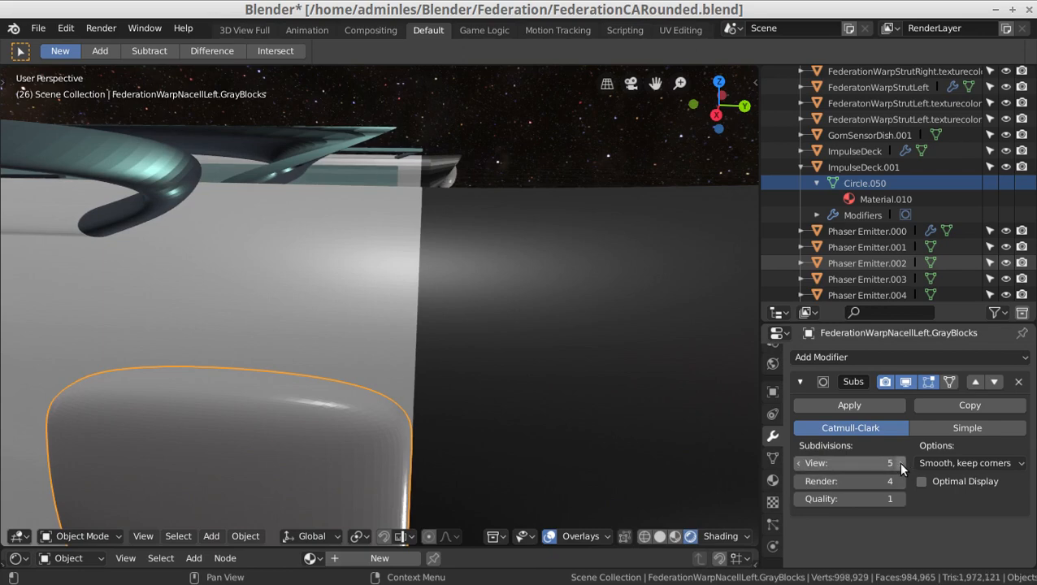
- Set the Subsurf View subdivisions of the left nacelle's gray blocks and small bars to 6, and the small bars' Quality to 5
click(900, 463)
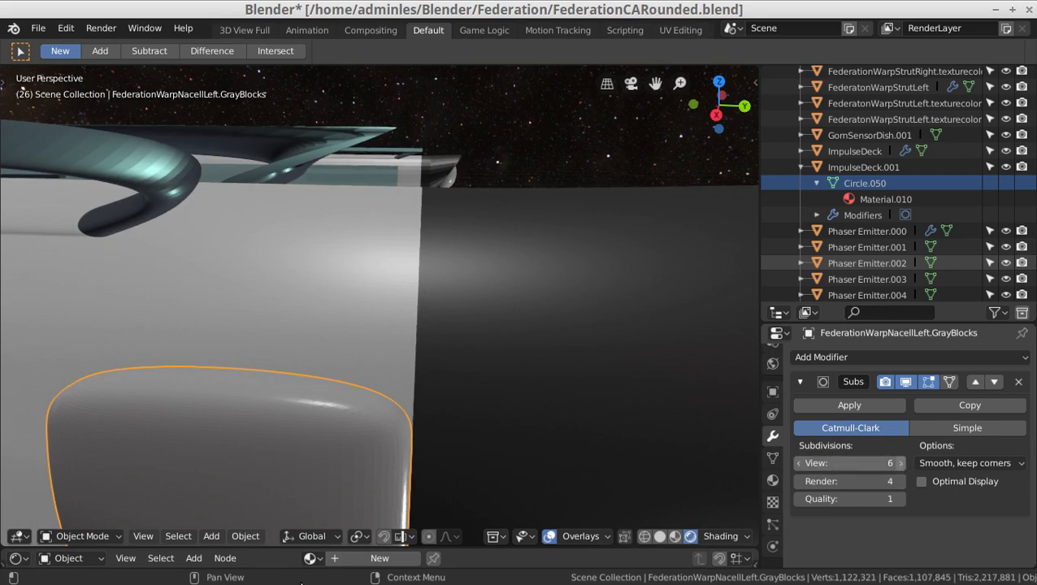
click(225, 230)
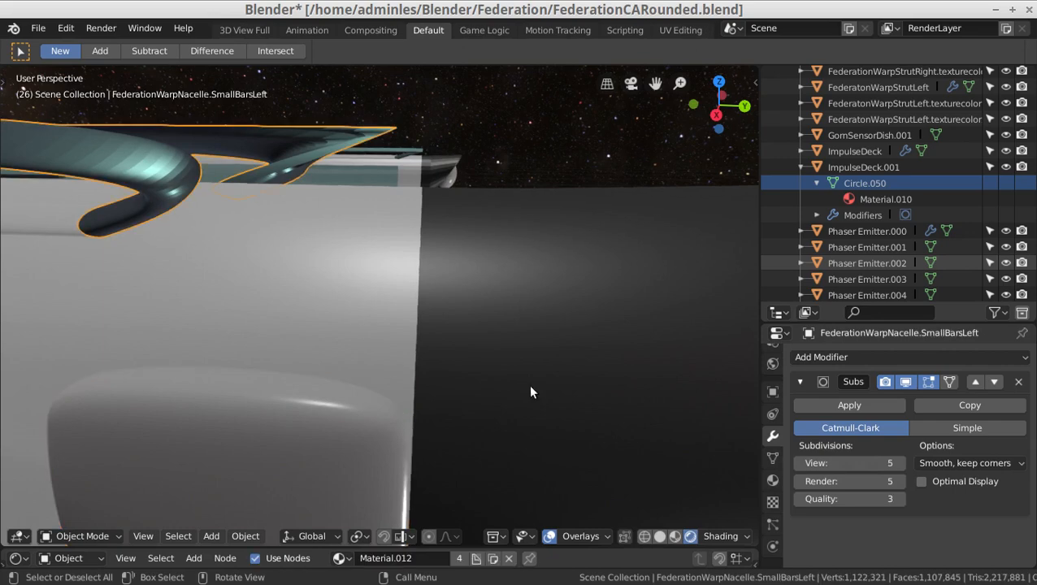
click(900, 460)
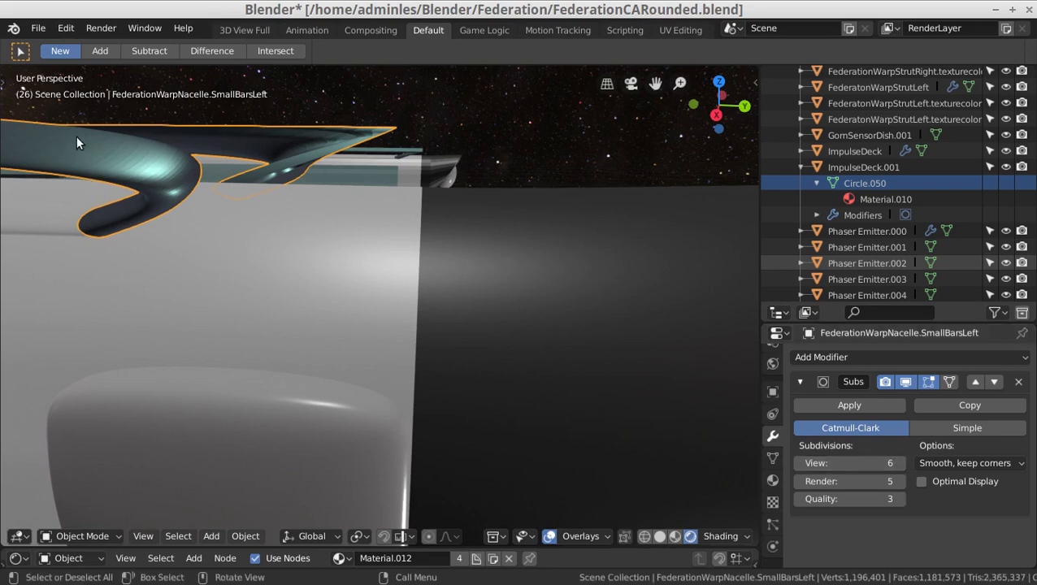
click(898, 499)
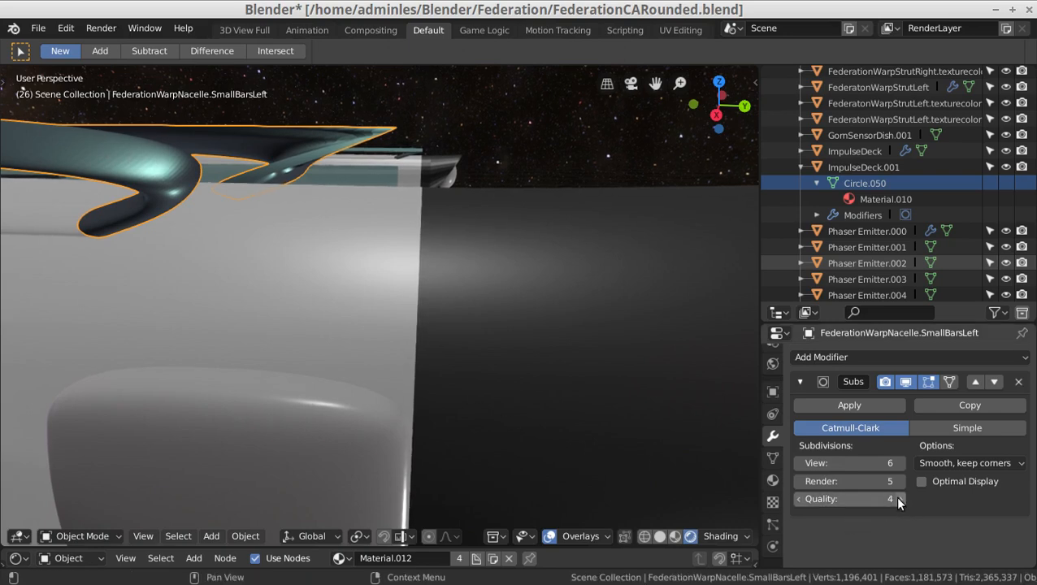
click(898, 499)
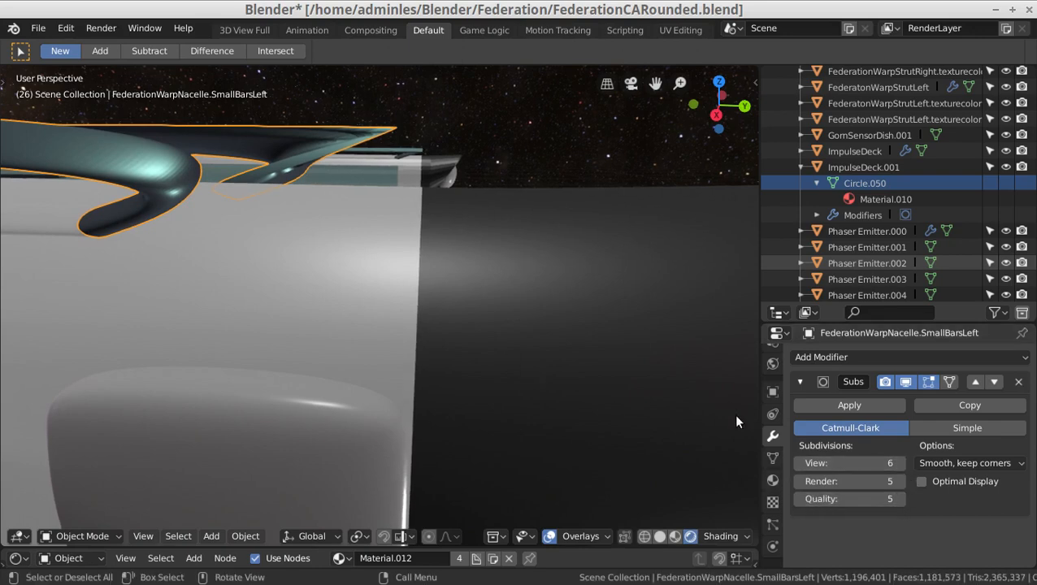
- Lower the Subsurf View subdivisions of the left nacelle's small bars to 0
scroll(546, 369, down, 5)
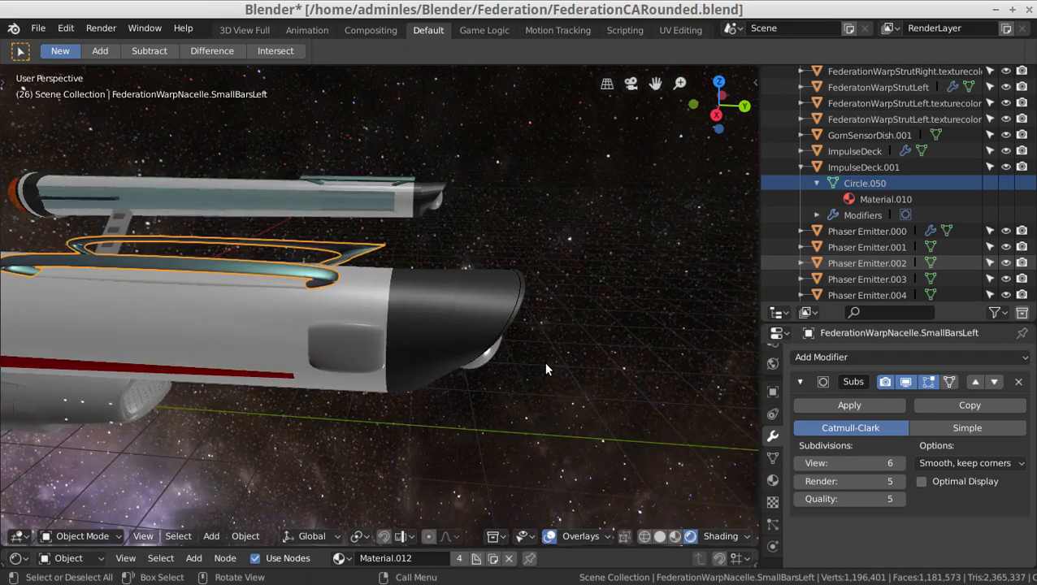
scroll(545, 369, down, 2)
scroll(545, 369, down, 1)
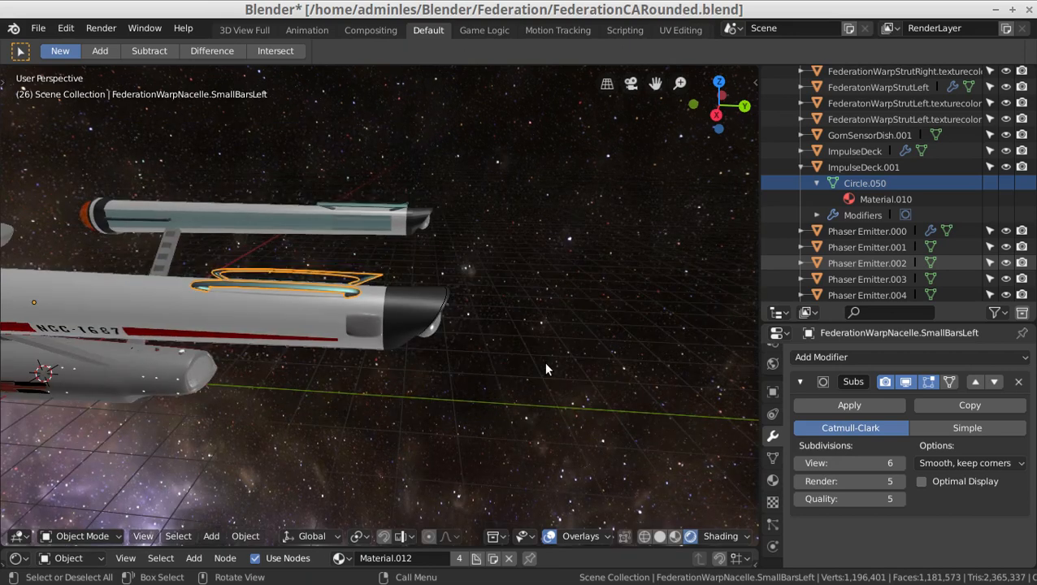
scroll(546, 369, down, 1)
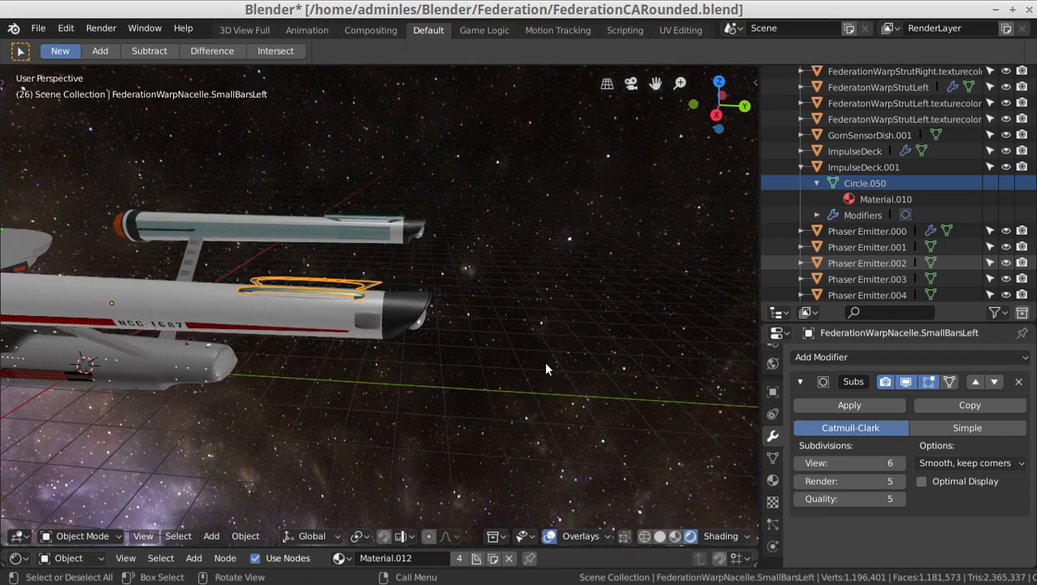
scroll(545, 369, down, 1)
scroll(546, 369, down, 1)
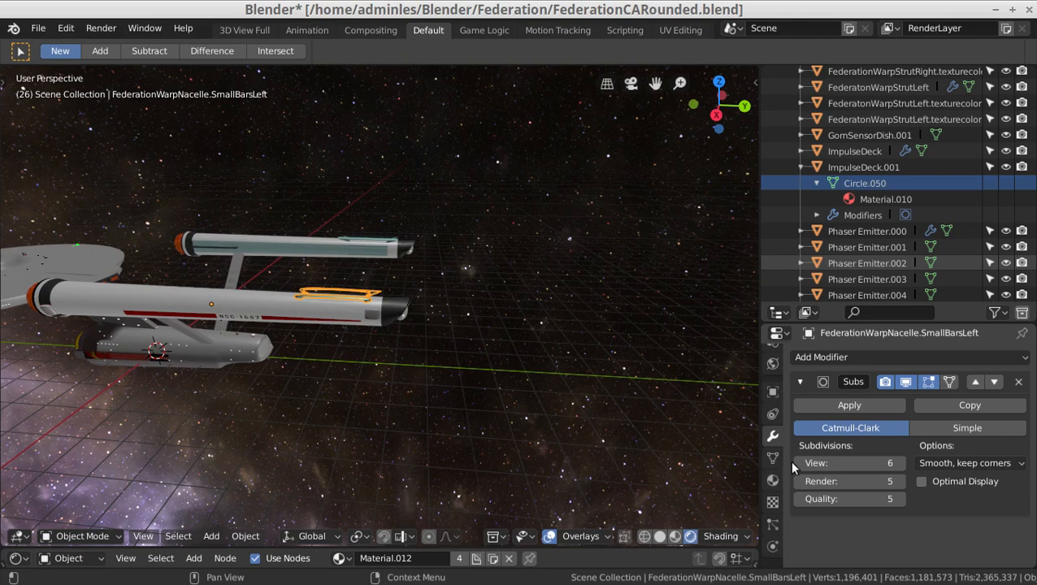
click(795, 461)
click(795, 461)
click(795, 461)
click(795, 461)
click(795, 461)
click(795, 461)
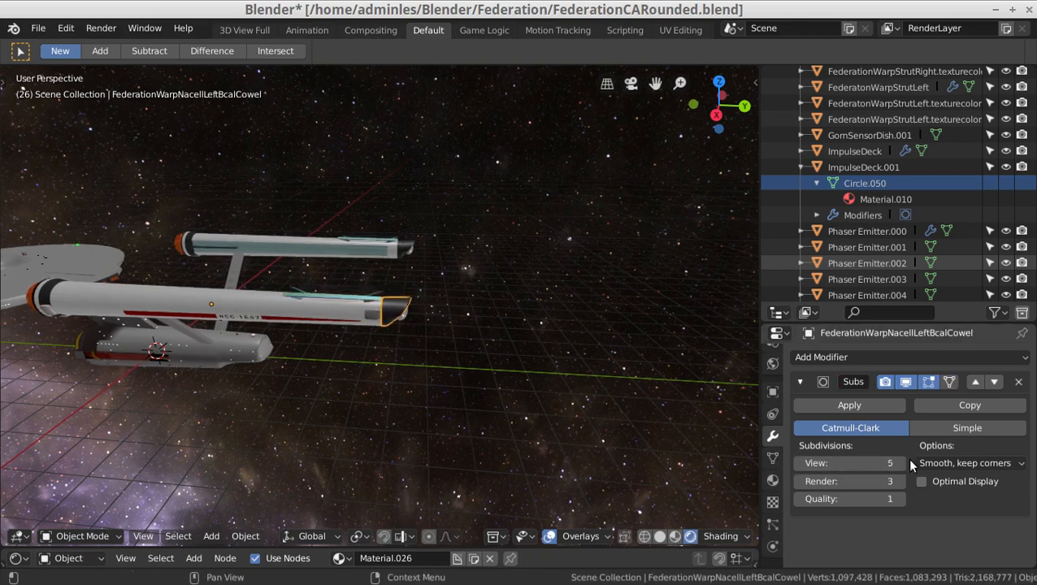
- Lower the Subsurf View subdivisions of the left nacelle's black rear cowl to 0
click(796, 465)
click(796, 465)
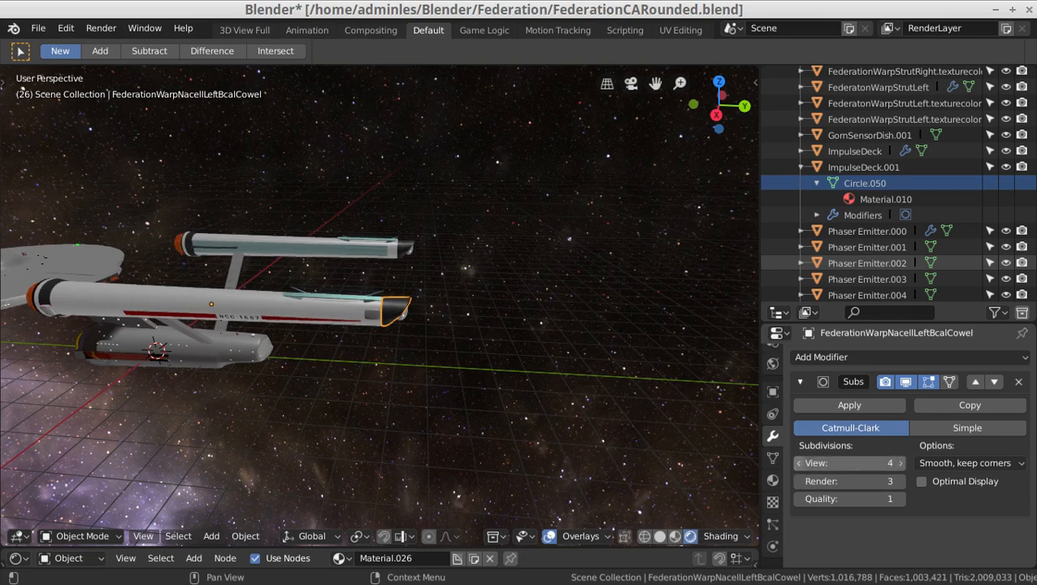
click(795, 465)
click(796, 465)
click(796, 465)
click(796, 464)
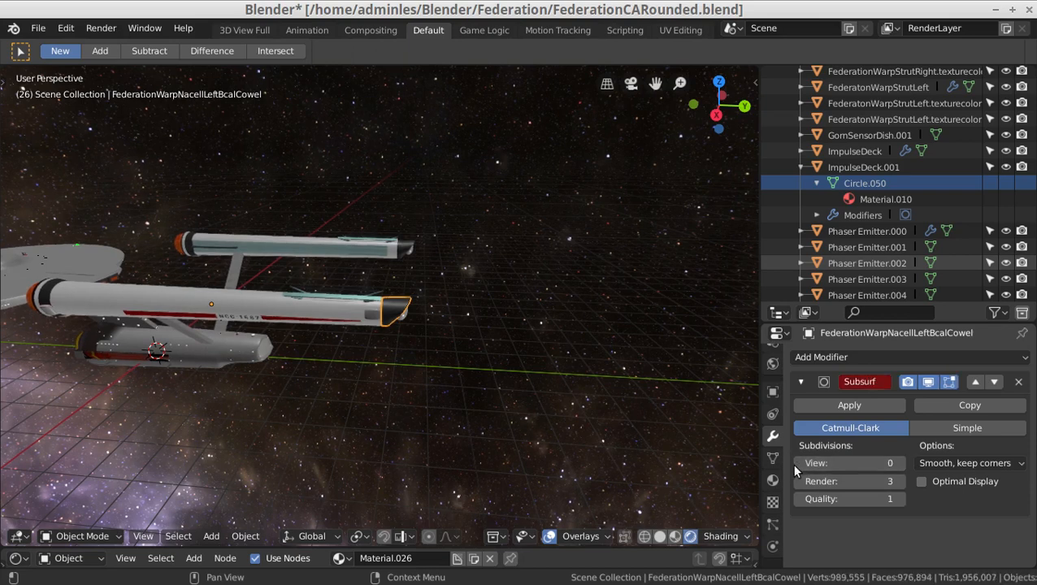
- Lower the Subsurf View subdivisions of the left nacelle's gray blocks to 0
click(370, 318)
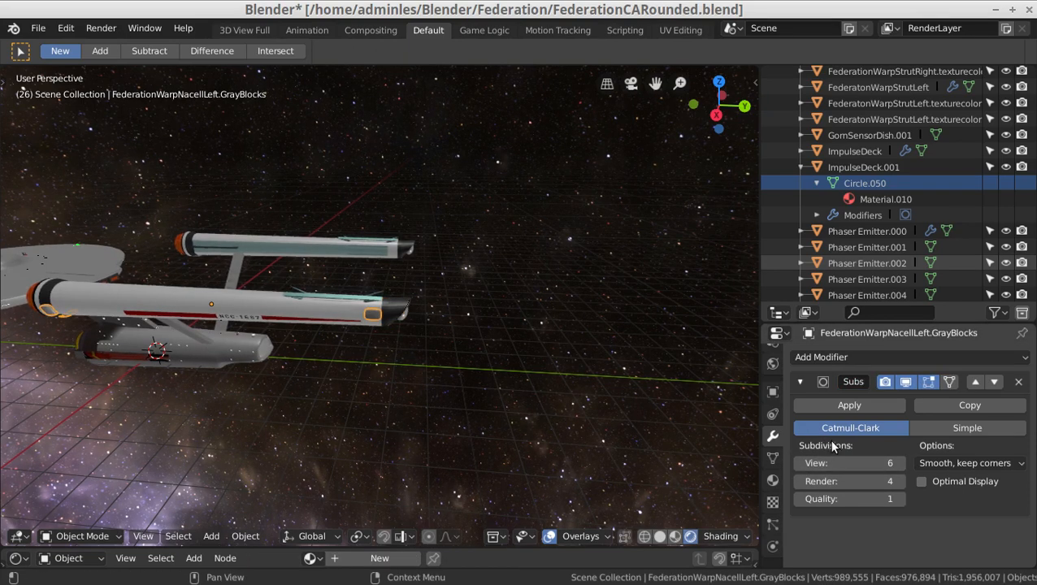
click(798, 463)
click(798, 463)
click(798, 464)
click(798, 463)
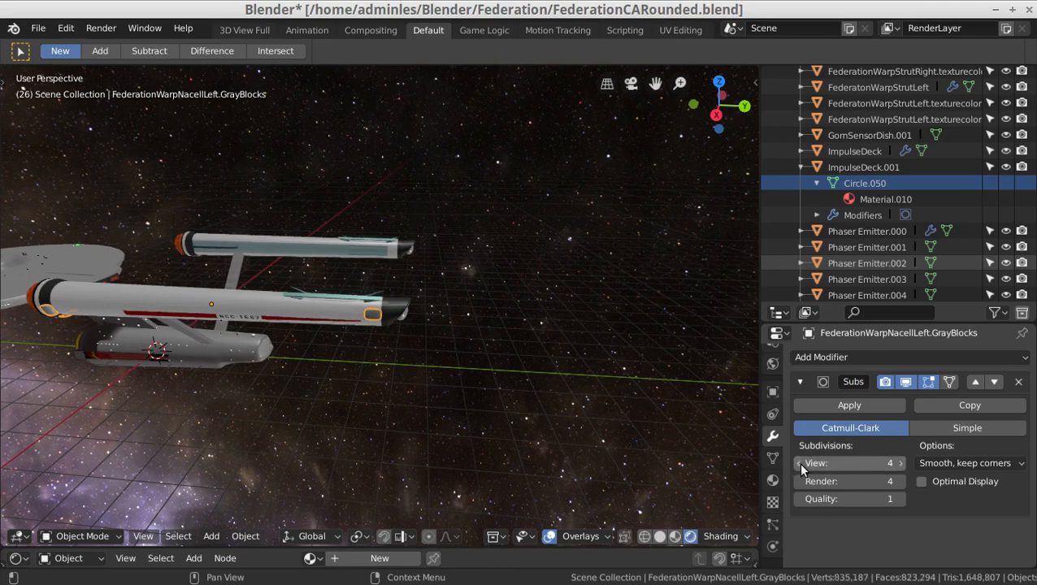
click(798, 462)
click(798, 463)
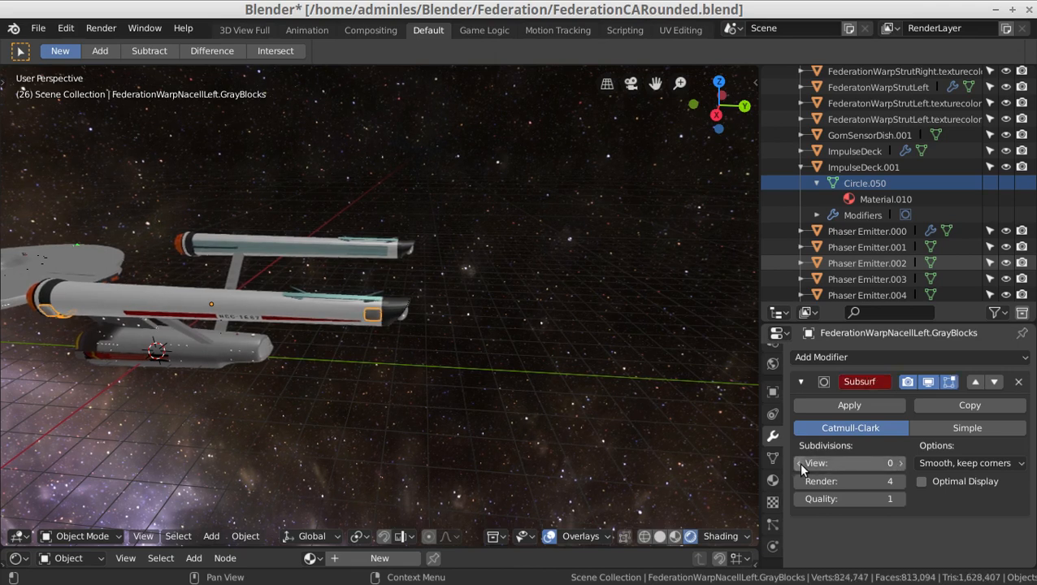
- Move the left shuttle bay door at the stern outward along the X axis by about 0.96
middle_drag(271, 338, 150, 245)
scroll(453, 313, up, 2)
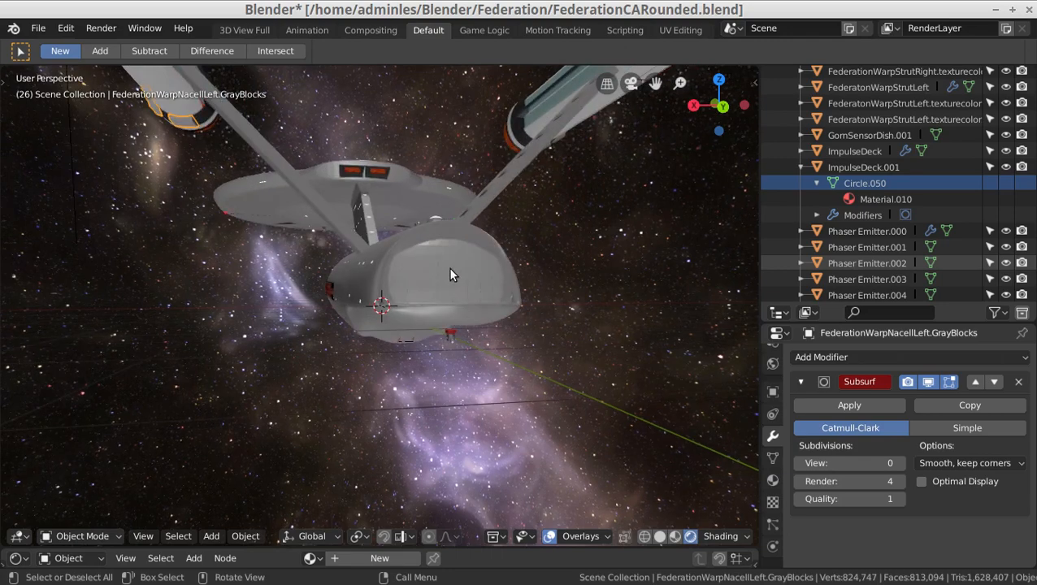
click(452, 275)
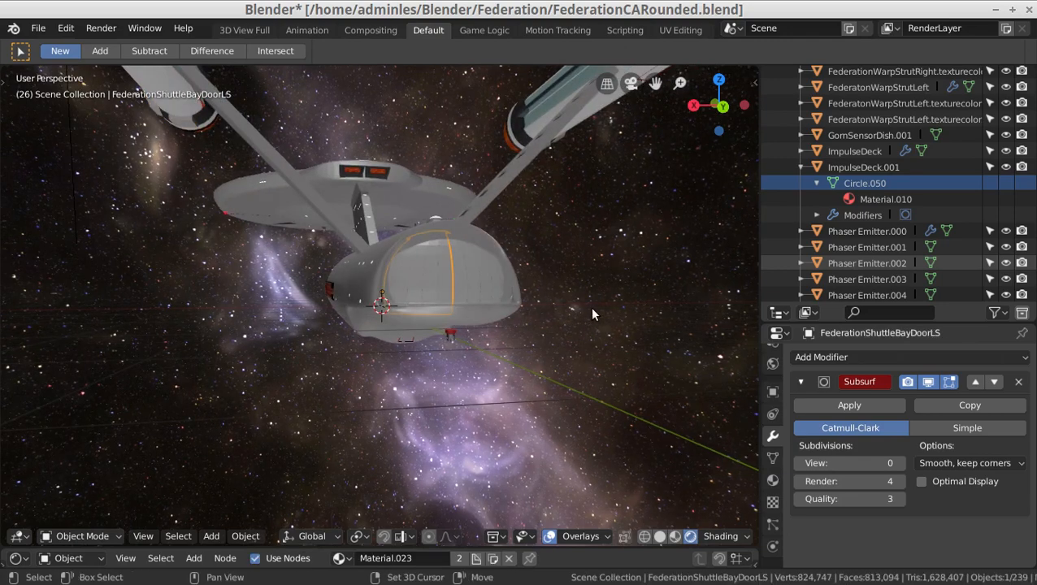
middle_drag(591, 307, 571, 306)
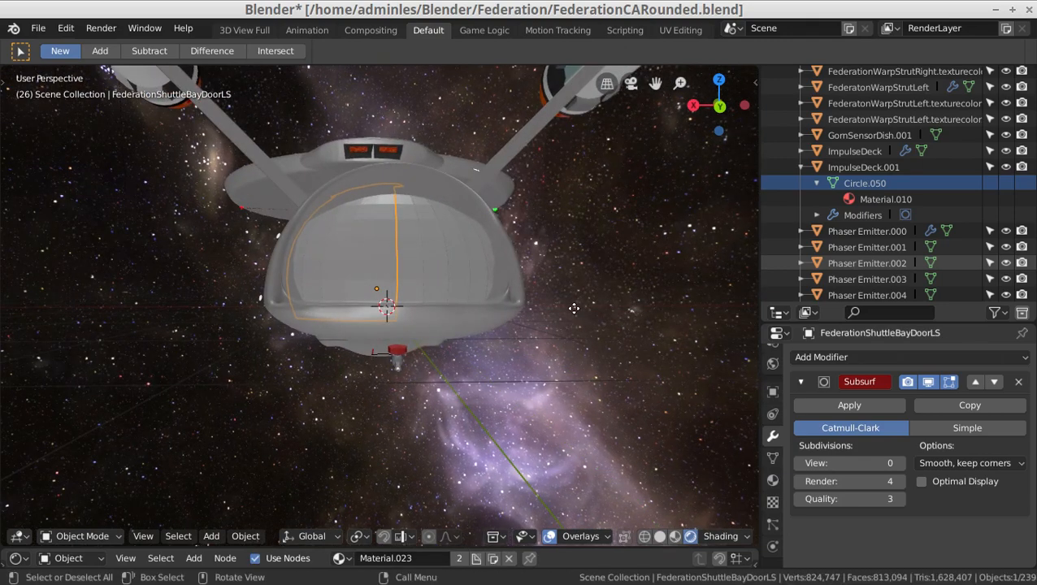
key(g)
key(x)
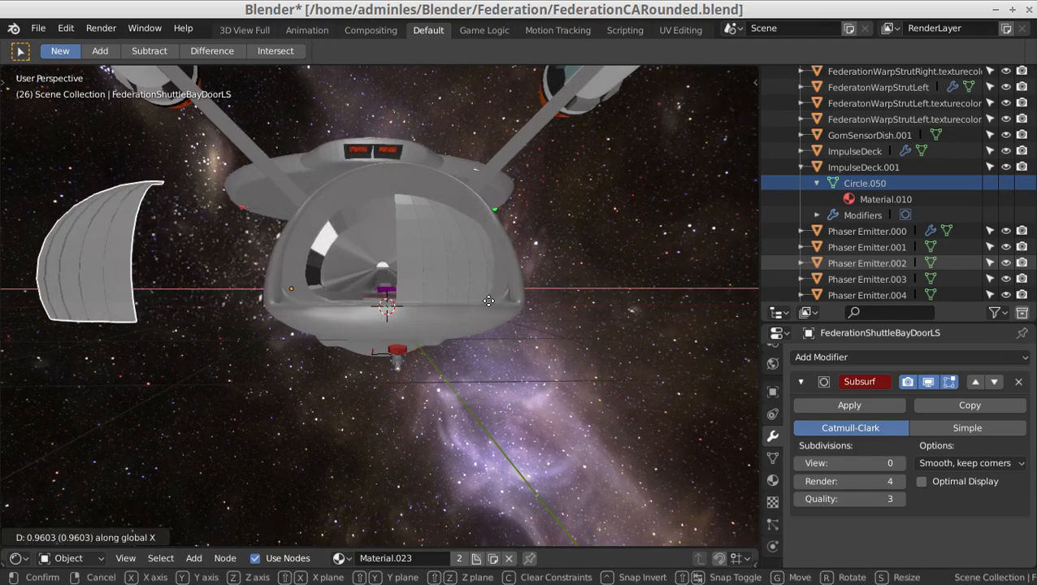
click(514, 265)
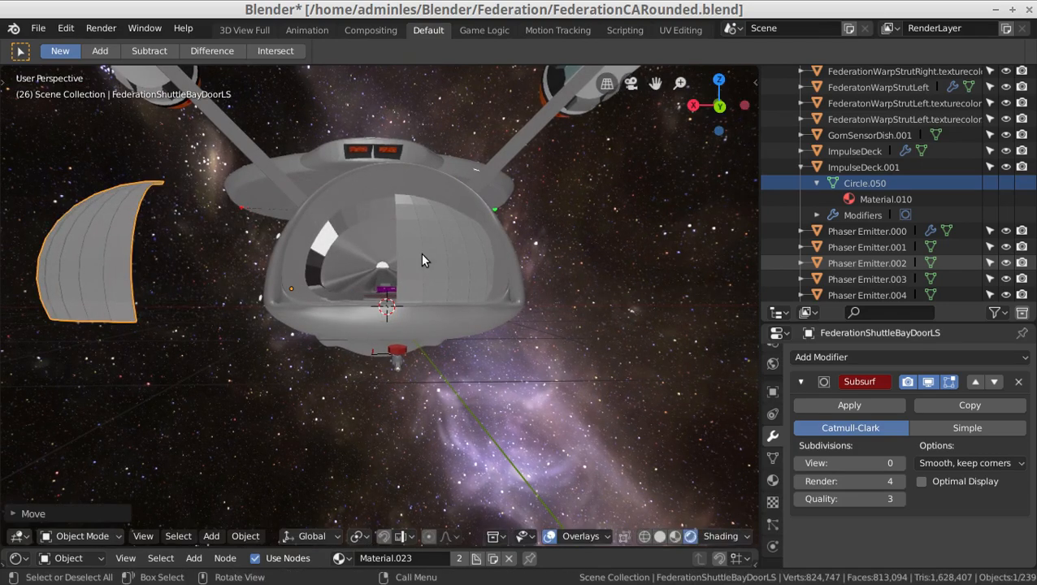
- Move the right shuttle bay door outward along the X axis, clear of the secondary hull
click(420, 253)
key(g)
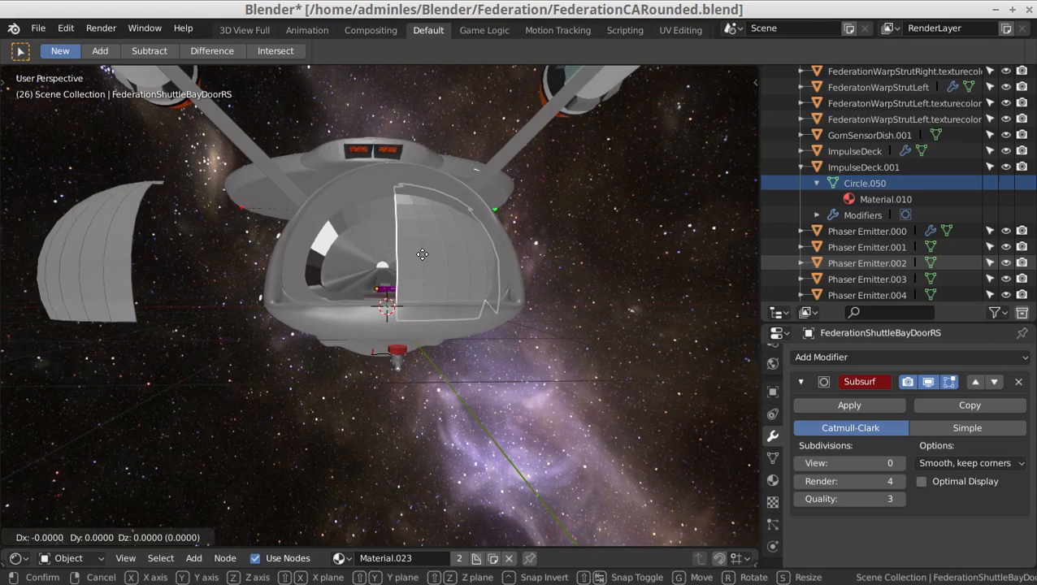
key(x)
click(494, 263)
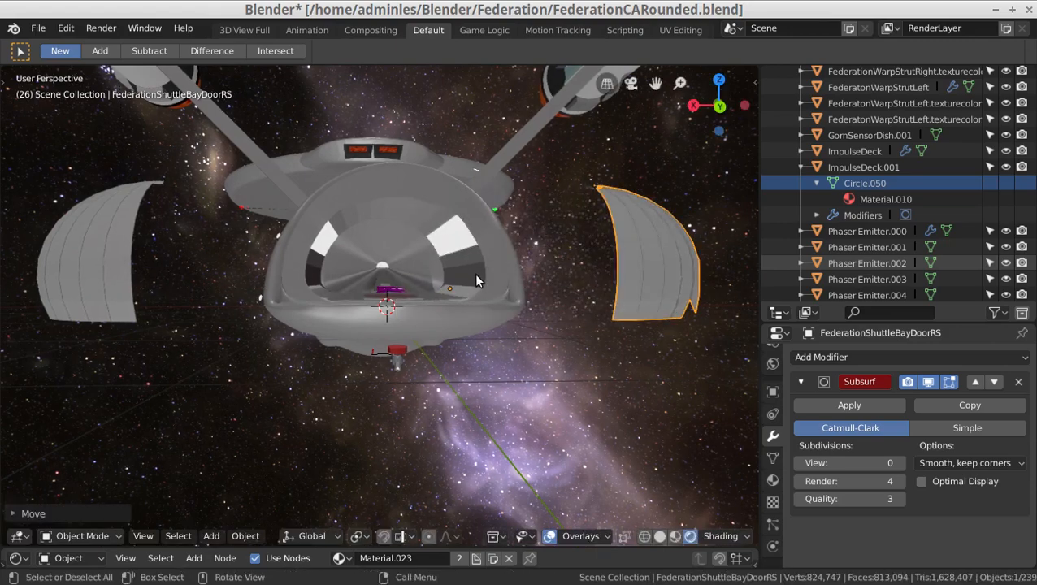
- Examine the shuttle bay interior and the parked shuttle through the open stern
middle_drag(476, 280, 453, 291)
middle_drag(377, 362, 376, 363)
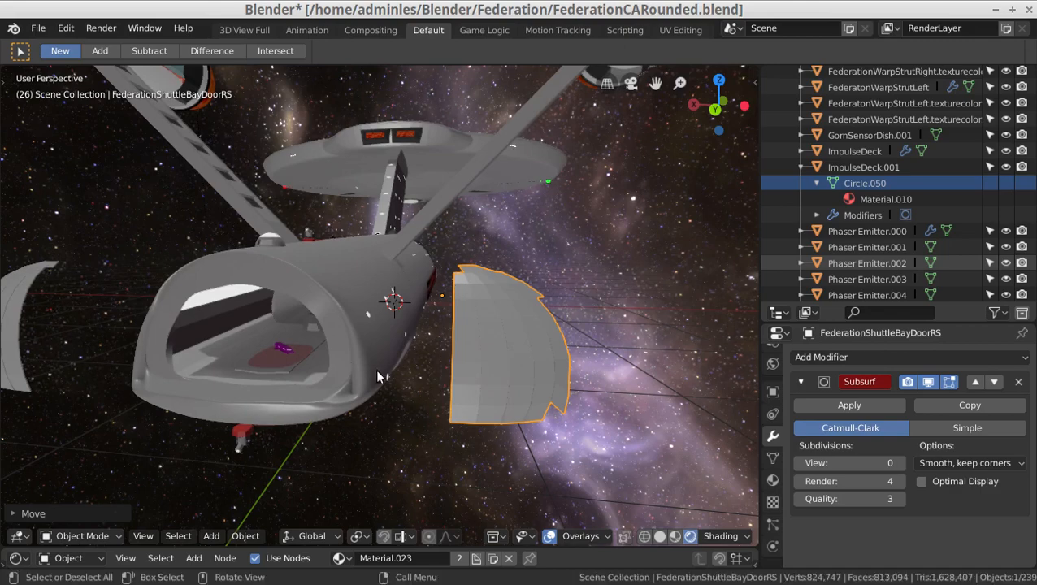
scroll(273, 382, up, 5)
shift+middle_drag(292, 376, 366, 364)
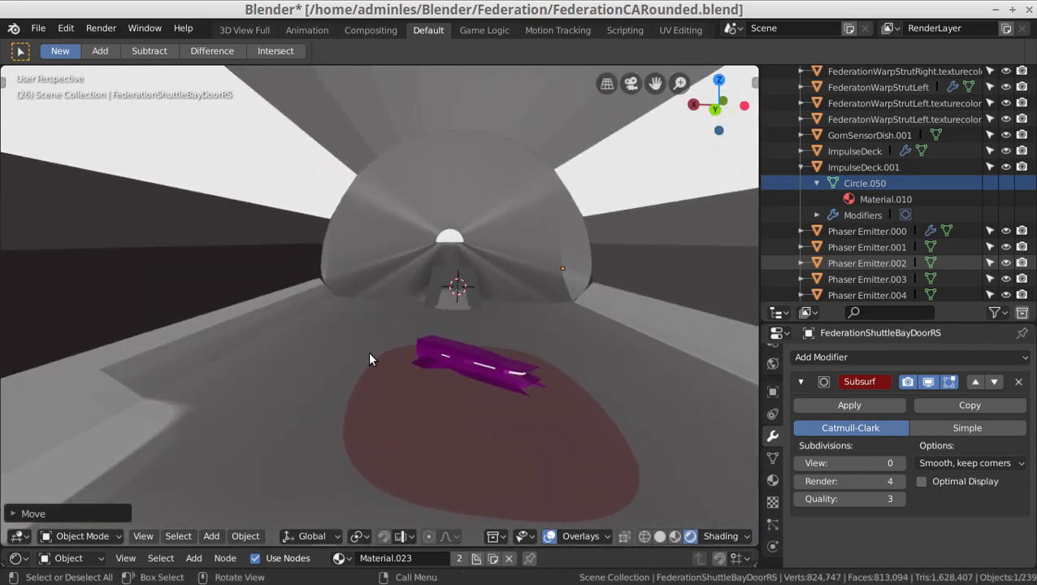
scroll(369, 359, down, 5)
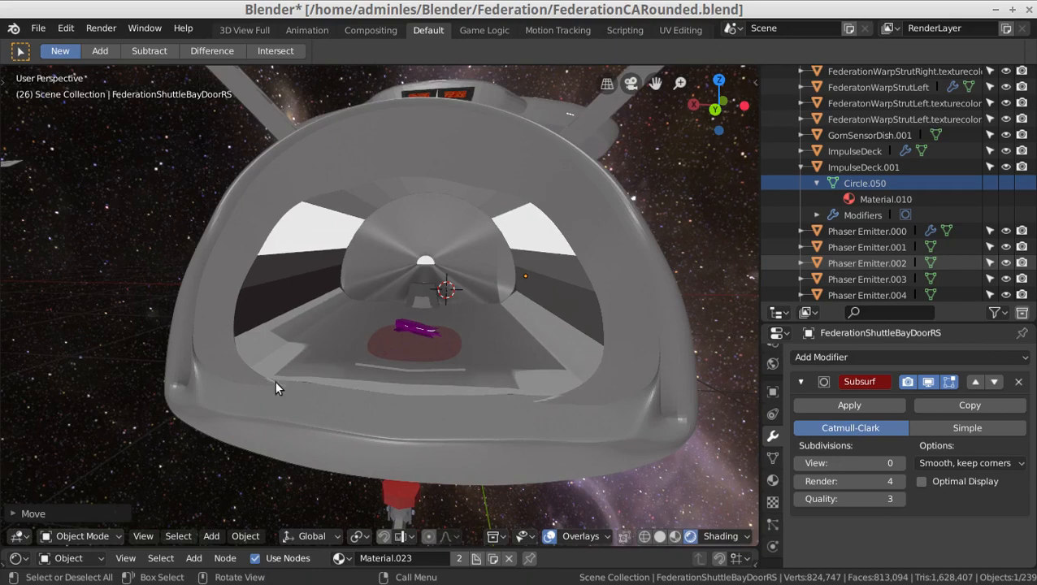
scroll(404, 383, down, 5)
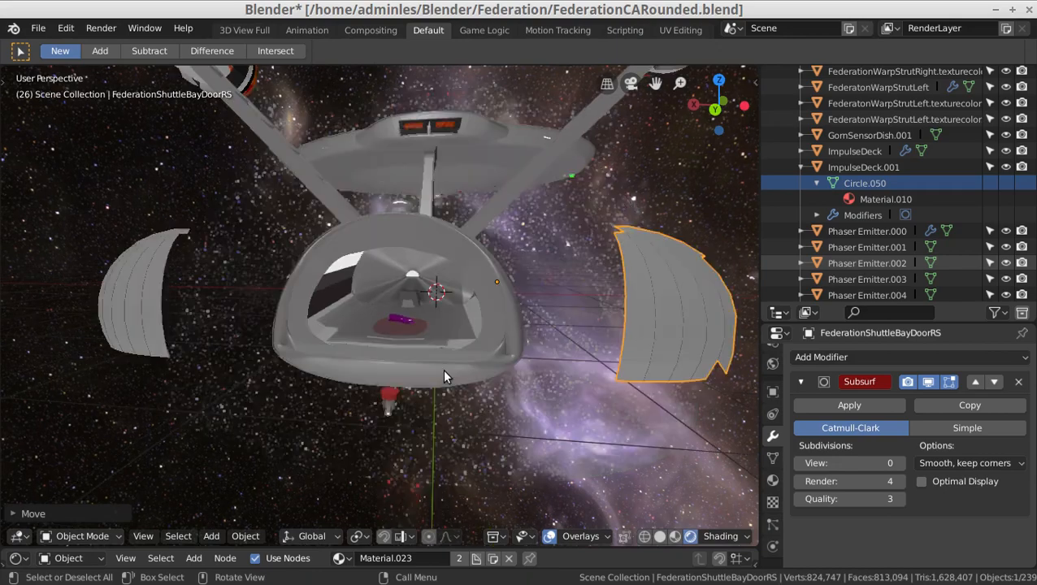
middle_drag(521, 404, 534, 405)
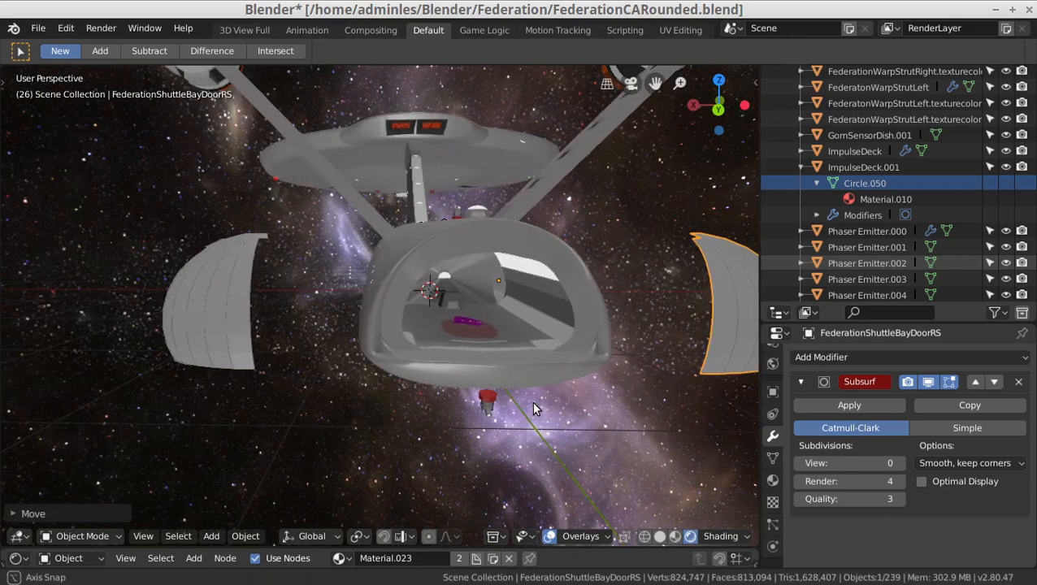
- Undo the moves of both shuttle bay doors and switch the viewport to Solid shading
key(ctrl+z)
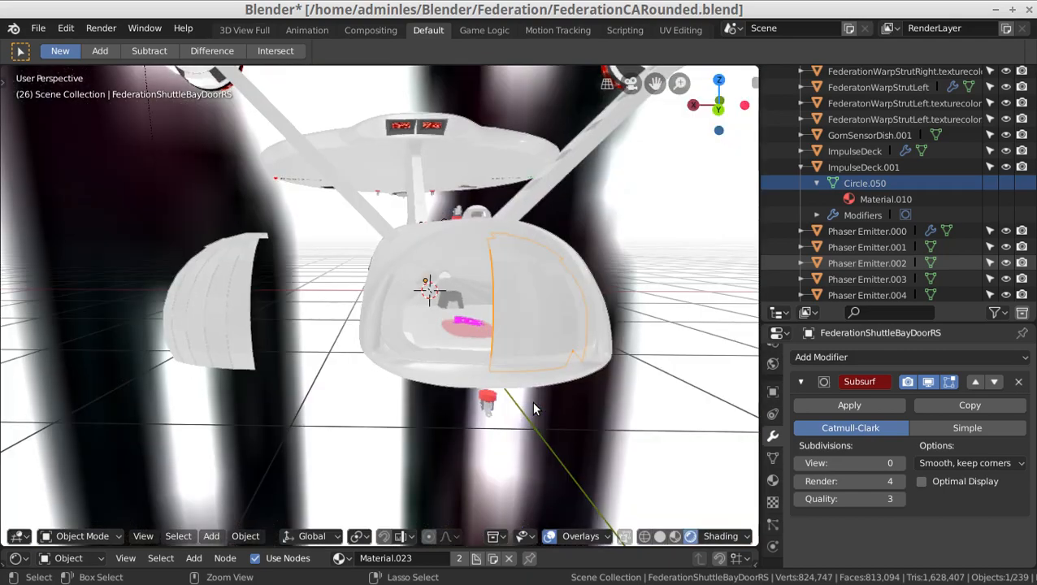
key(shift+z)
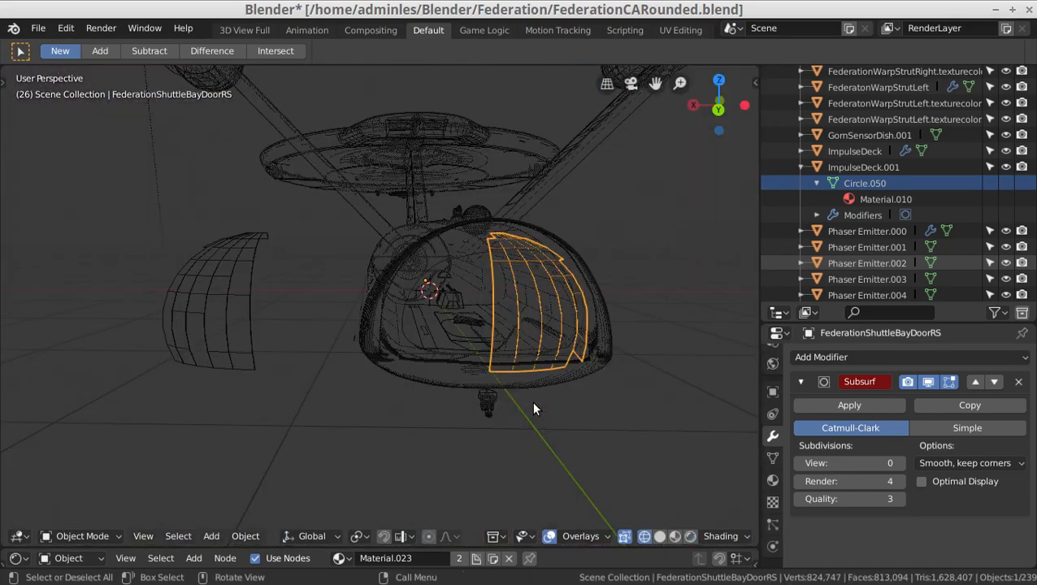
key(z)
click(597, 404)
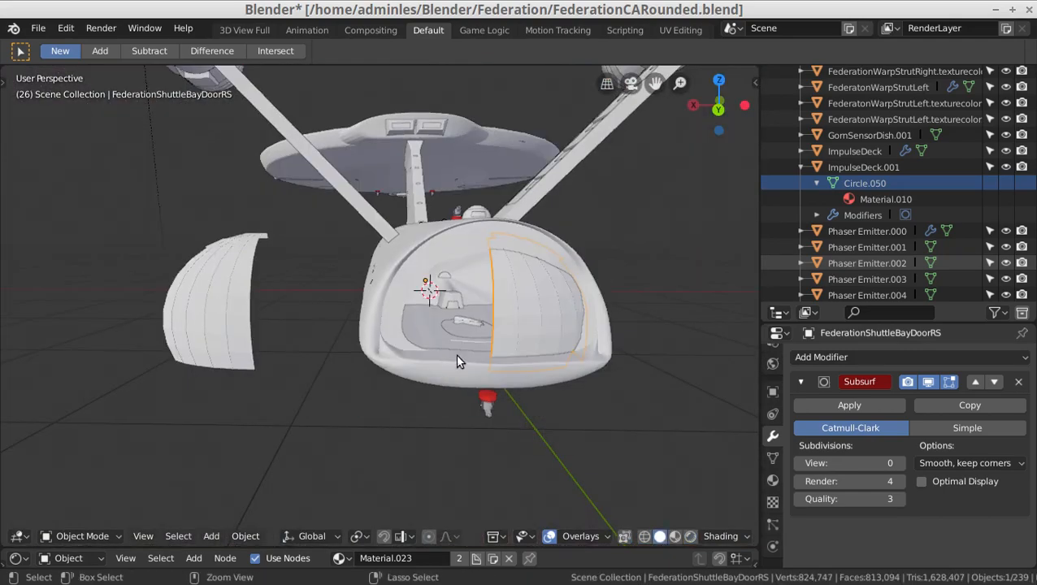
key(ctrl+z)
key(ctrl+z)
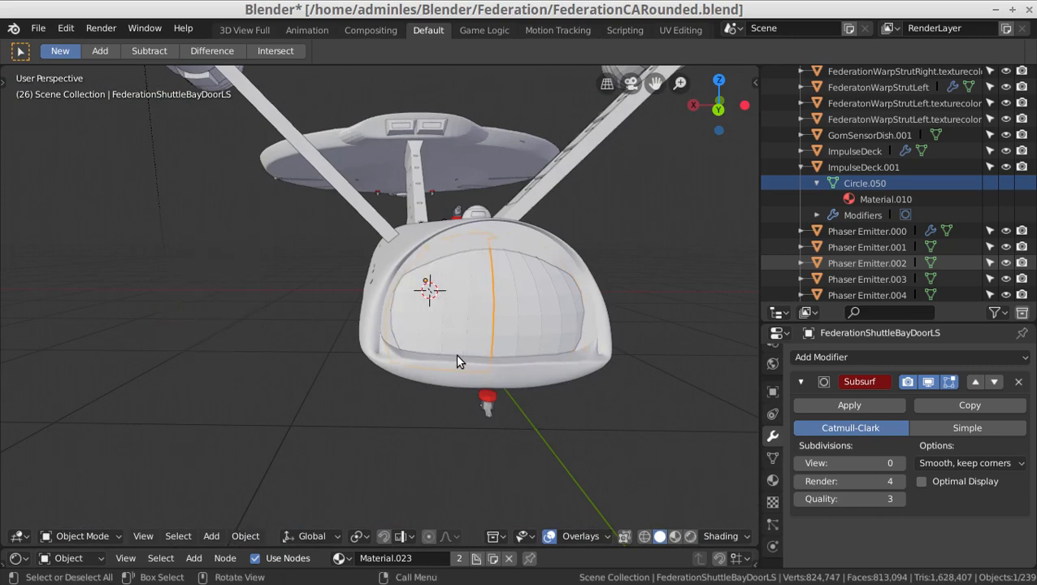
- Return the viewport to Rendered shading and view the whole ship from the side
click(691, 538)
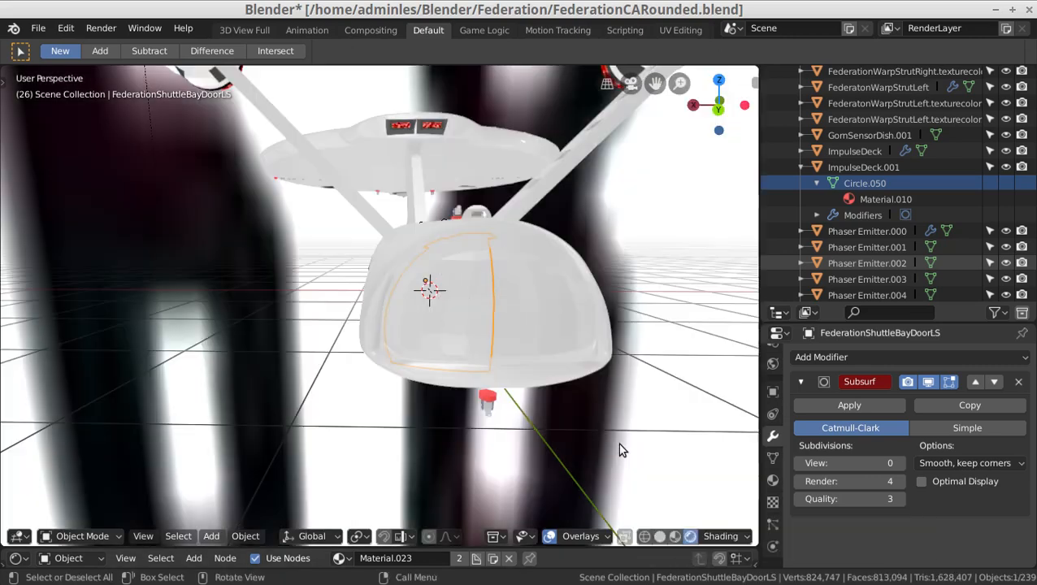
scroll(550, 406, down, 2)
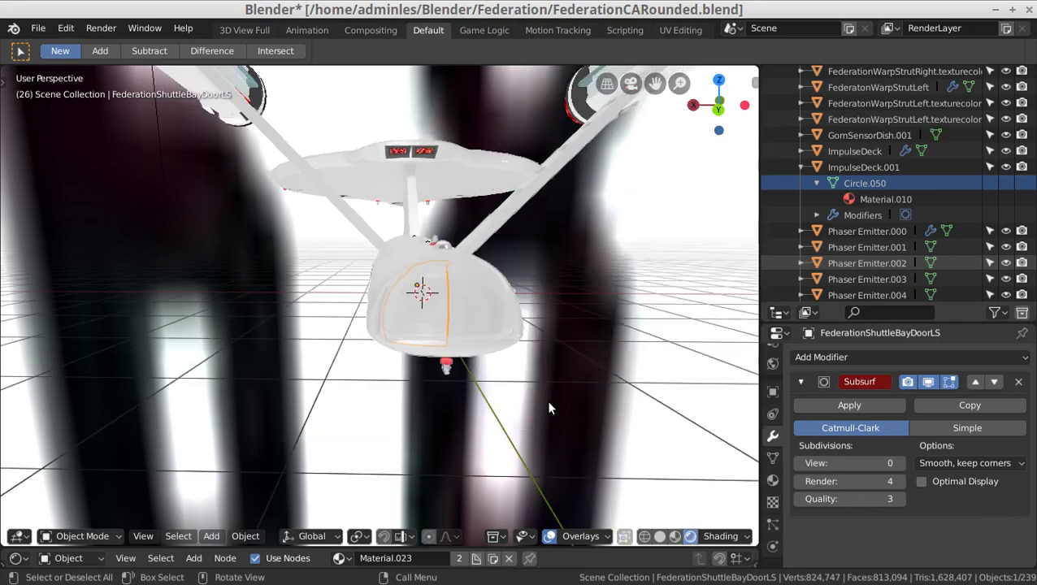
scroll(550, 409, down, 2)
scroll(549, 409, down, 2)
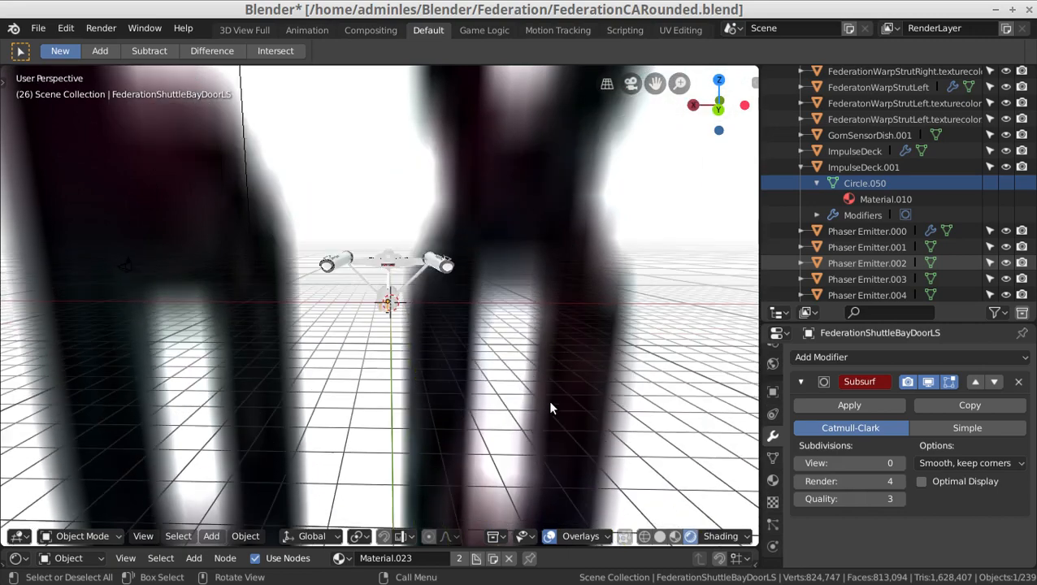
middle_drag(551, 374, 560, 394)
click(560, 394)
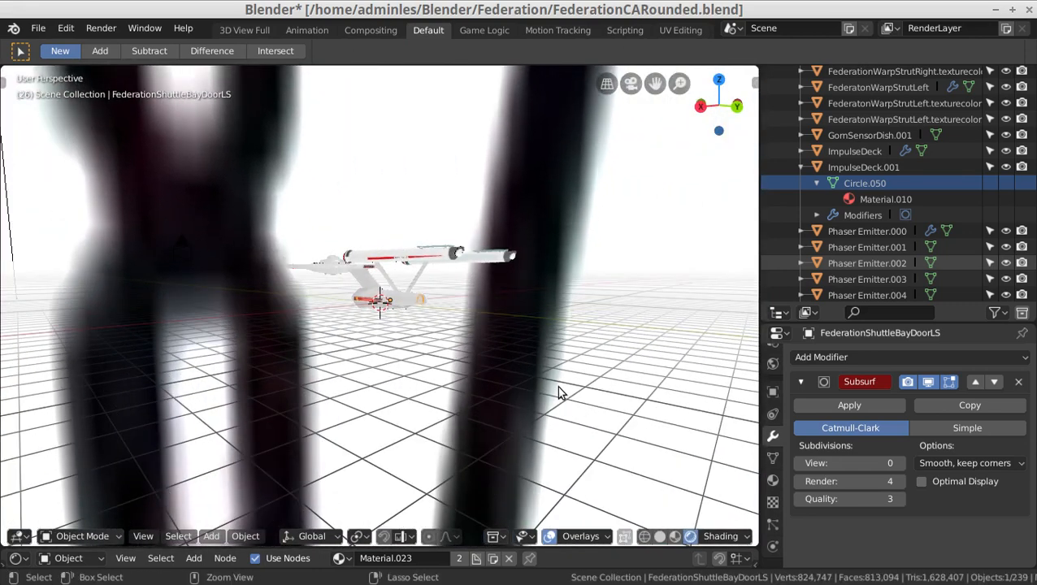
- Undo the recent edits back to the left nacelle cowl and compare the Solid, material preview and Rendered viewport shading
key(ctrl+1)
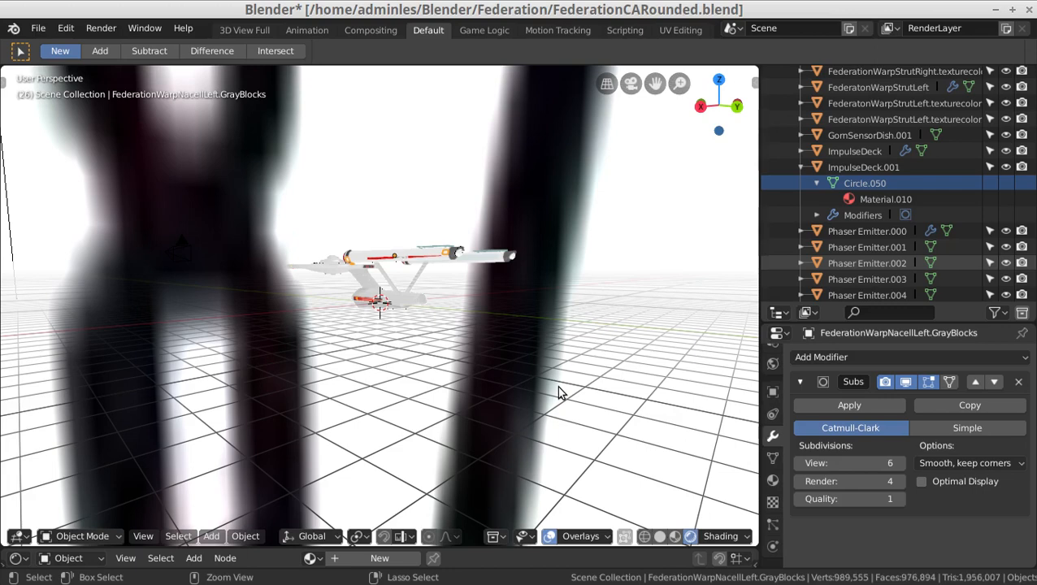
click(559, 393)
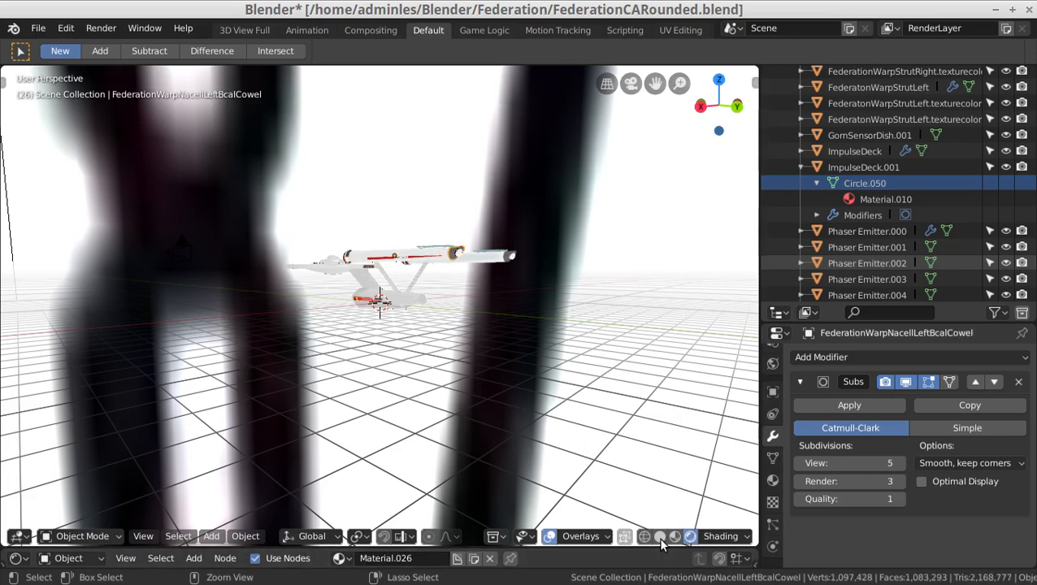
click(660, 540)
click(690, 538)
click(674, 540)
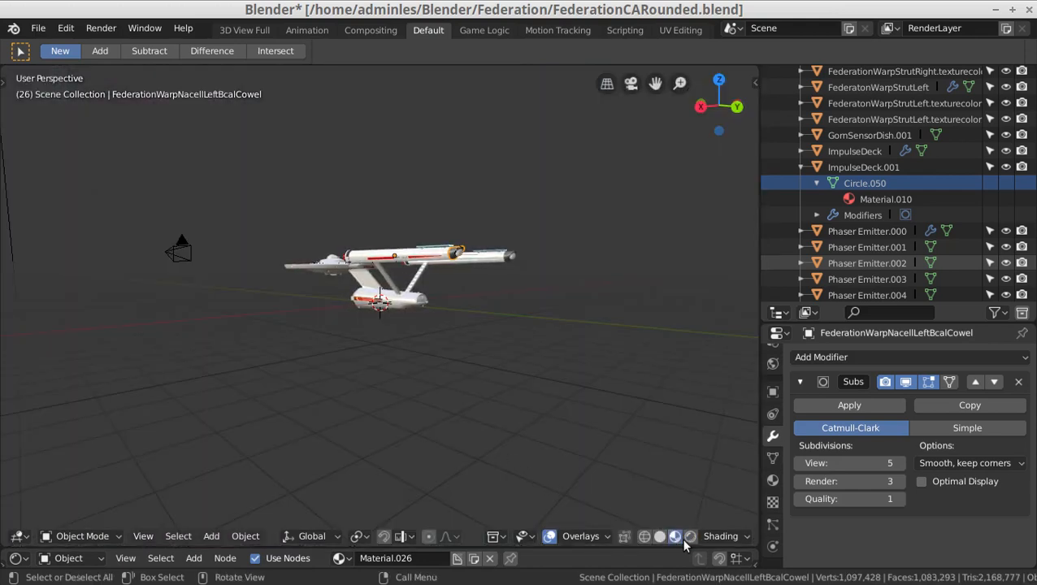
click(688, 542)
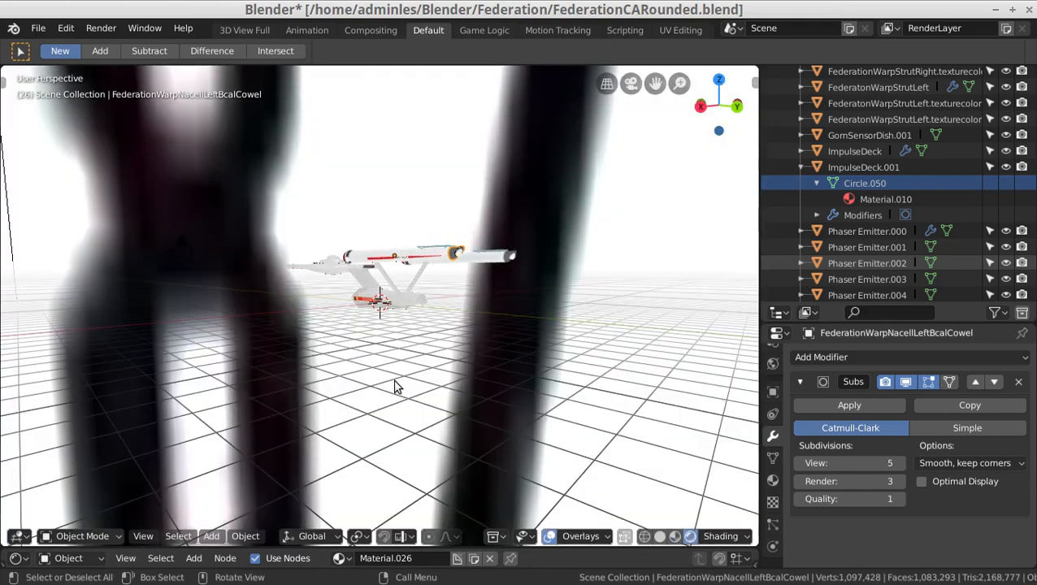
- Remove the linked image from the world background's environment texture
scroll(396, 386, down, 6)
scroll(396, 386, up, 4)
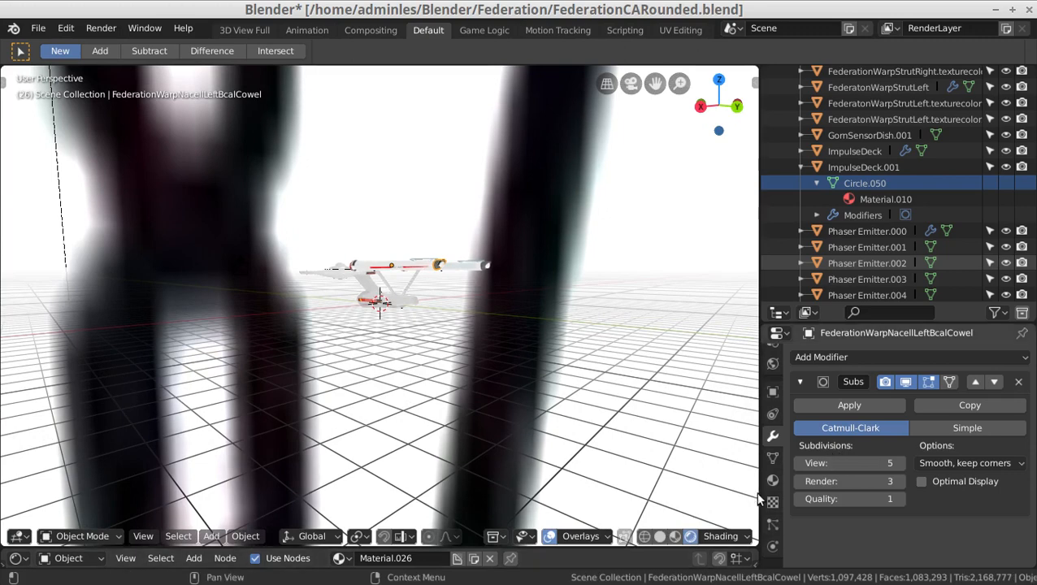
scroll(773, 488, up, 1)
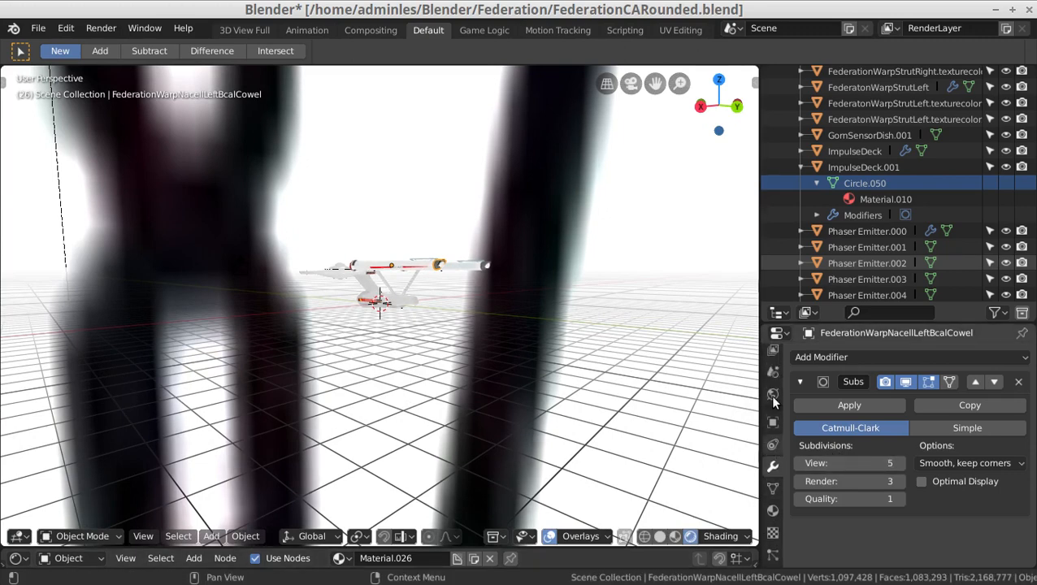
click(773, 395)
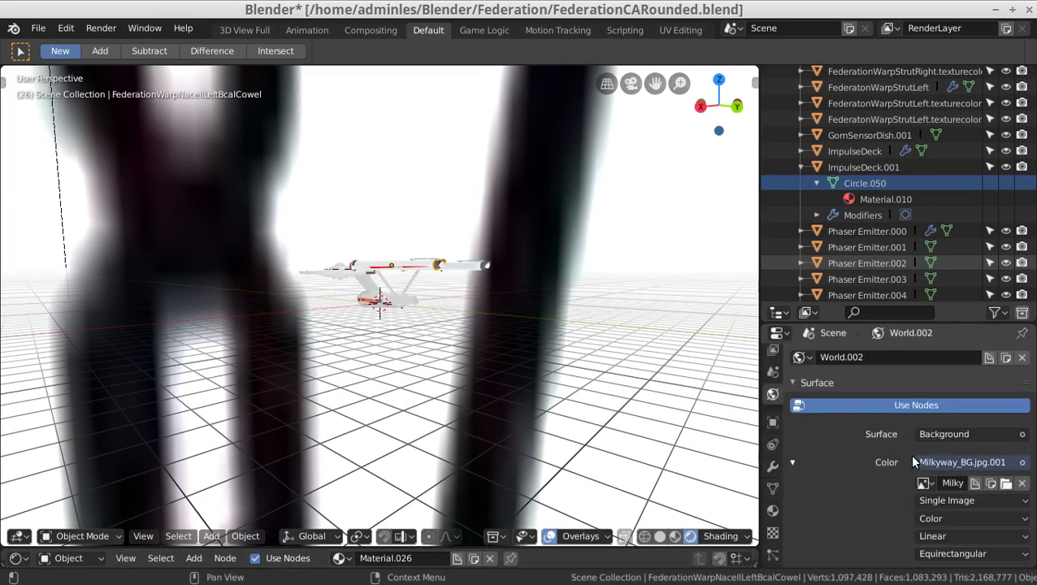
click(1023, 485)
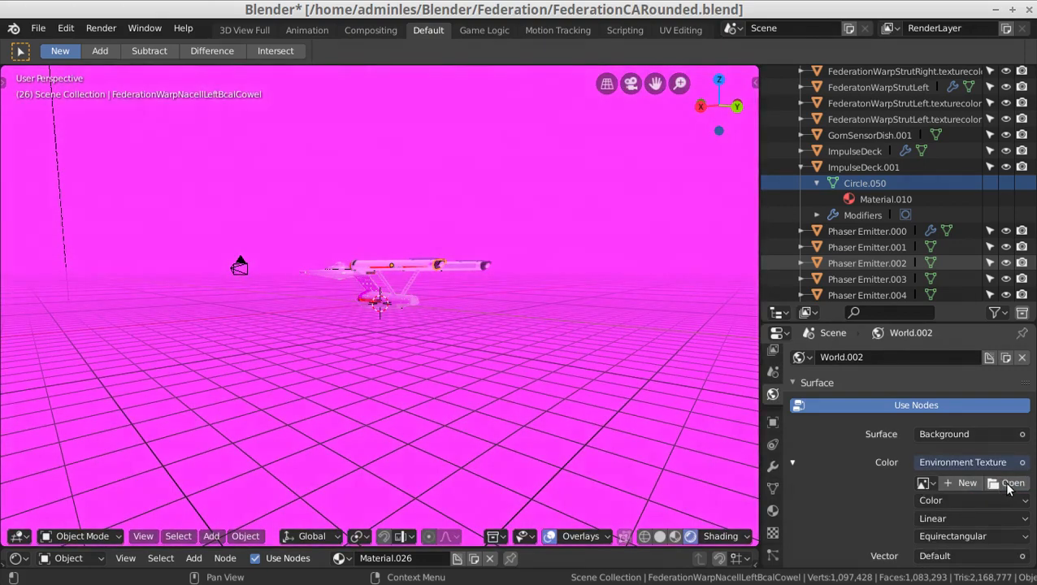
- Load Milkyway_BG.jpg from the hdr/Milkyway folder as the world's environment texture
click(1008, 484)
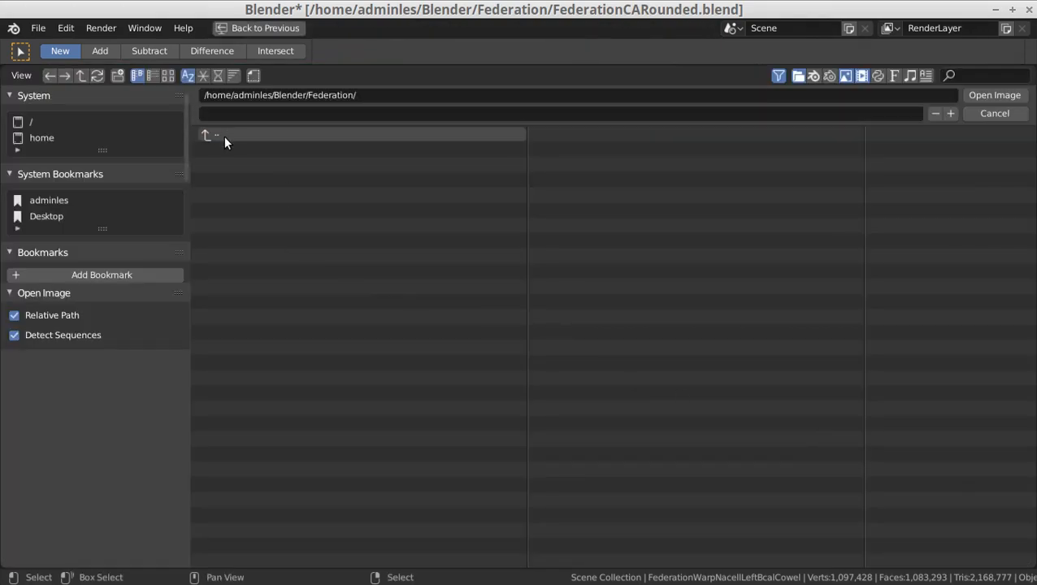
double_click(223, 135)
double_click(234, 179)
double_click(228, 148)
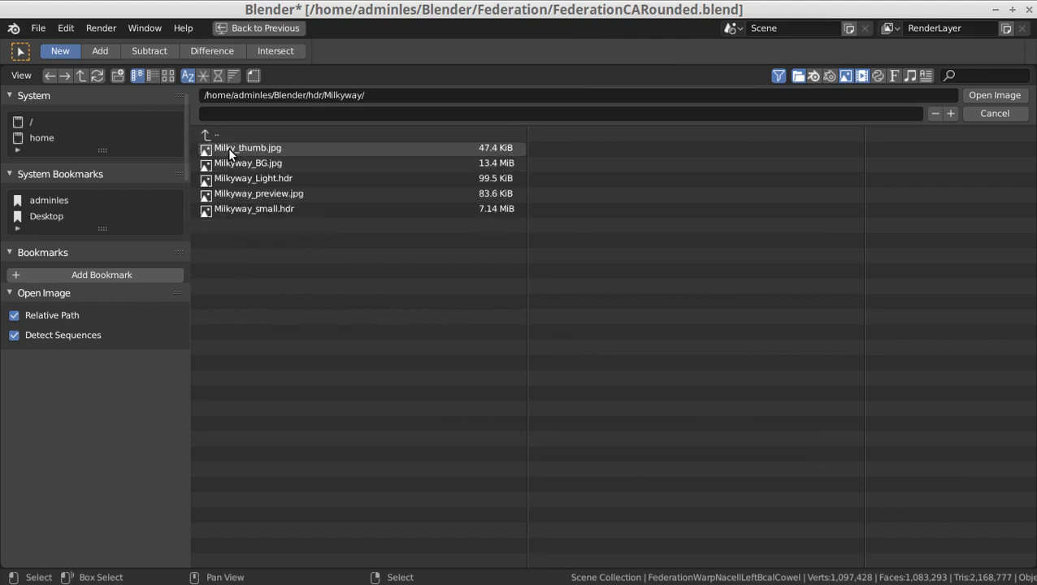
click(245, 165)
key(Return)
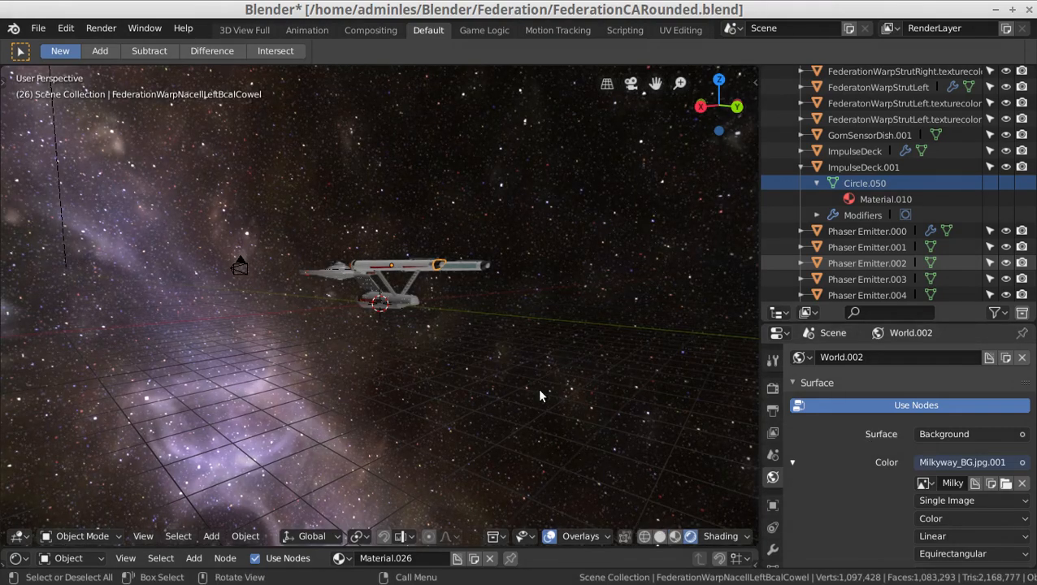
- Switch the viewport to Solid shading and show the modifiers of the secondary hull
click(660, 537)
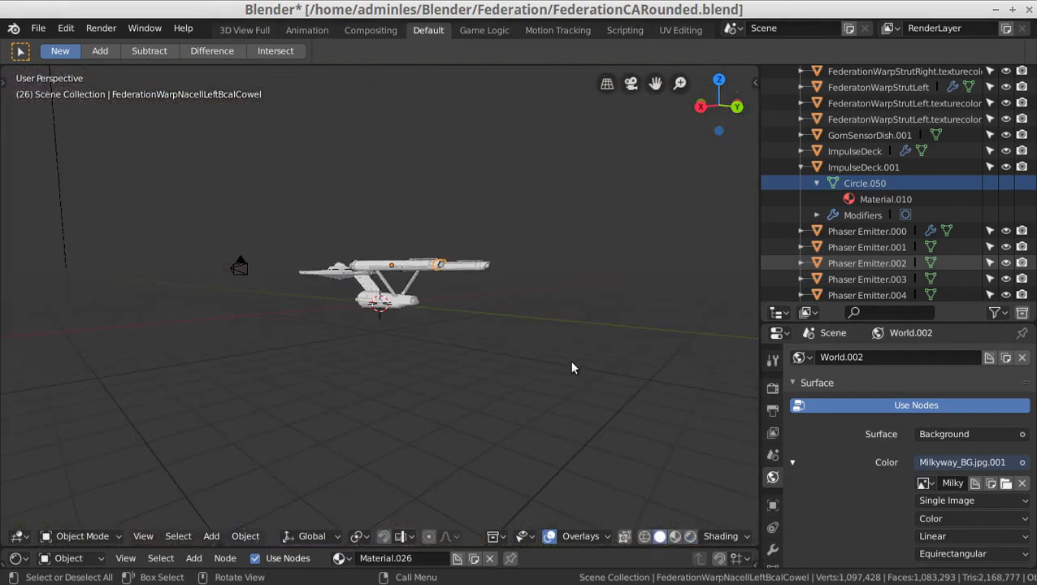
mouse_move(551, 341)
middle_down()
mouse_move(487, 380)
mouse_move(543, 342)
mouse_move(626, 340)
mouse_move(607, 322)
mouse_move(535, 364)
mouse_move(455, 337)
middle_up()
scroll(487, 379, up, 8)
click(500, 314)
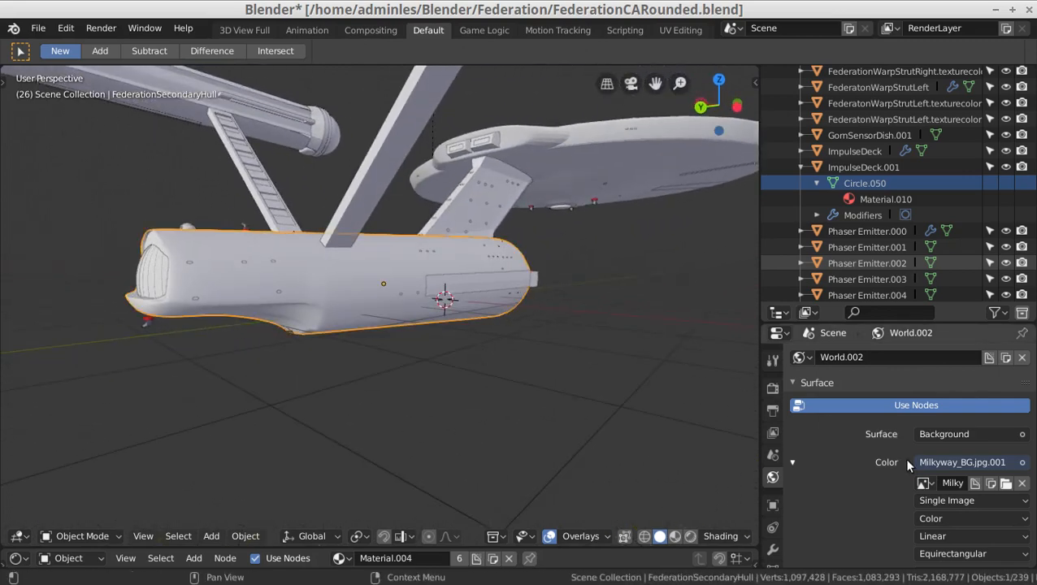
click(774, 548)
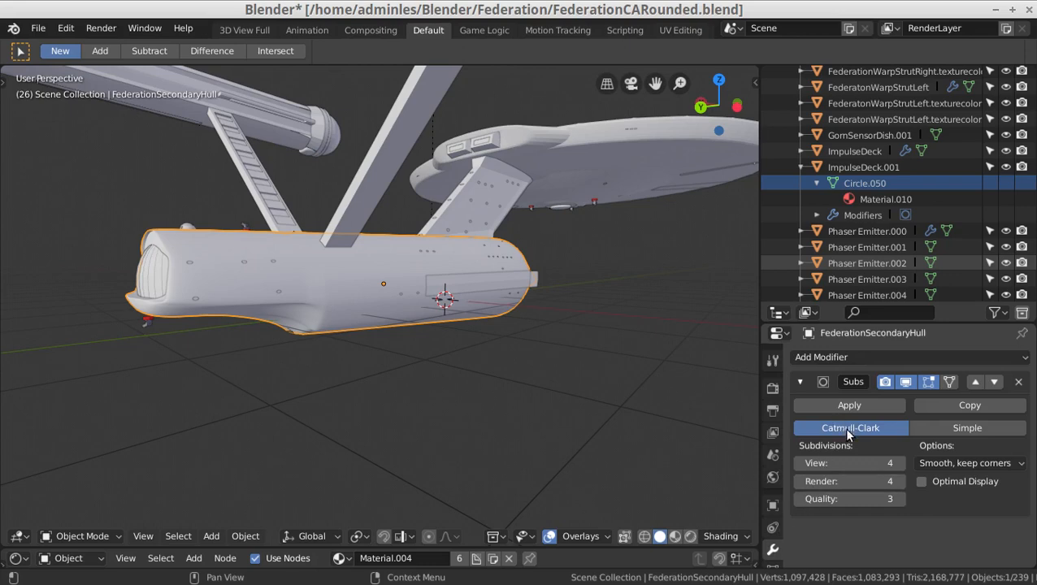
- Reduce the secondary hull's Subsurf viewport subdivisions to 0 and inspect its stern and underside
middle_drag(294, 344, 350, 347)
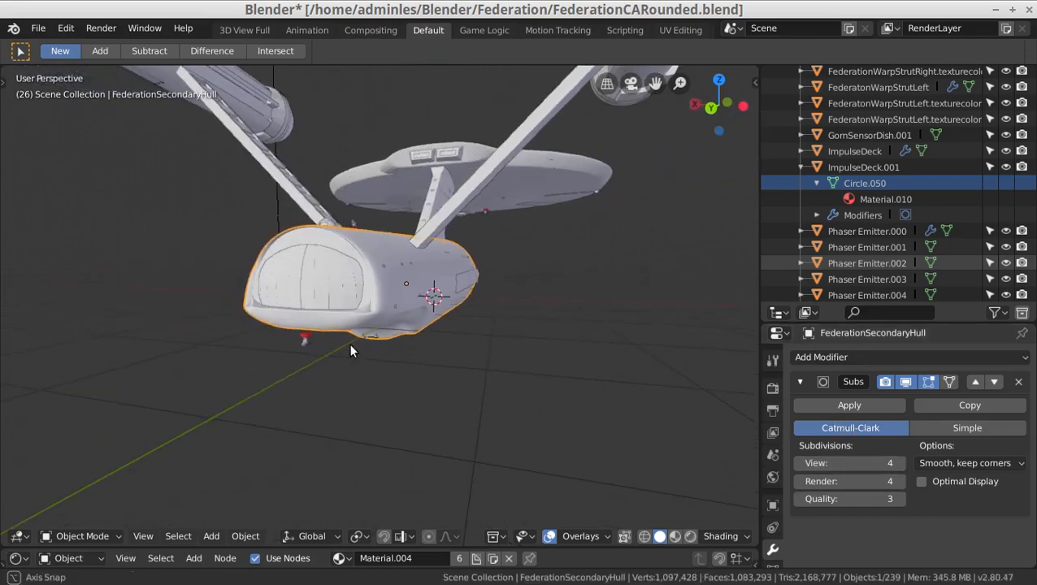
scroll(333, 362, up, 5)
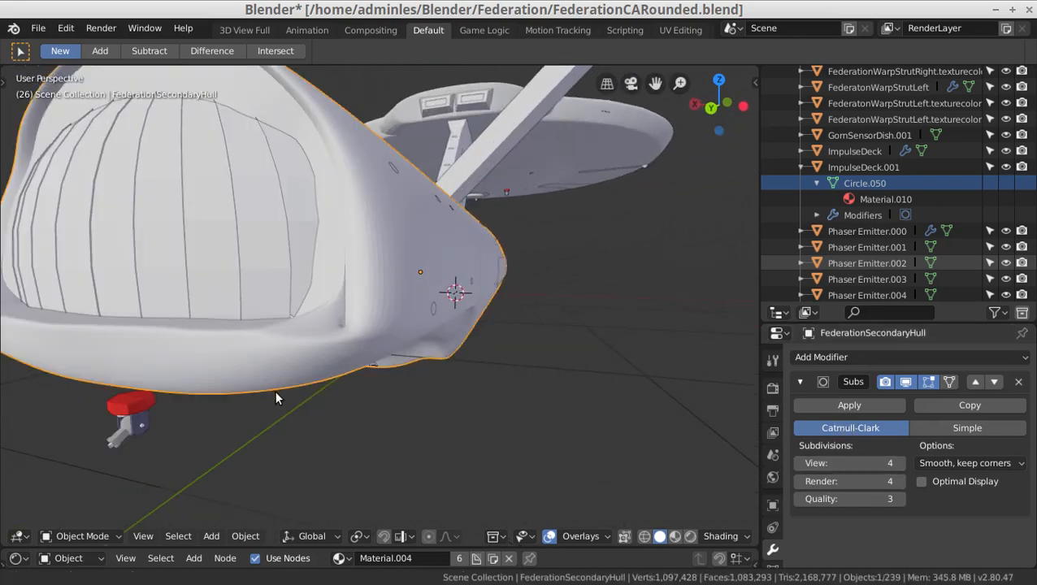
middle_drag(275, 390, 274, 369)
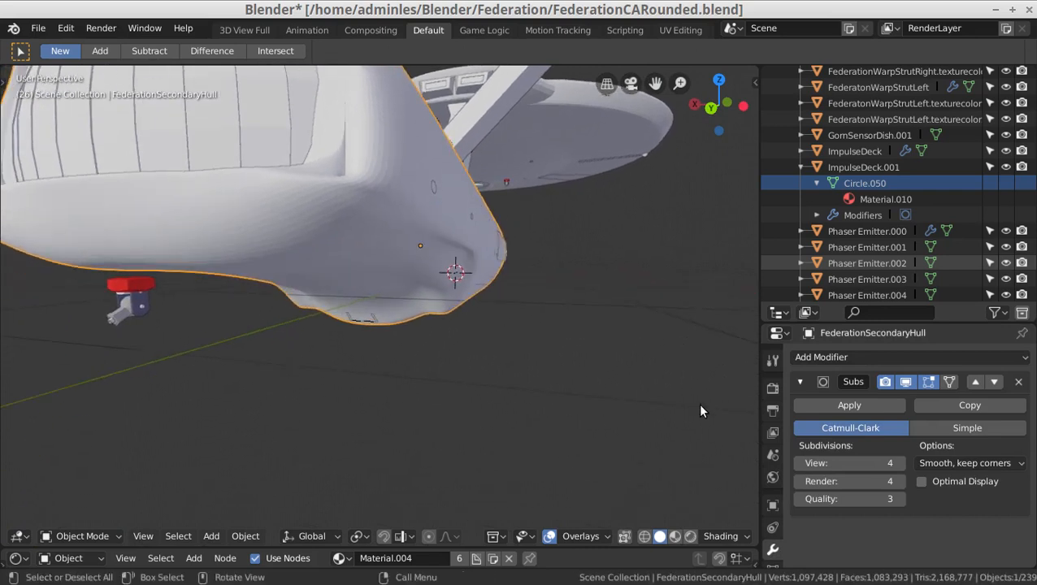
click(798, 464)
click(799, 464)
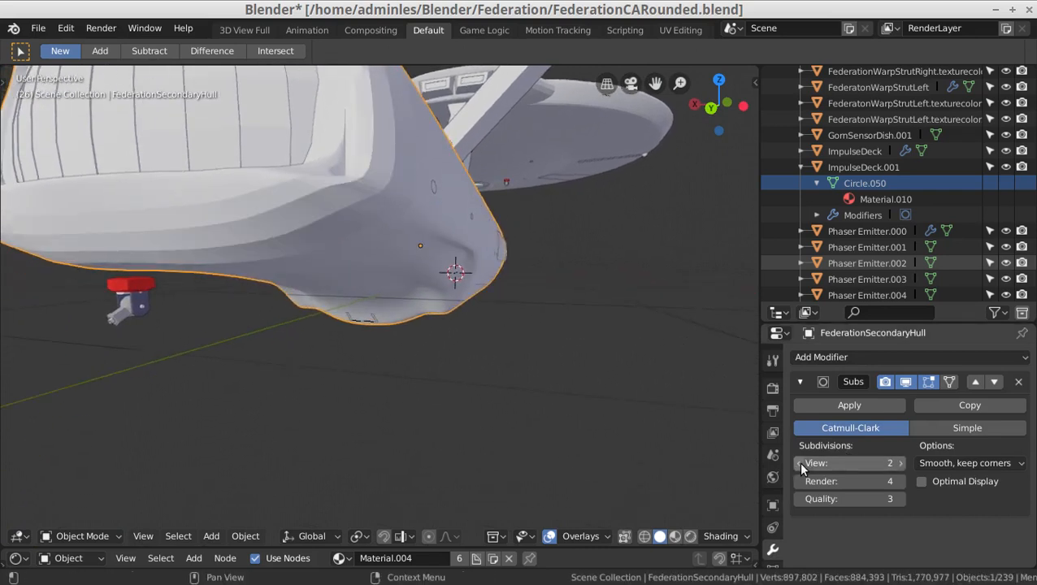
click(798, 463)
click(798, 463)
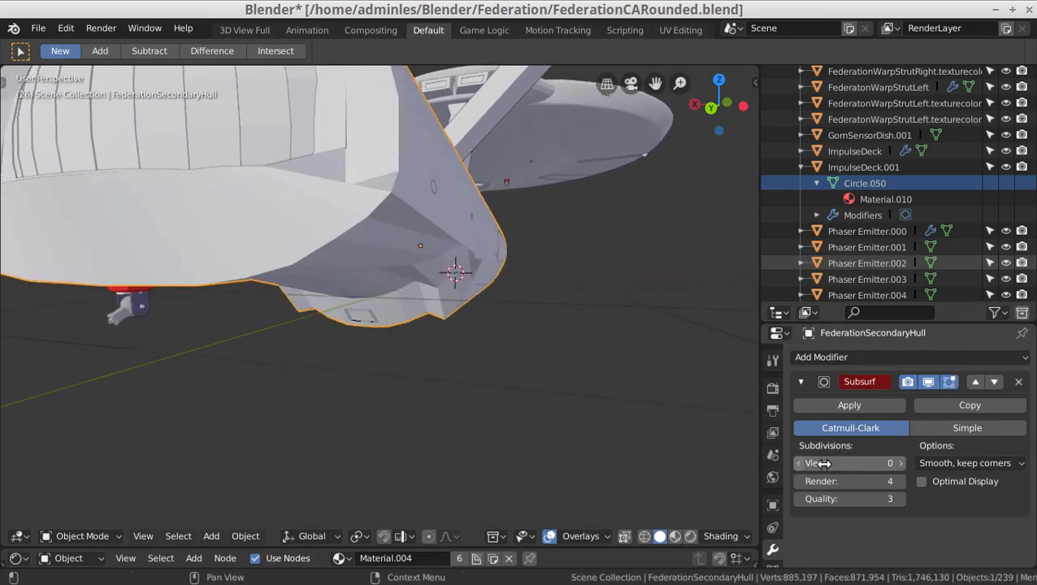
middle_drag(107, 282, 145, 292)
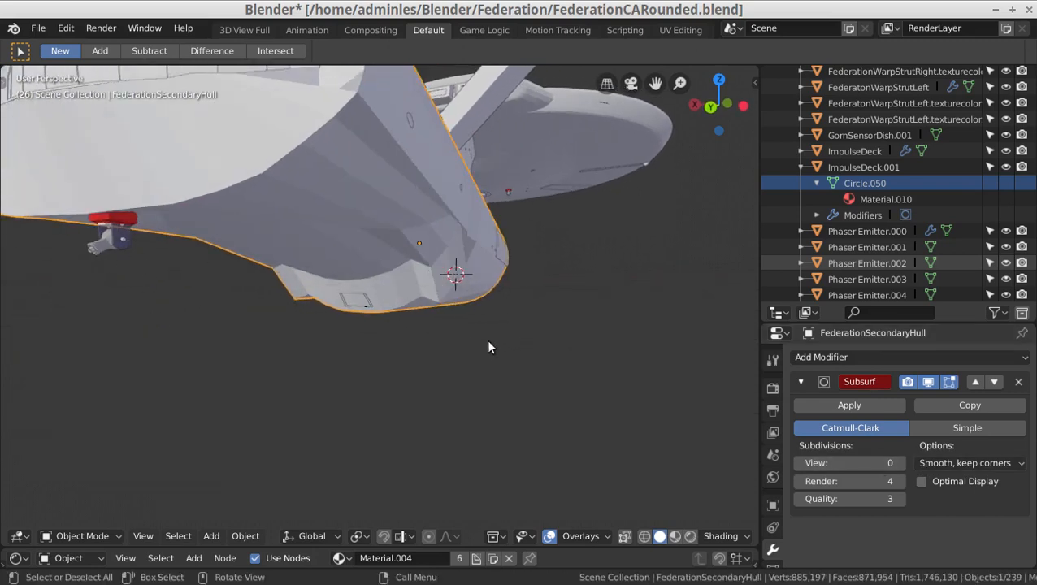
middle_drag(488, 347, 459, 374)
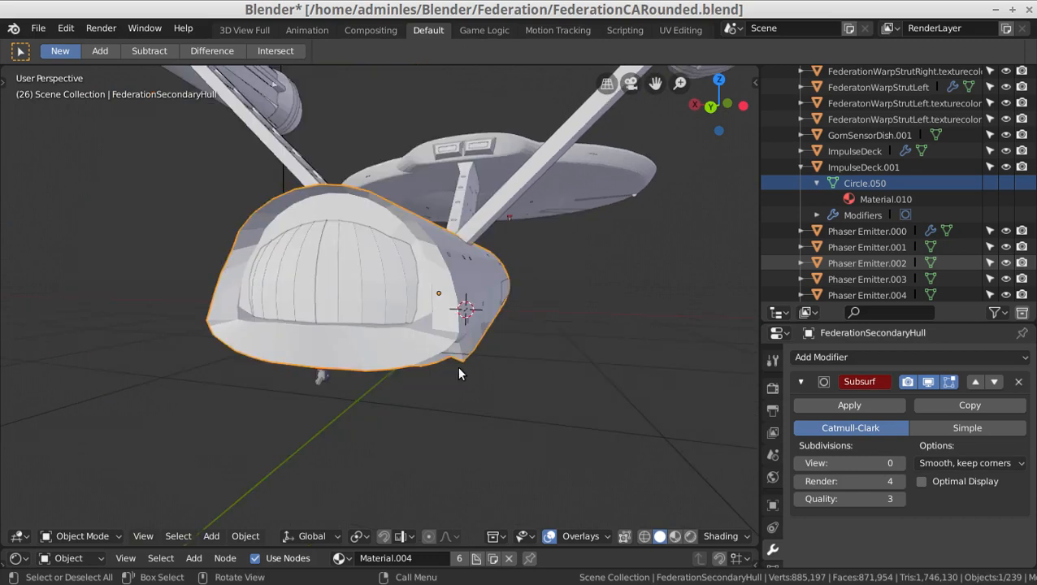
- Raise the secondary hull's Subsurf viewport subdivisions to 4 and inspect the underside around the phaser turret
click(897, 463)
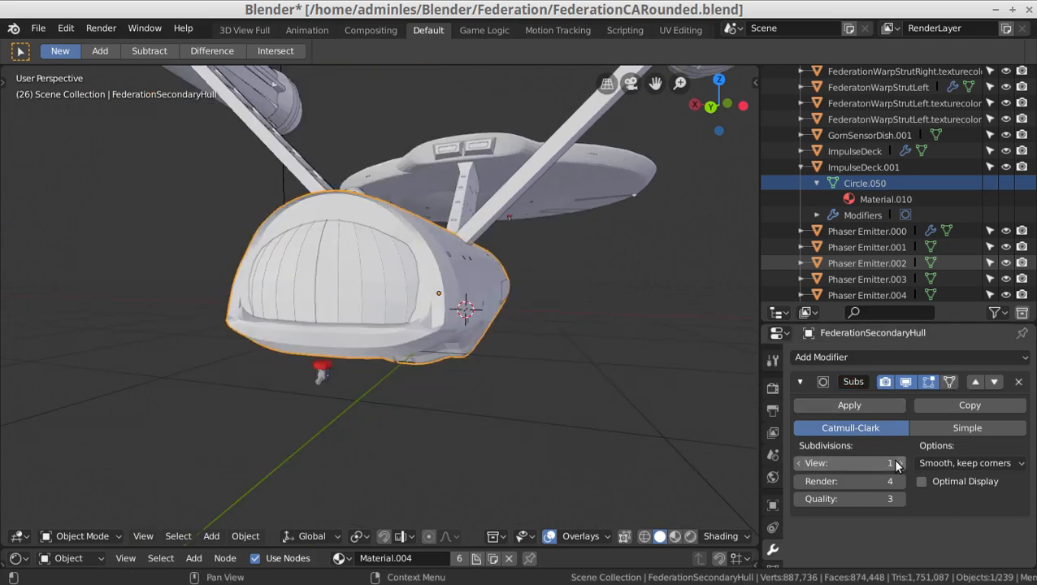
click(898, 463)
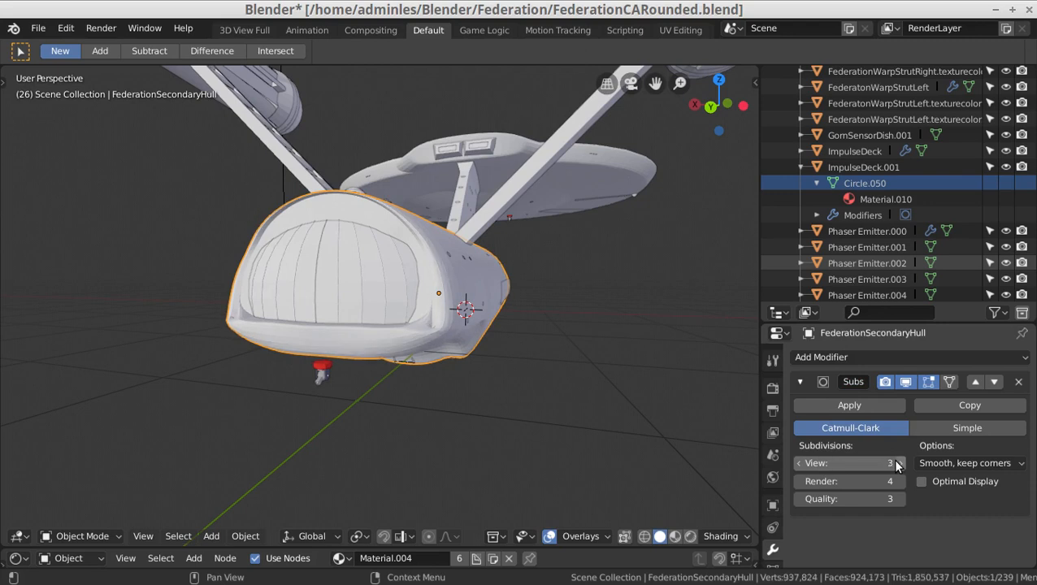
click(897, 464)
middle_drag(489, 392, 477, 376)
scroll(315, 376, up, 6)
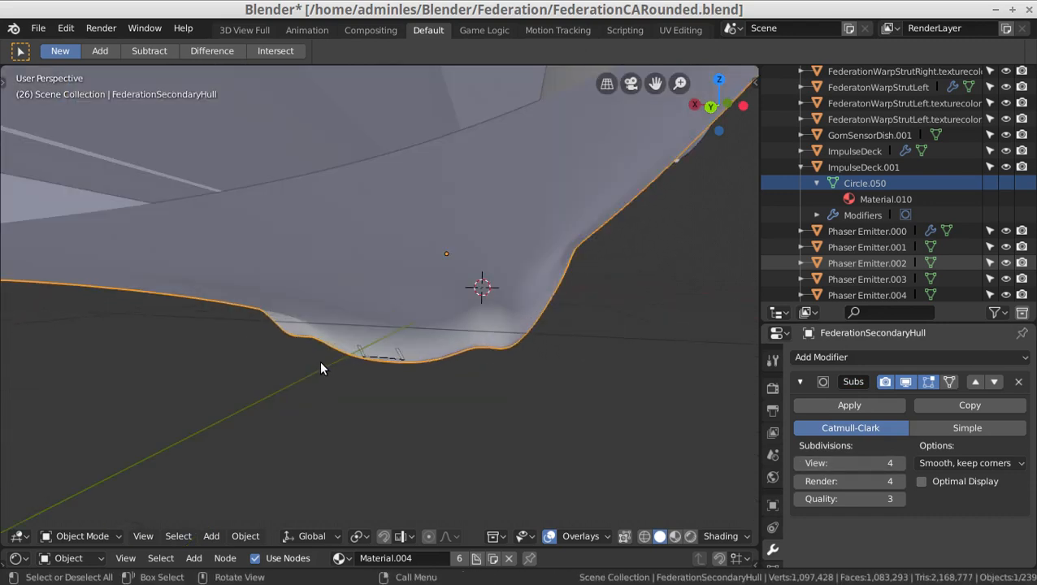
scroll(321, 360, down, 8)
middle_drag(348, 356, 463, 411)
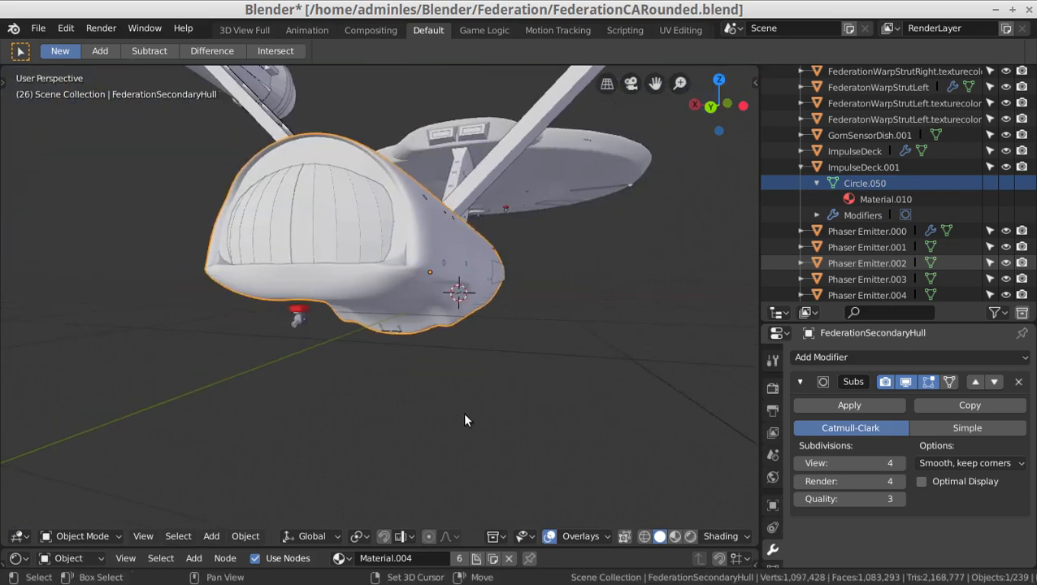
- Try 6 viewport subdivisions on the secondary hull's Subsurf modifier, and settle on 2
click(900, 463)
click(899, 465)
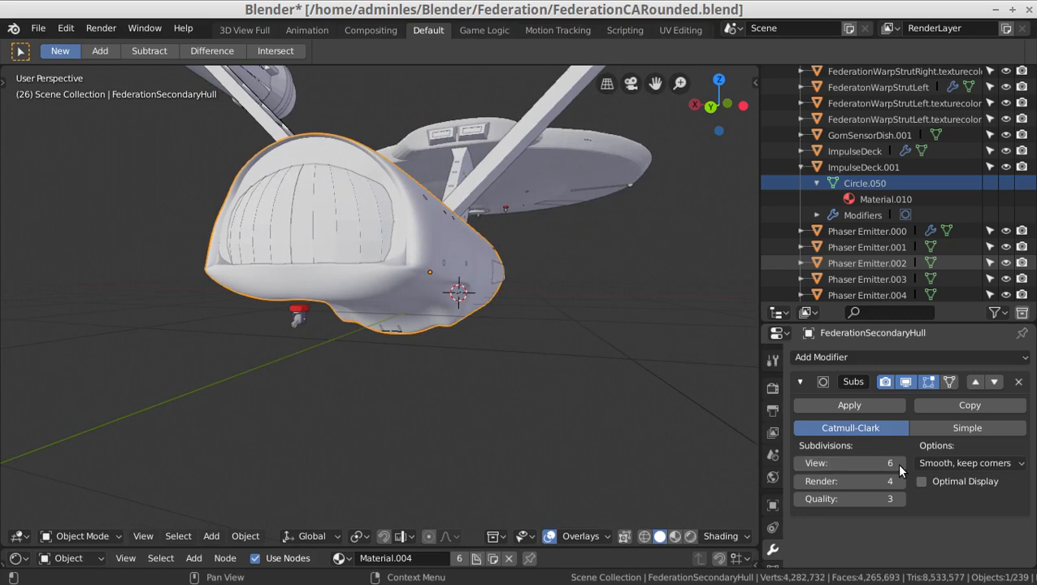
click(797, 464)
click(798, 464)
click(798, 464)
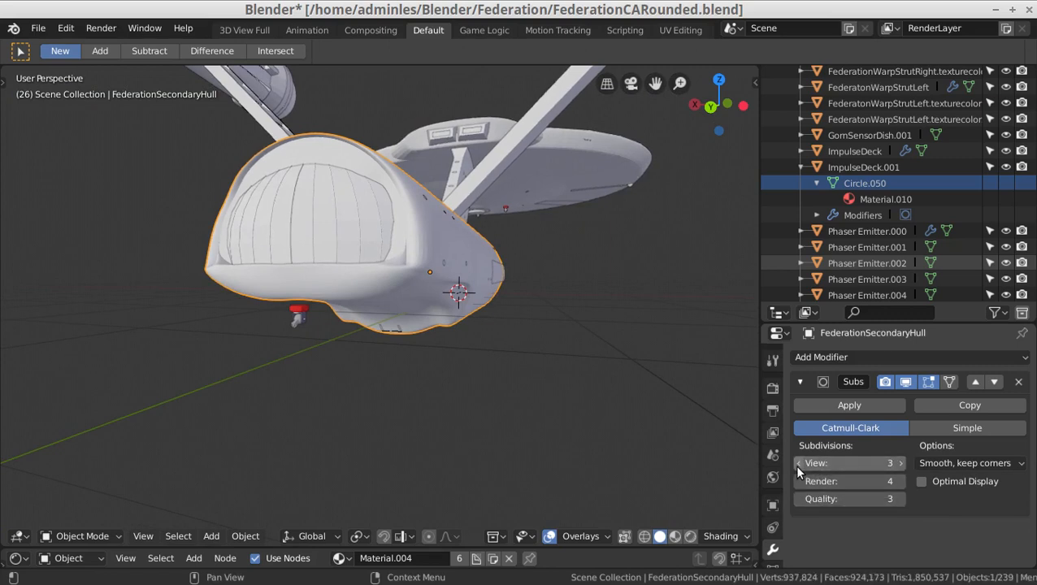
click(798, 464)
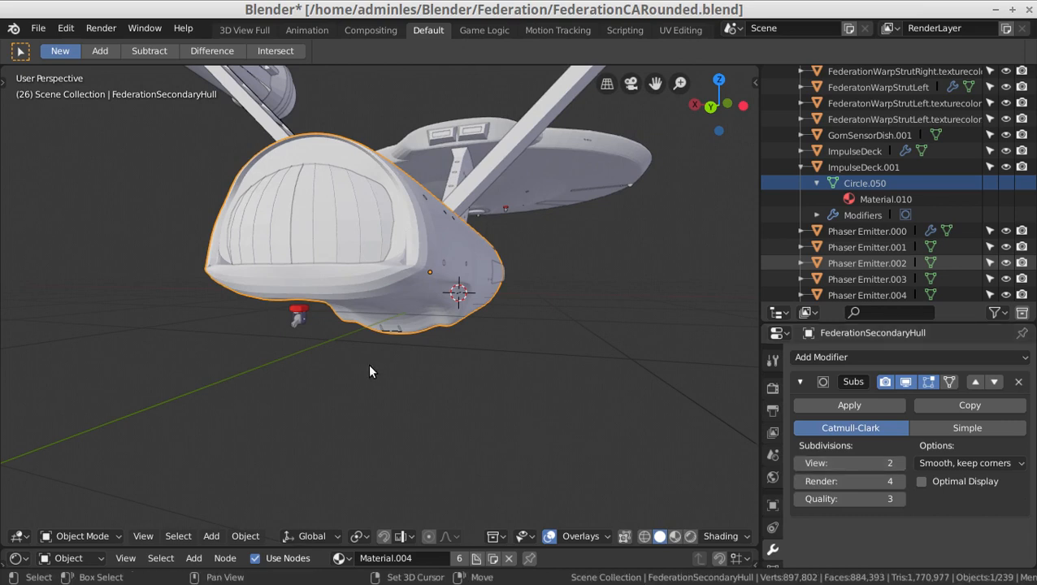
- Move all parts of the stern phaser turret up about 0.044 along Z against the secondary hull's underside, and reselect the hull
scroll(369, 364, up, 3)
click(225, 316)
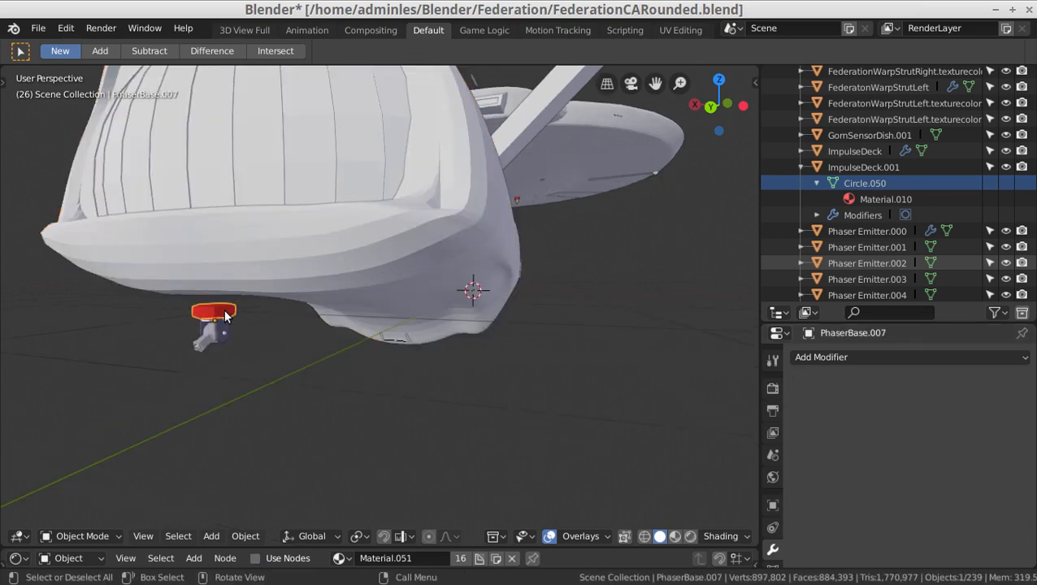
key(c)
drag(205, 319, 201, 346)
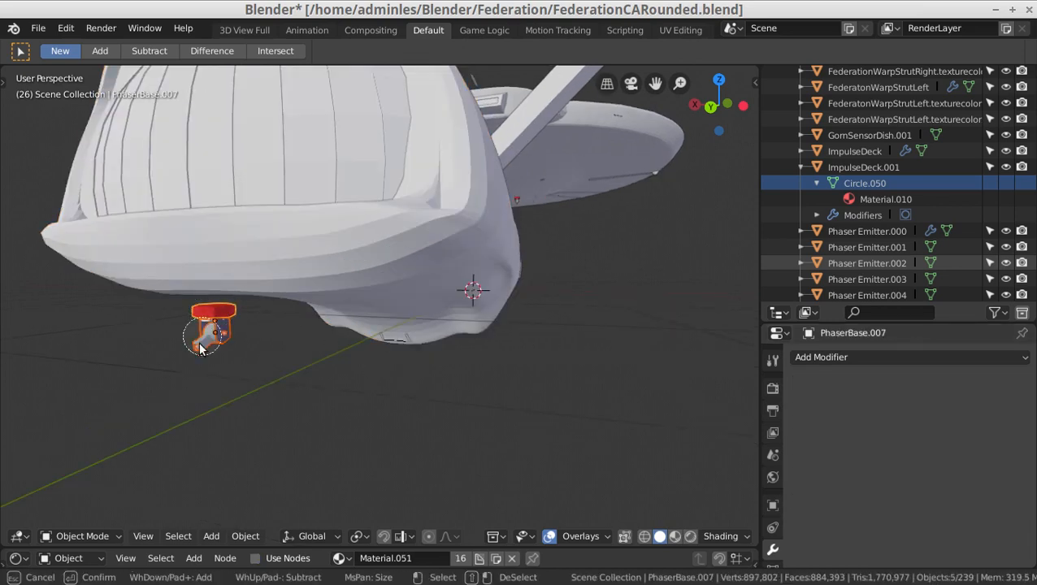
key(Escape)
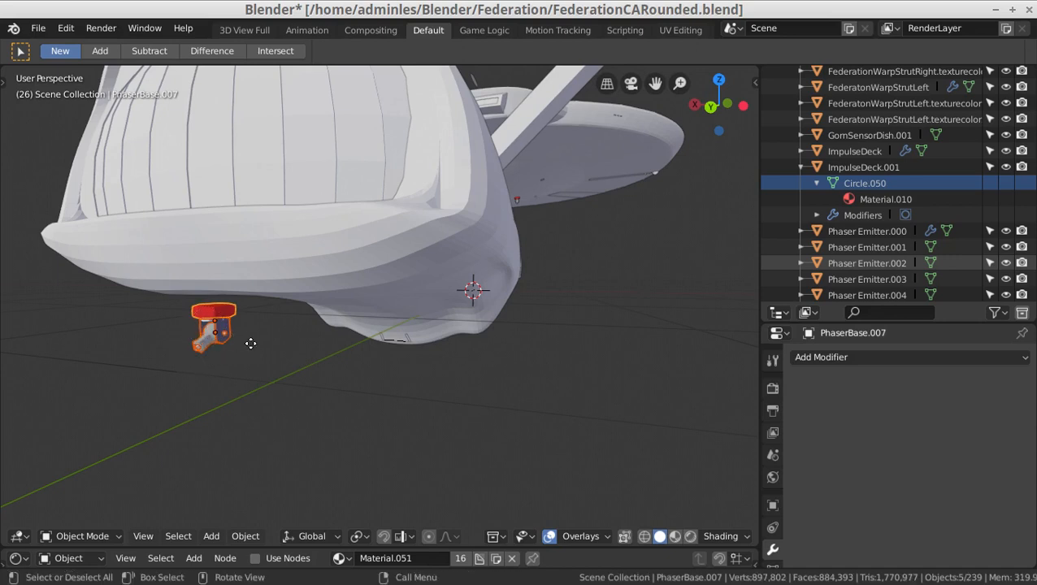
key(g)
key(z)
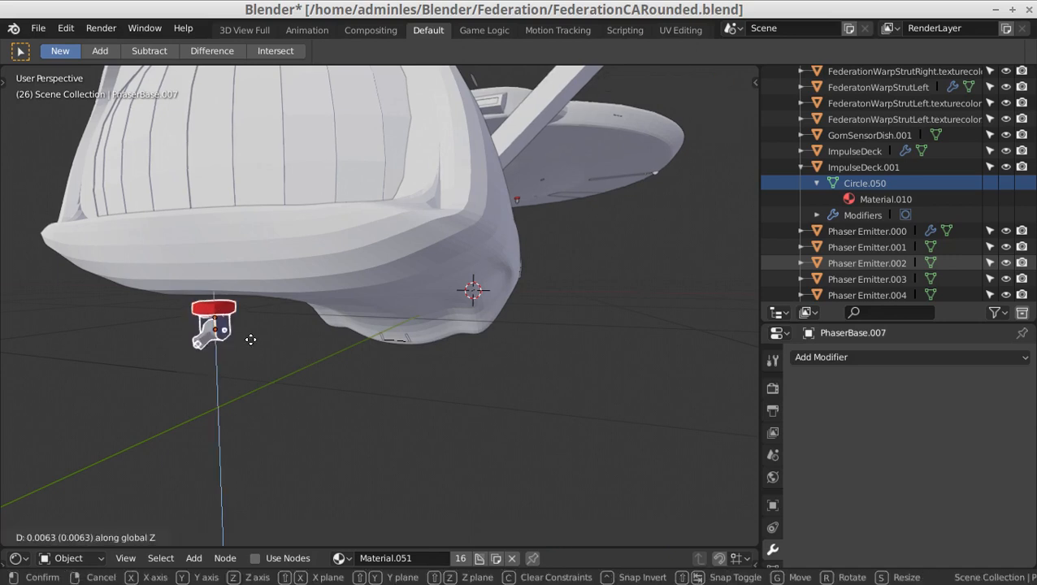
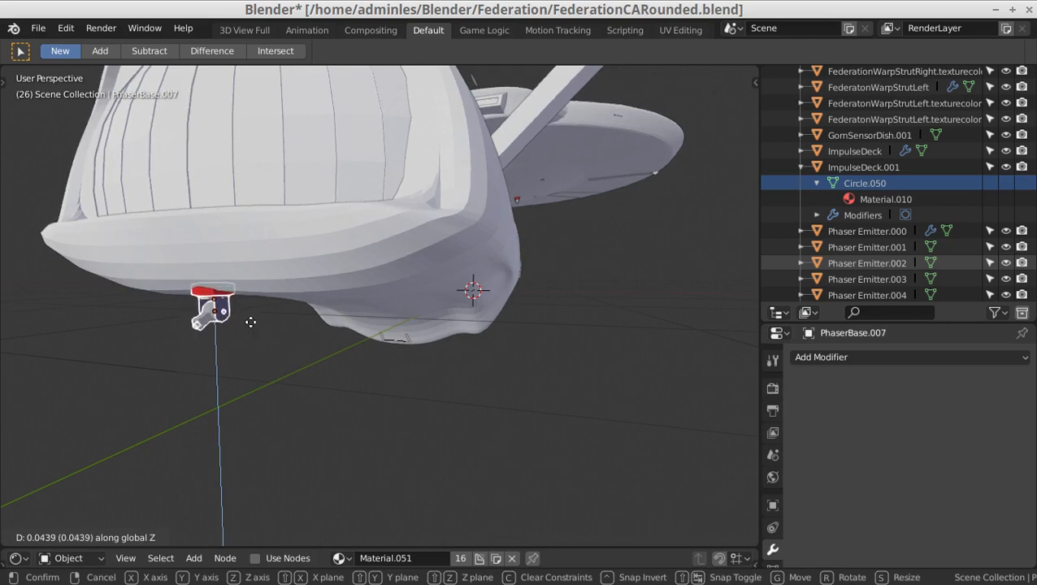
click(356, 319)
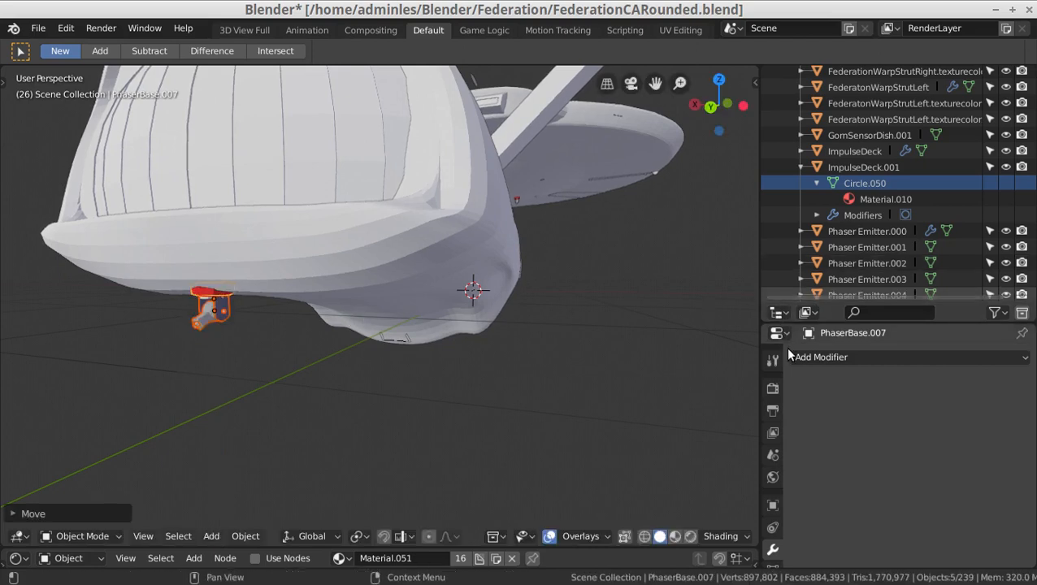
click(385, 308)
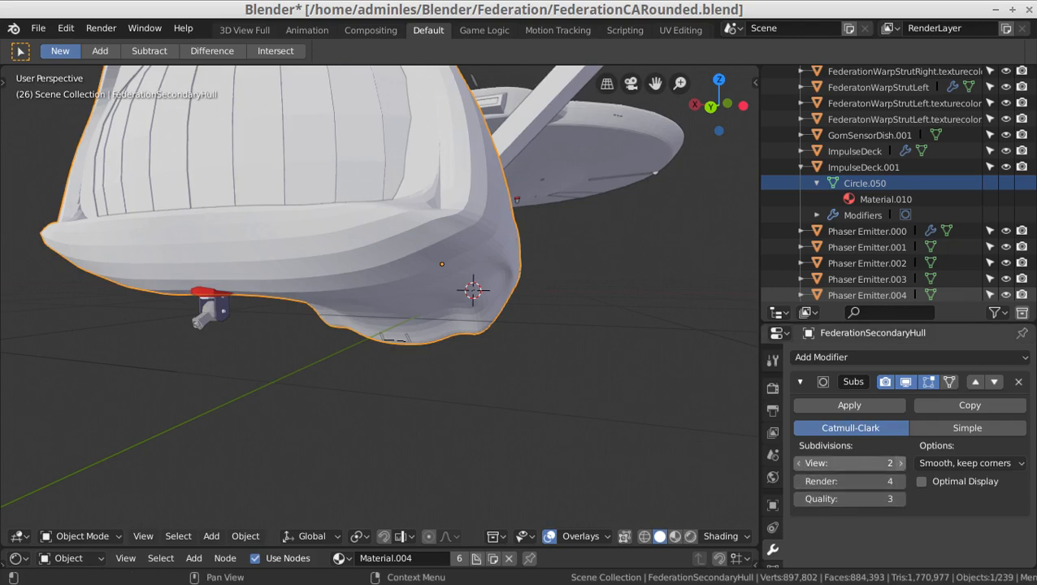
- Compare the secondary hull's shape at 4, 2 and 0 Subsurf viewport subdivisions
click(900, 463)
click(900, 463)
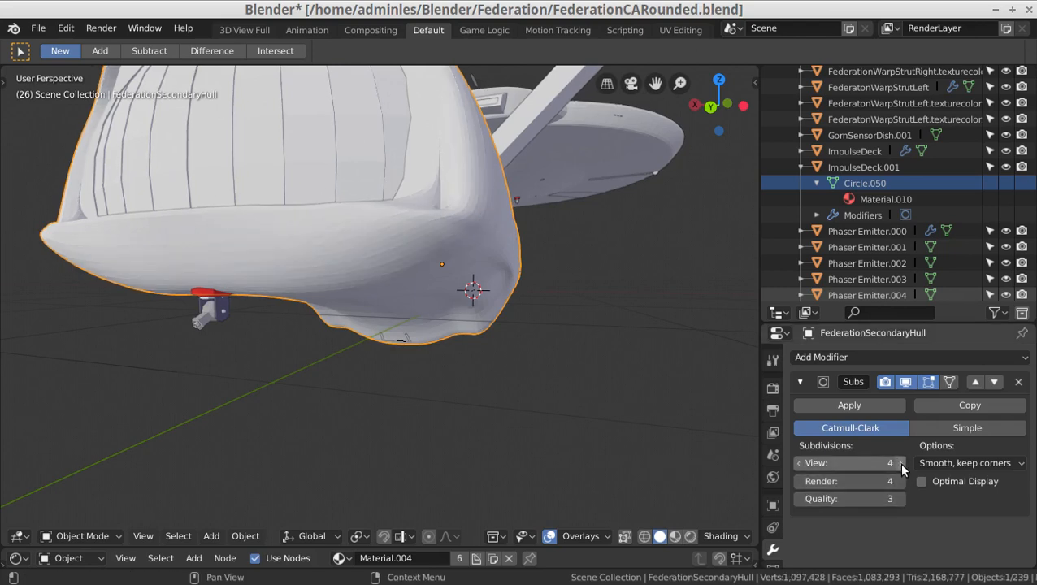
click(798, 469)
click(799, 469)
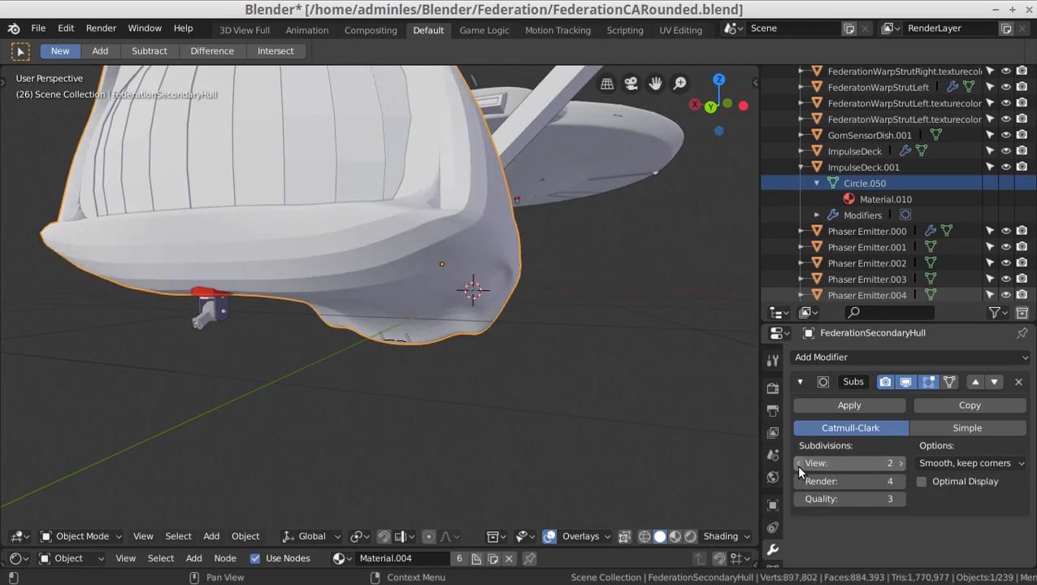
click(798, 464)
click(797, 464)
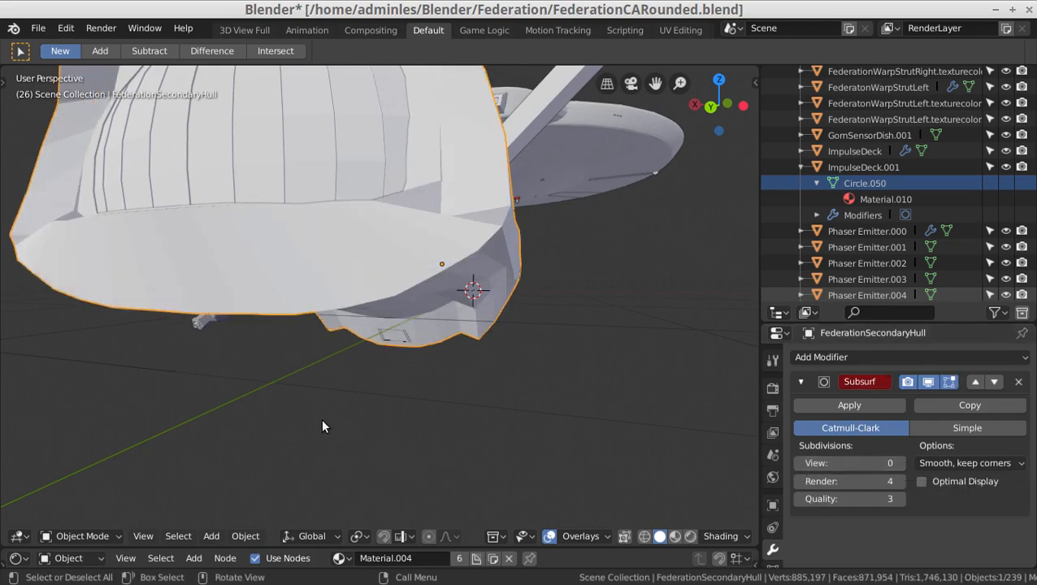
mouse_move(322, 426)
middle_down()
mouse_move(329, 404)
mouse_move(342, 418)
mouse_move(375, 400)
mouse_move(400, 366)
mouse_move(397, 350)
mouse_move(222, 392)
mouse_move(228, 415)
mouse_move(361, 432)
mouse_move(430, 469)
mouse_move(497, 467)
mouse_move(507, 435)
mouse_move(325, 390)
mouse_move(301, 422)
mouse_move(319, 425)
mouse_move(327, 415)
middle_up()
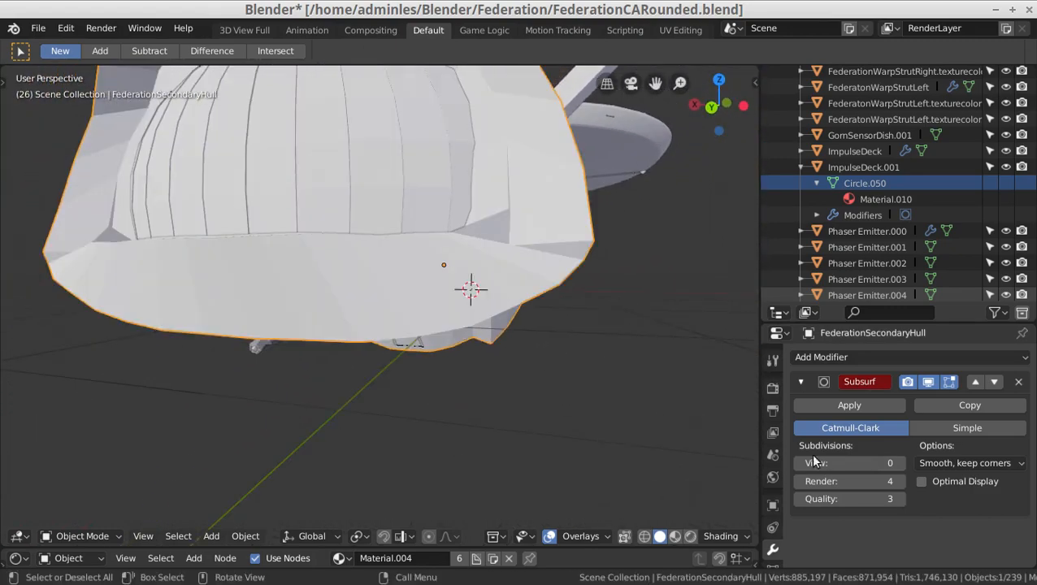
- Set the secondary hull's Subsurf viewport subdivisions to 4 and inspect its stern and side
click(912, 463)
text(4)
key(Return)
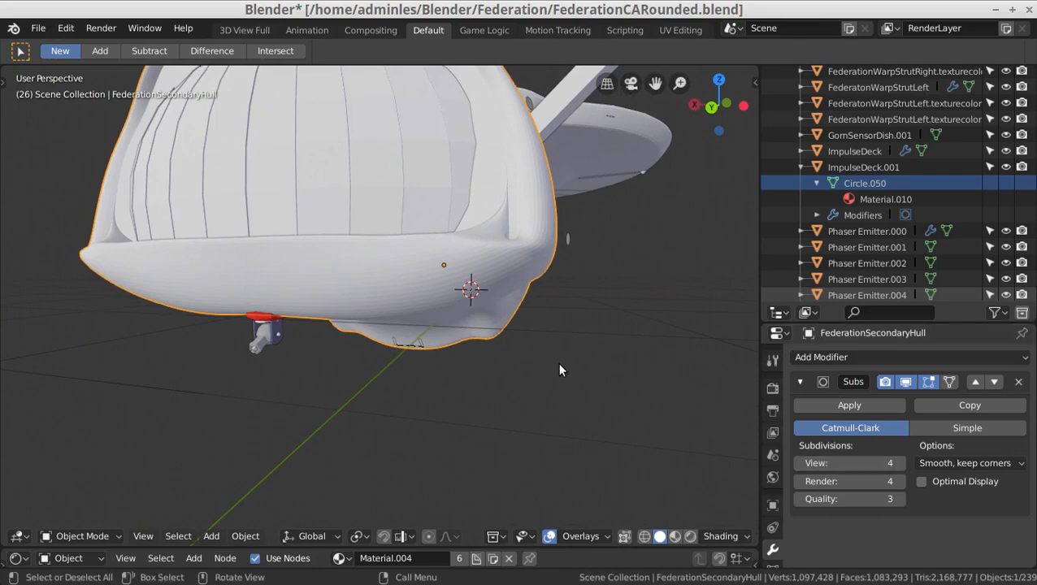
middle_drag(560, 370, 426, 351)
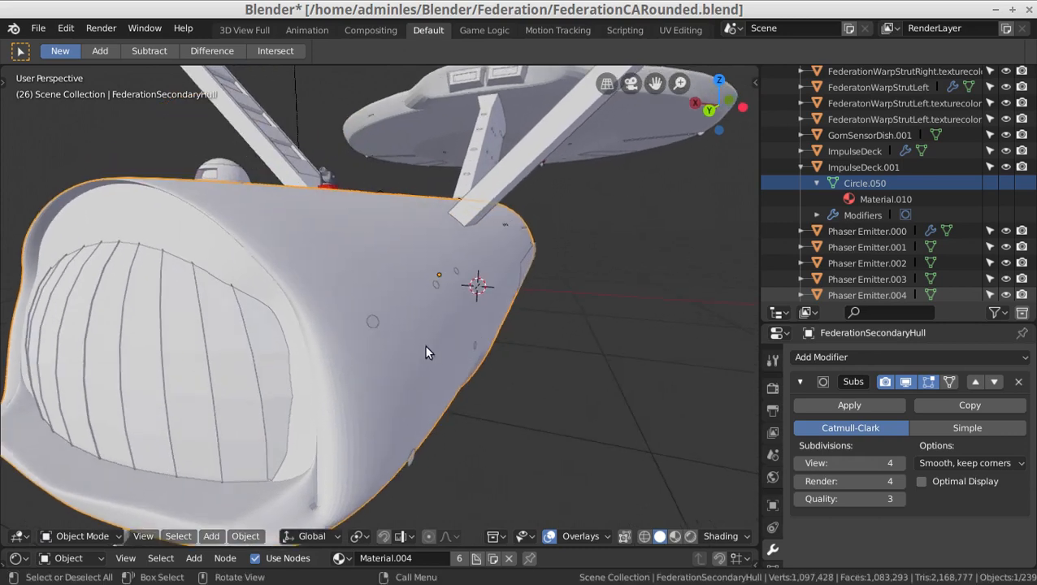
- Check the round windows along the secondary hull's side and select the right side red stripe
click(371, 323)
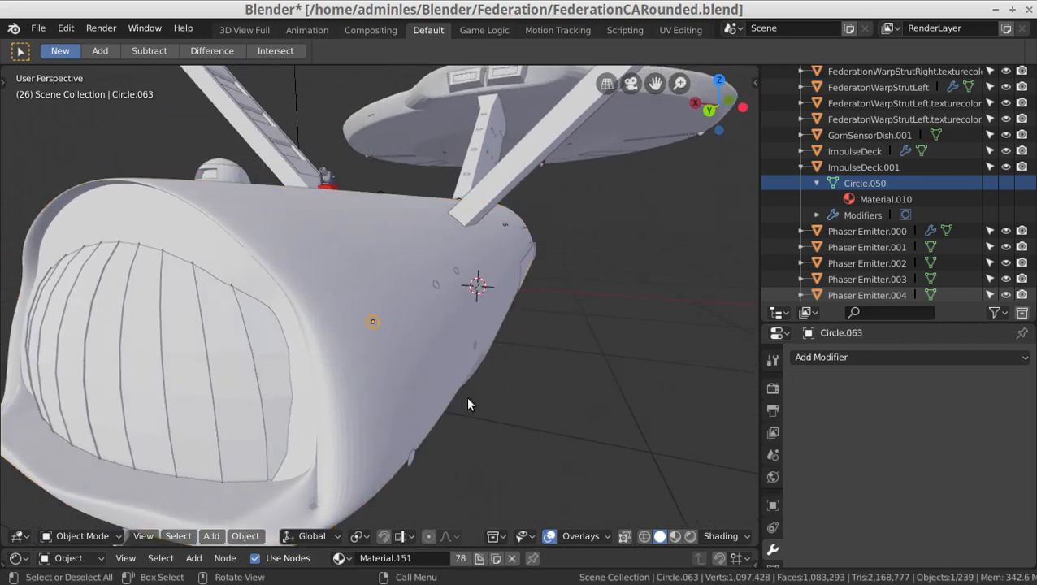
middle_drag(466, 396, 340, 407)
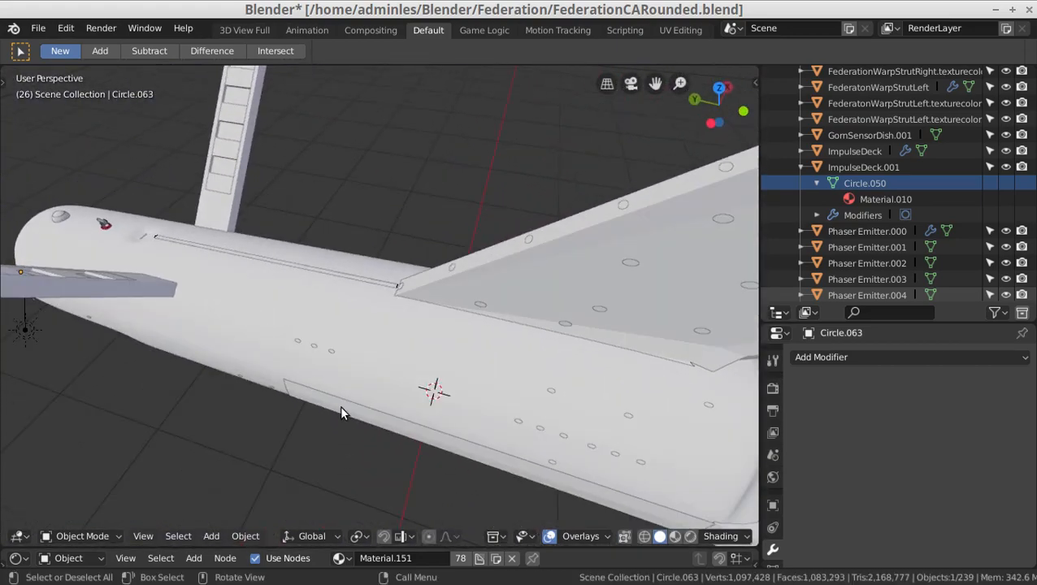
middle_drag(527, 259, 537, 120)
scroll(599, 299, down, 2)
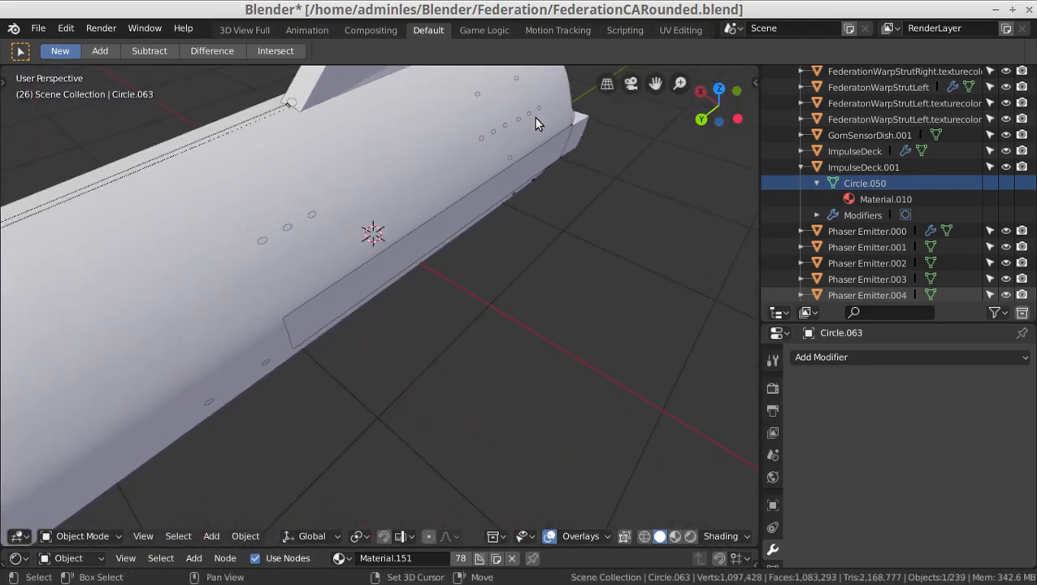
click(416, 259)
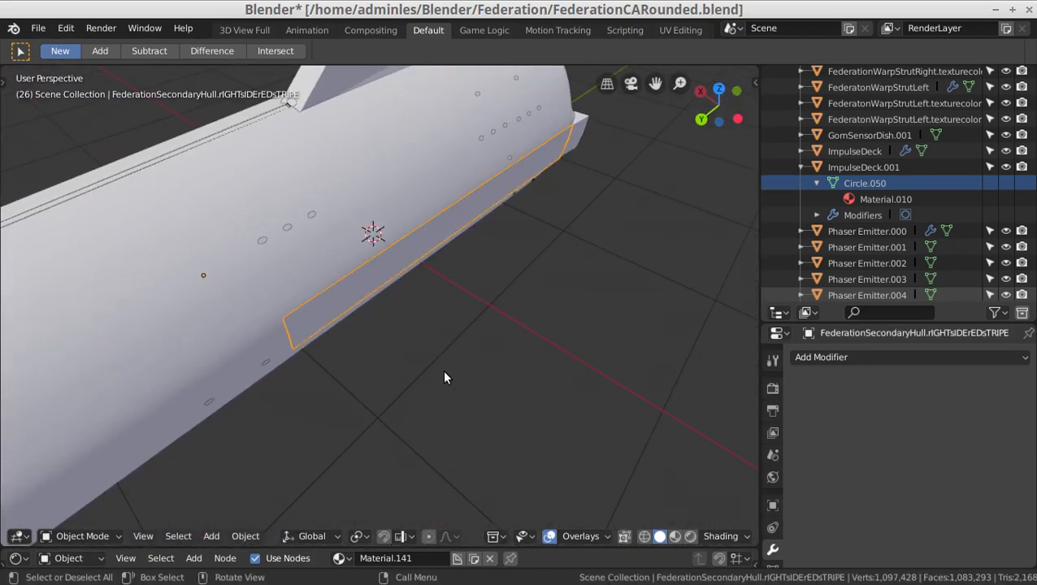
- Examine in rendered shading how the right side red stripe sits against the smoothed secondary hull
click(691, 537)
mouse_move(579, 417)
middle_down()
mouse_move(607, 376)
mouse_move(629, 368)
middle_up()
middle_drag(632, 367, 636, 370)
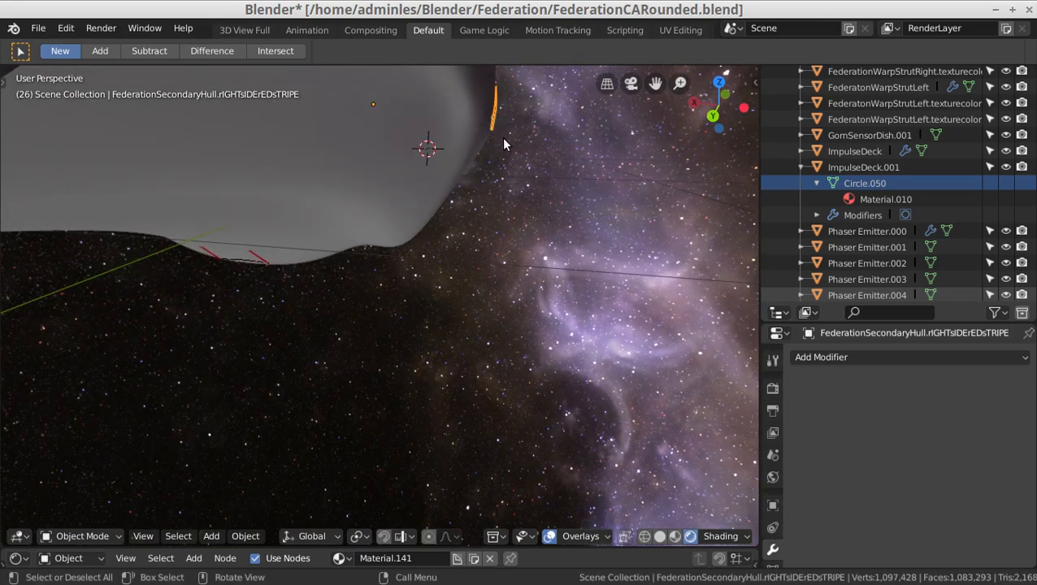
scroll(504, 145, up, 2)
scroll(528, 128, up, 3)
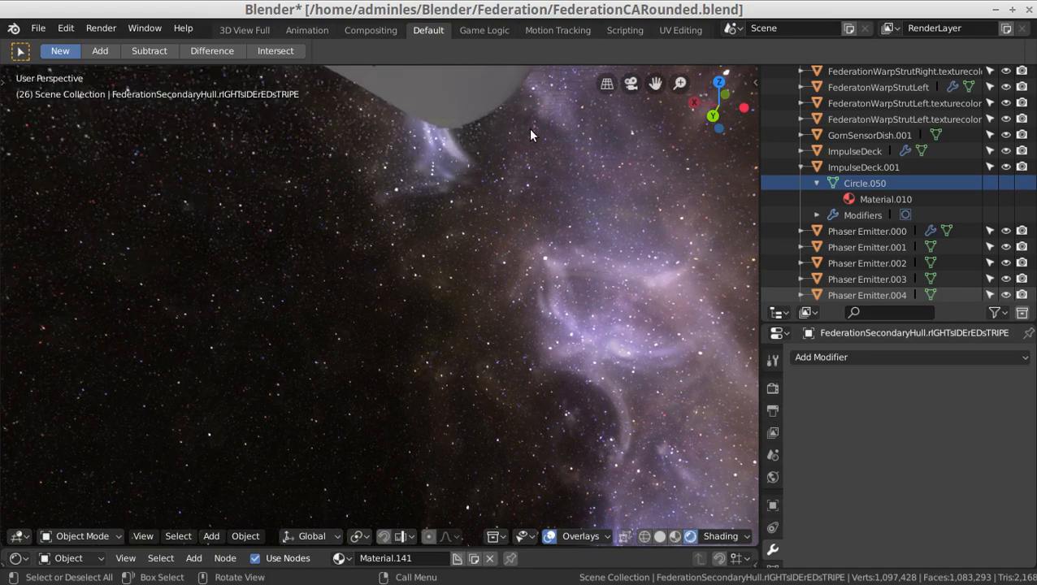
scroll(526, 134, down, 2)
scroll(514, 179, down, 5)
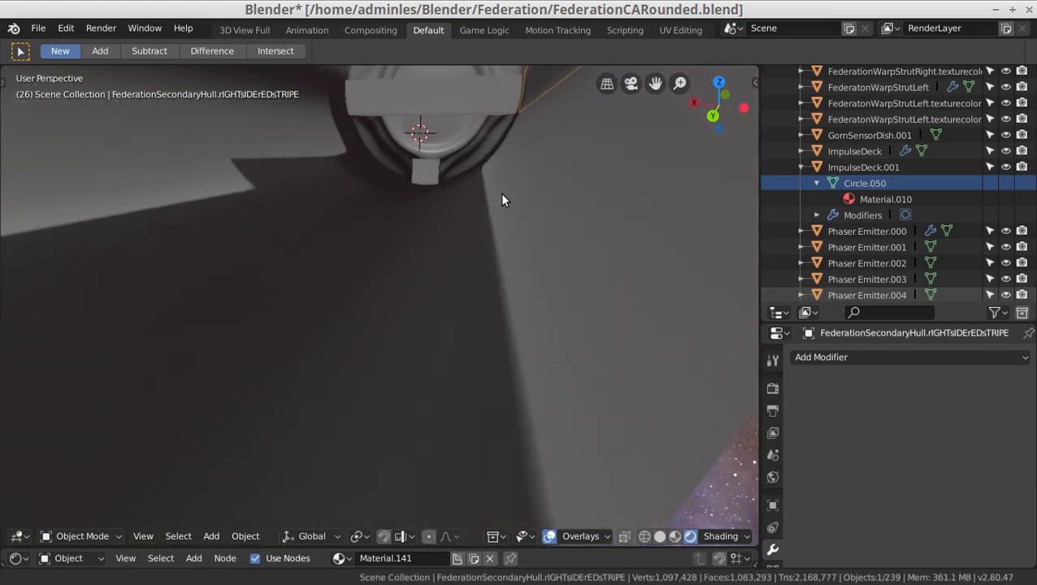
scroll(482, 235, down, 2)
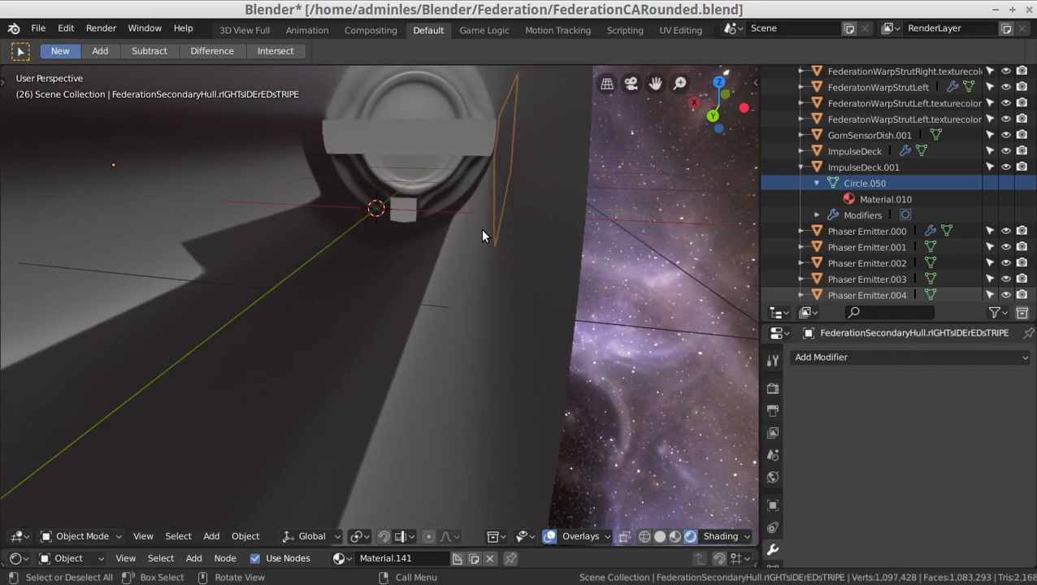
scroll(482, 235, up, 3)
mouse_move(463, 244)
shift+middle_down()
mouse_move(442, 258)
mouse_move(460, 253)
shift+middle_up()
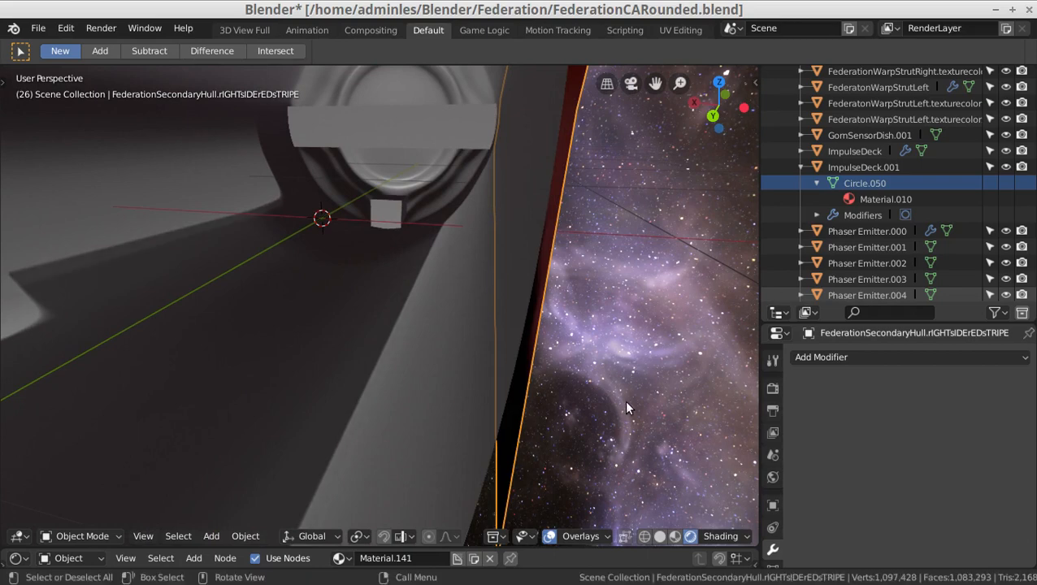
mouse_move(624, 400)
shift+middle_down()
mouse_move(630, 379)
mouse_move(624, 404)
shift+middle_up()
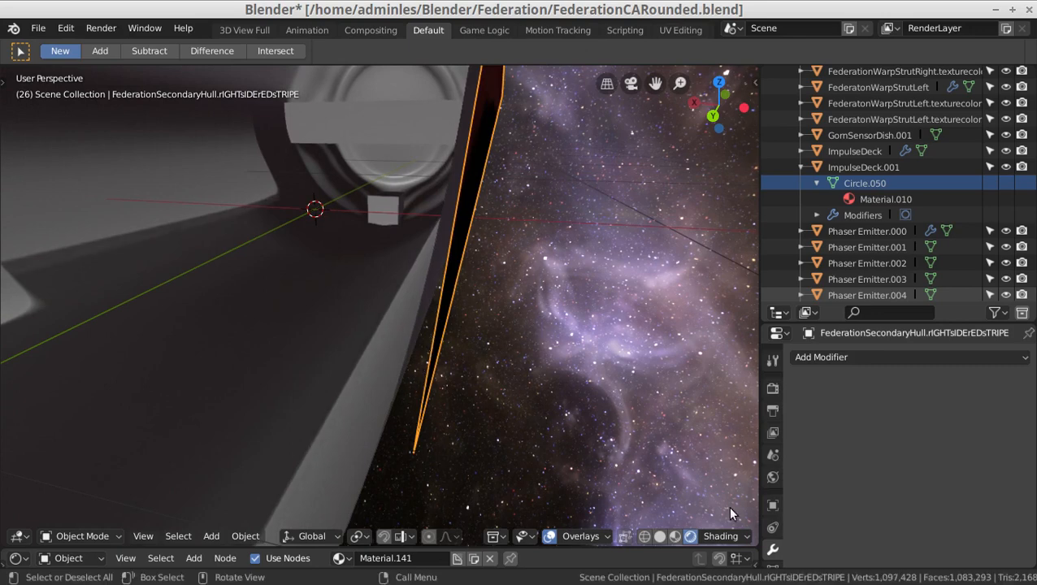
- Return to solid shading and open the right side red stripe's mesh for vertex editing
click(660, 536)
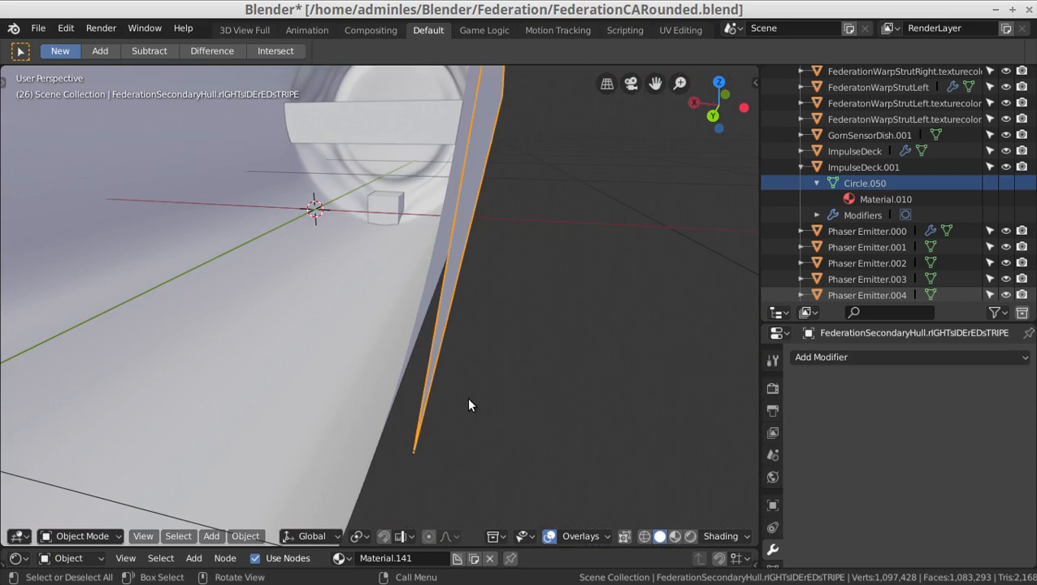
key(Tab)
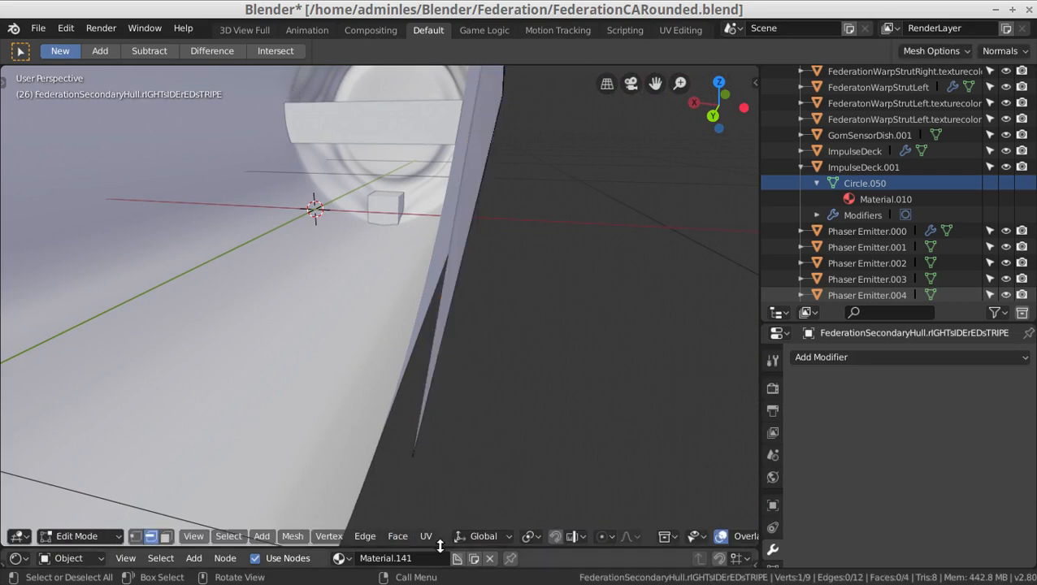
click(134, 540)
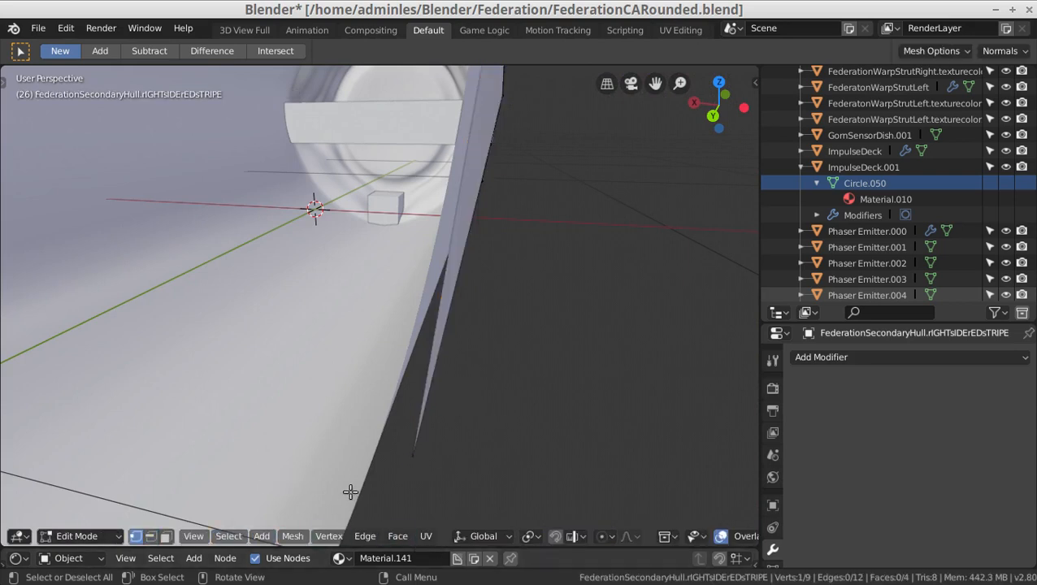
click(558, 477)
key(Tab)
key(Tab)
scroll(493, 356, down, 3)
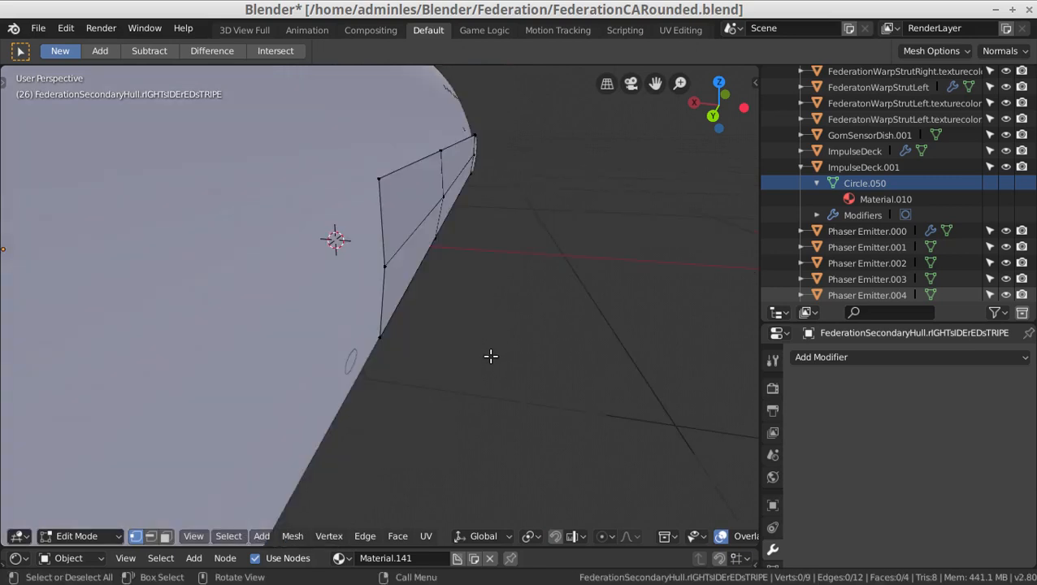
- Move the lower vertex at the red stripe's near end about 0.008 along X toward the hull
click(379, 339)
key(g)
key(x)
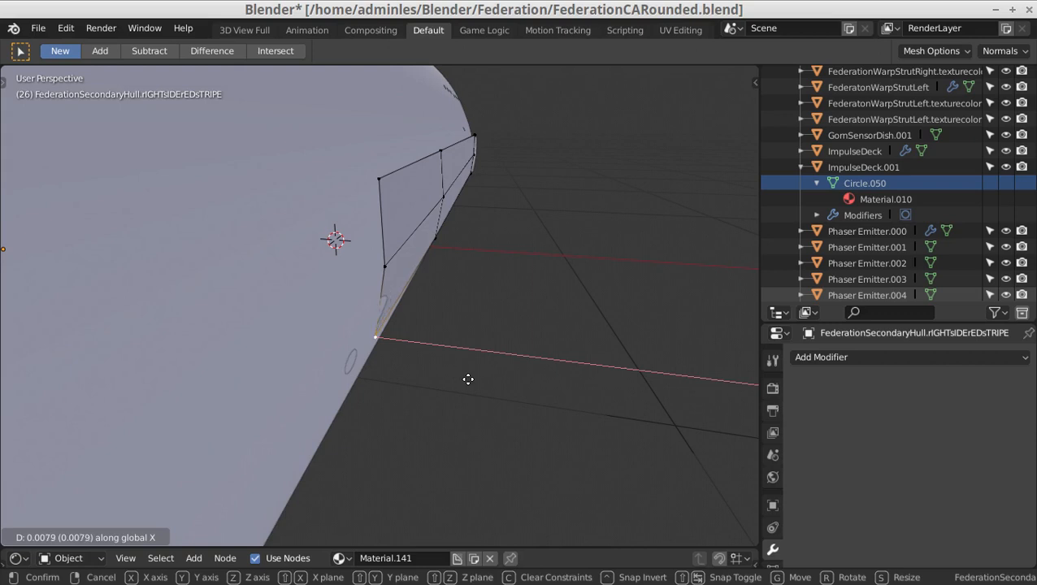
click(469, 379)
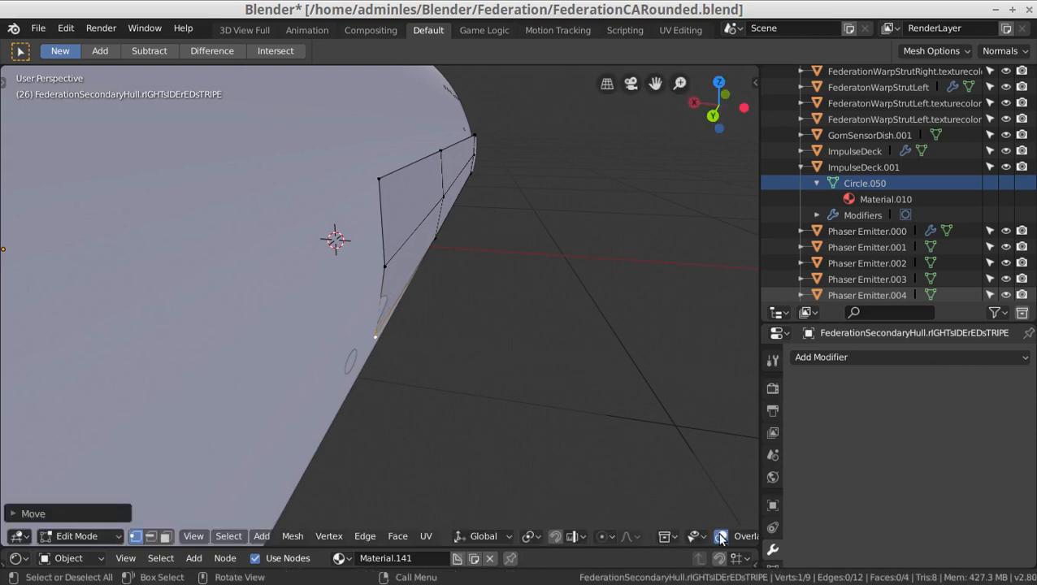
- Check the red stripe in rendered shading and nudge its lower near-end vertex about -0.0015 along X
scroll(709, 532, down, 5)
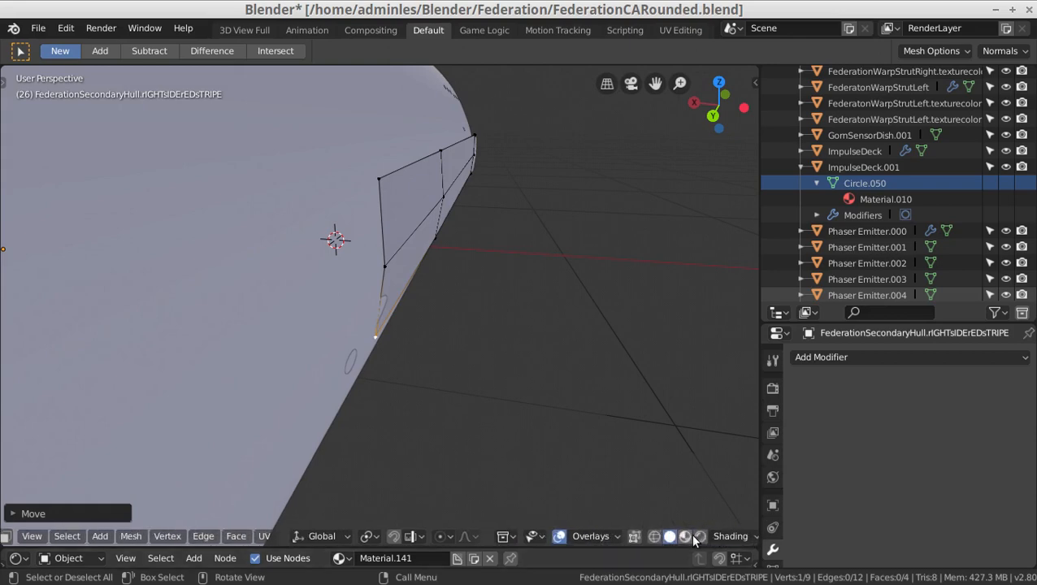
click(699, 536)
mouse_move(491, 366)
middle_down()
mouse_move(287, 378)
mouse_move(294, 372)
middle_up()
scroll(265, 374, up, 2)
scroll(294, 371, down, 2)
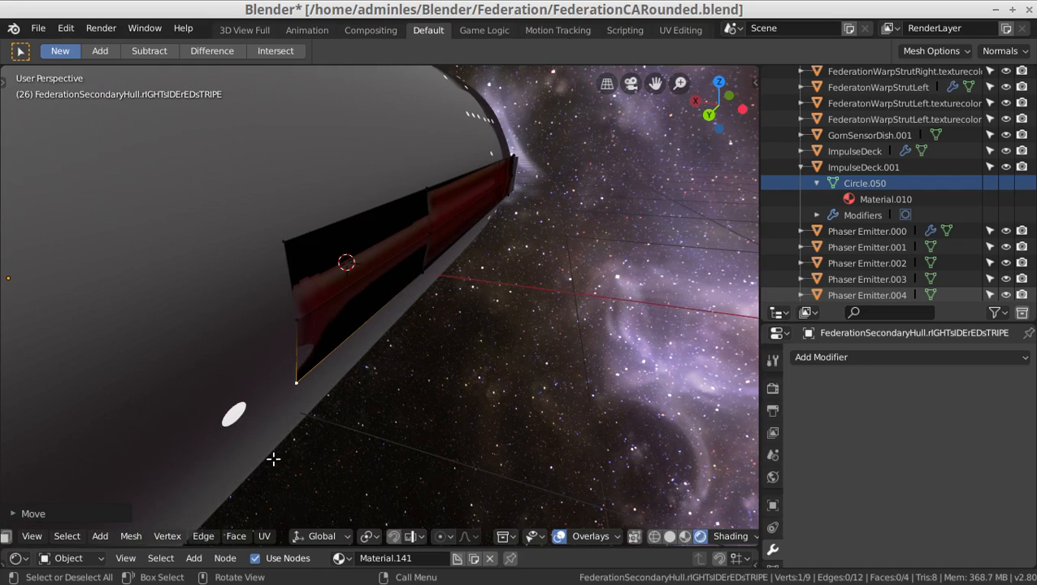
key(g)
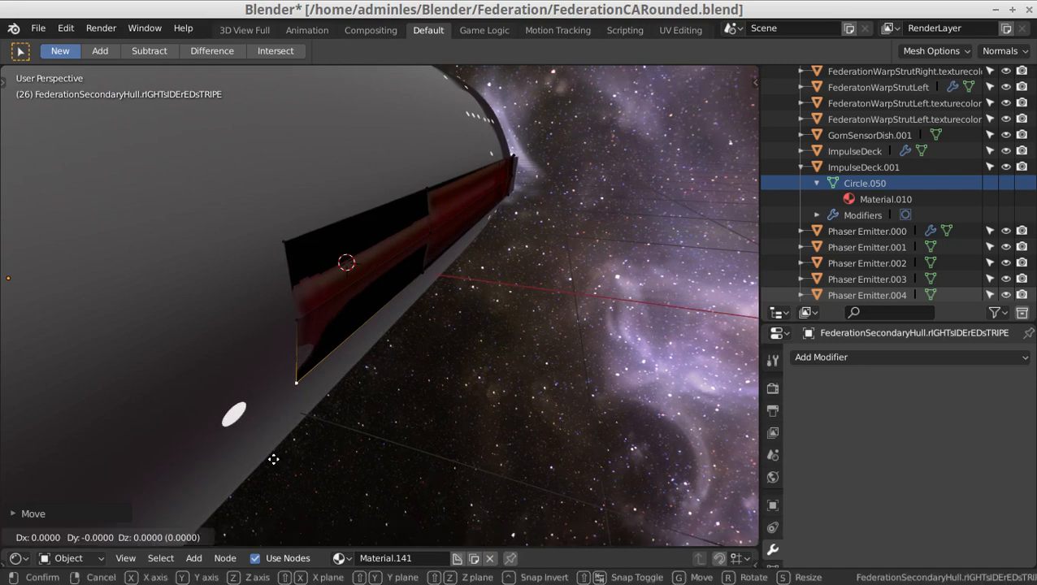
key(x)
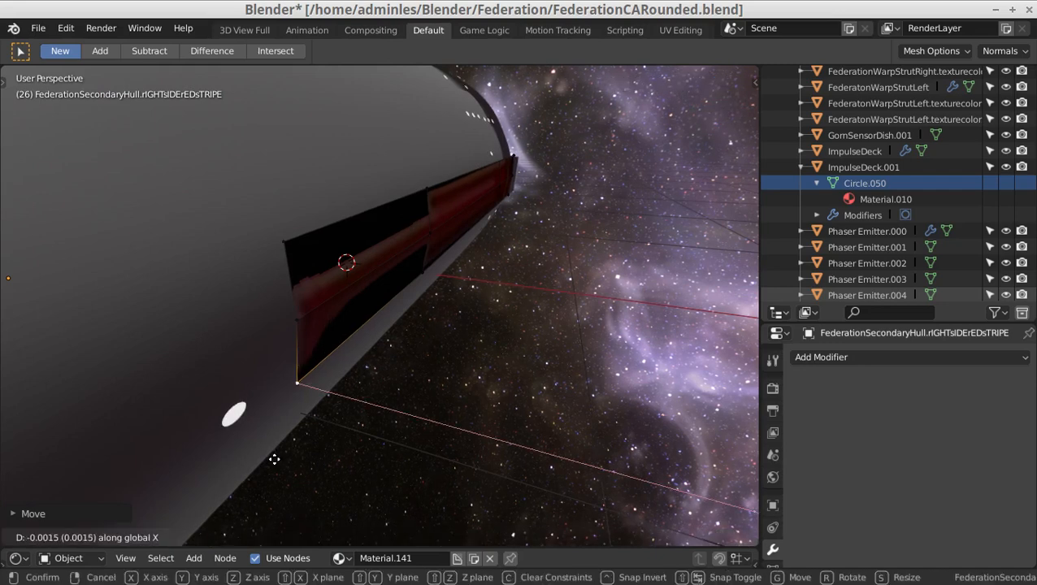
key(Escape)
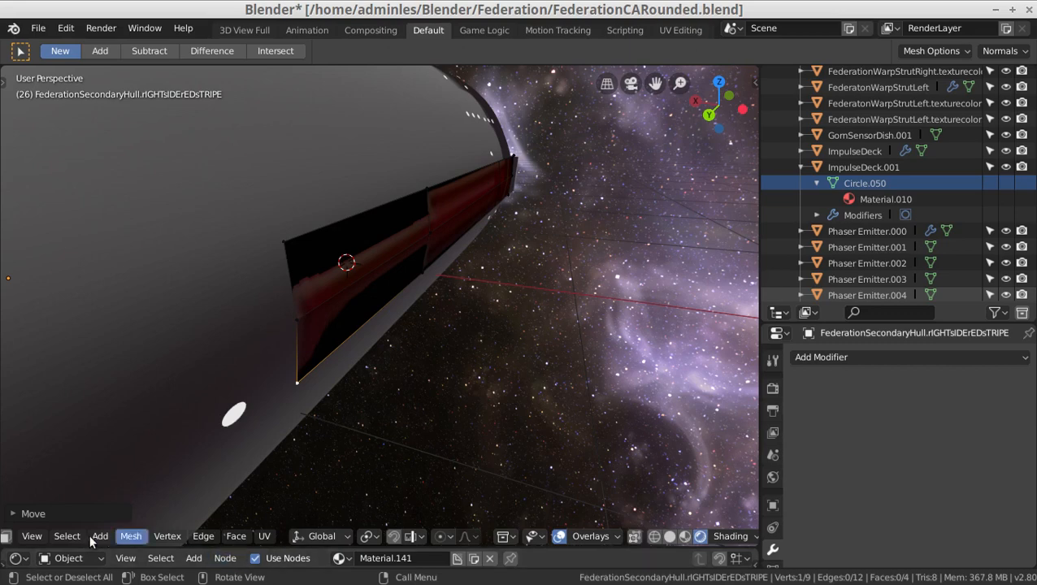
- Subdivide the two edges that form the red stripe's near end
scroll(133, 536, up, 3)
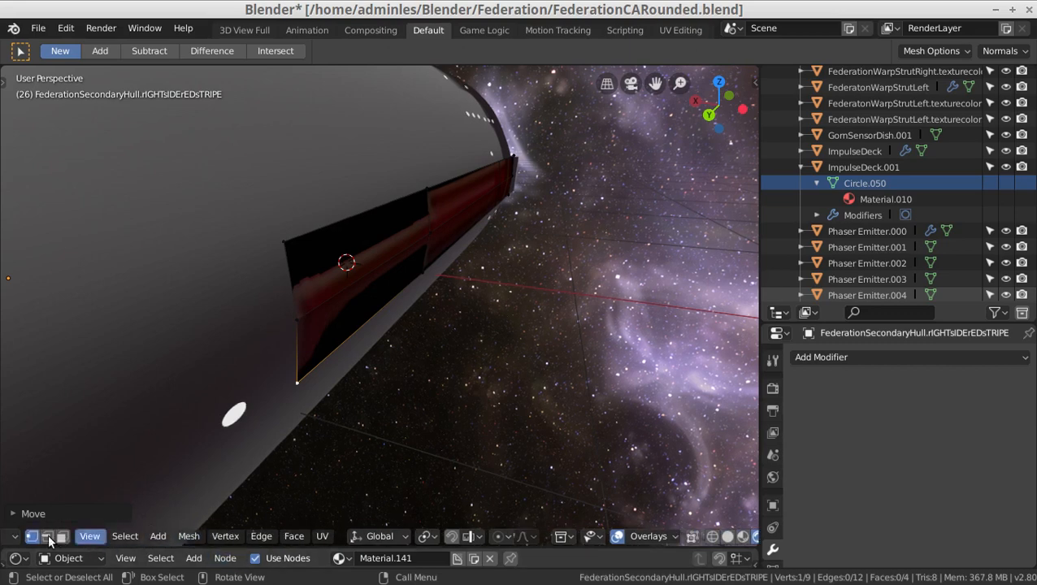
click(298, 302)
shift+click(298, 341)
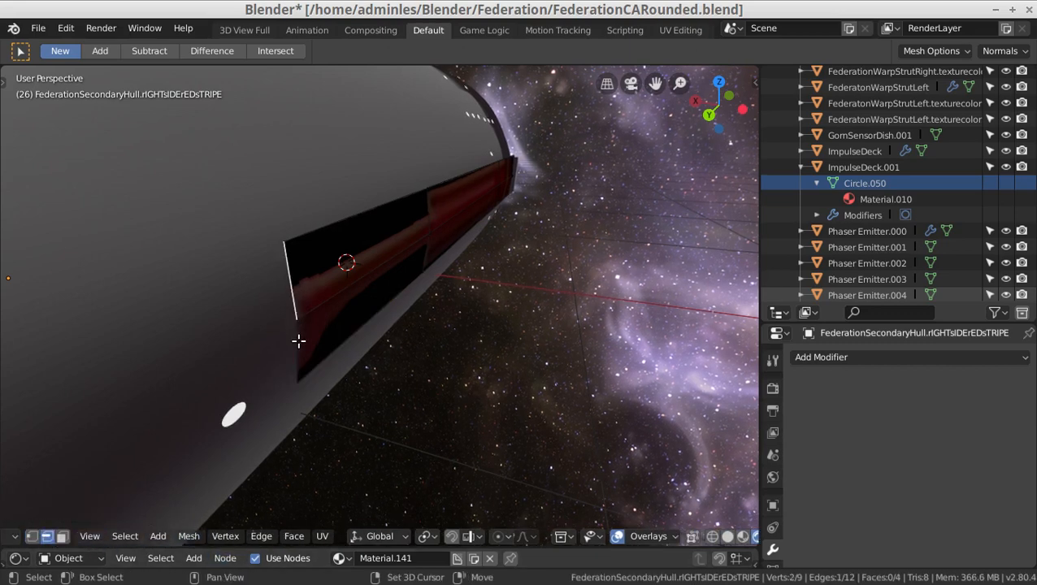
shift+click(298, 342)
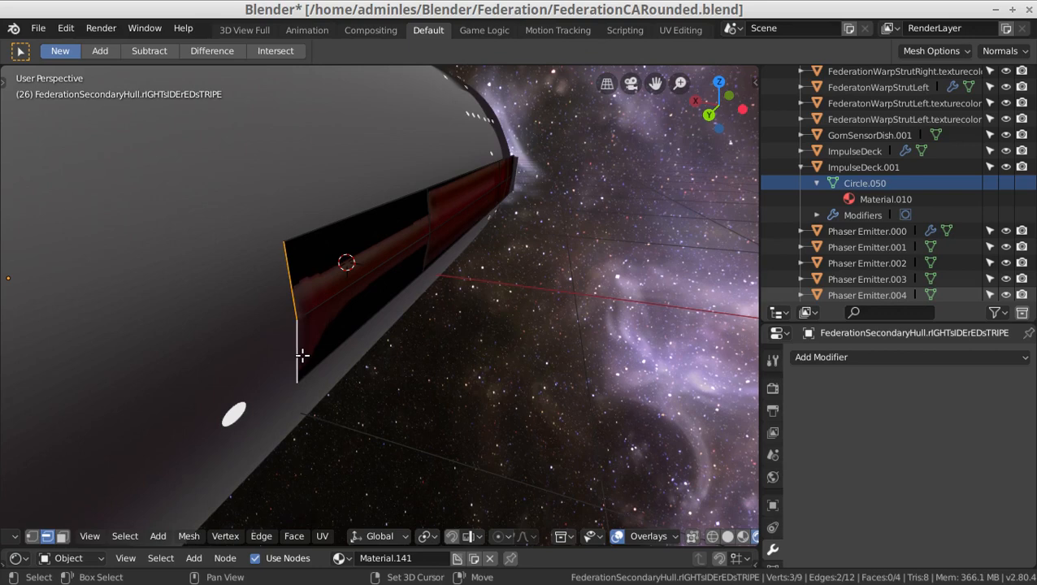
right_click(305, 309)
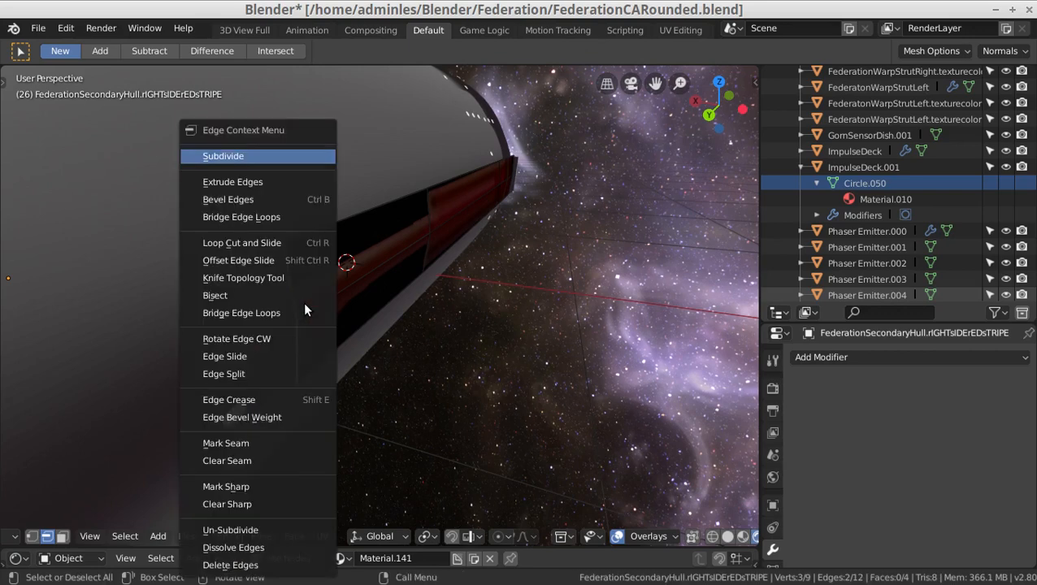
click(213, 157)
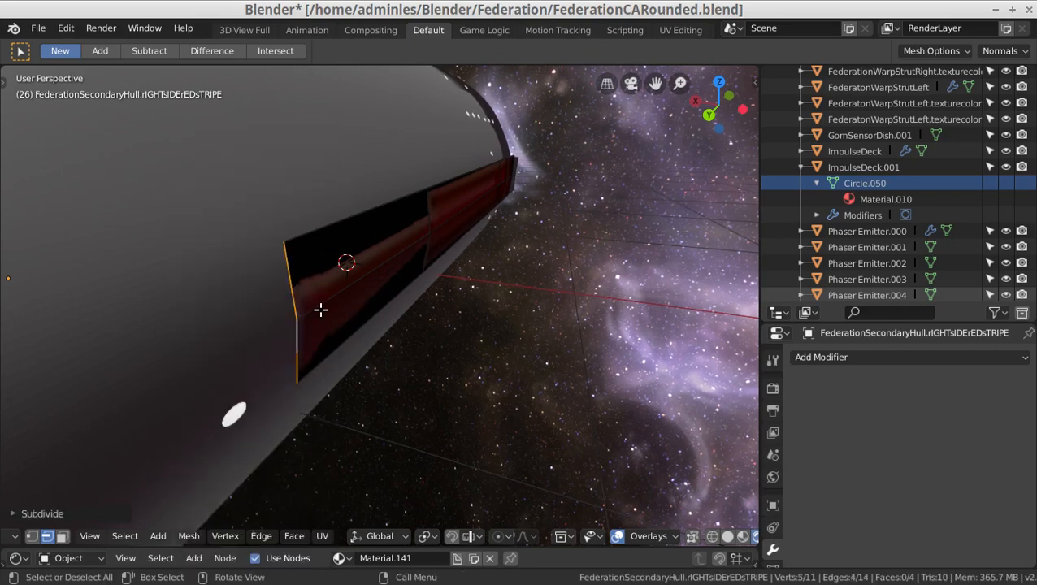
- Move the lower corner vertex at the red stripe's near end about 0.005 along the global X axis
click(312, 380)
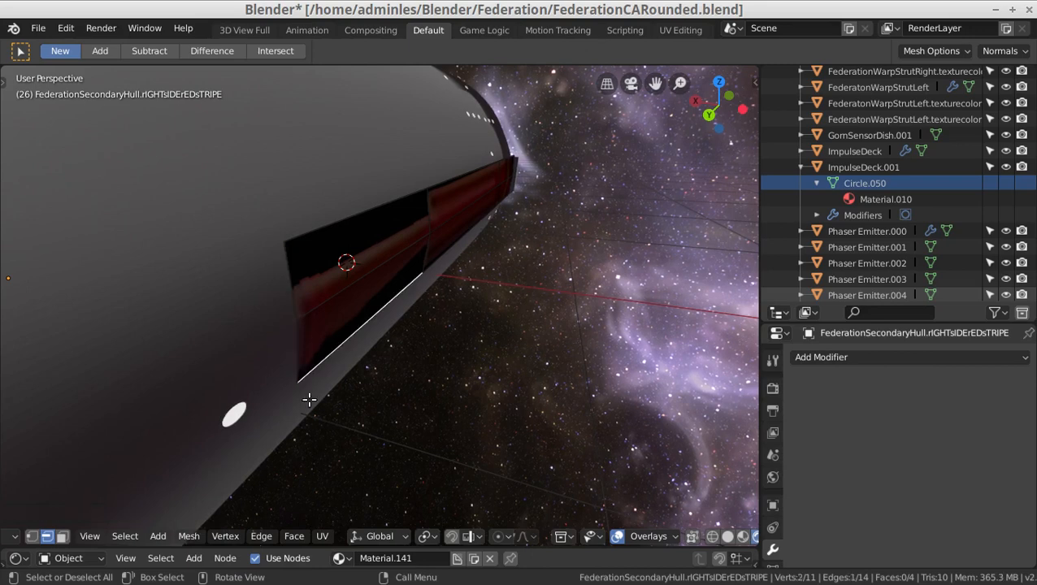
click(32, 536)
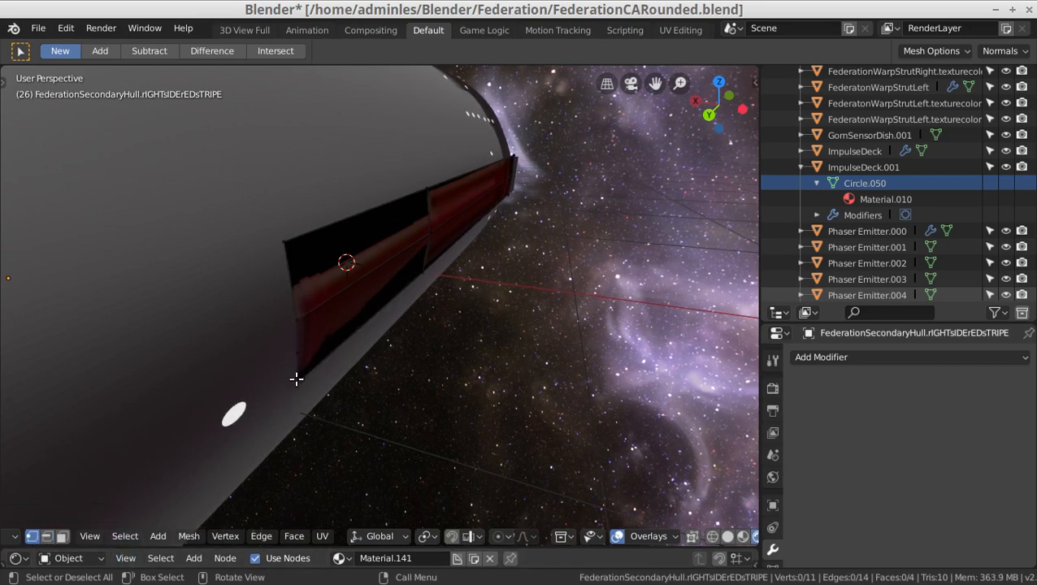
click(424, 417)
scroll(426, 416, up, 2)
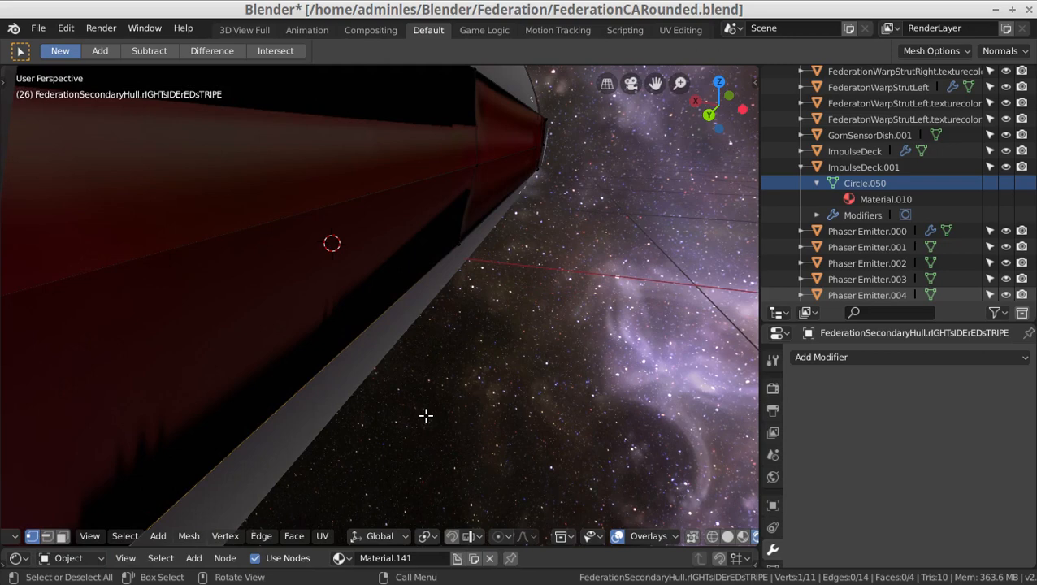
scroll(426, 415, down, 2)
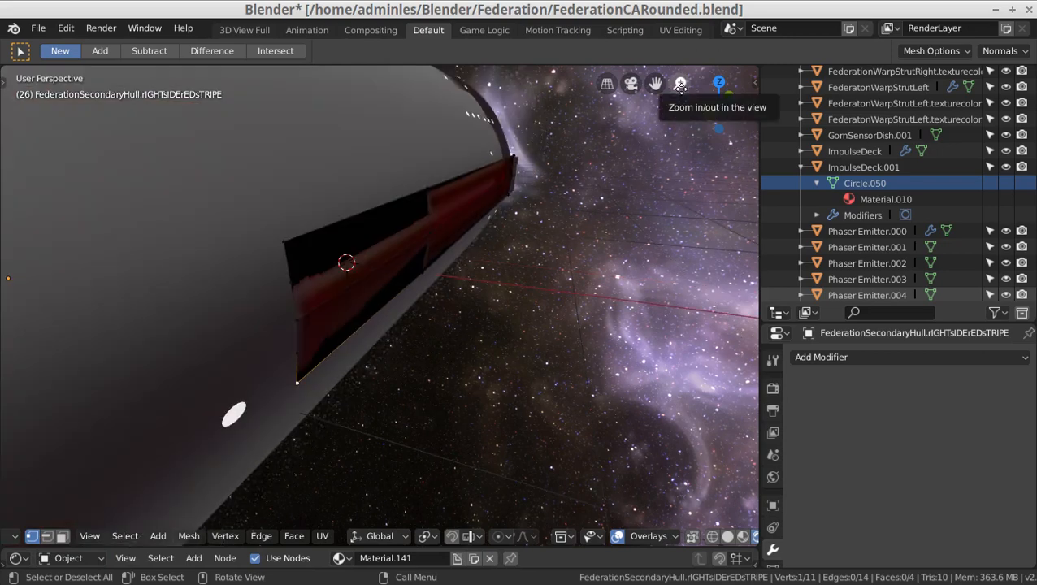
drag(680, 85, 680, 52)
middle_drag(543, 232, 551, 226)
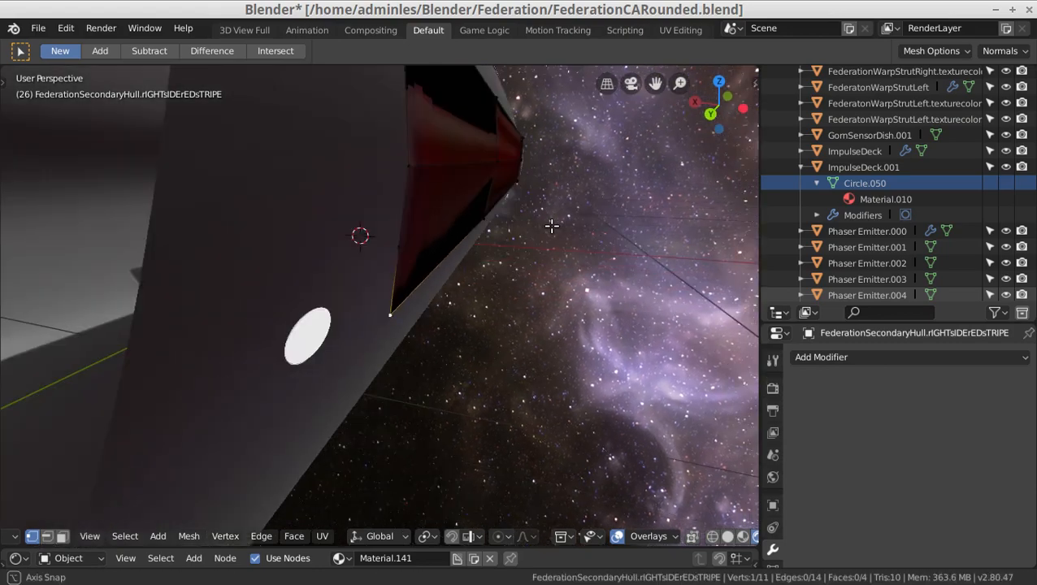
key(g)
key(x)
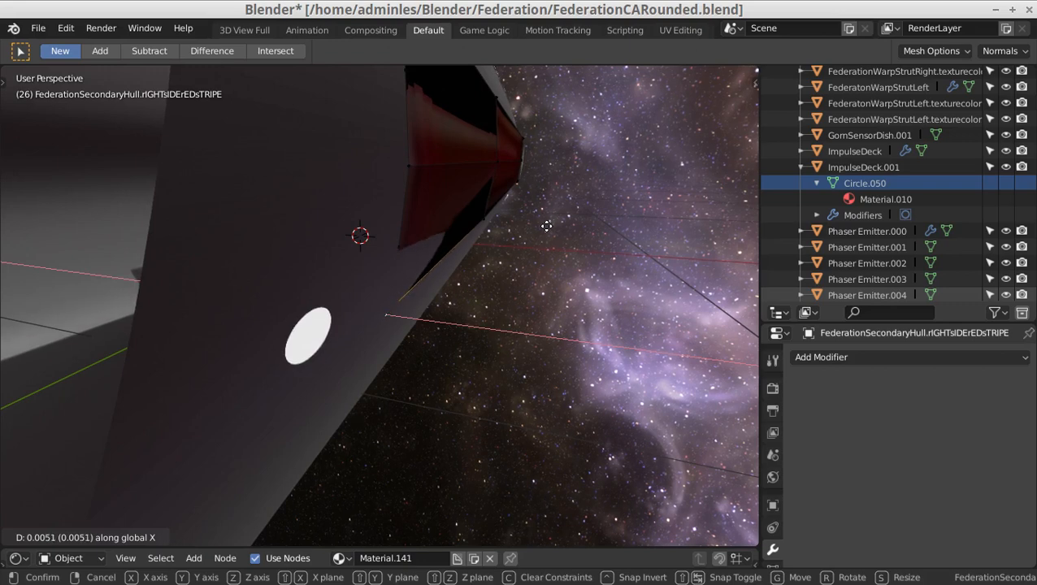
click(547, 225)
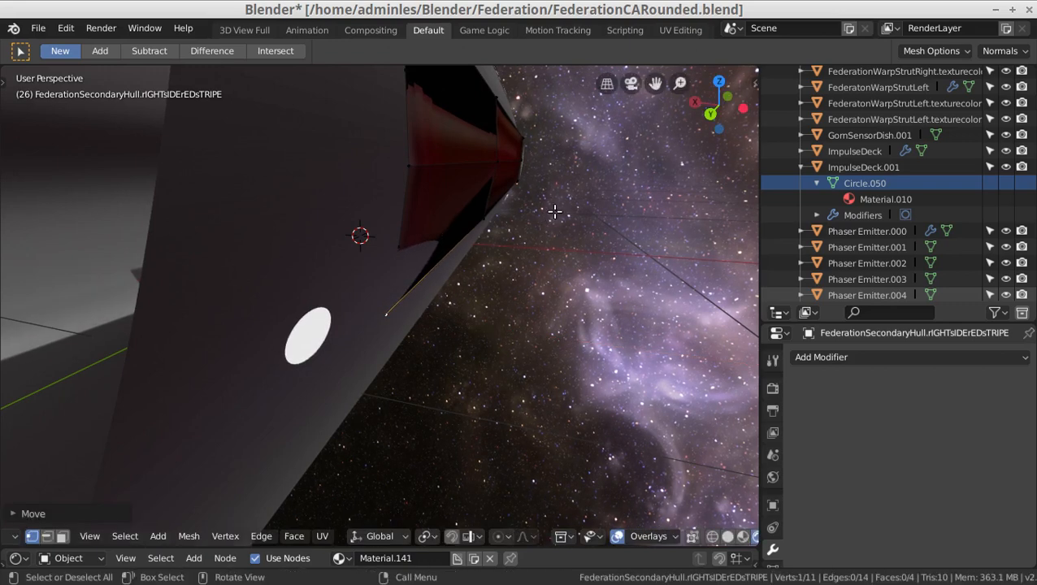
- Nudge the vertex just above the lower corner of the stripe's near end slightly along the global X axis
click(395, 244)
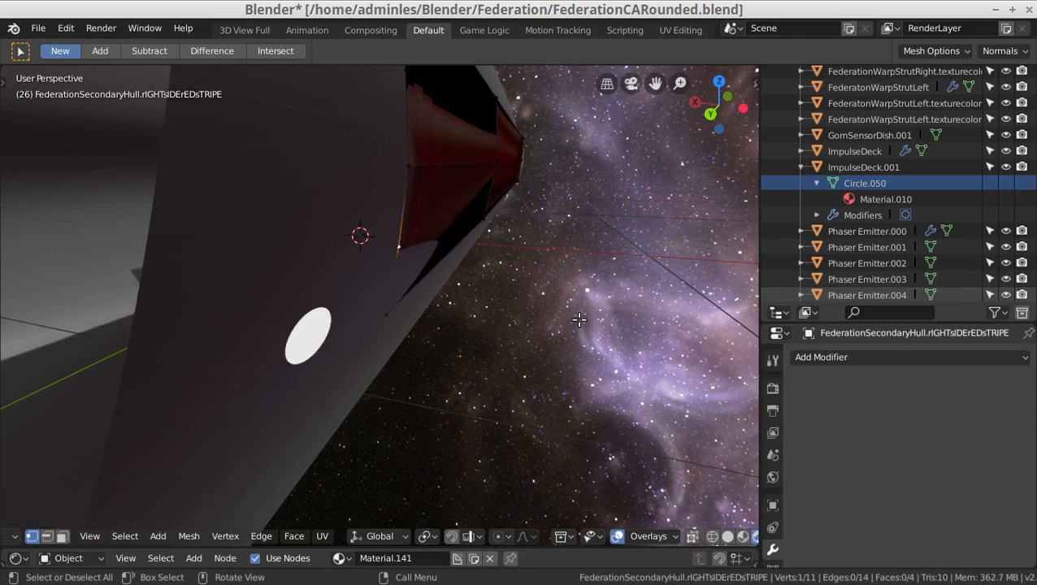
key(g)
key(x)
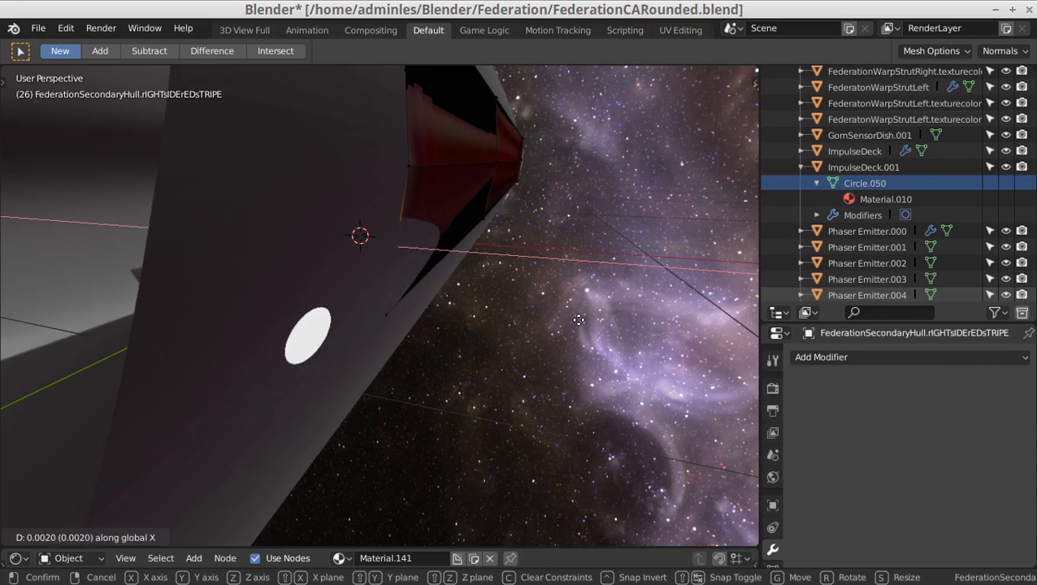
click(581, 320)
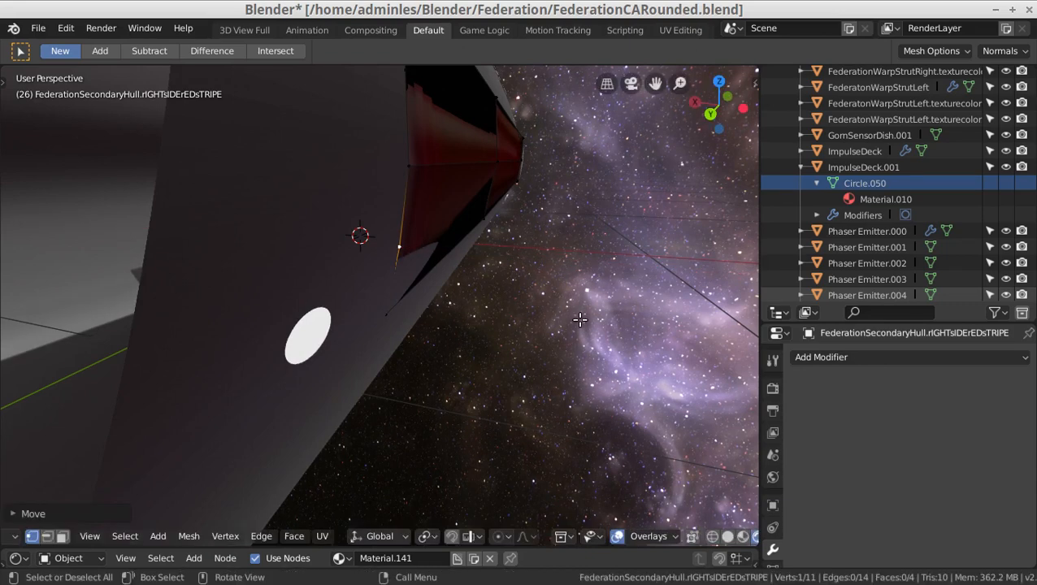
- Move the lower corner vertex of the stripe's near end about -0.0015 along the global X axis
click(390, 316)
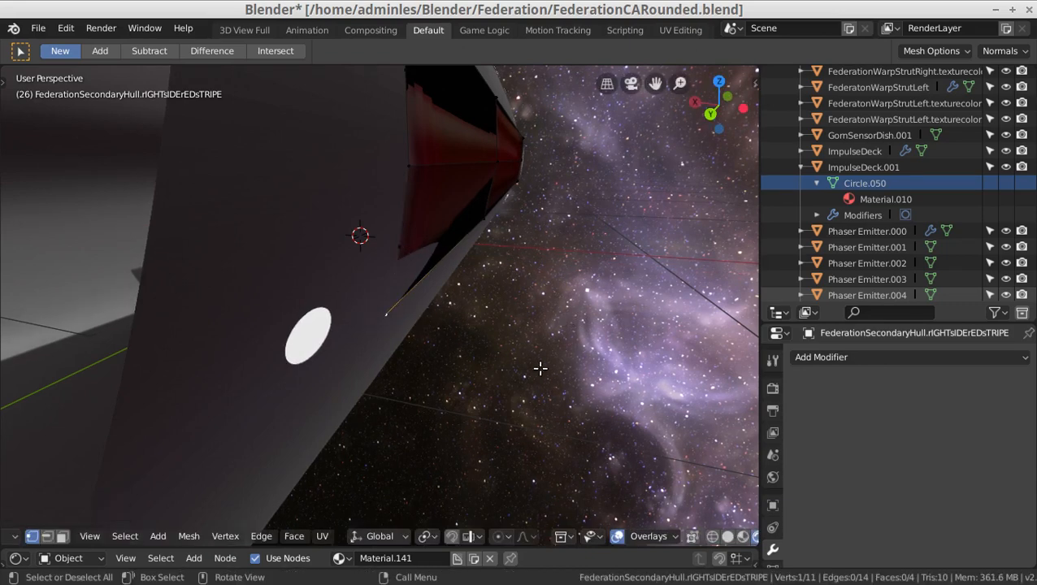
key(g)
key(x)
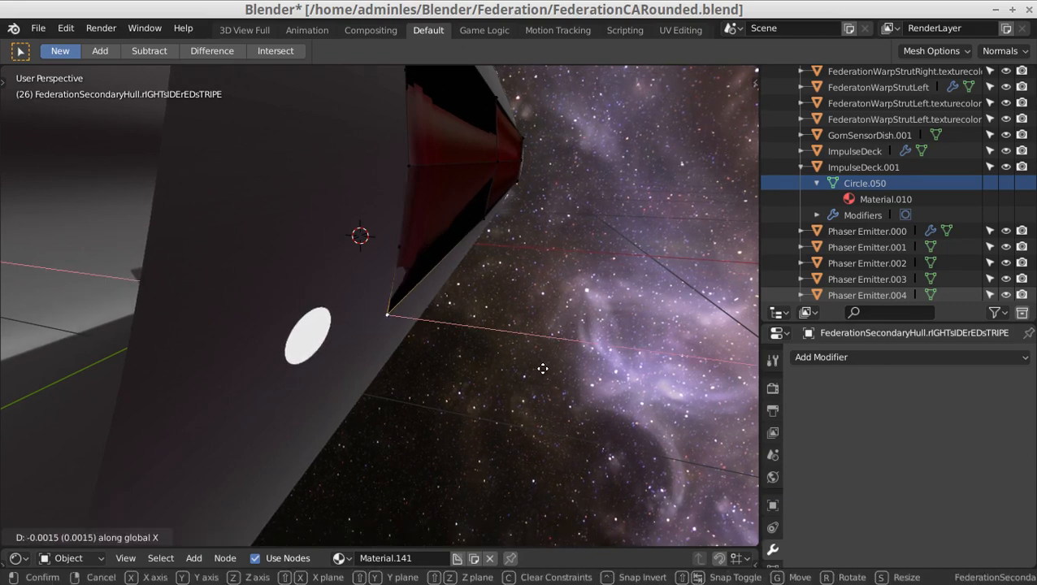
click(543, 368)
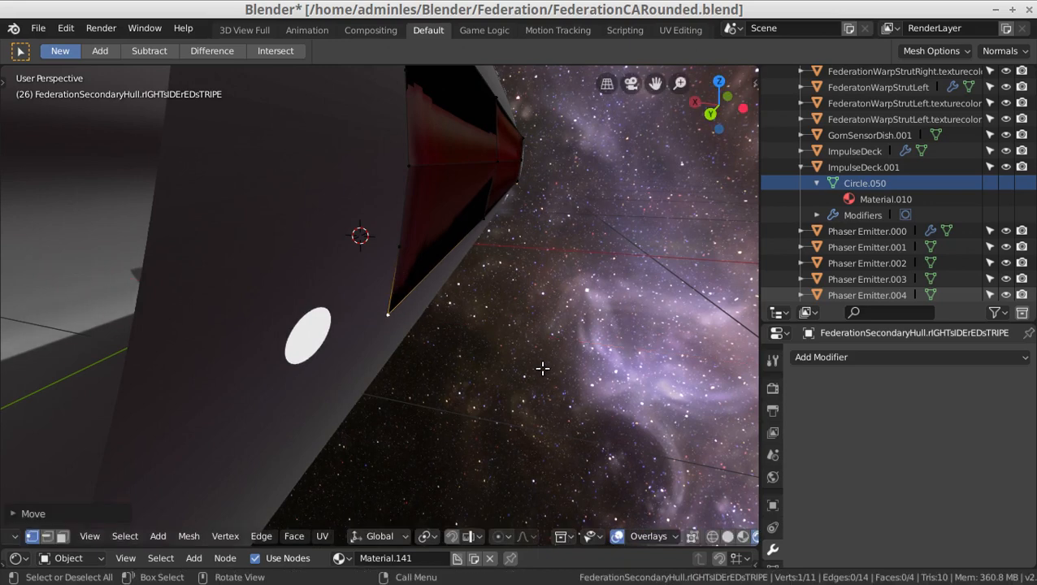
- Subdivide the lowest edge of the red stripe's near end and clear the selection
click(47, 536)
click(413, 302)
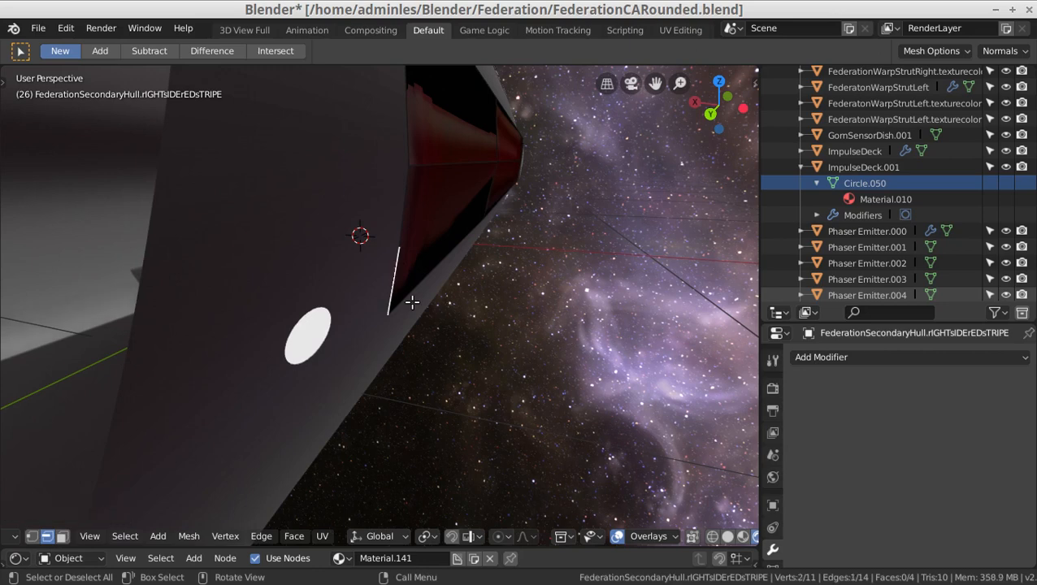
right_click(387, 285)
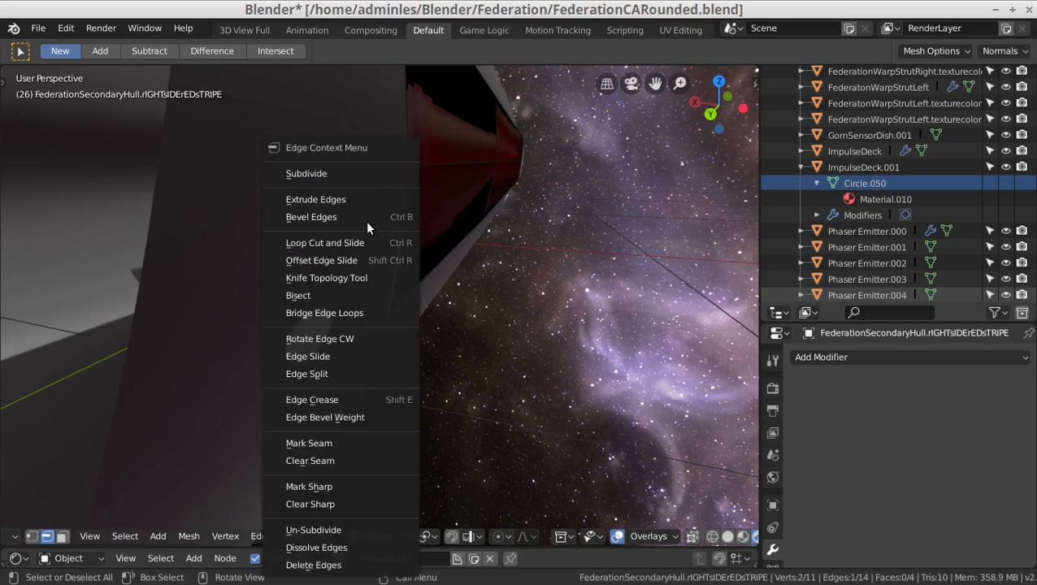
click(332, 174)
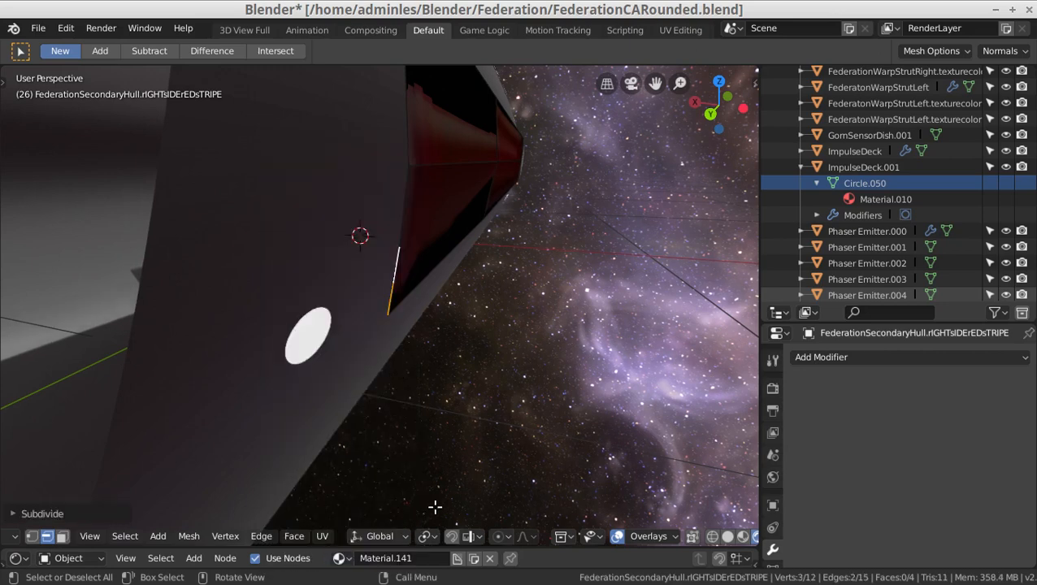
key(alt+a)
- Shift the stripe's near-end lower corner vertex about 0.0007 along the global X axis and return to Object Mode
click(32, 537)
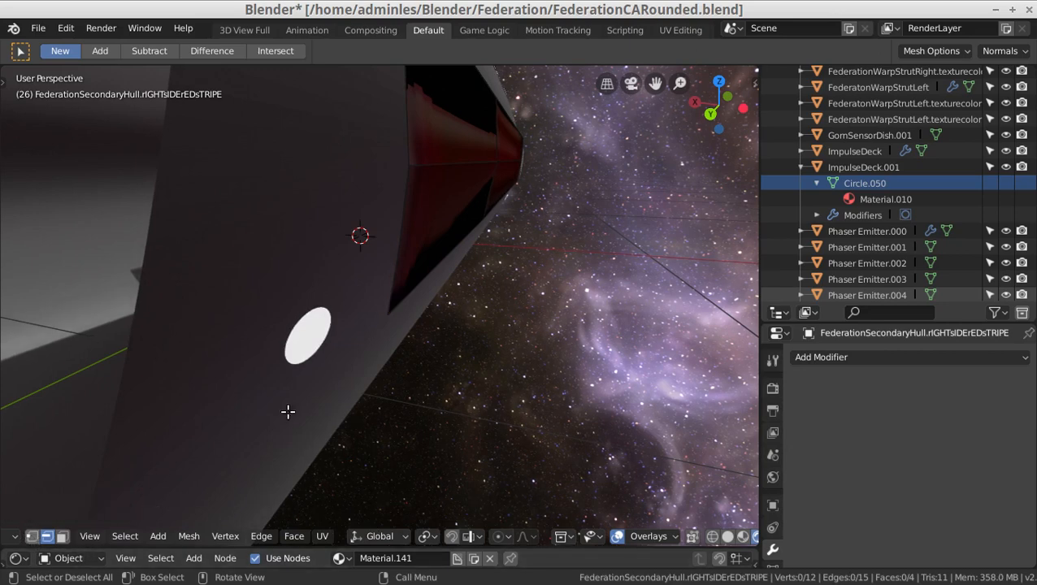
click(389, 312)
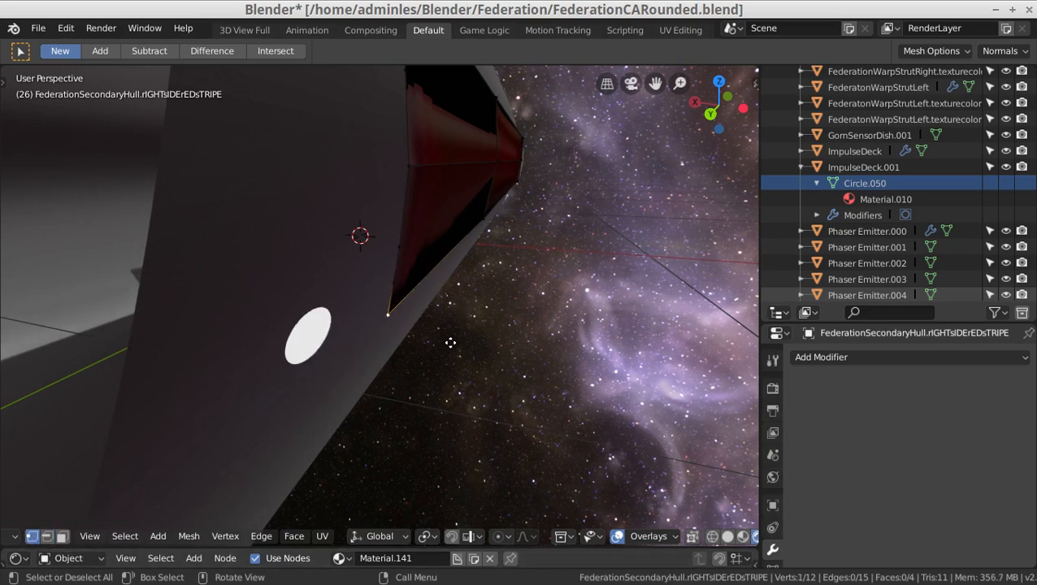
key(g)
key(x)
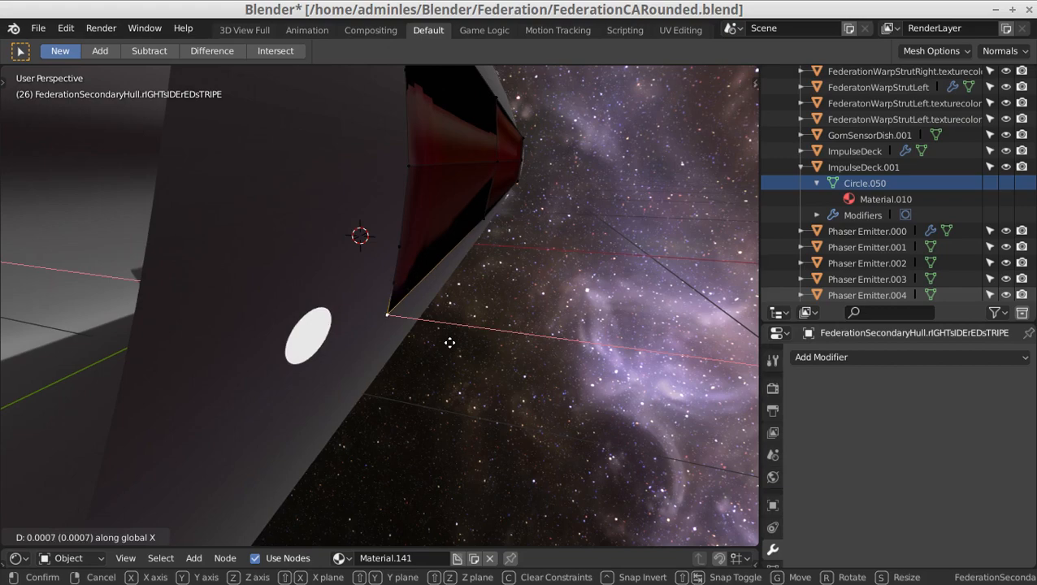
click(450, 342)
scroll(451, 342, down, 5)
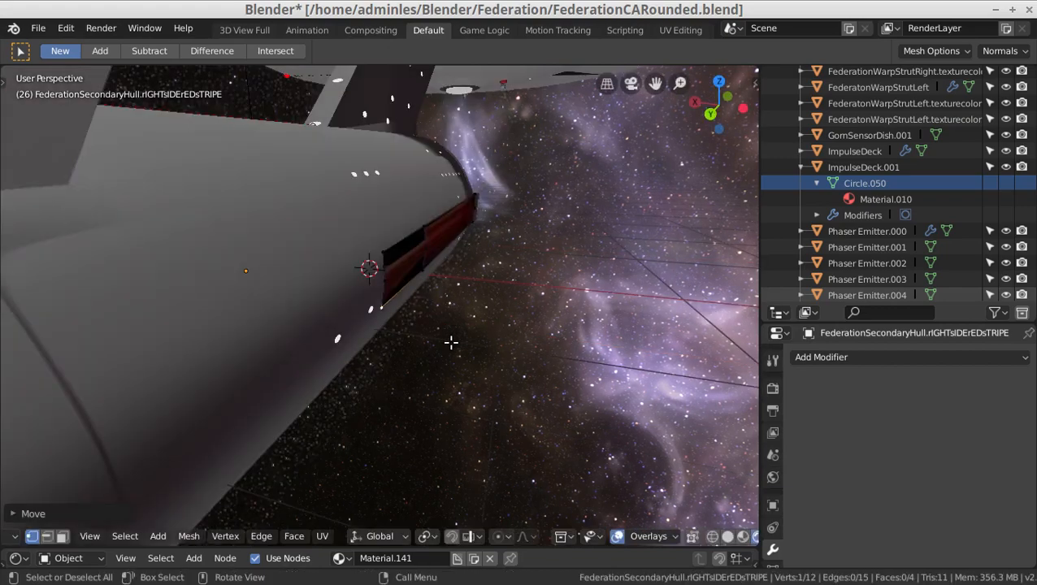
key(Tab)
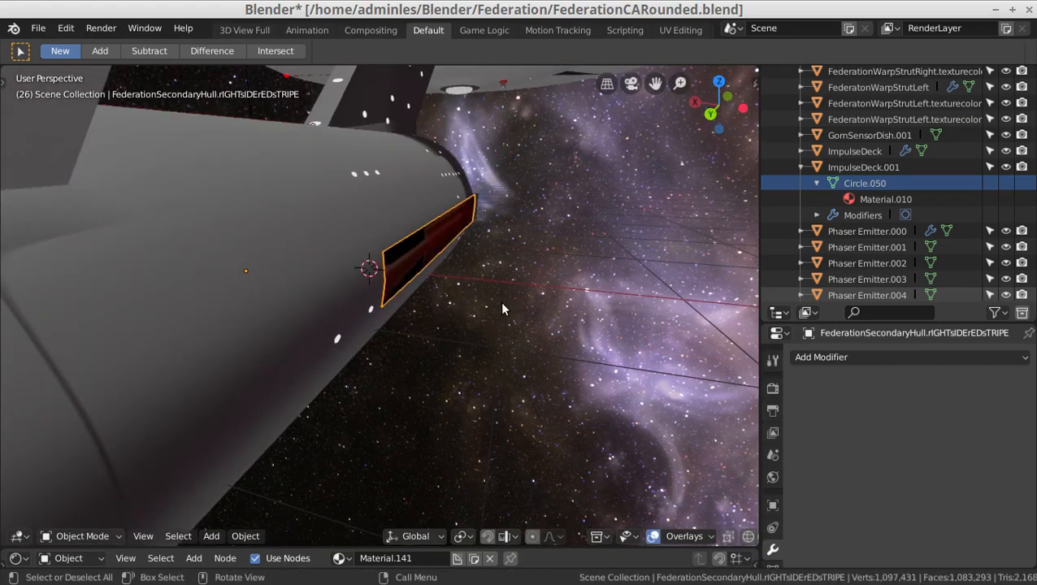
- Set the blend mode of the red stripe's material to Multiply
key(KP_Decimal)
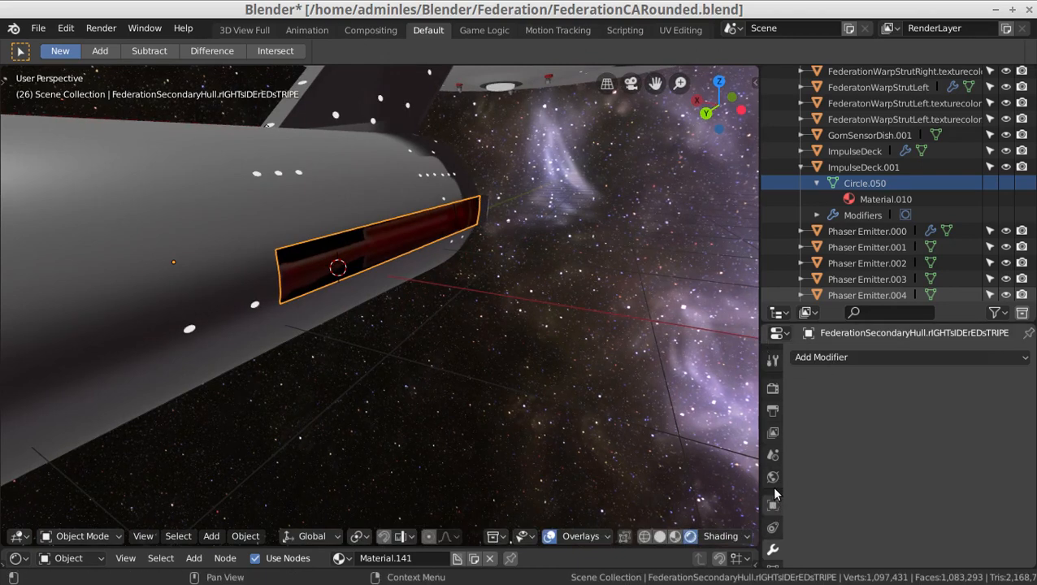
scroll(774, 492, down, 5)
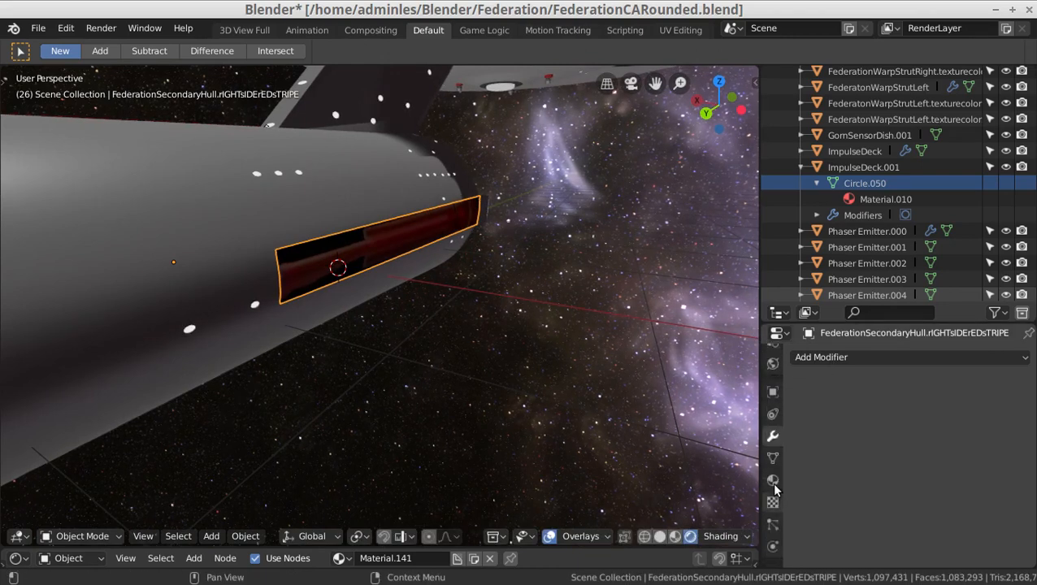
click(773, 483)
scroll(918, 512, down, 5)
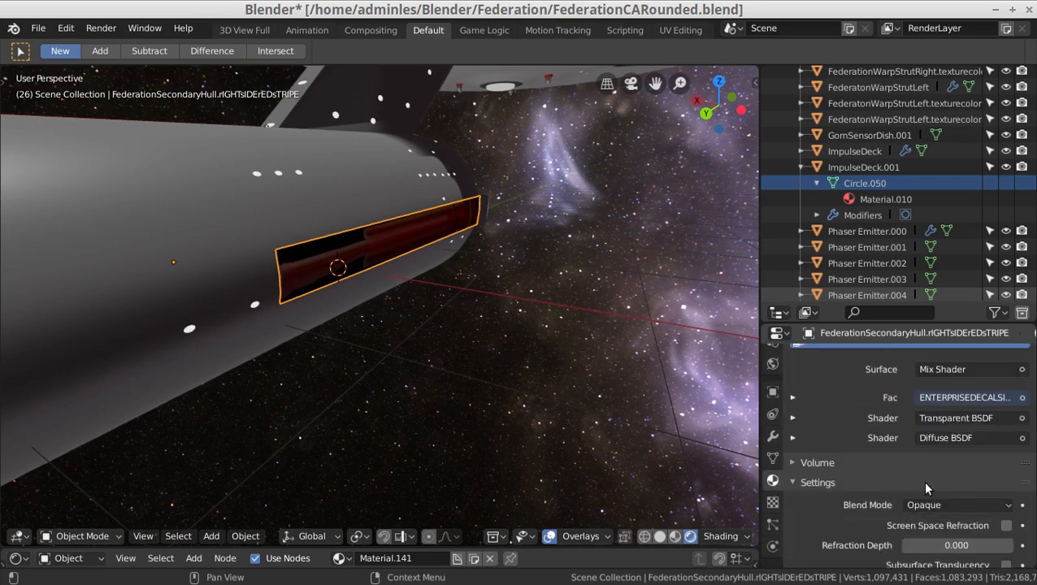
click(978, 505)
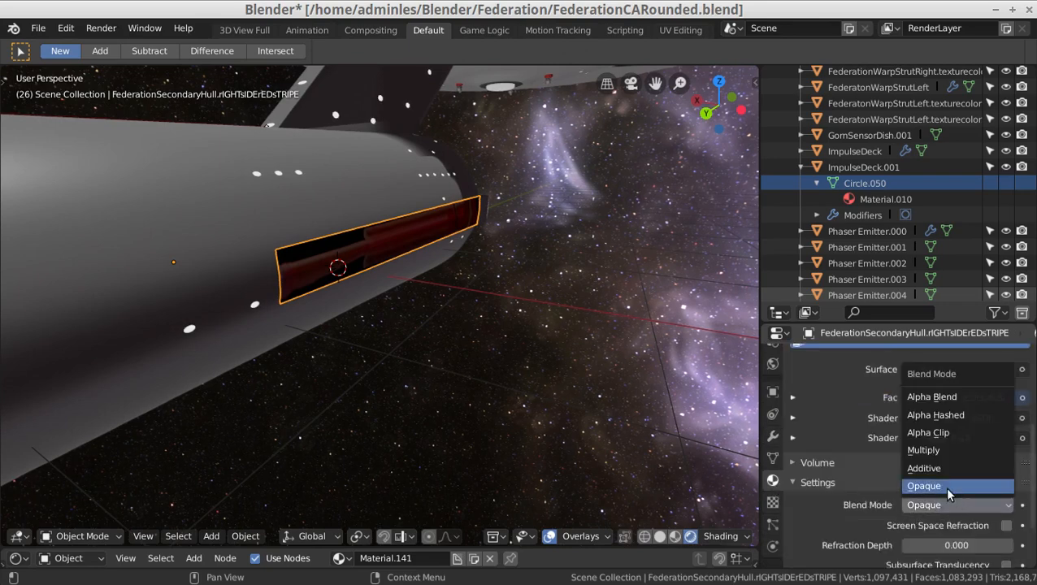
click(931, 450)
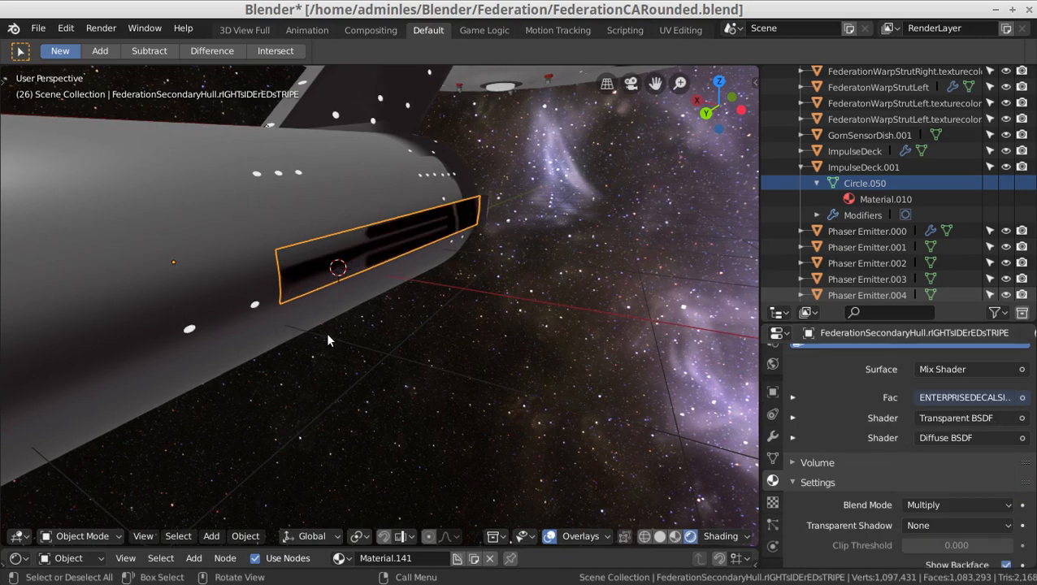
- Inspect the stripe's decal up close and switch the scene's render engine to Cycles to compare its colour
scroll(326, 332, up, 3)
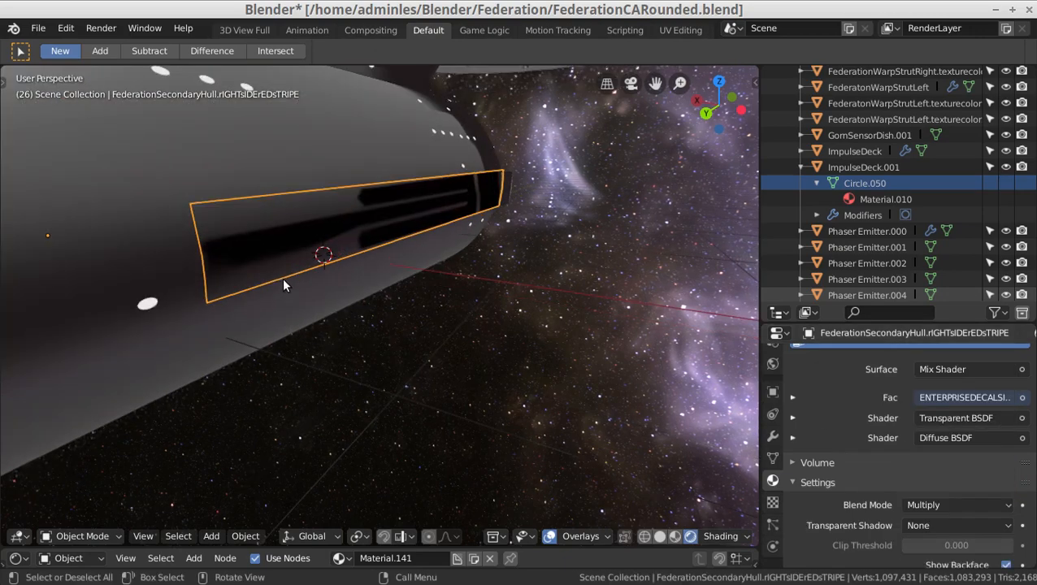
mouse_move(282, 278)
middle_down()
mouse_move(290, 266)
mouse_move(281, 268)
middle_up()
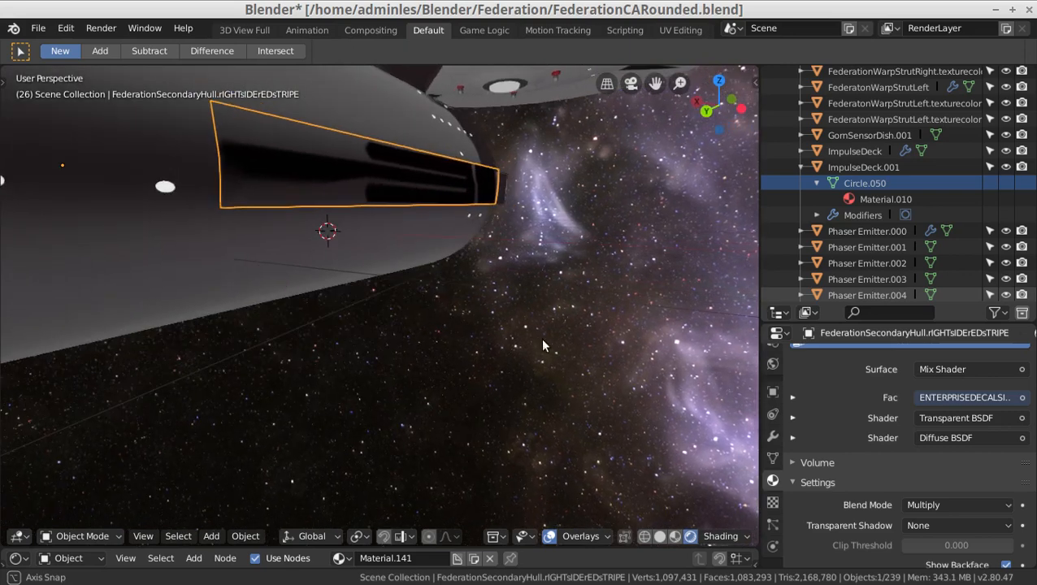
scroll(774, 372, up, 5)
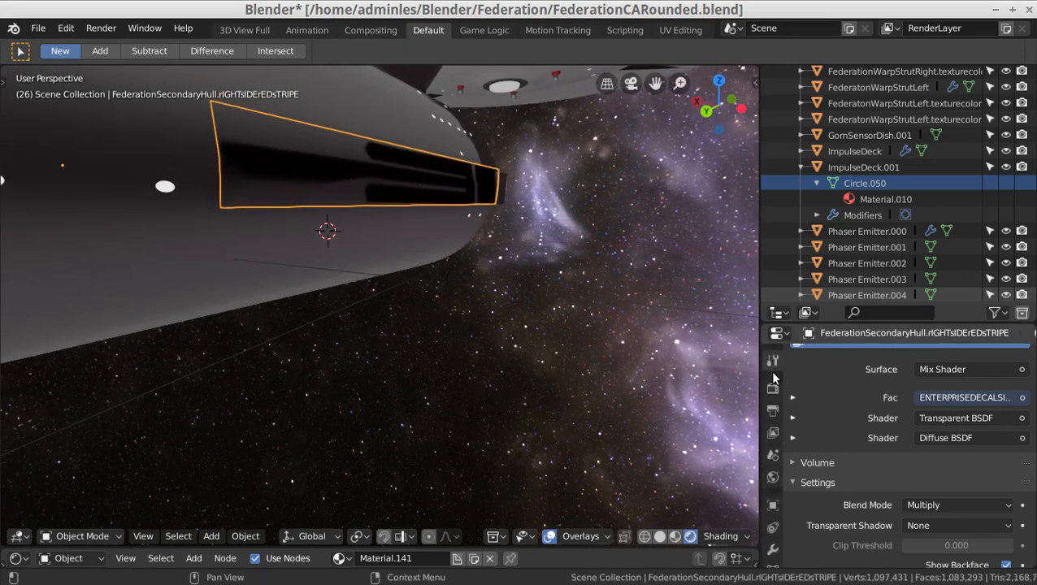
click(773, 389)
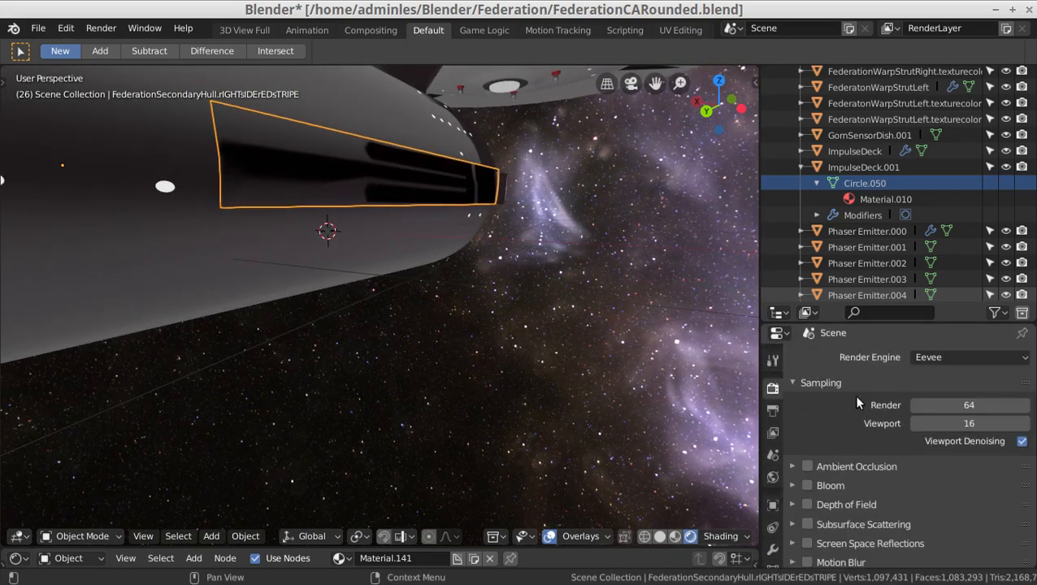
click(928, 358)
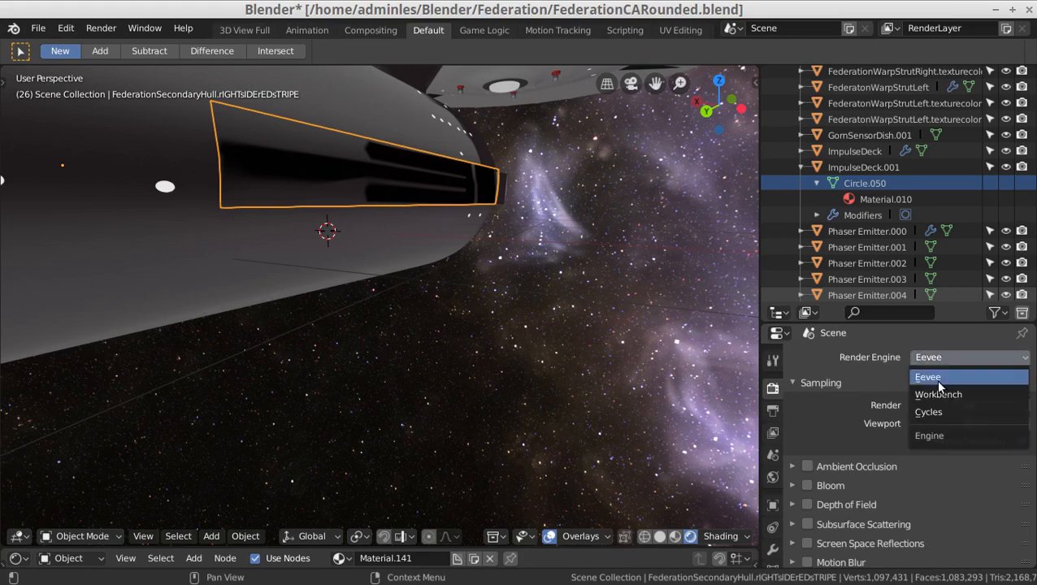
click(951, 410)
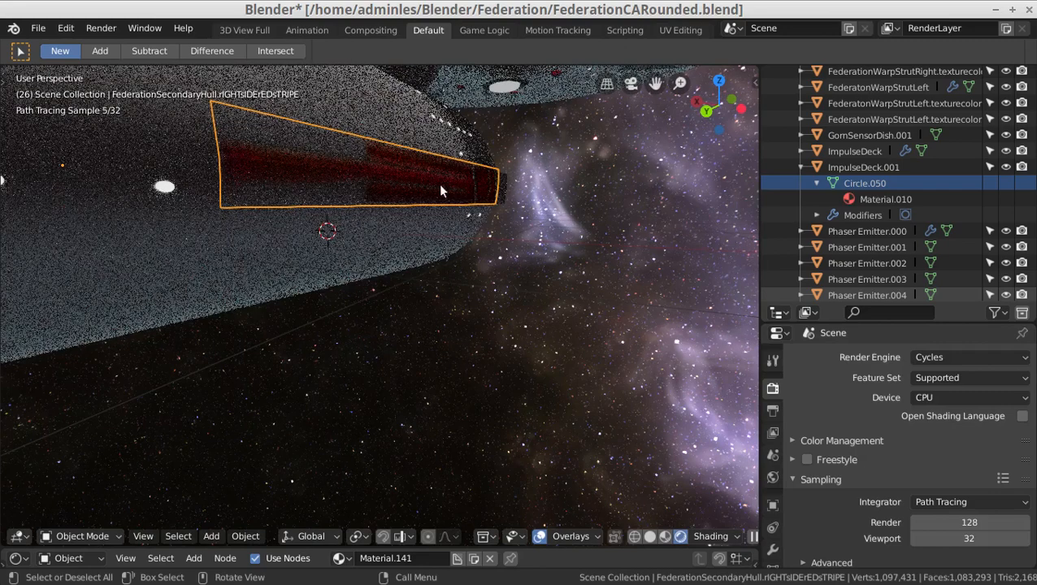
- Open the choice of render engines for the scene
click(927, 359)
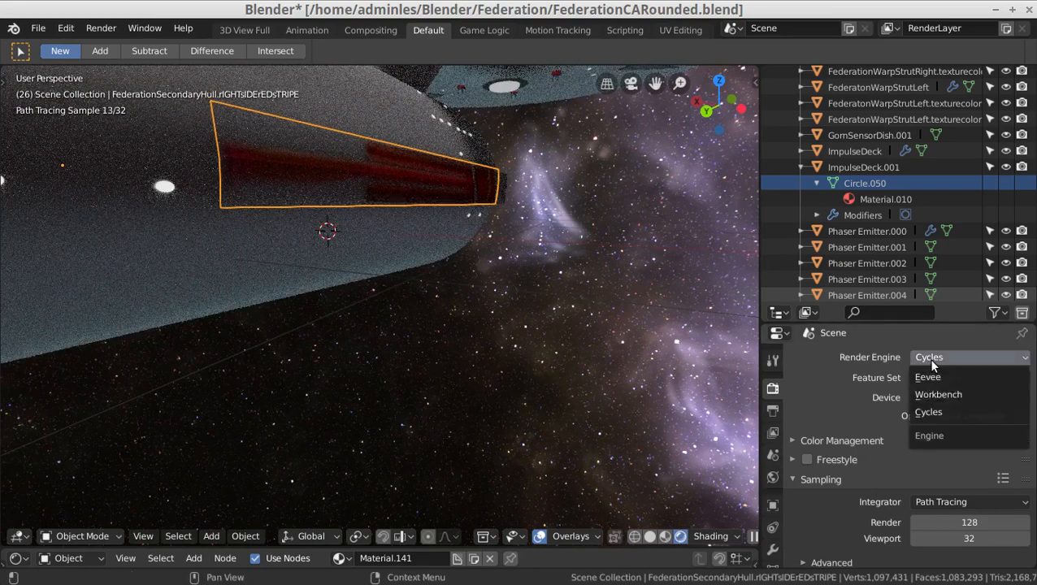
- Set the render engine to Eevee and switch the viewport to solid shading
click(948, 378)
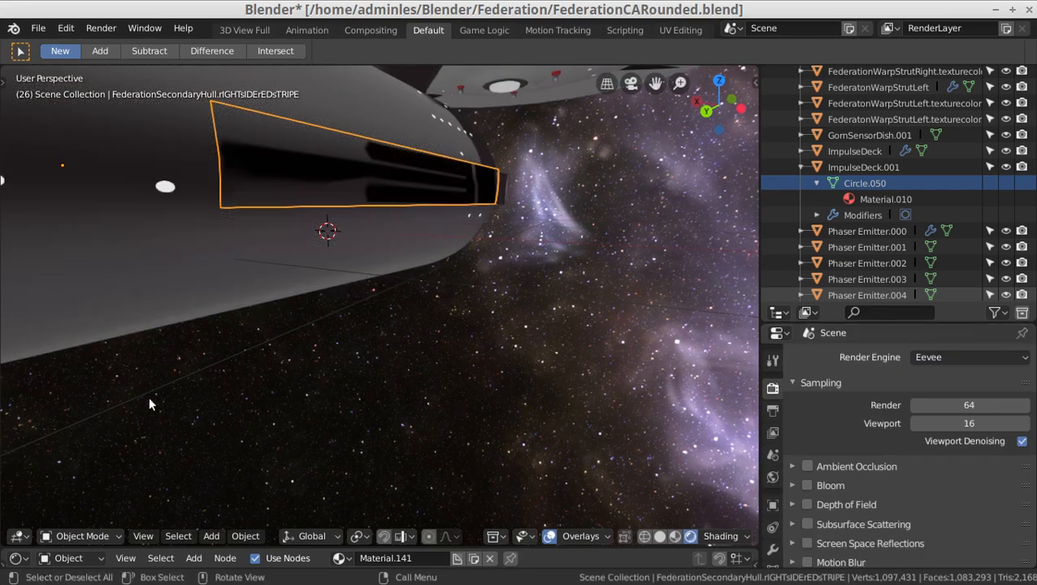
scroll(485, 351, down, 10)
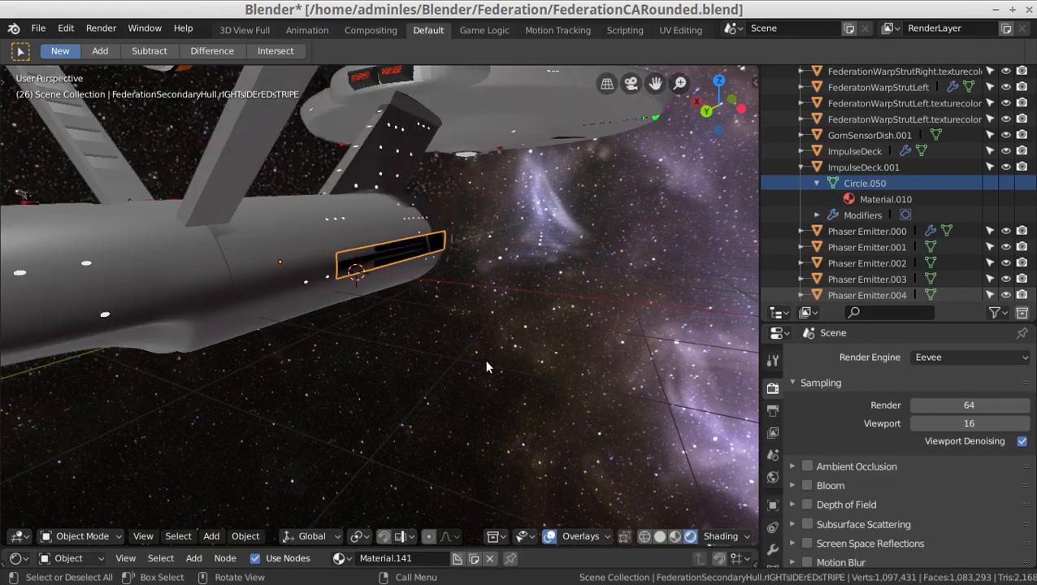
scroll(486, 368, down, 3)
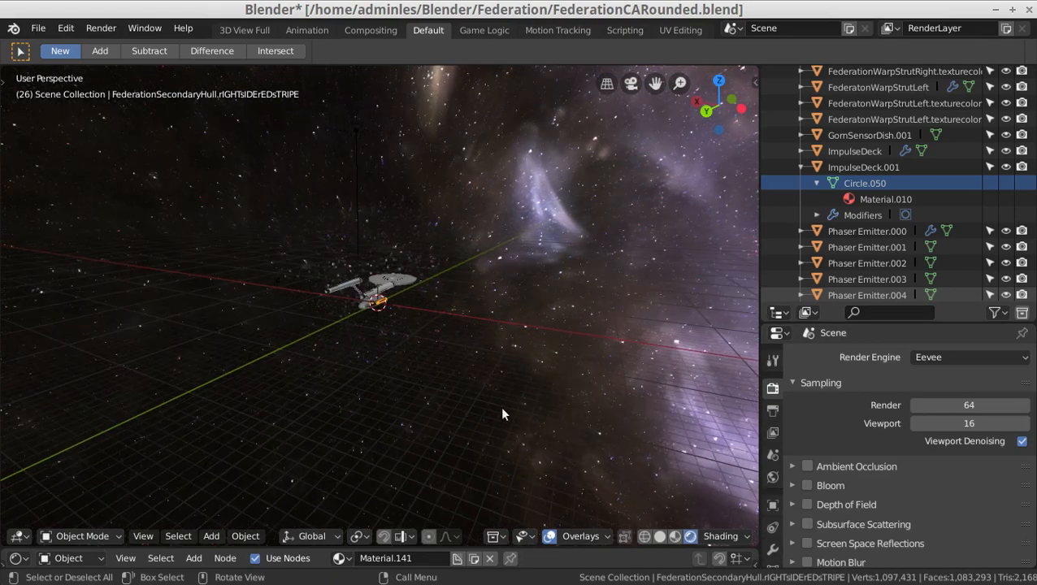
click(660, 535)
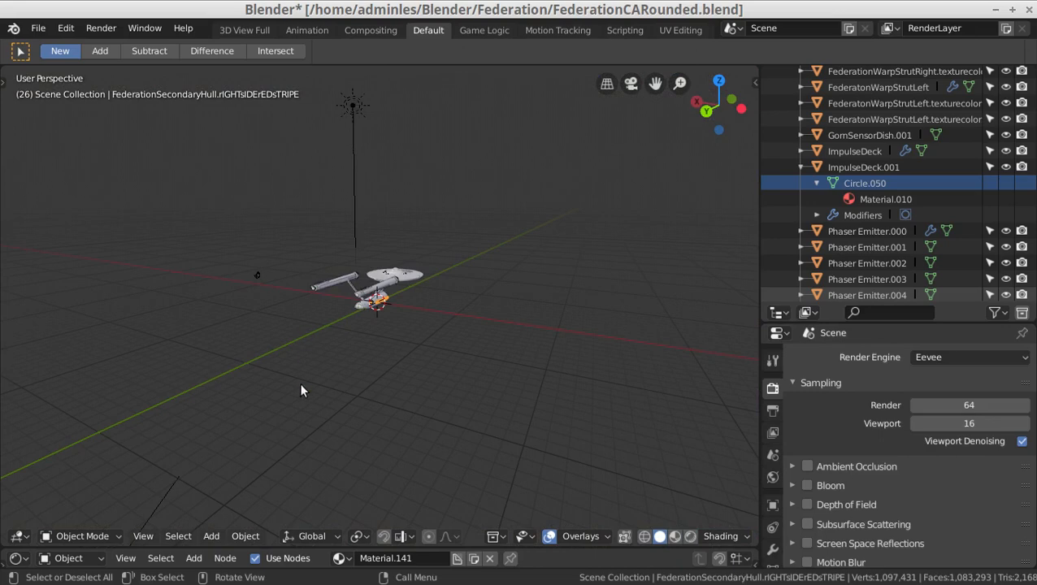
- Duplicate the lower sun light and place the copy on the opposite side of the ship, near the red X axis
scroll(301, 391, down, 5)
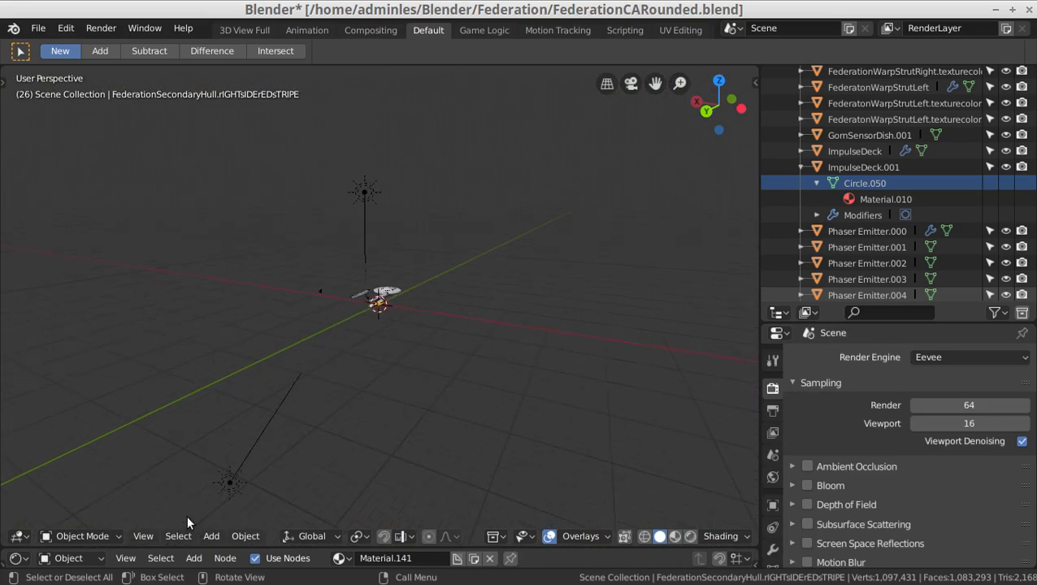
click(228, 485)
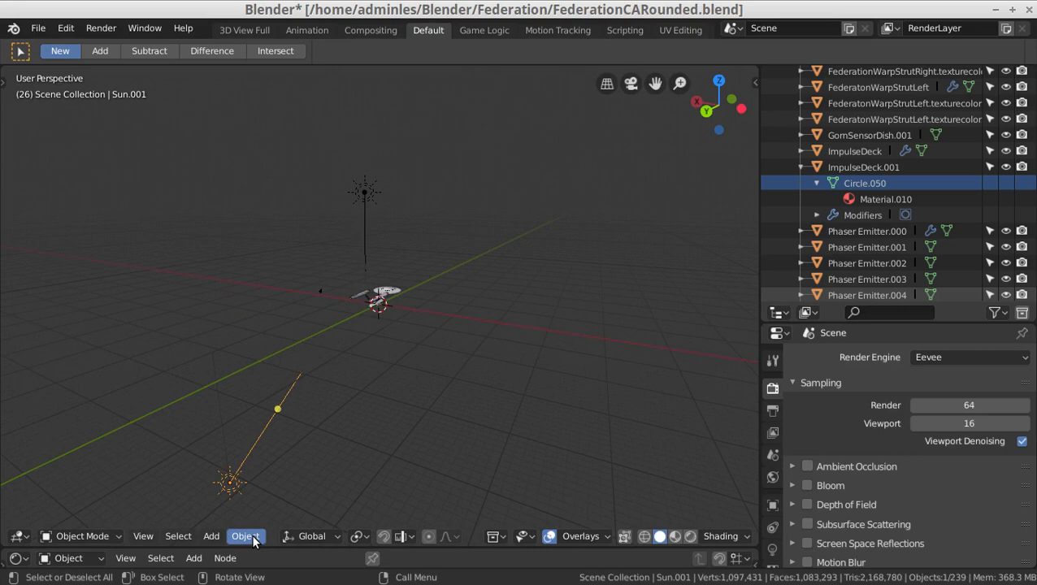
key(shift+d)
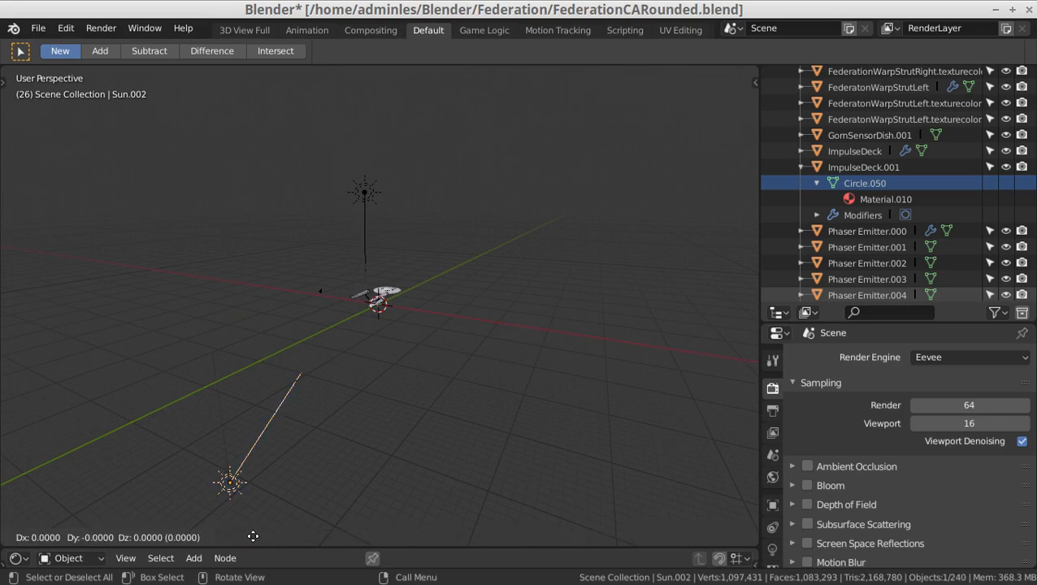
click(572, 389)
- Rotate the duplicated sun around global Z in two passes, the second about -18°, so it aims at the ship
key(r)
key(z)
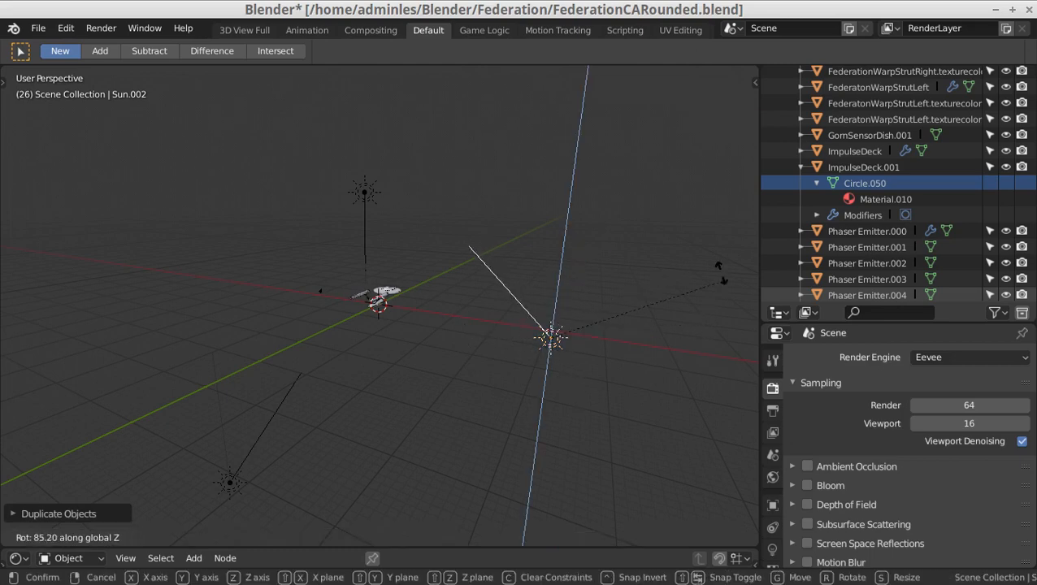
click(661, 216)
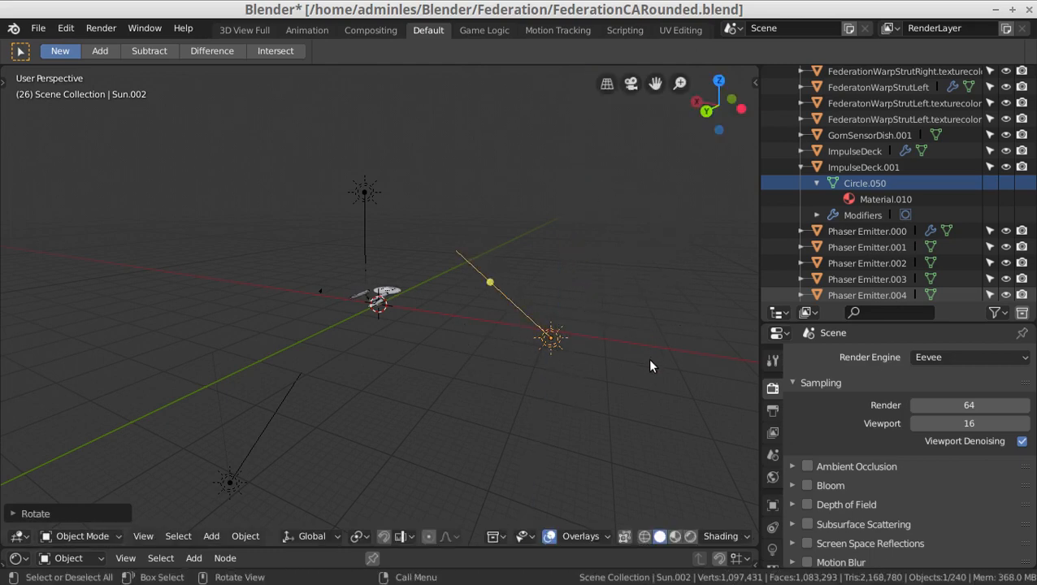
middle_drag(650, 366, 525, 376)
key(r)
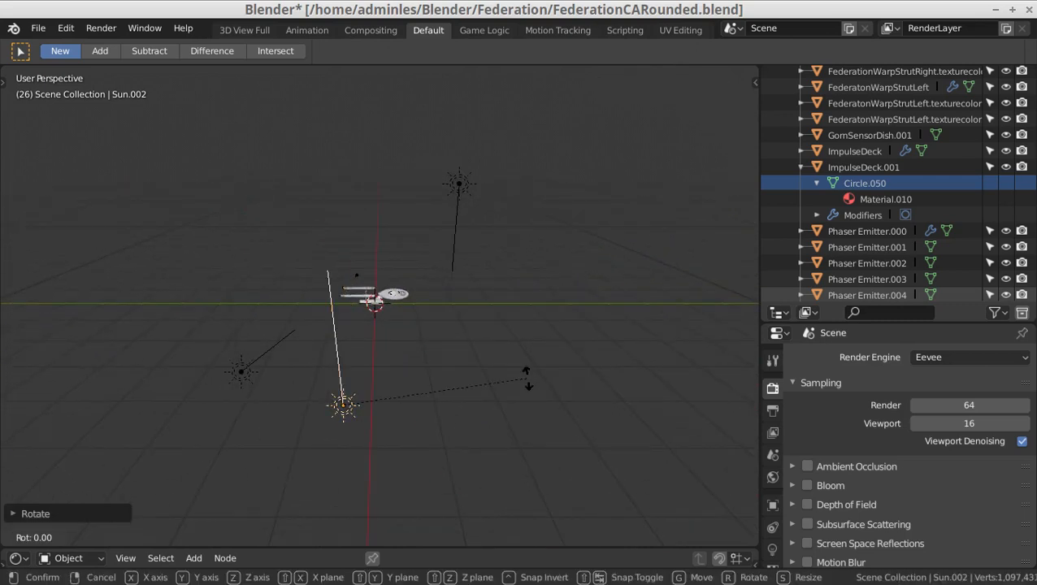
key(z)
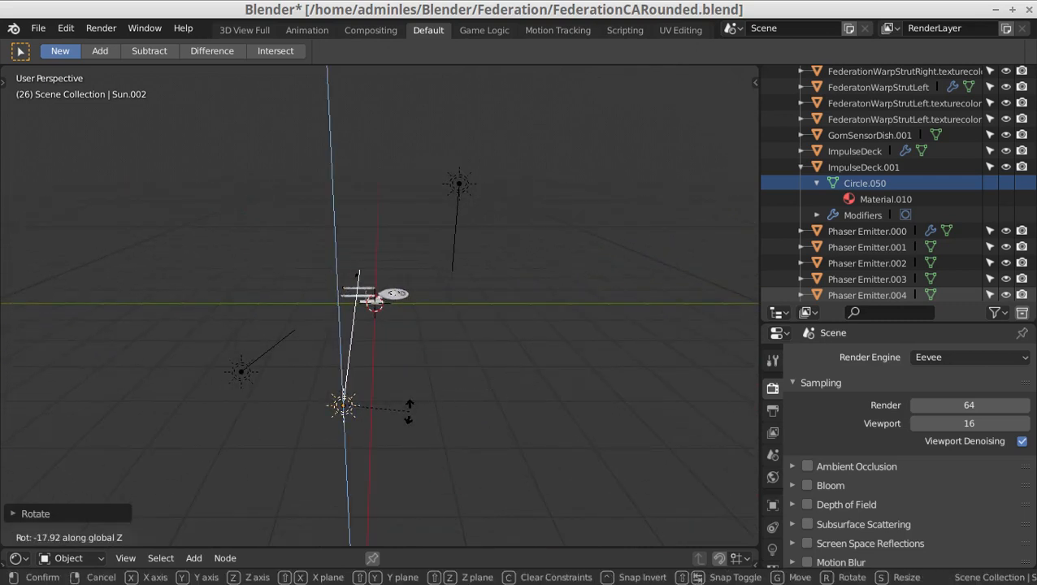
click(408, 409)
- Reposition the duplicated sun light in two freehand moves, checking its placement from different viewing angles
middle_drag(407, 409, 414, 361)
key(g)
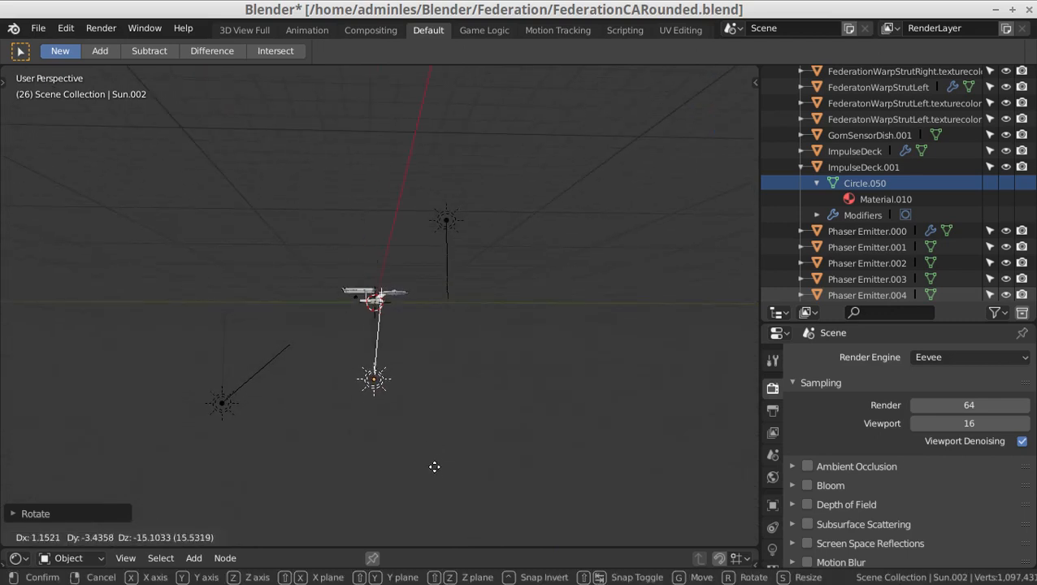
click(428, 493)
middle_drag(366, 510, 493, 521)
key(g)
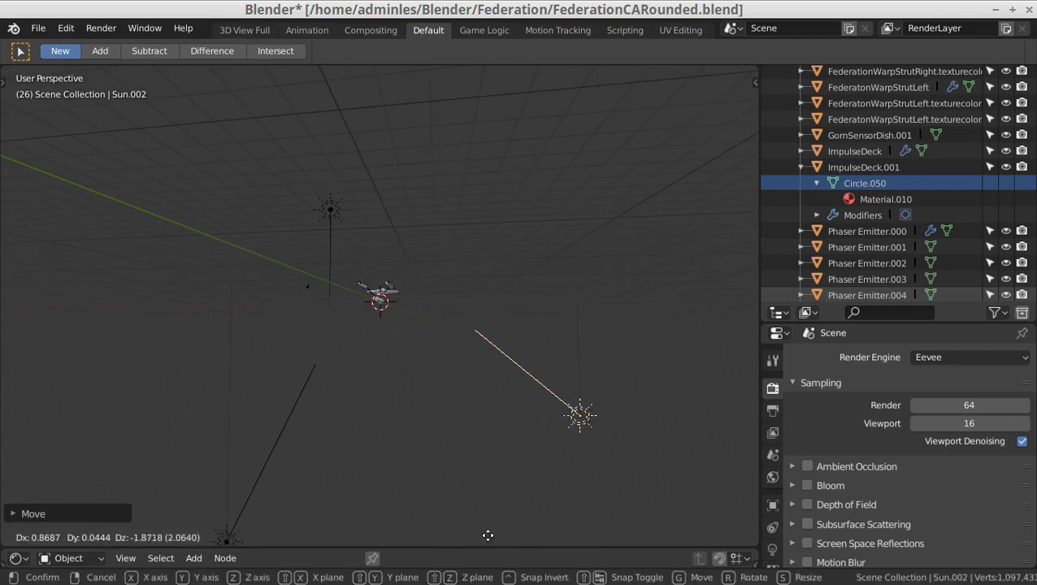
click(471, 83)
- Switch the viewport to rendered shading and inspect the lighting on the secondary hull's red stripe up close
middle_drag(450, 265, 364, 339)
scroll(369, 323, up, 12)
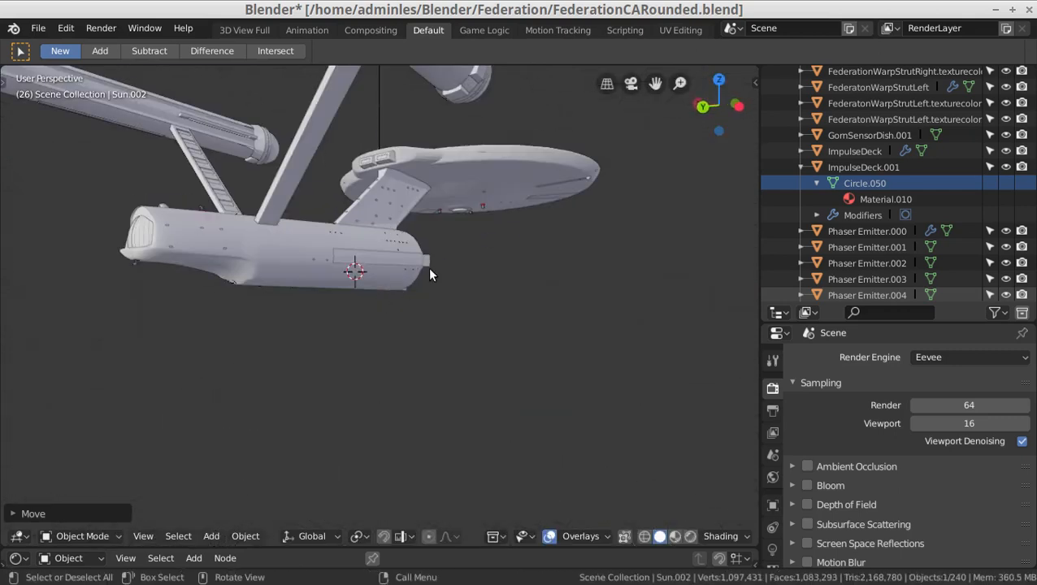
scroll(429, 275, up, 3)
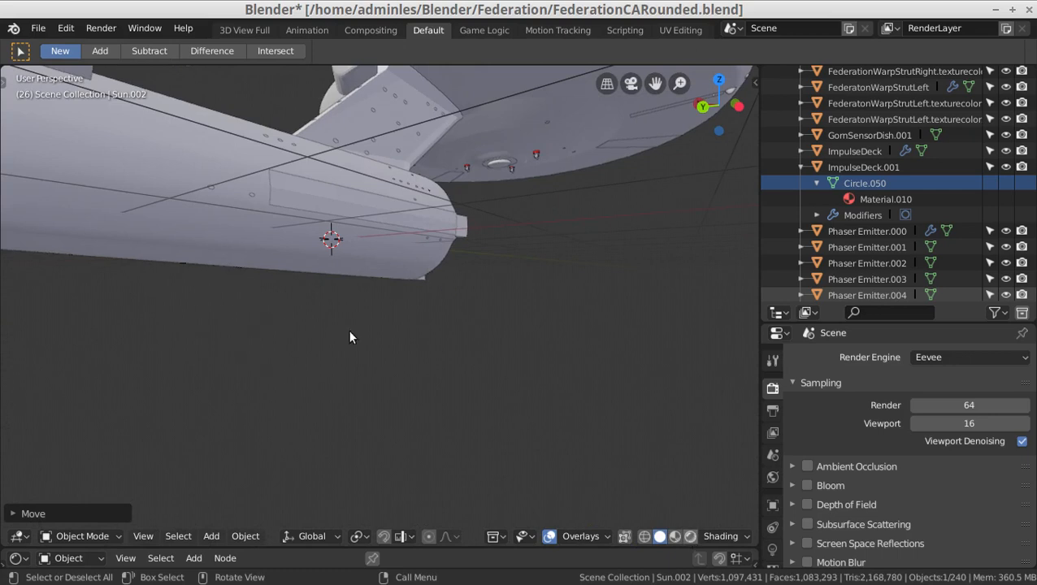
key(shift+z)
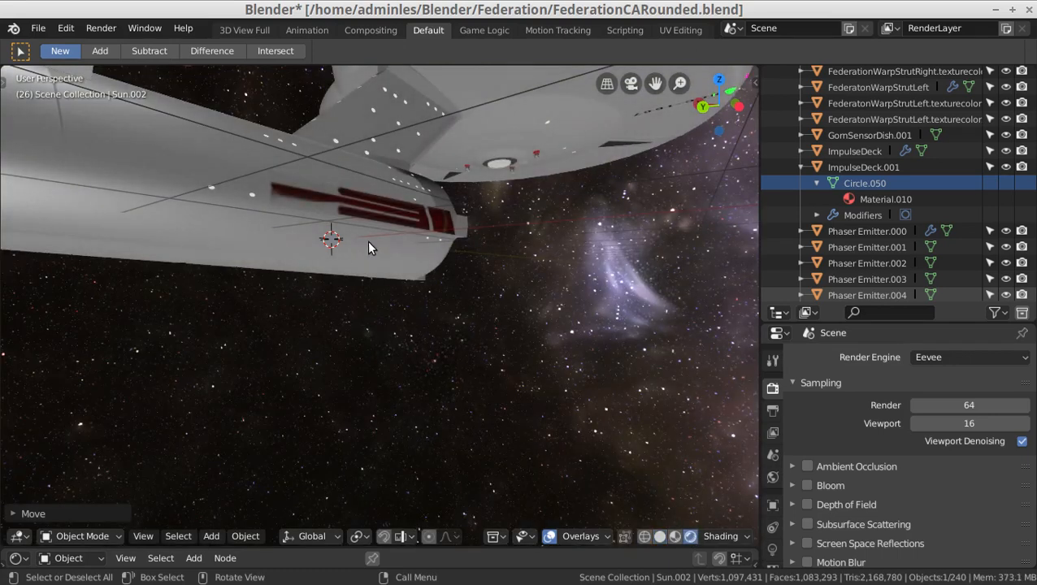
middle_drag(474, 270, 460, 303)
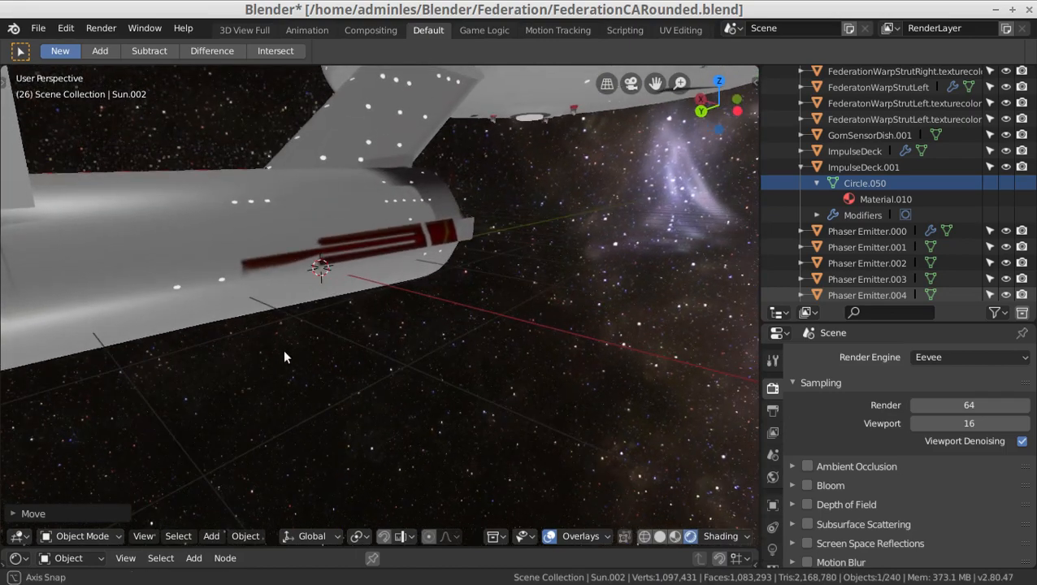
shift+middle_drag(331, 359, 374, 387)
scroll(388, 397, up, 3)
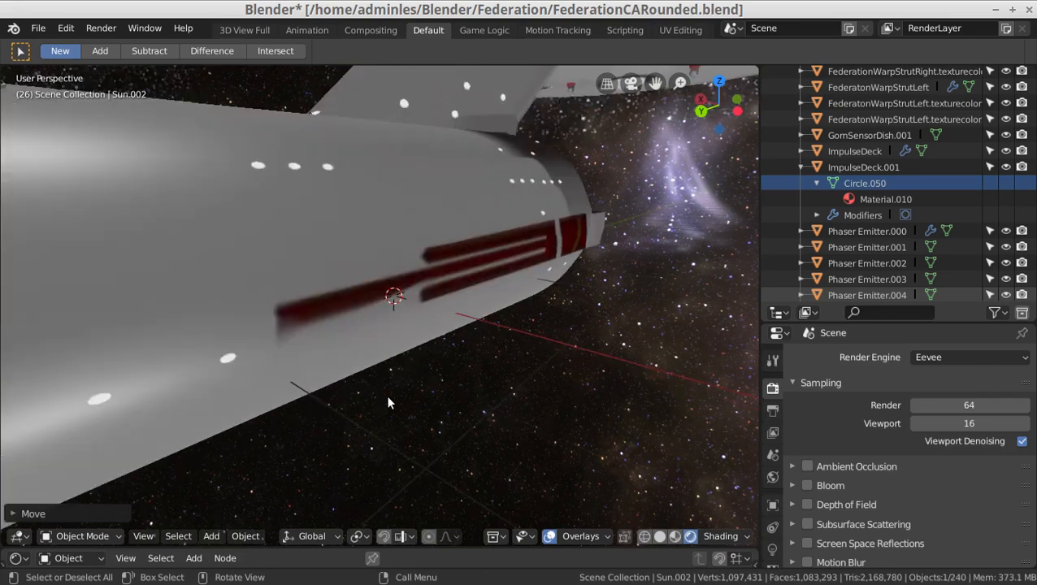
- Check the secondary hull's right-side red stripe in solid and rendered shading and enter Edit Mode on it
click(300, 327)
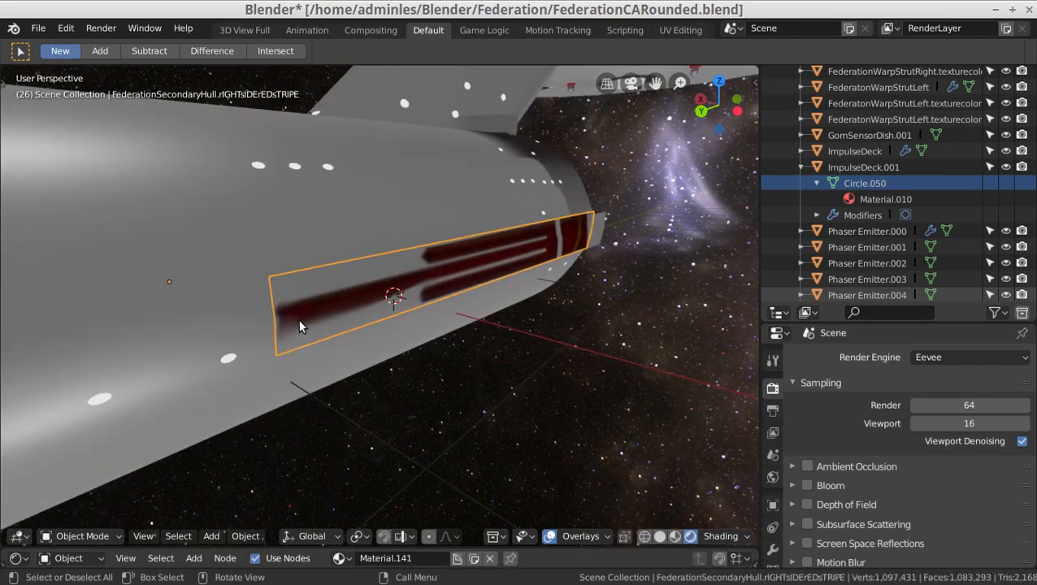
key(z)
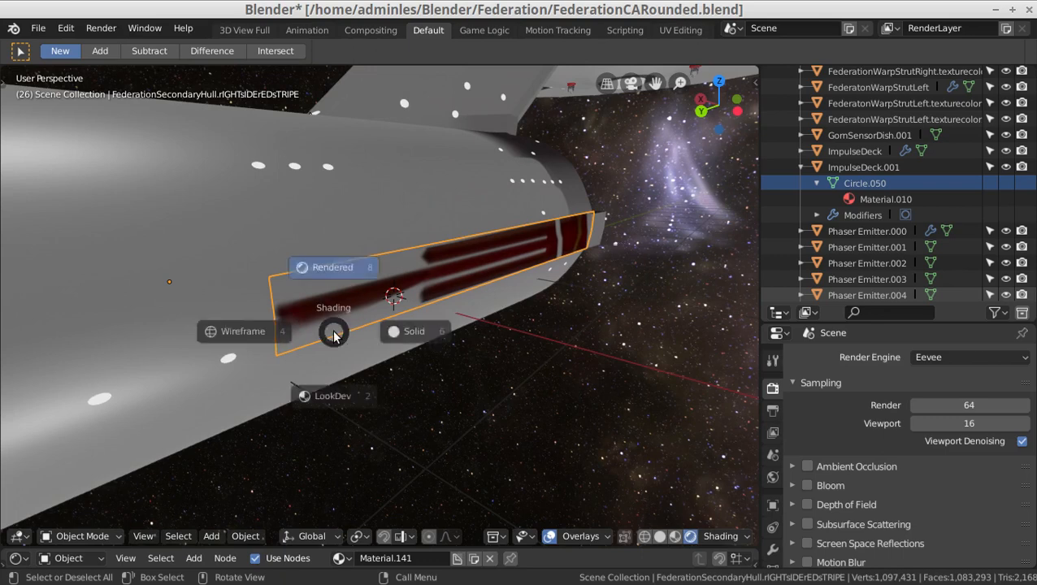
click(448, 332)
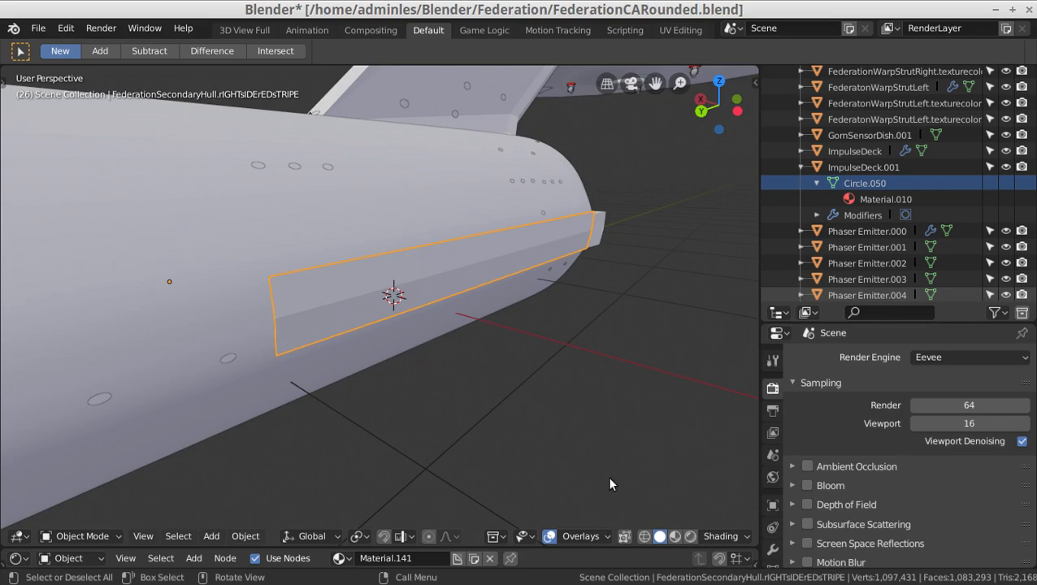
click(689, 536)
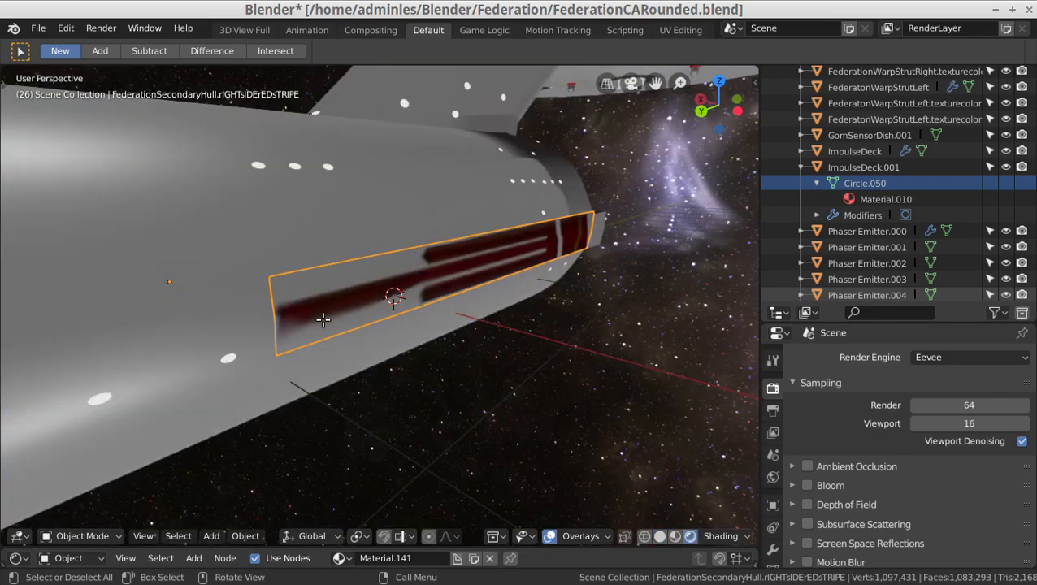
key(Tab)
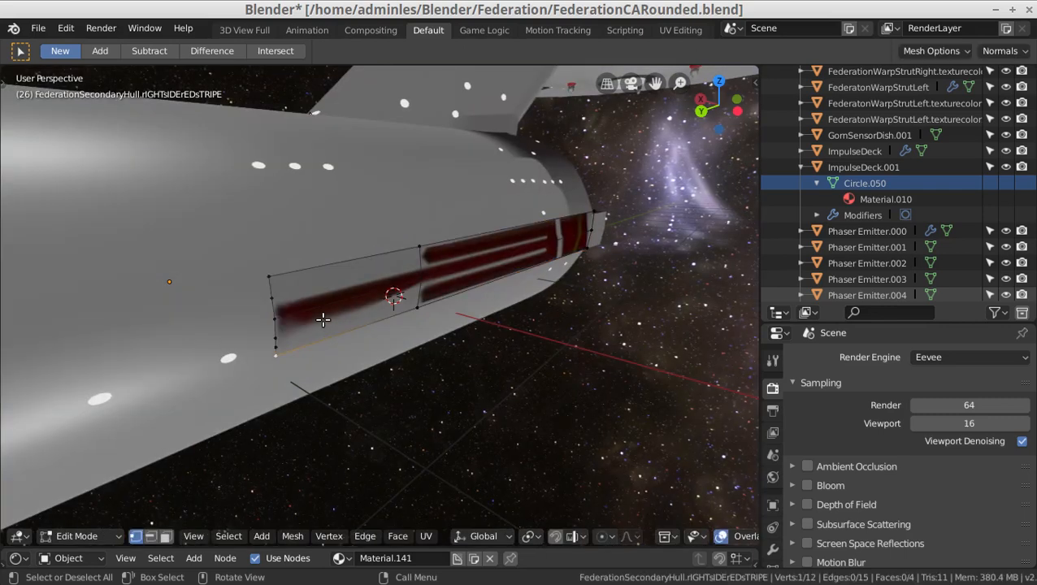
click(273, 338)
key(g)
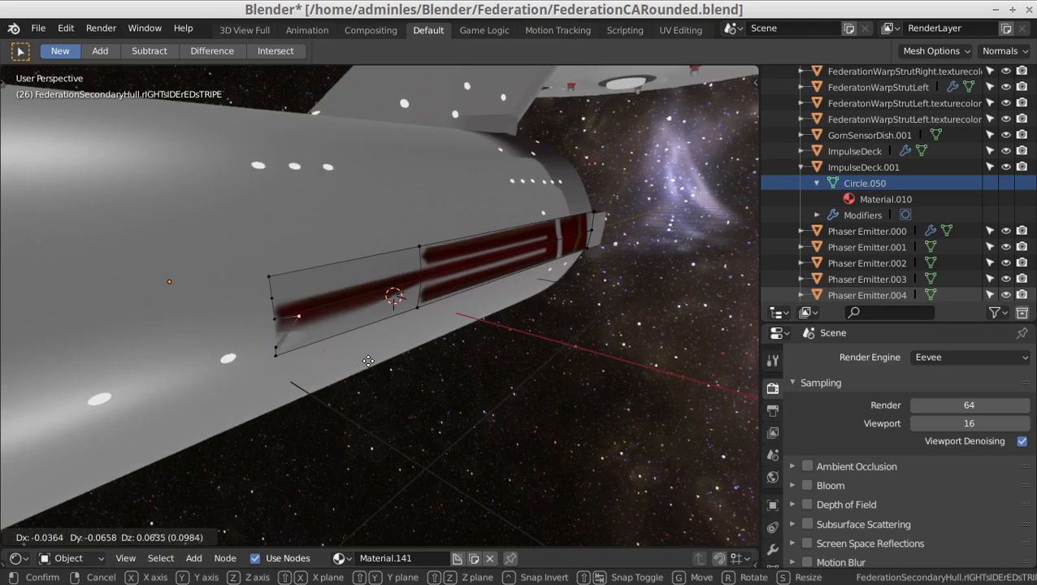
key(Escape)
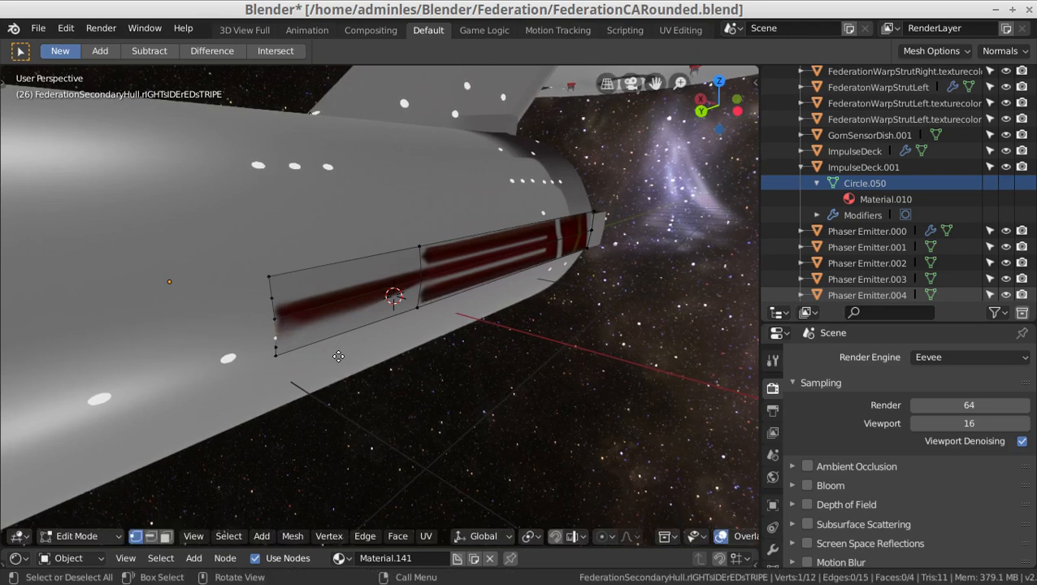
key(g)
key(z)
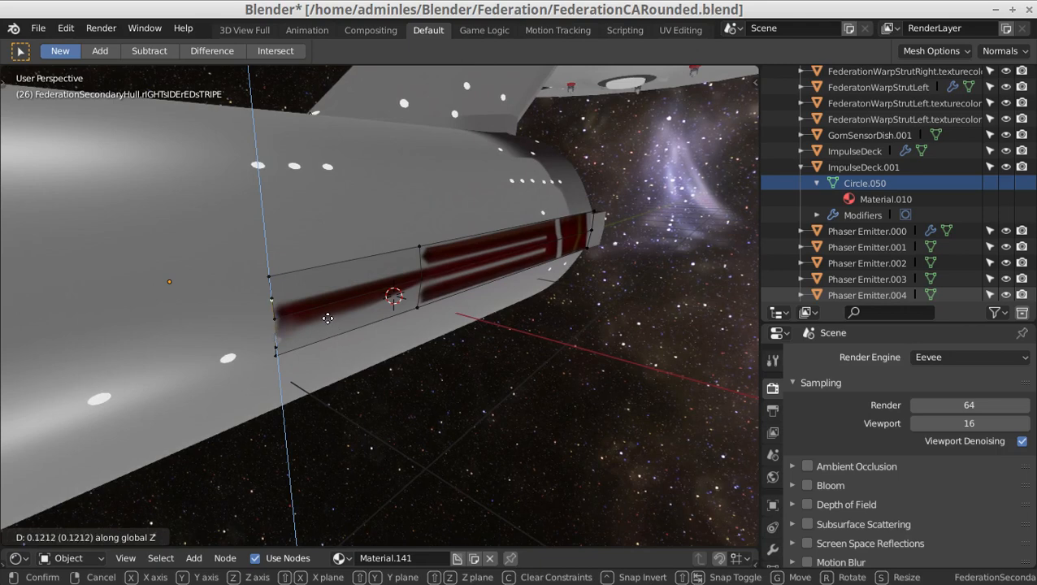
key(Escape)
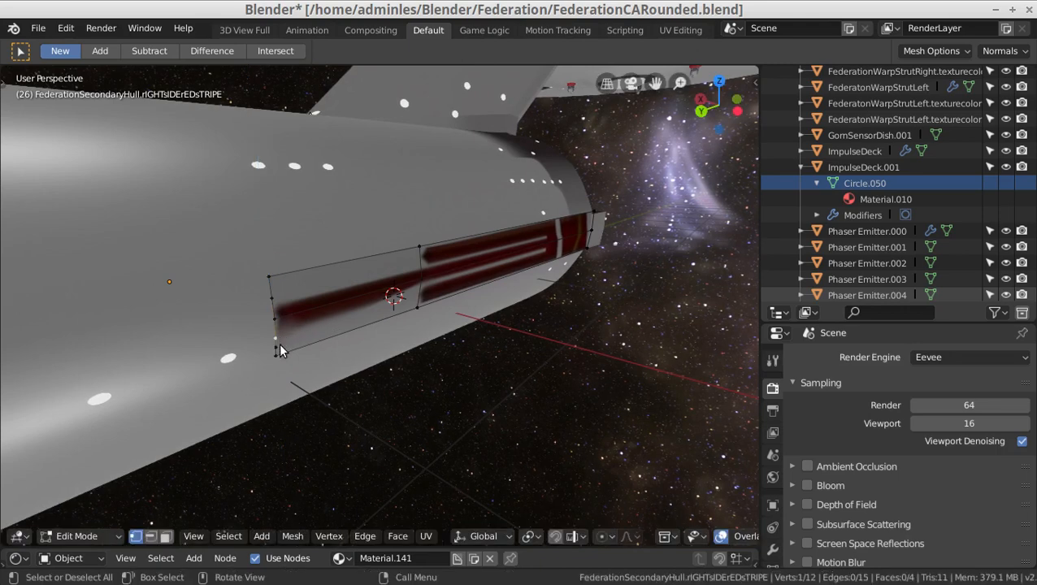
- Raise the three lower vertices at the stripe's aft edge about 0.025 along global Z, then leave Edit Mode and deselect the stripe
right_click(279, 350)
click(254, 342)
click(276, 355)
shift+click(276, 345)
shift+click(275, 339)
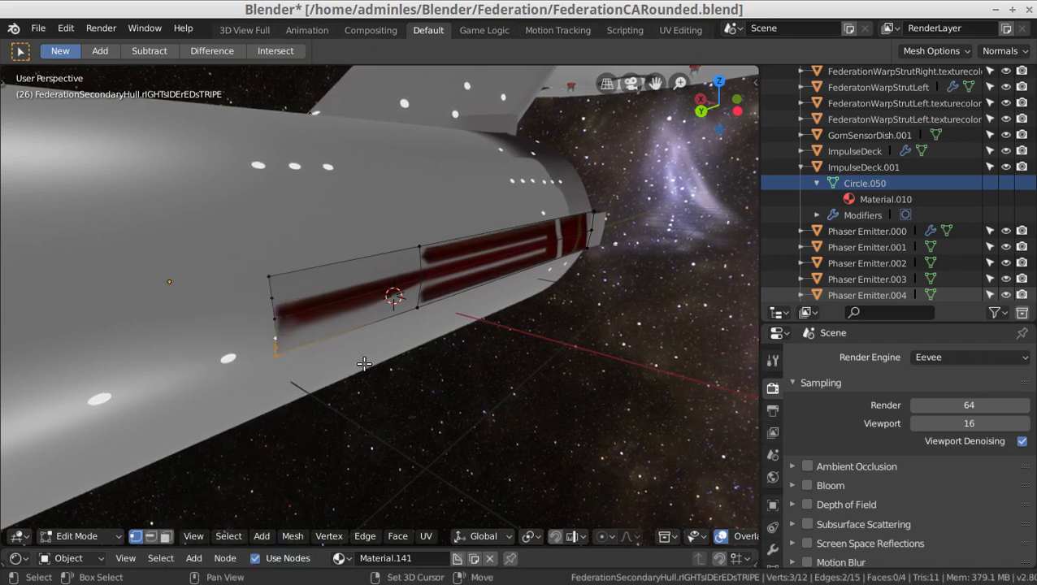
key(g)
key(z)
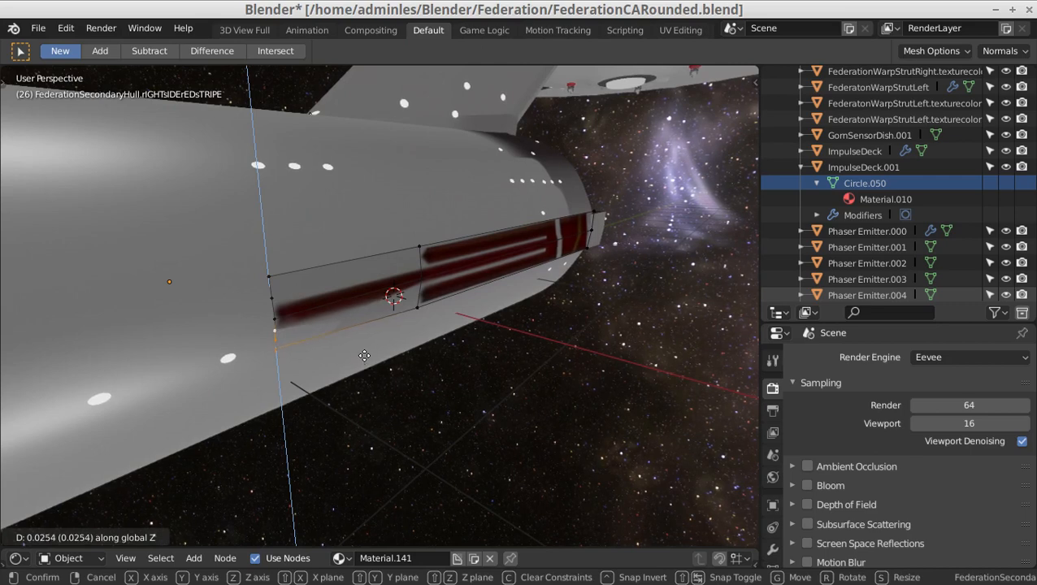
click(365, 354)
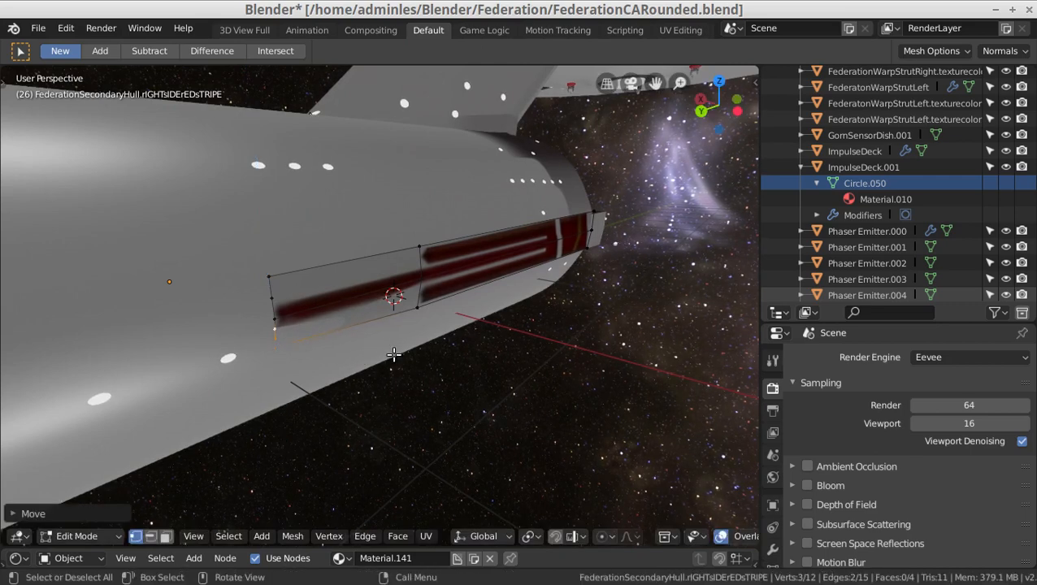
key(Tab)
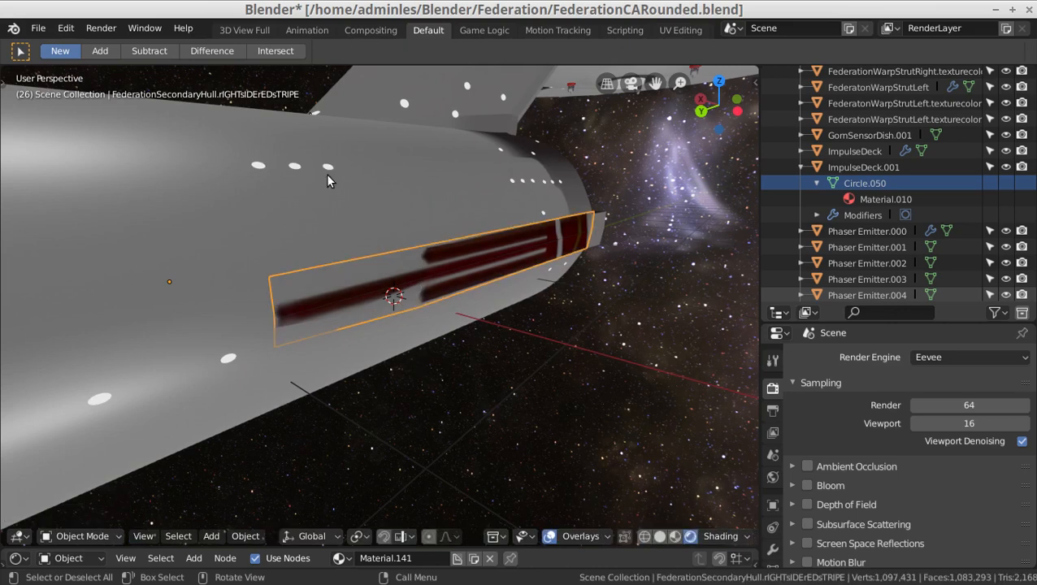
click(505, 426)
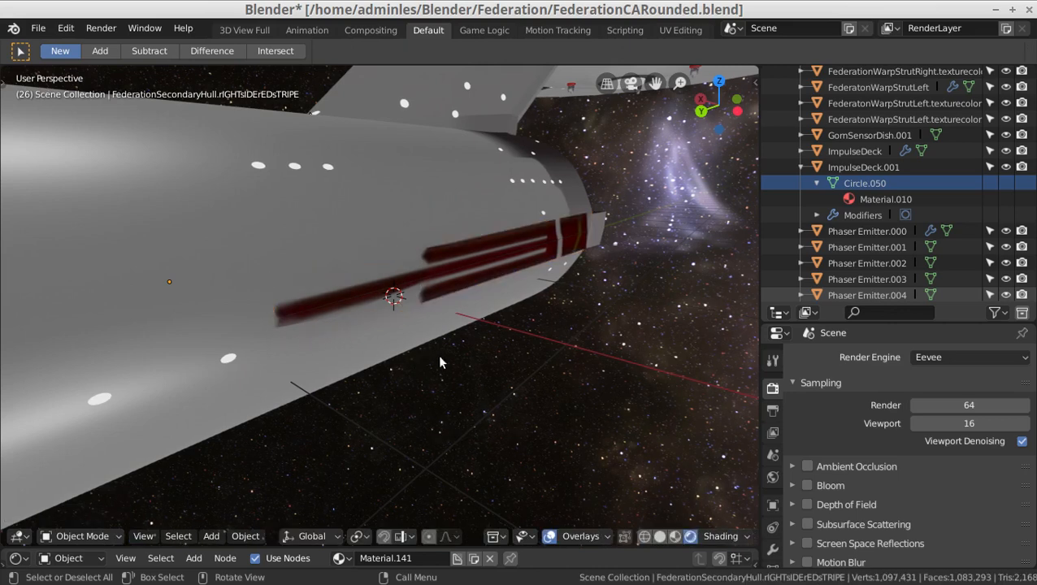
- Enter Edit Mode on the saucer and, in face selection, select the face loop at the aft end of its raised centreline ridge
middle_drag(491, 328, 53, 232)
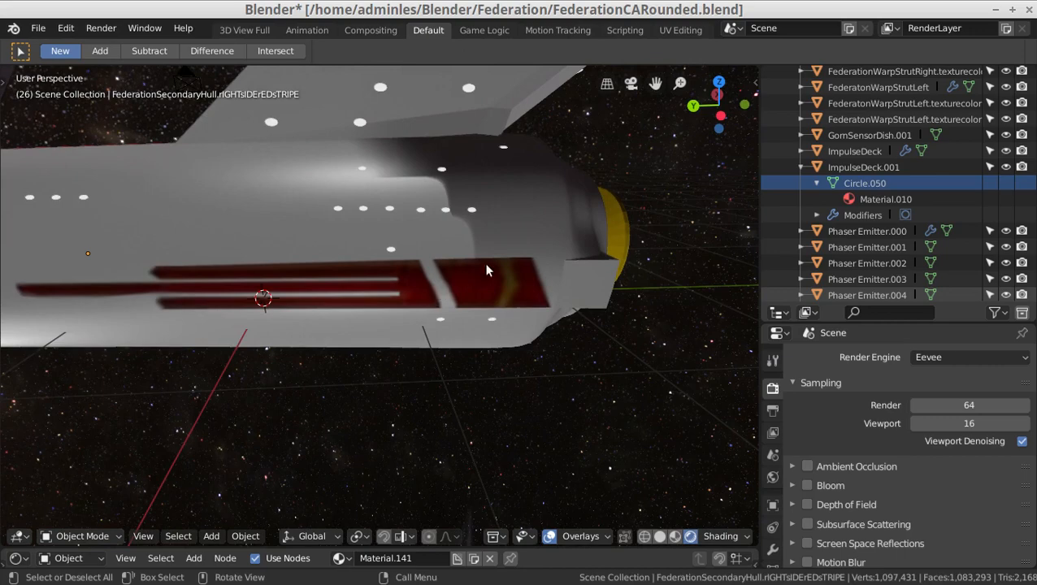
middle_drag(375, 145, 614, 180)
click(600, 226)
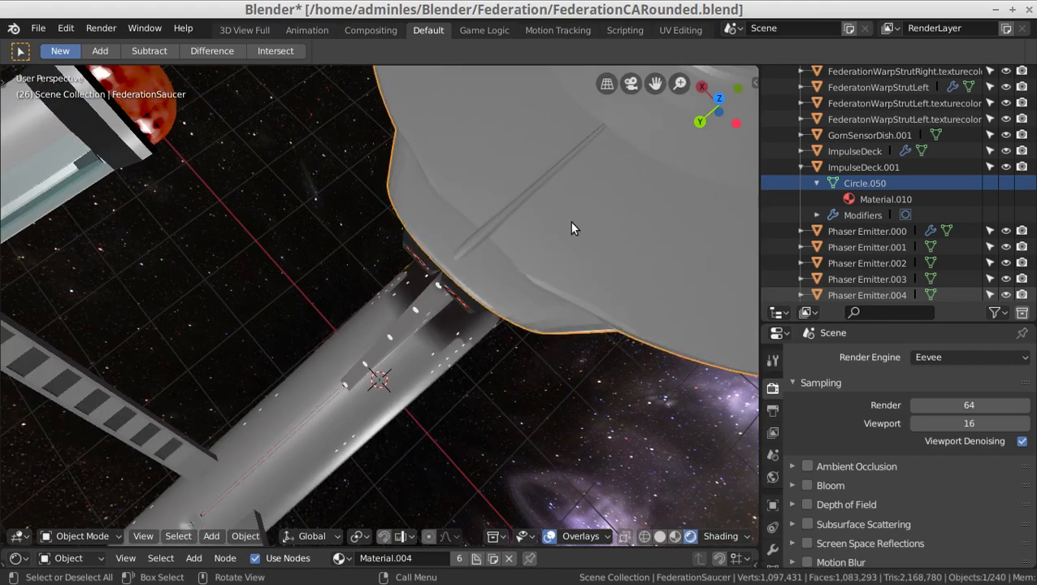
key(Tab)
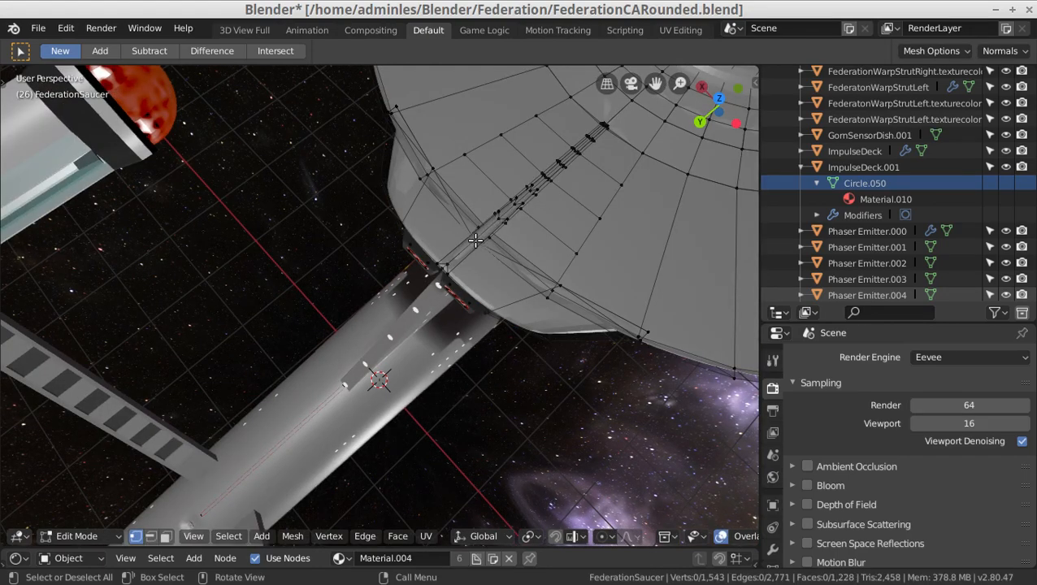
click(166, 536)
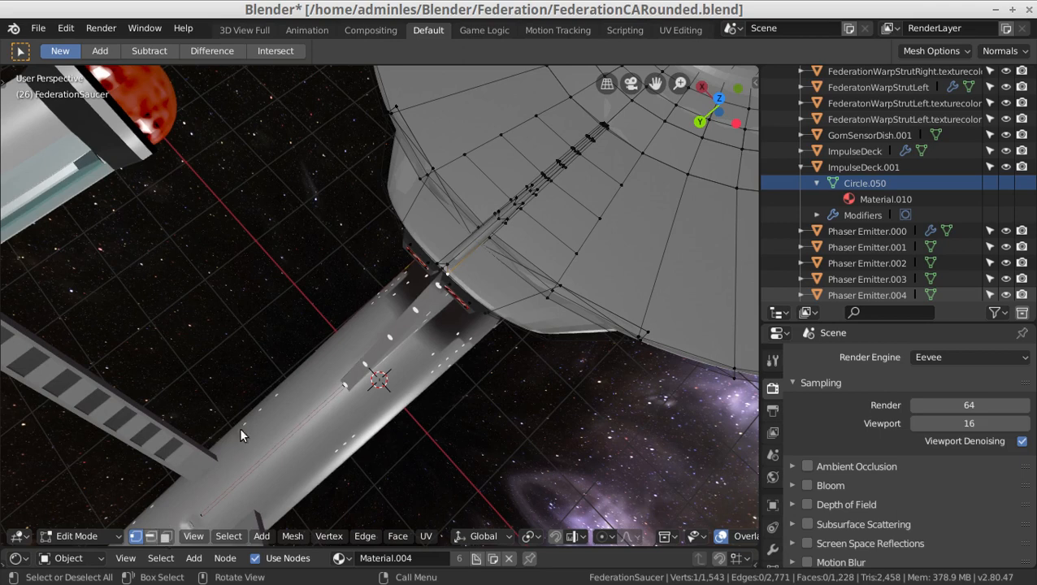
click(482, 226)
alt+click(483, 224)
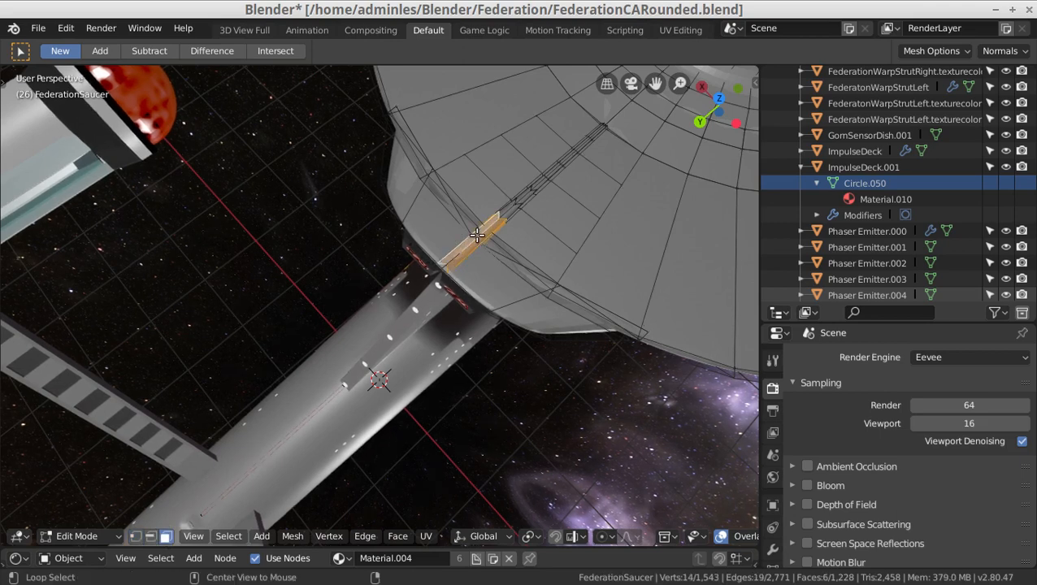
- Extend the selection face by face along both sides of the ridge, from the aft end up to its tip near the saucer's centre
shift+middle_drag(441, 218, 329, 291)
scroll(323, 297, up, 2)
scroll(371, 290, up, 2)
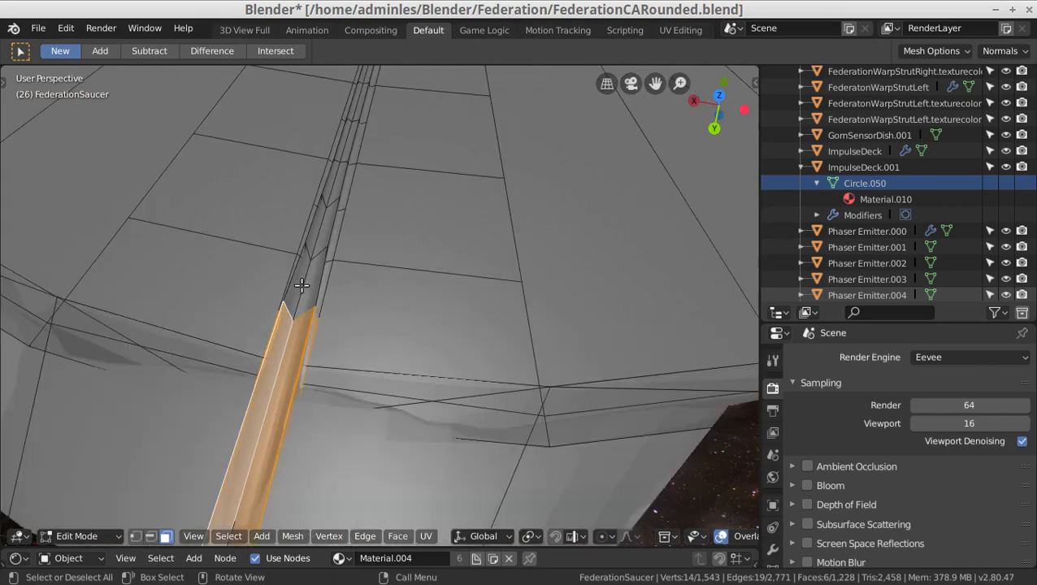
shift+click(299, 261)
shift+click(301, 256)
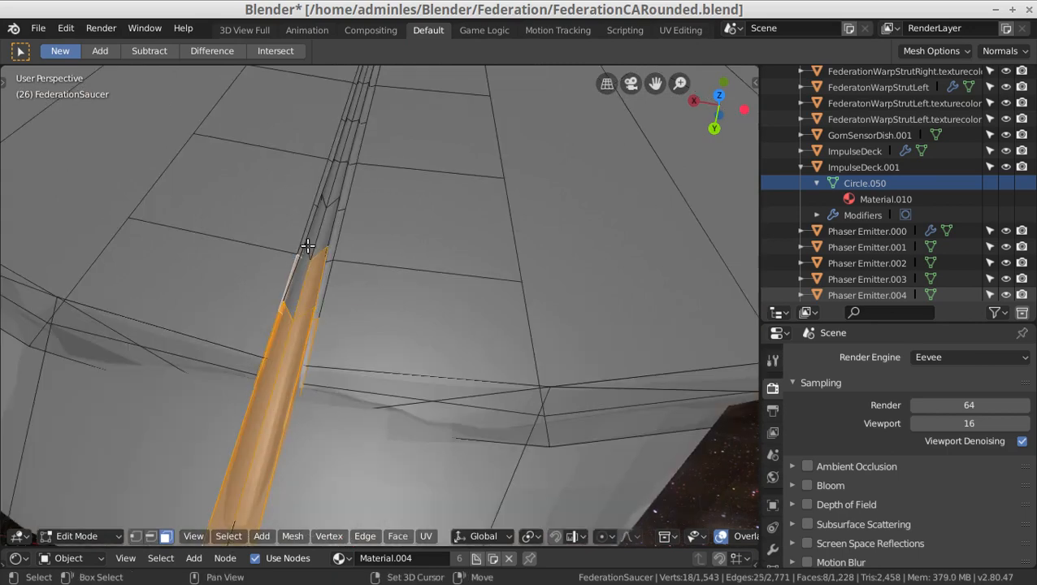
shift+click(321, 238)
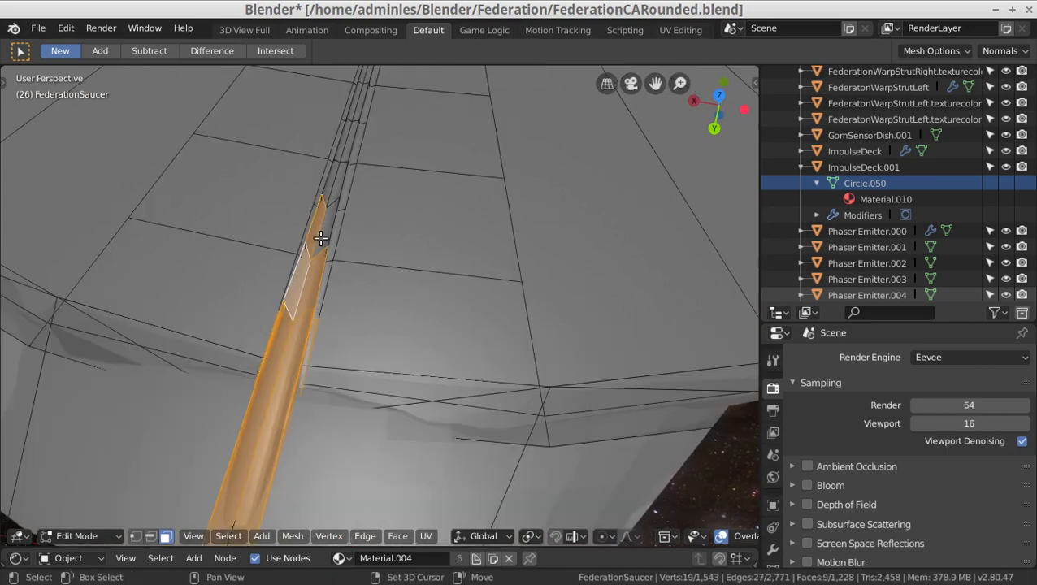
shift+click(331, 182)
shift+click(335, 170)
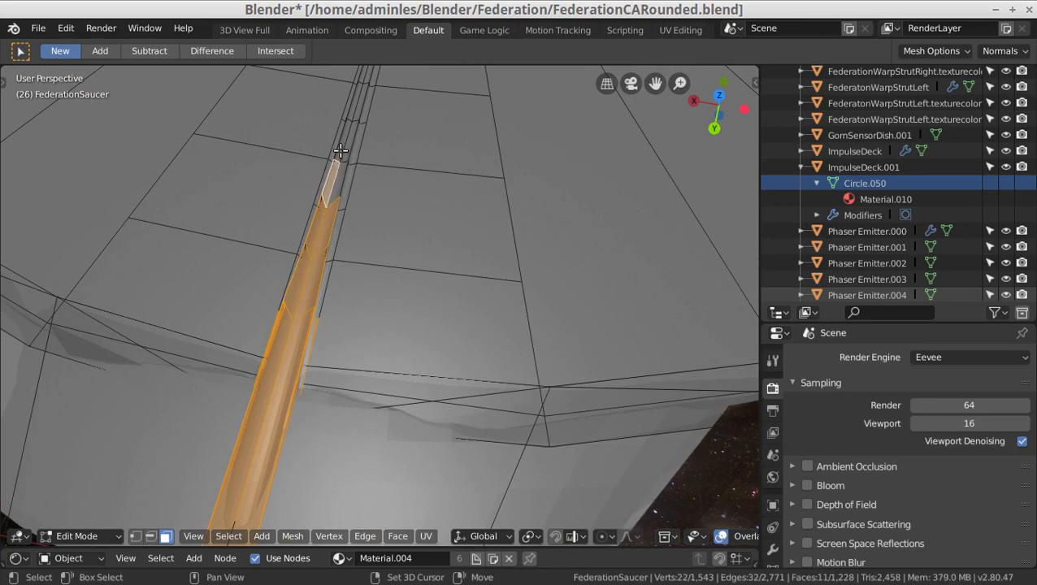
shift+click(340, 154)
shift+click(343, 152)
shift+click(343, 160)
shift+click(335, 170)
shift+click(358, 110)
shift+click(356, 104)
shift+click(356, 91)
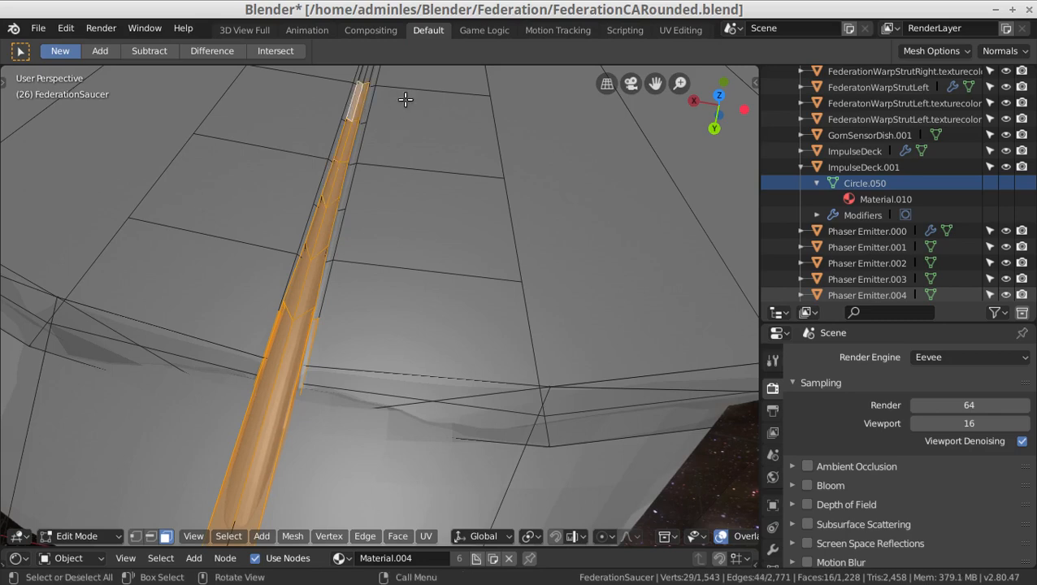
middle_drag(398, 134, 348, 196)
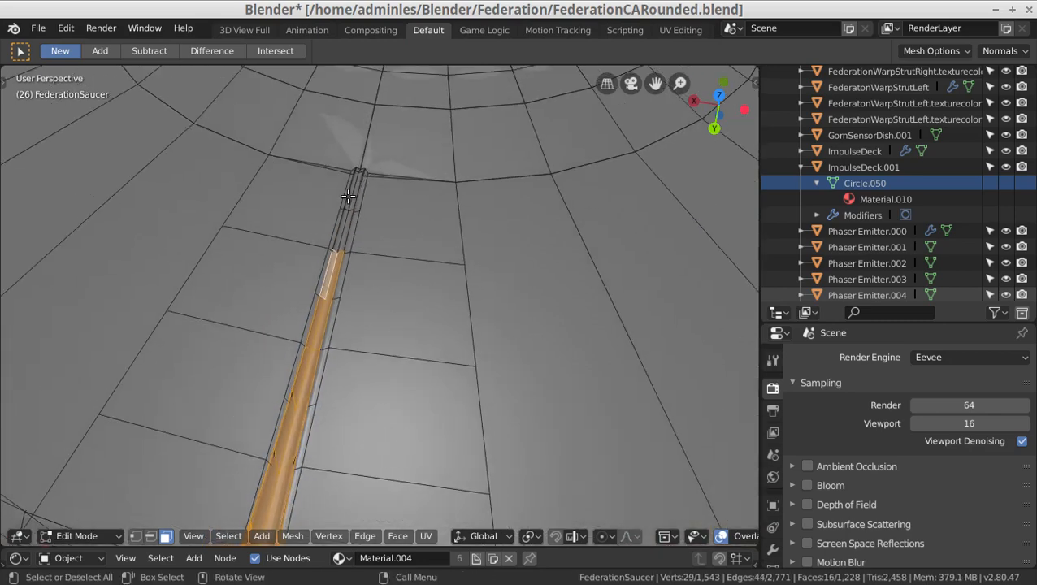
shift+click(350, 194)
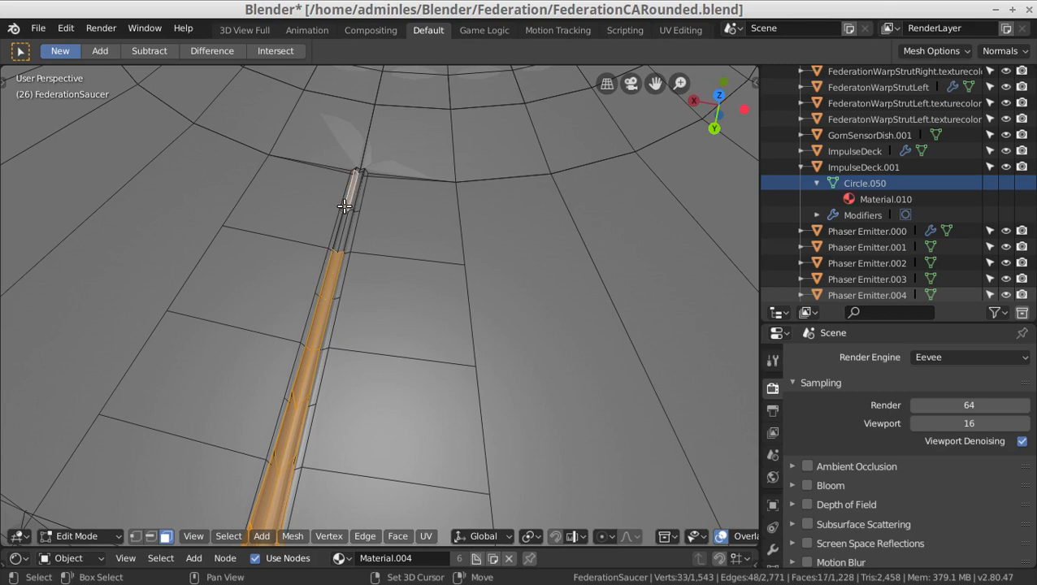
shift+click(345, 207)
shift+click(345, 214)
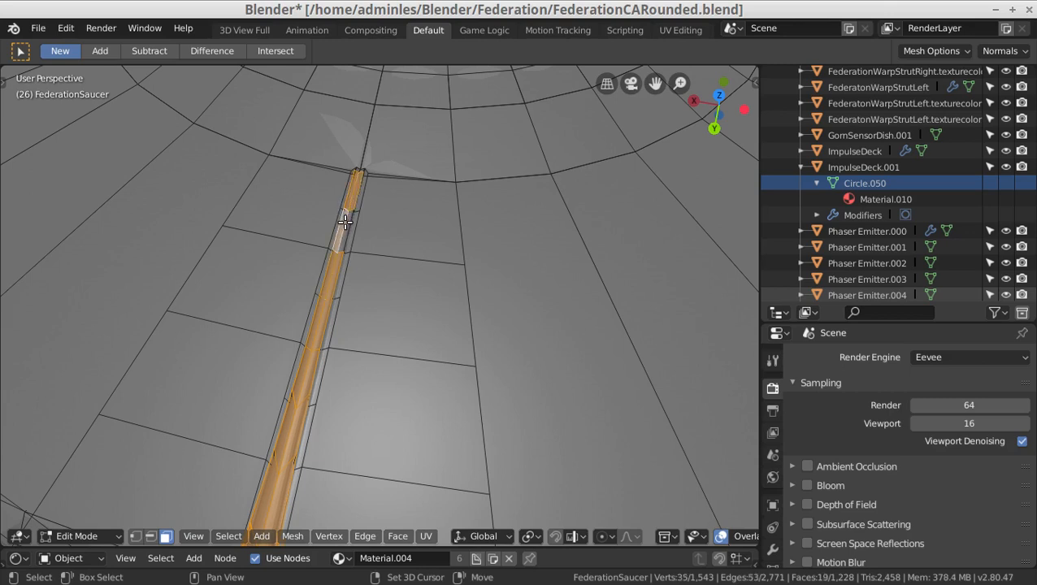
shift+click(347, 225)
- Deselect the stray faces beneath the ridge in wireframe shading, then return the viewport to solid shading
middle_drag(385, 284, 455, 250)
scroll(394, 280, down, 4)
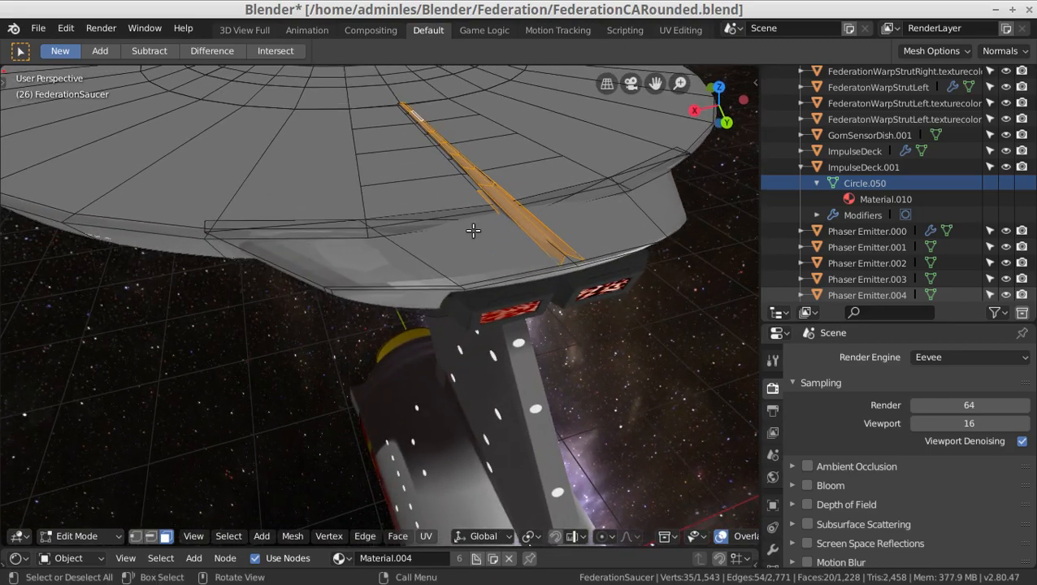
key(z)
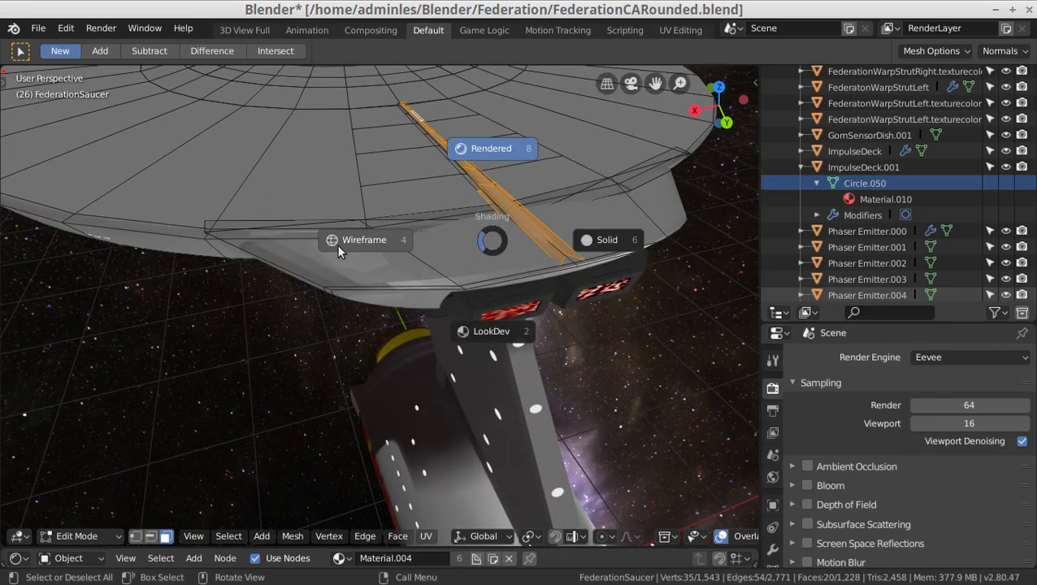
click(426, 242)
middle_drag(477, 229, 505, 263)
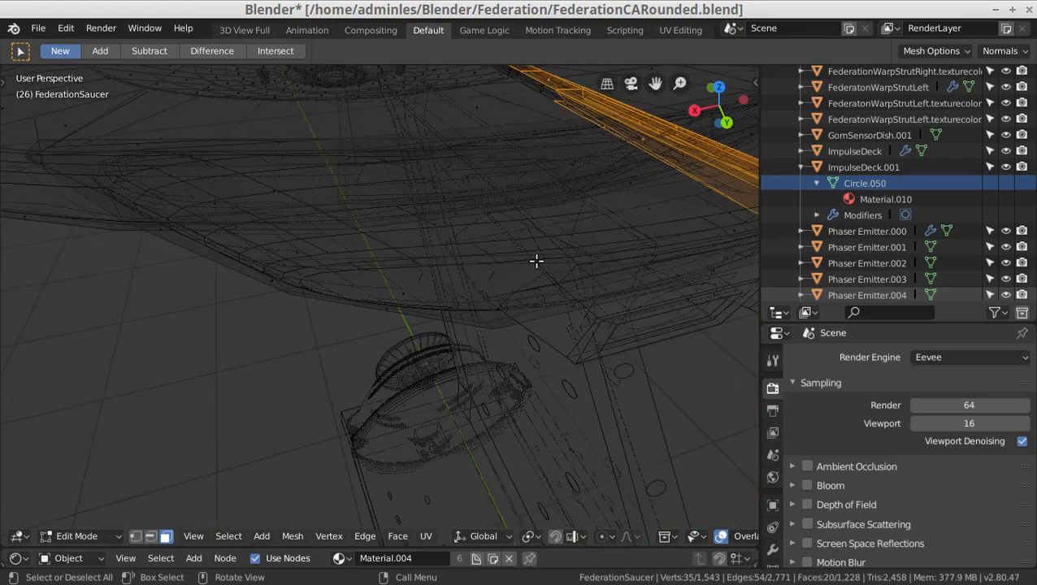
middle_drag(579, 218, 456, 222)
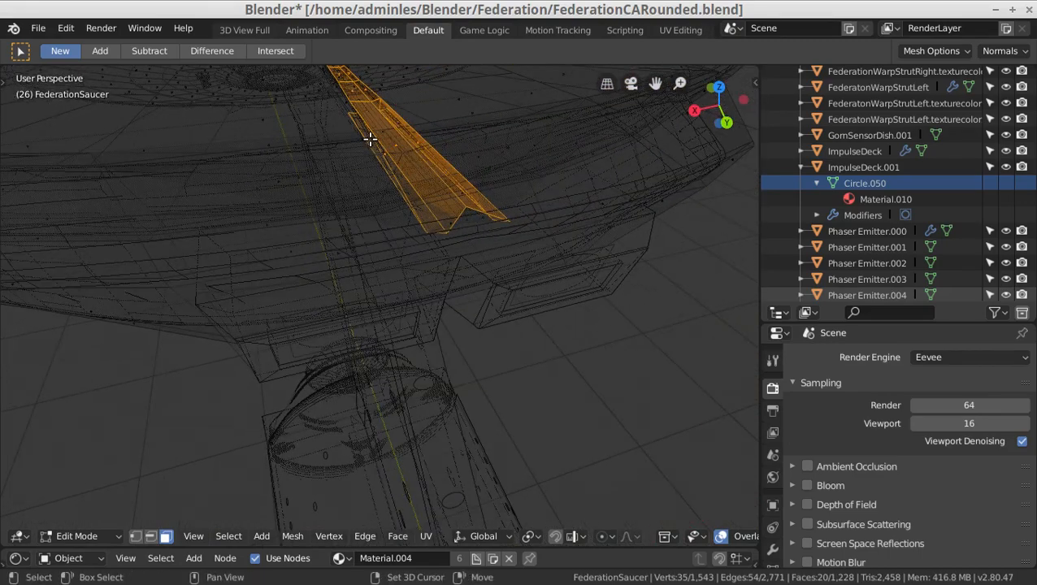
middle_drag(385, 155, 227, 178)
shift+click(191, 175)
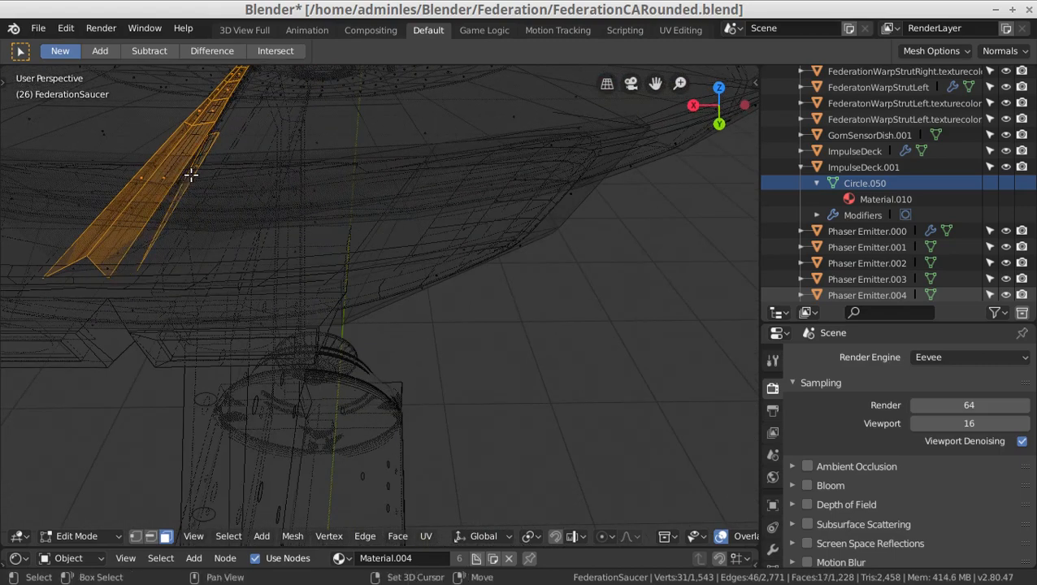
shift+click(197, 162)
key(z)
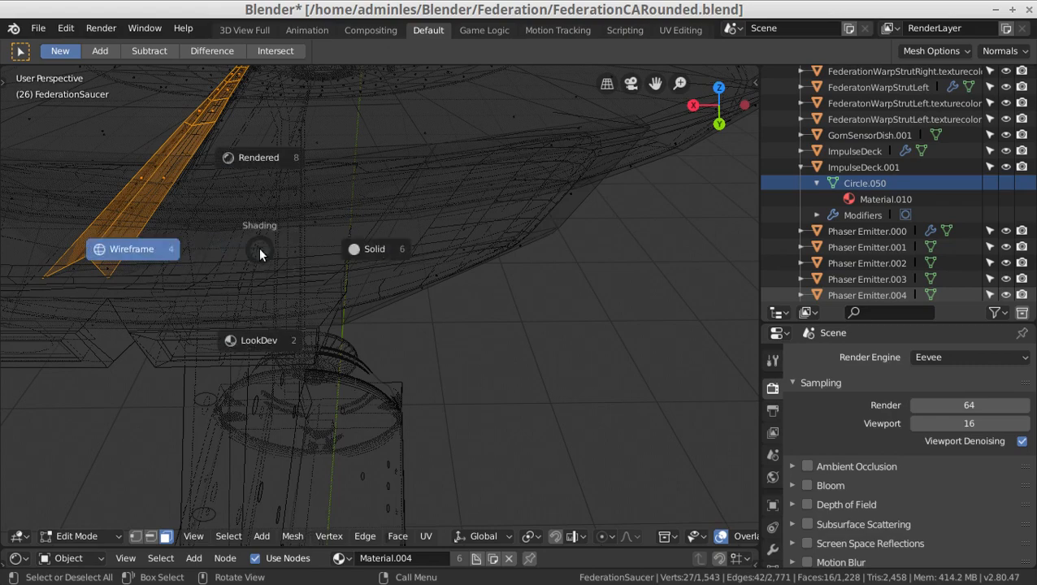
click(386, 253)
shift+middle_drag(349, 190, 402, 216)
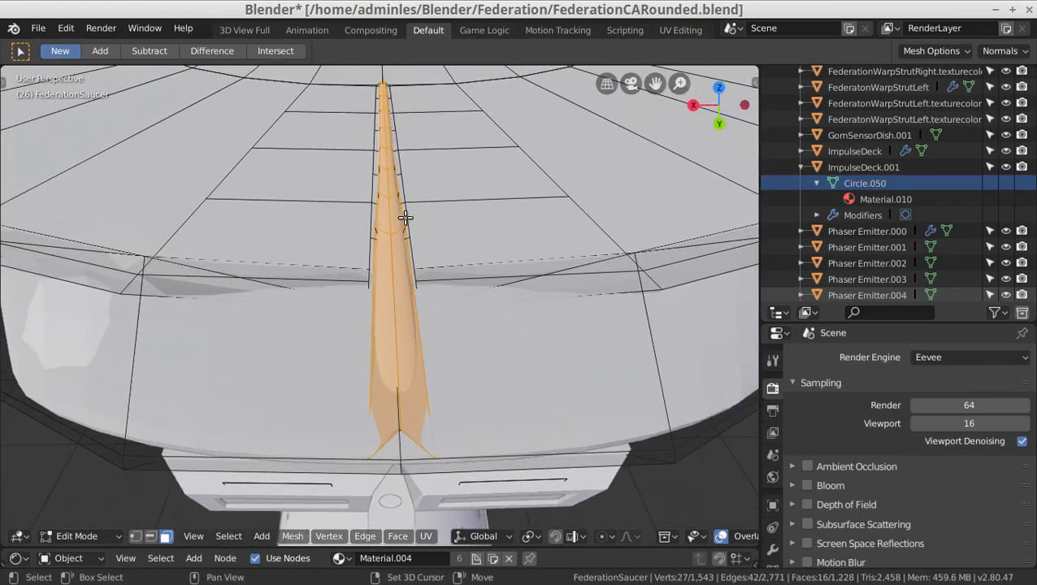
- Set the edge crease of the selected ridge faces to 1
key(shift+e)
key(1)
key(Return)
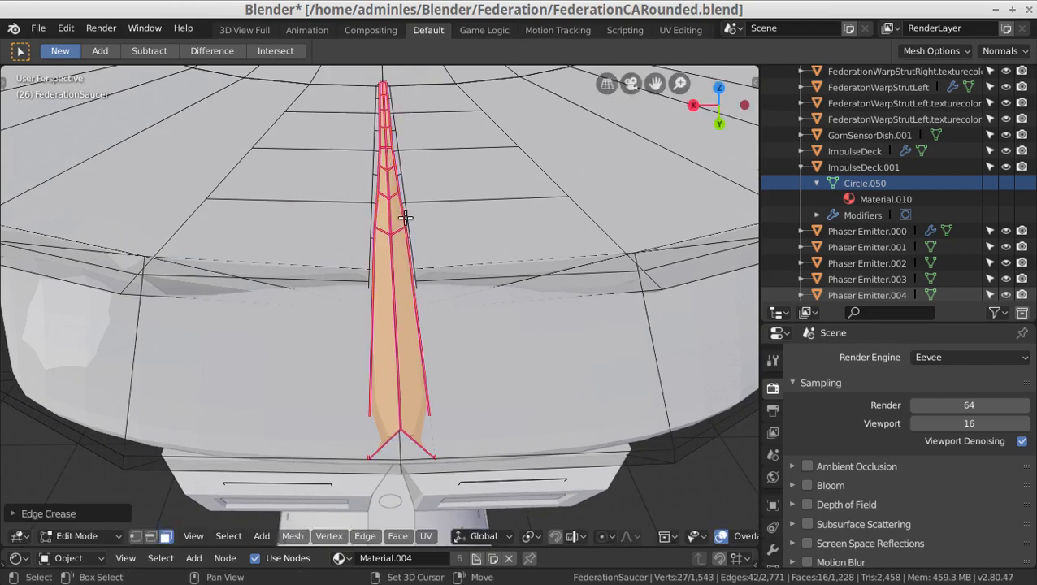
- Duplicate the ridge faces in place, separate the copy into its own object, and select that strip in Object Mode
key(shift+d)
right_click(405, 218)
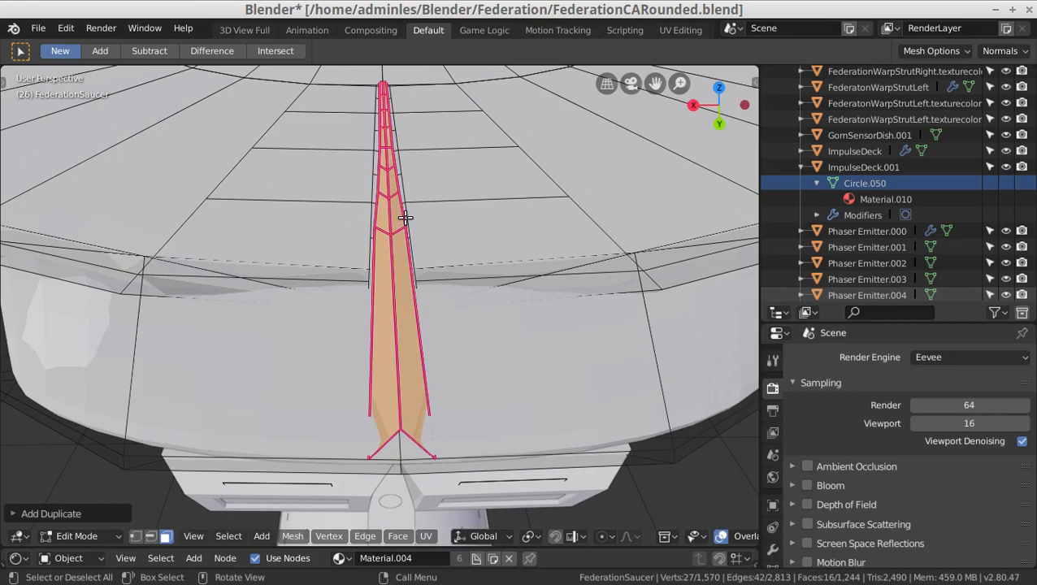
key(p)
click(406, 218)
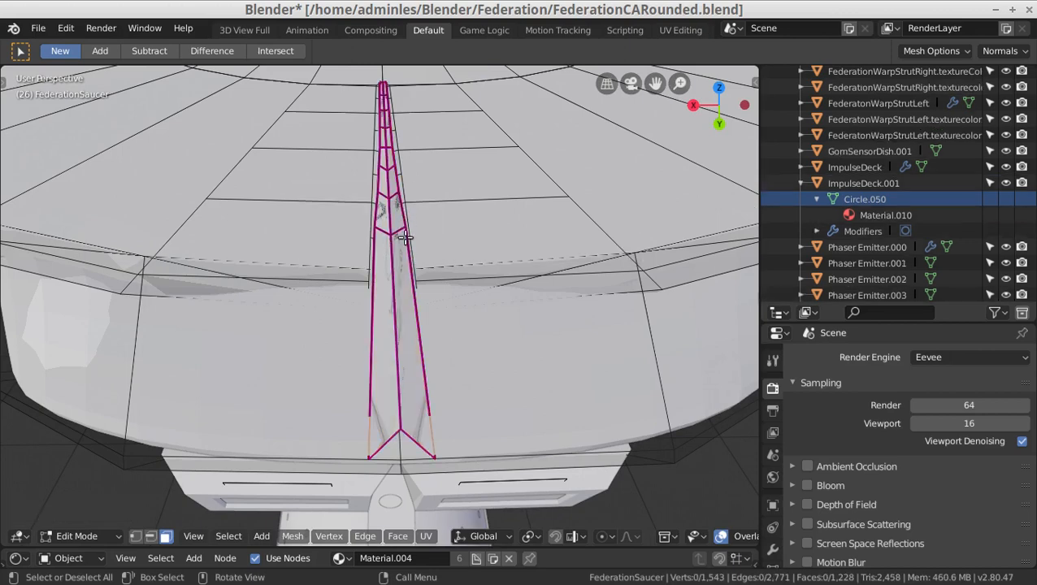
key(Tab)
click(400, 272)
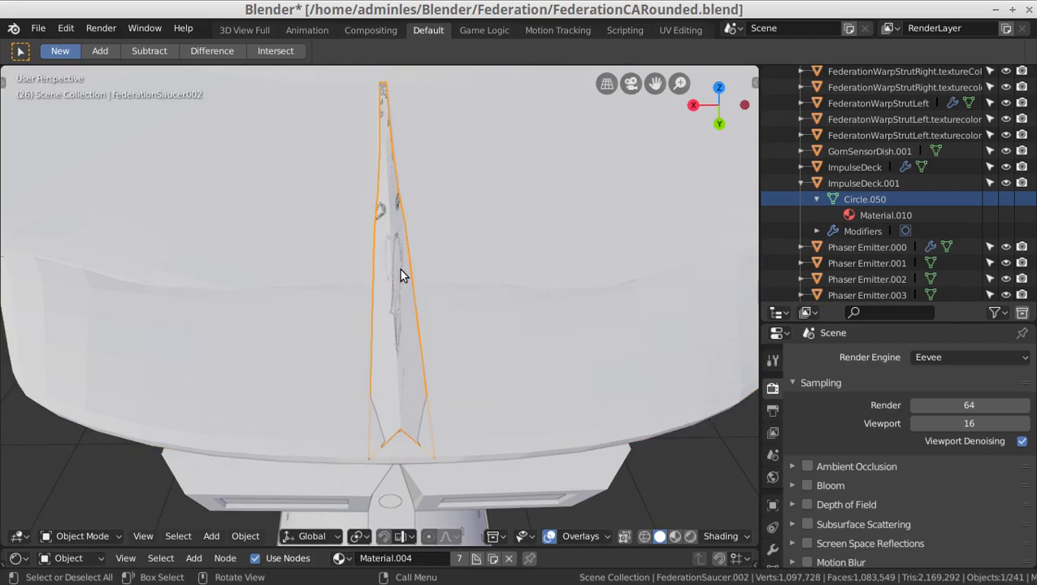
- Raise the separated ridge strip slightly above the saucer's surface along global Z
middle_drag(401, 275, 440, 255)
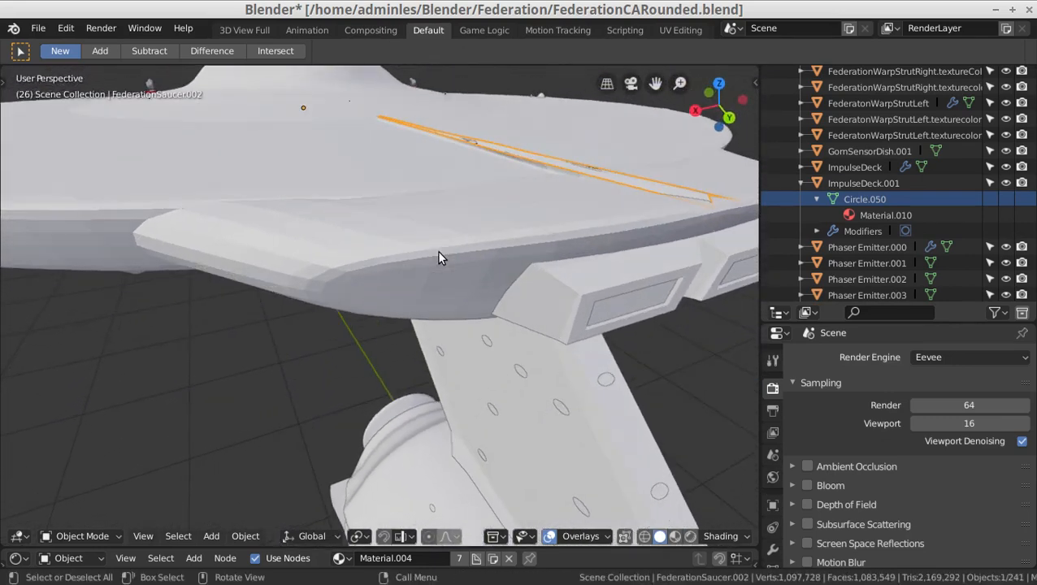
key(g)
key(z)
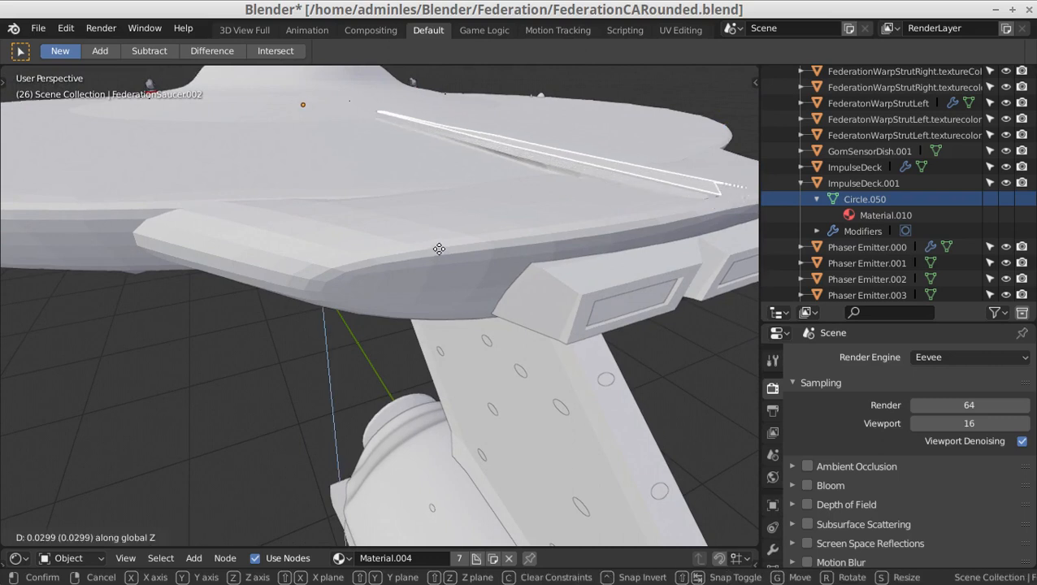
click(439, 249)
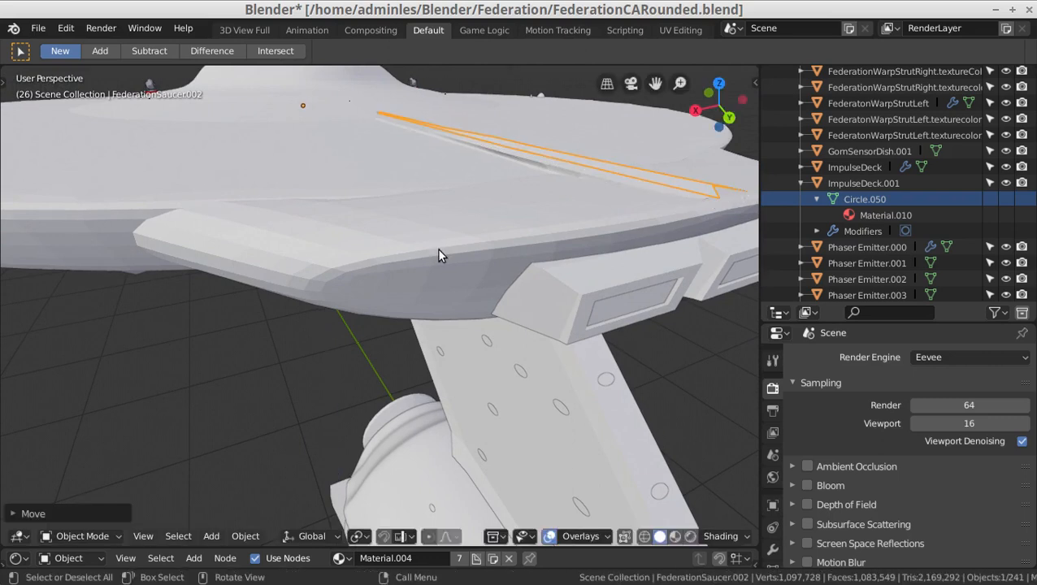
- Extrude all faces of the ridge strip slightly downward along local Z to give it thickness, then leave Edit Mode
key(Tab)
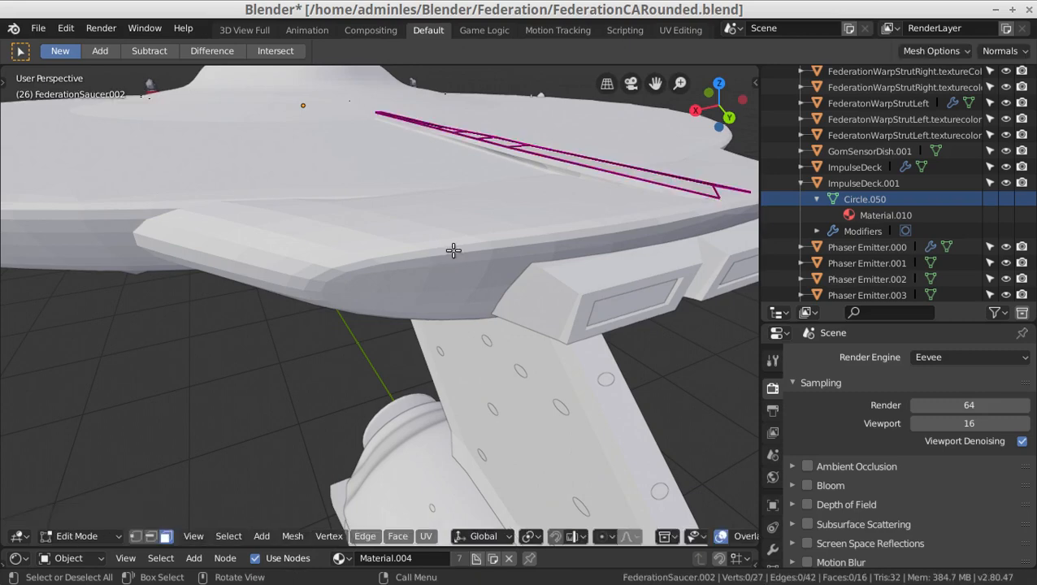
key(z)
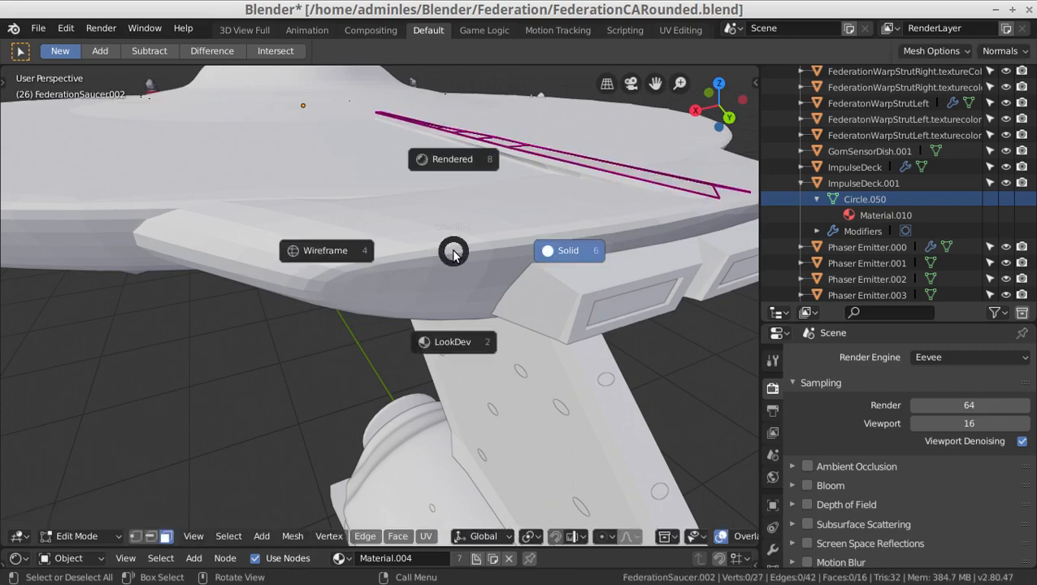
click(594, 250)
key(a)
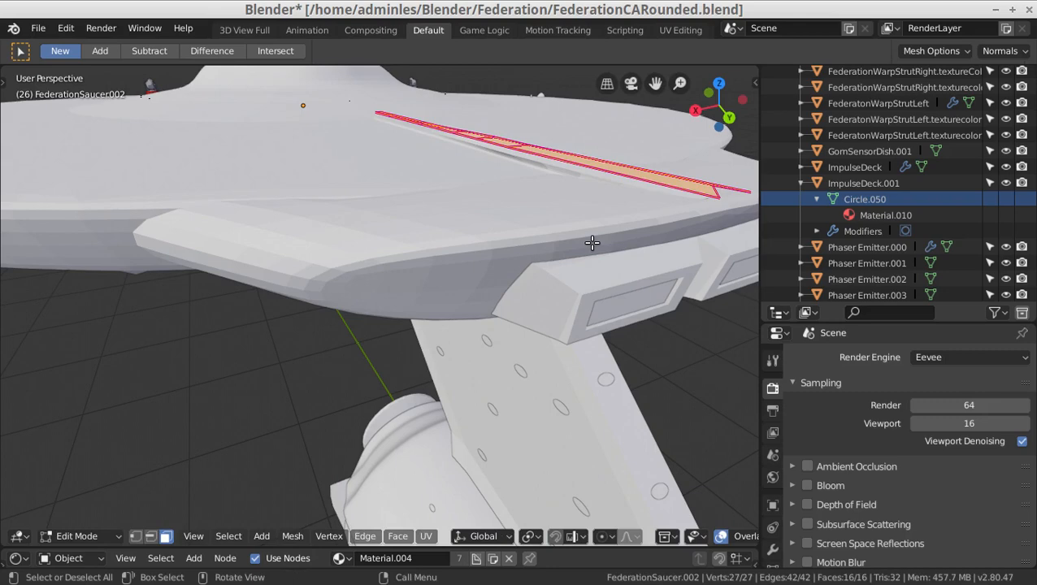
key(e)
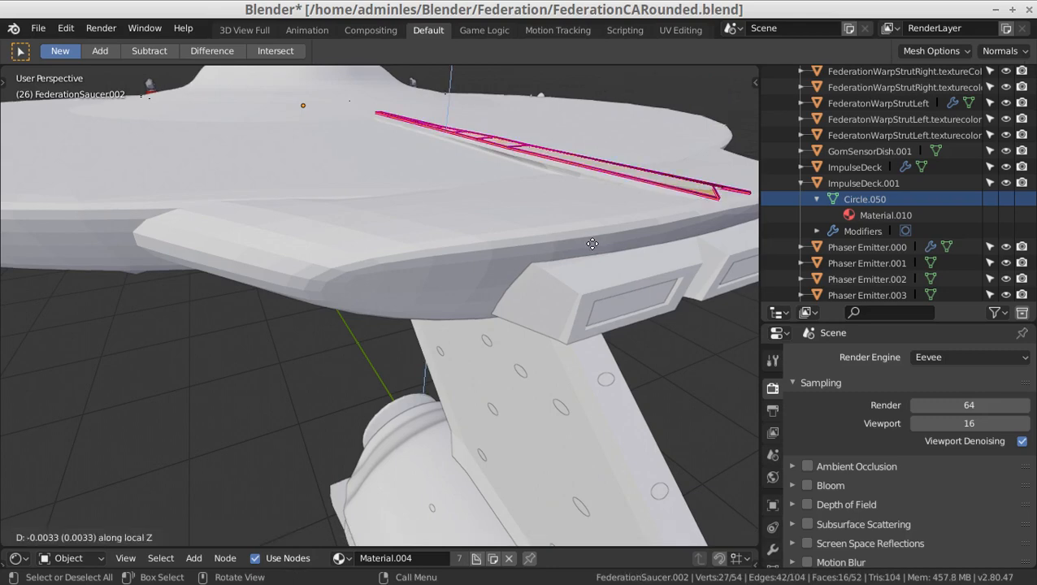
click(593, 245)
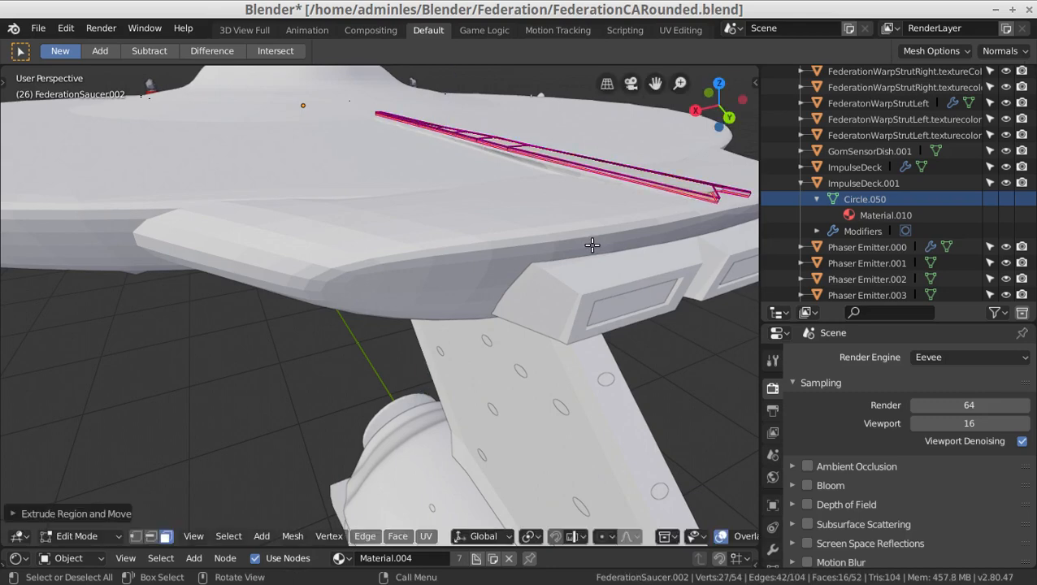
key(Tab)
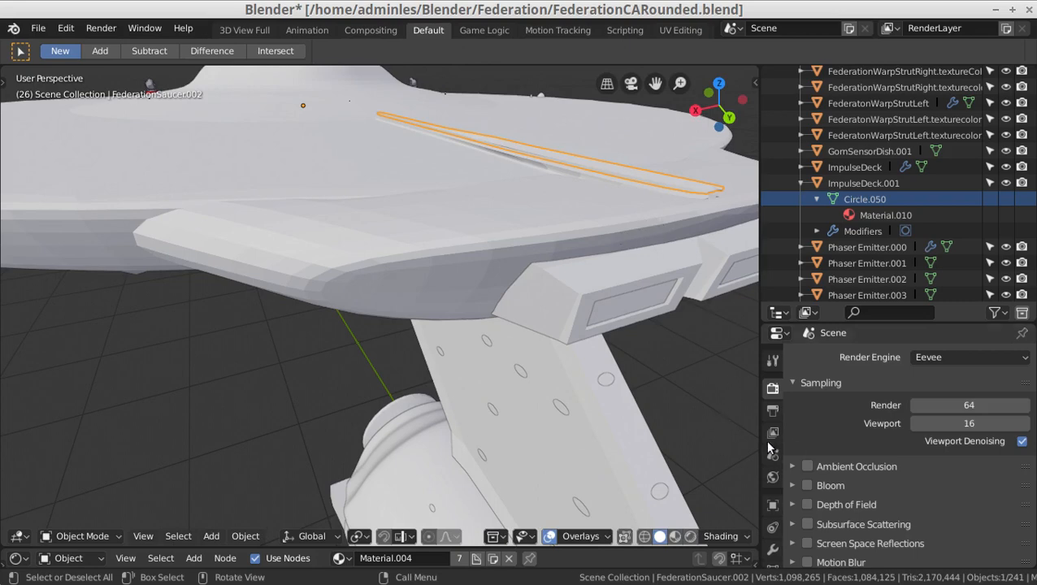
- Unlink Material.004 from the ridge strip FederationSaucer.002, leaving its material slot empty
scroll(773, 536, down, 4)
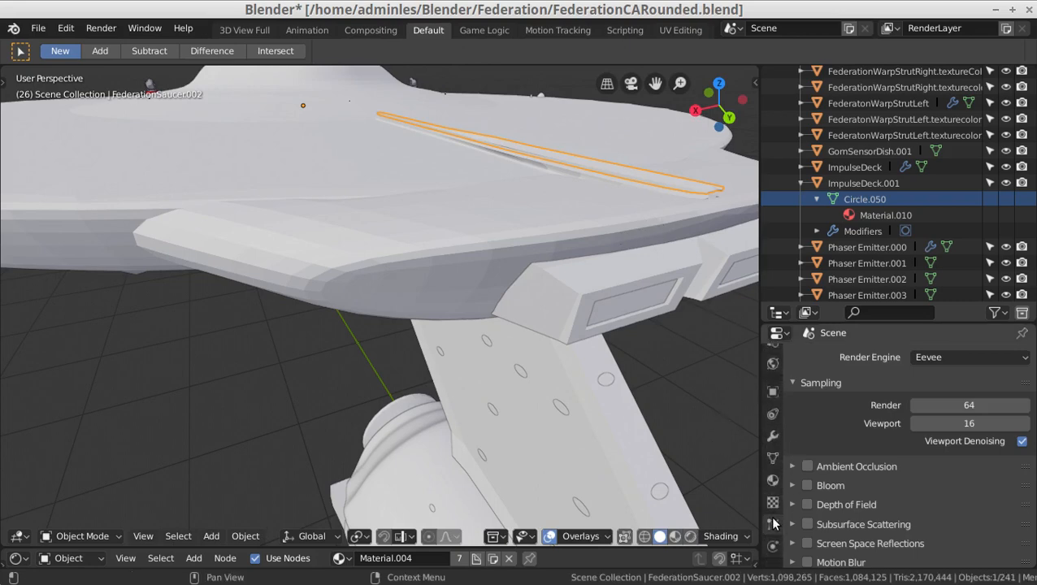
click(773, 480)
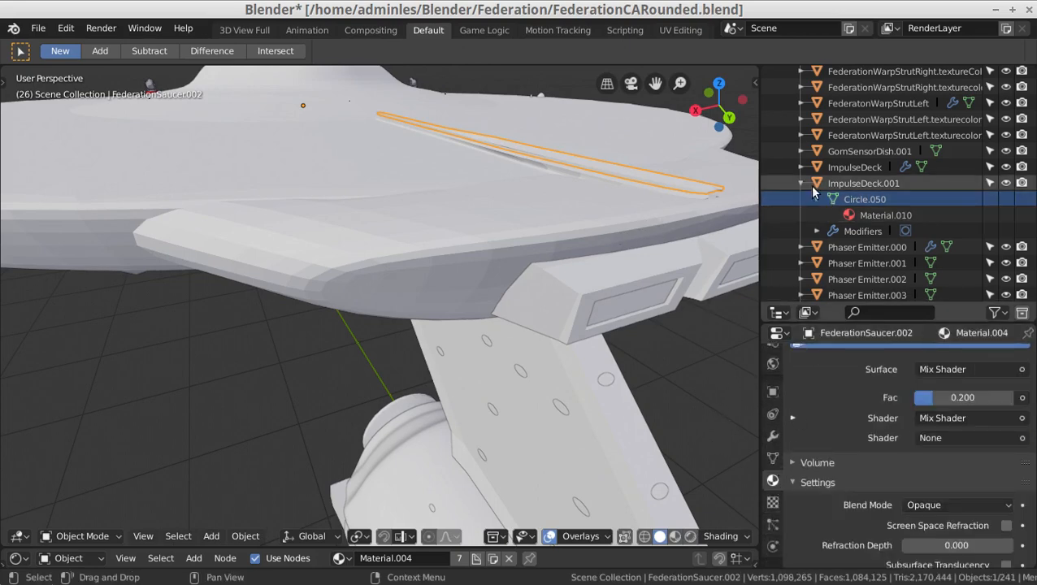
click(802, 184)
scroll(894, 213, up, 6)
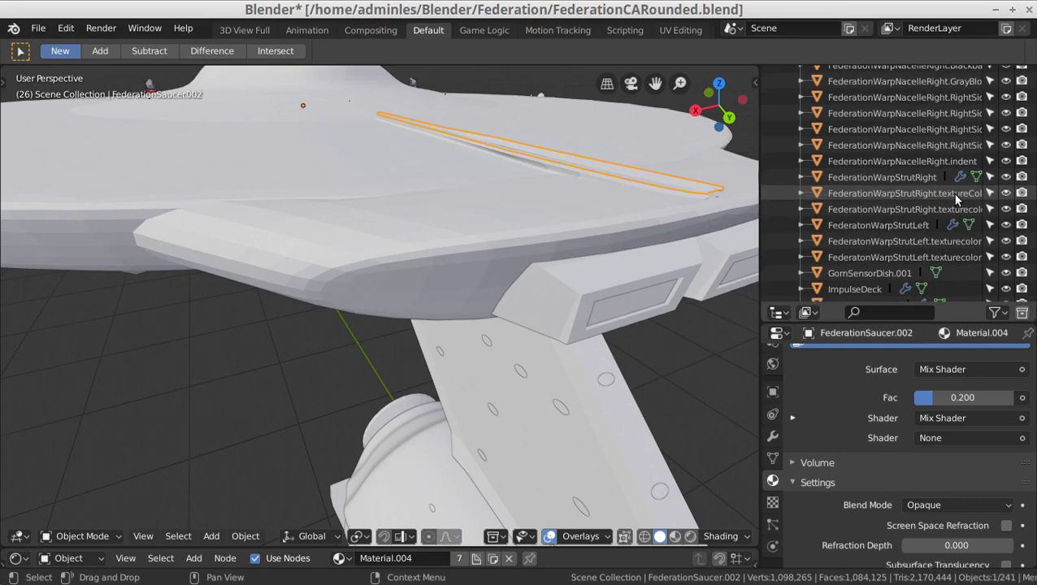
scroll(959, 203, up, 15)
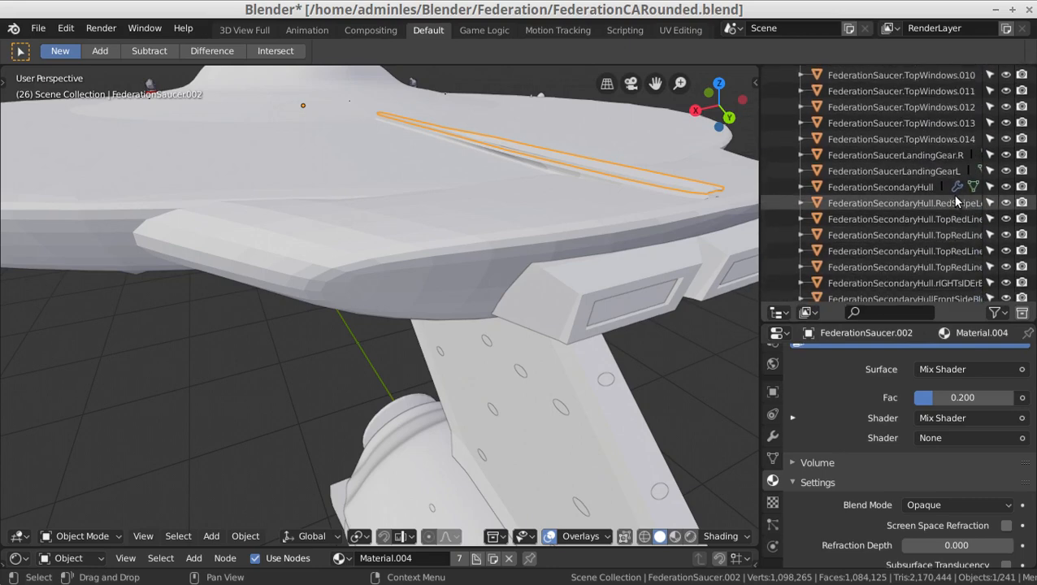
scroll(952, 196, up, 10)
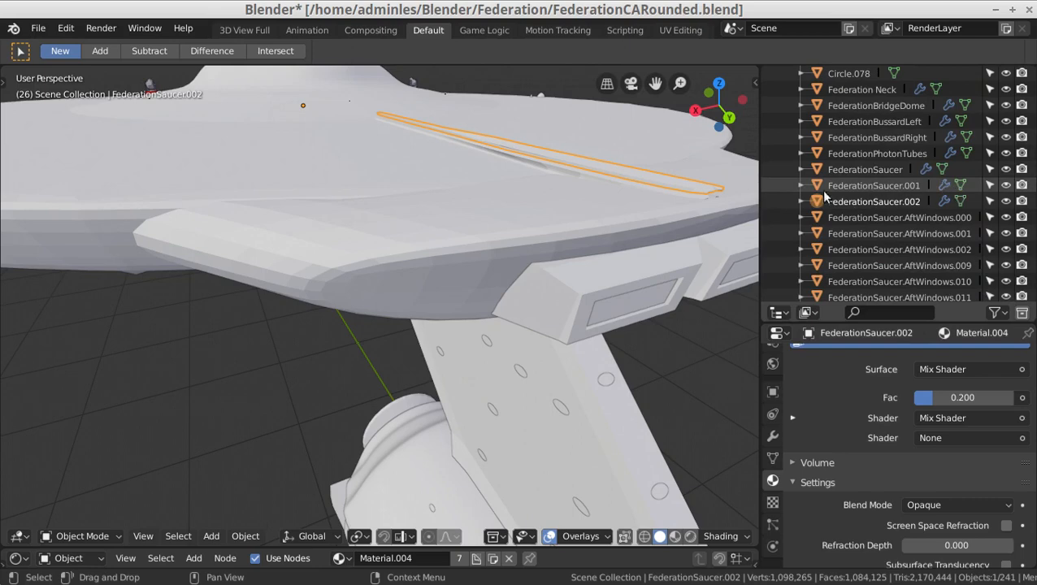
click(801, 201)
click(817, 217)
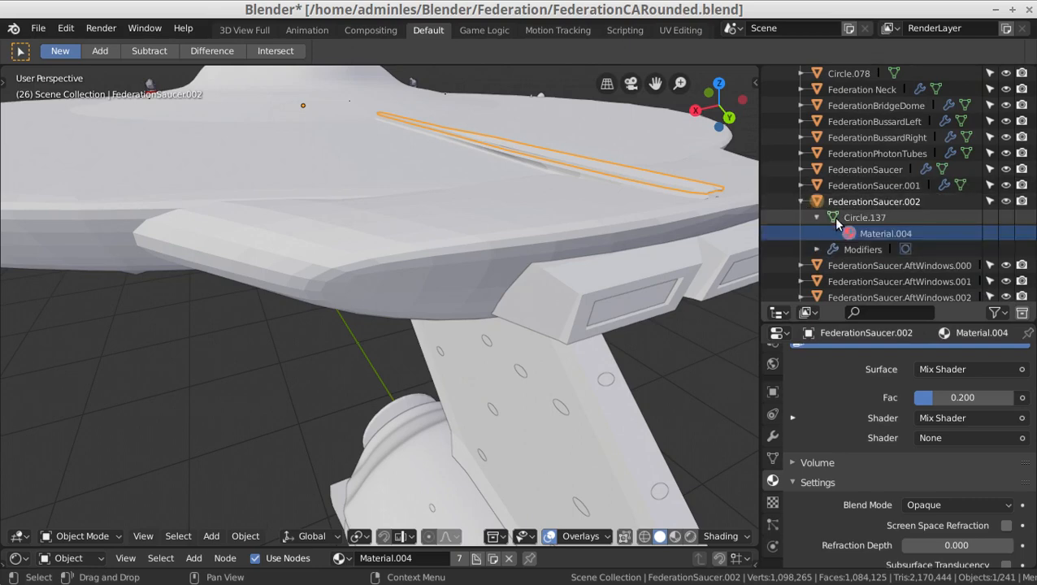
click(856, 235)
right_click(854, 231)
click(858, 233)
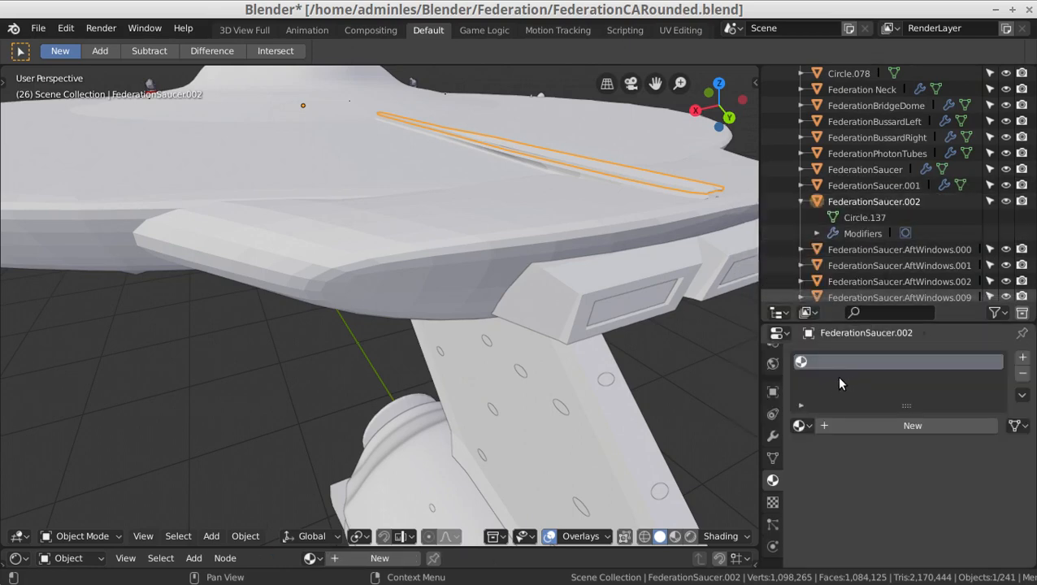
- Add a material to the ridge strip and replace it with the existing red Material.032
click(834, 427)
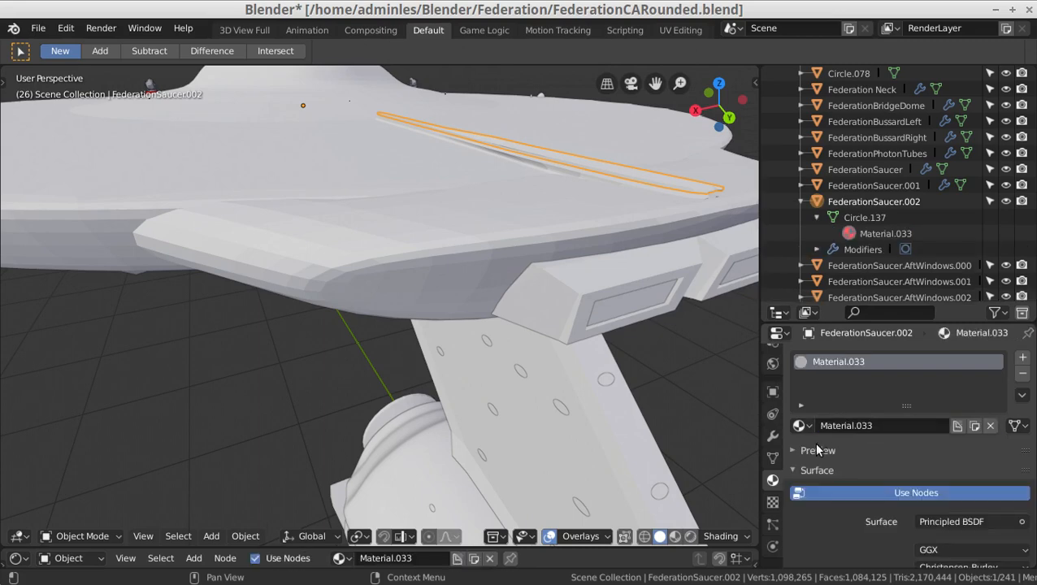
click(801, 426)
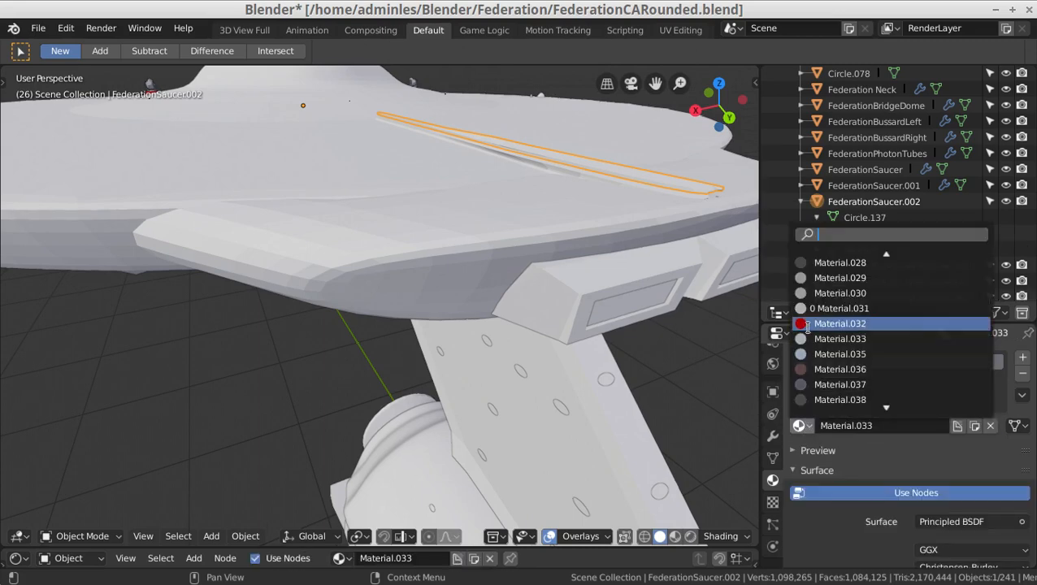
click(806, 329)
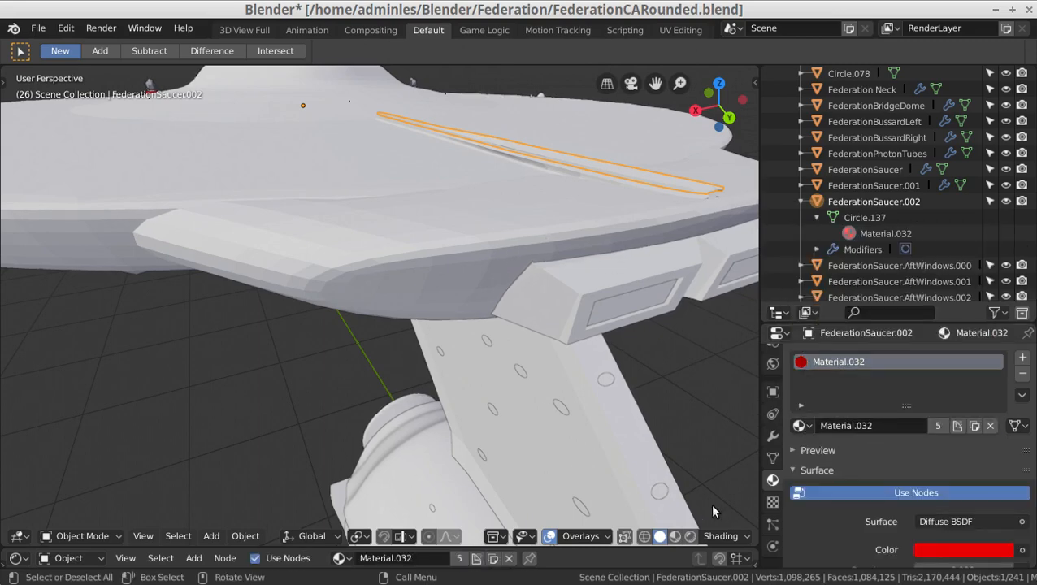
- Examine the red strip in rendered shading from aft, above and its forward end to check how it sits over the saucer
click(690, 536)
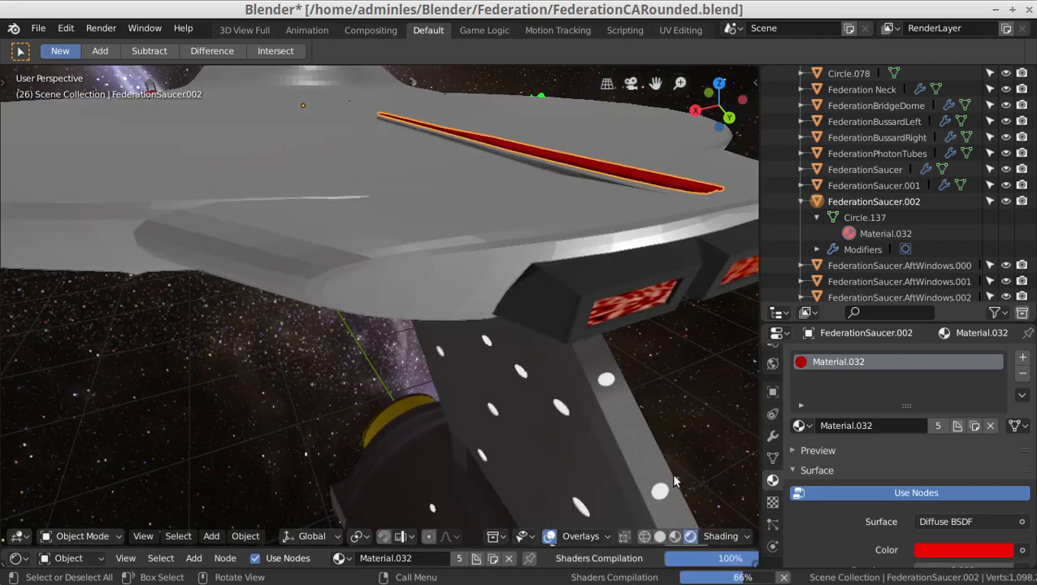
click(566, 397)
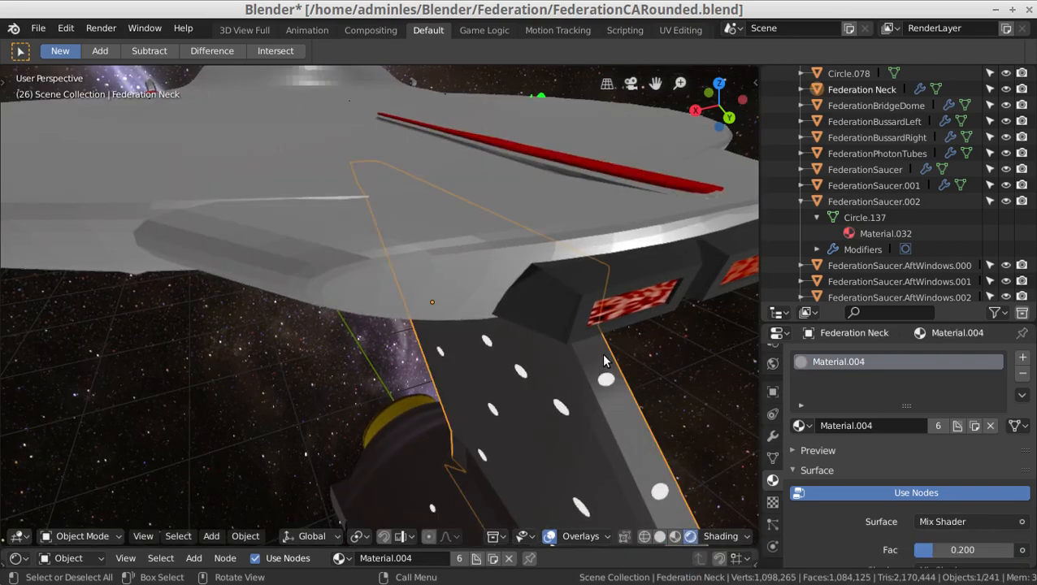
scroll(601, 354, down, 6)
middle_drag(575, 343, 455, 337)
scroll(388, 315, up, 4)
scroll(385, 313, up, 2)
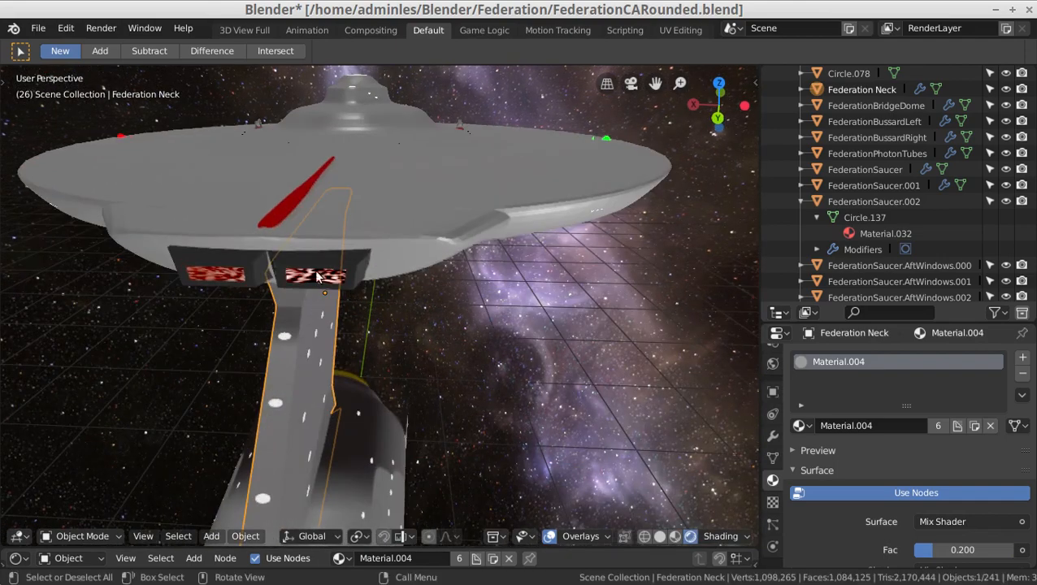
scroll(311, 274, up, 3)
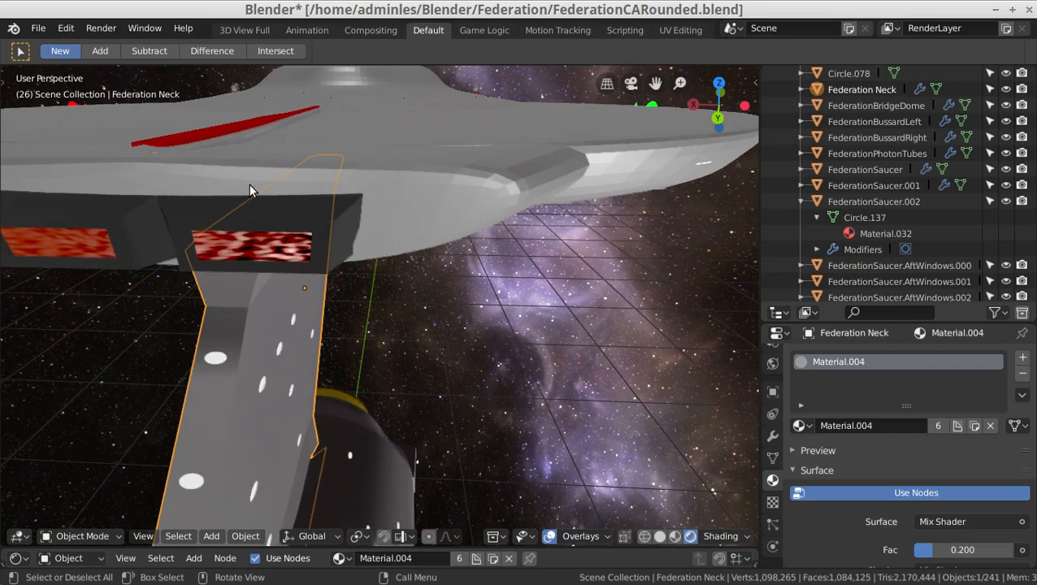
middle_drag(249, 184, 291, 205)
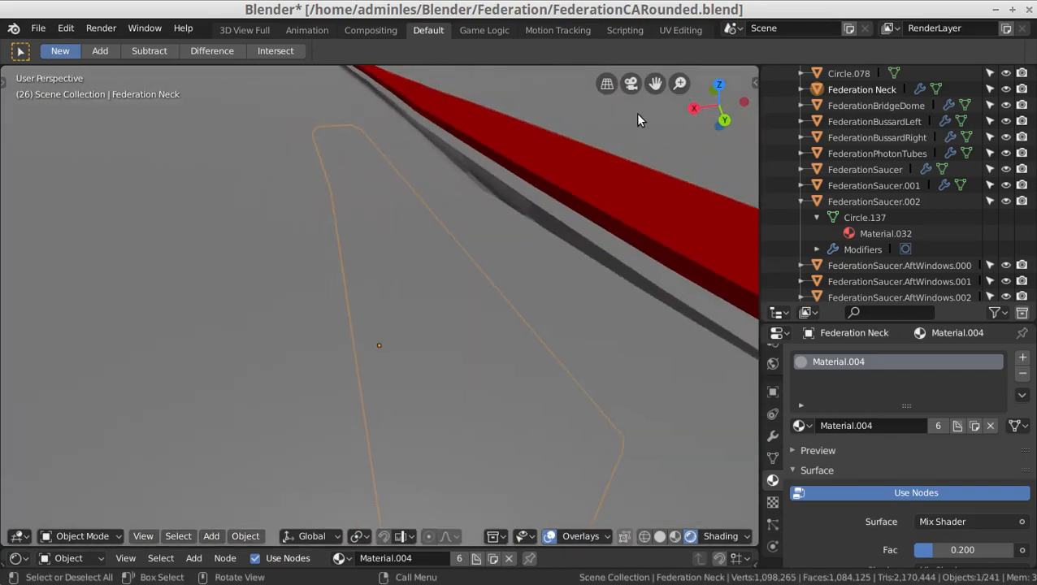
scroll(618, 175, down, 5)
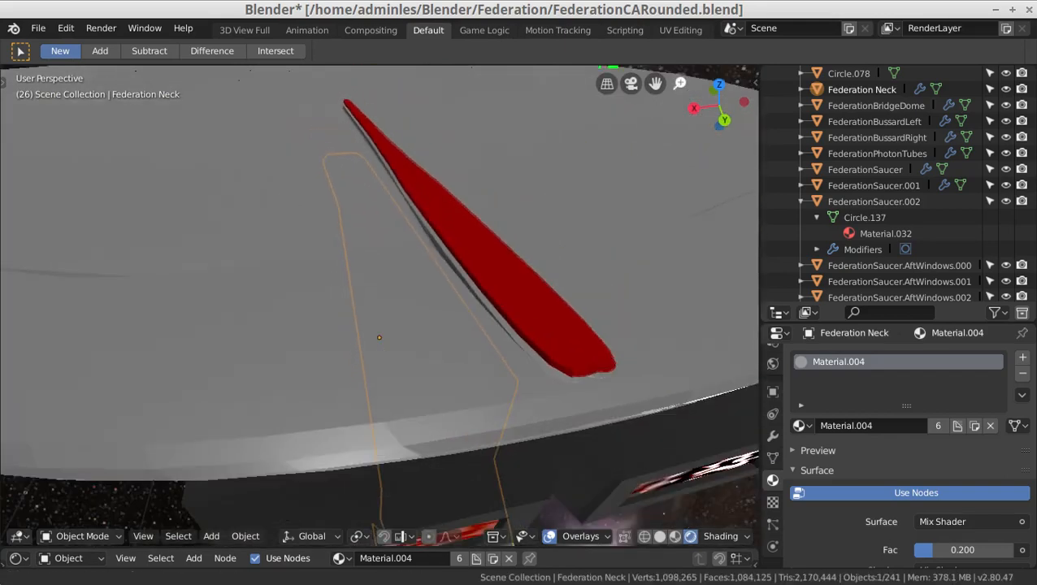
middle_drag(614, 176, 104, 287)
scroll(569, 258, up, 4)
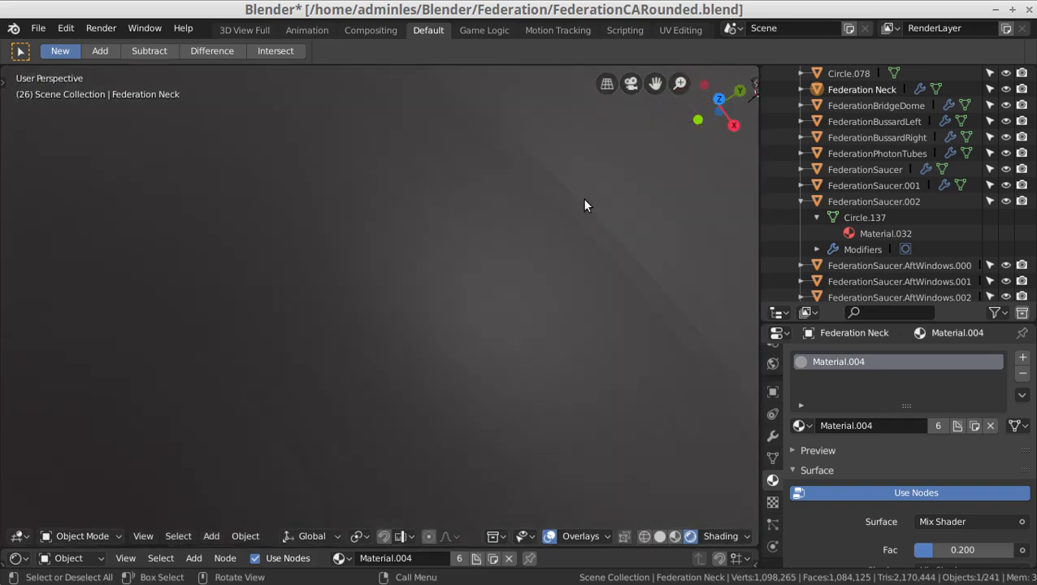
shift+middle_drag(535, 213, 442, 294)
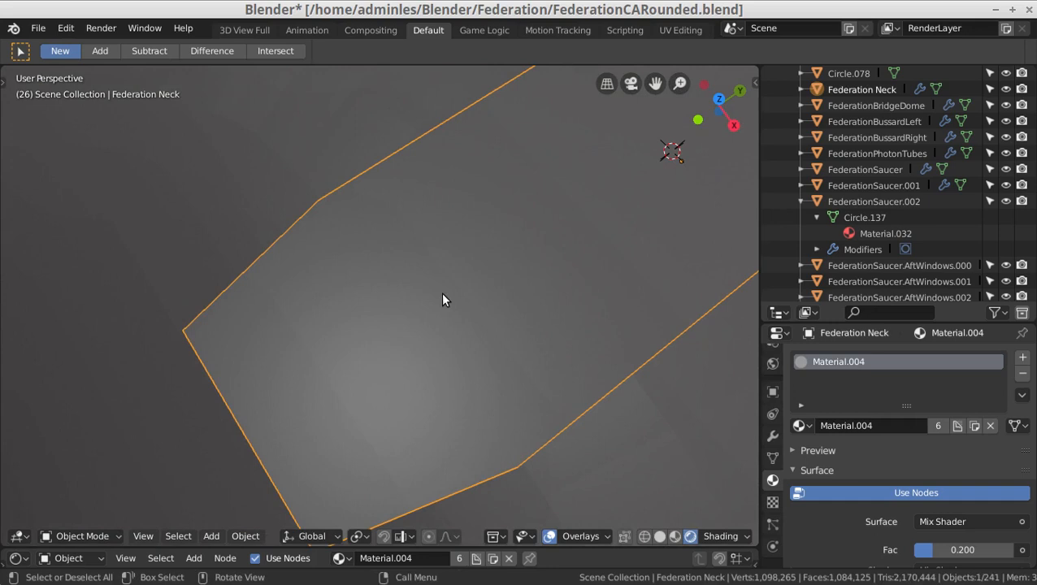
scroll(442, 299, down, 3)
shift+middle_drag(526, 170, 435, 204)
mouse_move(682, 84)
mouse_down()
mouse_move(661, 96)
mouse_move(681, 85)
mouse_move(680, 100)
mouse_up()
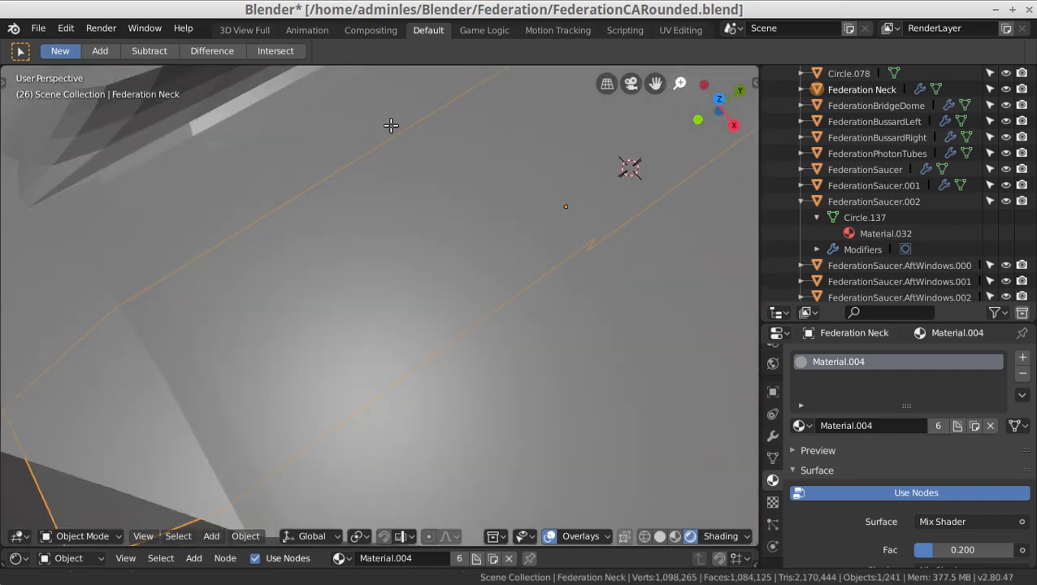
shift+middle_drag(260, 167, 273, 168)
middle_drag(368, 164, 352, 271)
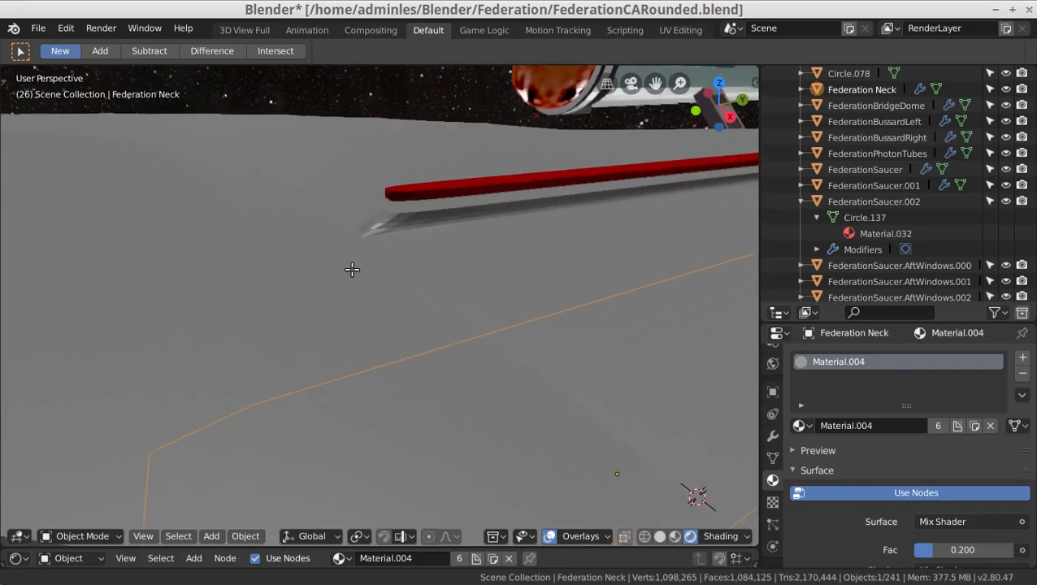
- Lower the two end faces at the strip's forward tip by about 0.015 along global Z, and return to Object Mode
click(410, 199)
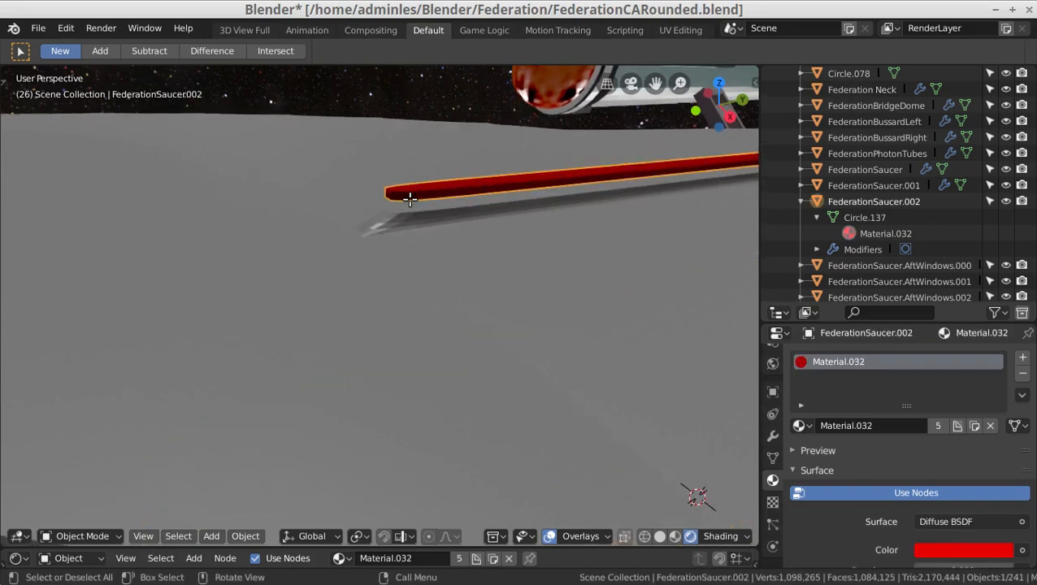
key(Tab)
click(393, 226)
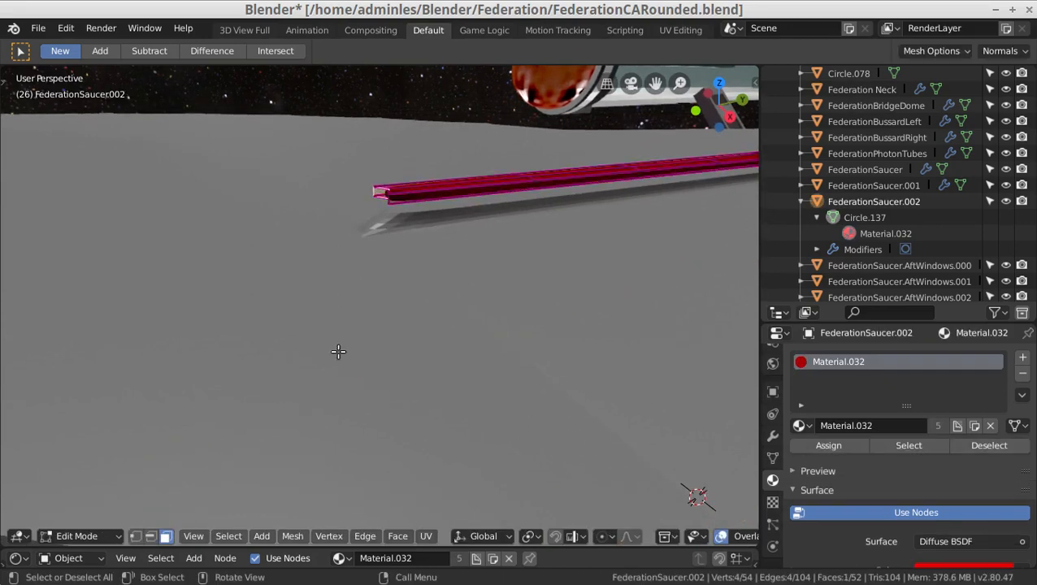
scroll(340, 319, up, 2)
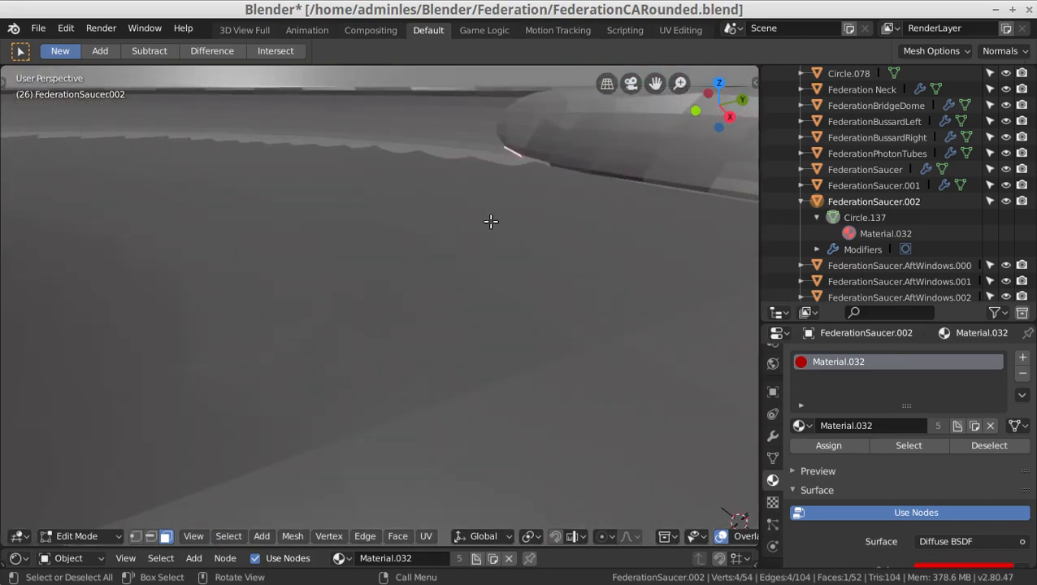
scroll(472, 211, down, 3)
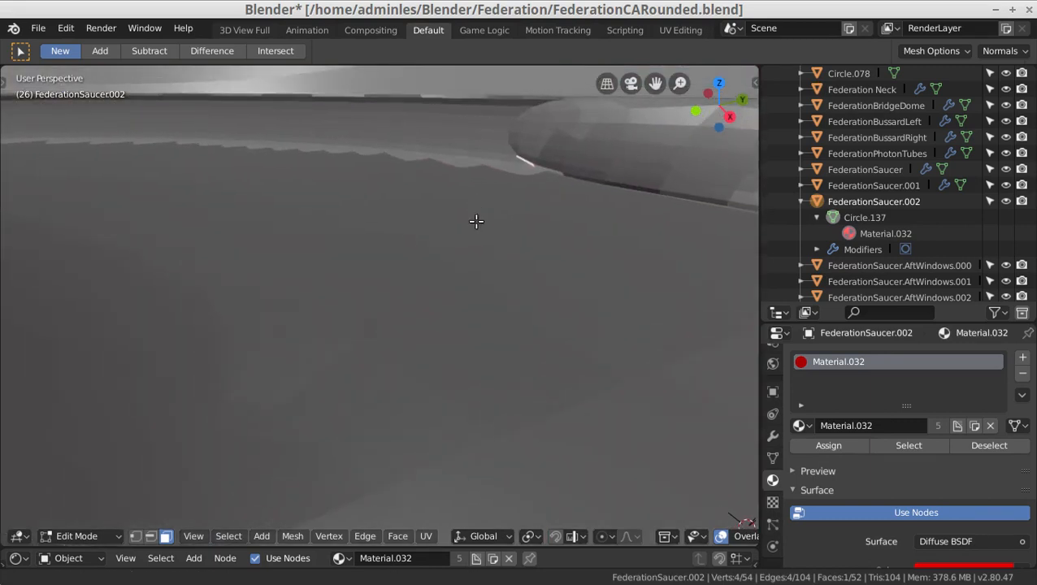
scroll(479, 232, down, 2)
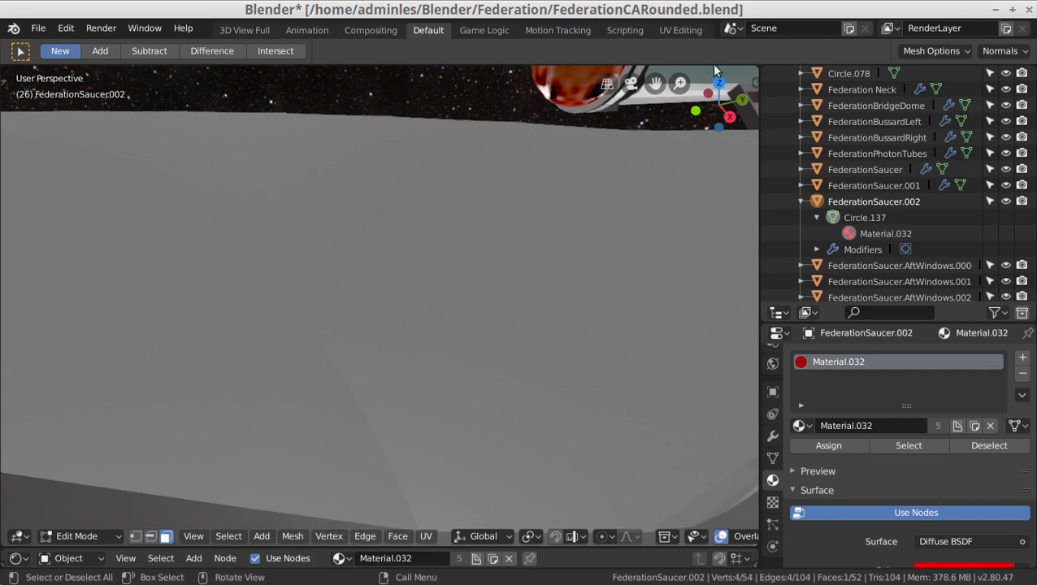
drag(681, 82, 720, 529)
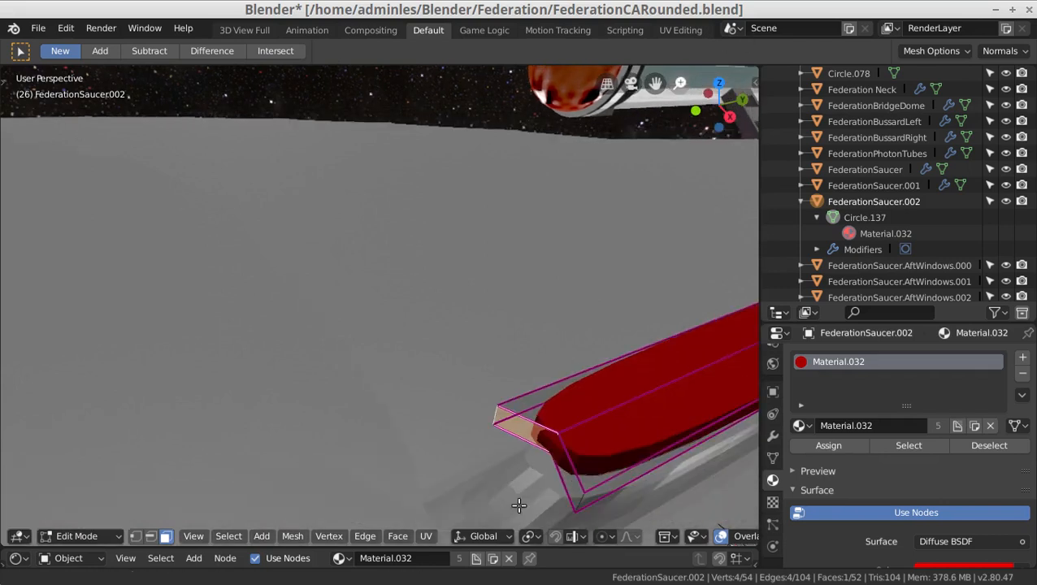
shift+click(565, 468)
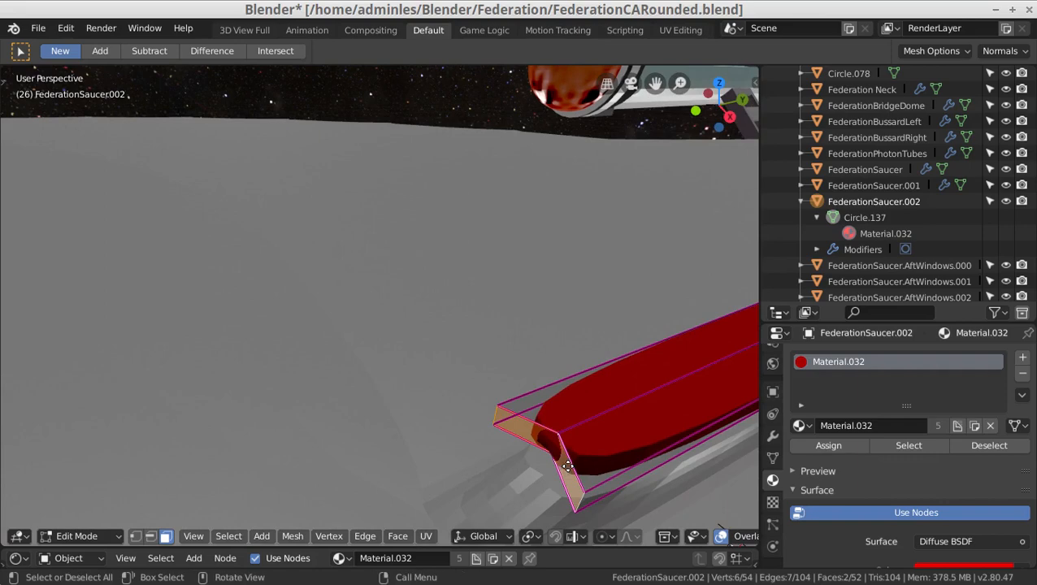
key(g)
key(z)
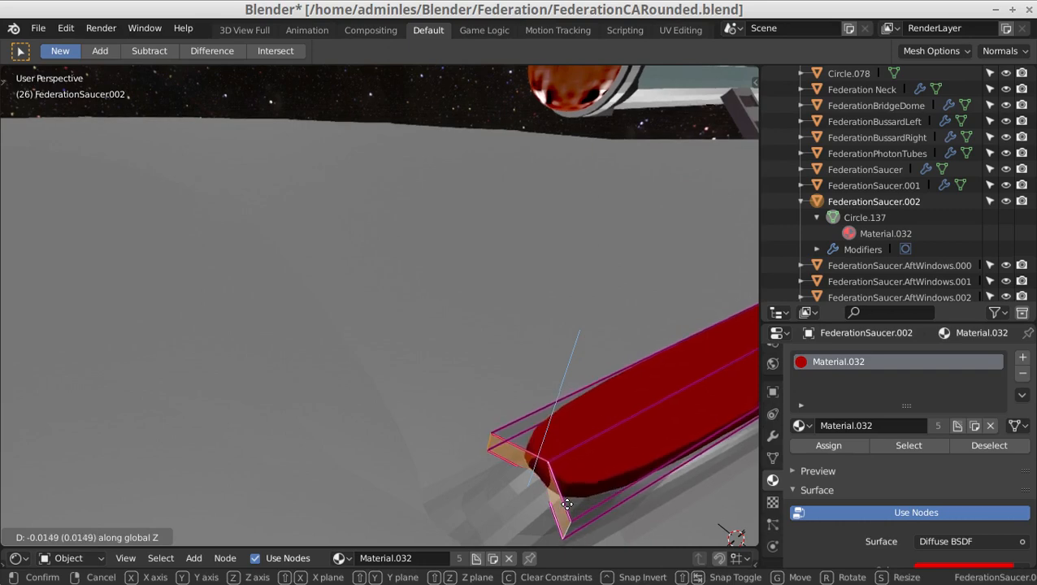
click(567, 505)
key(Tab)
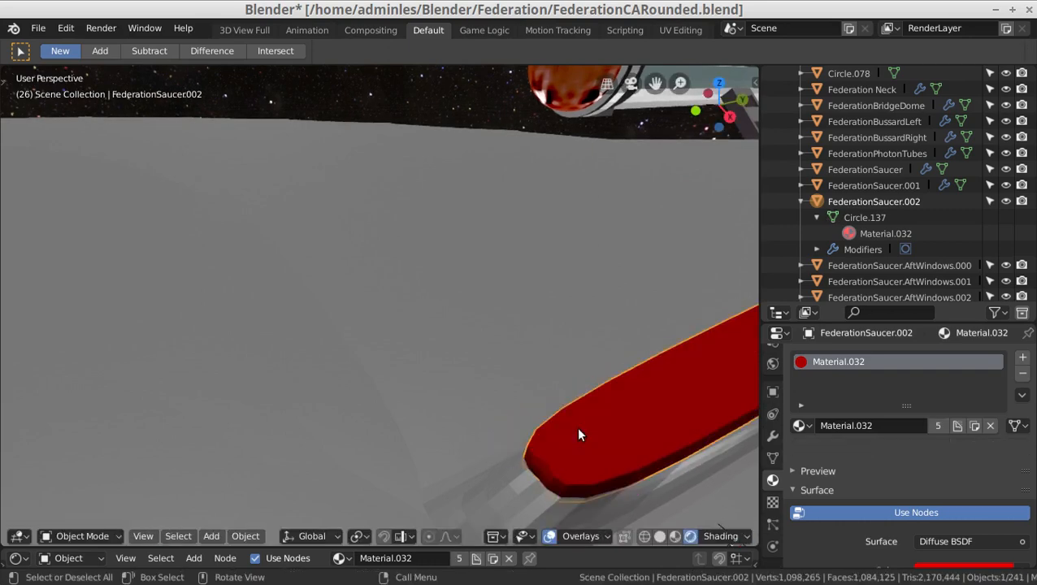
- Inspect the lowered strip and the ship from several sides in rendered shading, and review the whole model in solid shading
scroll(577, 426, down, 2)
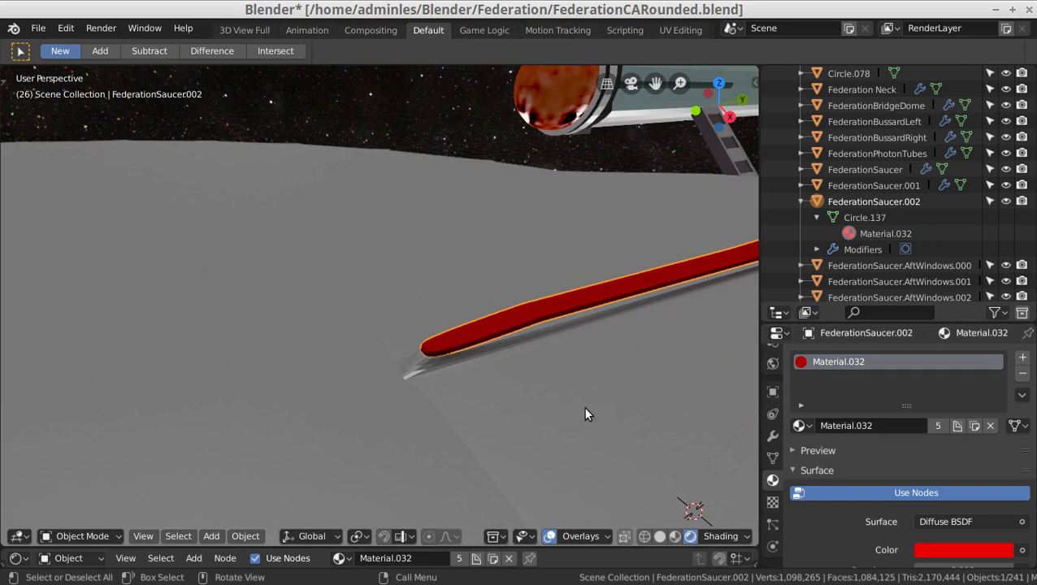
middle_drag(585, 409, 556, 379)
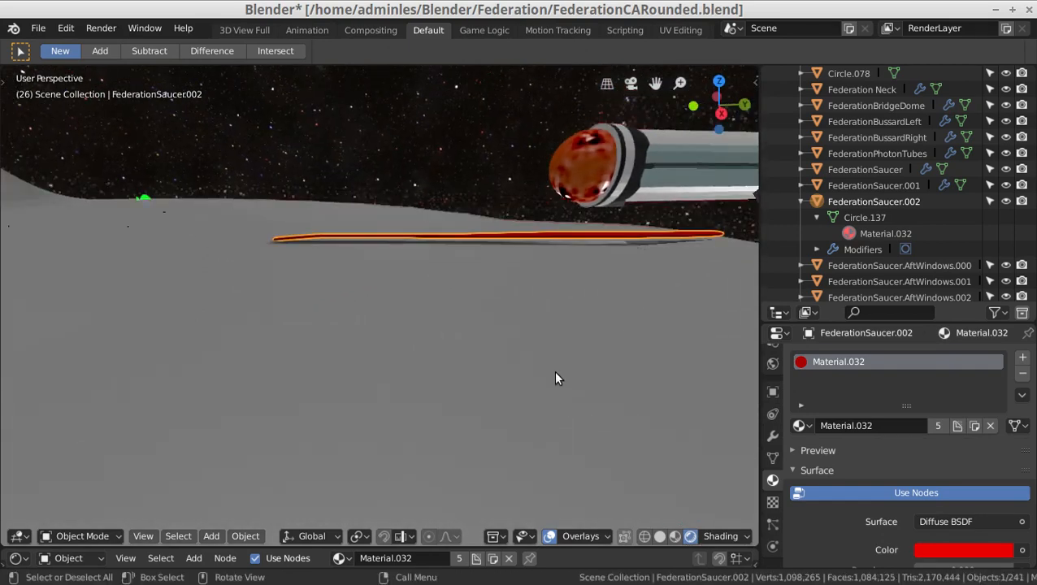
middle_drag(601, 338, 300, 305)
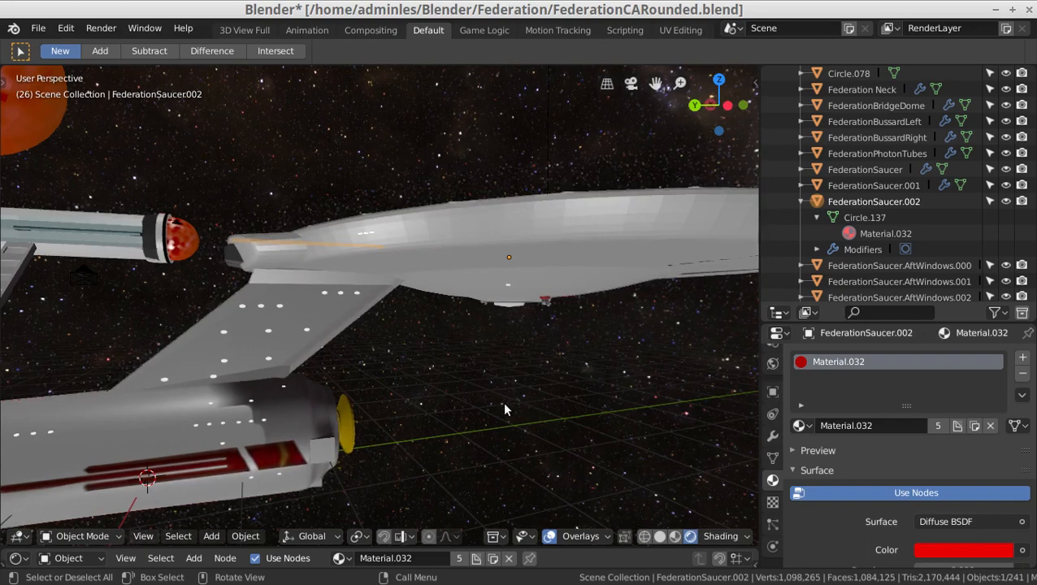
middle_drag(504, 409, 535, 520)
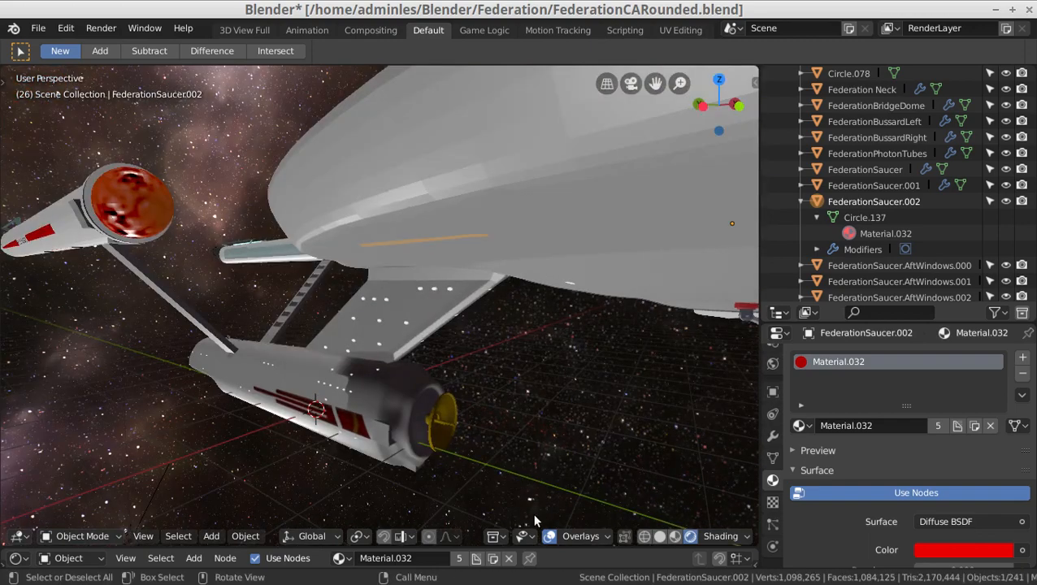
click(659, 537)
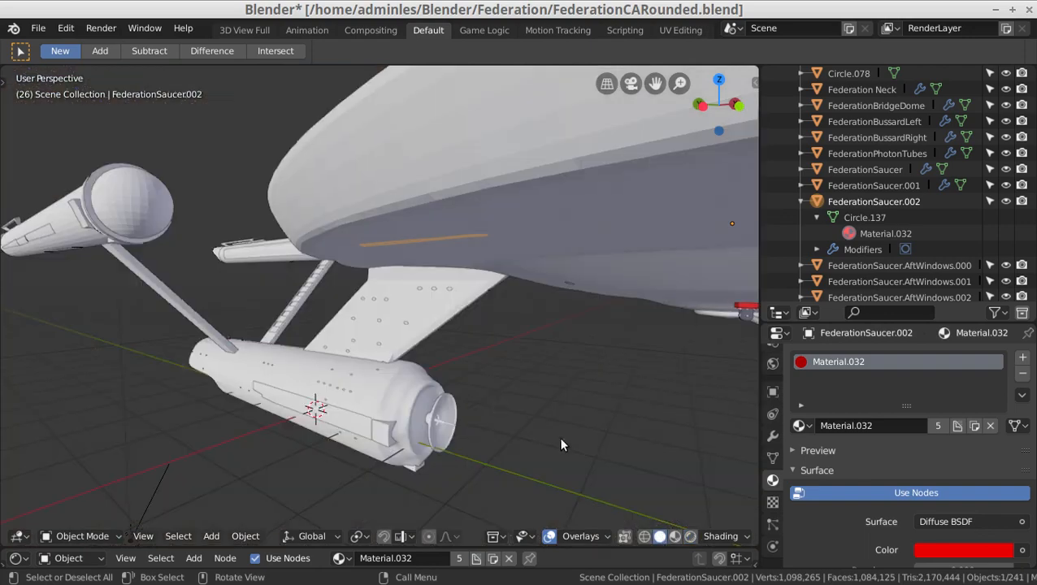
middle_drag(458, 411, 257, 396)
scroll(249, 406, down, 4)
scroll(249, 414, down, 1)
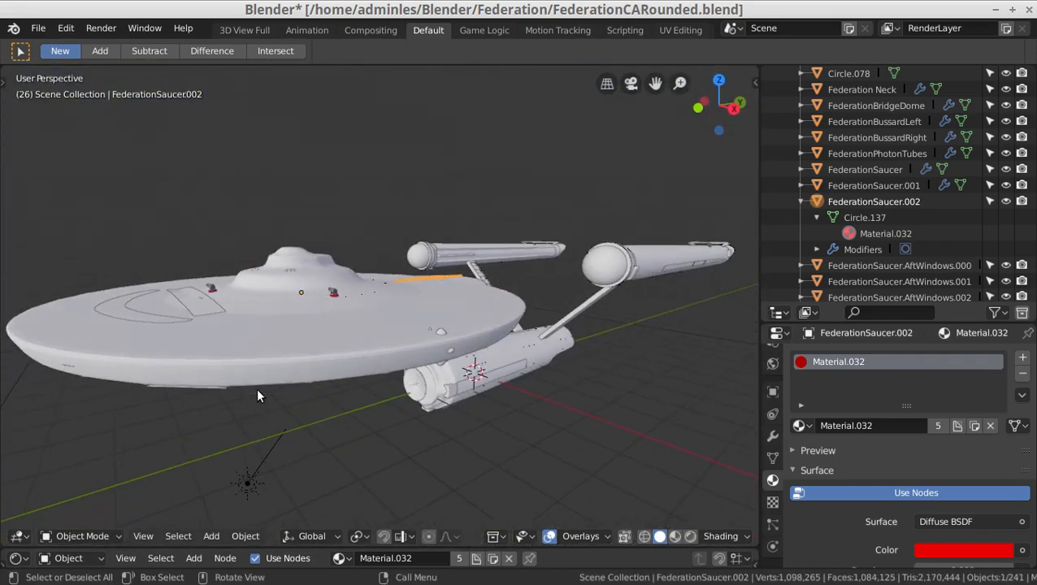
- Inspect the ship in rendered shading from below and above, checking the navigation light on the saucer's rim and the hull lettering
key(Tab)
key(Tab)
click(438, 334)
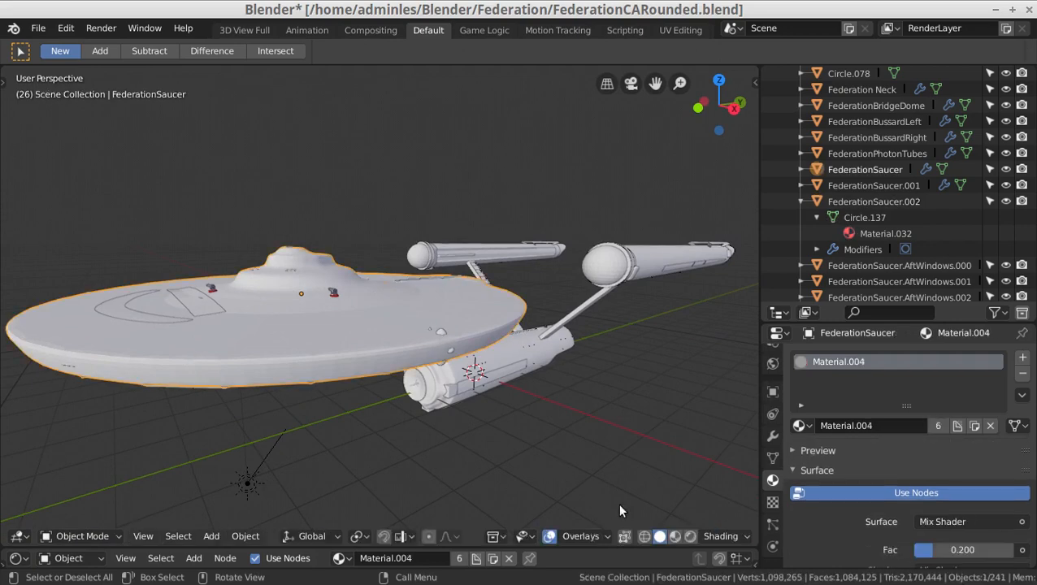
click(689, 537)
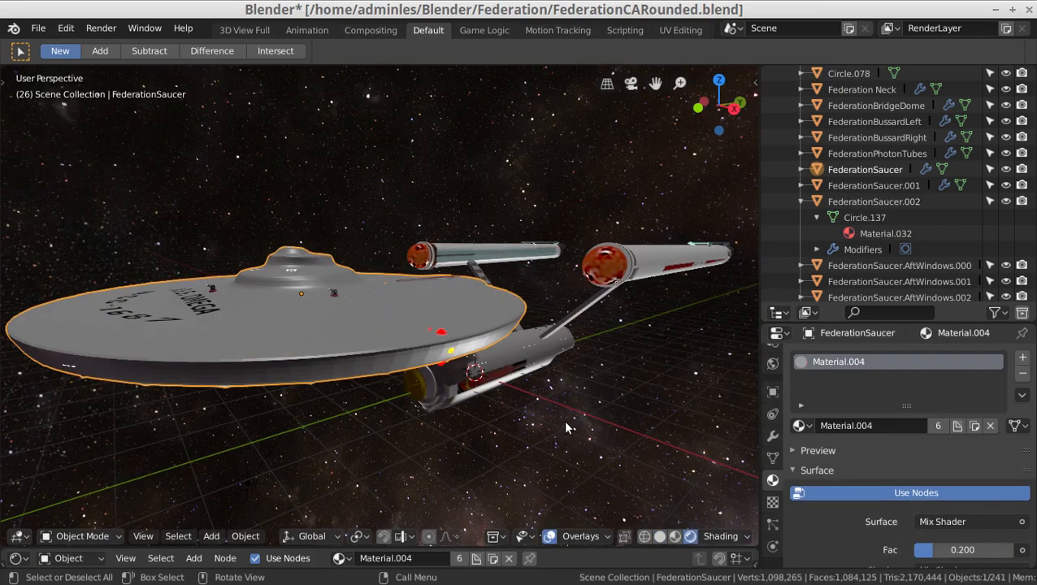
scroll(527, 396, up, 2)
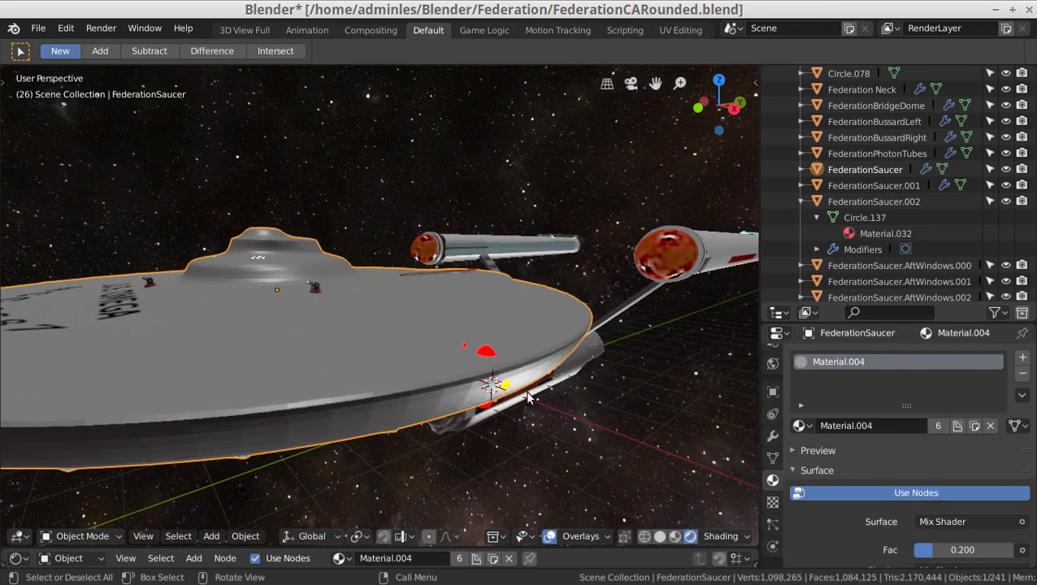
click(486, 354)
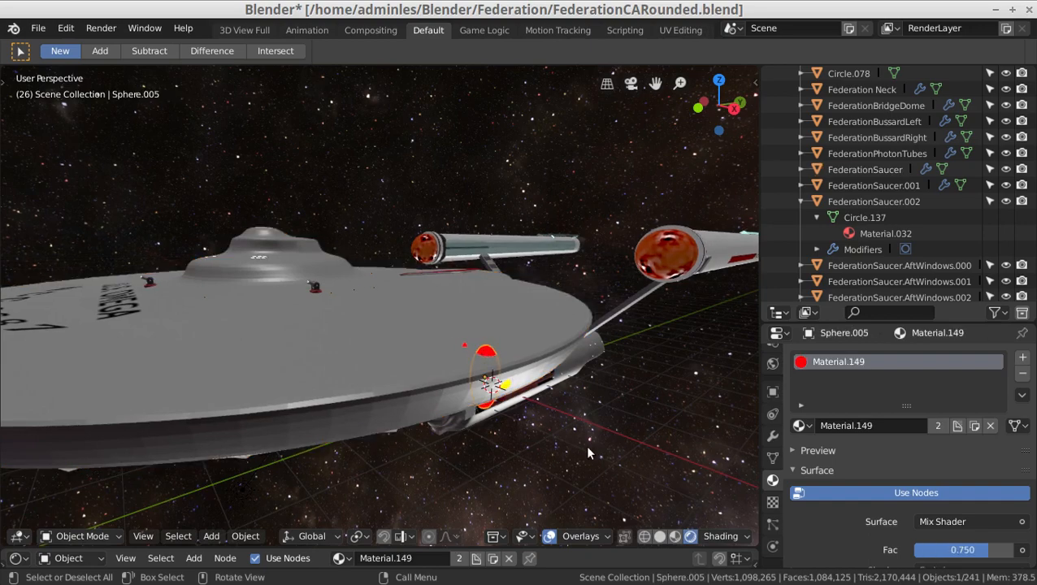
middle_drag(595, 439, 514, 266)
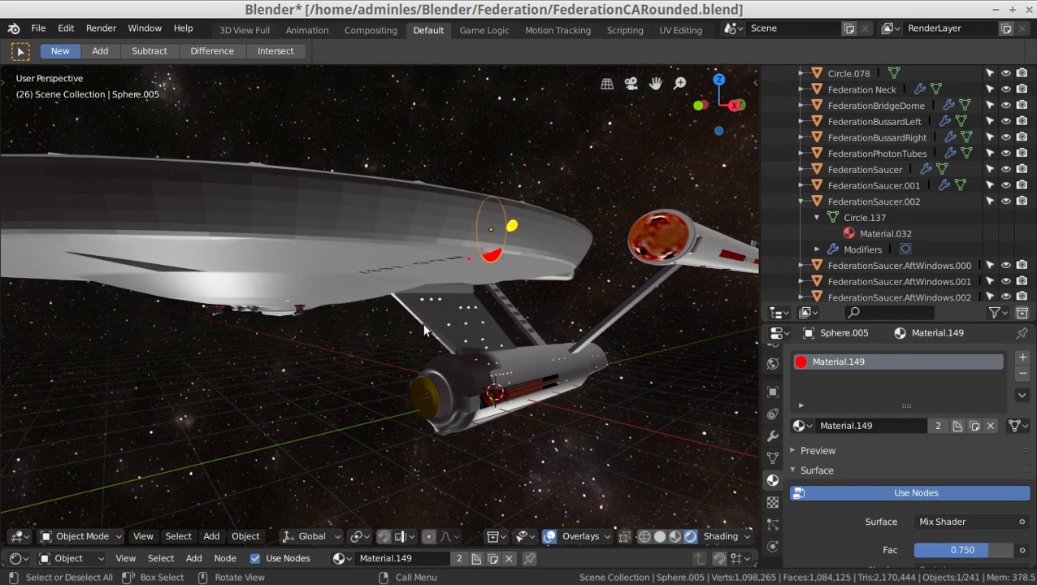
middle_drag(421, 306, 433, 279)
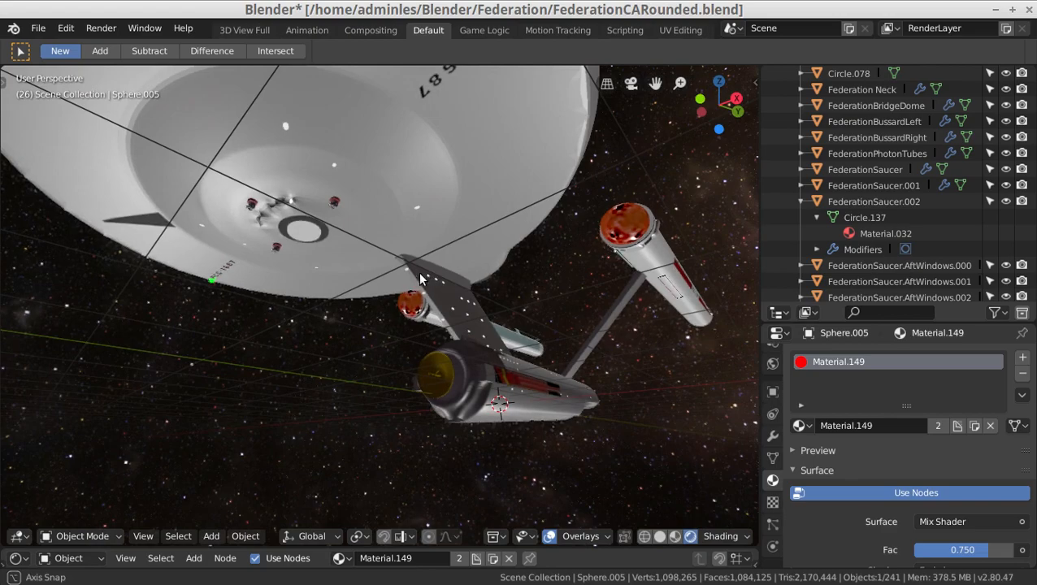
middle_drag(338, 296, 622, 389)
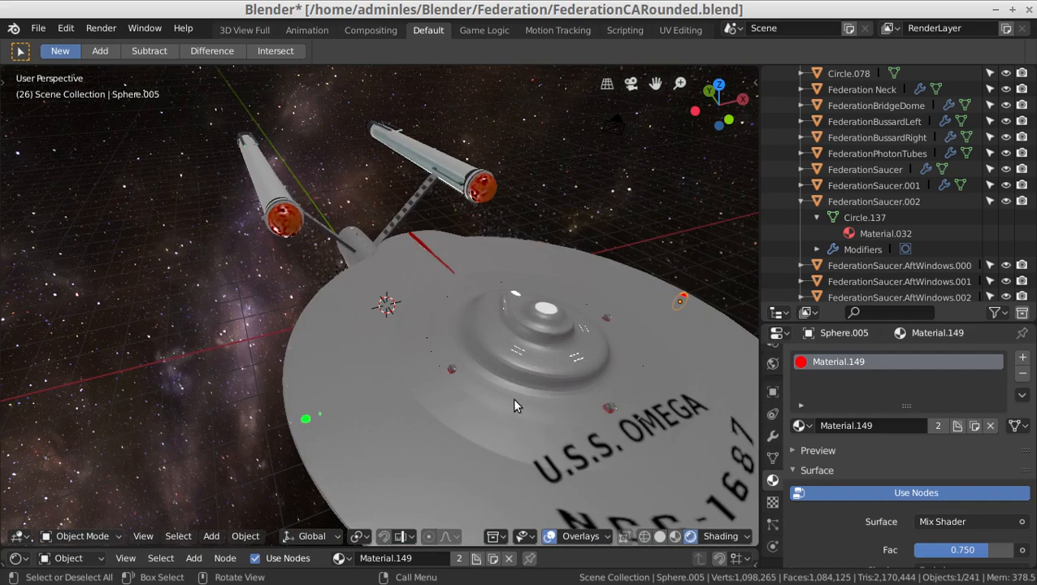
scroll(510, 400, down, 2)
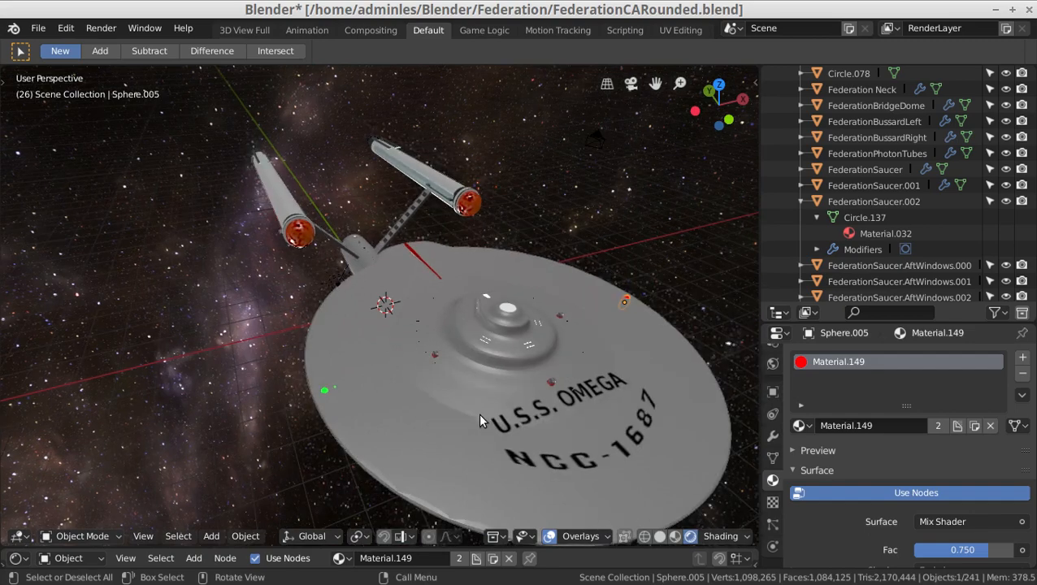
middle_drag(459, 387, 404, 402)
- Using edge selection, move the NCC-1687 decal's crosswise edges before the digit 1 about 0.045 along global Y, and return to Object Mode
click(411, 401)
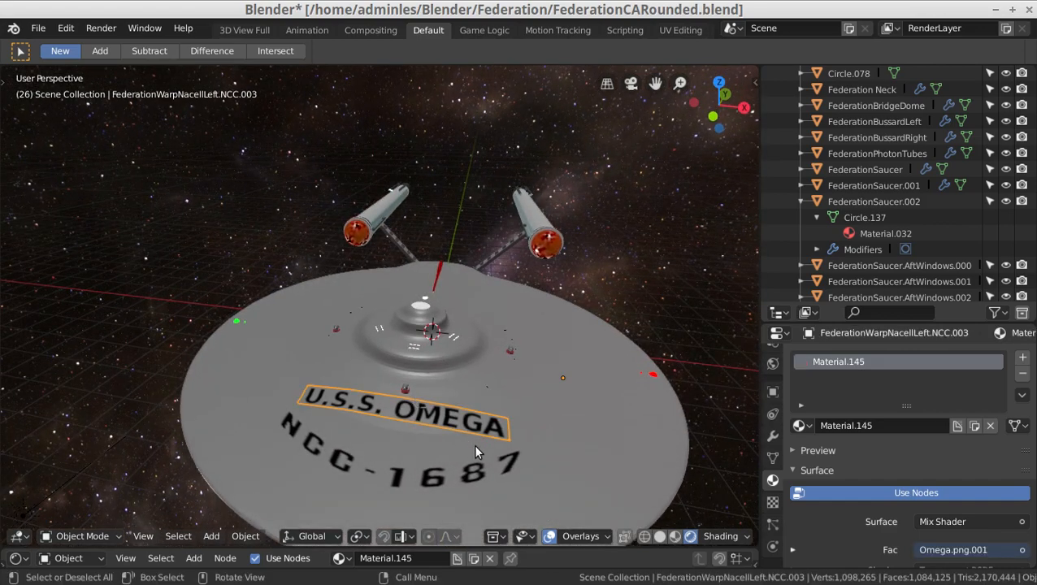
key(Tab)
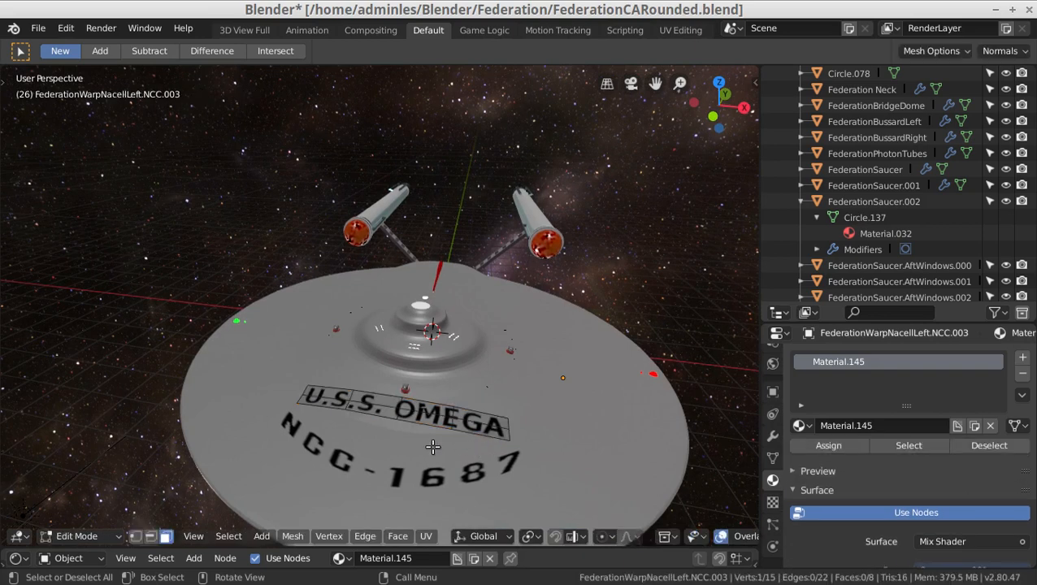
click(151, 538)
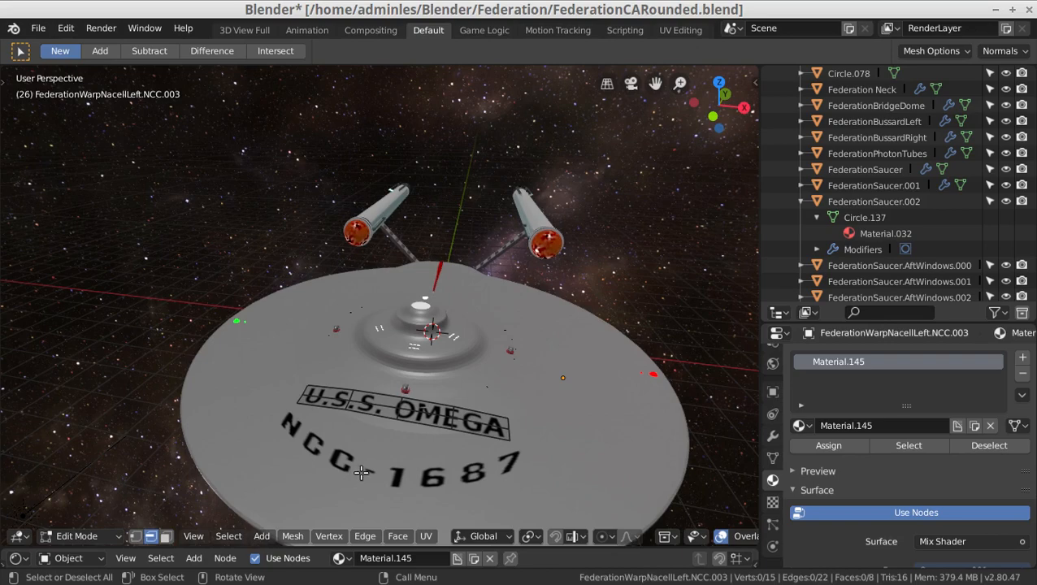
key(Tab)
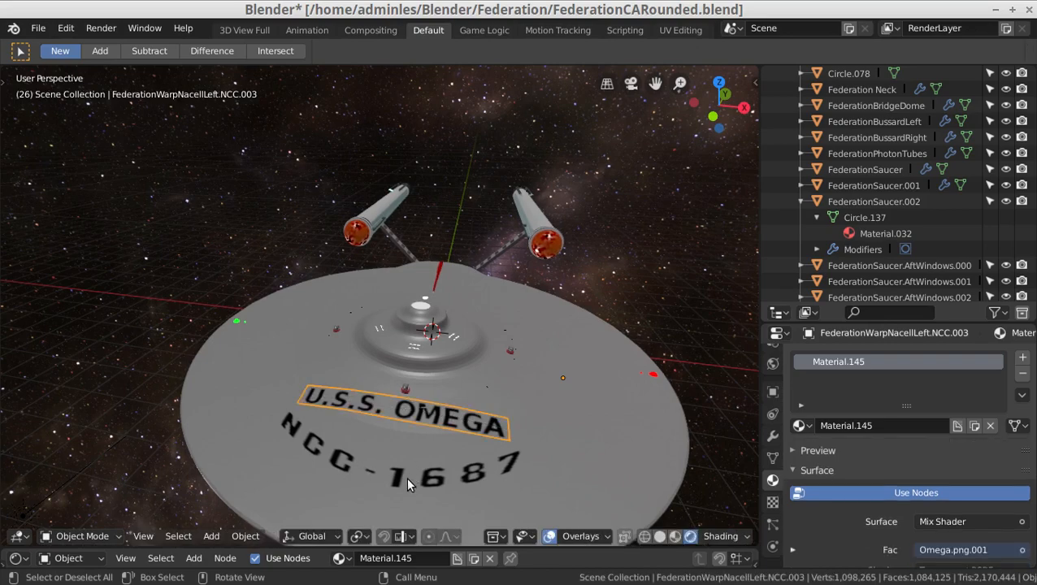
click(407, 478)
key(Tab)
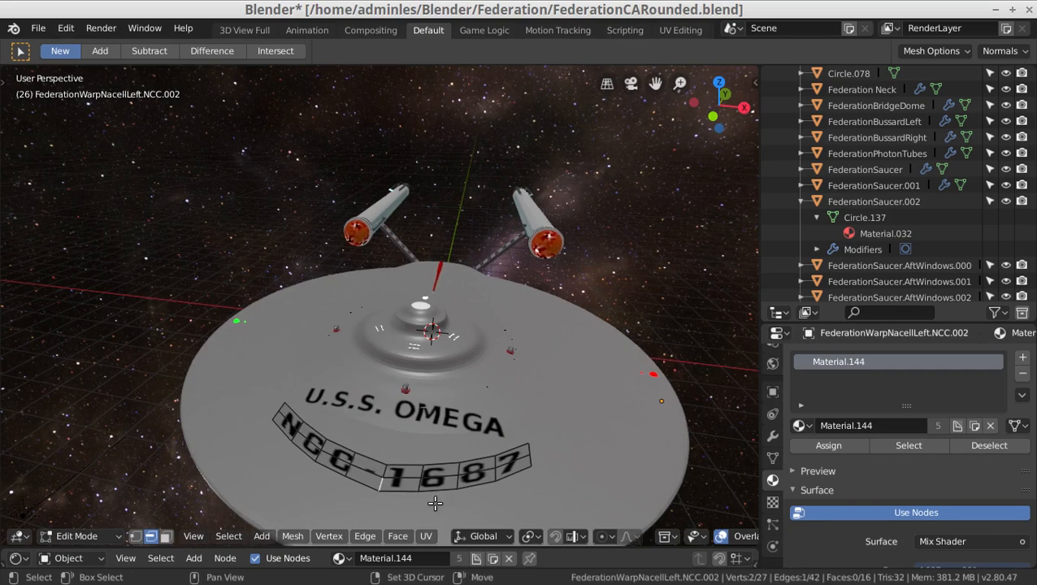
key(g)
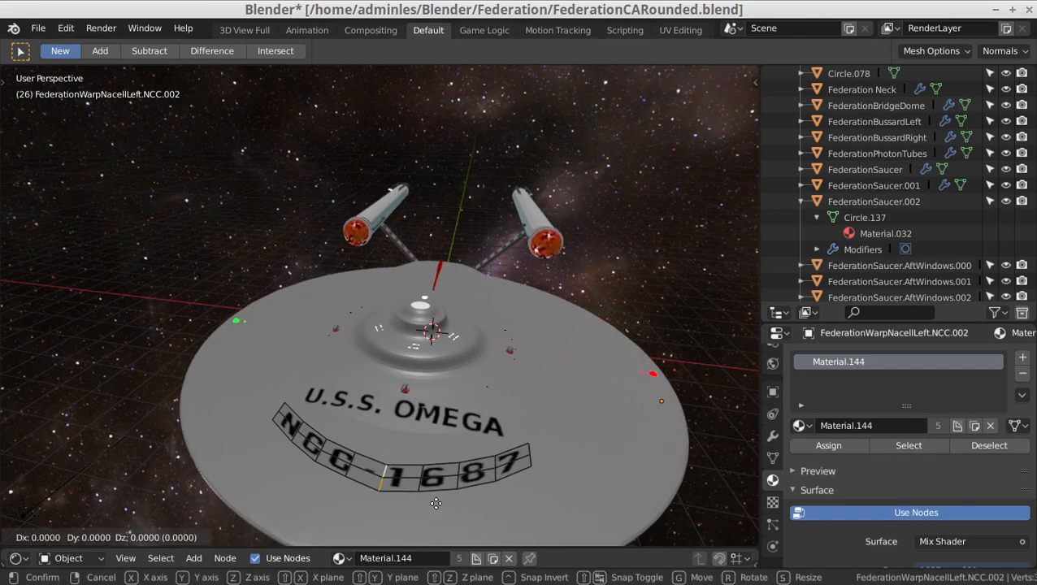
key(y)
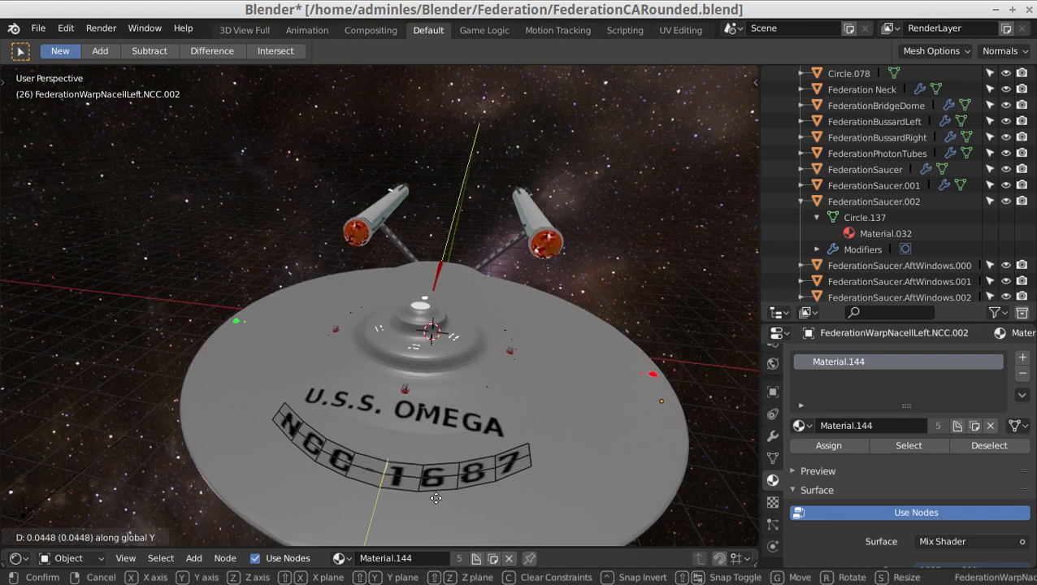
click(436, 498)
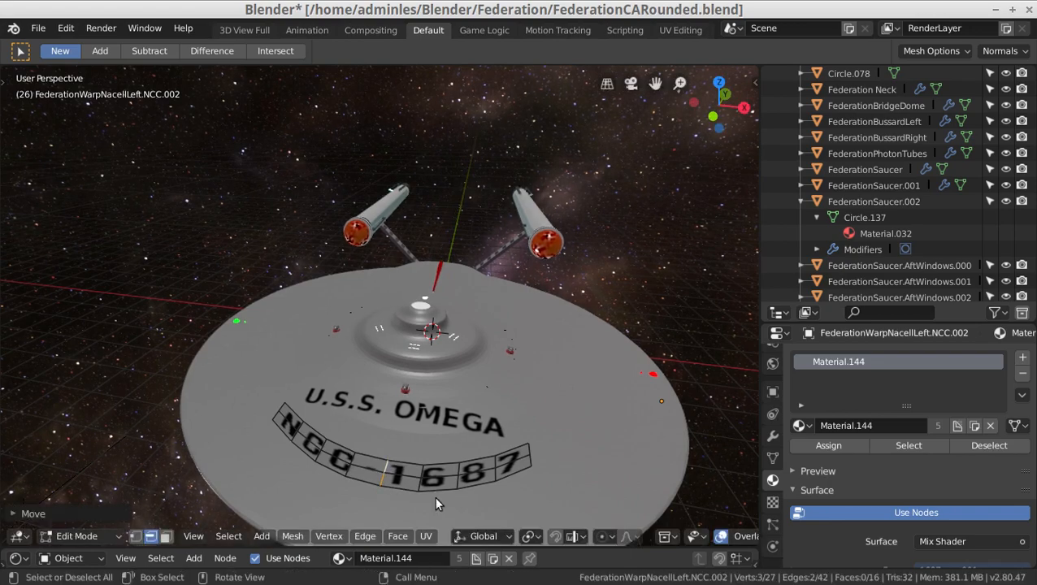
key(Tab)
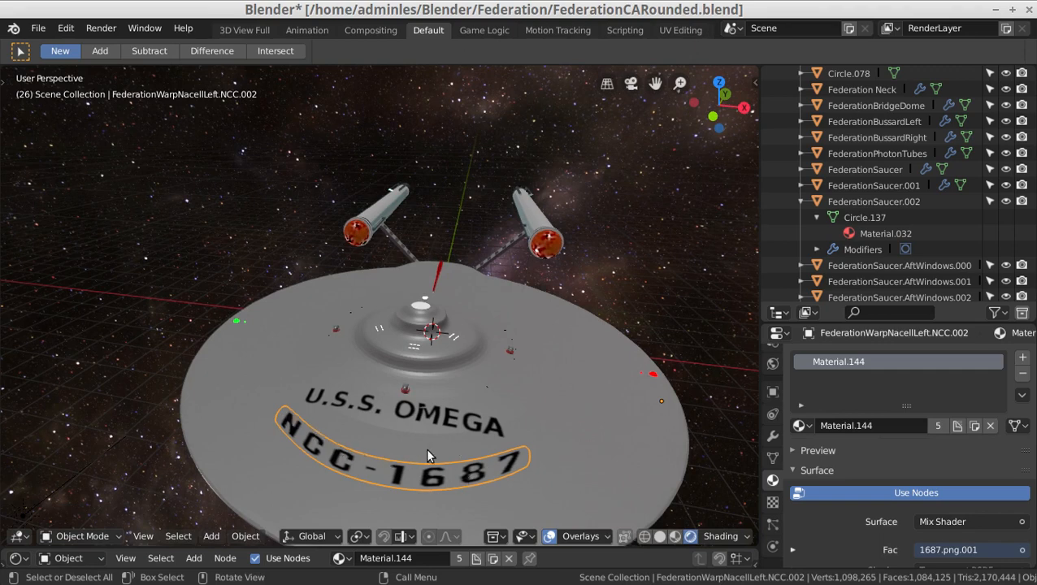
- Add the neighbouring crosswise edges on both sides to the NCC-1687 decal's selection, nudge them all along global Y, and return to Object Mode
key(Tab)
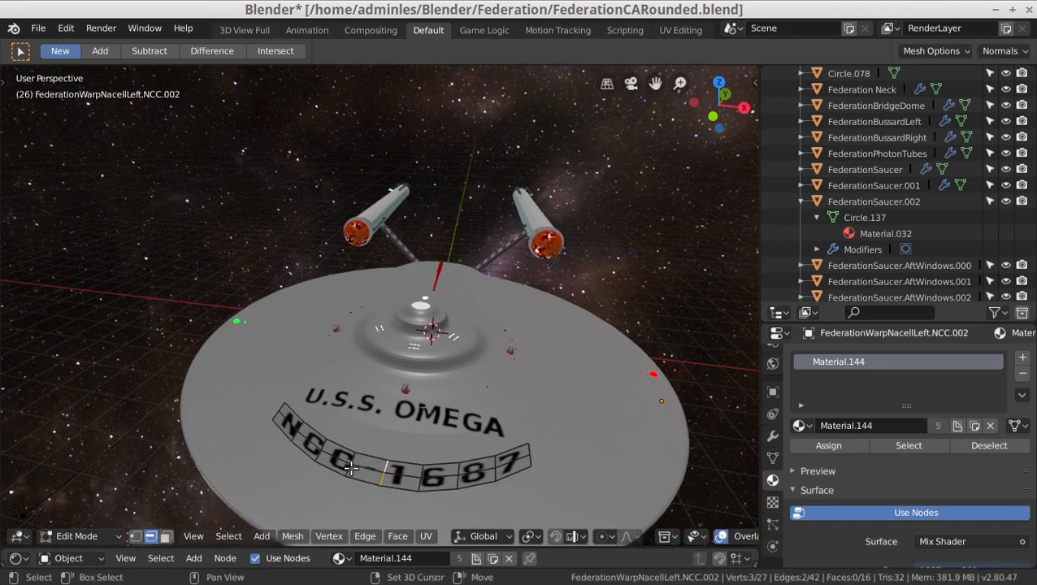
shift+click(351, 457)
shift+click(420, 468)
shift+click(422, 475)
shift+click(421, 479)
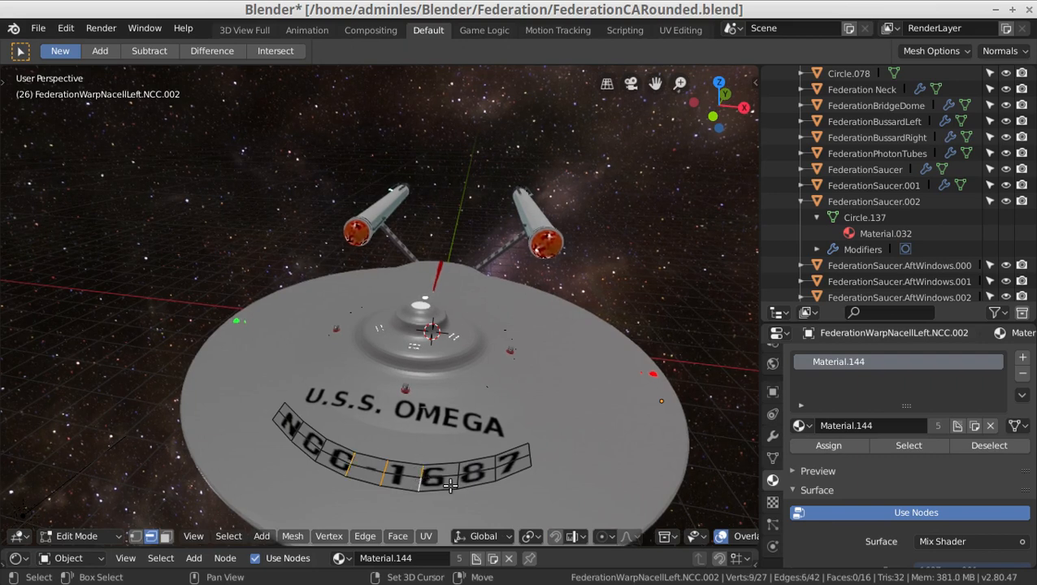
key(g)
key(y)
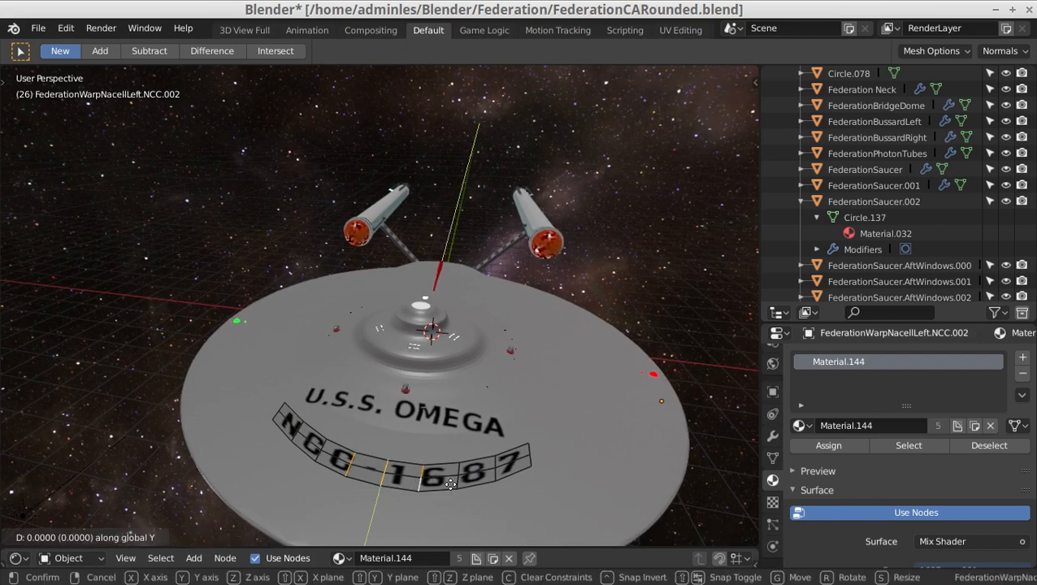
click(451, 484)
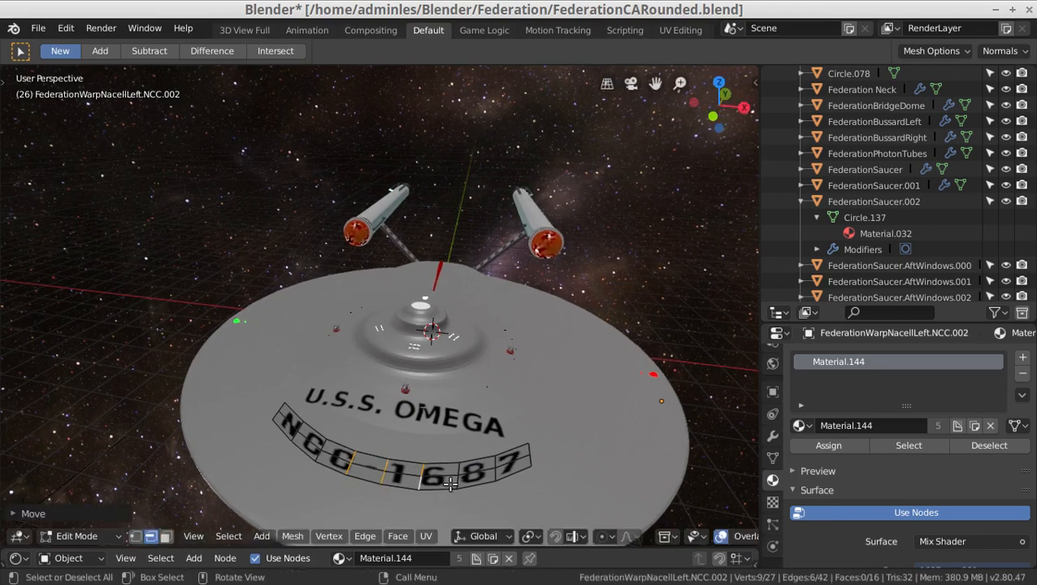
key(Tab)
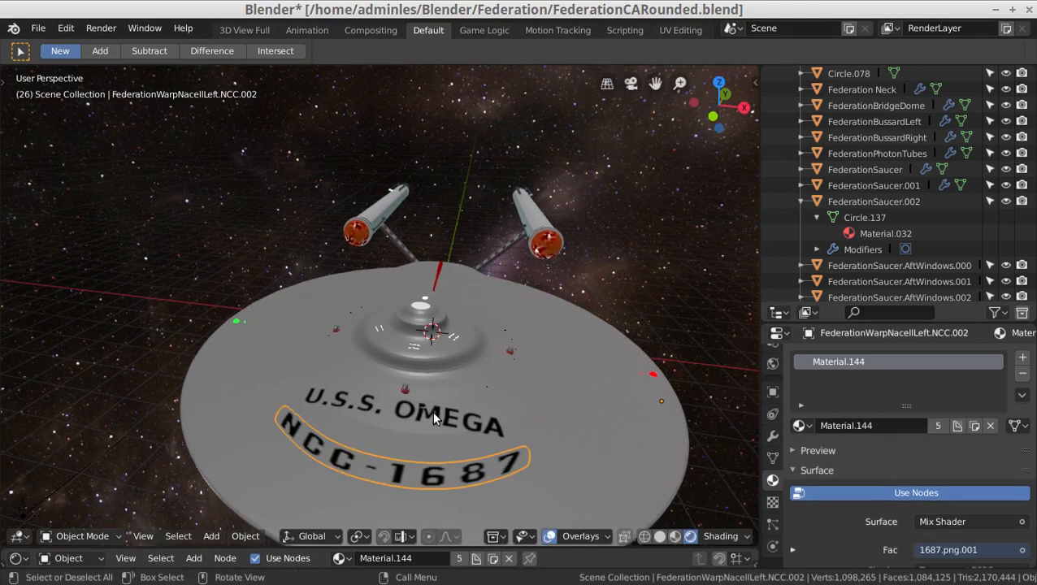
- Shift both end edges of the U.S.S. OMEGA decal aft along global Y to begin curving the lettering
click(302, 396)
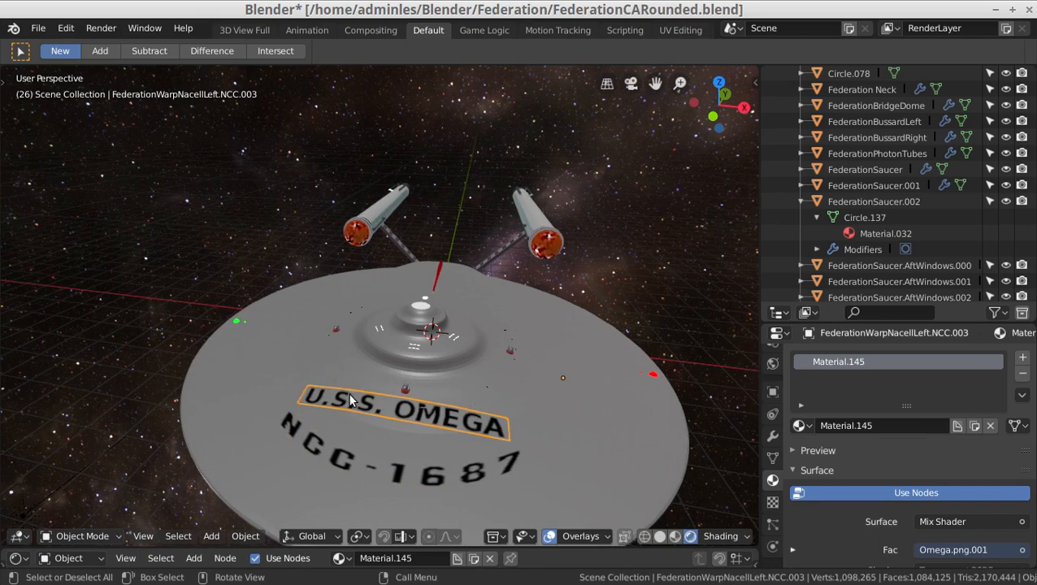
key(Tab)
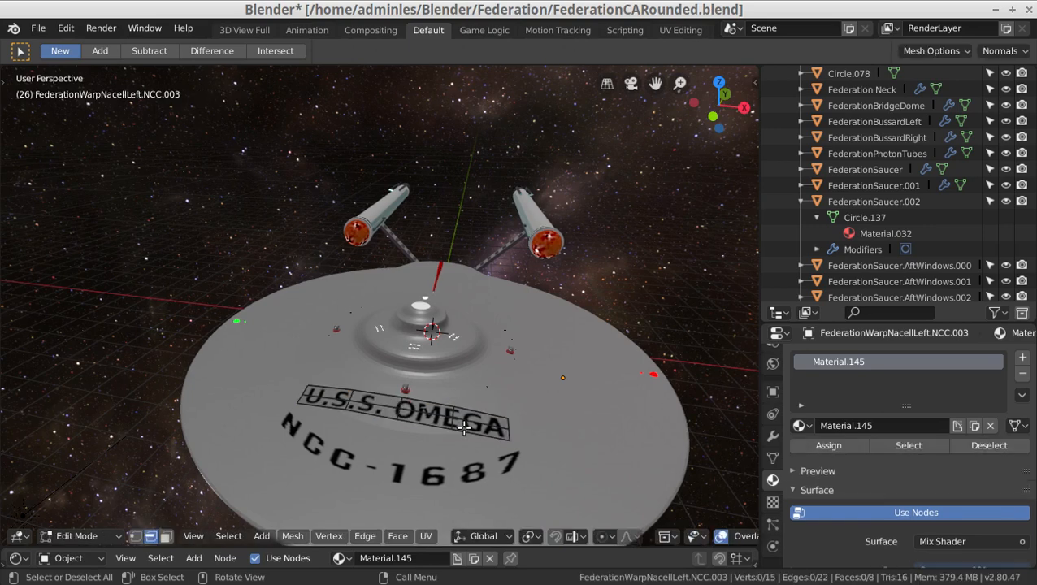
click(508, 429)
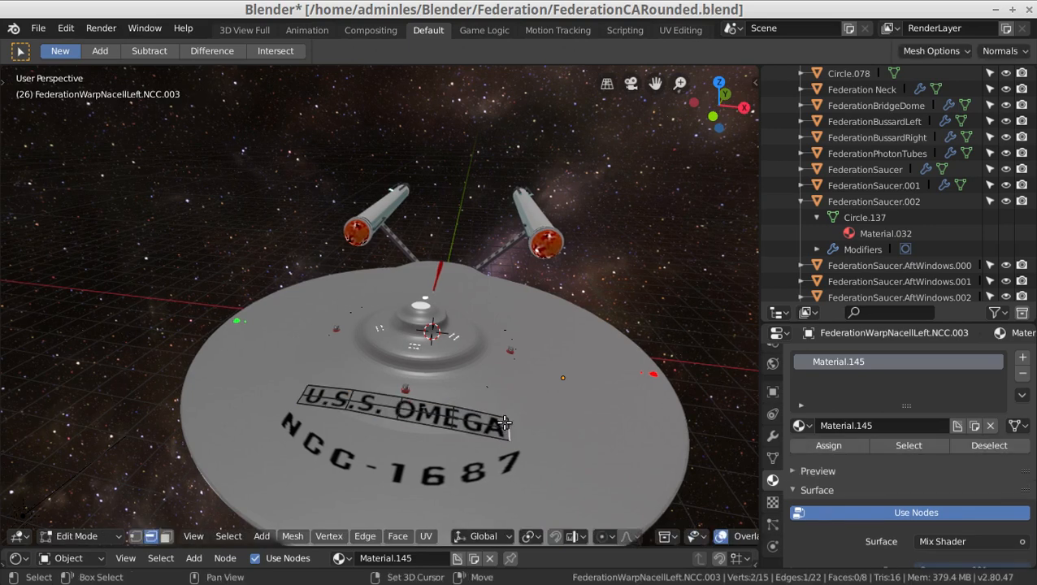
shift+click(300, 393)
shift+click(304, 388)
shift+click(380, 409)
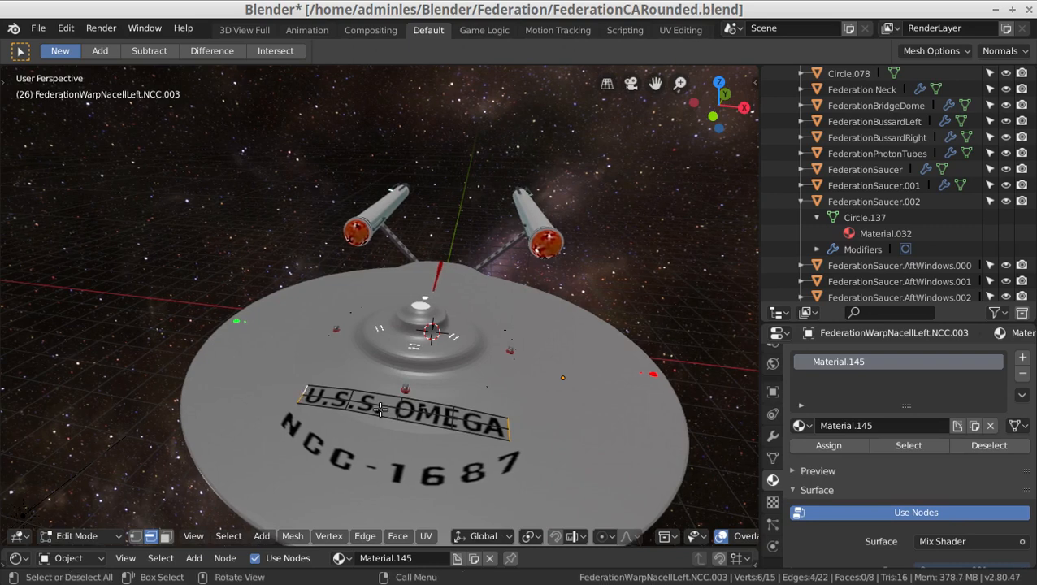
key(g)
key(y)
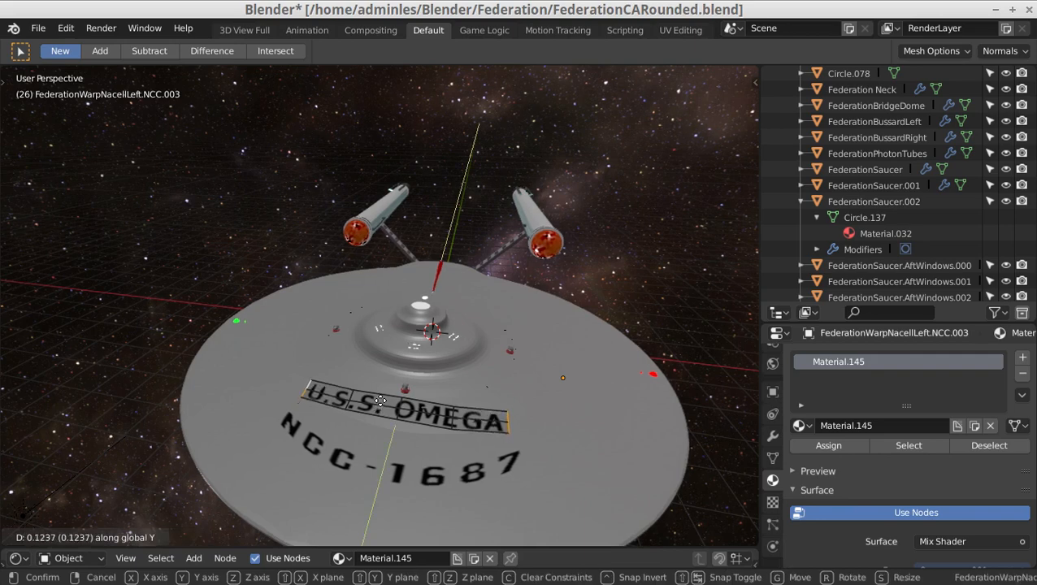
click(349, 402)
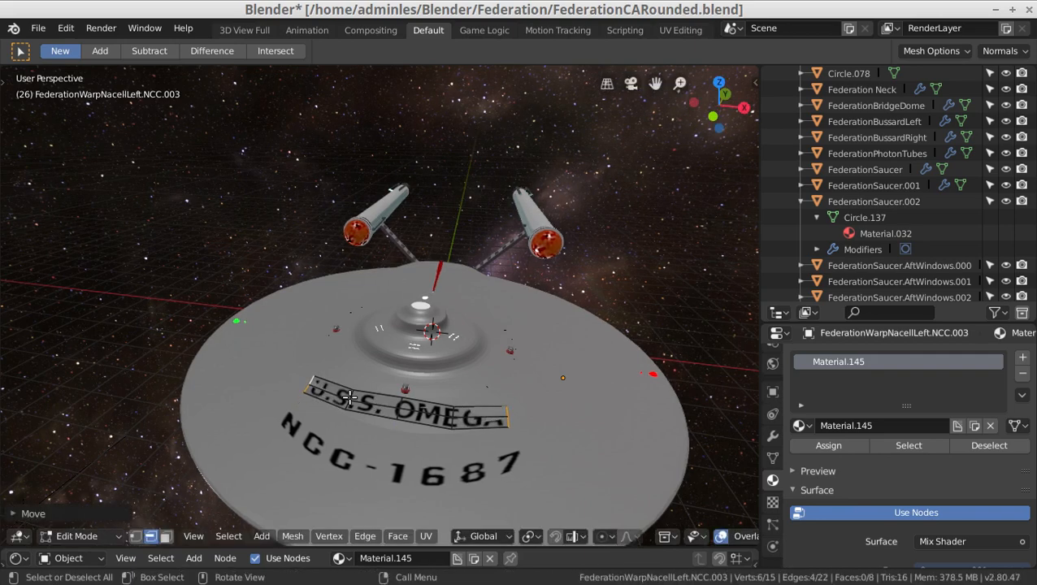
- Add the U.S.S. OMEGA decal's two intermediate crosswise edges to the selection and move them with the ends about 0.11 along global Y
shift+click(350, 402)
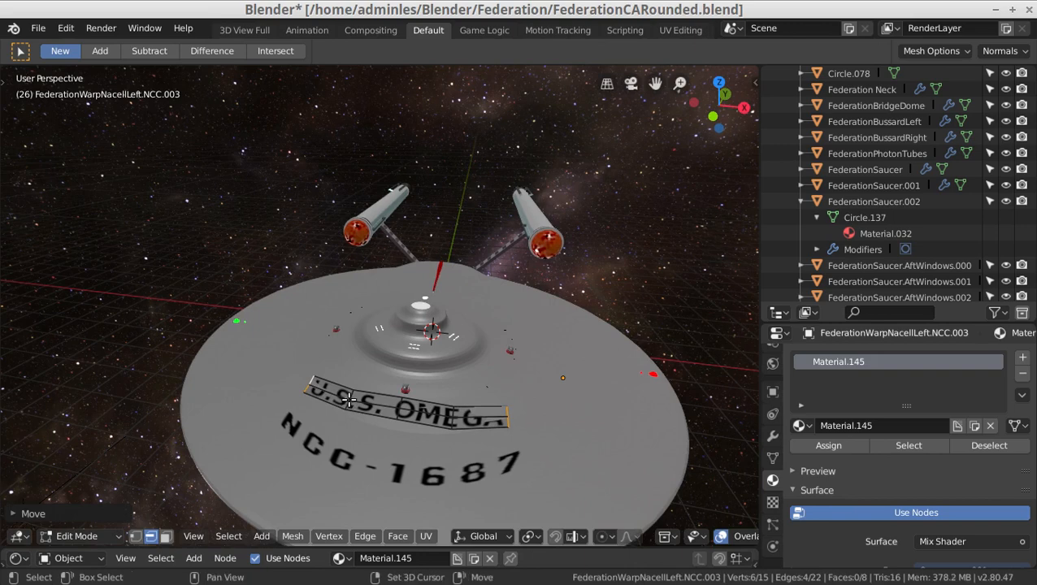
shift+click(453, 412)
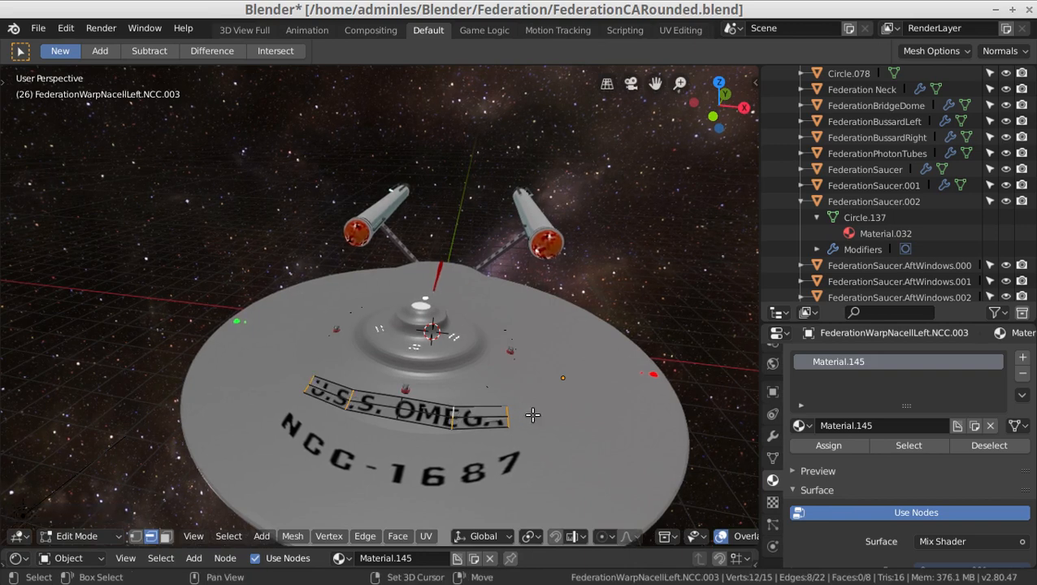
key(g)
key(y)
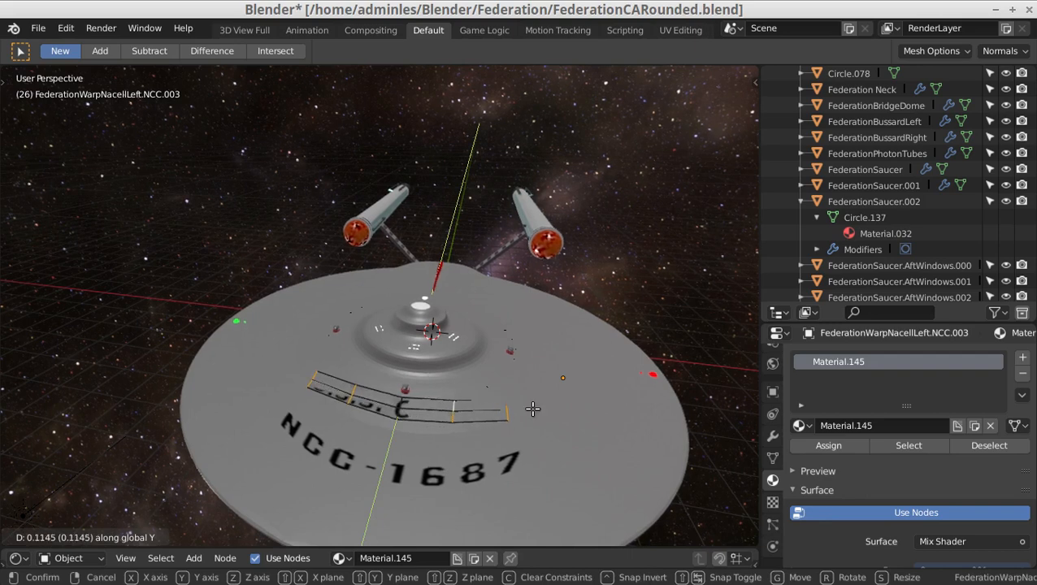
click(525, 409)
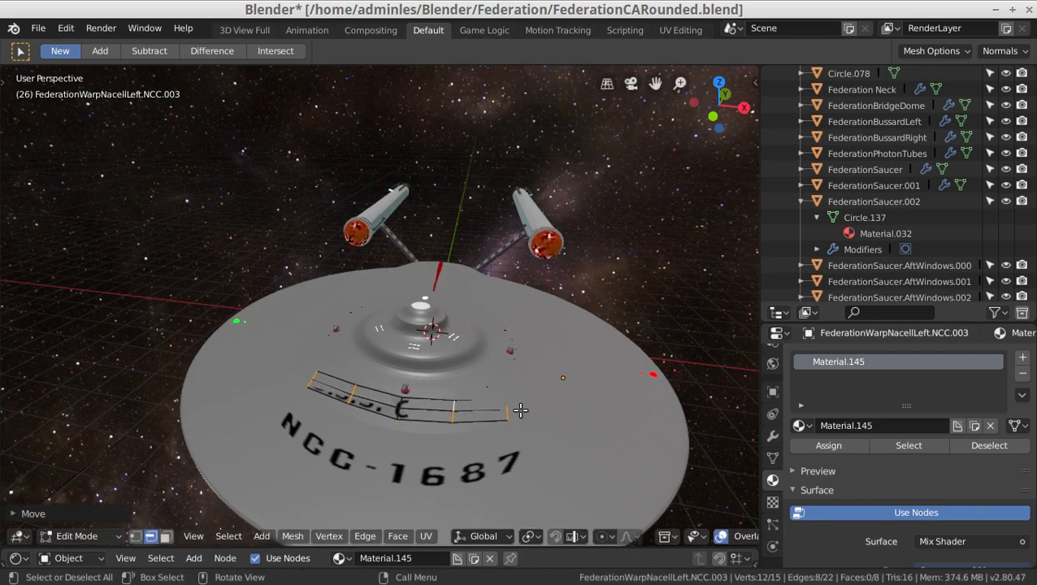
- Move the U.S.S. OMEGA decal's centre crosswise edges about -0.027 along global Y
click(398, 411)
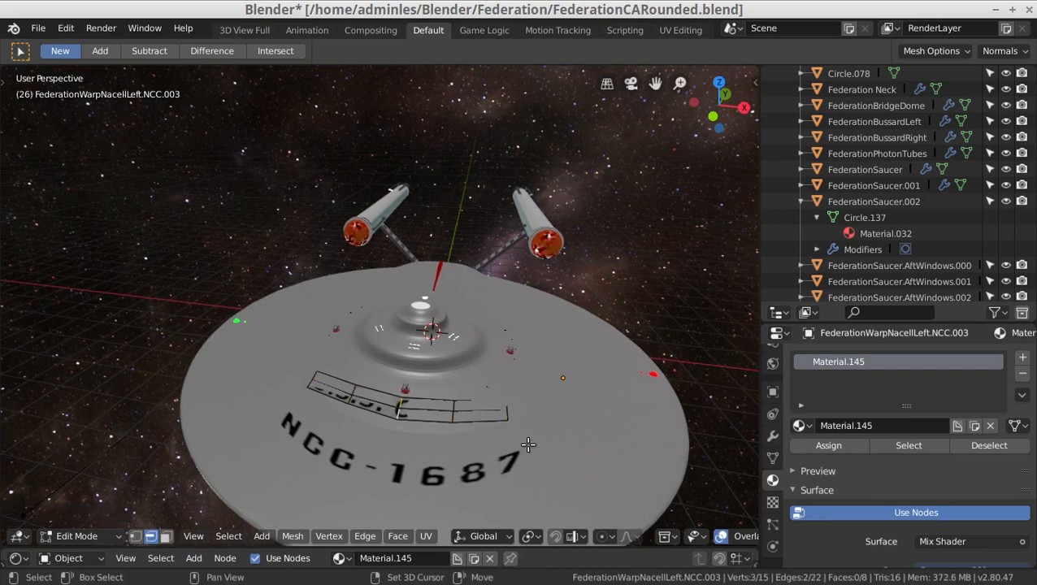
key(g)
key(y)
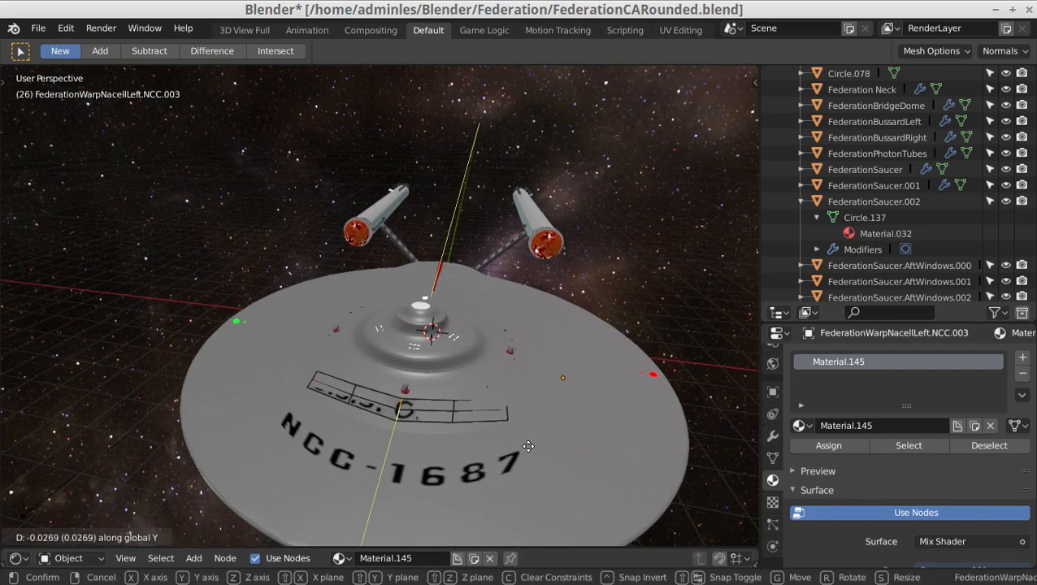
click(529, 445)
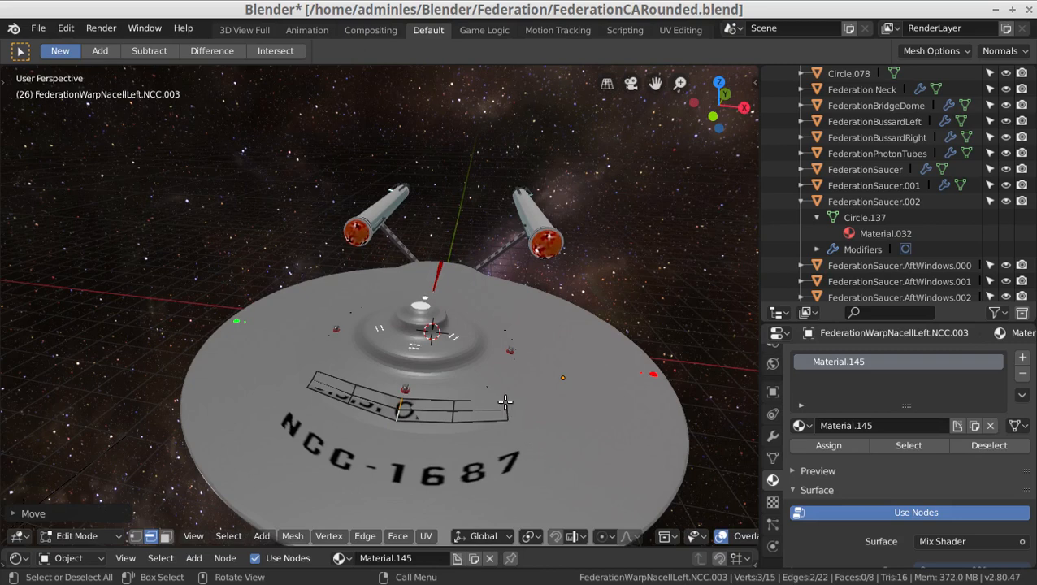
- Add the remaining end edges of the U.S.S. OMEGA decal to the selection and move both ends about 0.34 along global Y
shift+click(504, 412)
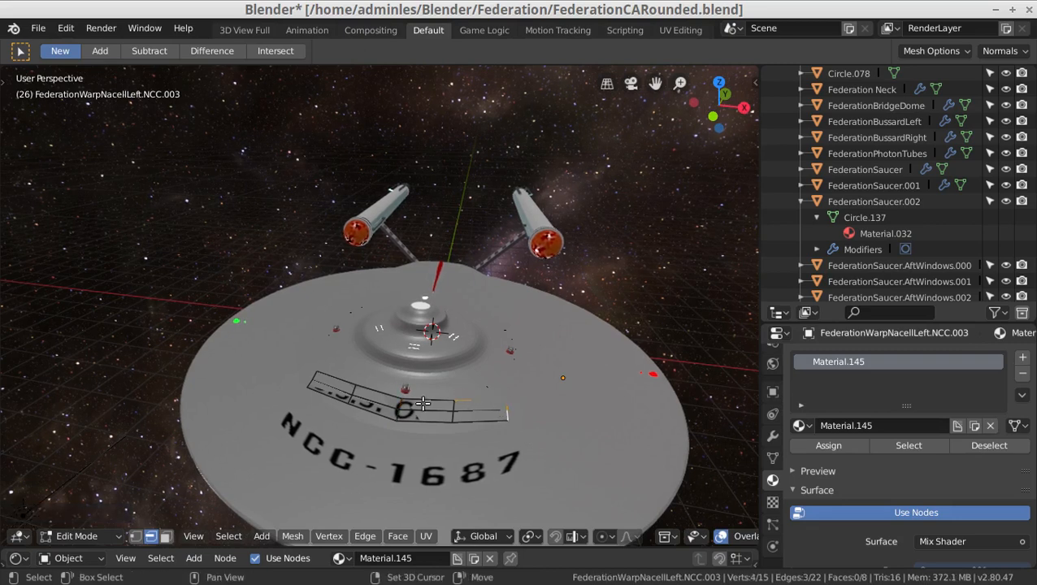
shift+click(311, 380)
key(g)
key(y)
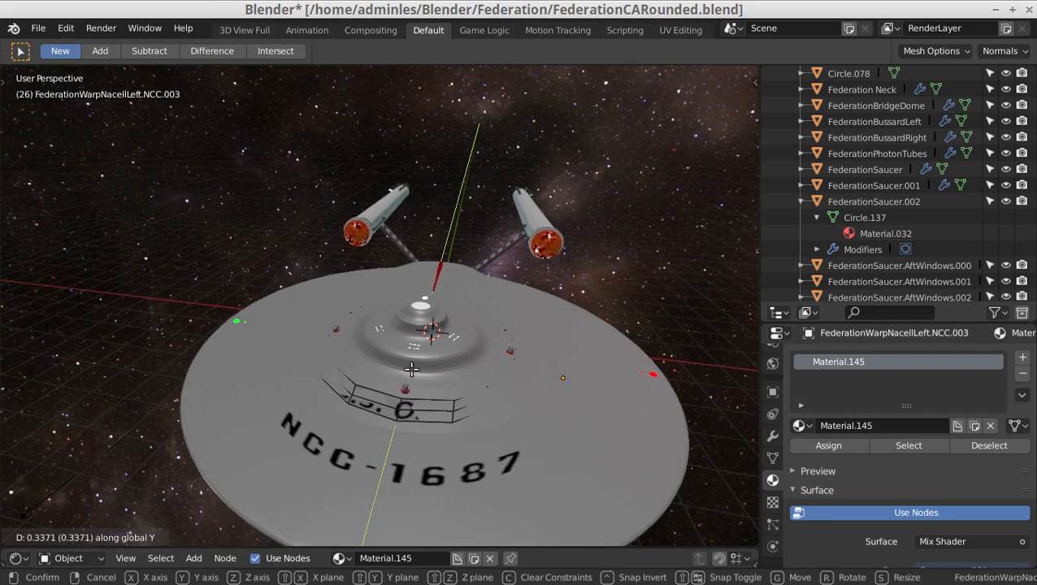
click(411, 369)
- Raise both ends of the U.S.S. OMEGA decal about 0.03 along global Z and return to Object Mode
key(g)
key(z)
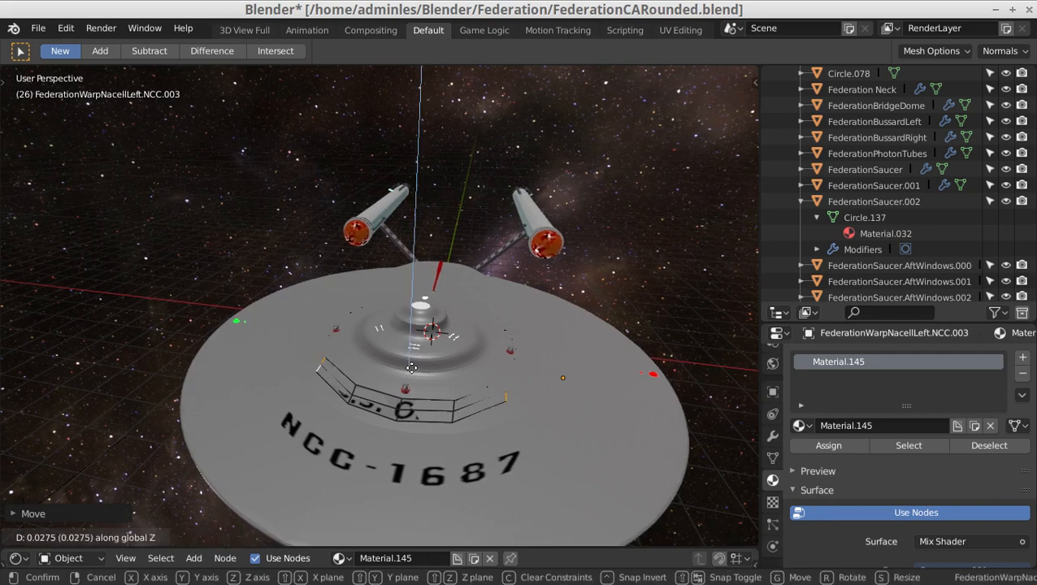
click(411, 368)
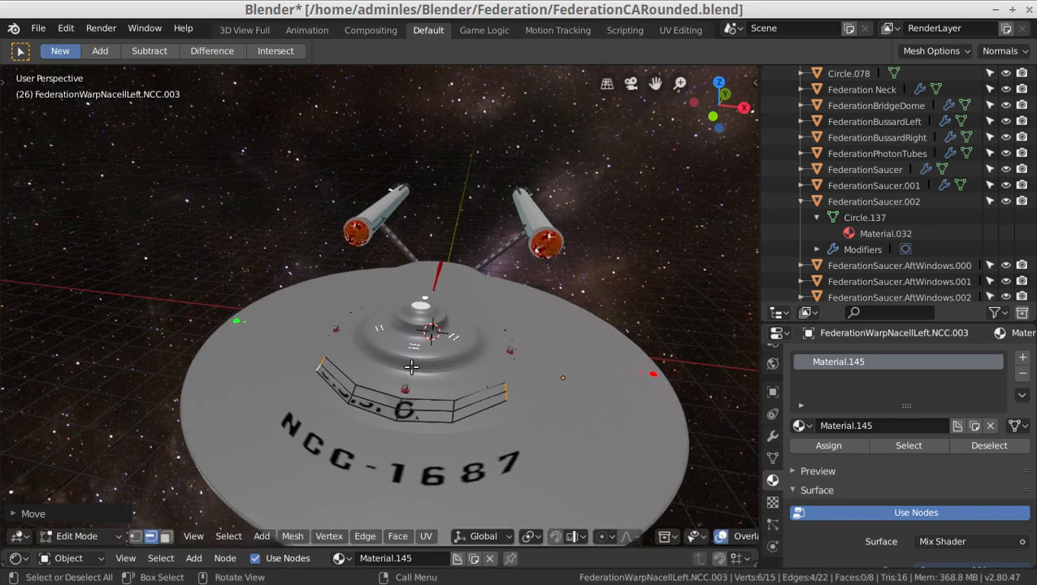
key(Tab)
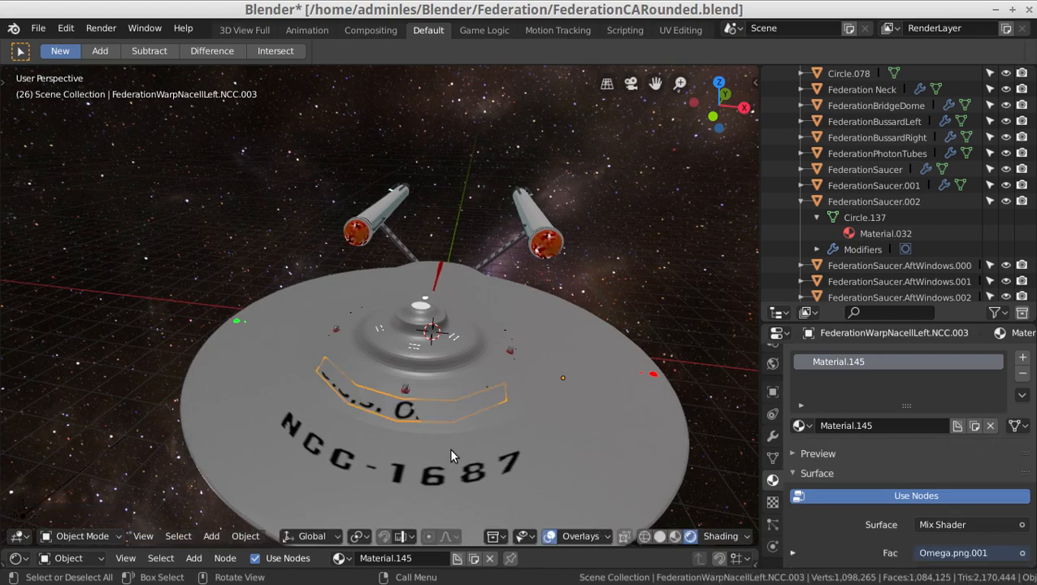
- Reselect the U.S.S. OMEGA decal from a low side view and edit its mesh in vertex selection mode
click(419, 486)
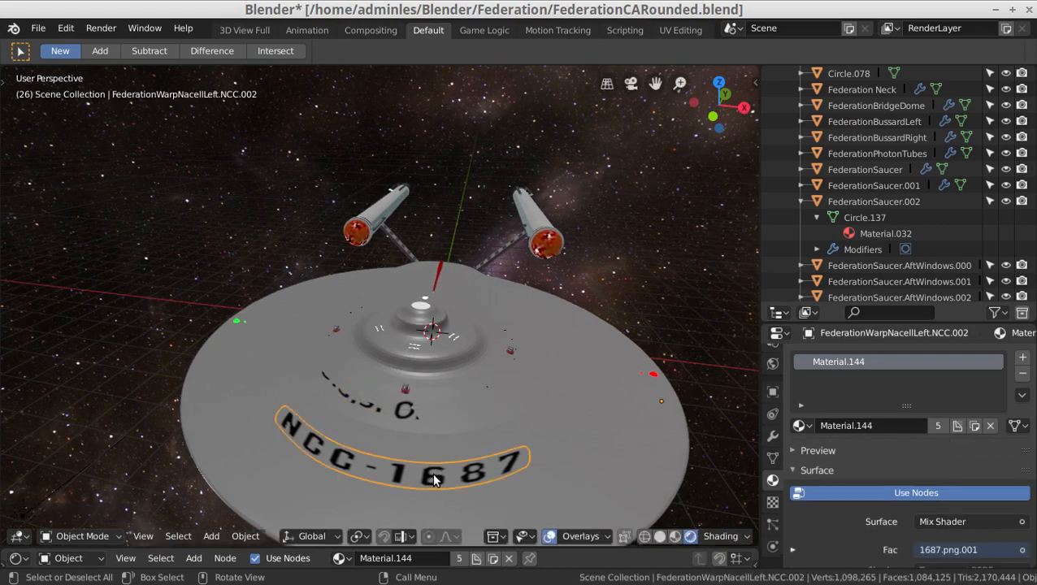
middle_drag(433, 480, 575, 434)
middle_drag(503, 325, 457, 388)
scroll(455, 379, up, 5)
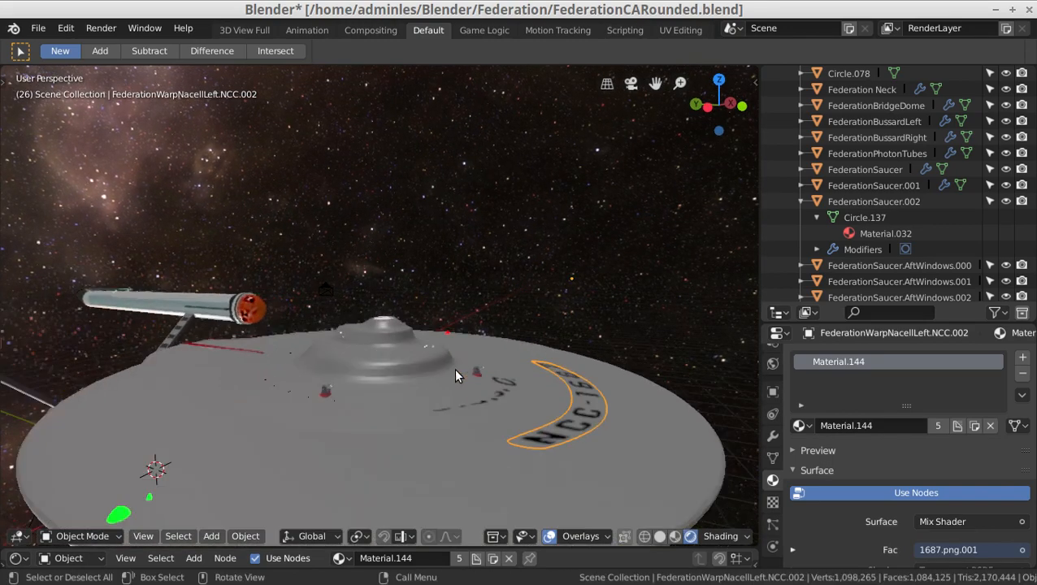
click(503, 437)
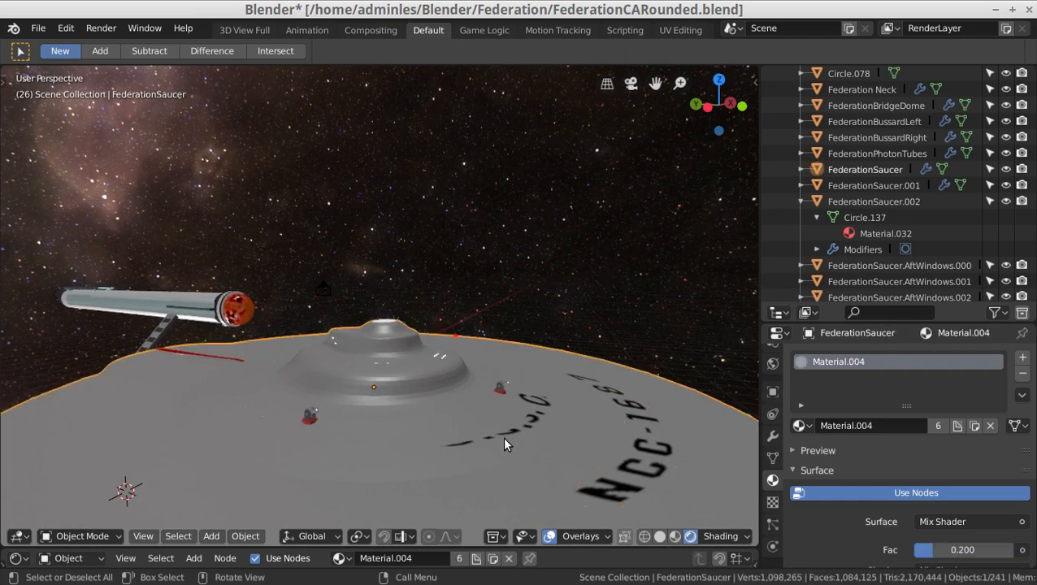
middle_drag(502, 437, 505, 426)
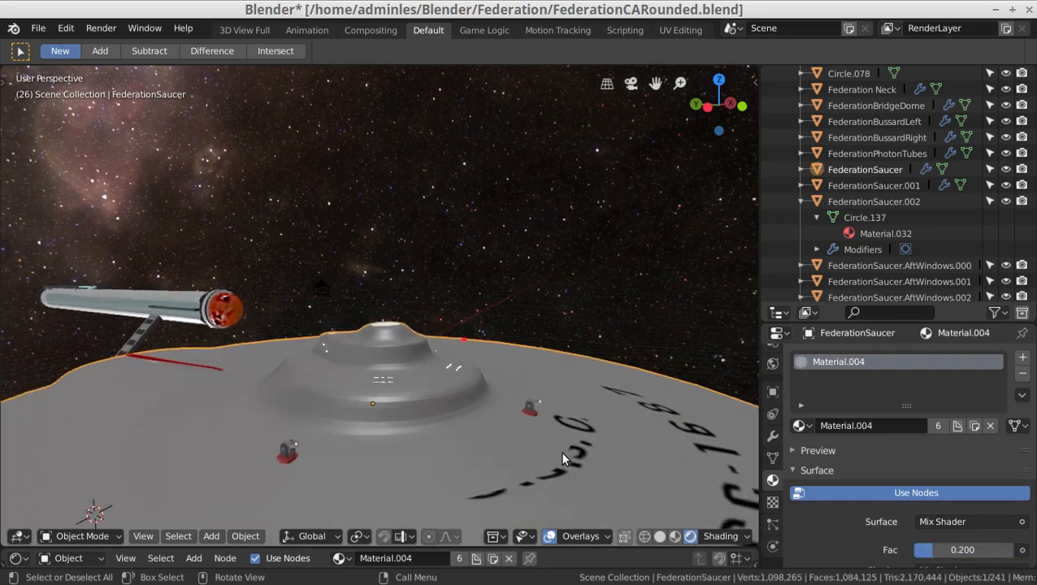
click(460, 478)
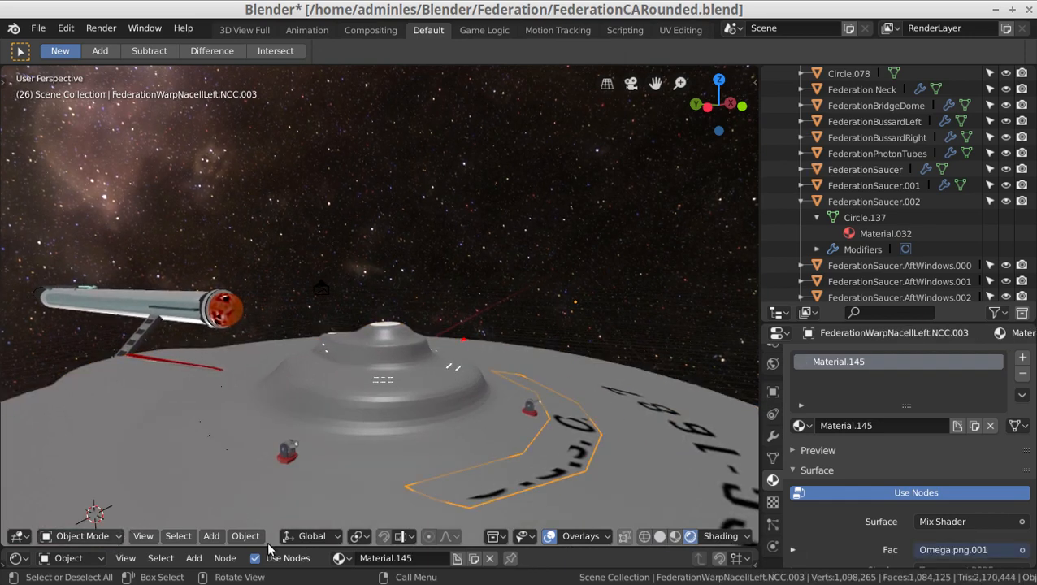
key(Tab)
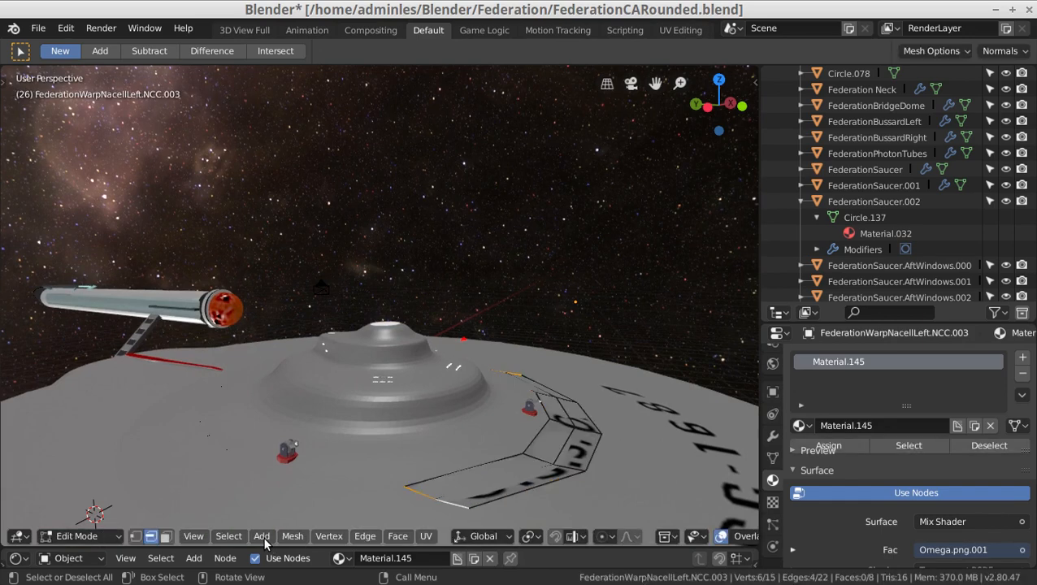
click(150, 538)
click(136, 537)
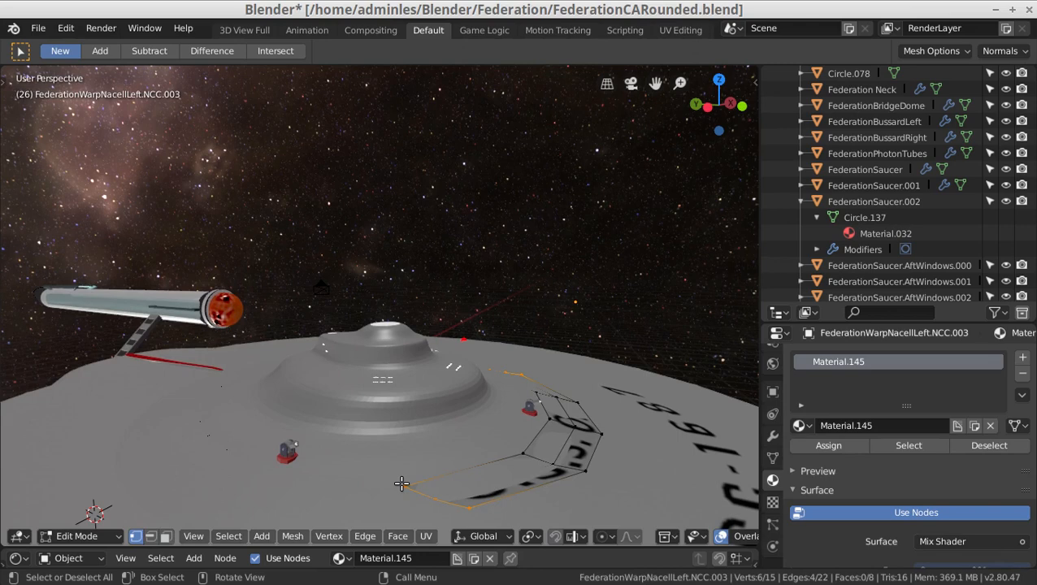
- Raise the inner corner vertex at the decal's U end about 0.009 along global Z
click(472, 511)
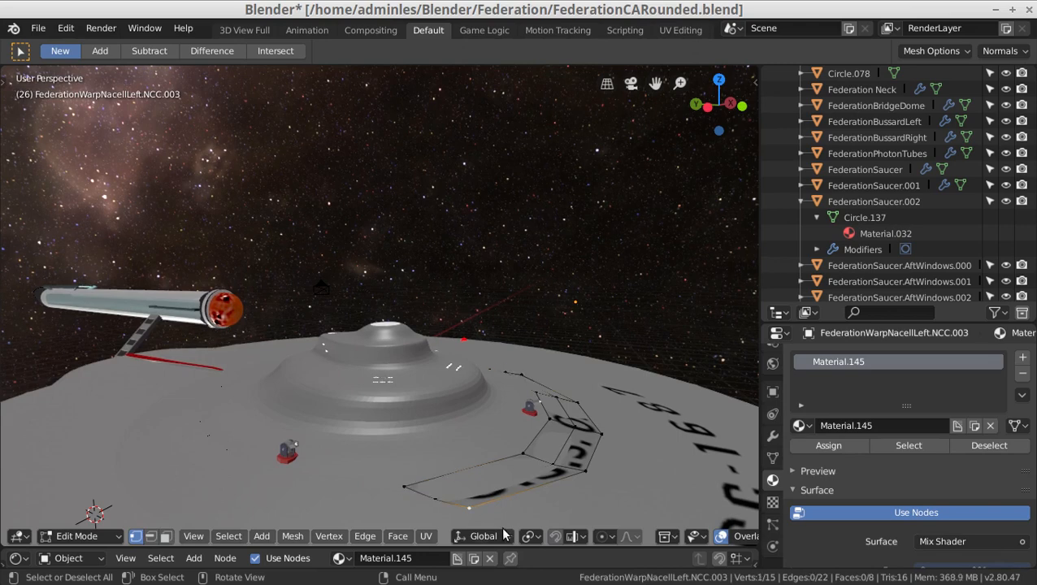
click(404, 485)
key(g)
key(z)
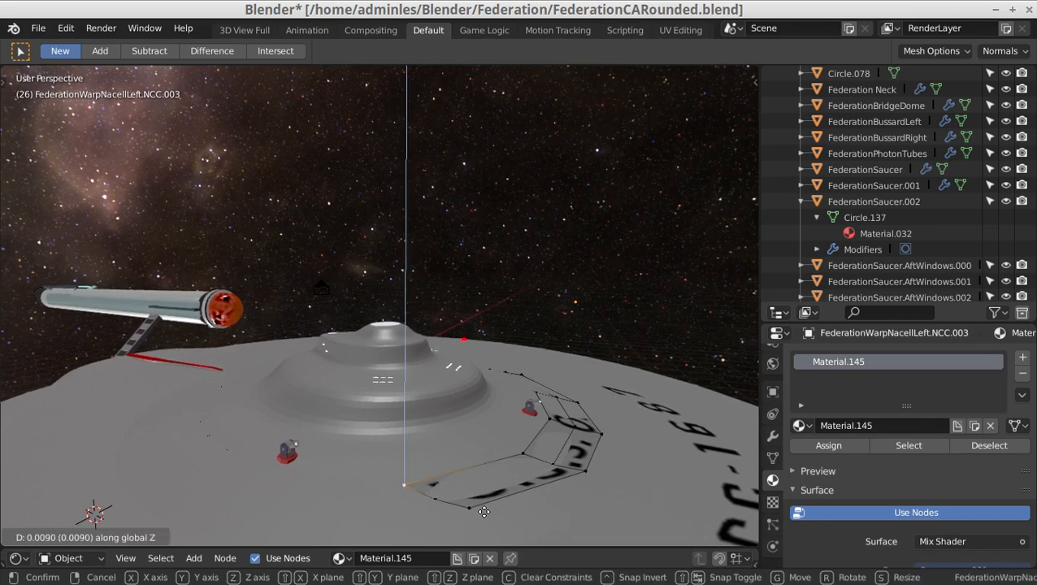
click(484, 512)
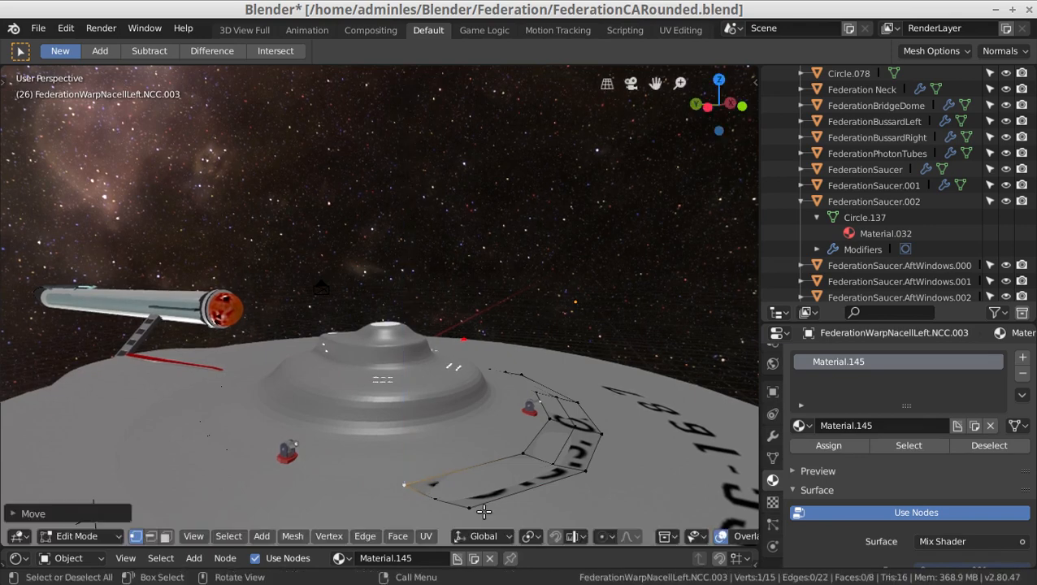
- Raise the middle vertex of the decal's U-end edge about 0.01 along global Z
click(436, 495)
key(h)
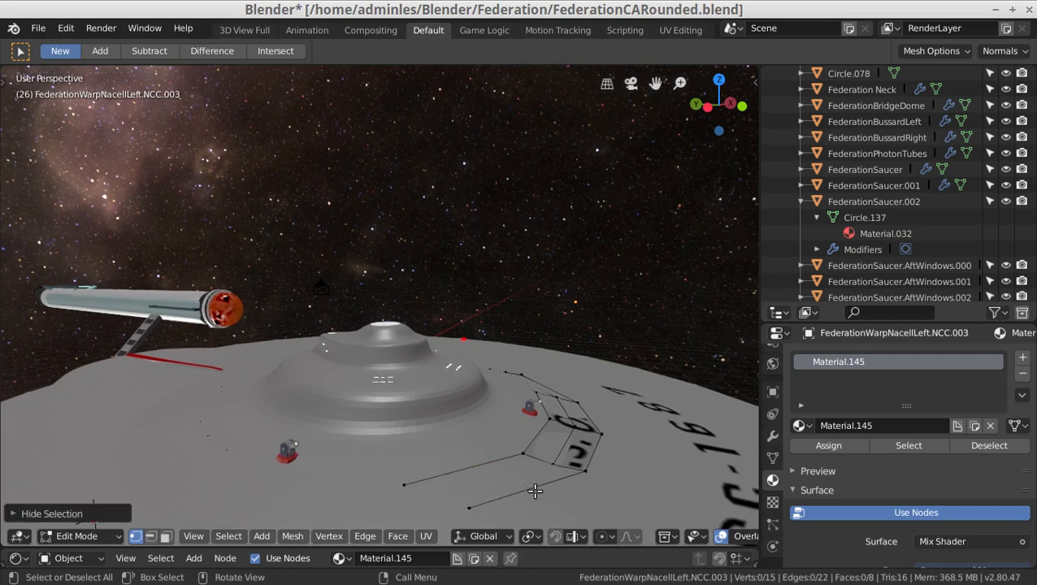
key(ctrl+z)
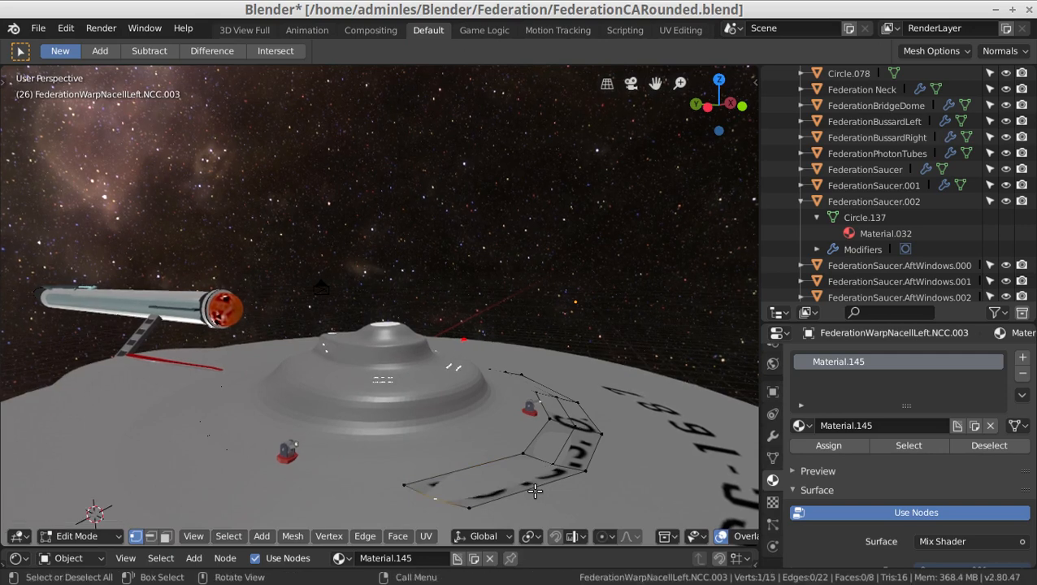
key(g)
key(z)
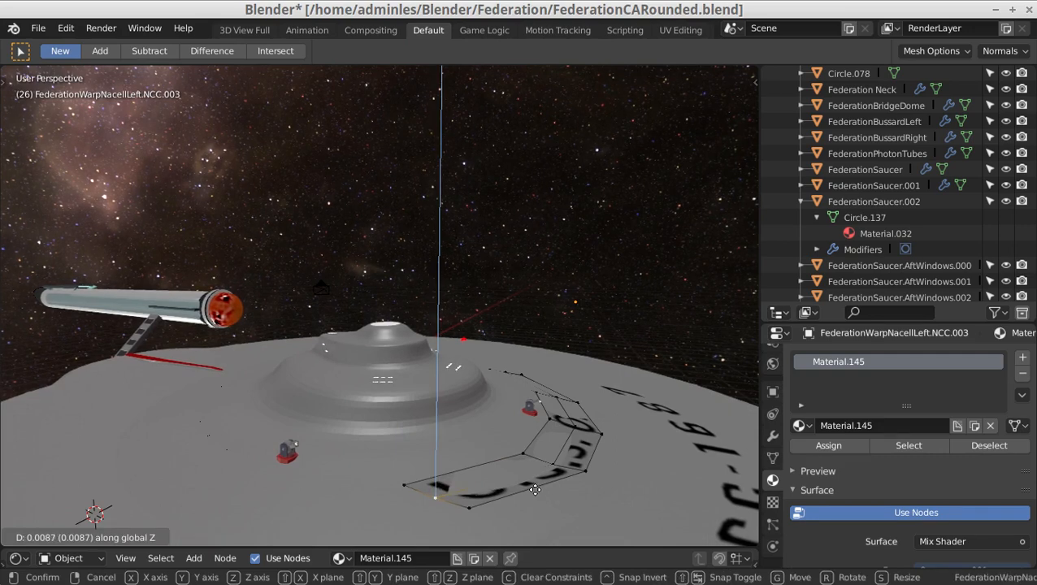
click(534, 488)
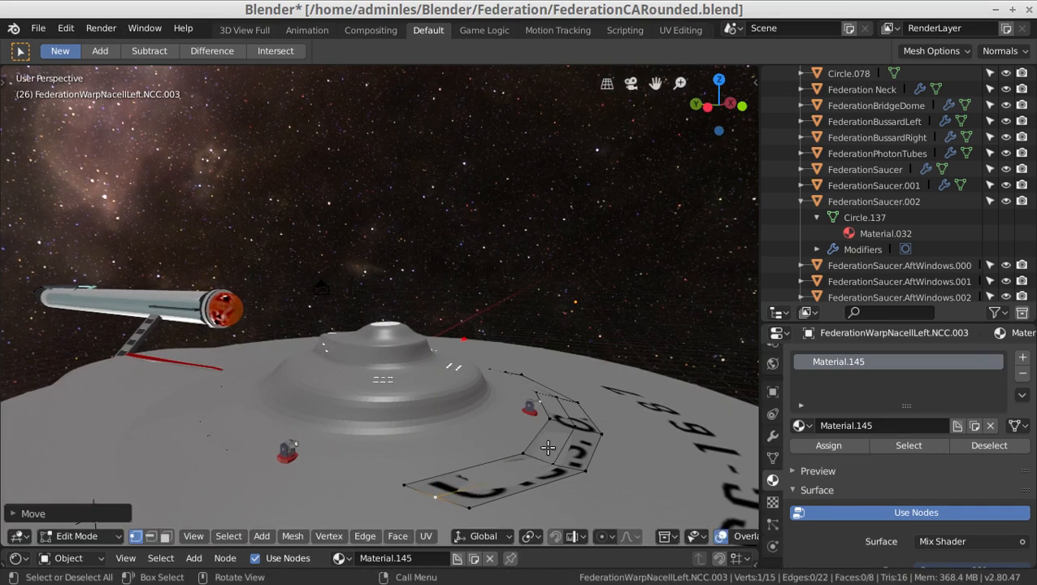
- Raise the middle vertex of the crosswise edge next to the U end about 0.01 along global Z
click(553, 466)
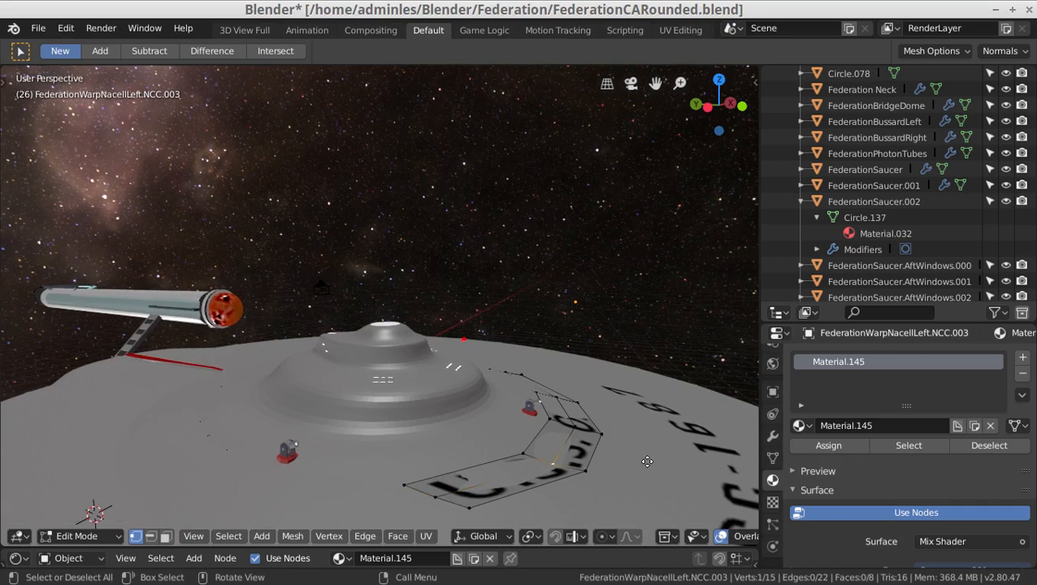
key(g)
key(z)
key(z)
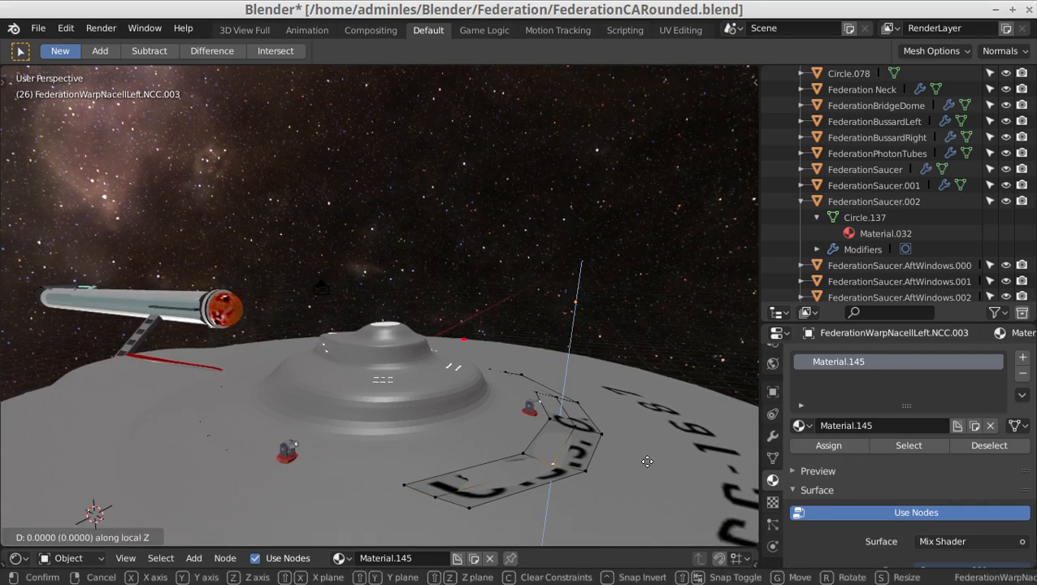
key(z)
key(z)
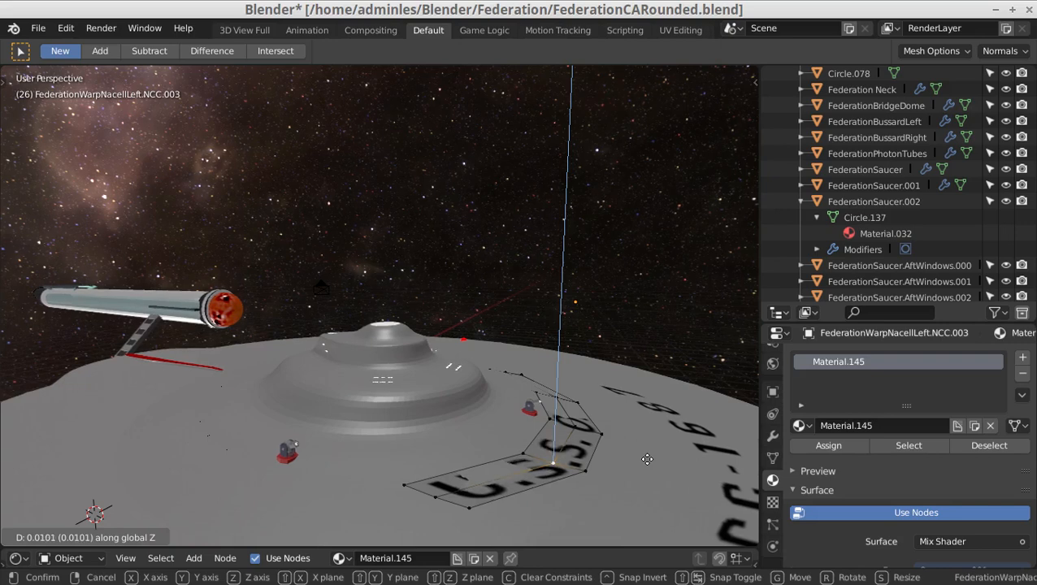
click(648, 459)
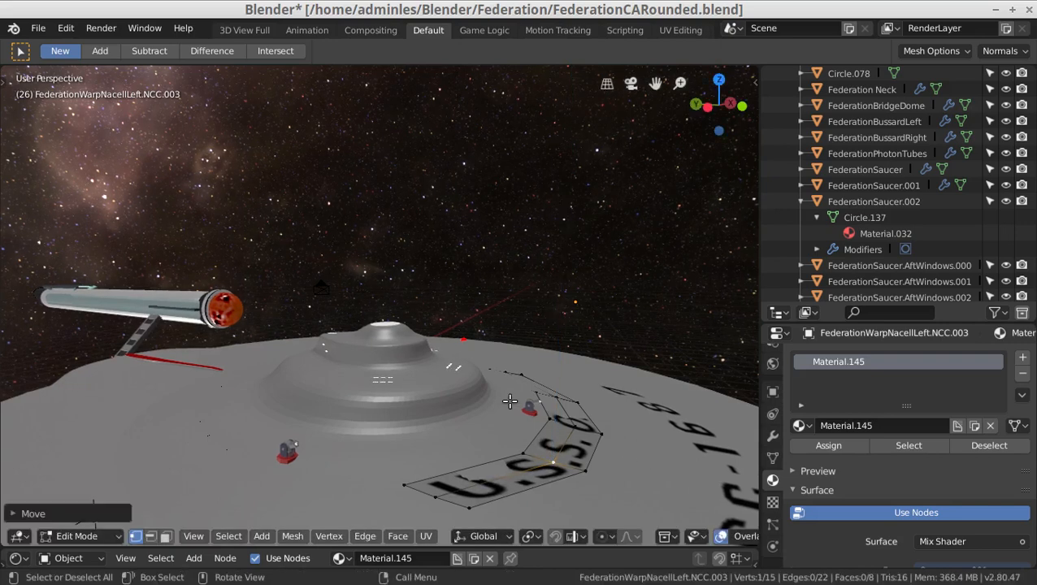
- Raise the inner vertex of the crosswise edge next to the U end slightly along global Z
click(560, 458)
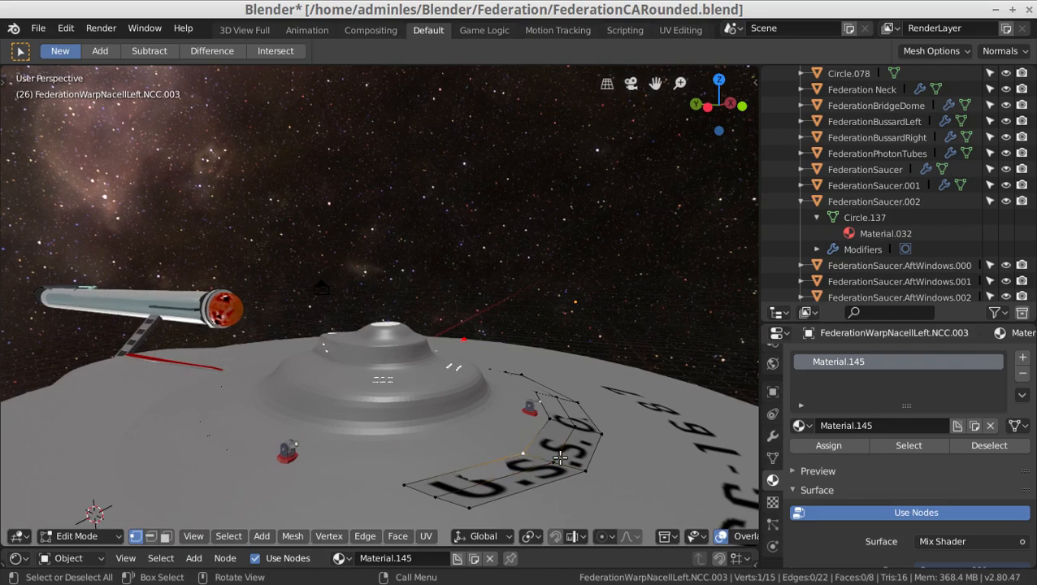
key(g)
key(z)
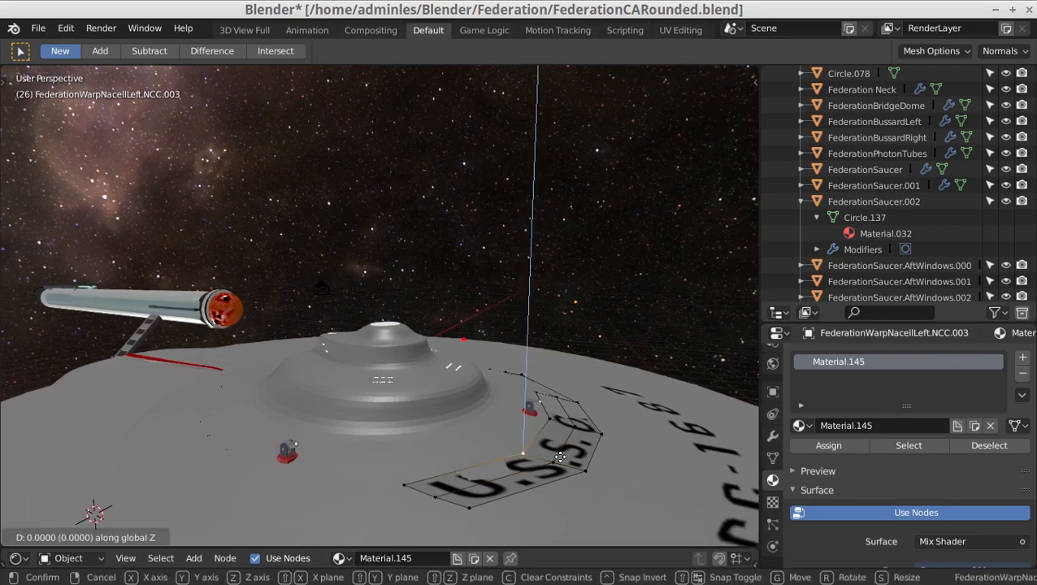
click(560, 458)
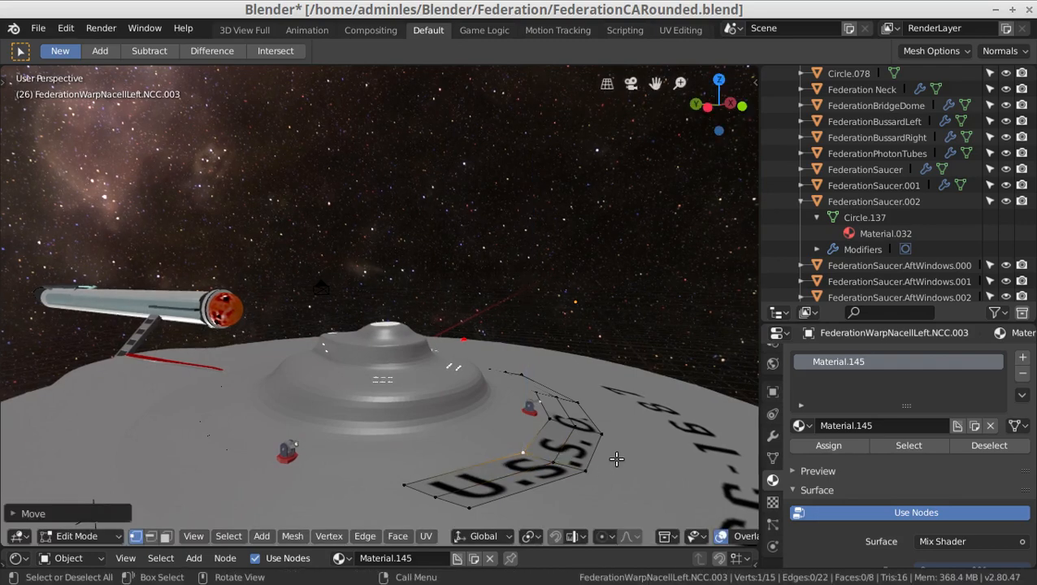
- Raise the inner corner vertex at the decal's opposite, OMEGA end about 0.012 along global Z
middle_drag(579, 459, 482, 458)
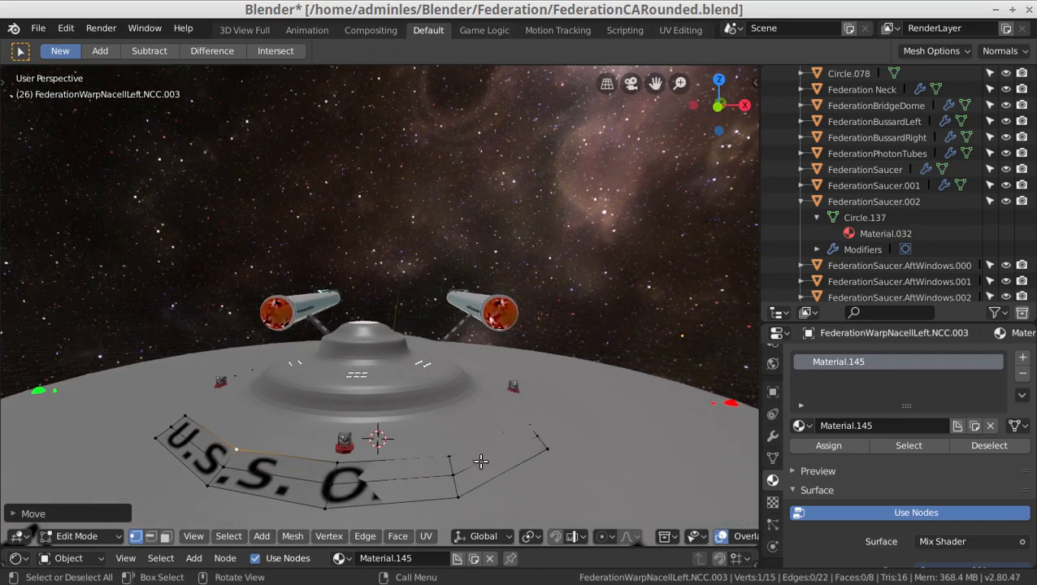
click(573, 439)
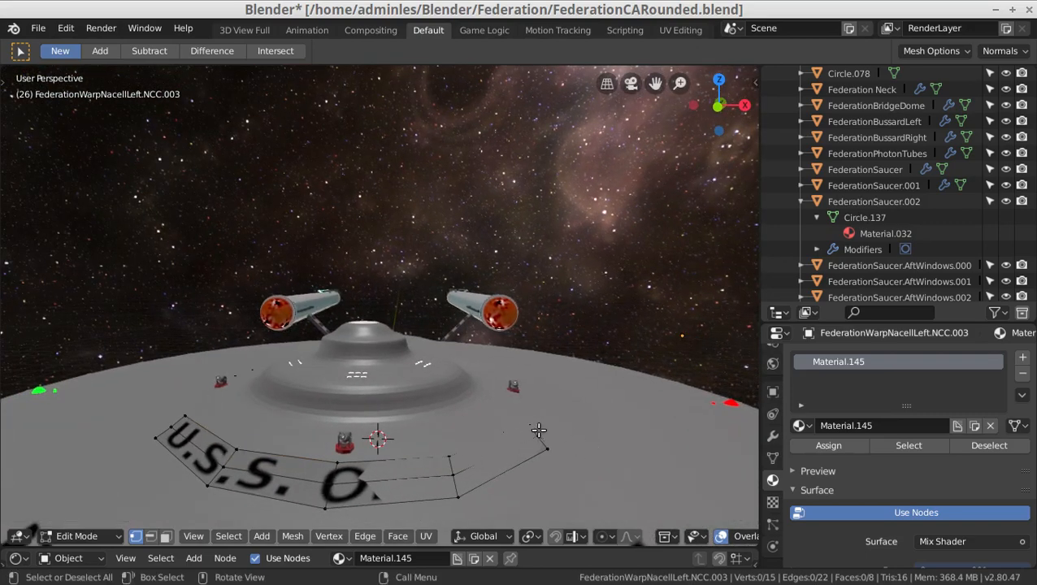
click(550, 434)
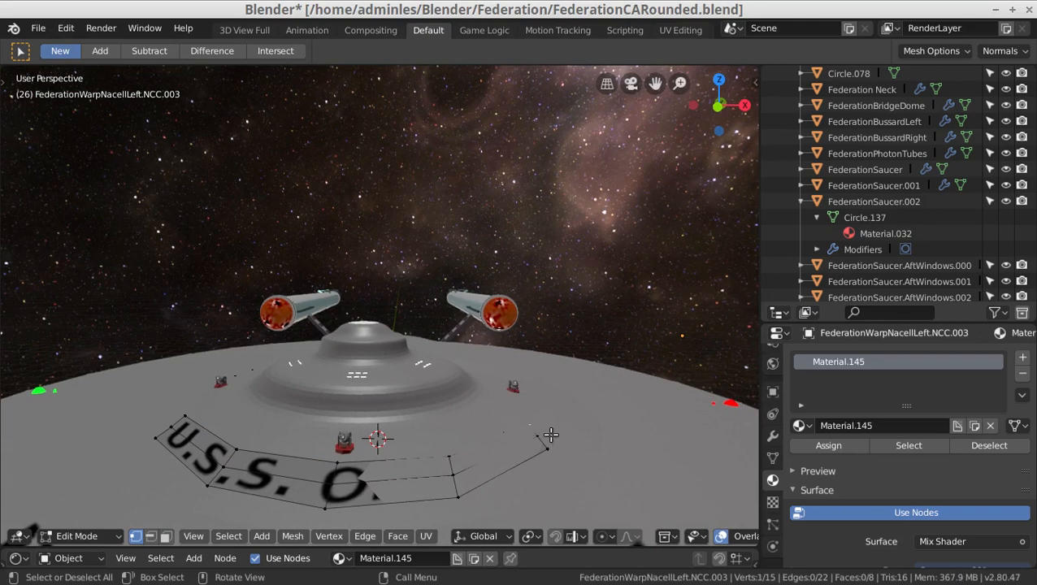
key(g)
key(z)
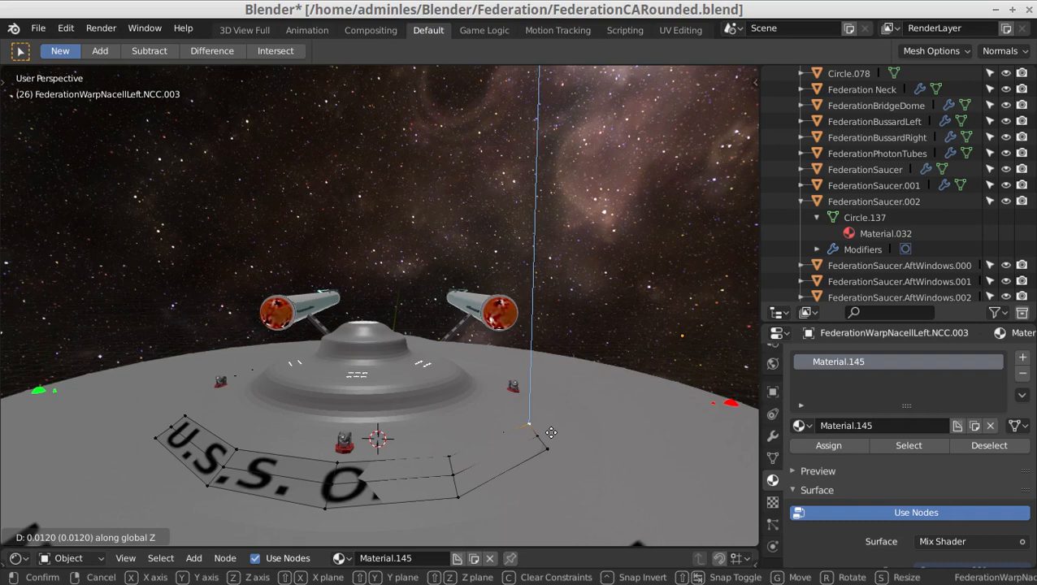
click(551, 433)
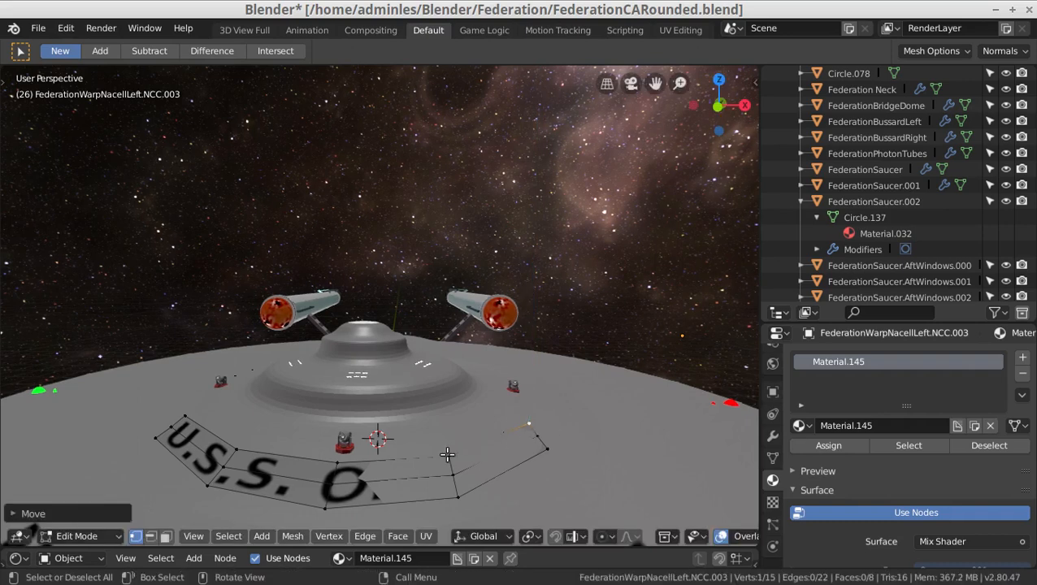
- Raise the inner vertex of the crosswise edge next to the OMEGA end slightly along global Z
key(g)
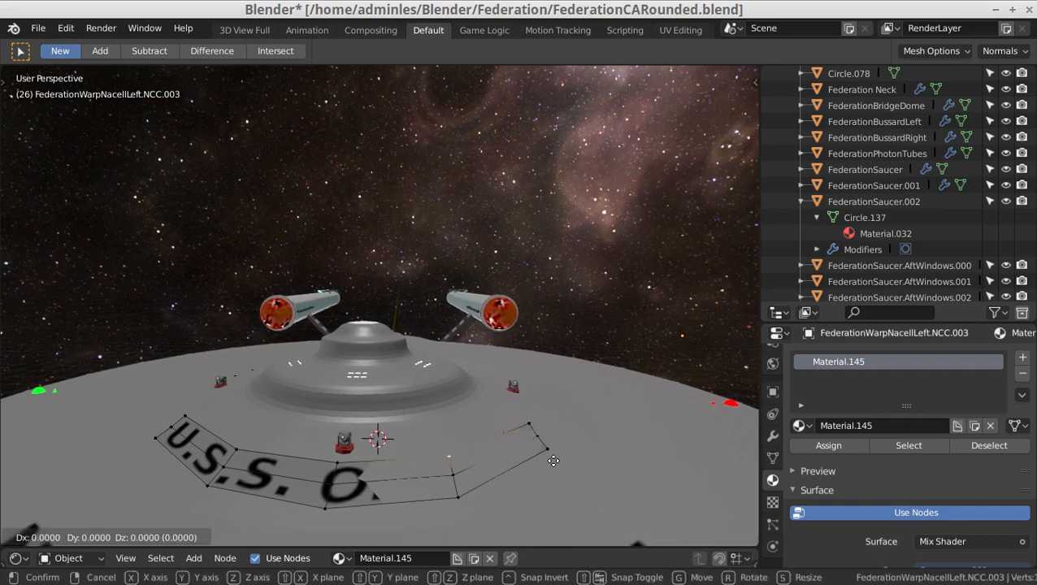
key(z)
click(553, 459)
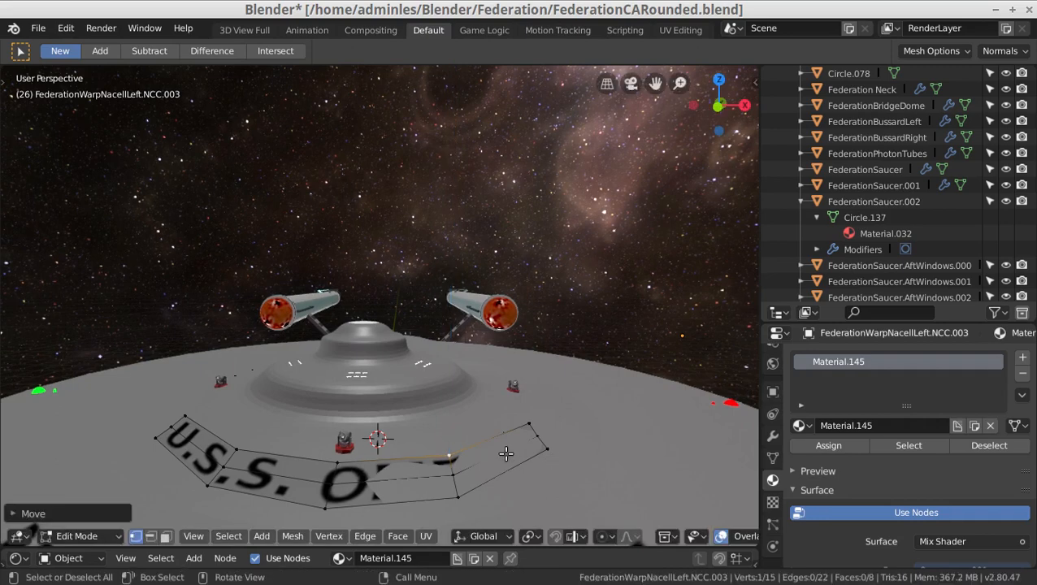
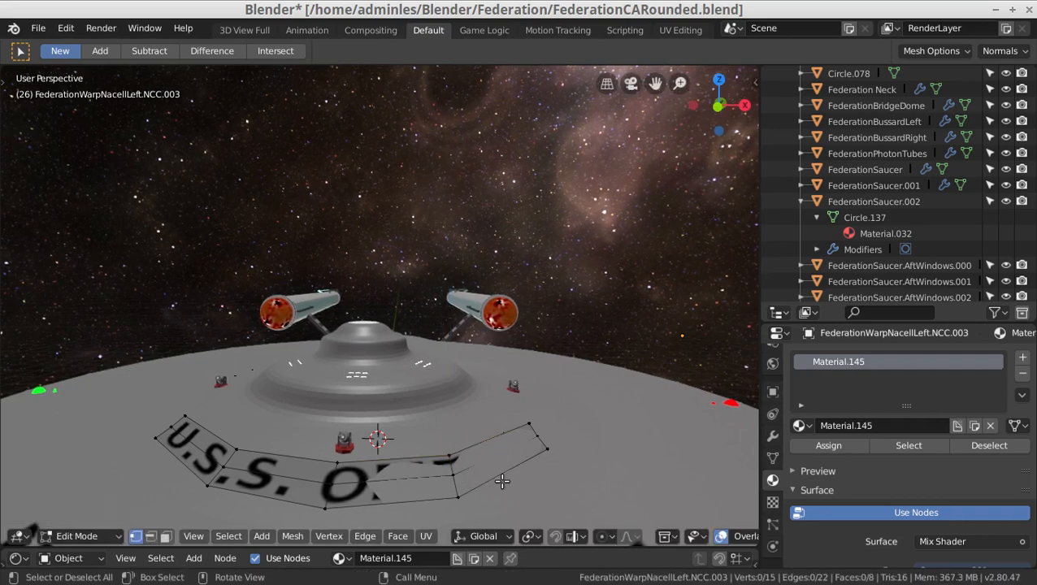
- Raise the middle vertex of the crosswise edge next to the OMEGA end about 0.005 along global Z
click(486, 478)
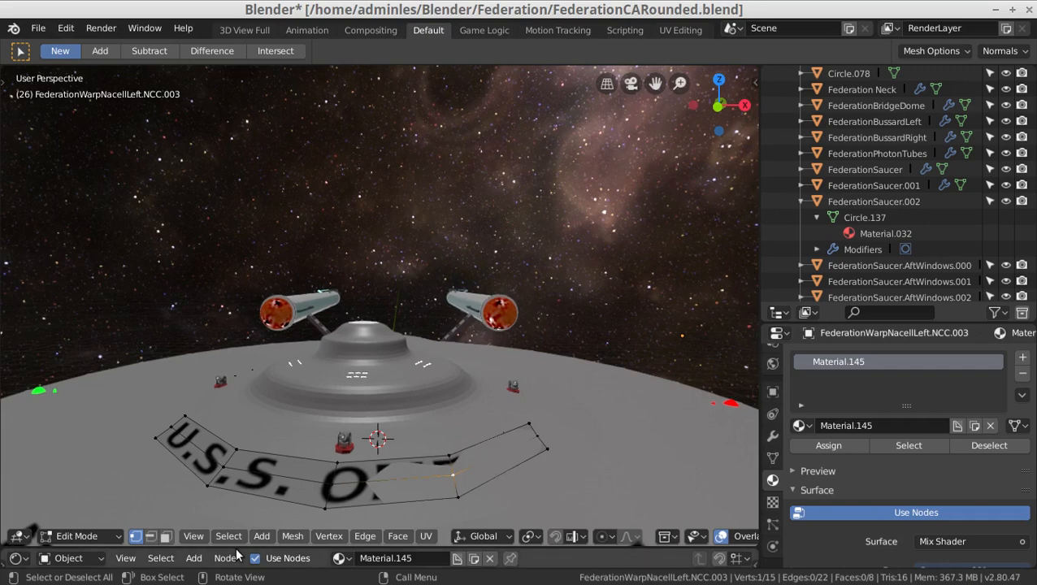
key(Up)
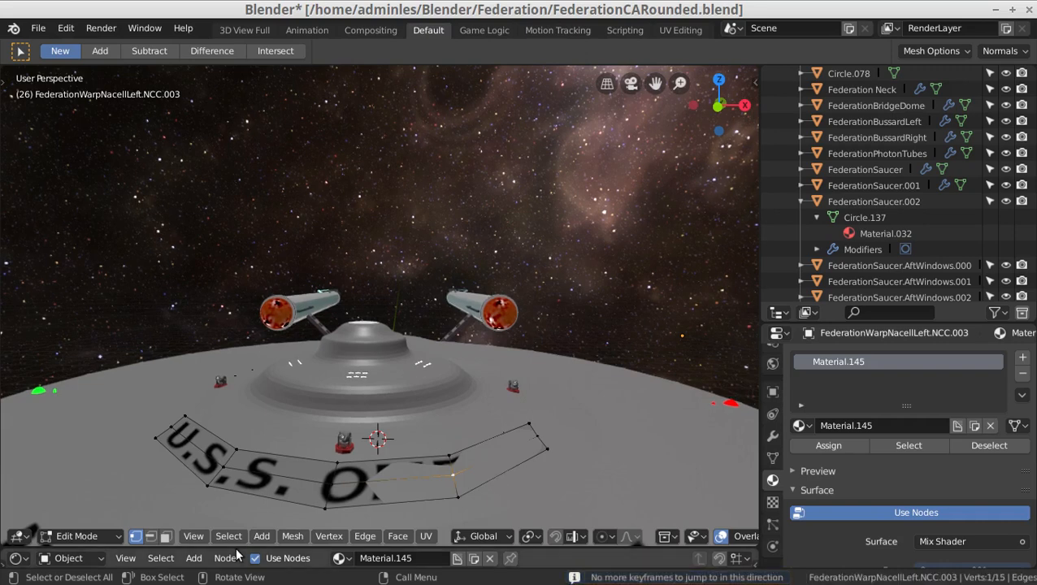
key(Up)
key(Up)
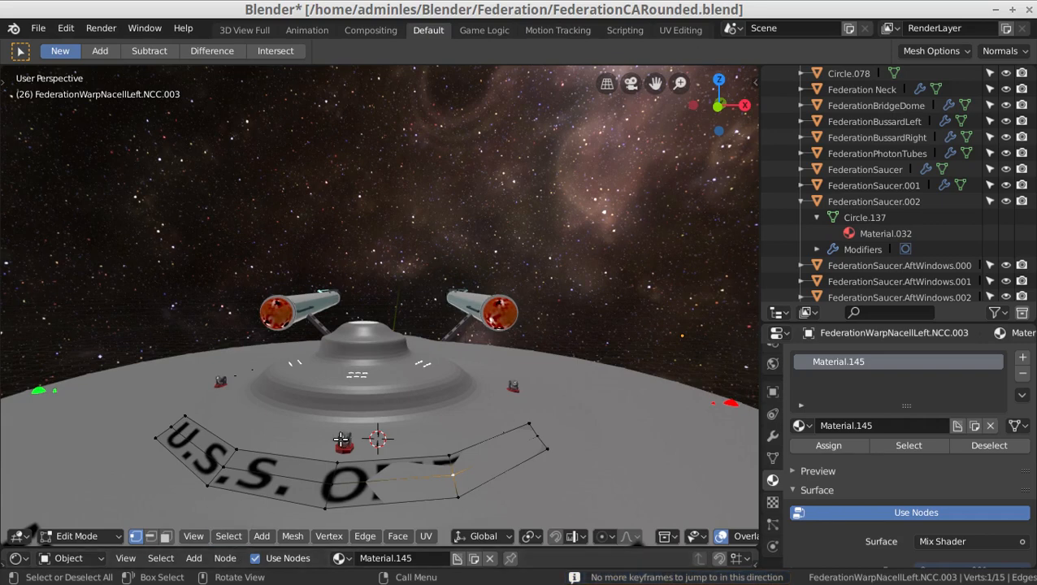
key(g)
key(z)
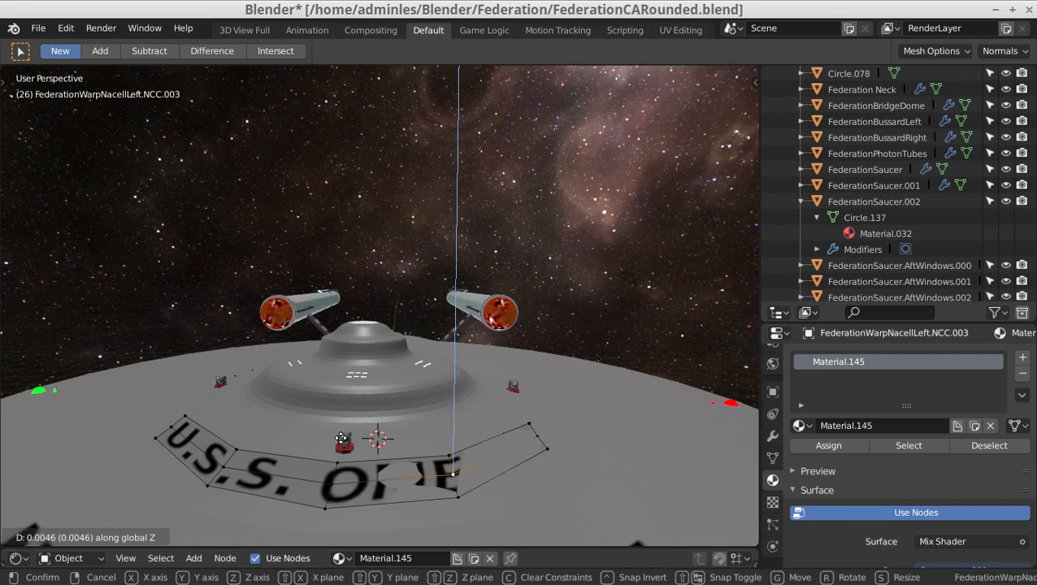
click(342, 439)
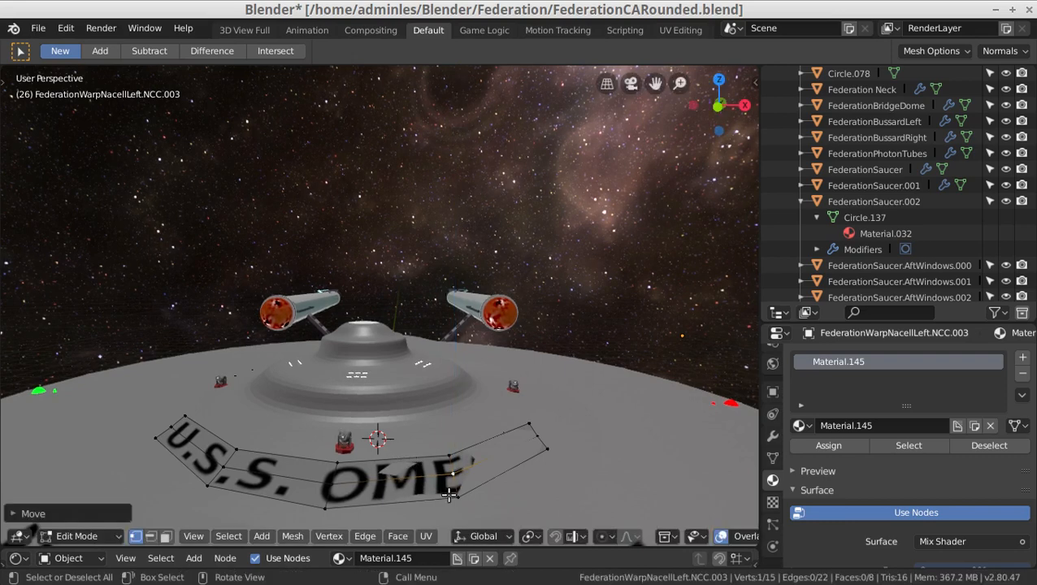
- Raise the outer vertex of the crosswise edge next to the OMEGA end about 0.004 along global Z
click(476, 501)
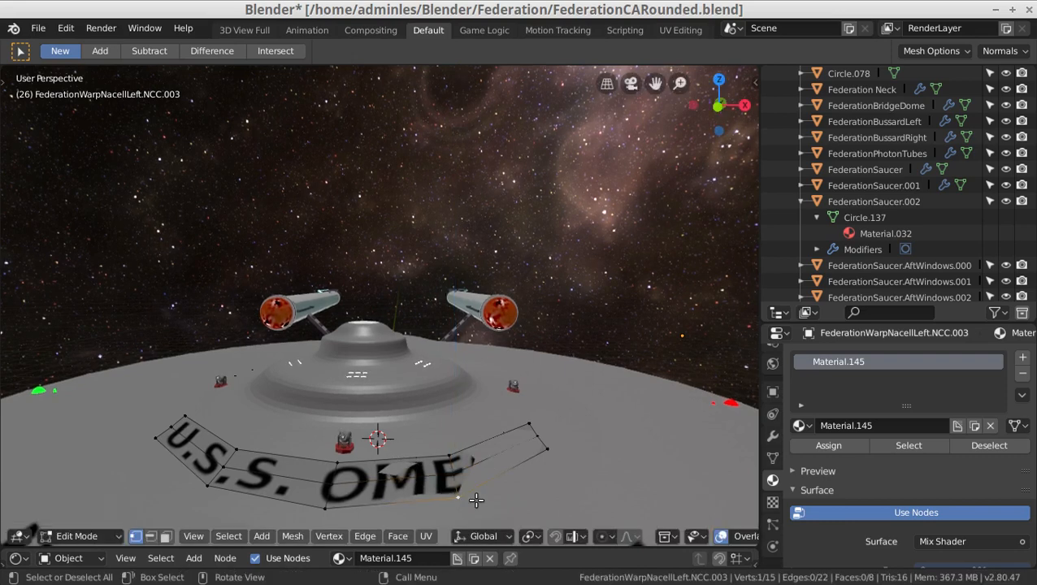
key(g)
key(z)
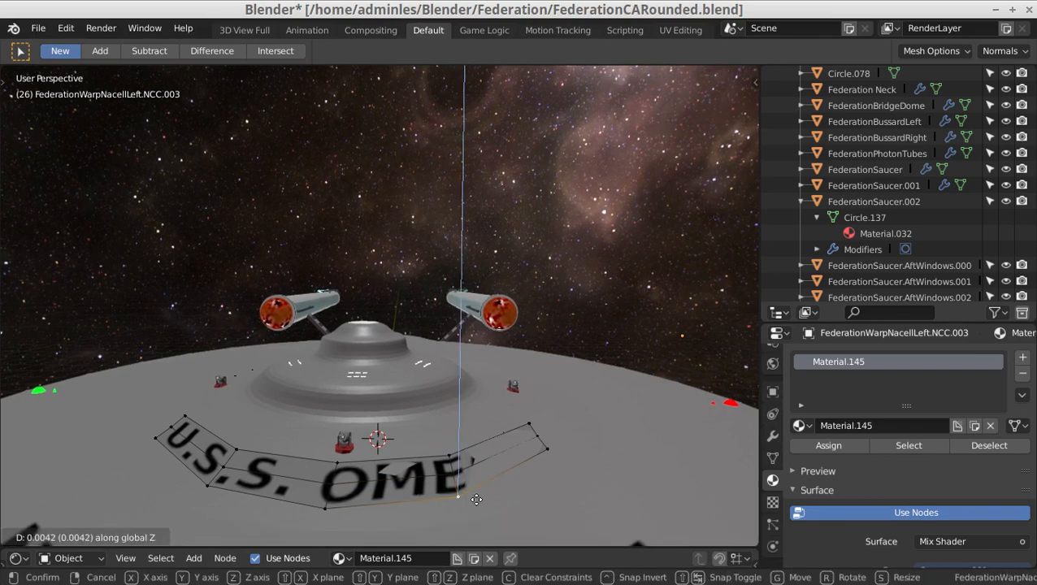
click(360, 470)
- Raise the inner vertex of the decal's central crosswise edge, just before the O, about 0.005 along global Z
click(337, 463)
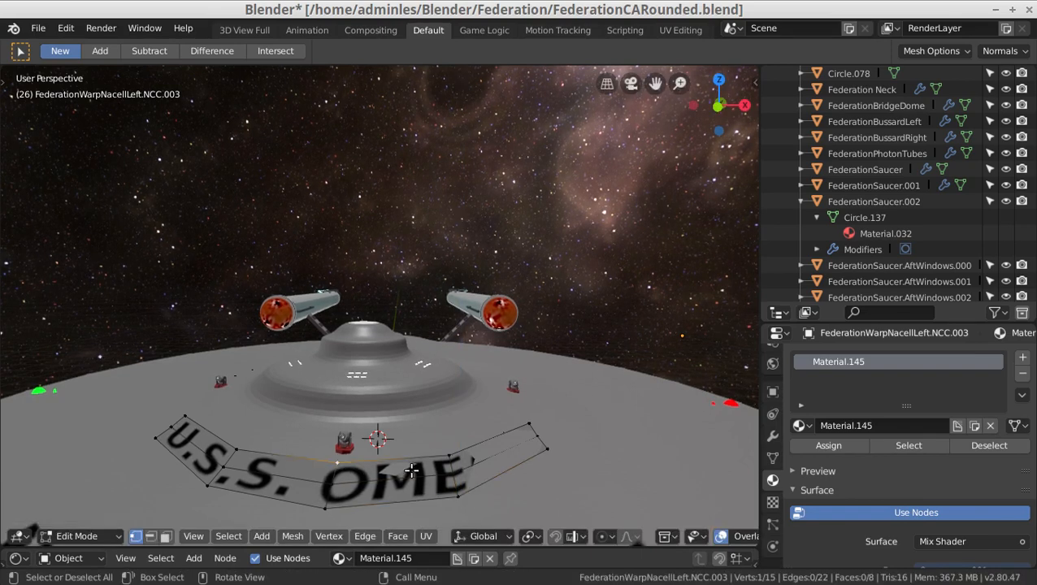
key(g)
key(z)
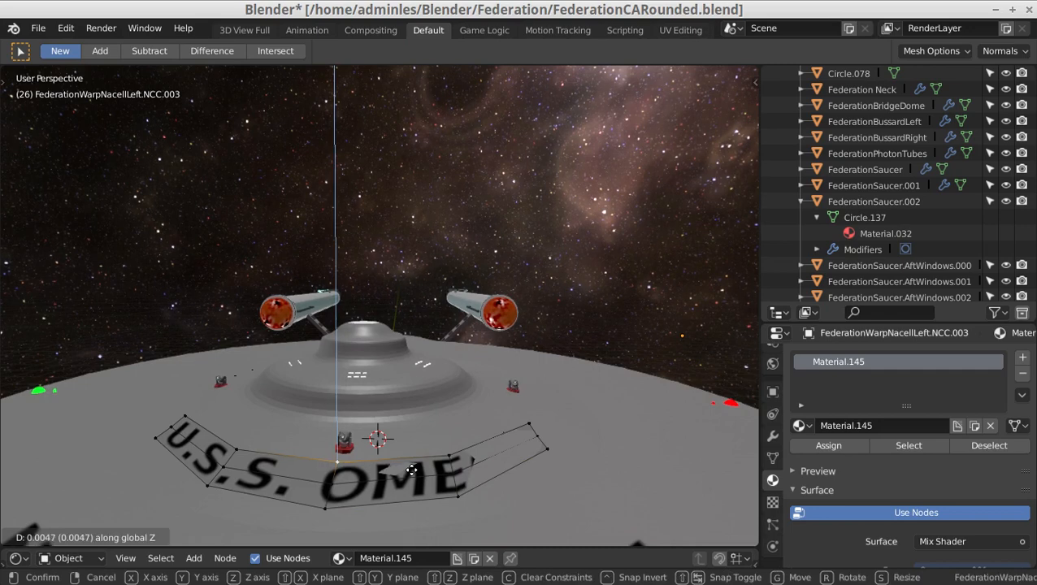
click(412, 470)
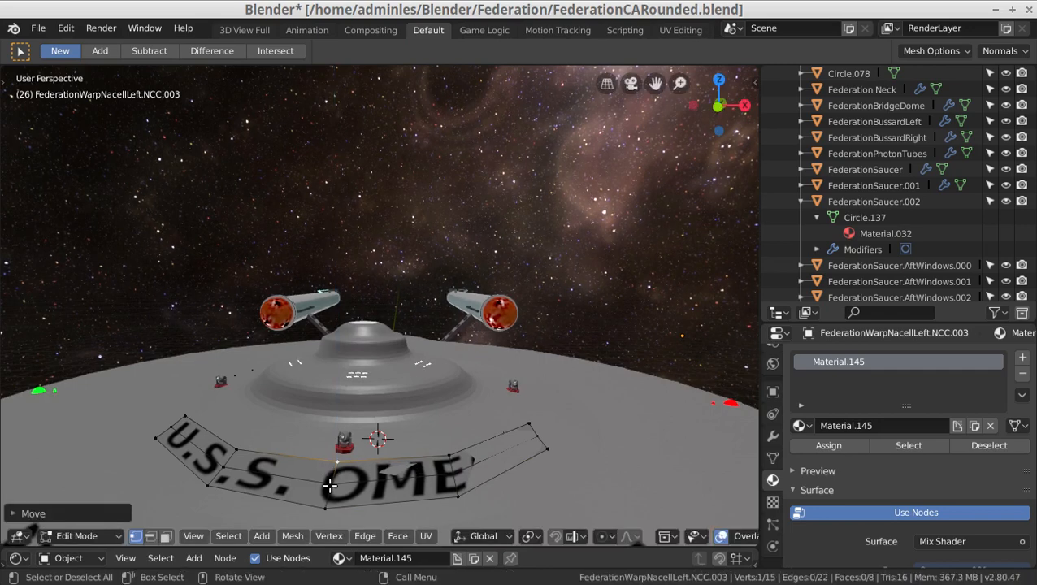
- Raise the middle vertex of the decal's central crosswise edge about 0.004 along global Z
click(460, 499)
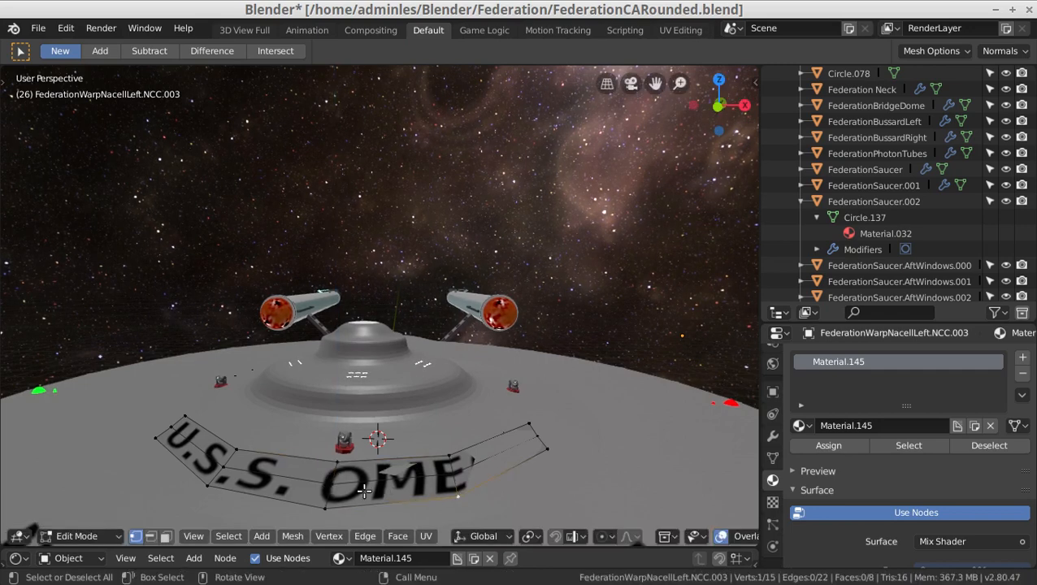
click(413, 484)
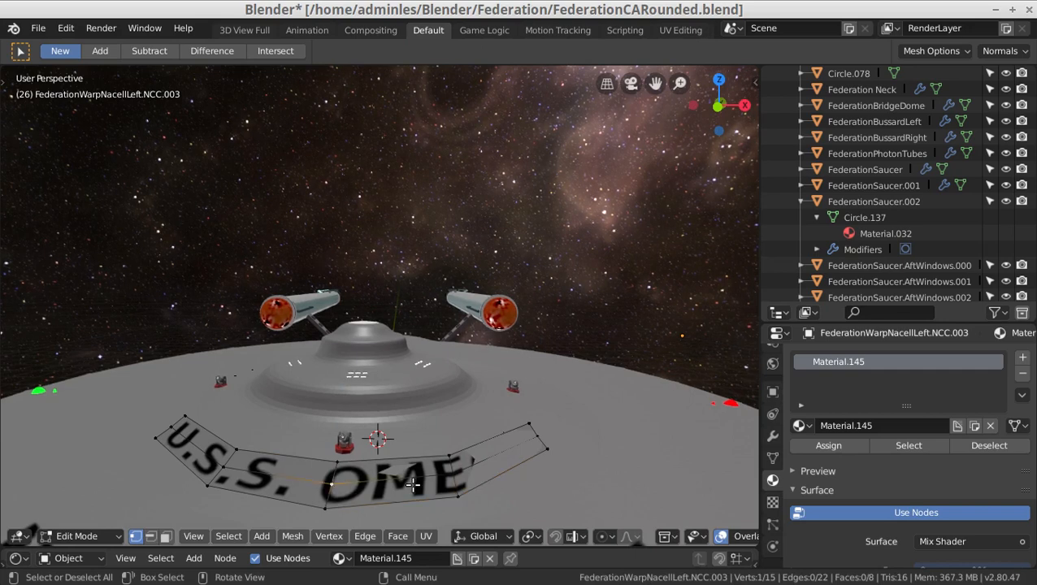
key(g)
key(z)
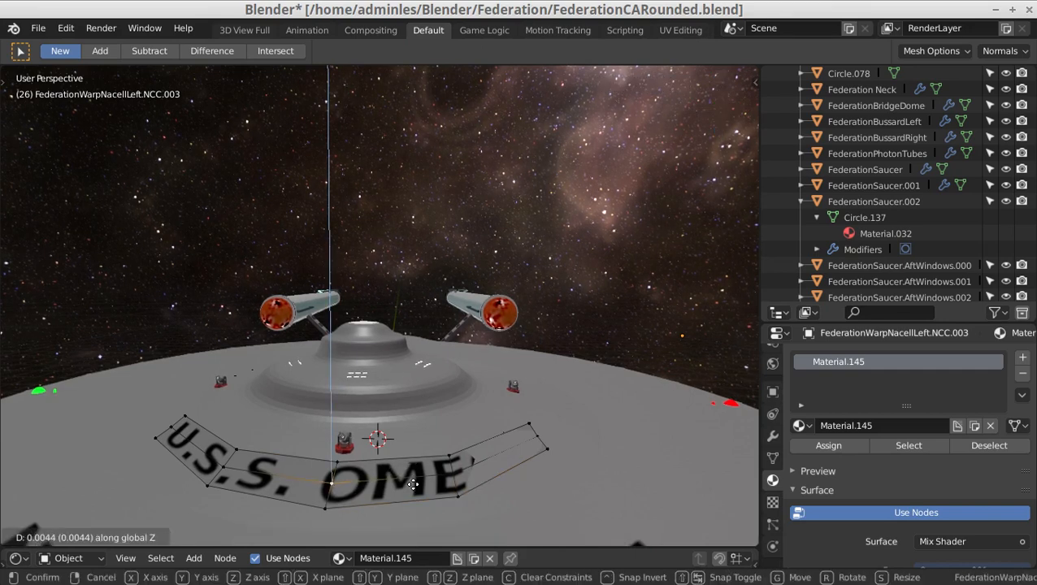
click(413, 484)
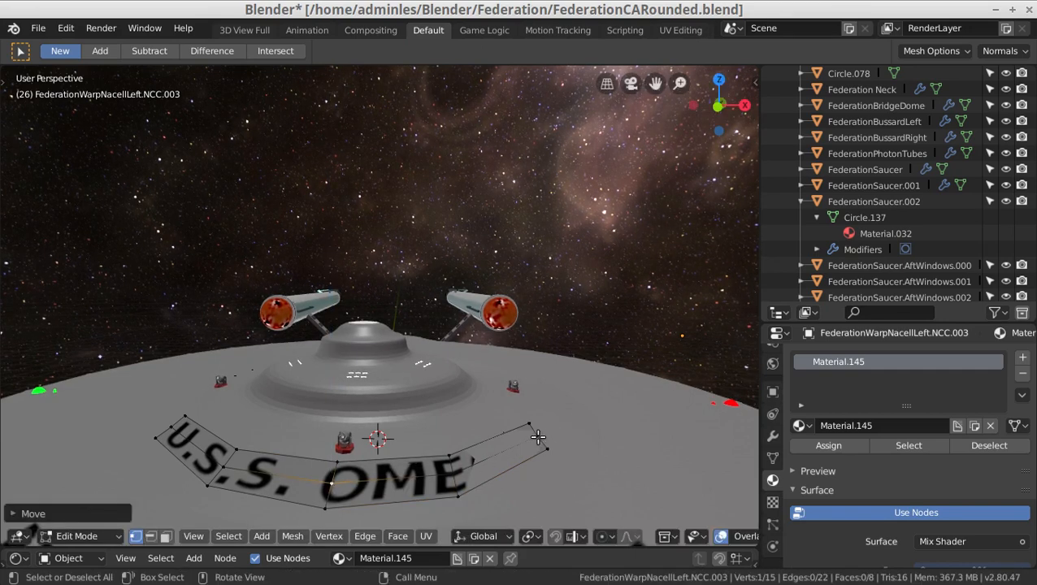
- Raise the outer corner vertex at the decal's OMEGA end slightly along global Z
click(555, 437)
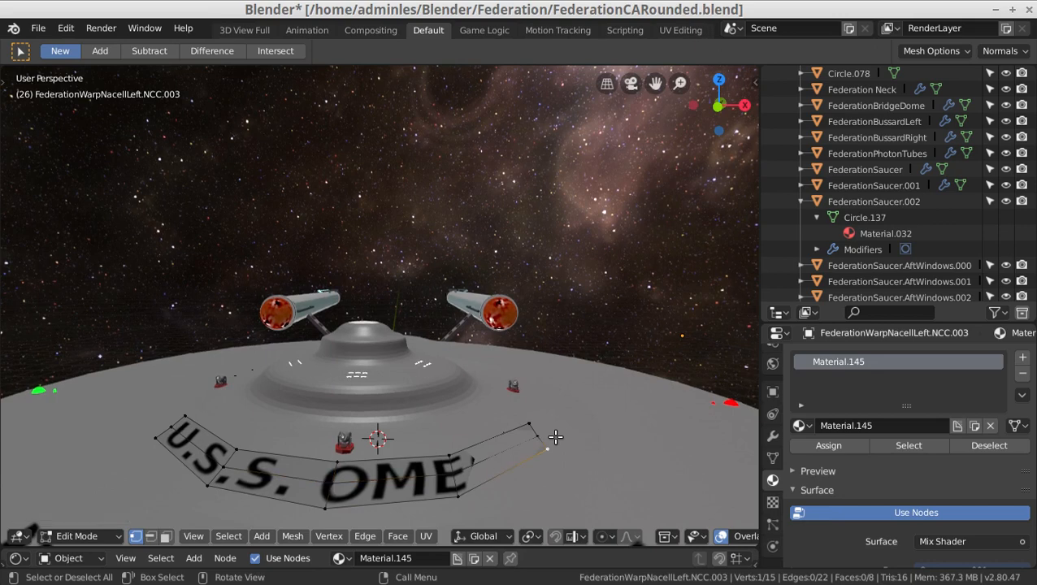
key(g)
key(z)
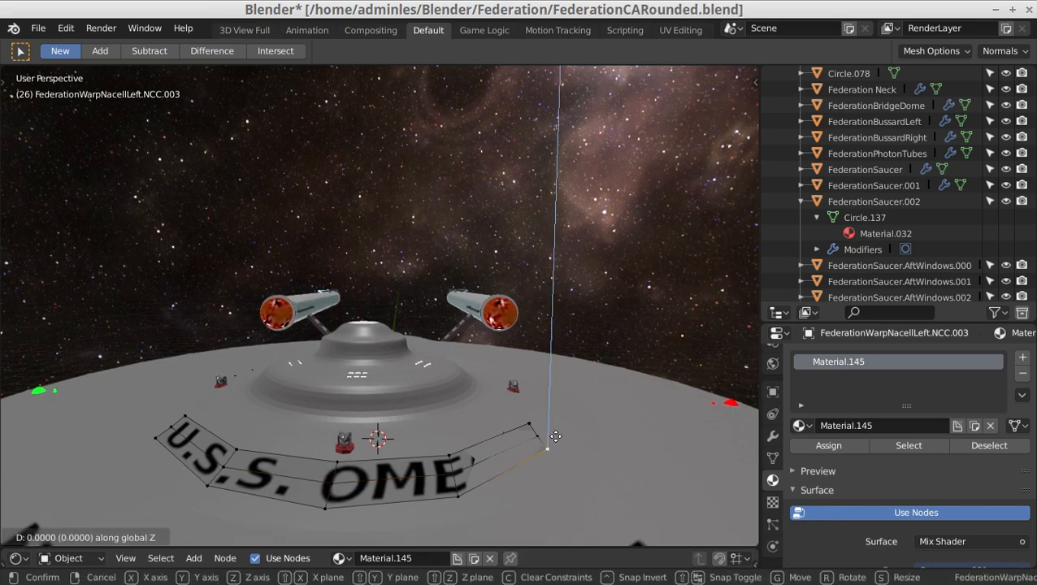
click(553, 435)
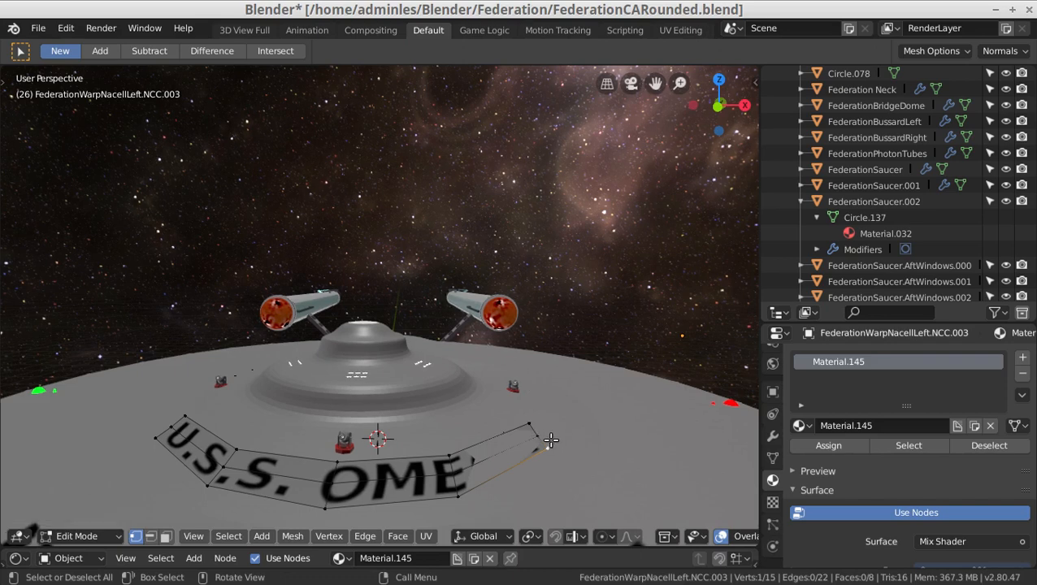
- Raise the middle vertex of the end edge at the decal's OMEGA end about 0.022 along global Z
click(536, 432)
key(g)
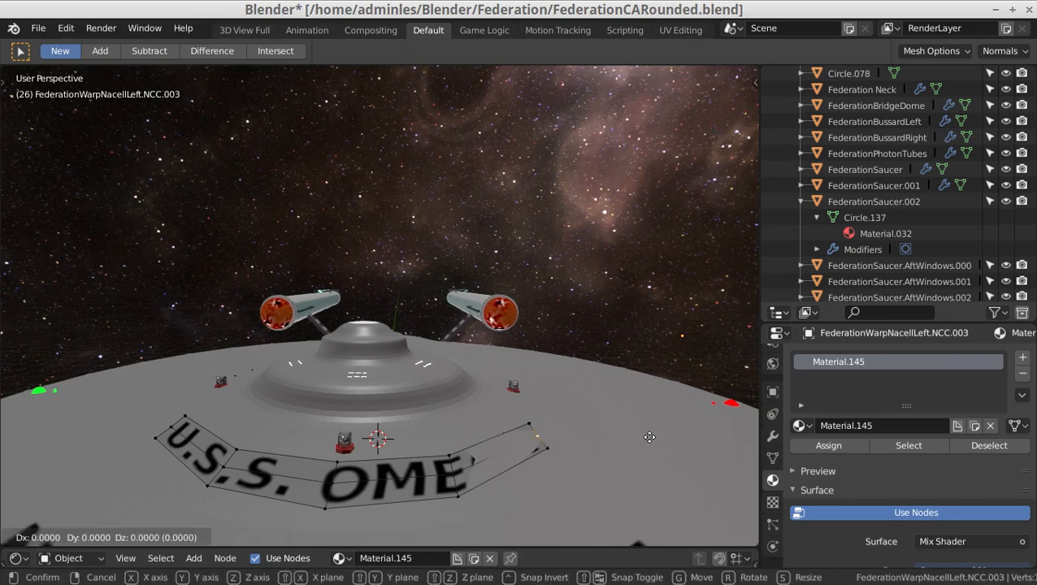
key(z)
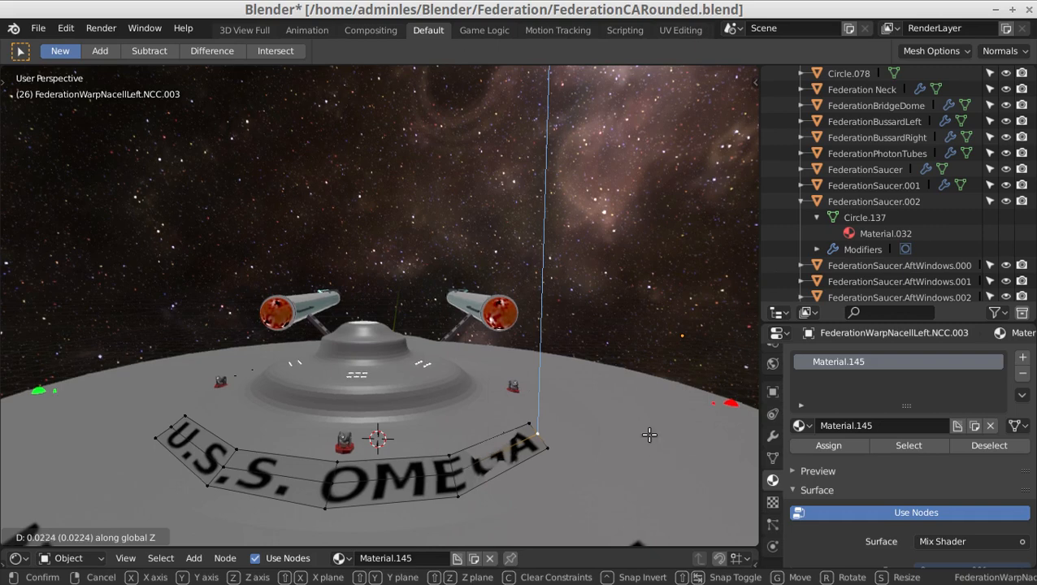
click(649, 435)
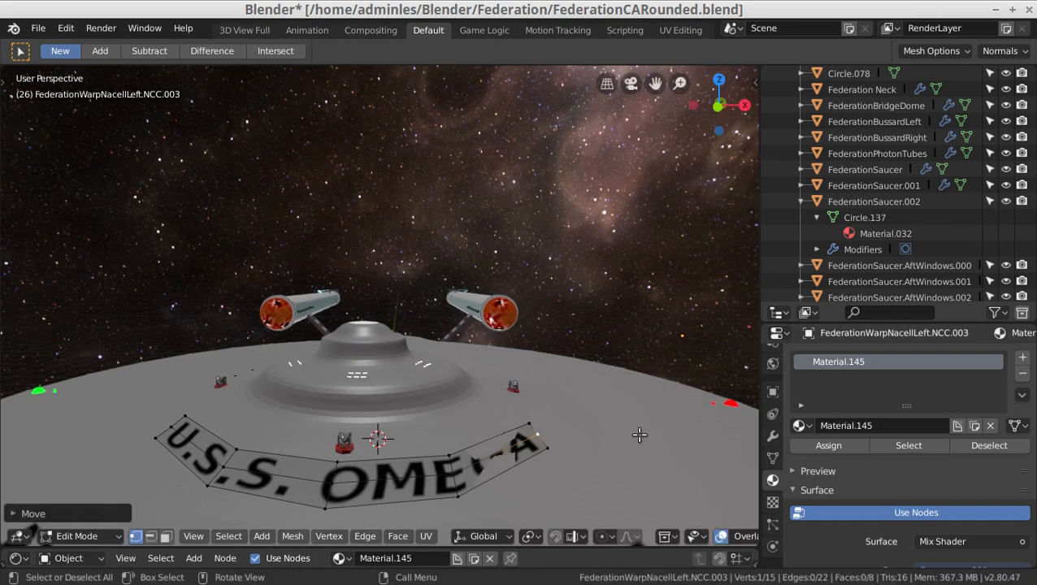
- Raise the middle vertex of the crosswise edge between the E and G a further 0.005 or so along global Z
click(519, 511)
click(465, 497)
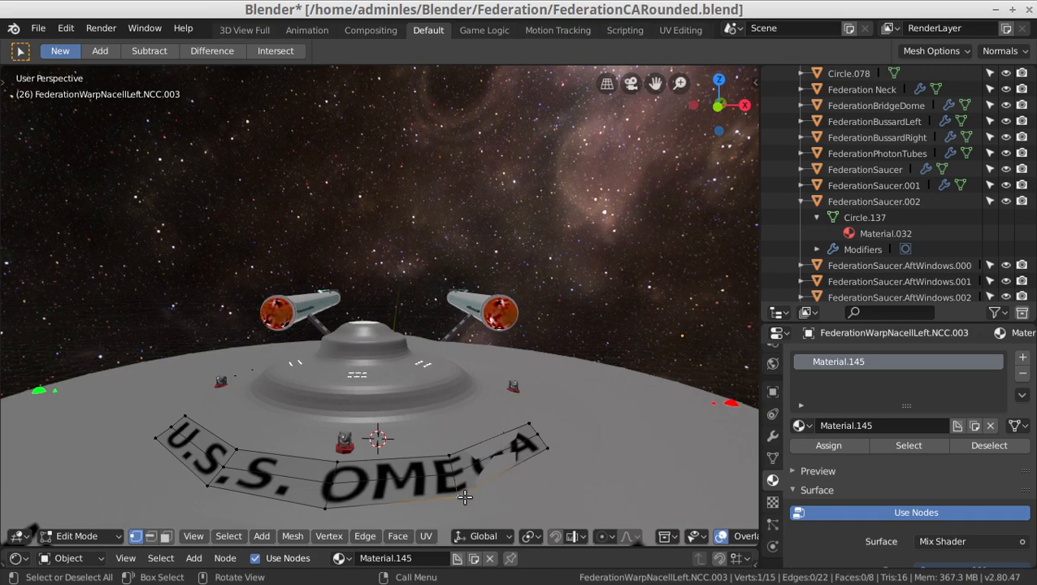
click(454, 478)
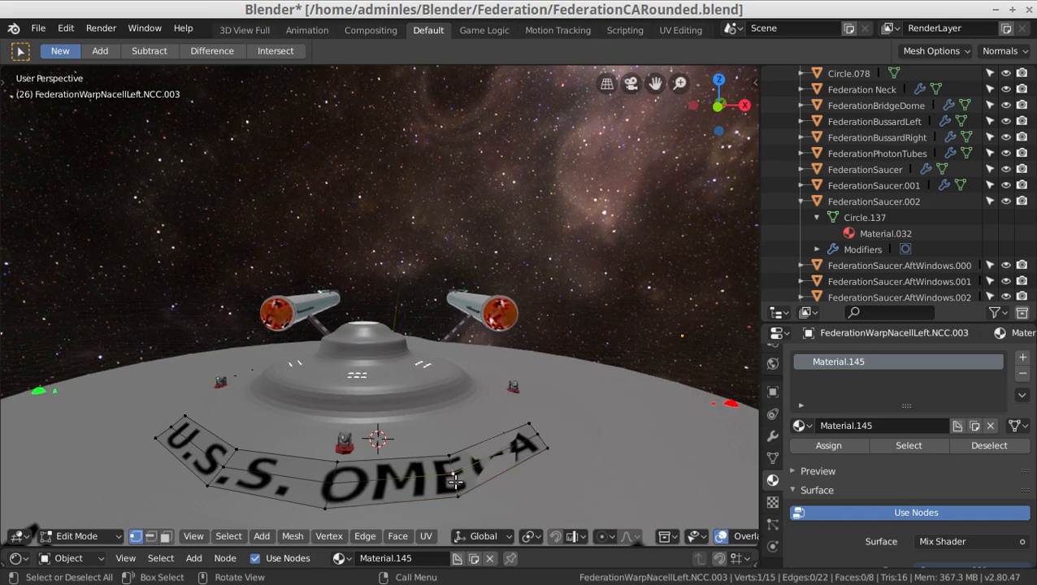
key(g)
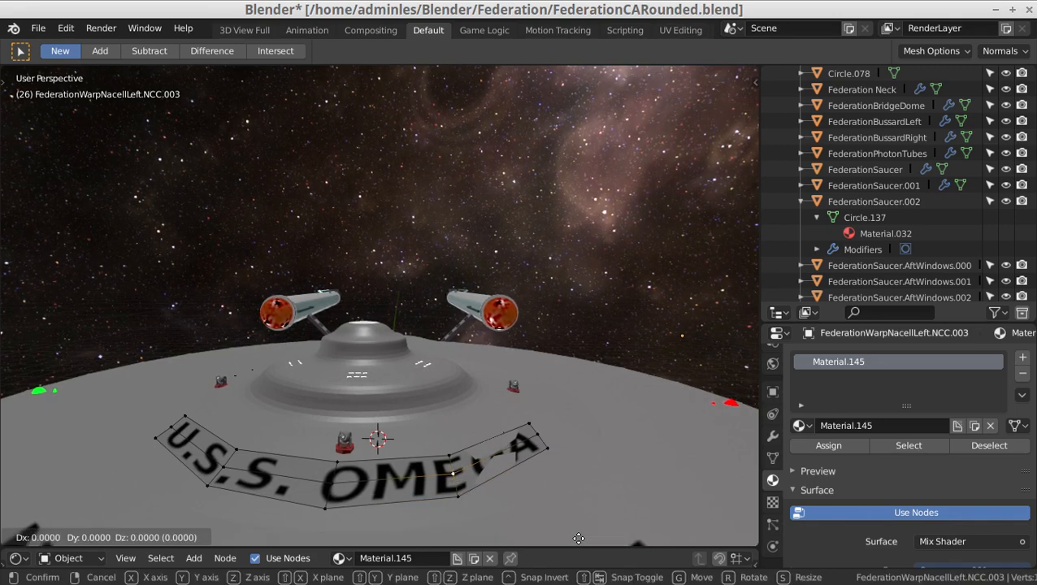
key(z)
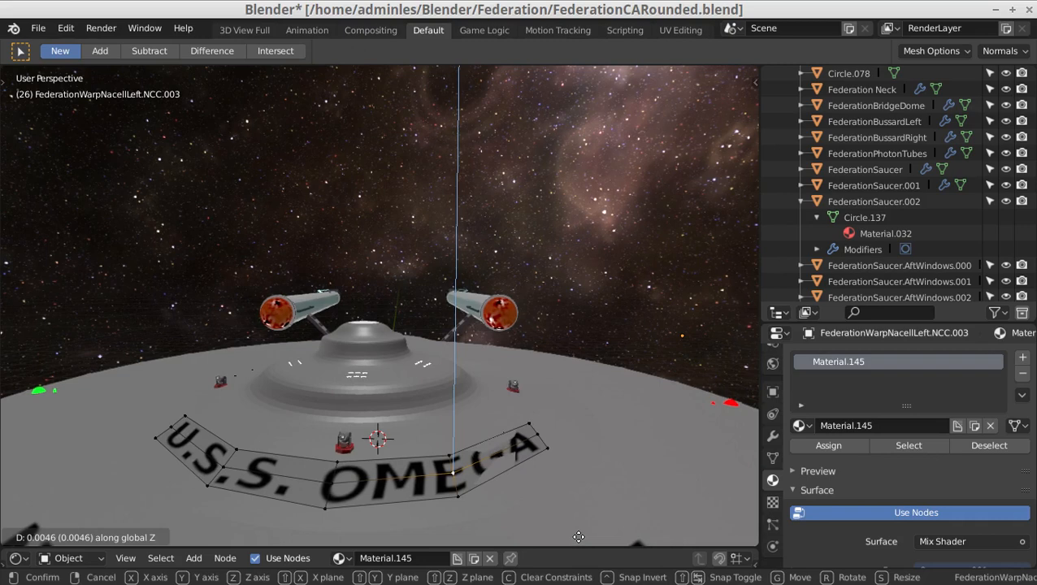
click(577, 534)
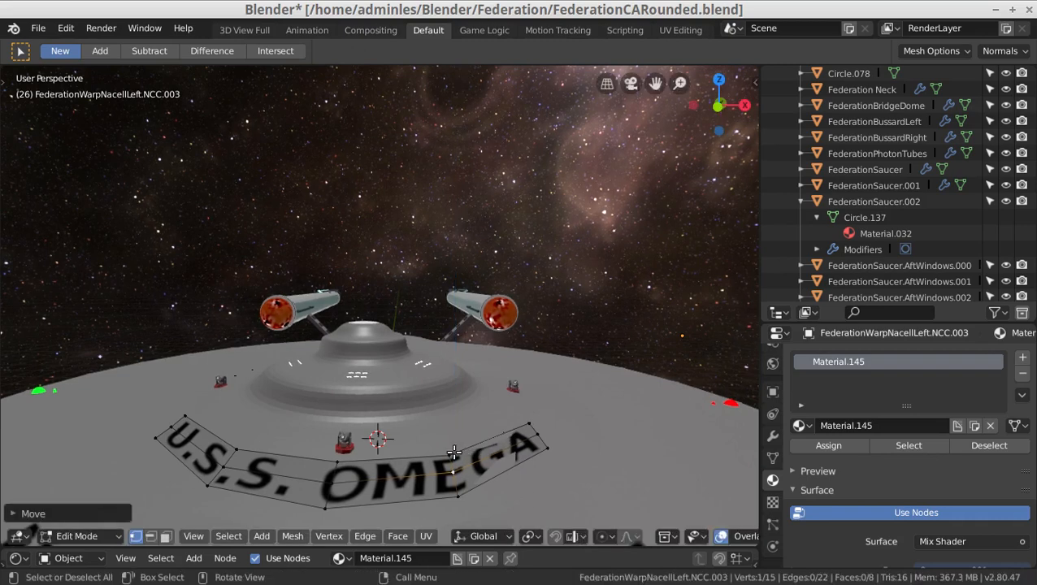
- Raise the inner vertex of the crosswise edge between the E and G about 0.005 along global Z
click(460, 457)
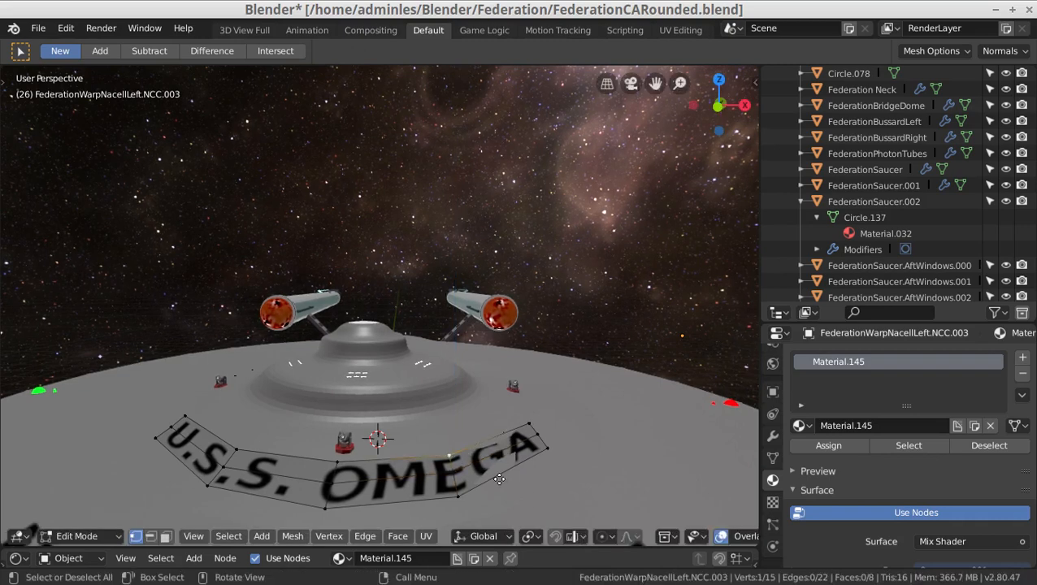
key(g)
key(z)
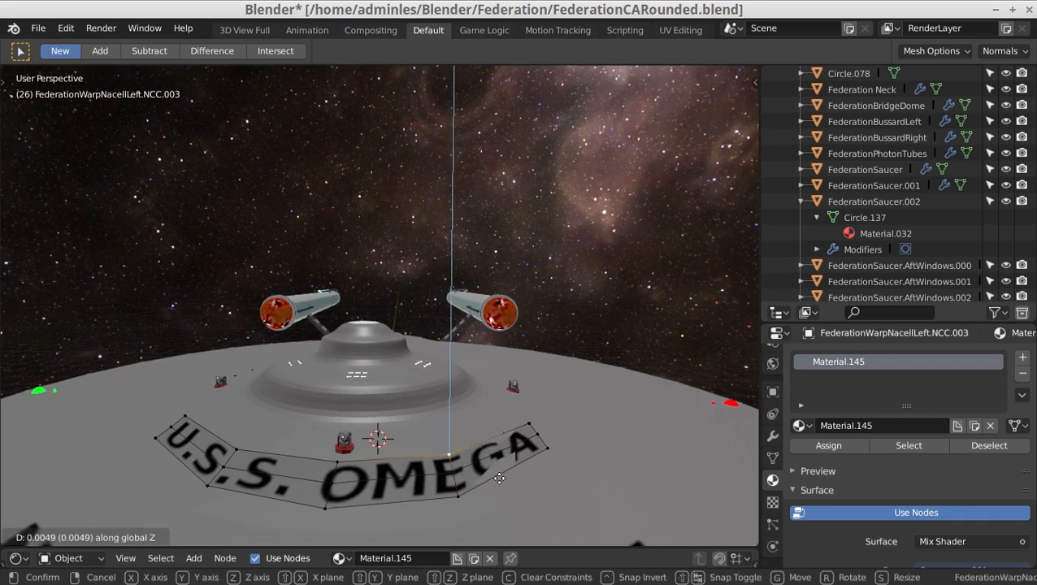
click(499, 478)
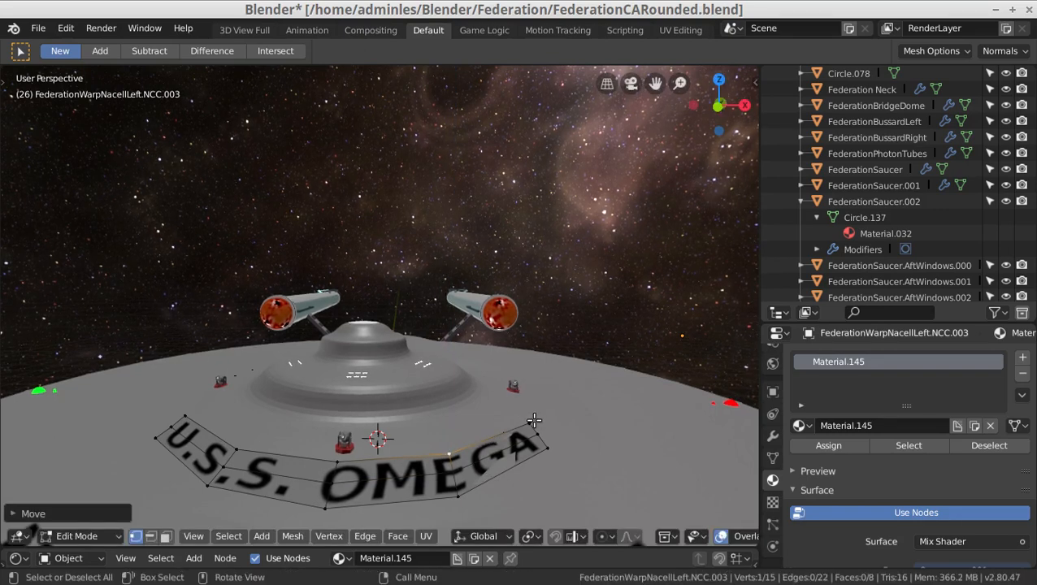
- Raise the inner corner vertex at the decal's OMEGA end about 0.006 along global Z
click(609, 440)
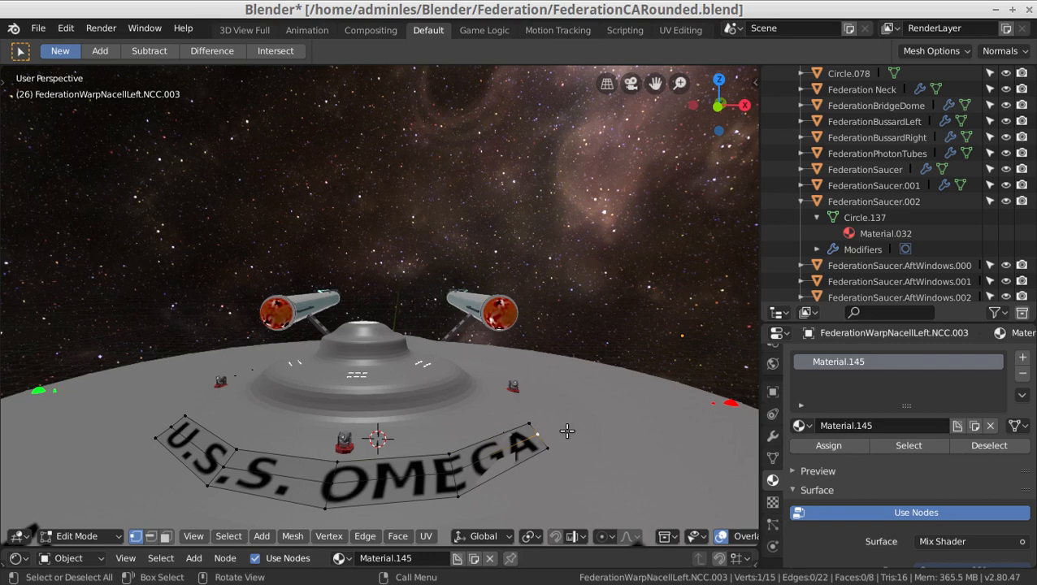
click(529, 416)
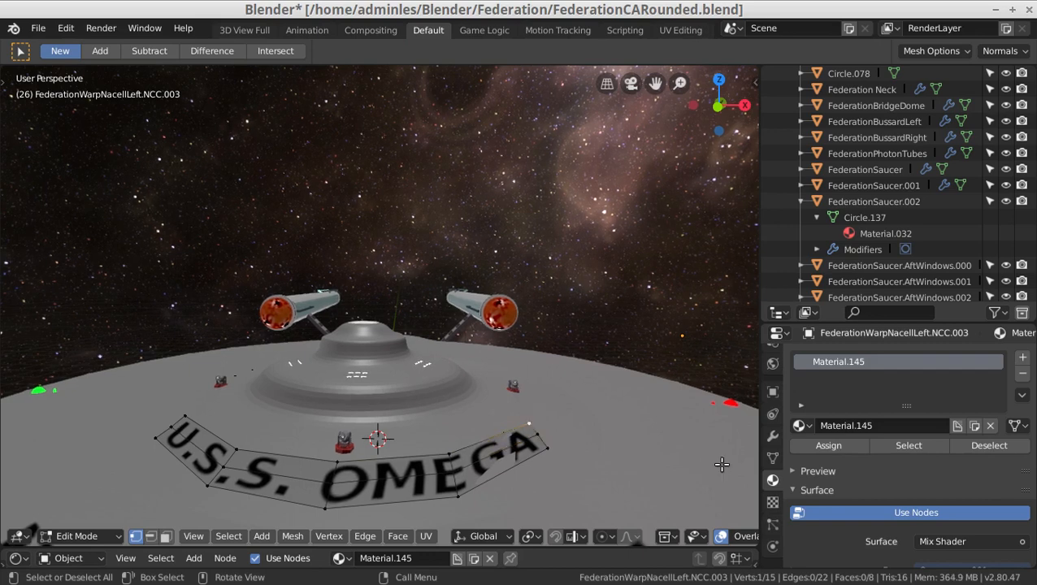
key(g)
key(z)
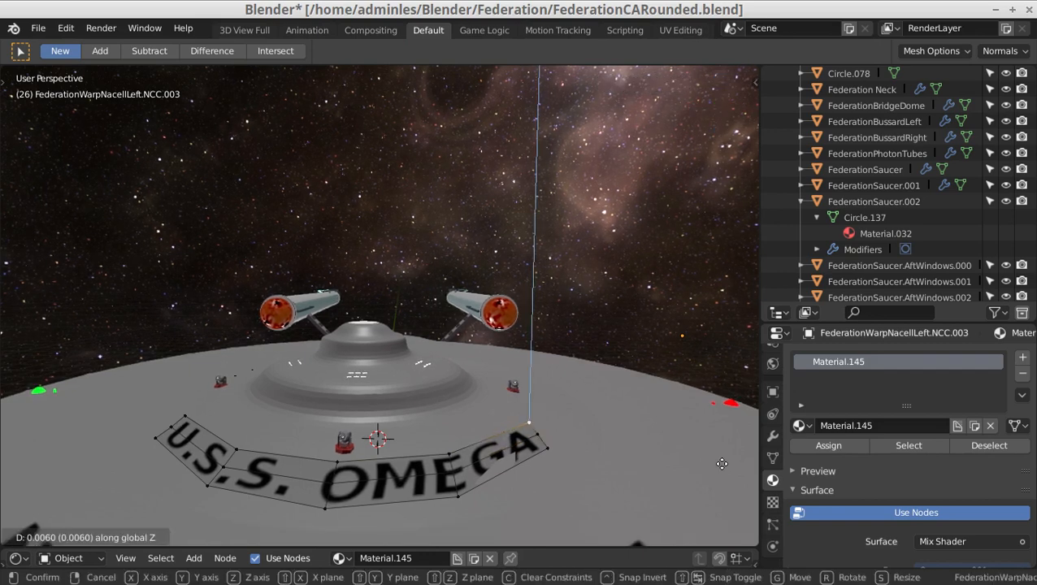
click(722, 463)
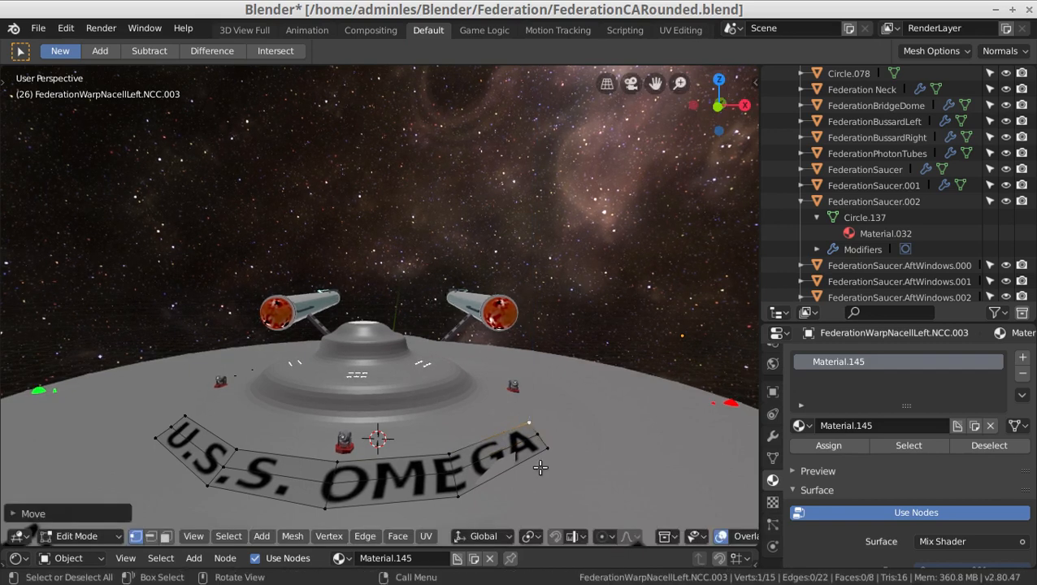
- Raise the outer vertex of the crosswise edge between the E and G about another 0.004 along global Z
click(453, 496)
key(g)
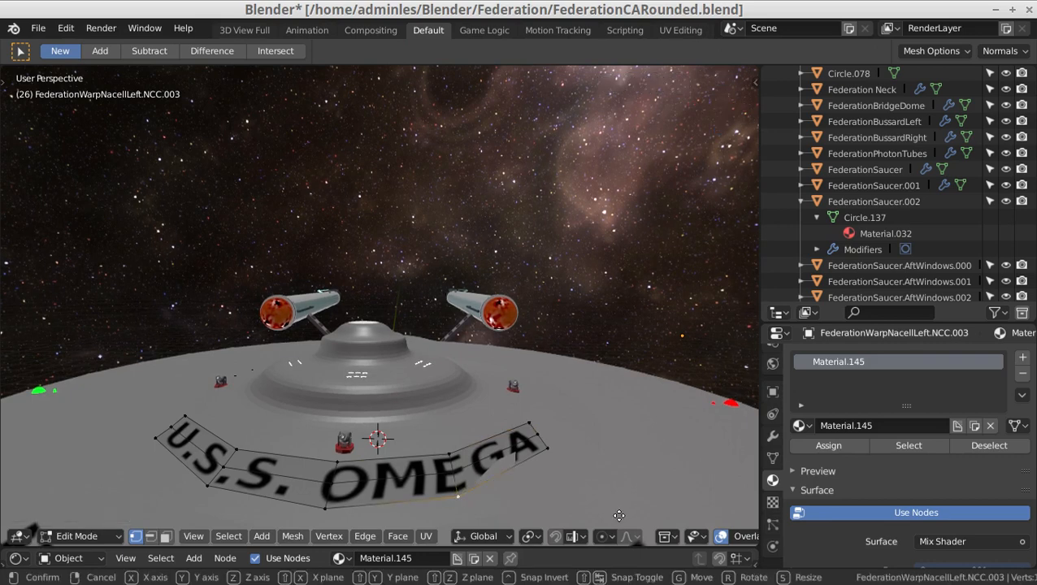
key(z)
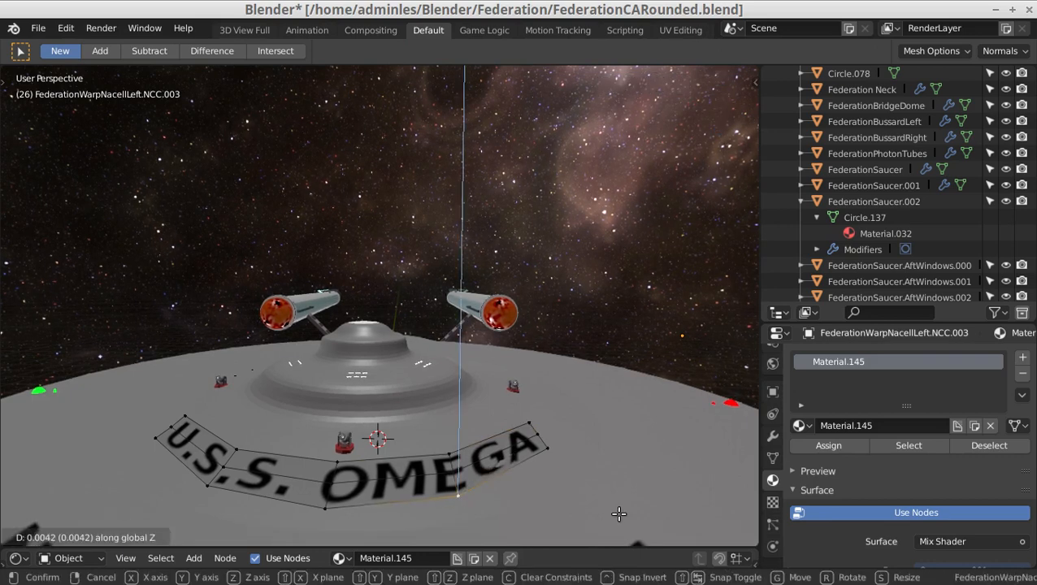
click(618, 514)
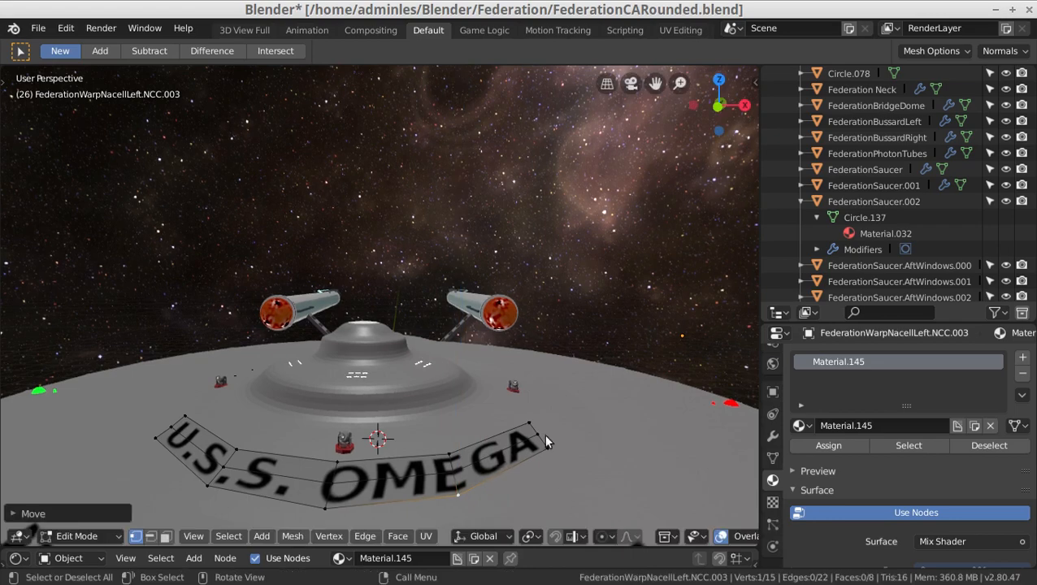
- Check the U.S.S. OMEGA decal on the saucer in Object Mode and subdivide its whole mesh once
key(Tab)
scroll(527, 391, down, 5)
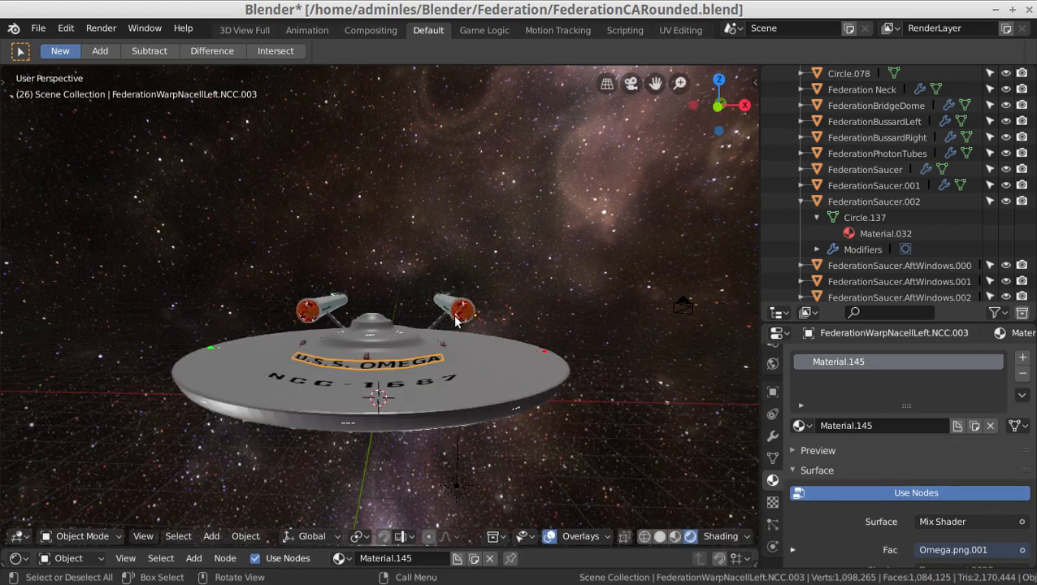
click(389, 329)
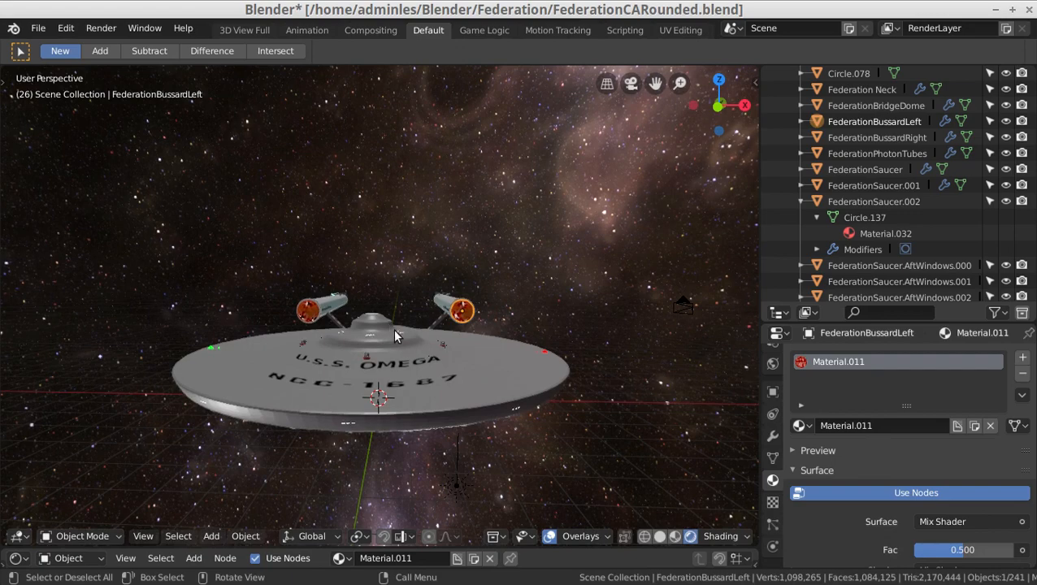
middle_drag(395, 335, 450, 399)
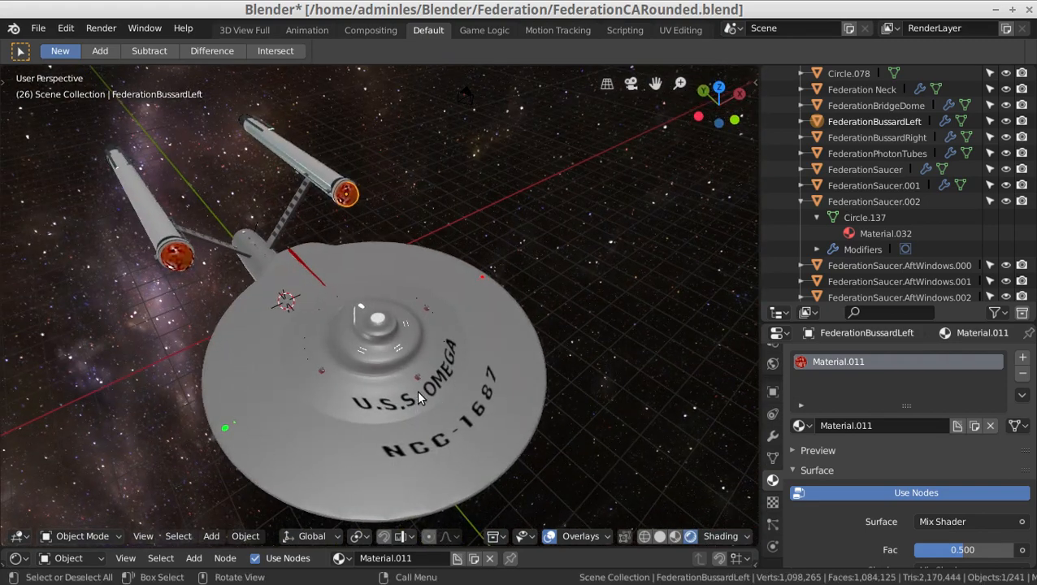
click(422, 393)
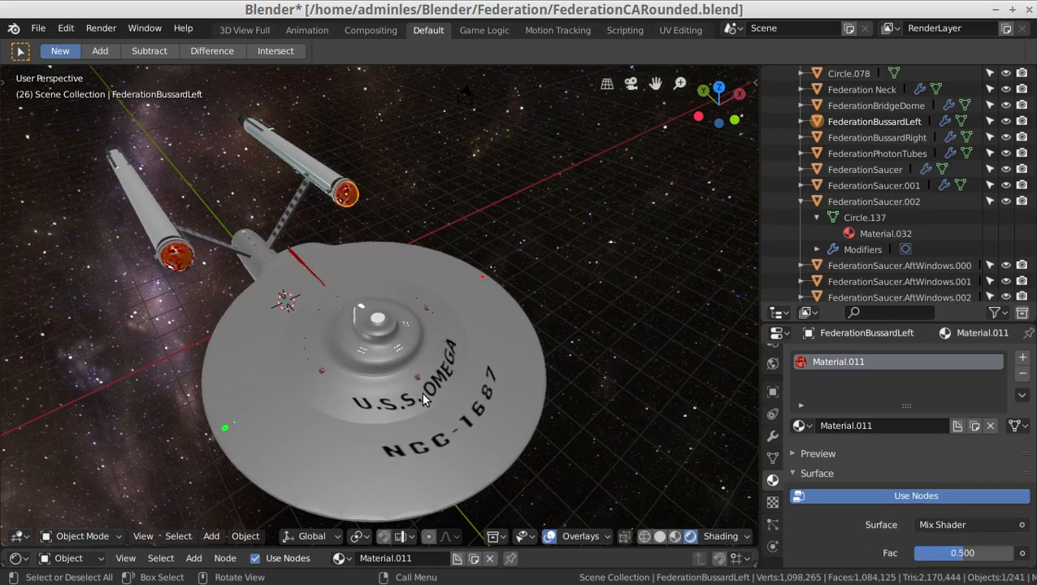
key(Tab)
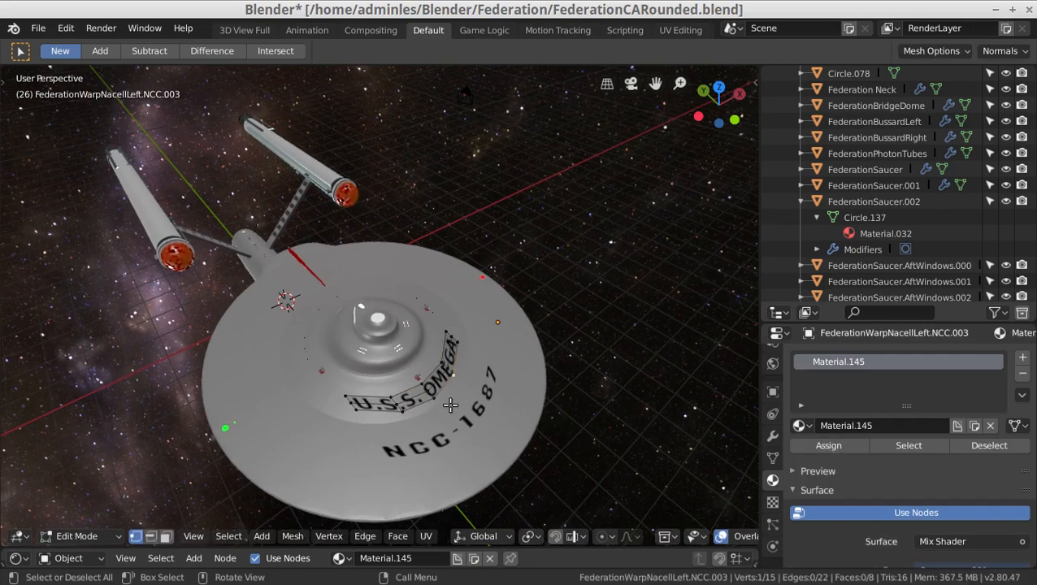
key(a)
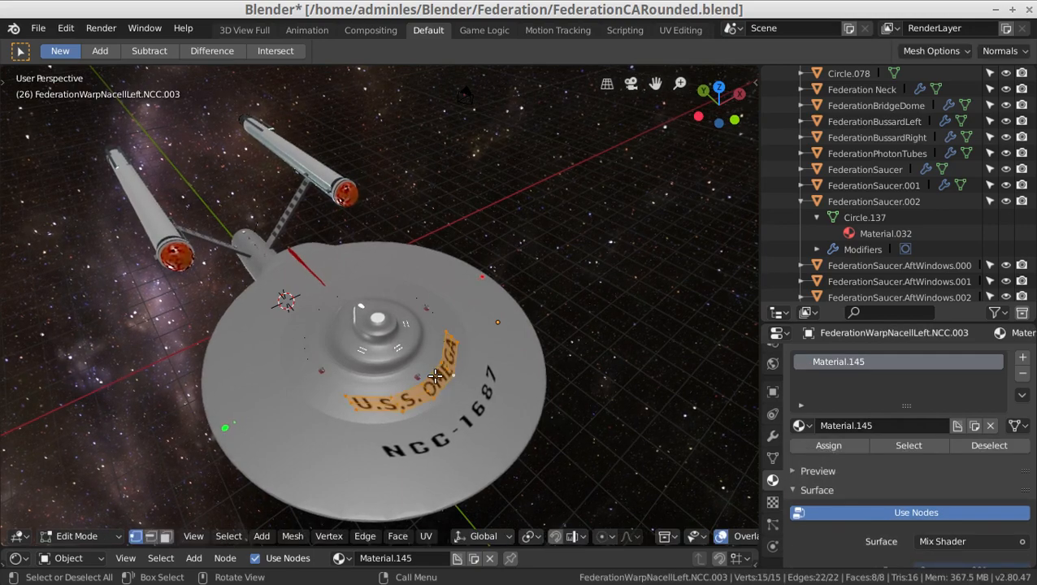
right_click(437, 382)
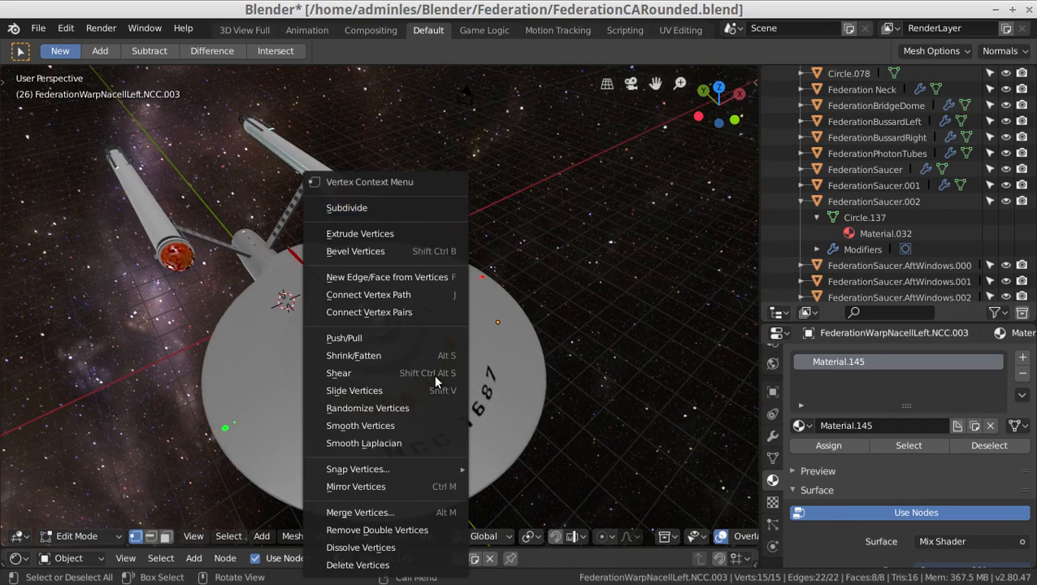
click(334, 209)
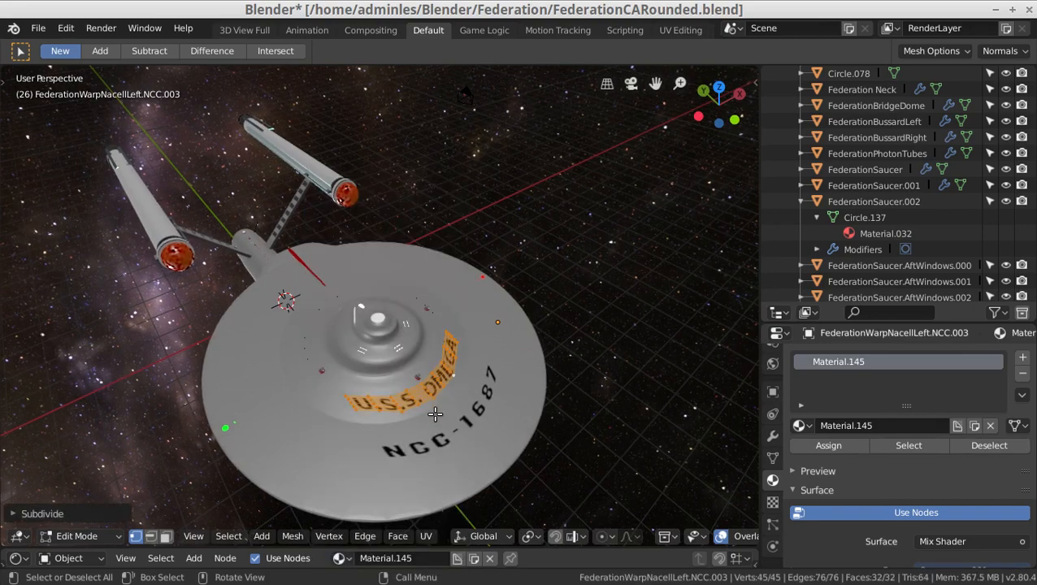
- Move the decal's two full crosswise edge lines, through the M and just after the last S, about -0.025 along global Y
scroll(438, 422, up, 1)
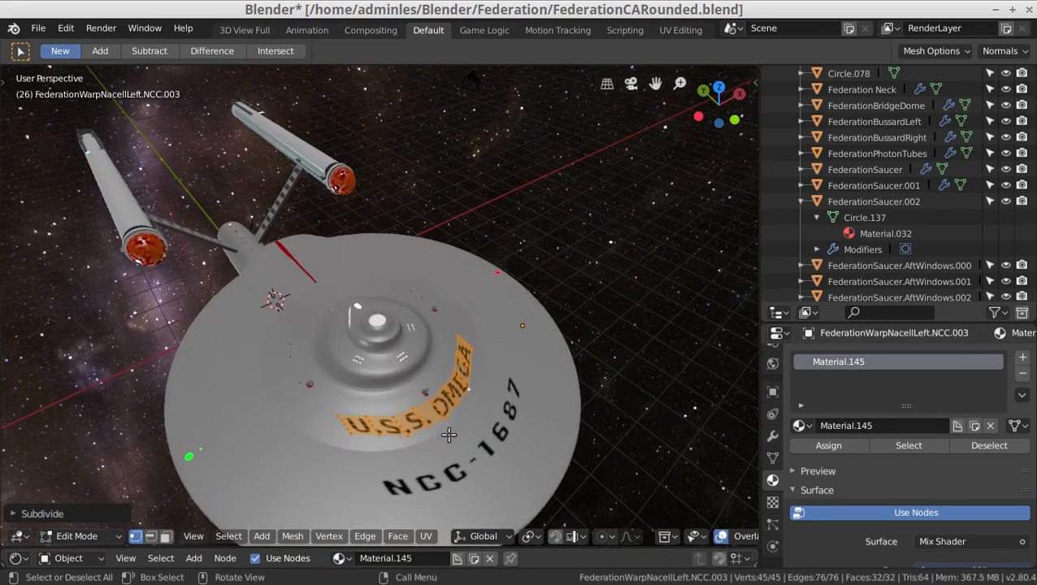
scroll(448, 435, up, 1)
scroll(449, 435, up, 2)
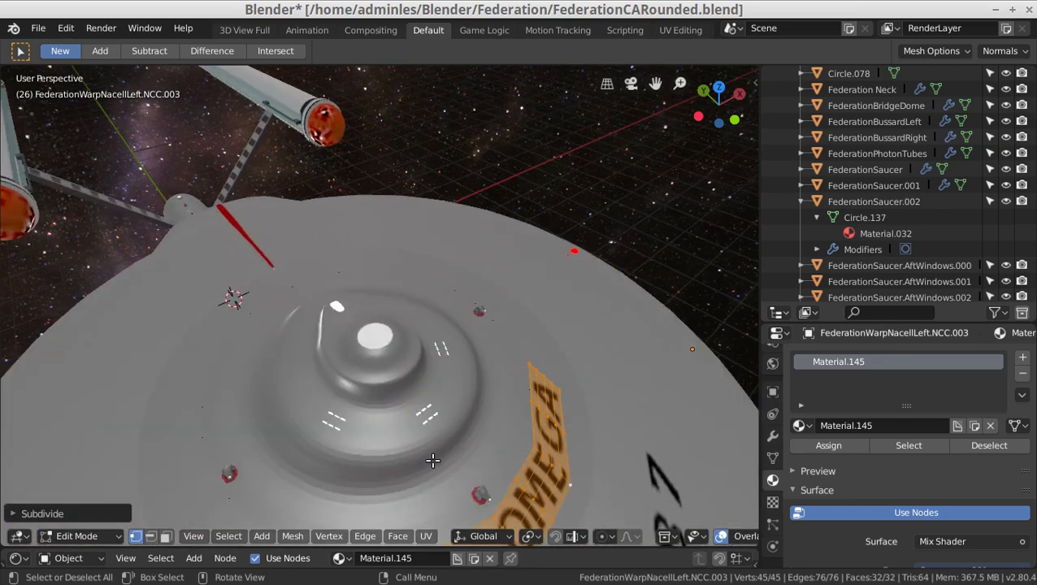
scroll(492, 478, down, 1)
middle_drag(544, 490, 487, 456)
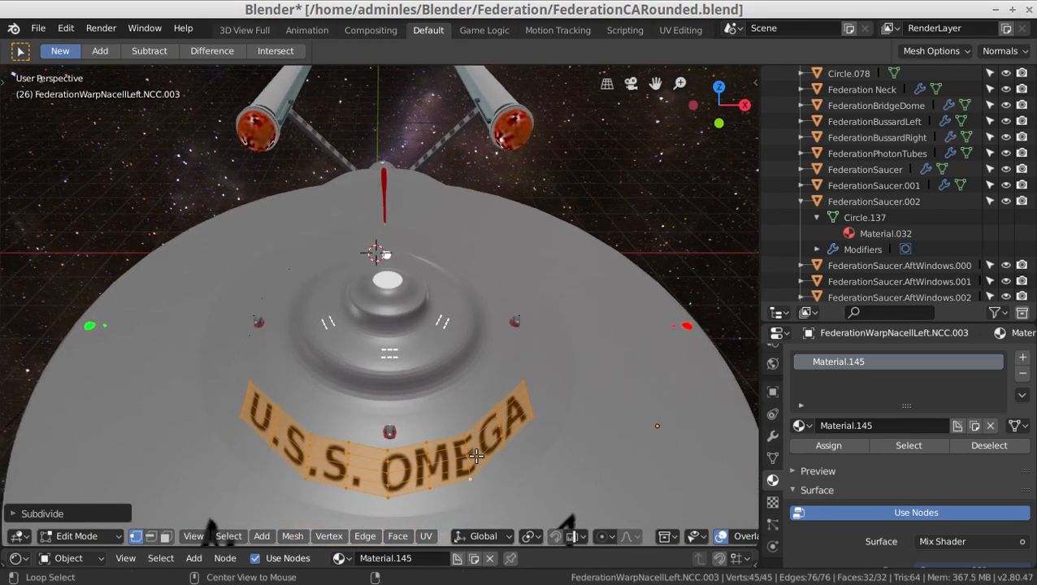
key(alt+a)
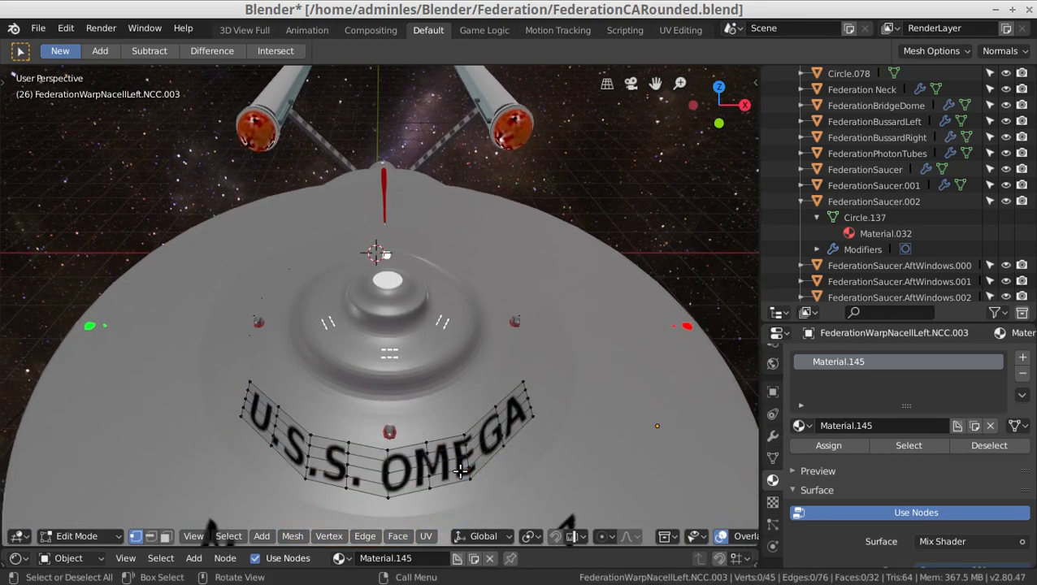
click(150, 538)
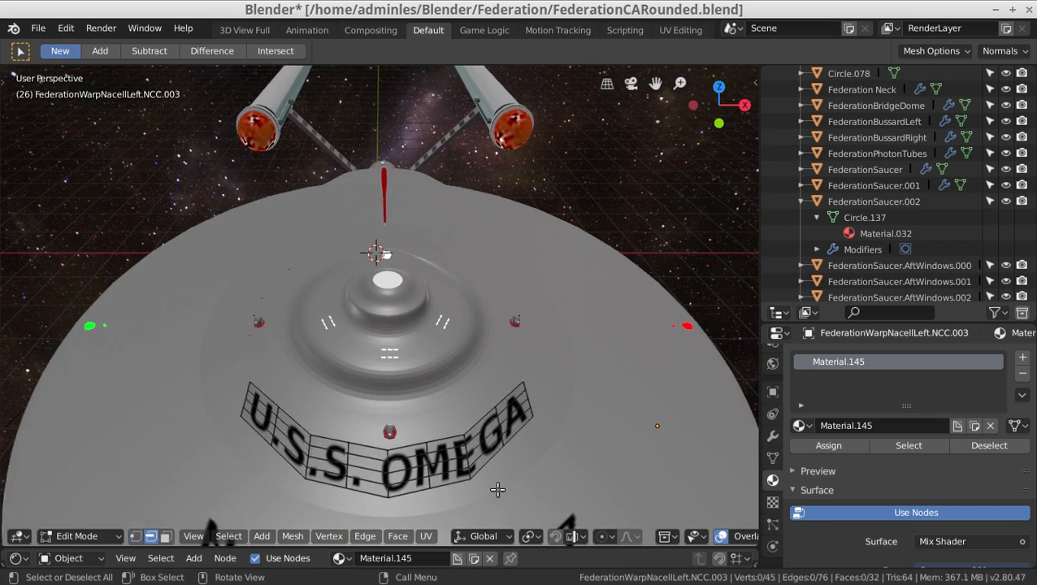
click(429, 470)
shift+click(426, 452)
shift+click(426, 480)
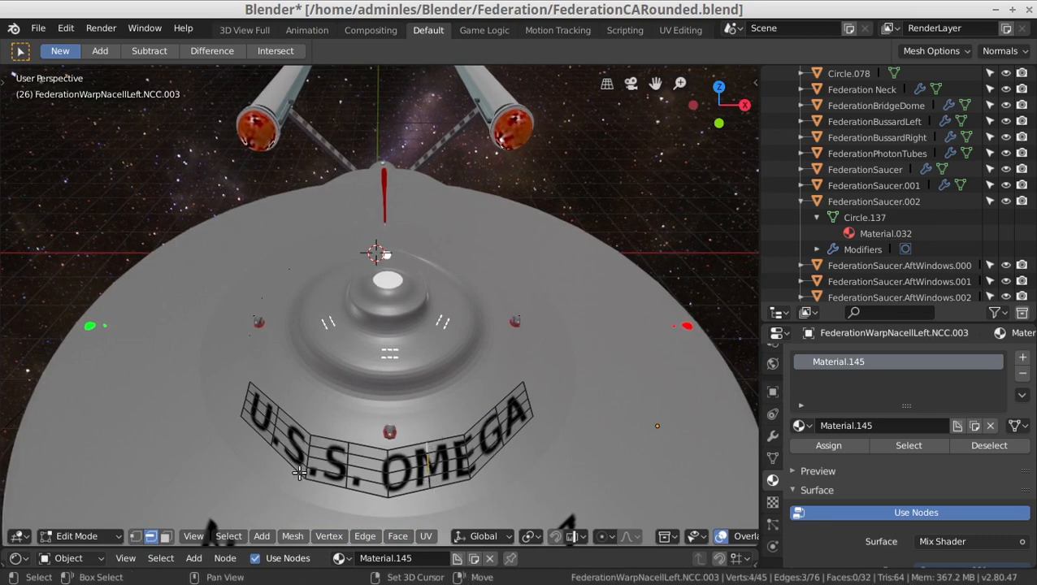
shift+click(347, 473)
shift+click(347, 456)
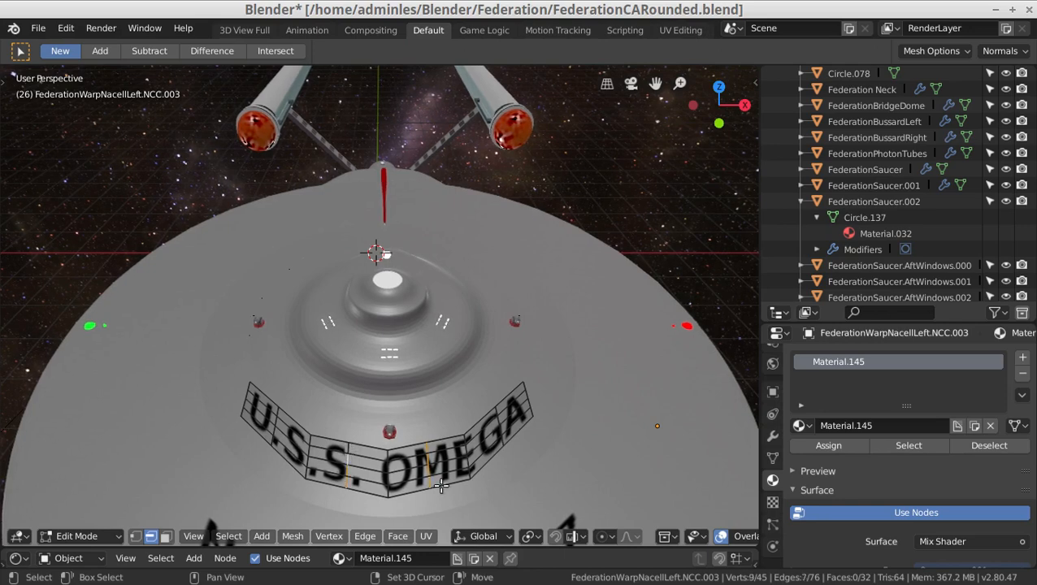
shift+click(487, 491)
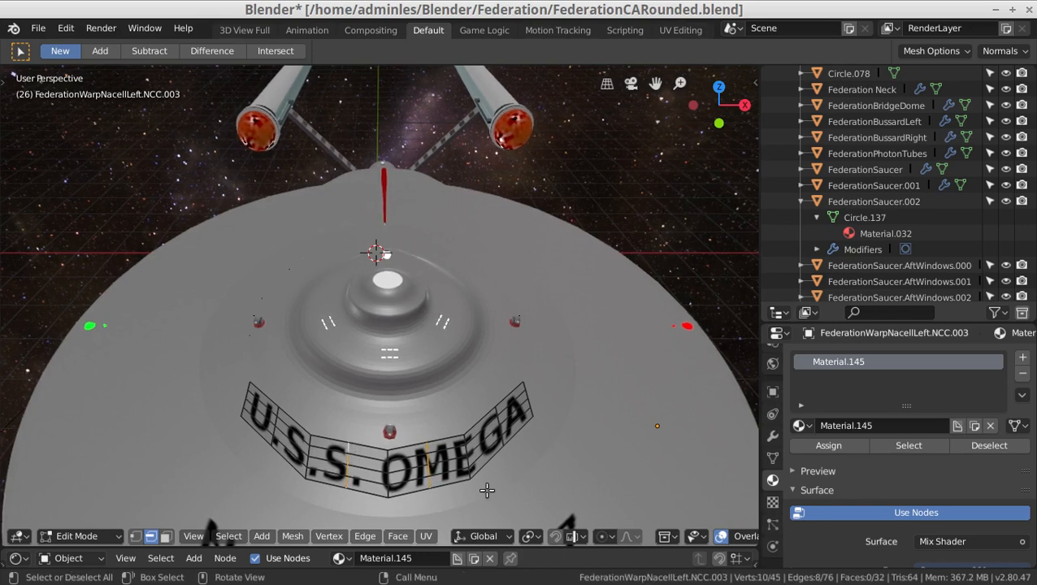
key(g)
key(y)
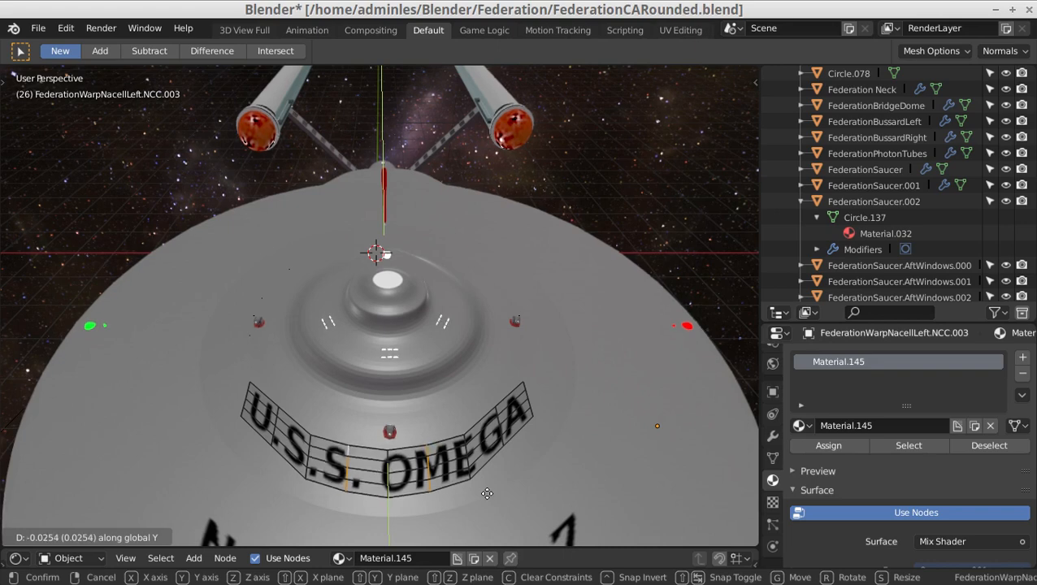
click(487, 493)
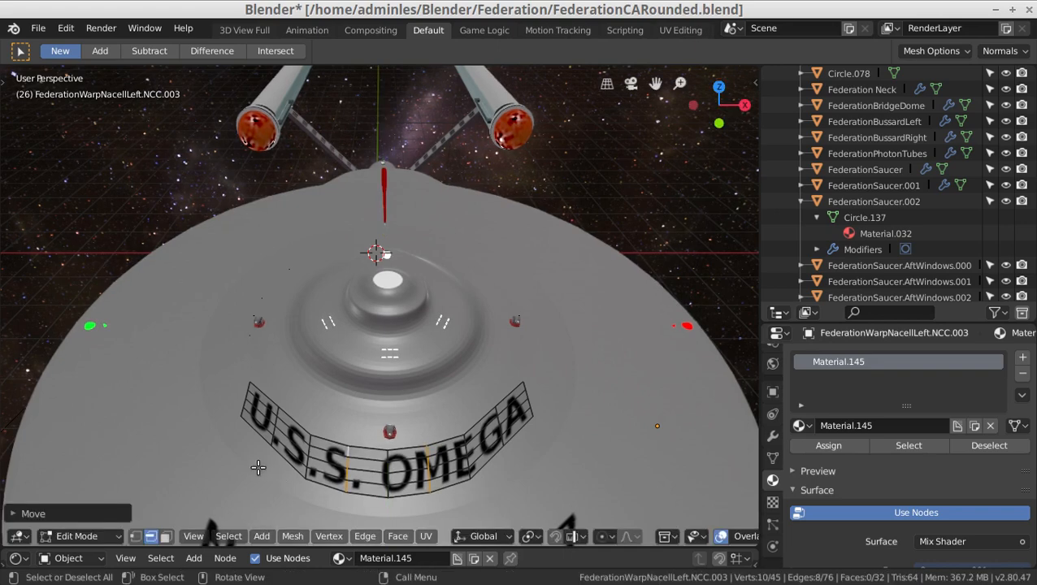
- Move the decal's full crosswise edge lines between U and S and between G and A about -0.059 along global Y, and leave Edit Mode
click(274, 426)
shift+click(275, 418)
shift+click(278, 411)
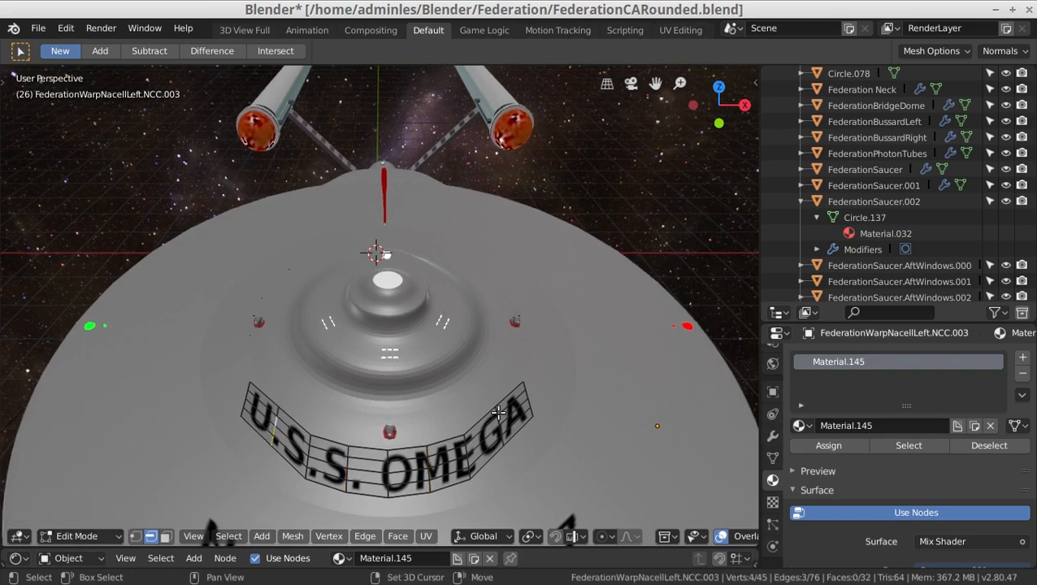
shift+click(499, 411)
shift+click(502, 424)
shift+click(502, 438)
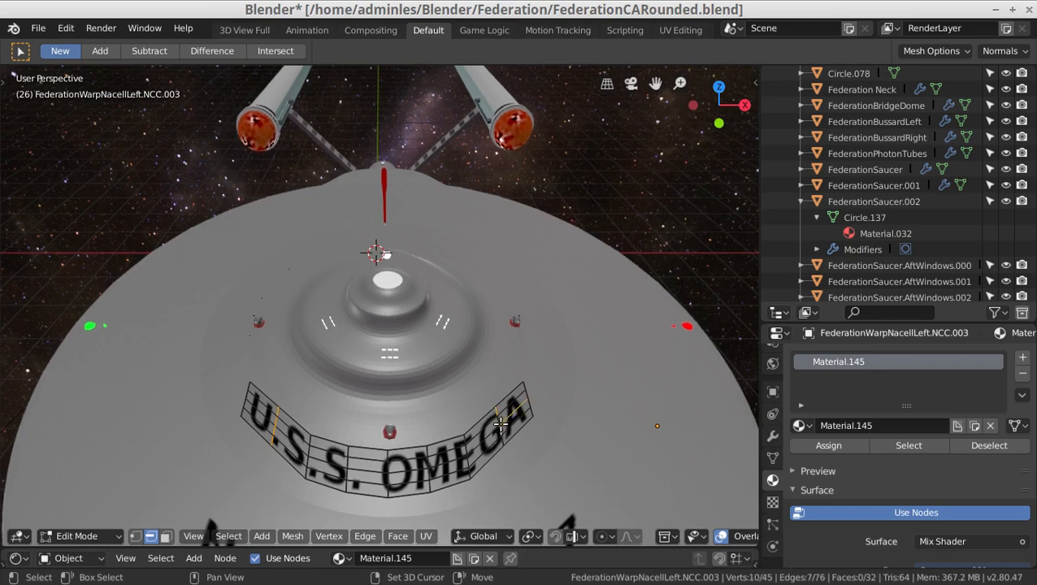
shift+click(499, 420)
shift+click(509, 418)
shift+click(510, 416)
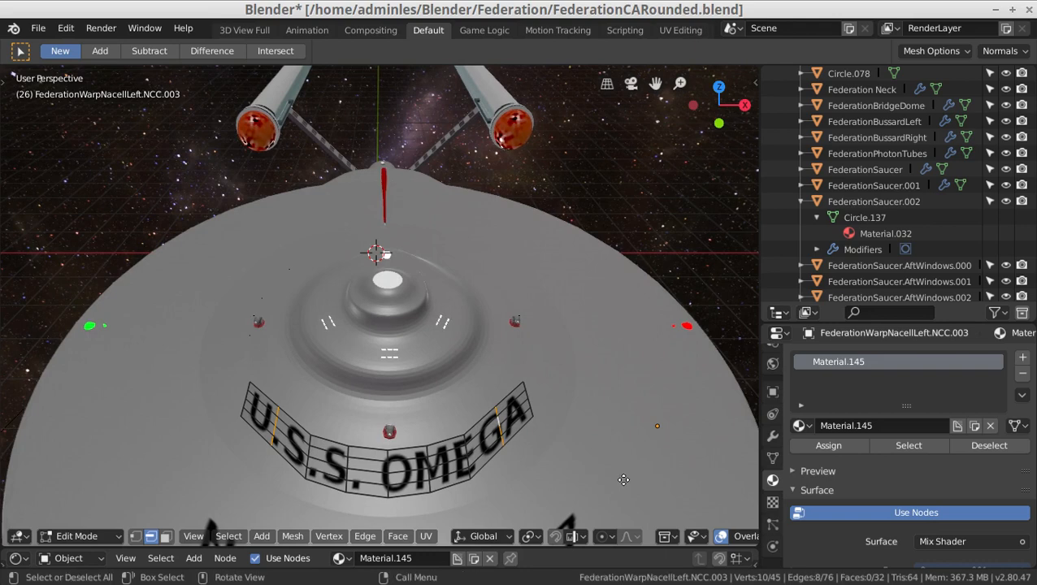
key(g)
key(y)
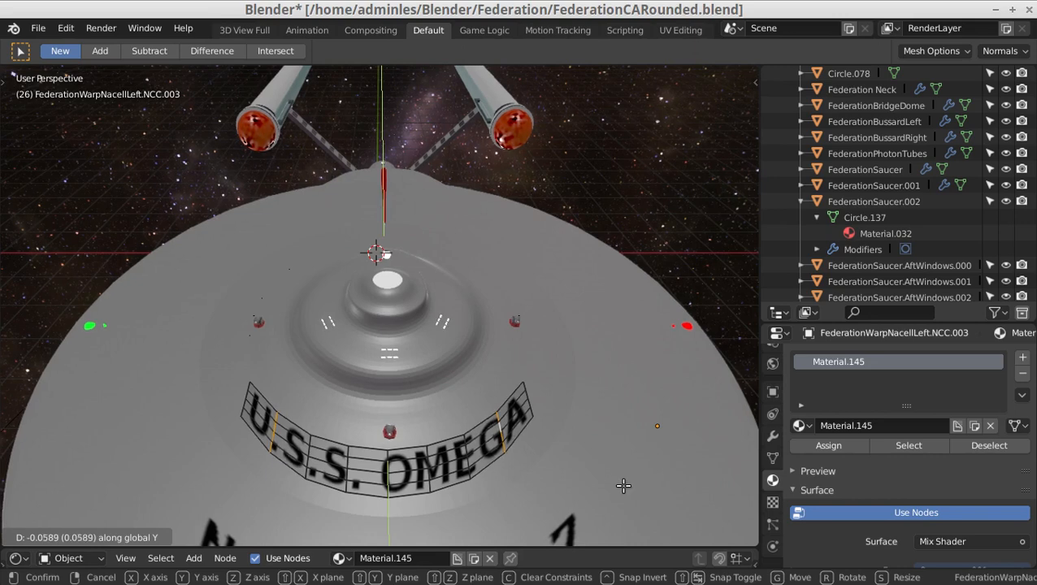
click(622, 484)
key(Tab)
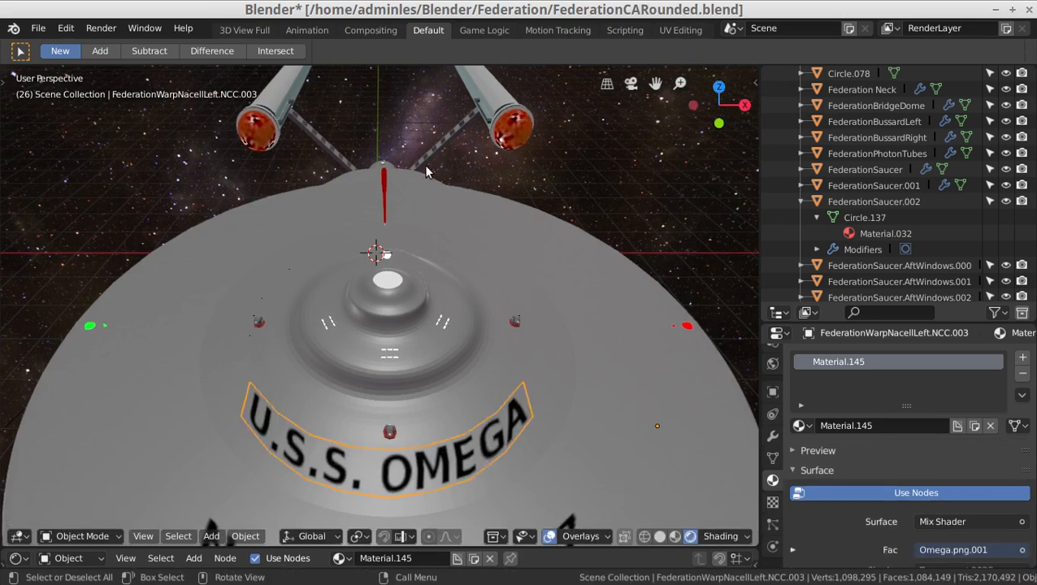
- Deselect the name decal and examine the curved U.S.S. OMEGA and NCC-1687 lettering on the saucer from several angles
click(526, 162)
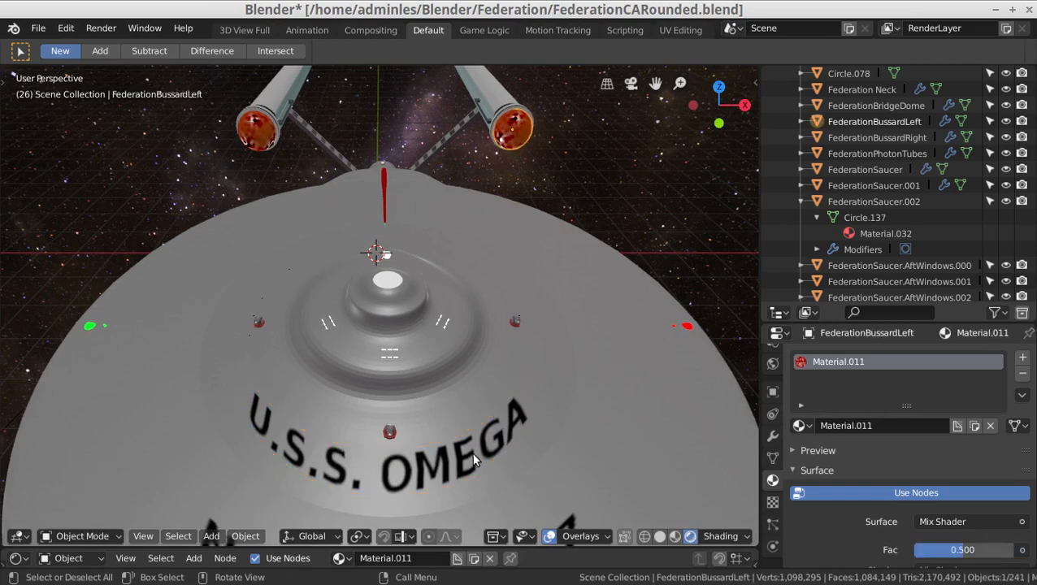
scroll(470, 451, down, 1)
middle_drag(493, 442, 405, 393)
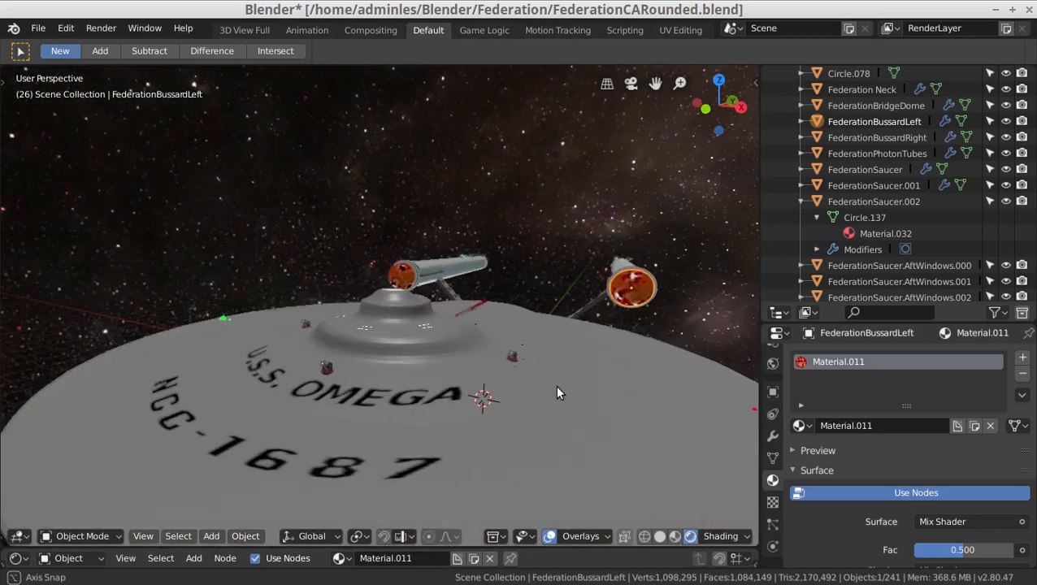
scroll(443, 454, down, 3)
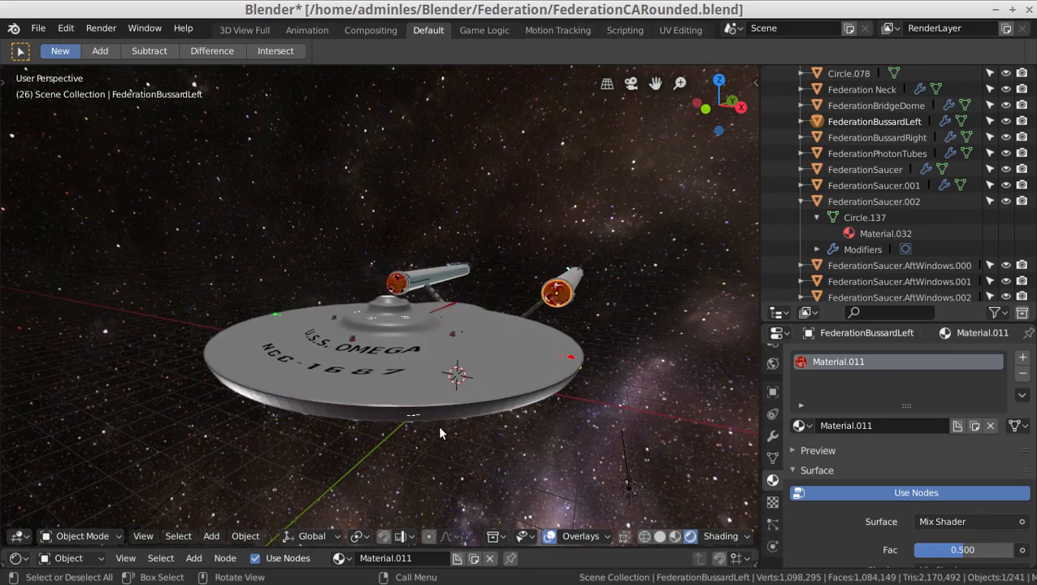
middle_drag(464, 446, 360, 365)
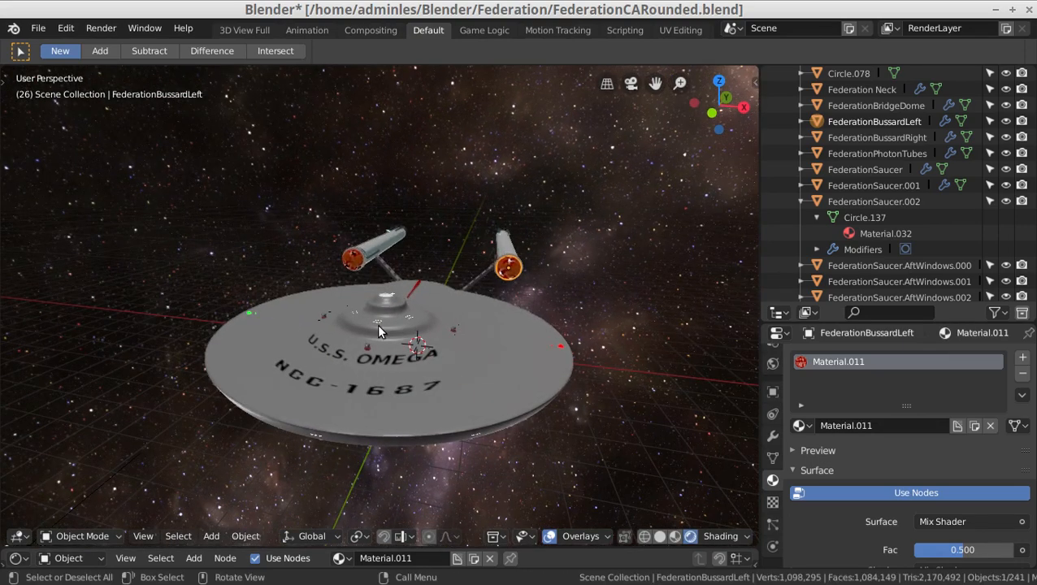
mouse_move(419, 346)
middle_down()
mouse_move(419, 366)
mouse_move(407, 333)
middle_up()
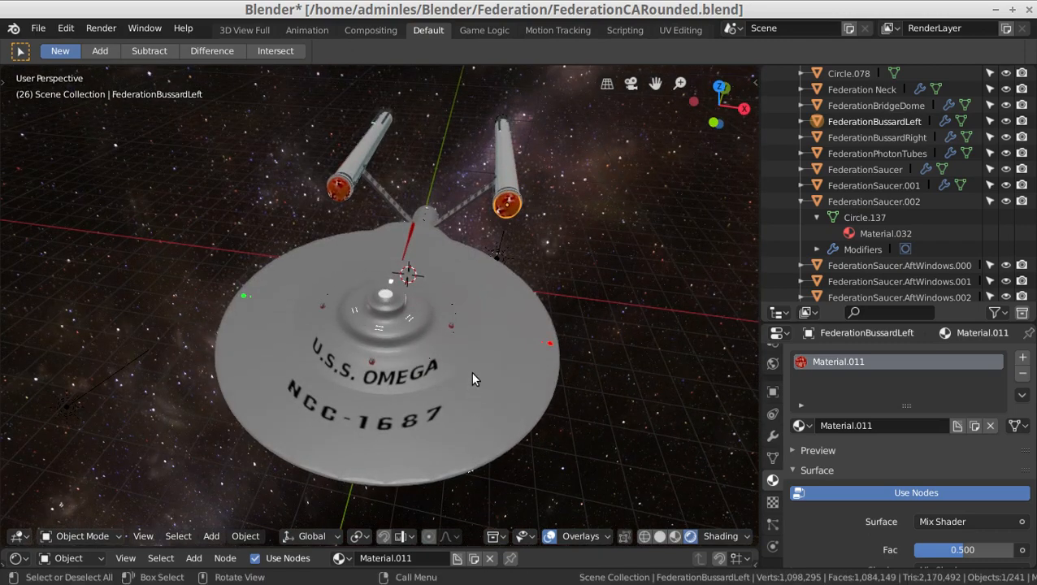
- Examine the saucer's underside, its registry markings and central sensor area, and the secondary hull and nacelles from below
middle_drag(473, 378, 399, 334)
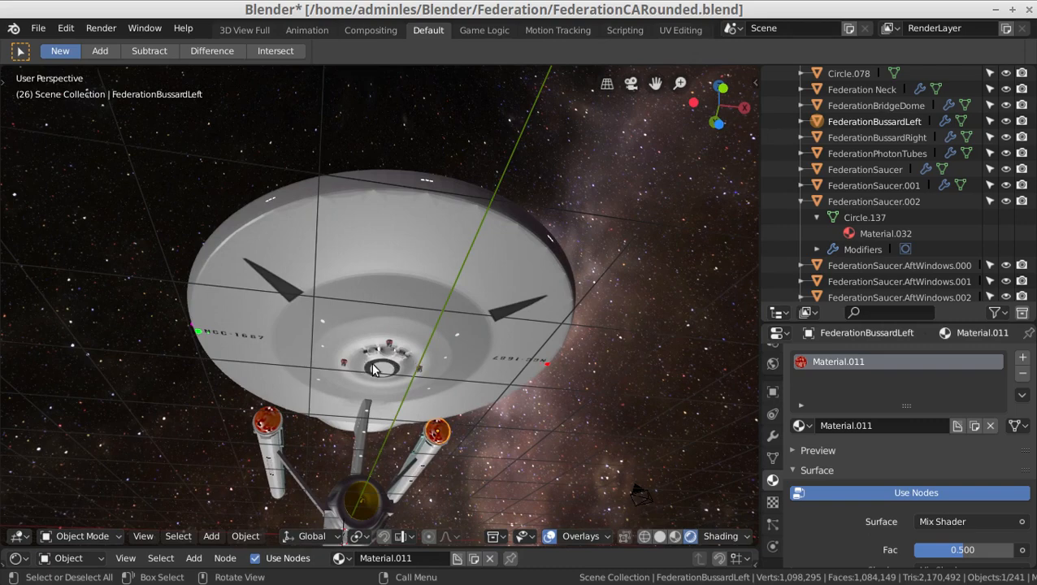
scroll(375, 370, up, 2)
scroll(396, 418, up, 4)
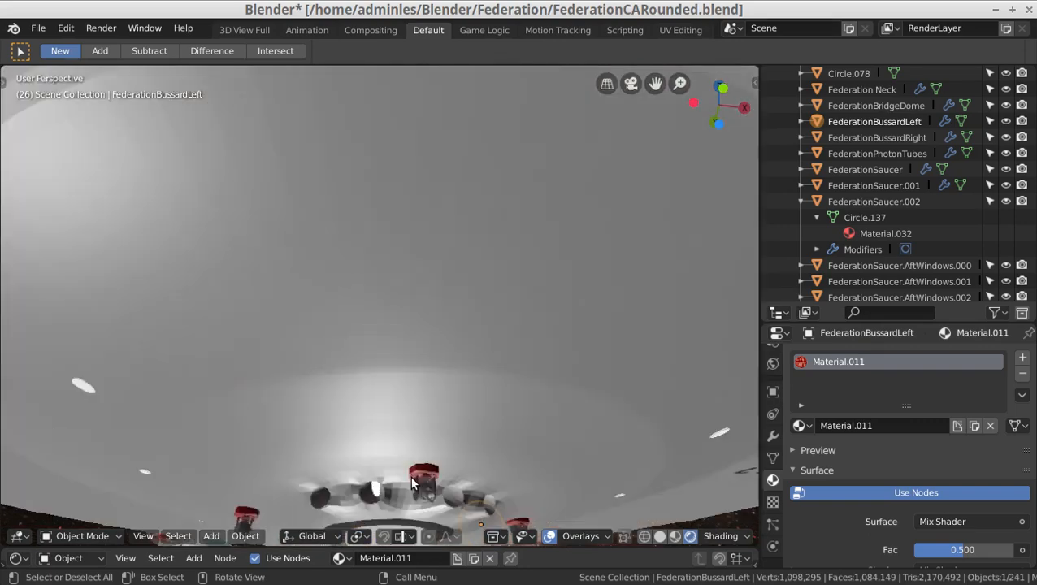
scroll(408, 492, up, 2)
scroll(412, 357, down, 6)
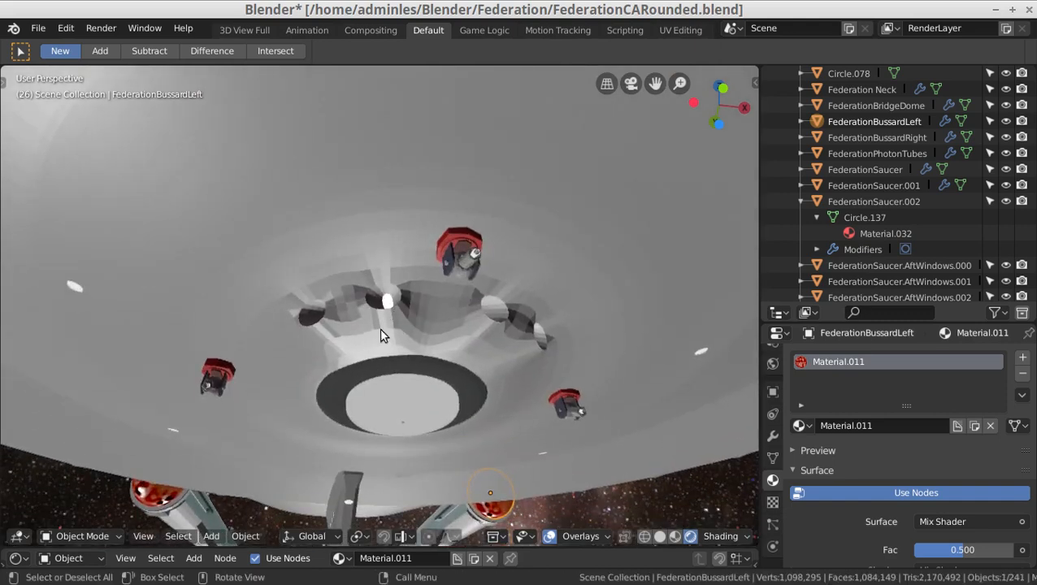
middle_drag(369, 312, 429, 447)
scroll(429, 446, down, 6)
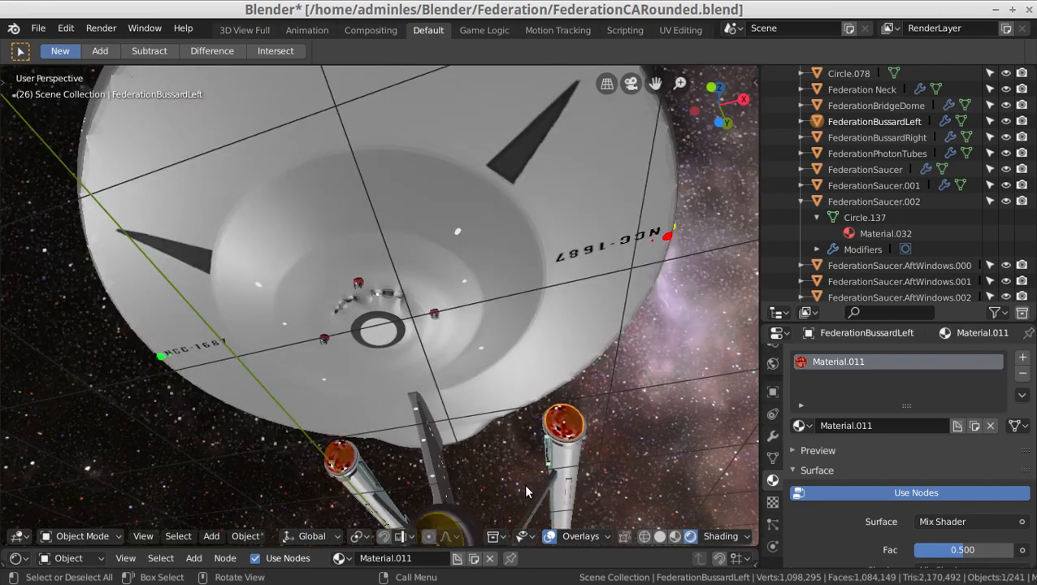
middle_drag(493, 486, 643, 487)
shift+middle_drag(523, 486, 506, 474)
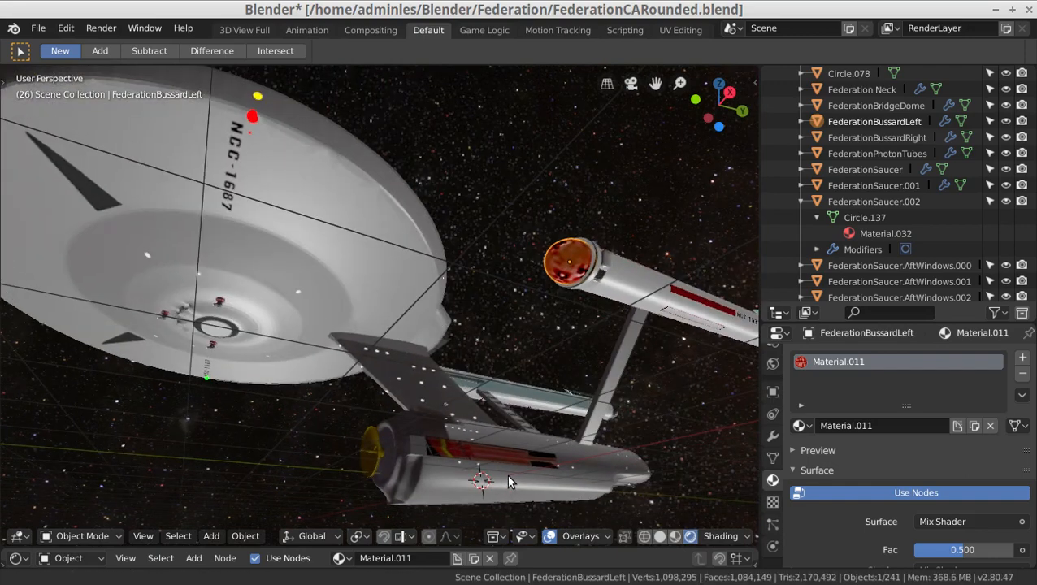
middle_drag(551, 446, 294, 490)
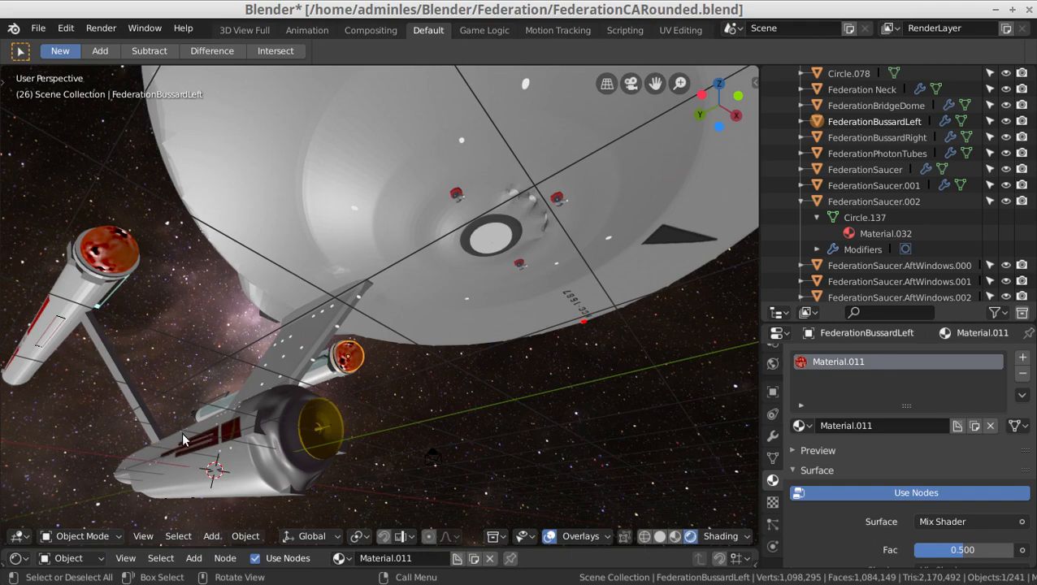
middle_drag(385, 491, 362, 443)
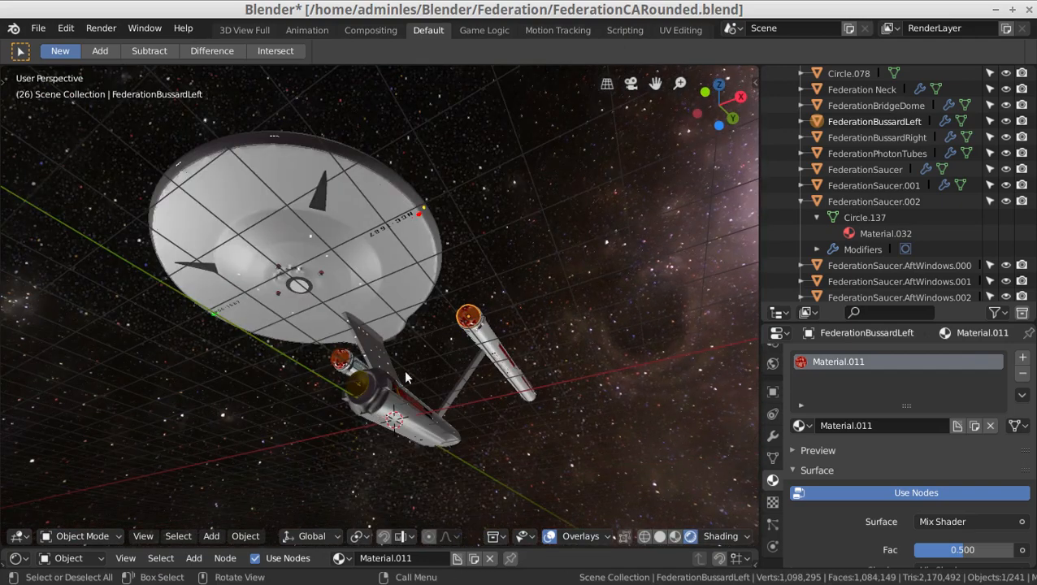
- Switch the viewport to solid shading and examine the saucer's underside, rim and upper surface from several angles
mouse_move(330, 183)
shift+middle_down()
mouse_move(395, 306)
mouse_move(389, 243)
shift+middle_up()
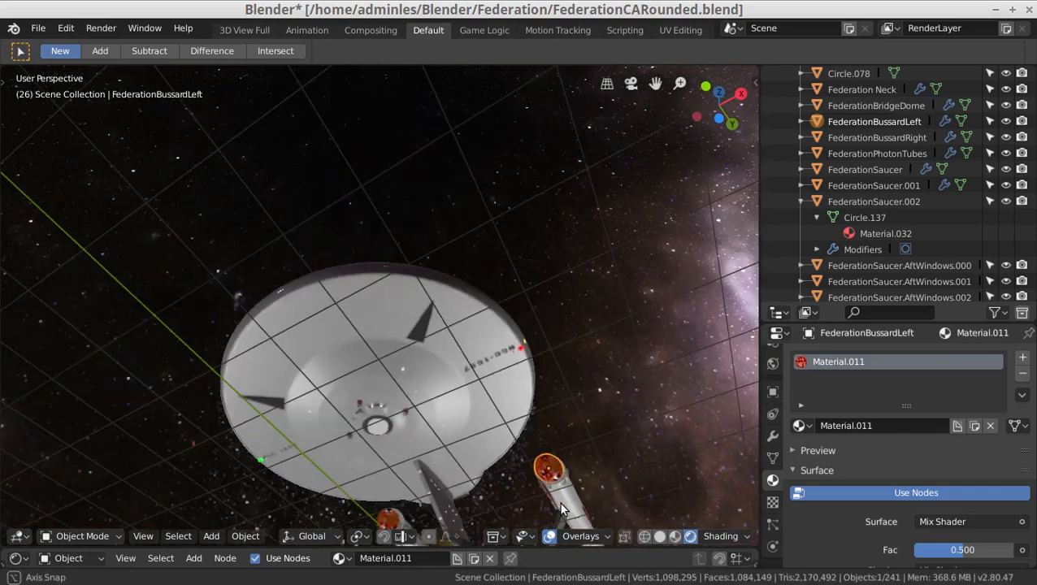
scroll(649, 534, up, 1)
click(648, 534)
click(658, 537)
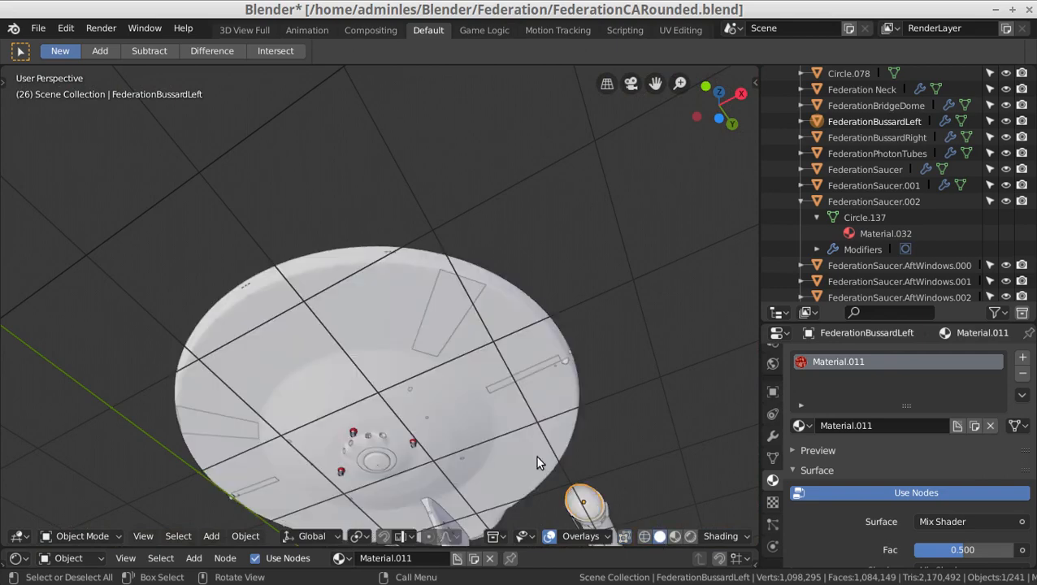
middle_drag(317, 394, 431, 348)
scroll(431, 342, up, 10)
scroll(431, 341, down, 4)
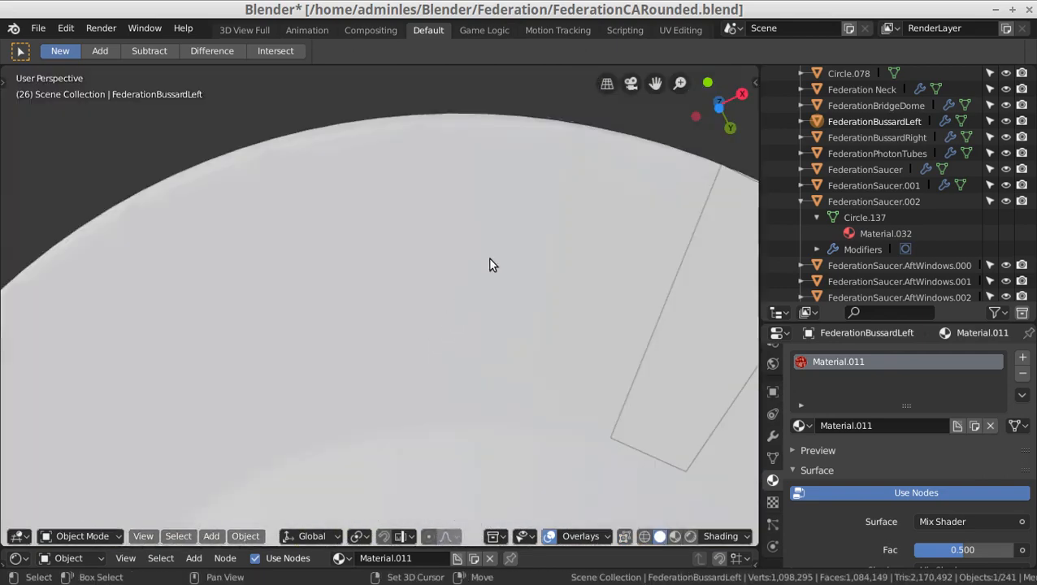
shift+middle_drag(567, 329, 551, 374)
middle_drag(598, 442, 590, 306)
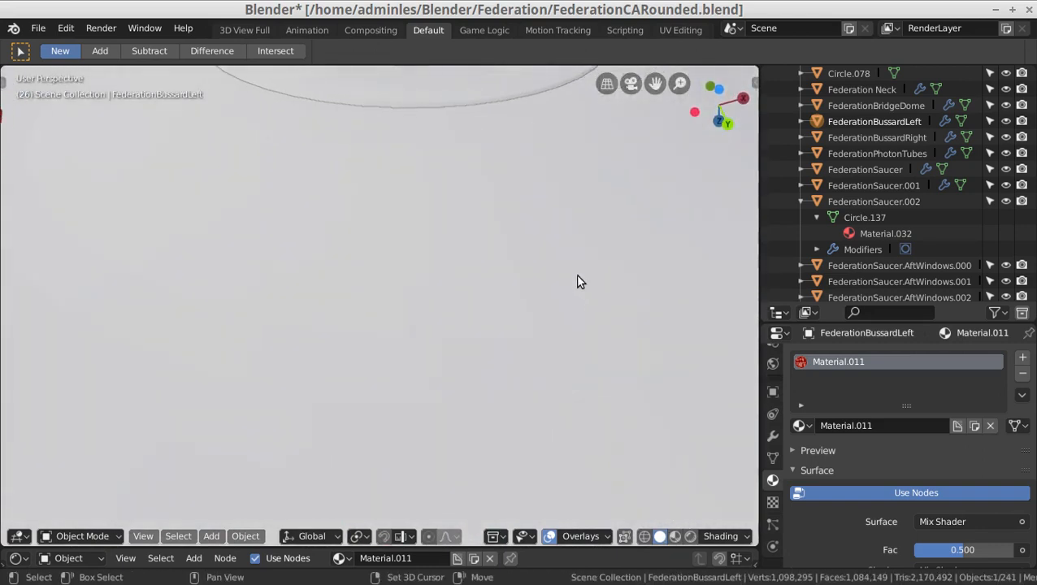
scroll(577, 292, down, 10)
shift+middle_drag(552, 240, 301, 123)
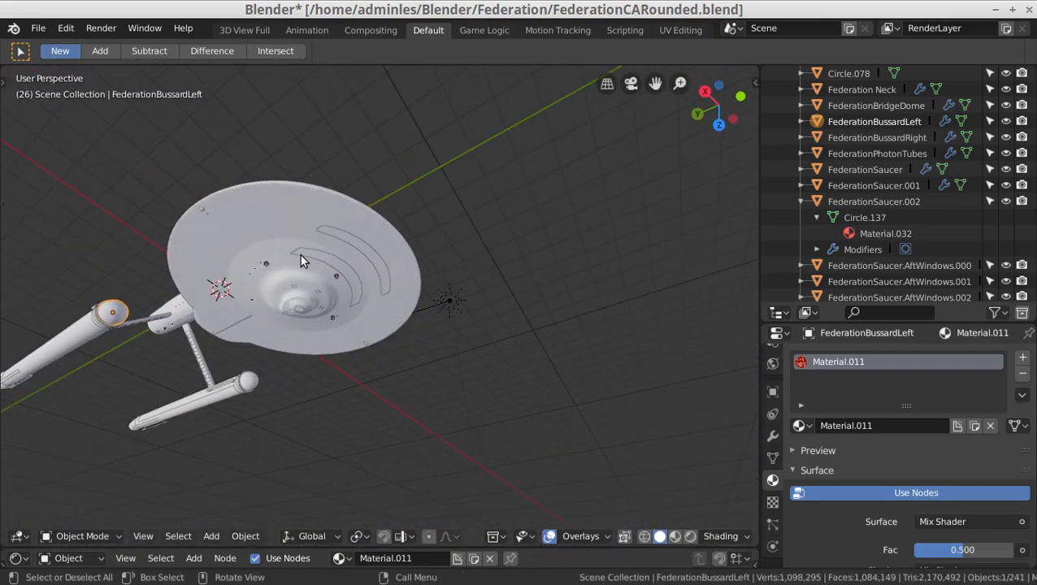
scroll(298, 244, up, 3)
middle_drag(296, 236, 419, 153)
- Select the saucer and examine its Material.004 shader nodes in an enlarged node editor
click(379, 380)
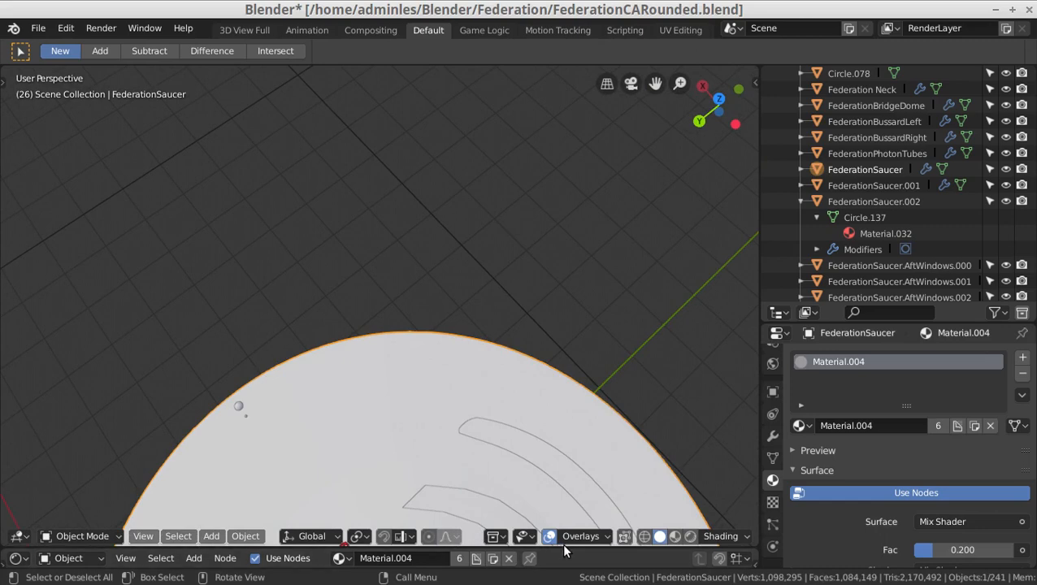
drag(569, 547, 526, 271)
scroll(374, 443, up, 7)
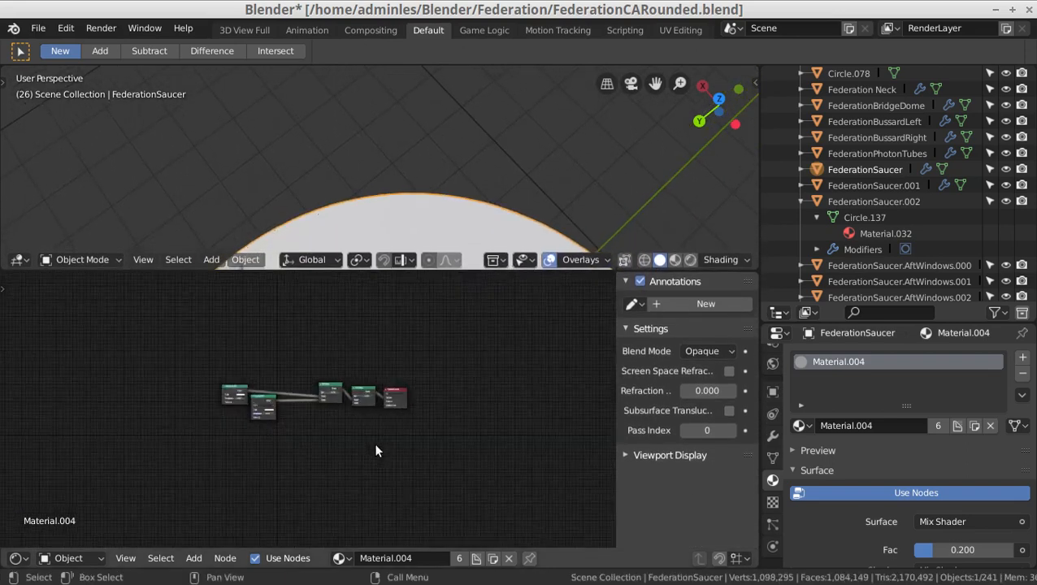
scroll(374, 444, up, 2)
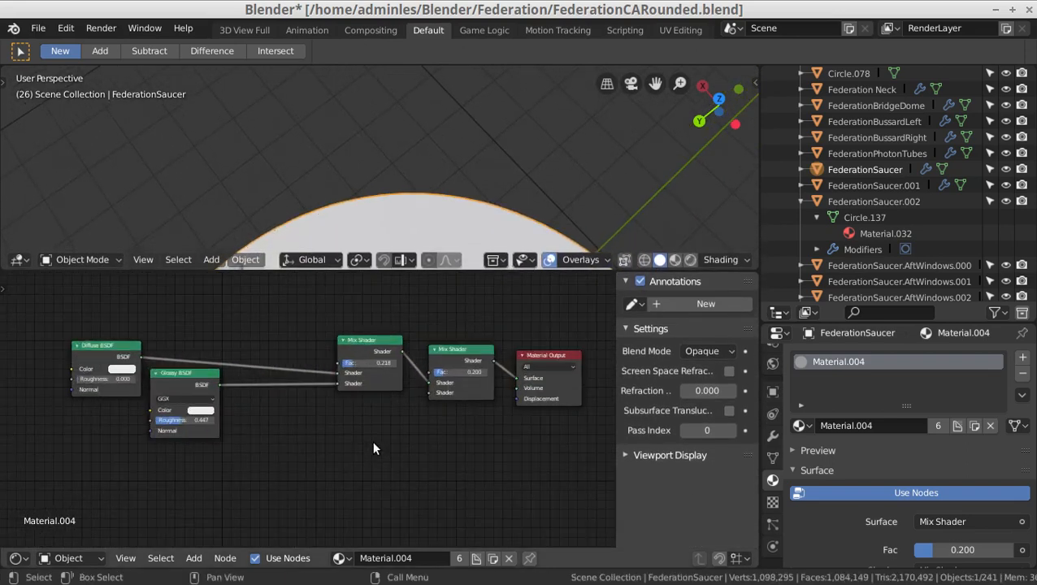
scroll(373, 448, up, 1)
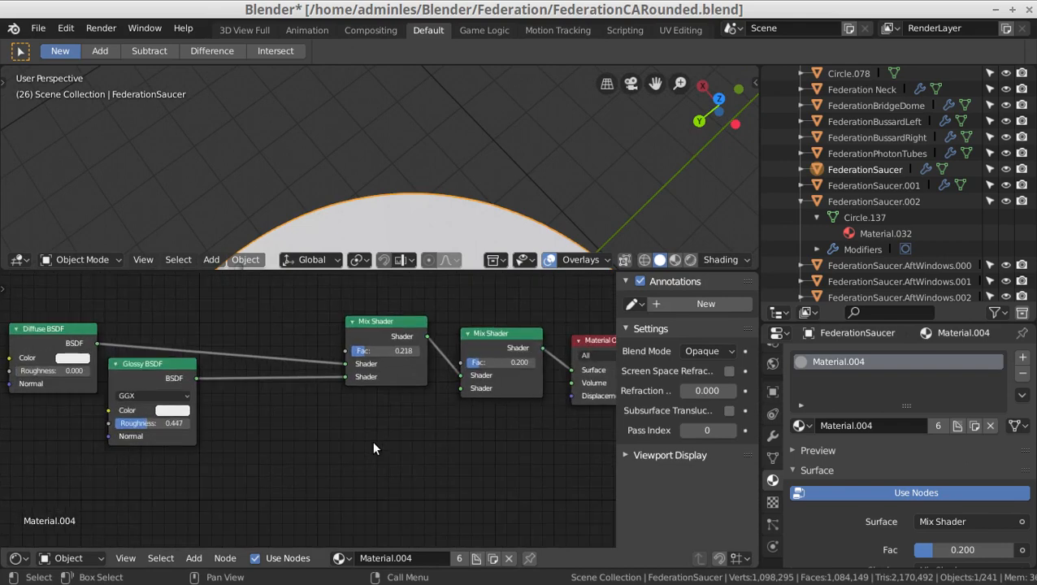
scroll(372, 441, down, 2)
scroll(438, 437, down, 1)
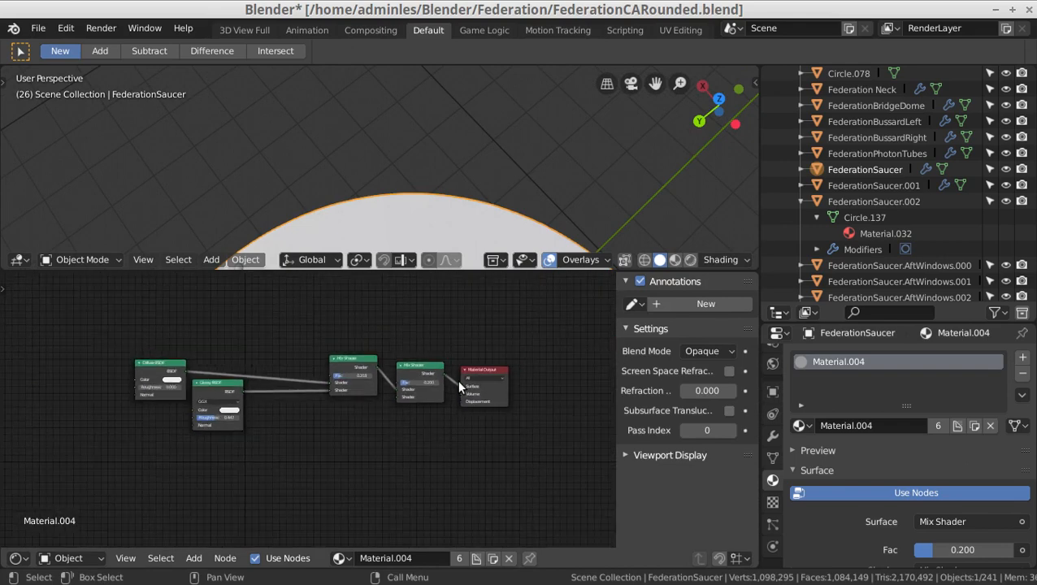
mouse_move(463, 386)
mouse_down()
mouse_move(446, 378)
mouse_move(461, 398)
mouse_up()
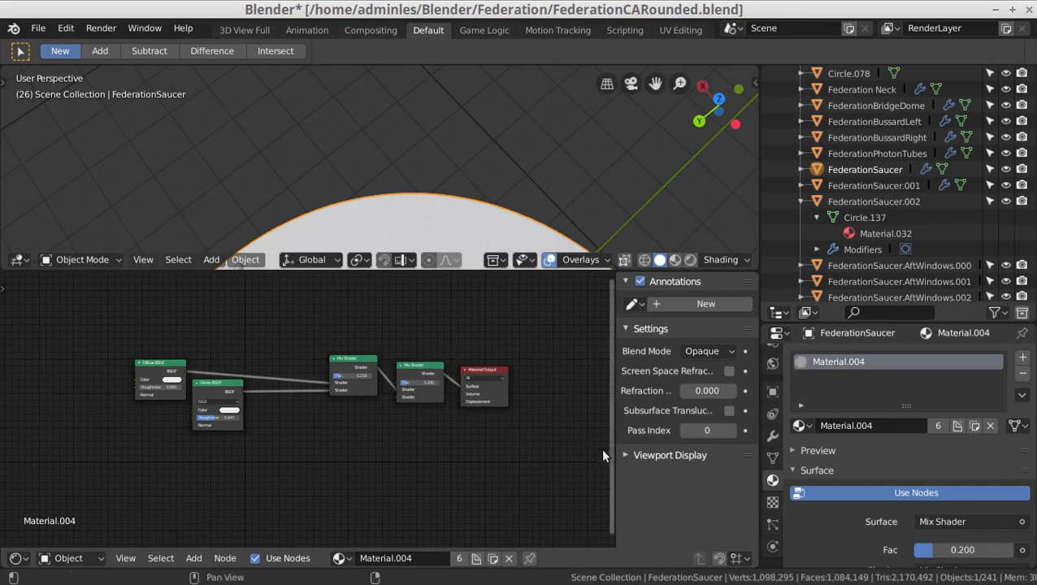
- Return the viewport to rendered shading, shrink the node editor, and open the saucer mesh in Edit Mode with vertex selection
click(691, 260)
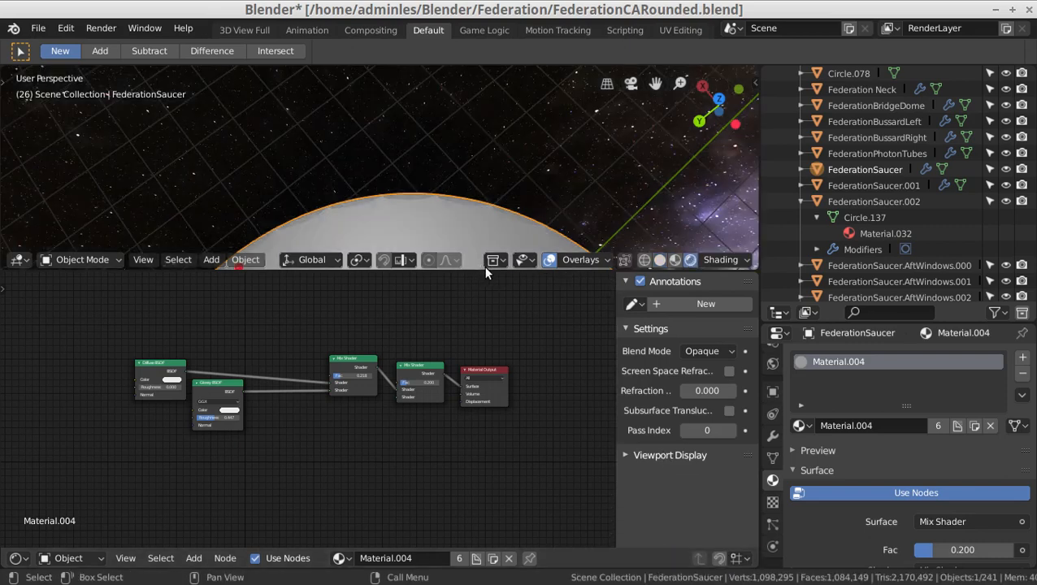
drag(464, 269, 465, 546)
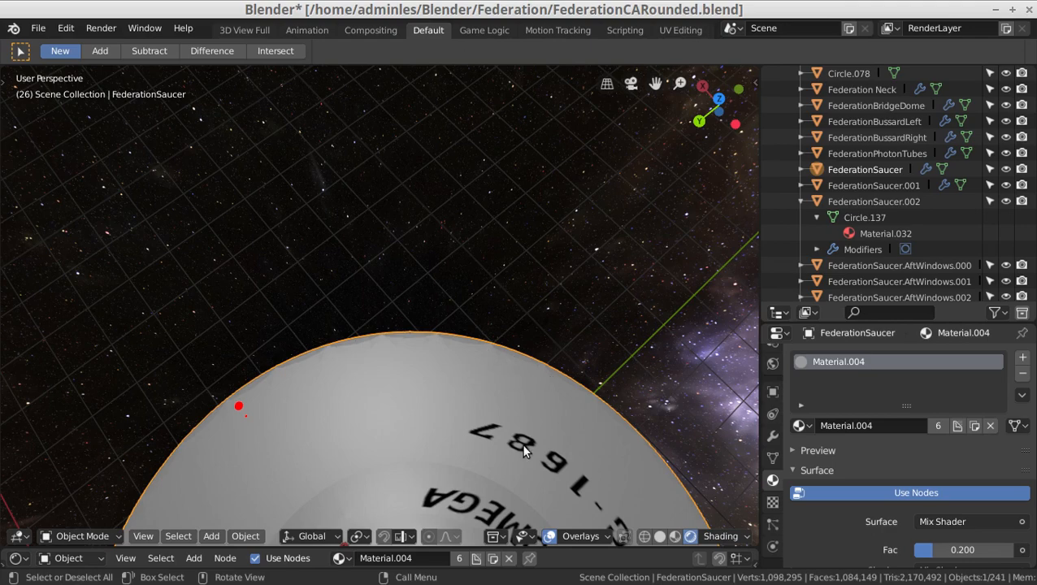
scroll(516, 423, up, 5)
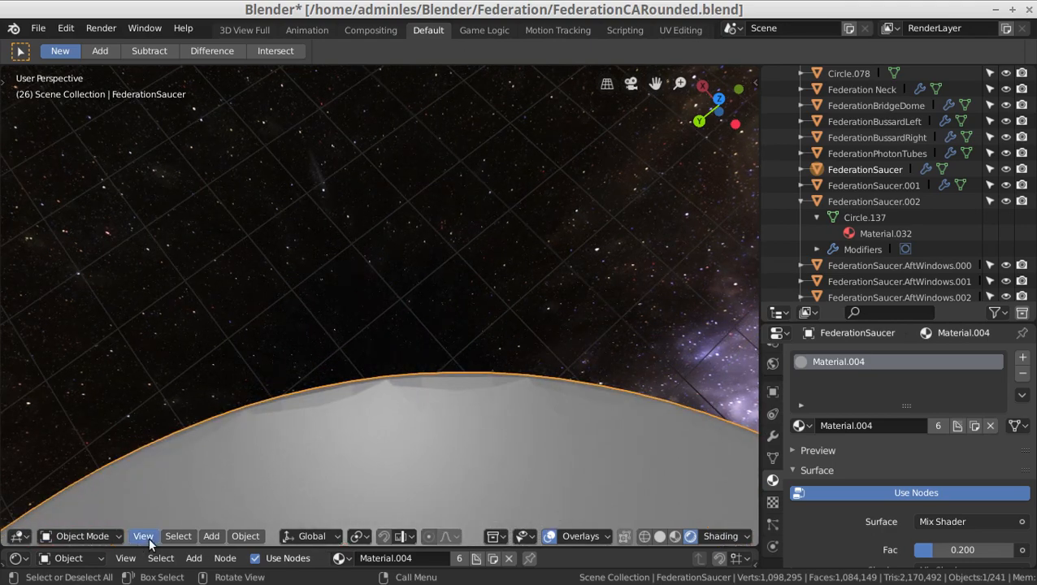
key(Tab)
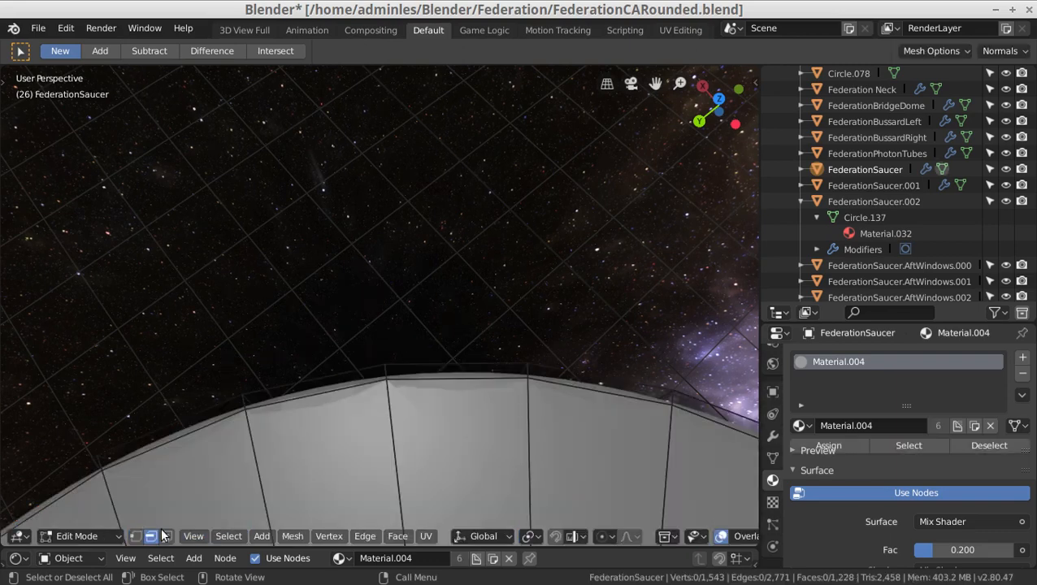
click(130, 535)
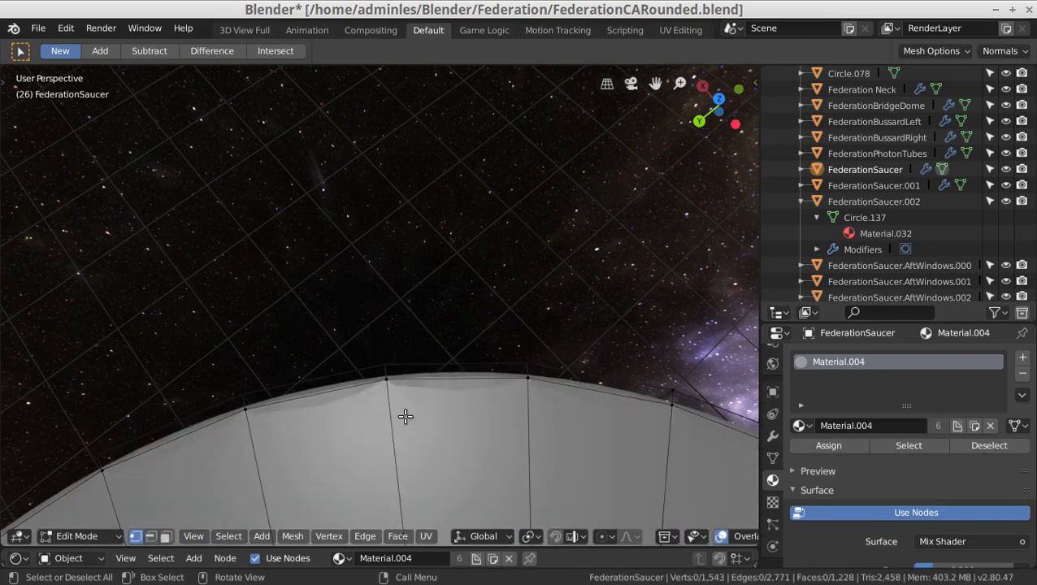
- Delete one stray overlapping vertex at each of the three adjacent saucer rim points where the shading is wrinkled
click(389, 395)
key(x)
click(365, 383)
click(469, 441)
key(x)
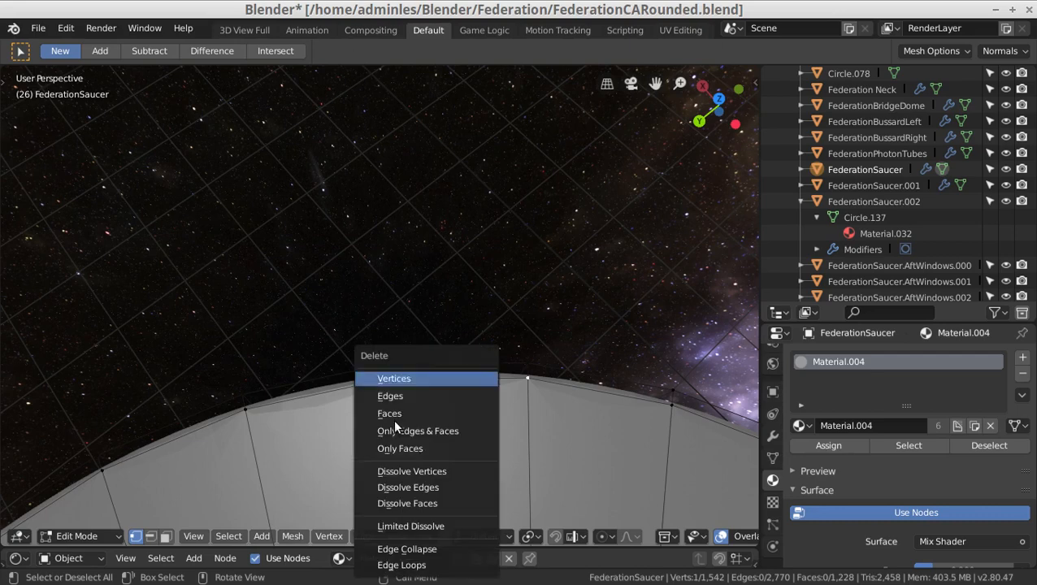
click(390, 380)
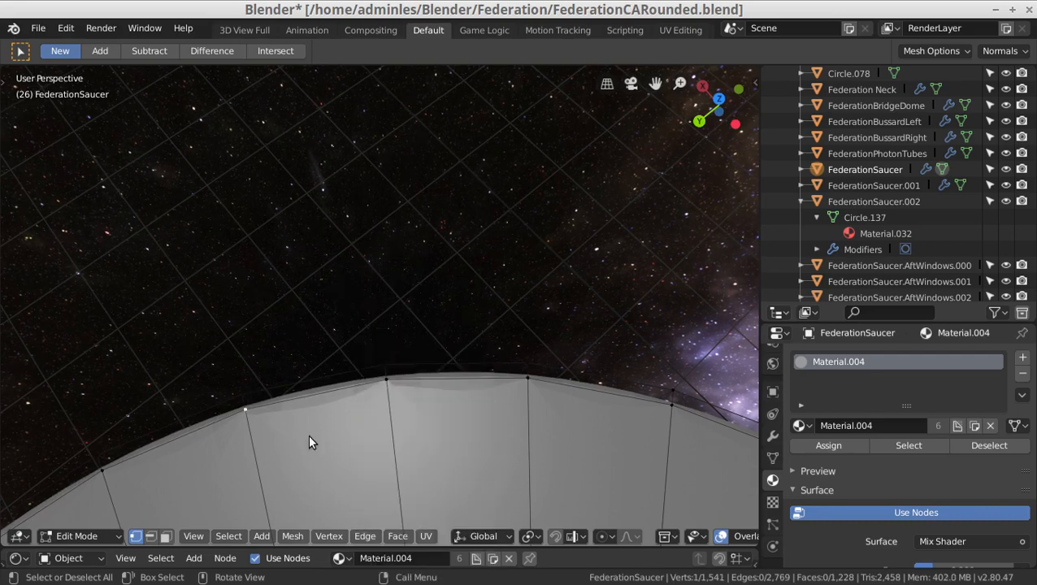
key(x)
click(258, 376)
- Delete a second stray vertex at each of the same three rim points, and leave Edit Mode
click(271, 405)
key(x)
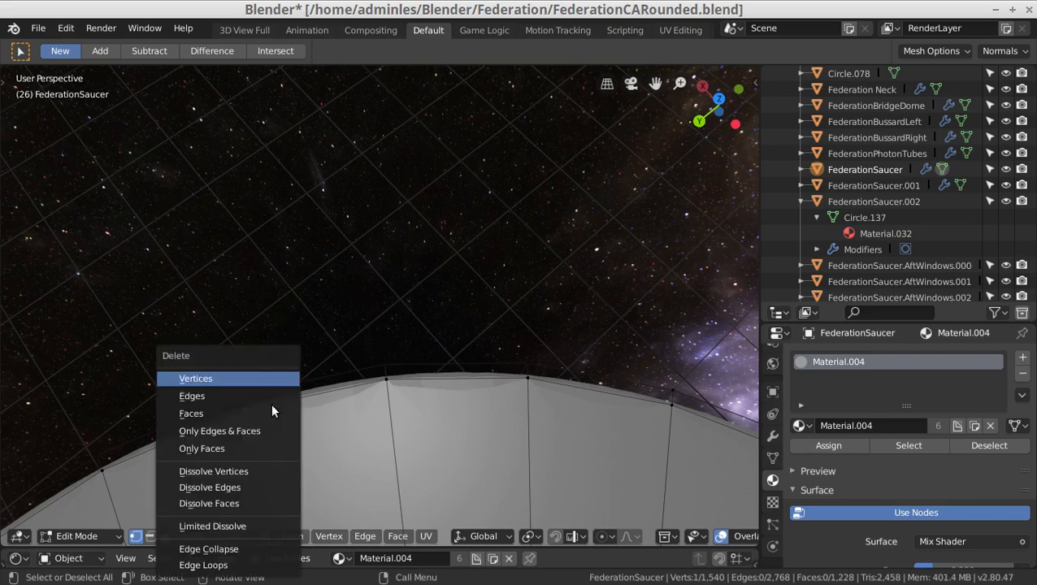
click(254, 378)
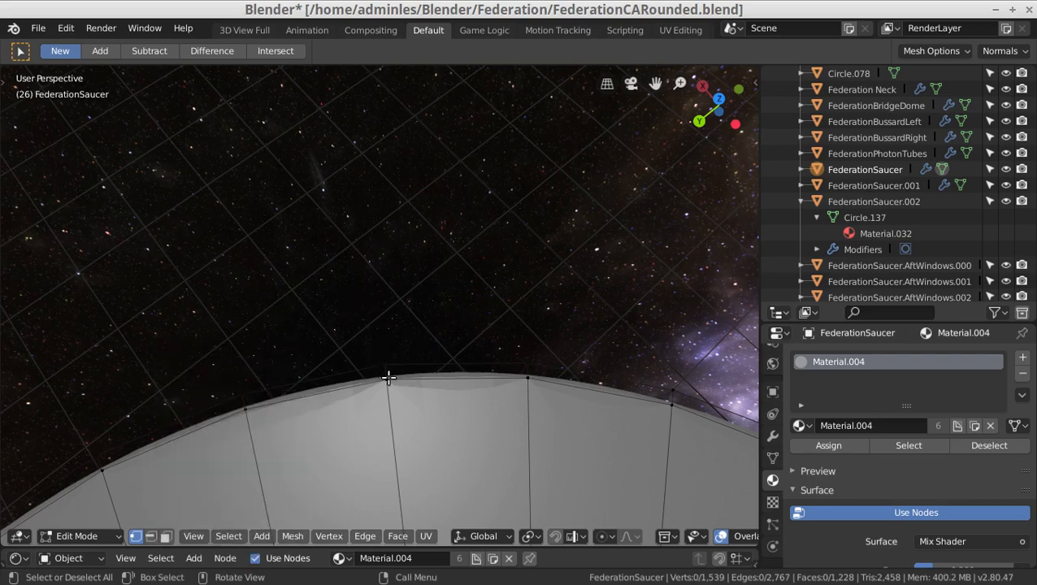
key(x)
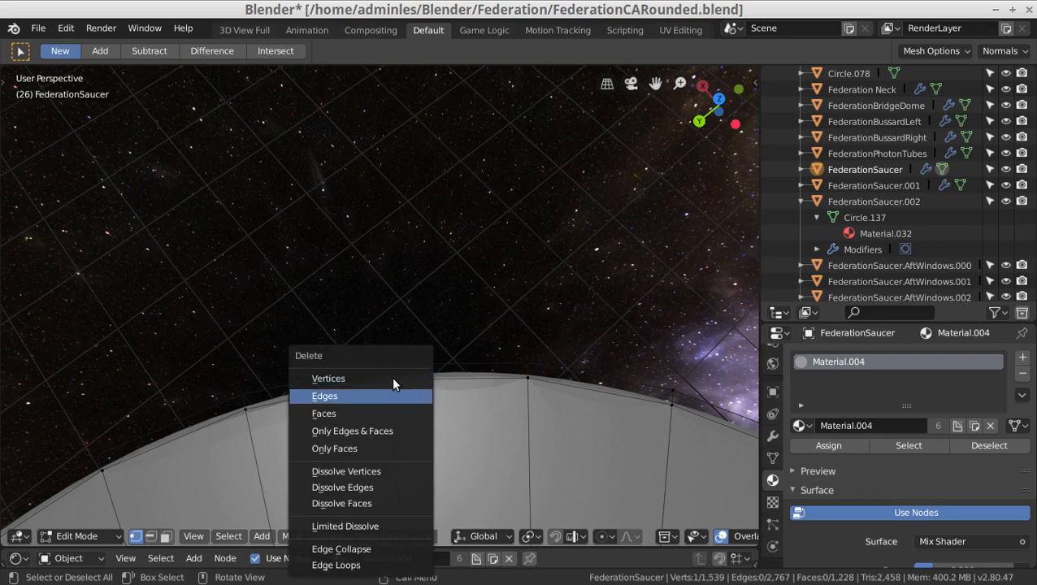
click(391, 378)
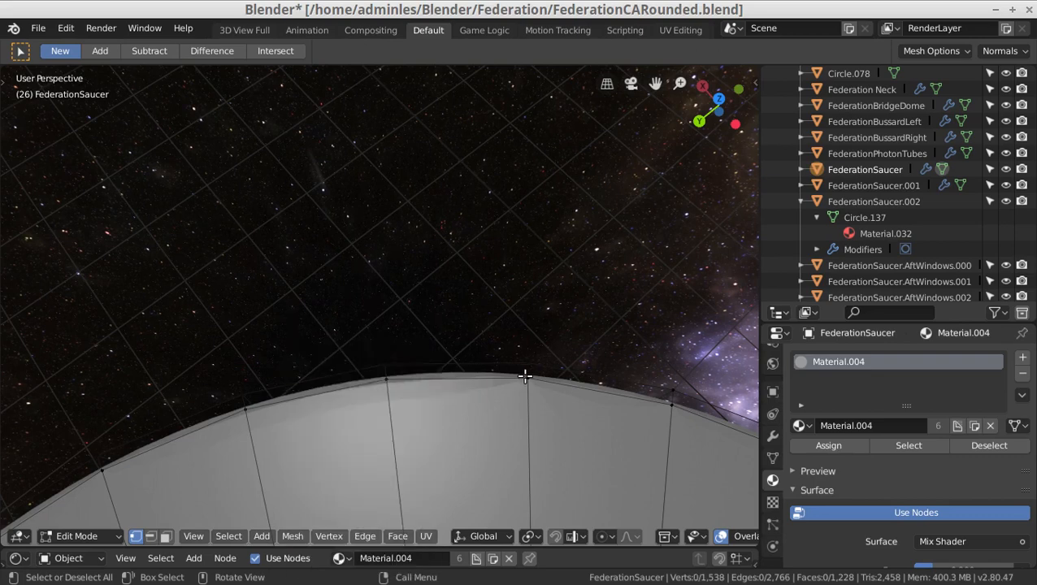
click(526, 377)
key(x)
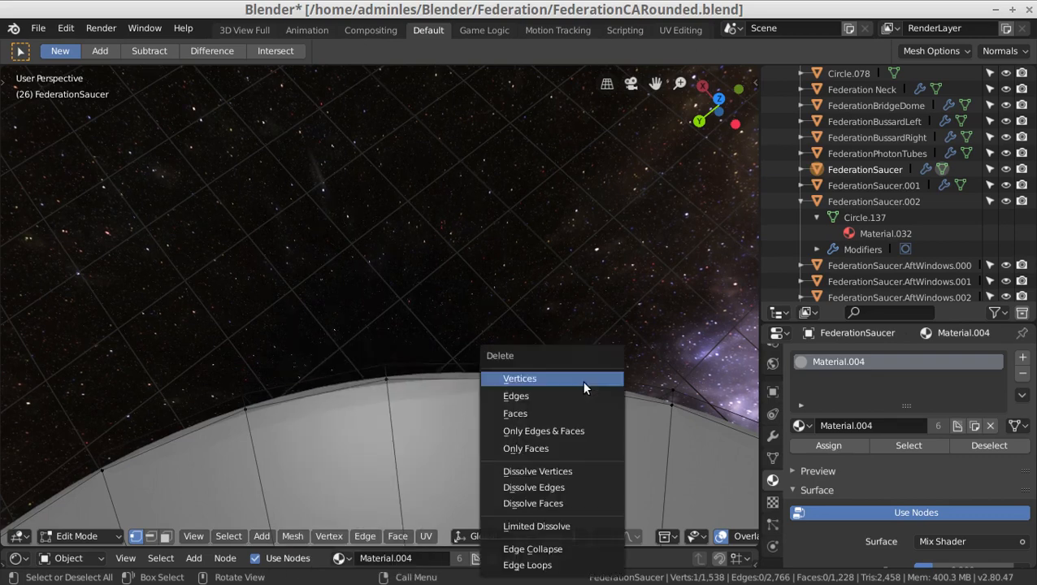
click(537, 381)
key(Tab)
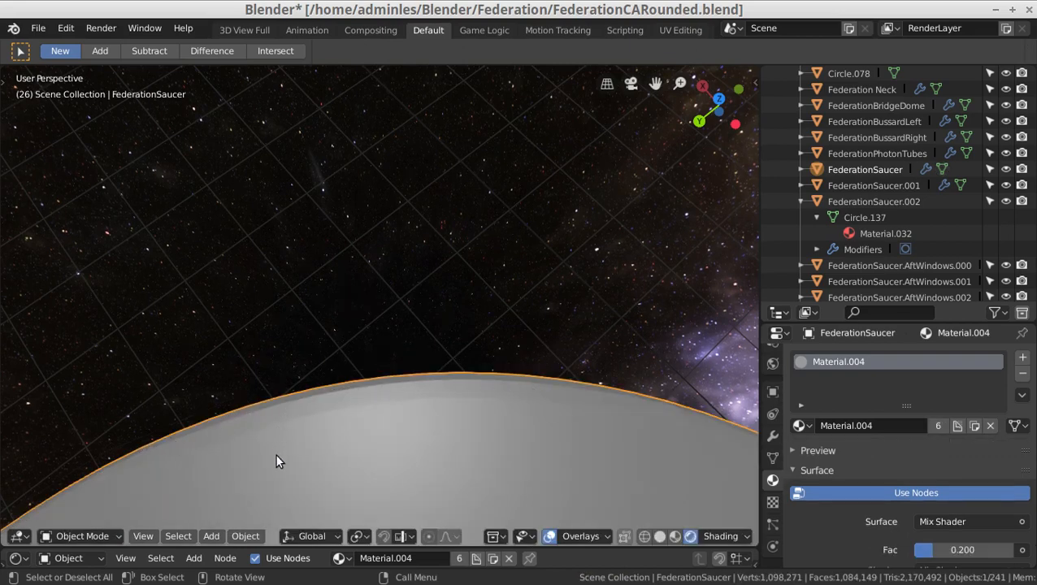
- Examine the rest of the saucer's rim for shading wrinkles, then the ship's upper lettering, front edge and underside
middle_drag(559, 467, 274, 332)
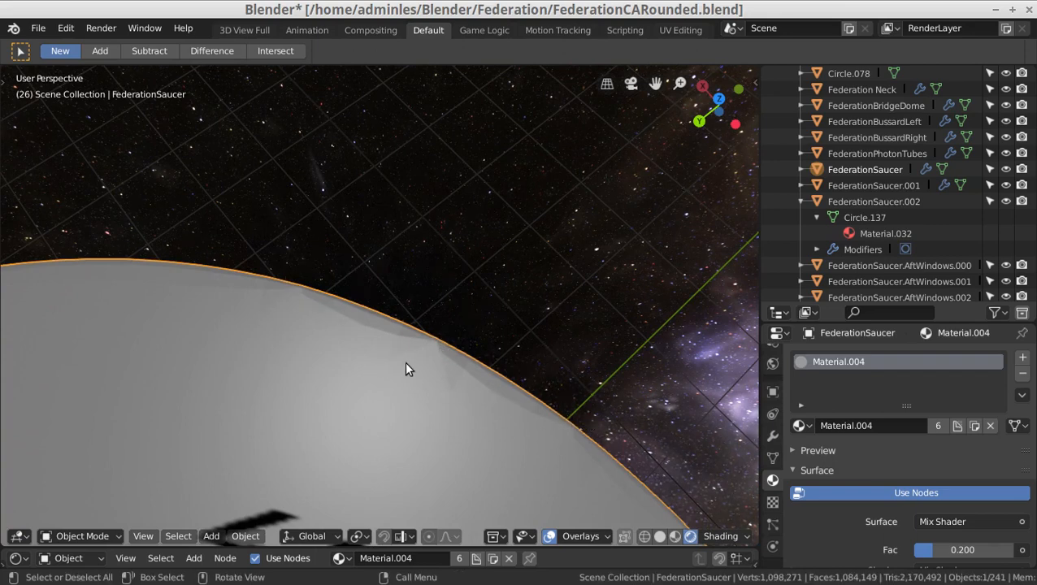
scroll(406, 366, down, 6)
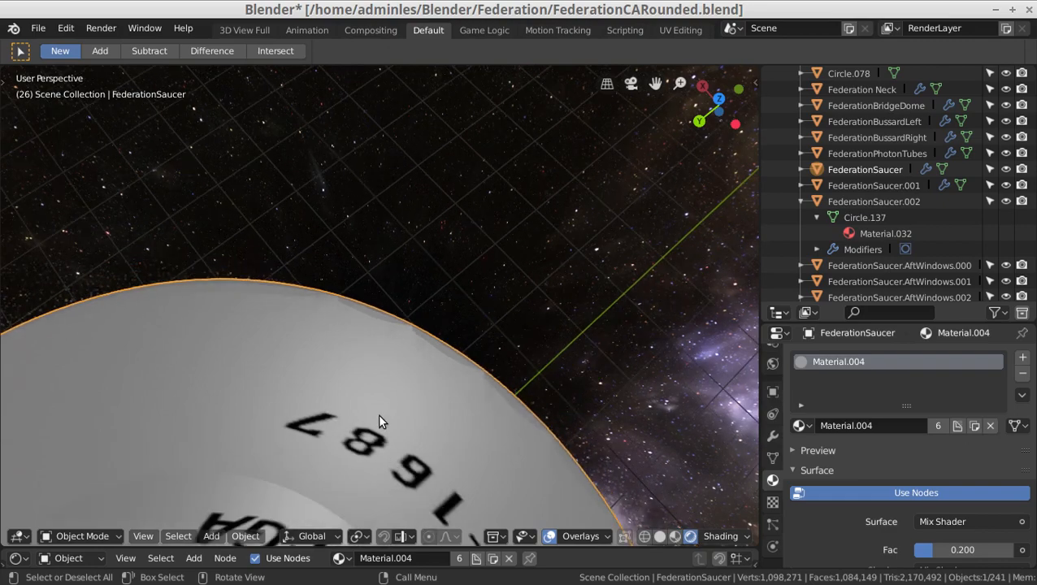
middle_drag(380, 421, 389, 401)
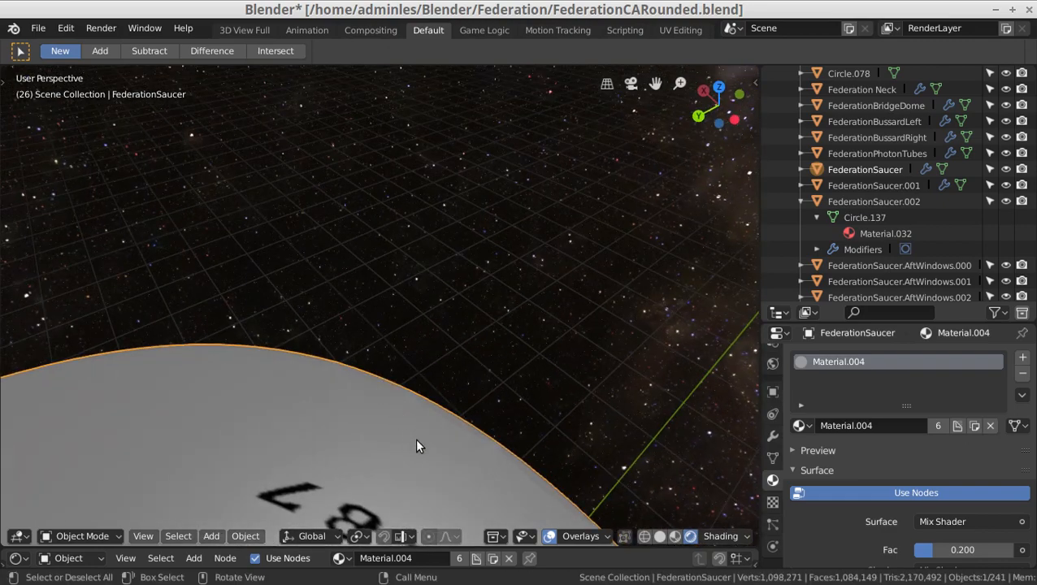
scroll(416, 440, down, 5)
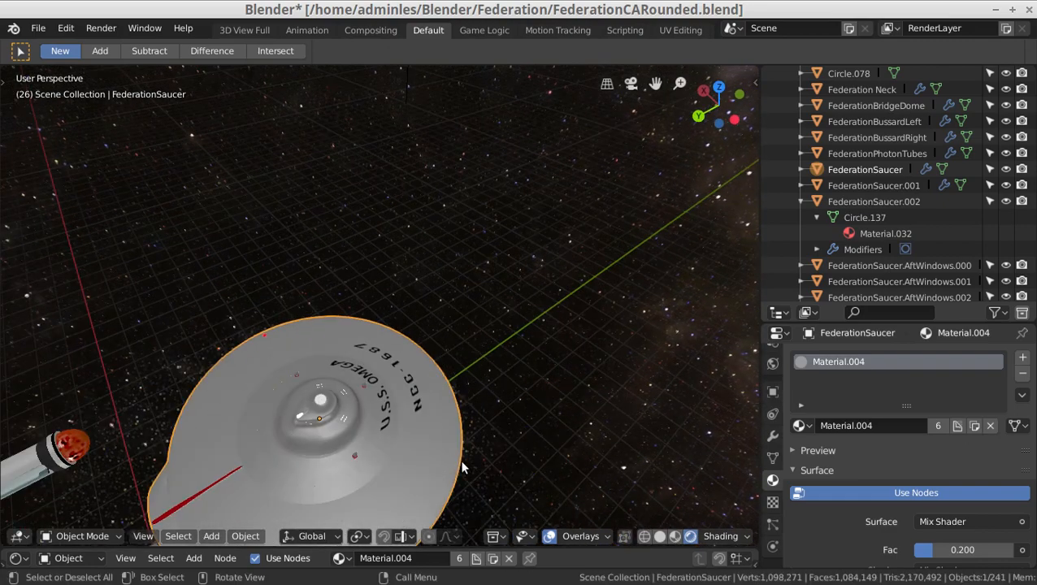
middle_drag(439, 443, 176, 402)
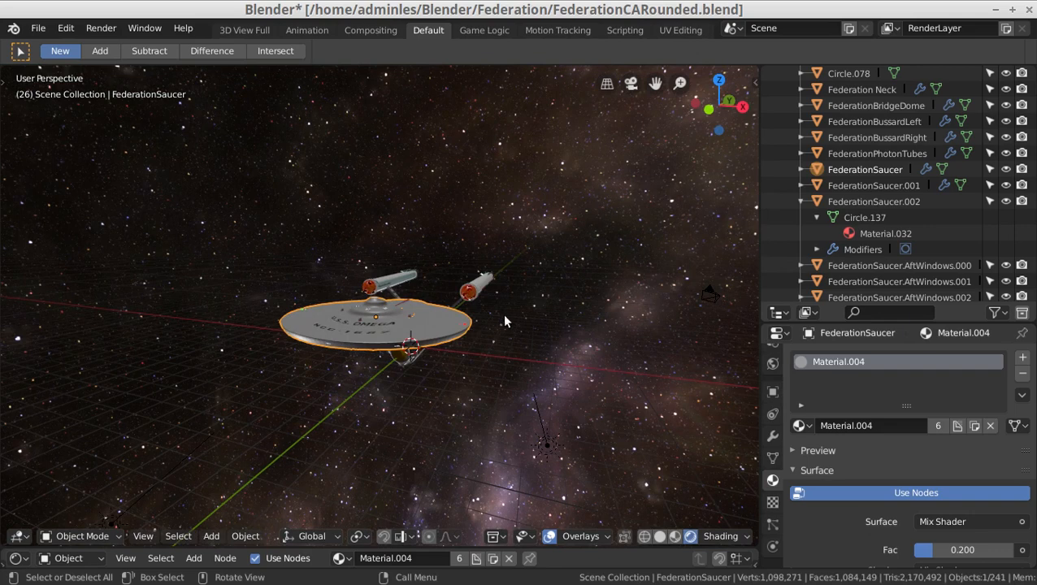
middle_drag(540, 381, 497, 396)
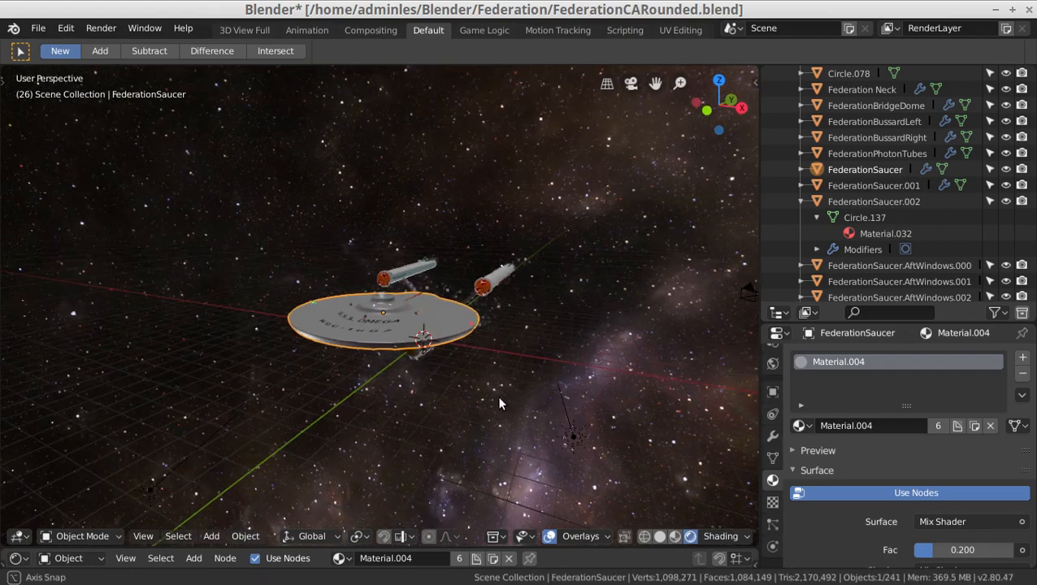
scroll(497, 396, up, 3)
scroll(499, 403, up, 2)
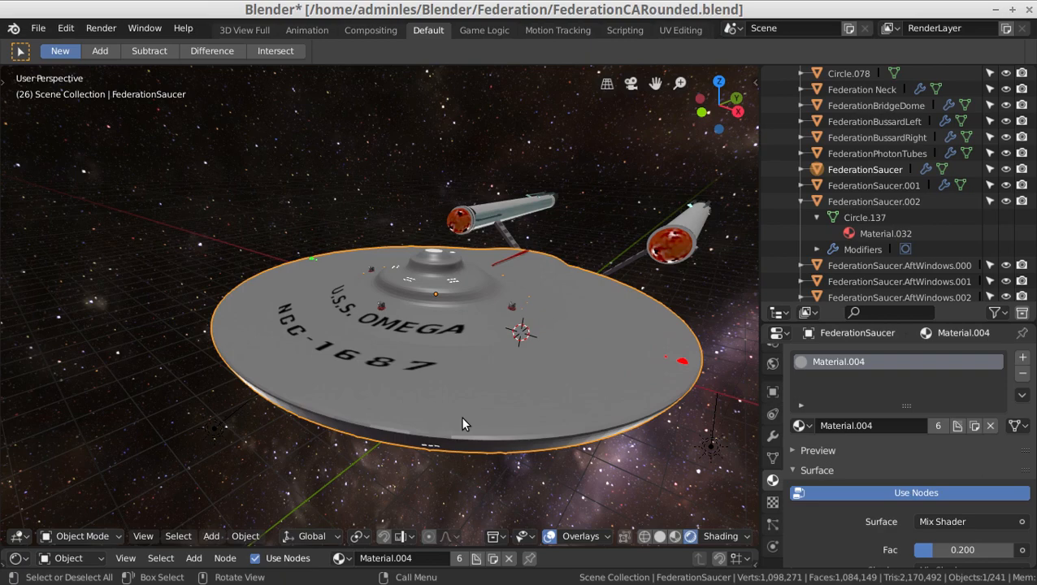
middle_drag(475, 416, 446, 449)
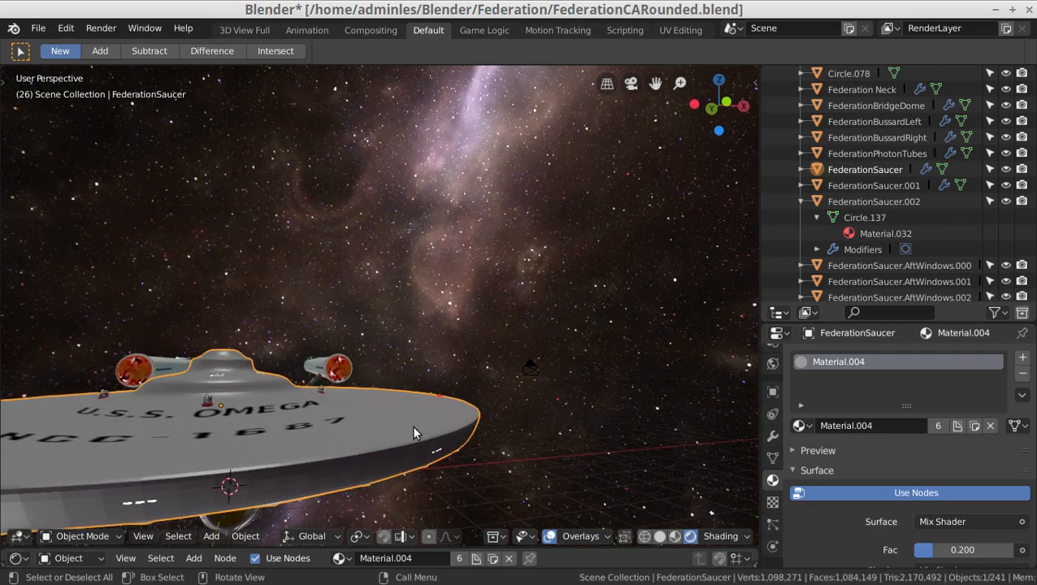
mouse_move(556, 291)
middle_down()
mouse_move(596, 256)
mouse_move(569, 284)
middle_up()
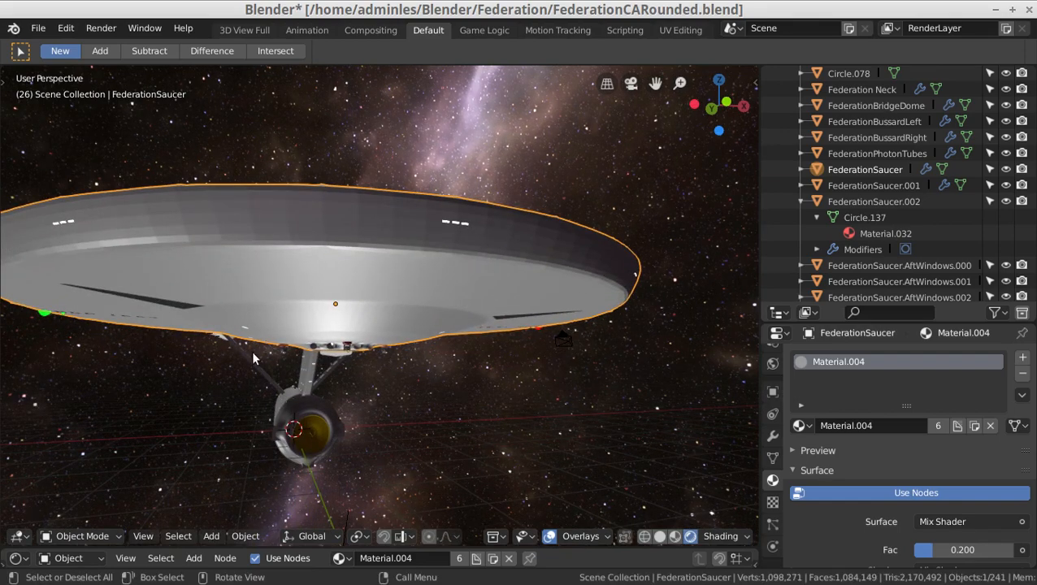
scroll(266, 365, down, 2)
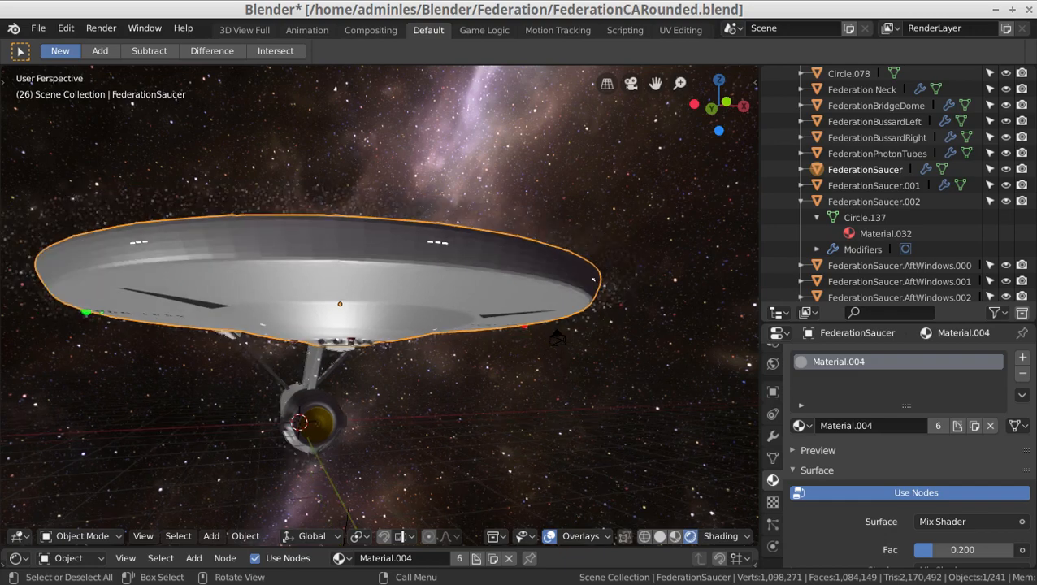